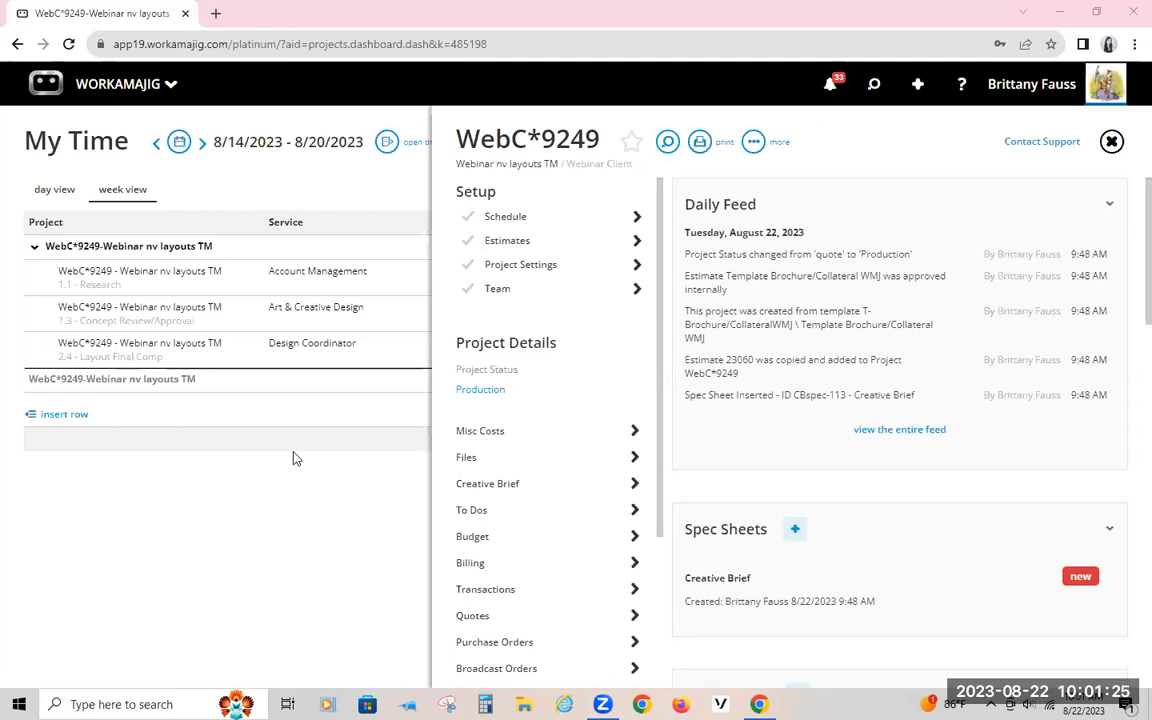
Step: Open the Security Settings from System Setup in the admin / manager apps
left_click(150, 84)
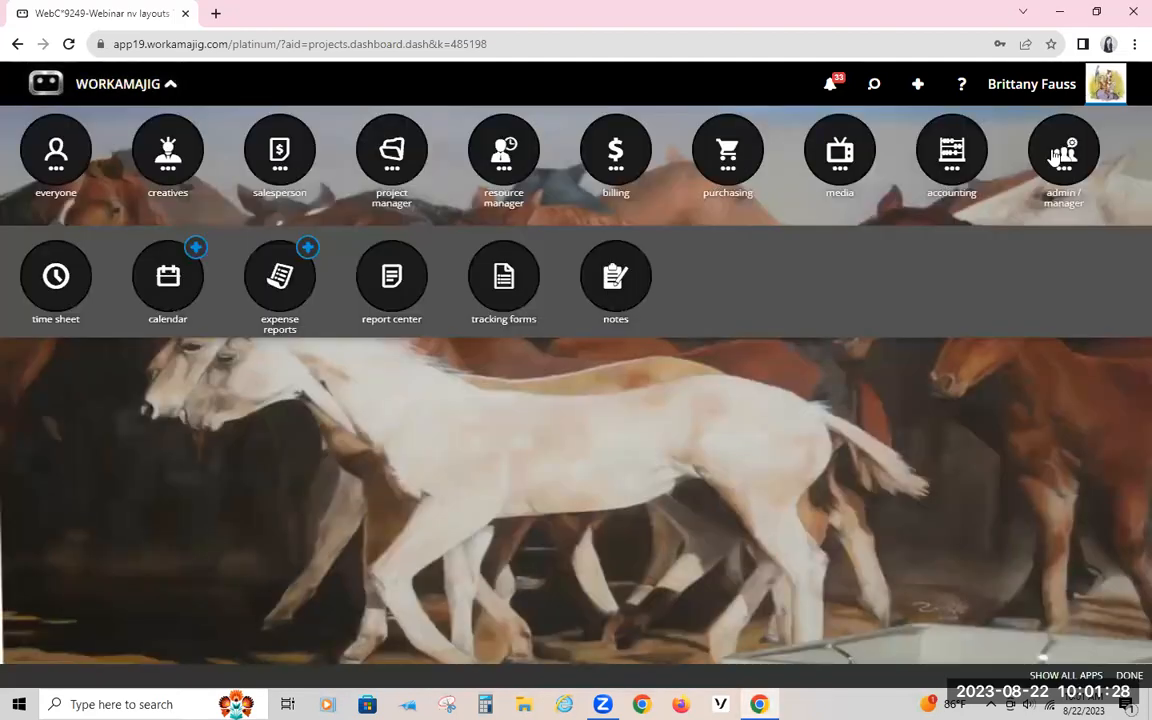
left_click(1055, 157)
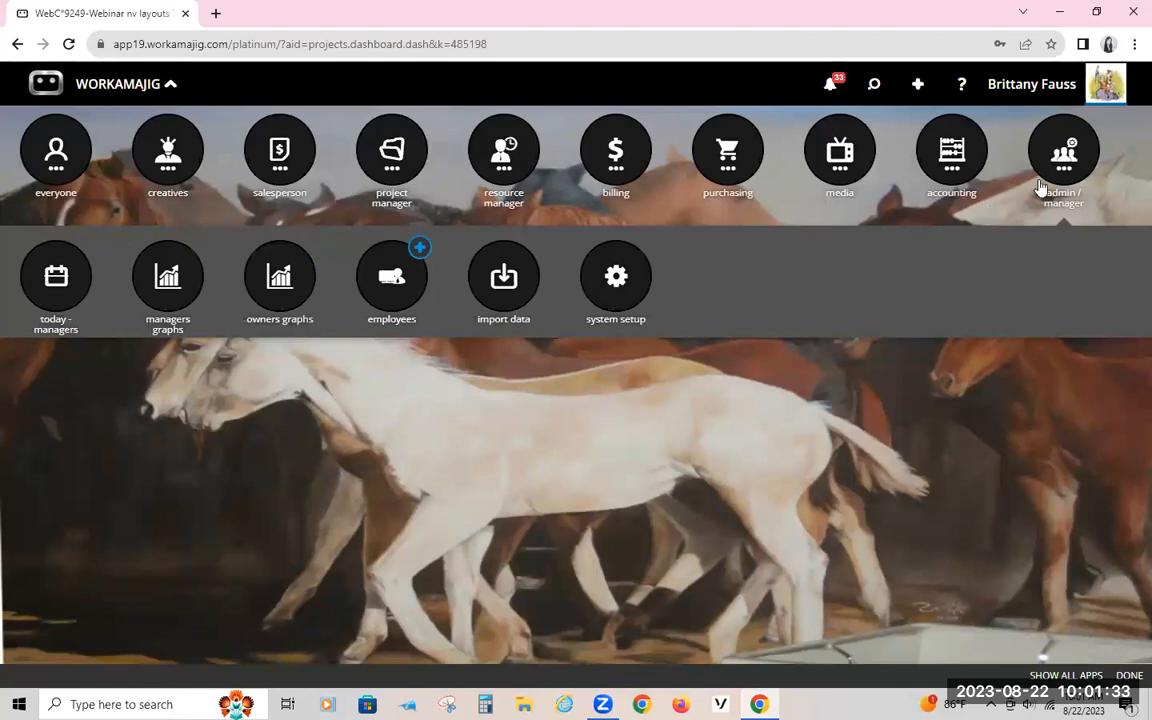
left_click(616, 277)
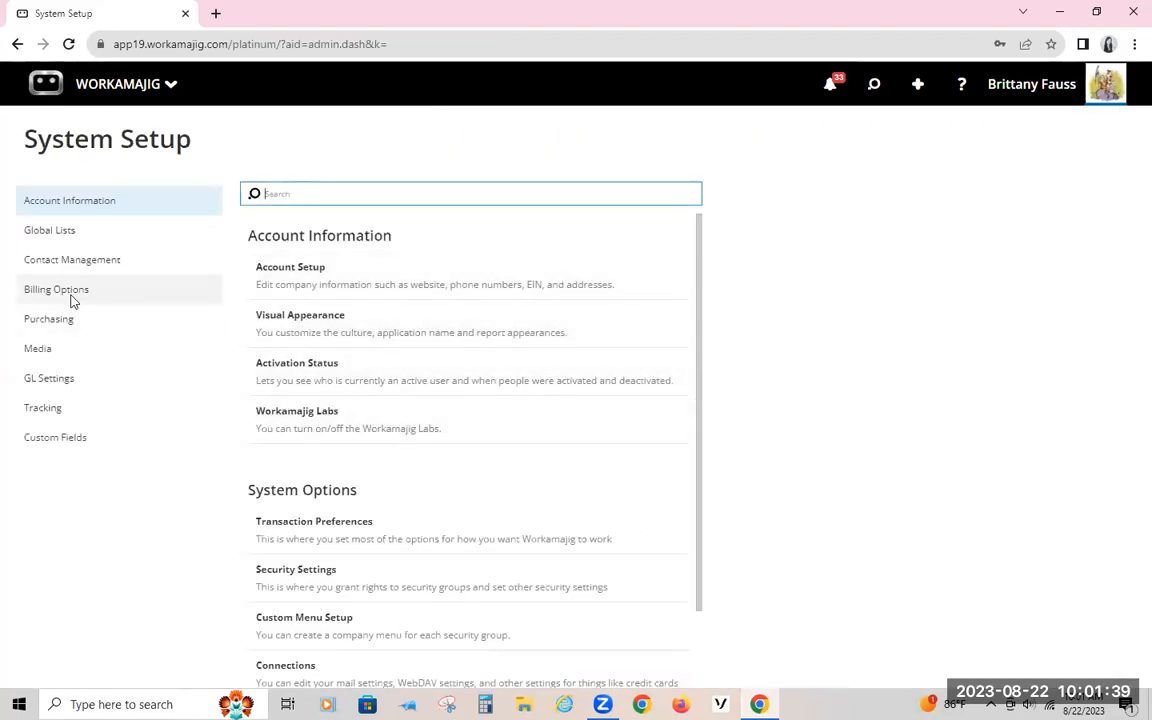
left_click(285, 577)
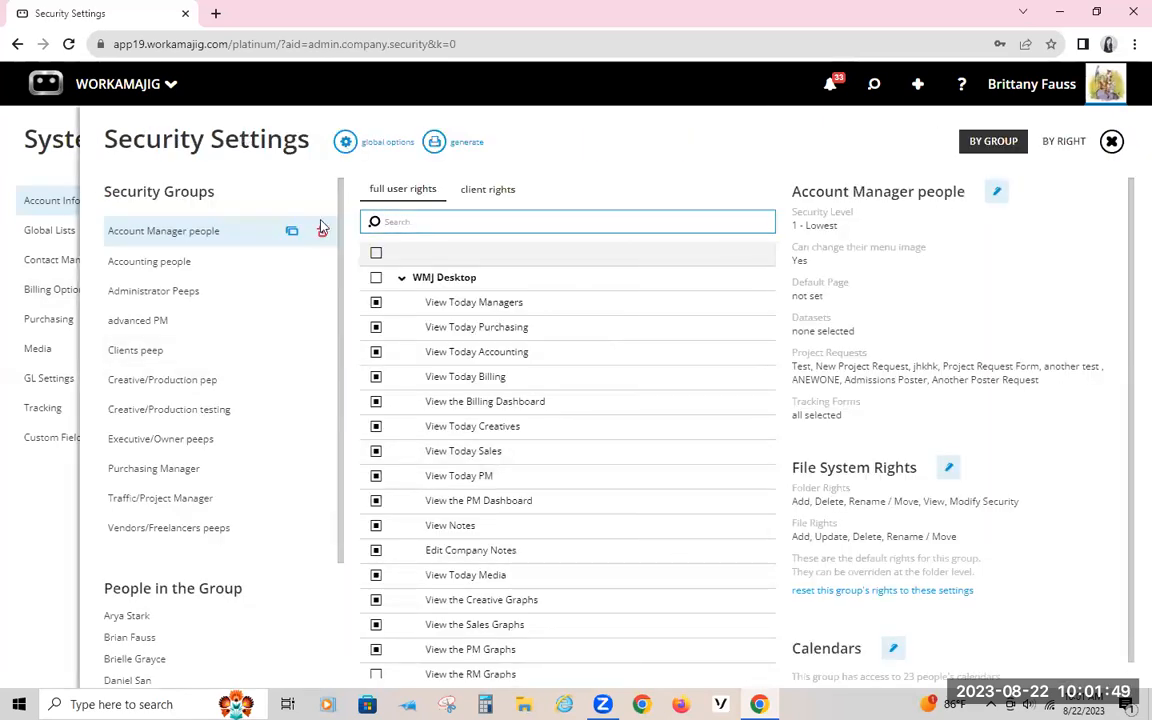
Step: Collapse the WMJ Desktop rights and show the description of the Edit Time options right under System Administration
left_click(401, 277)
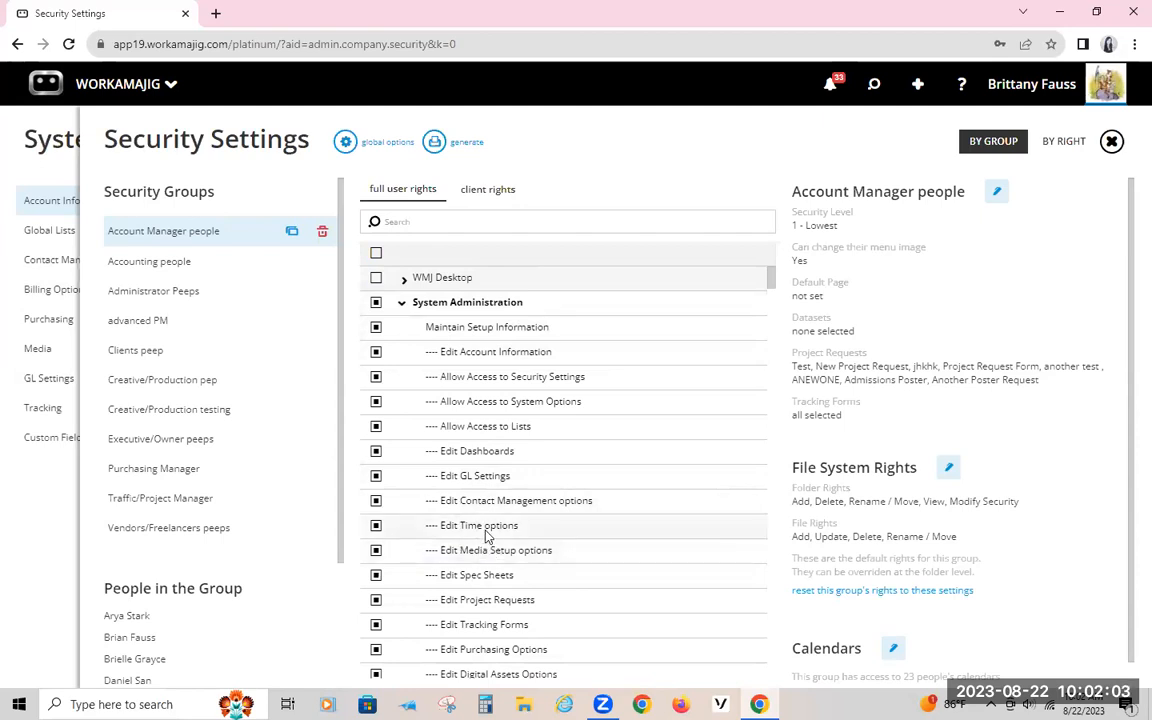
scroll(460, 490, "down", 1)
left_click(446, 447)
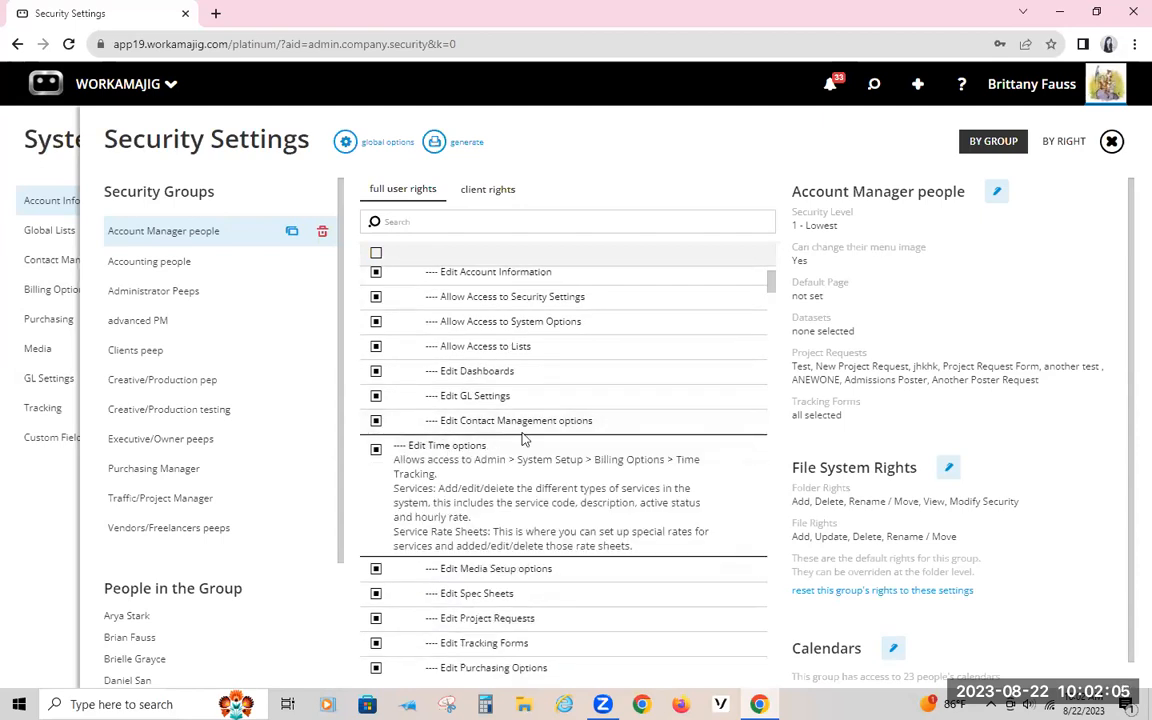
Step: Read the description of the Edit Billing options right, highlighting its Invoice Layouts entry, and collapse the description
scroll(510, 420, "down", 3)
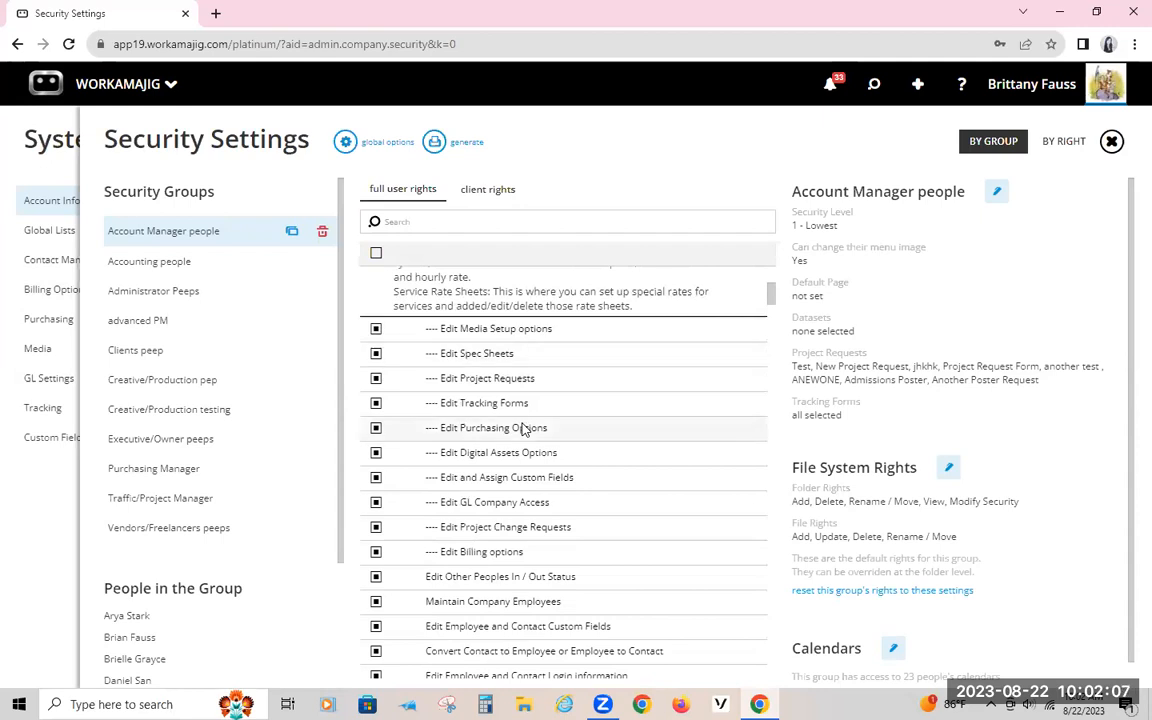
left_click(457, 553)
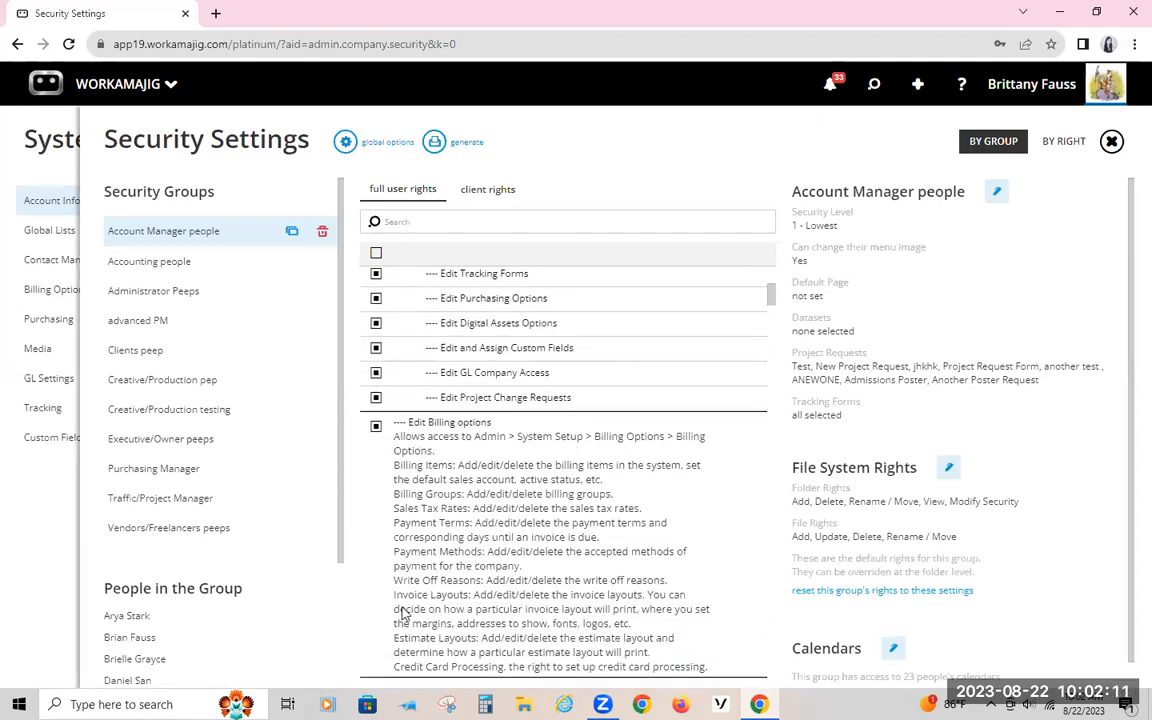
left_click_drag(390, 596, 489, 622)
left_click(447, 566)
left_click(623, 179)
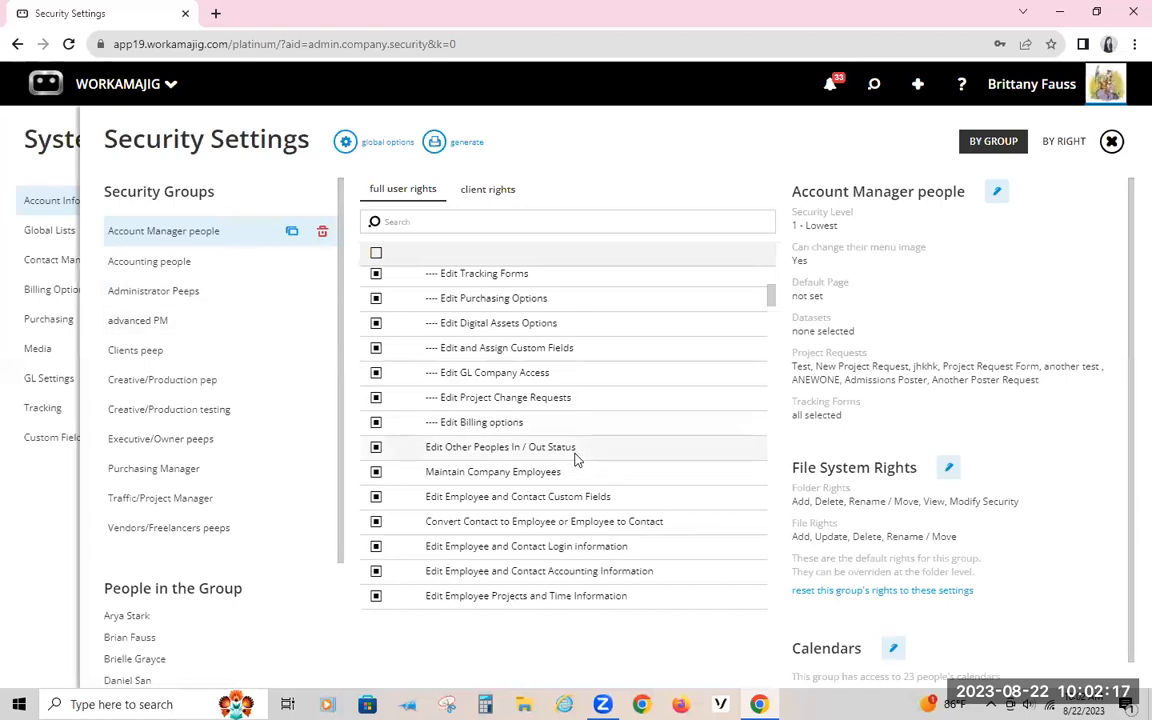
scroll(576, 450, "up", 5)
Step: Return to System Setup and open the Invoice Templates list under Billing Options
left_click(125, 89)
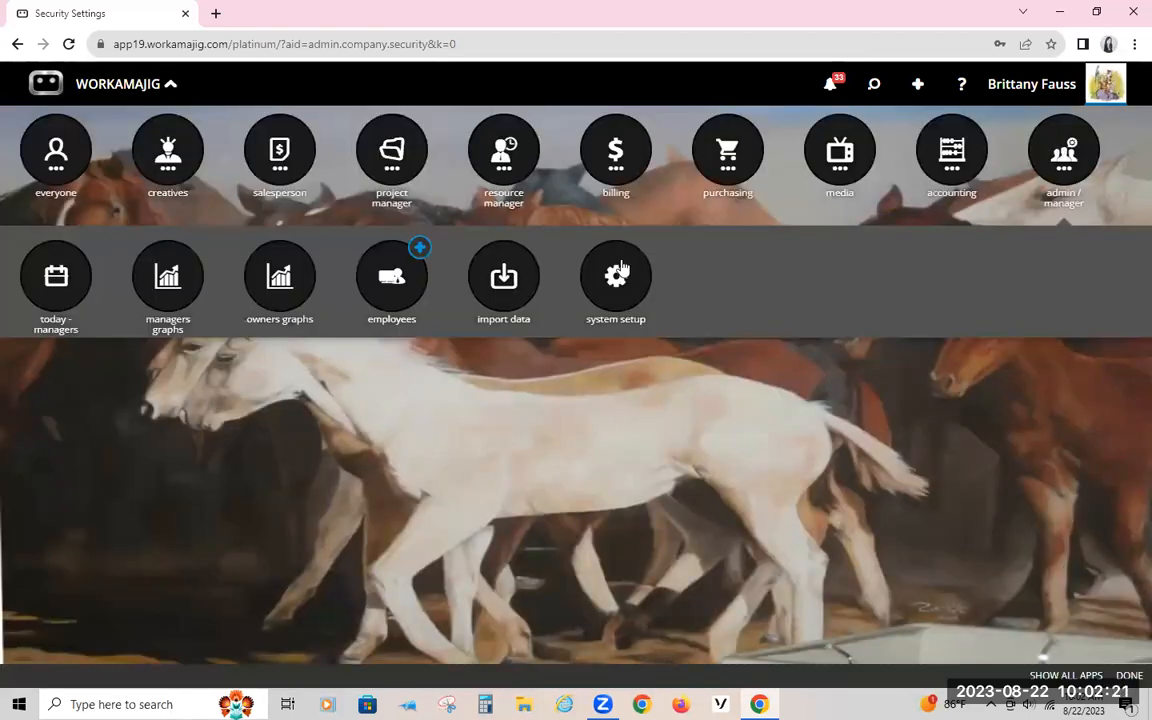
left_click(118, 83)
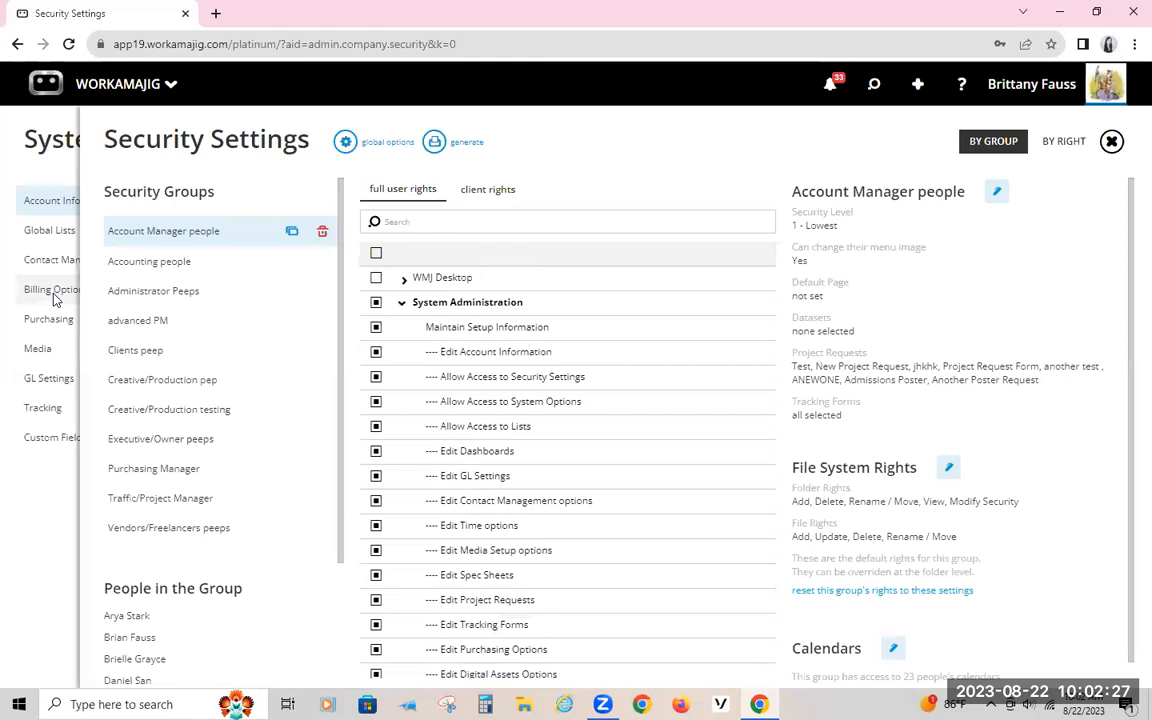
left_click(34, 141)
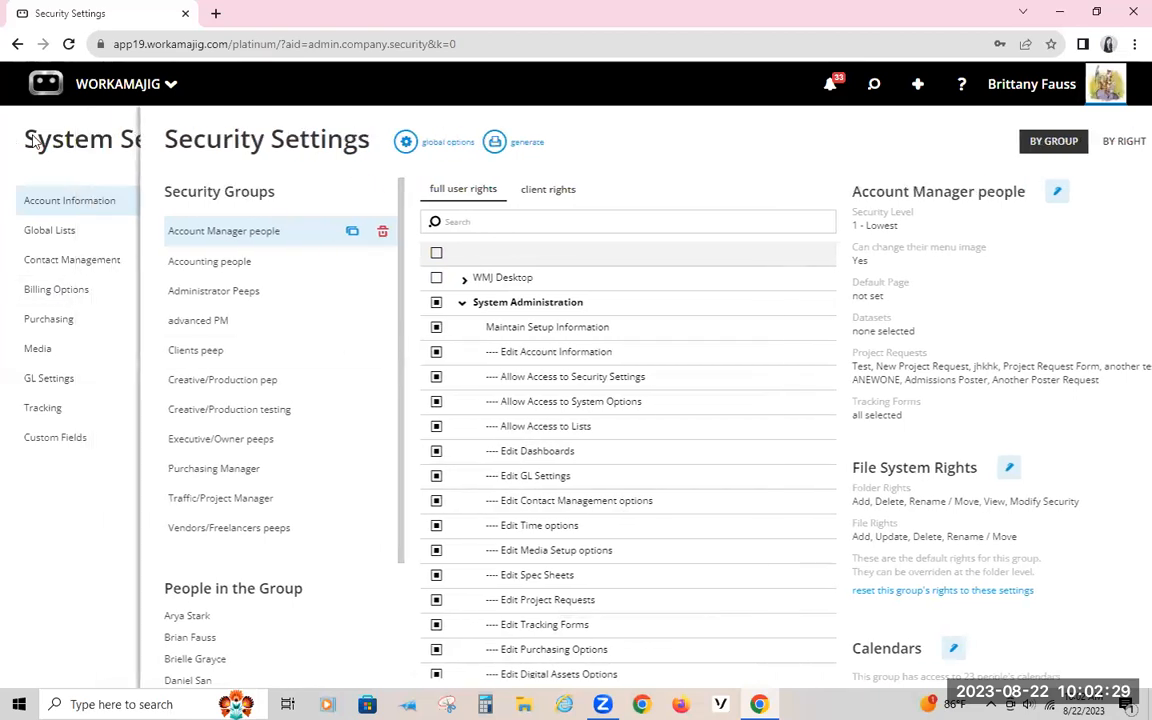
left_click(60, 289)
scroll(360, 424, "down", 3)
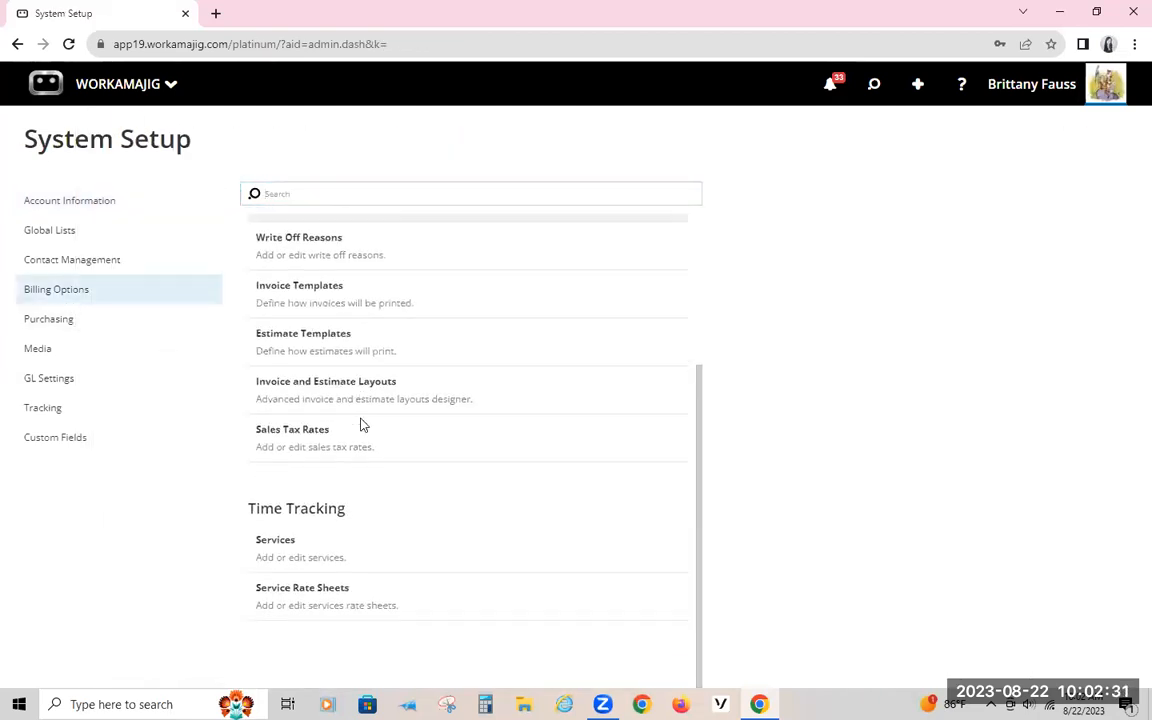
scroll(350, 410, "up", 1)
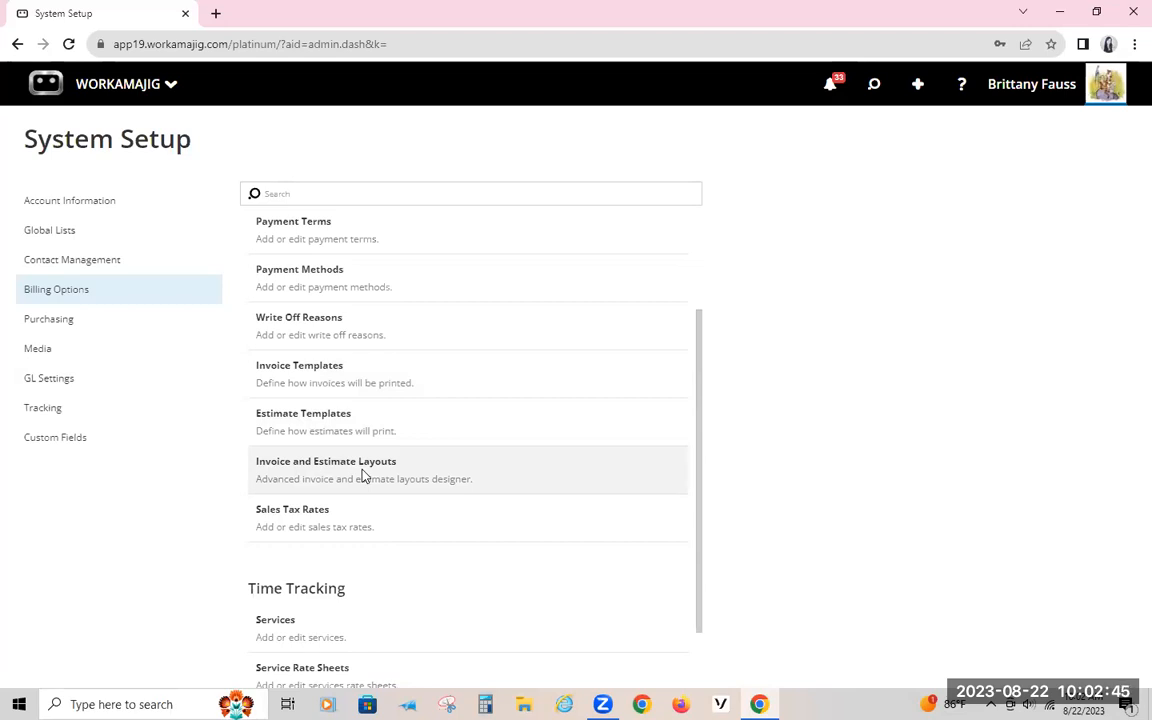
left_click(328, 390)
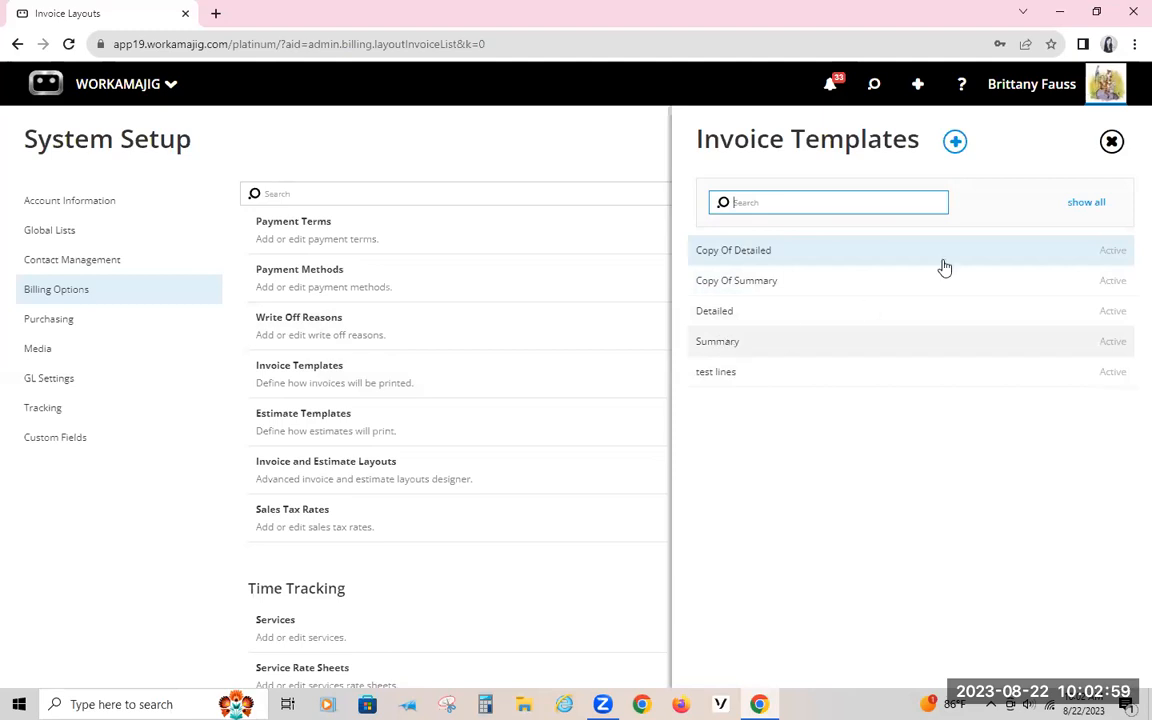
Step: Open the Summary invoice template and inspect the choices available for Line Detail
left_click(728, 340)
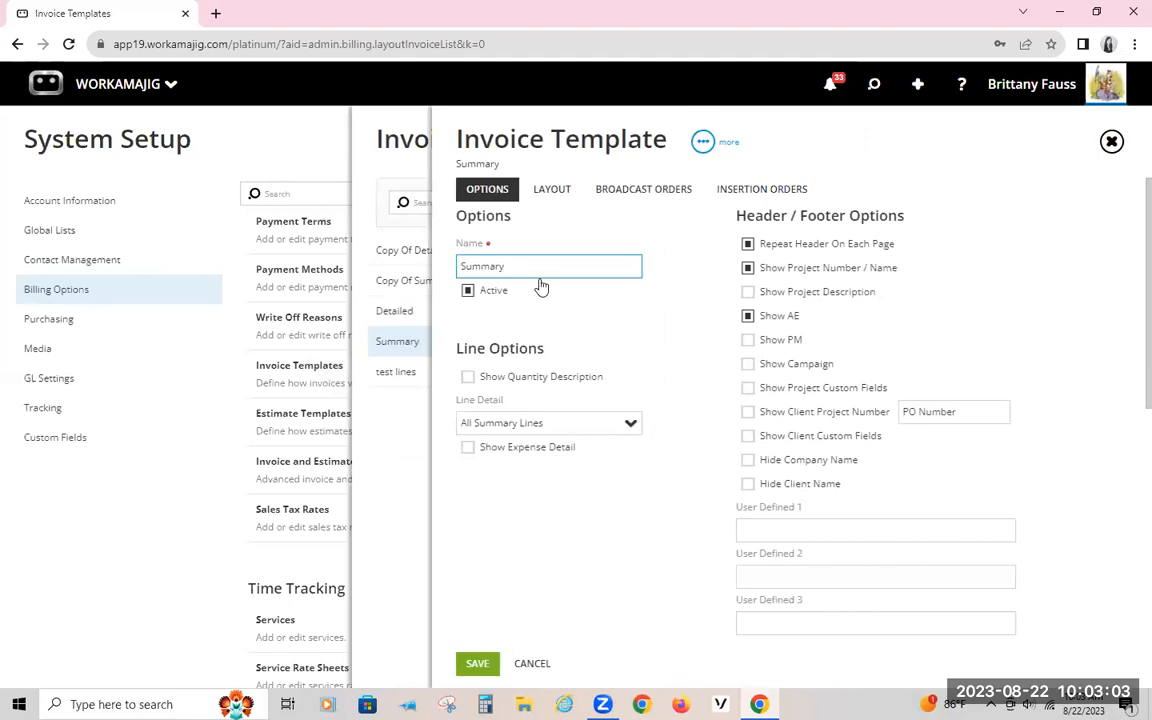
left_click(630, 423)
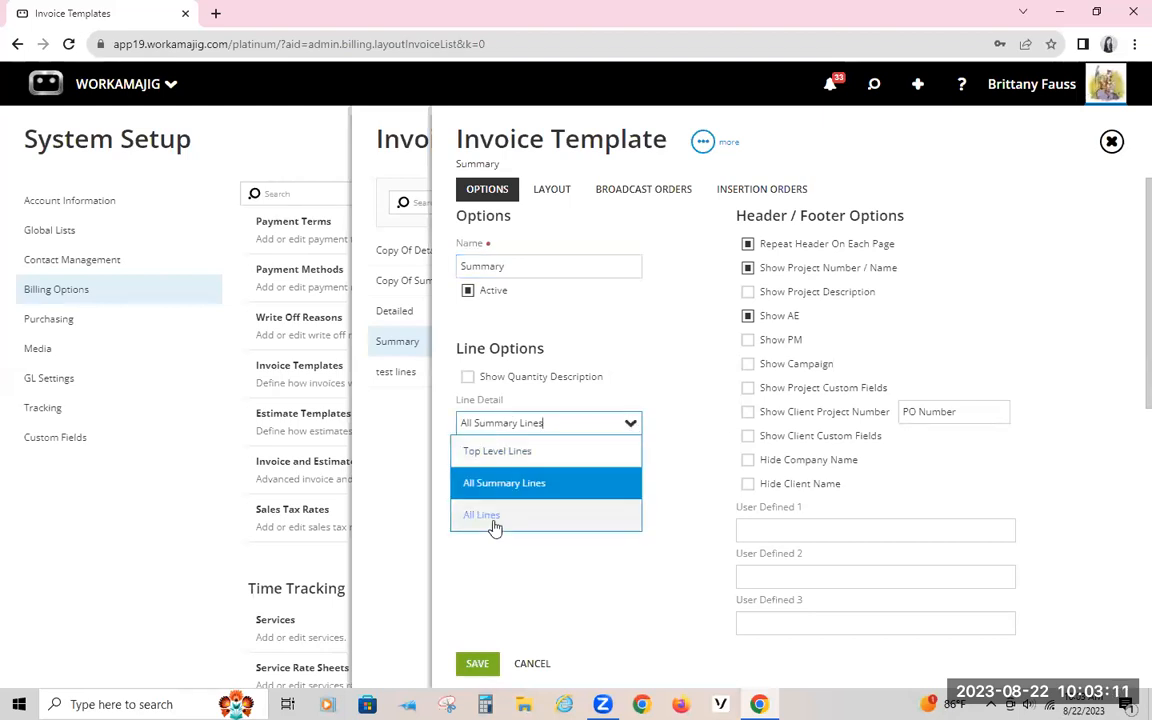
left_click(667, 374)
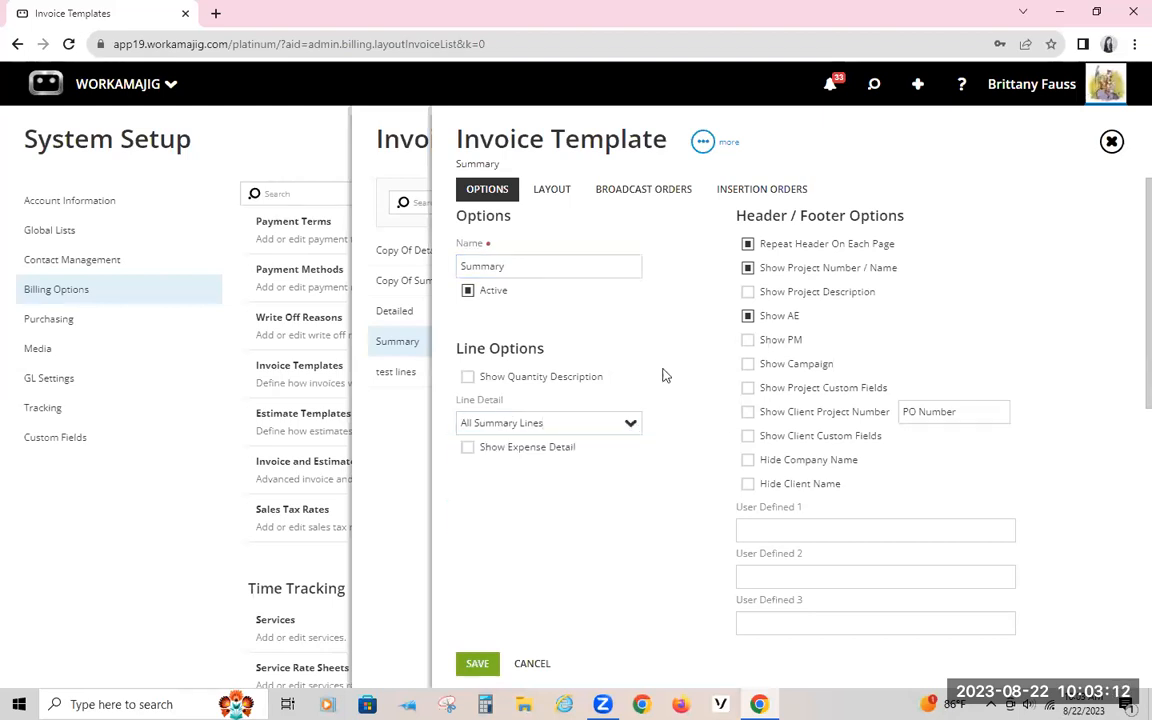
Step: Enable Show Expense Detail in the Summary template and review its expense, header and footer options
left_click(469, 448)
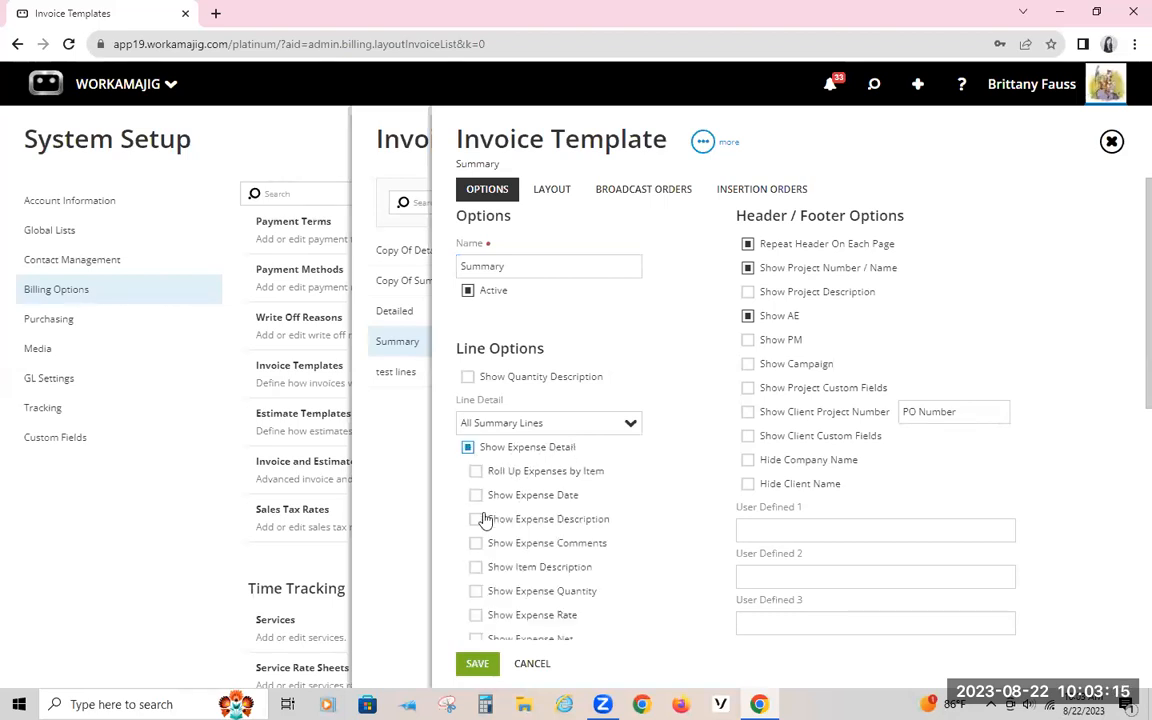
scroll(483, 560, "down", 5)
scroll(510, 458, "up", 5)
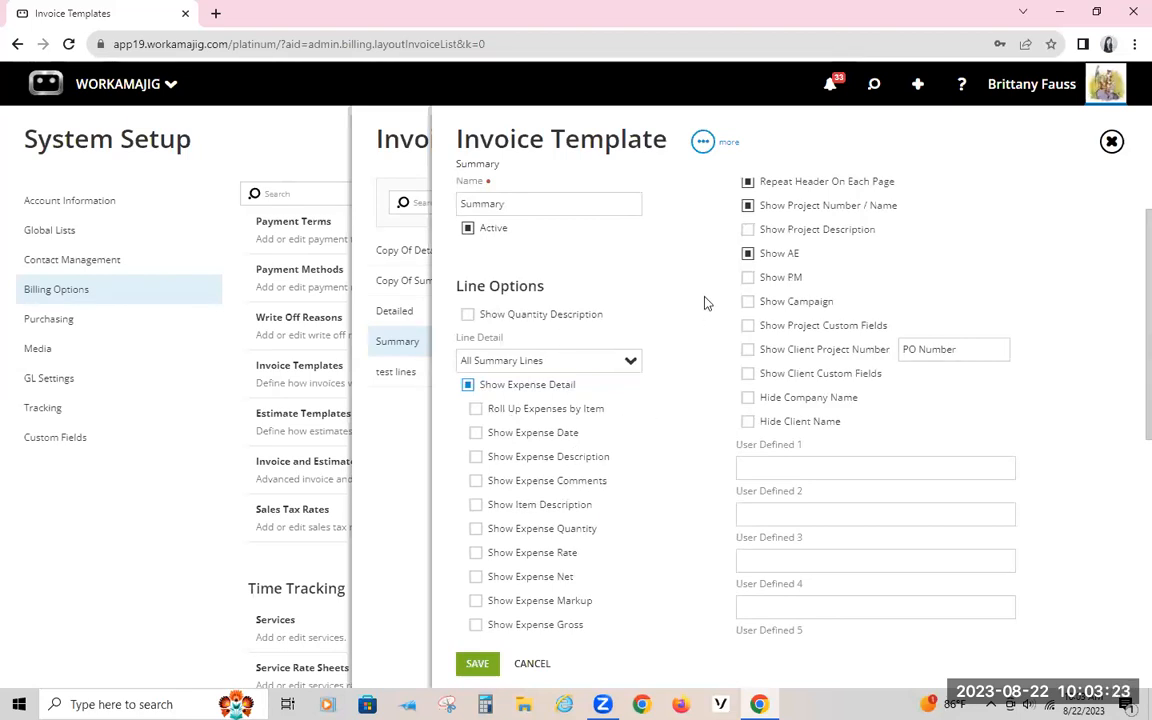
scroll(705, 303, "up", 1)
scroll(800, 457, "down", 6)
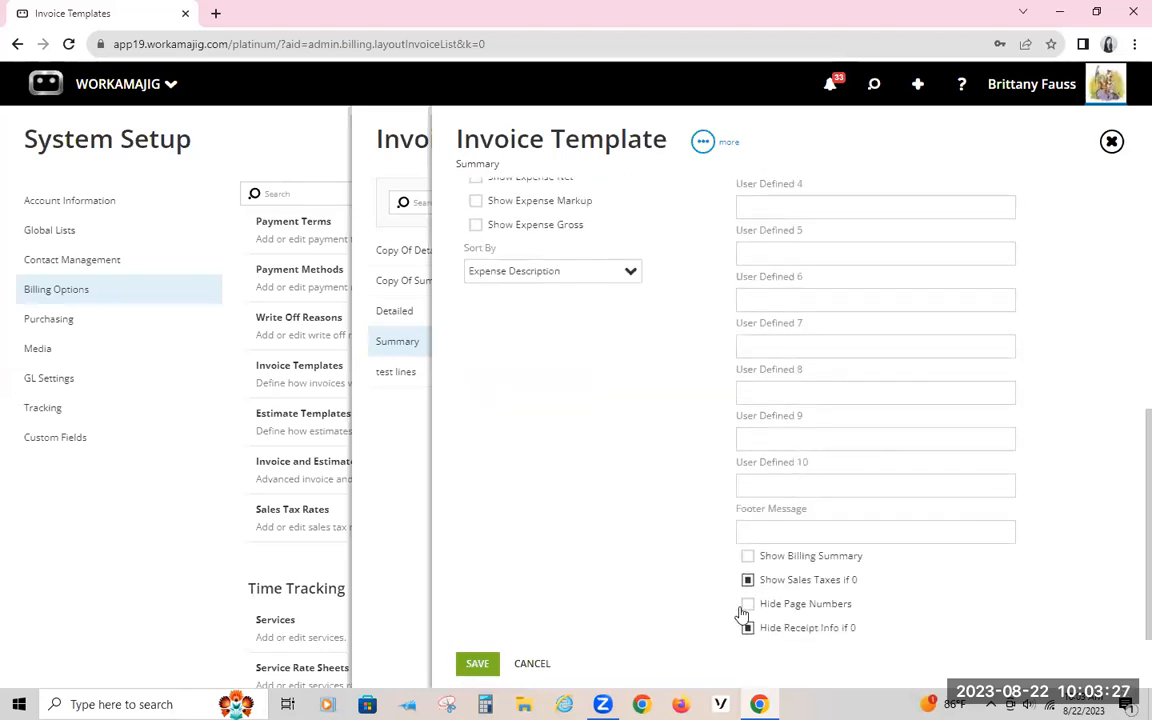
scroll(645, 505, "up", 6)
Step: Review the Summary template's layout settings for the logo, addresses, invoice info, invoice name and body fonts
left_click(553, 190)
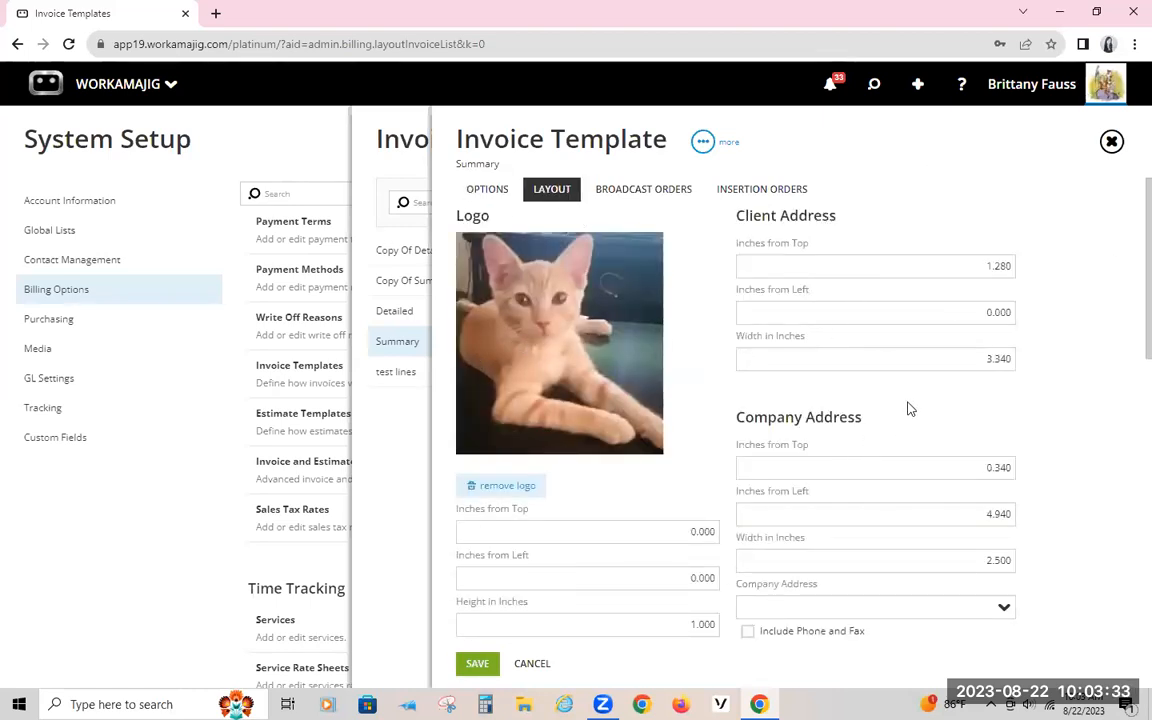
scroll(910, 405, "down", 5)
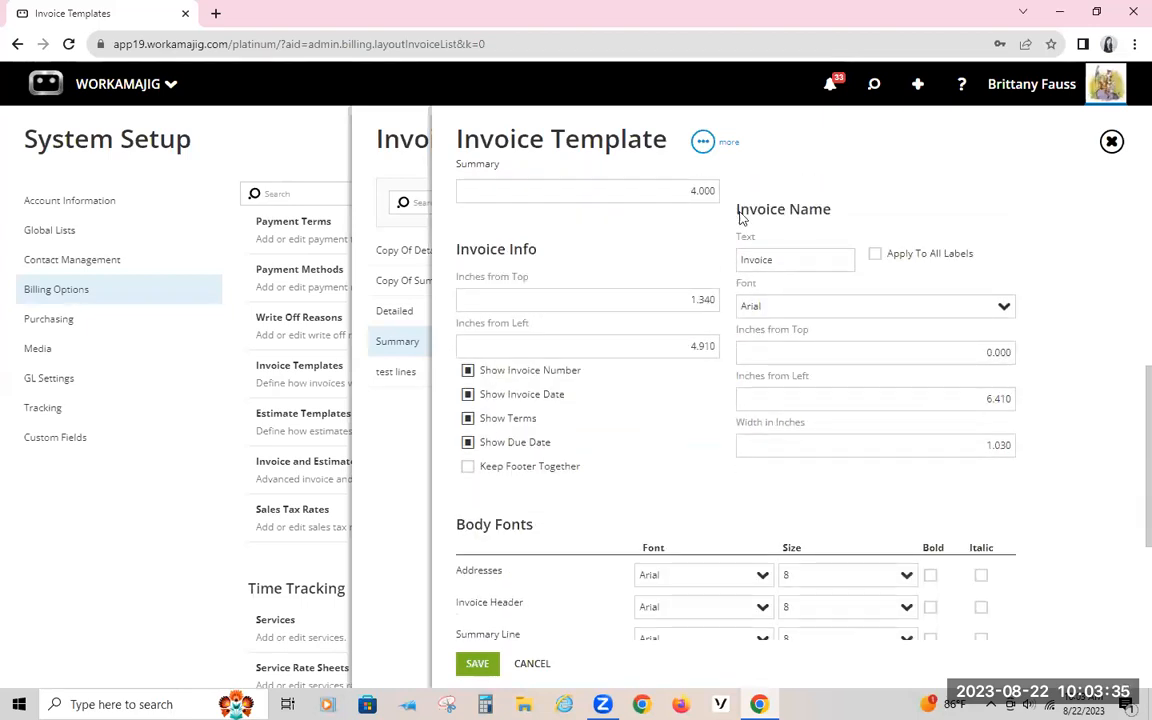
scroll(710, 306, "down", 3)
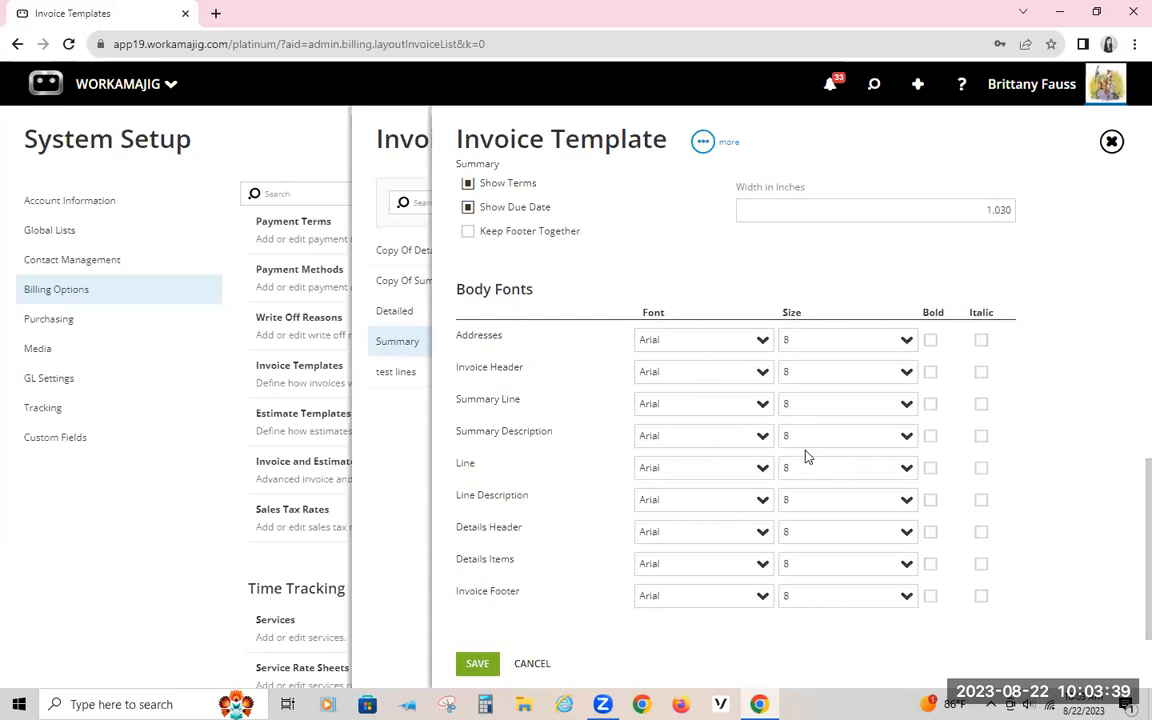
scroll(808, 456, "up", 8)
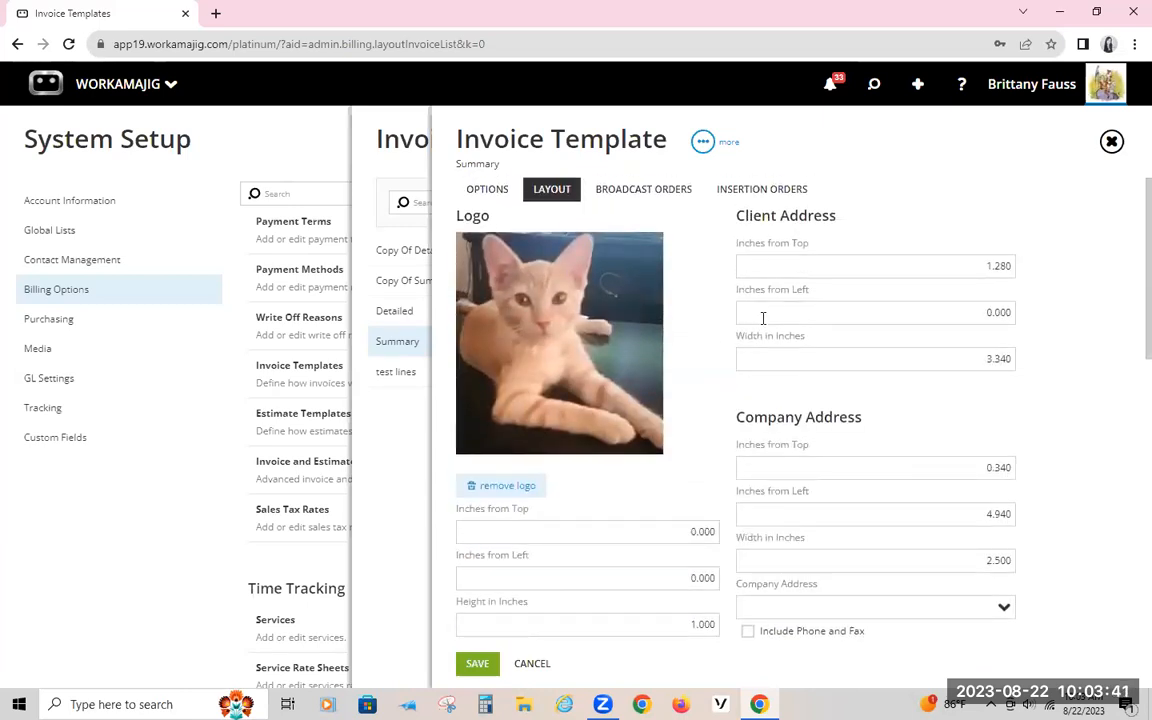
Step: Close the Summary template without saving its changes and return to the Billing Options in System Setup
left_click(402, 141)
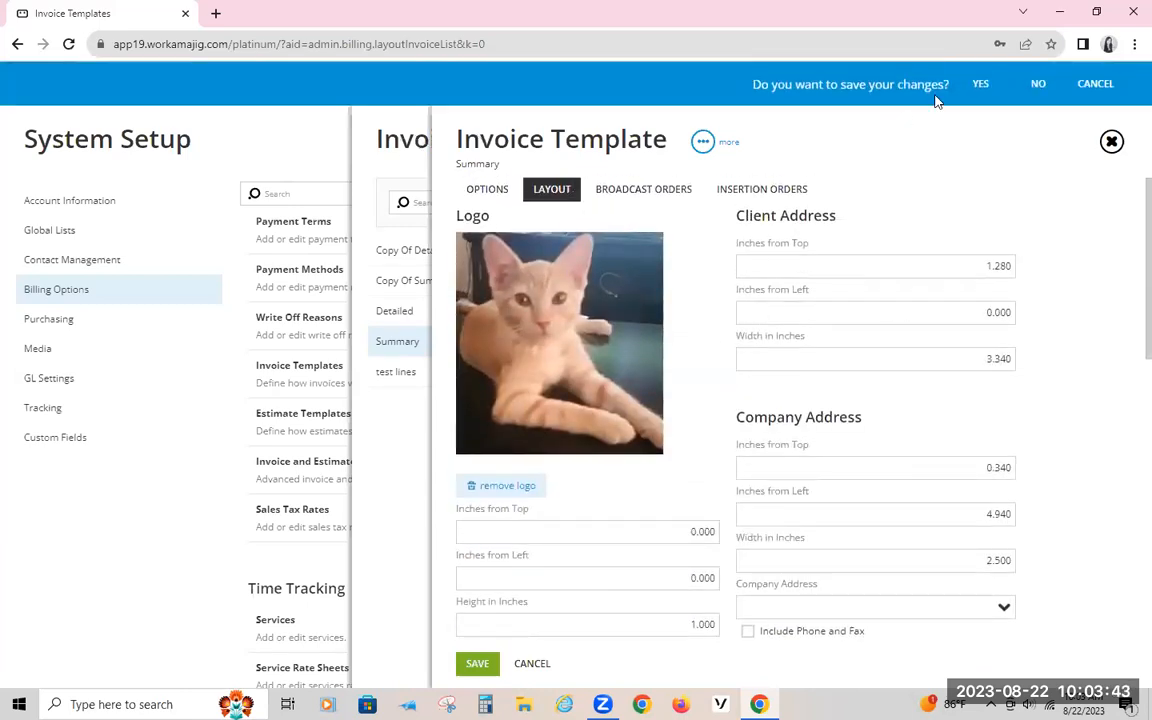
left_click(1037, 84)
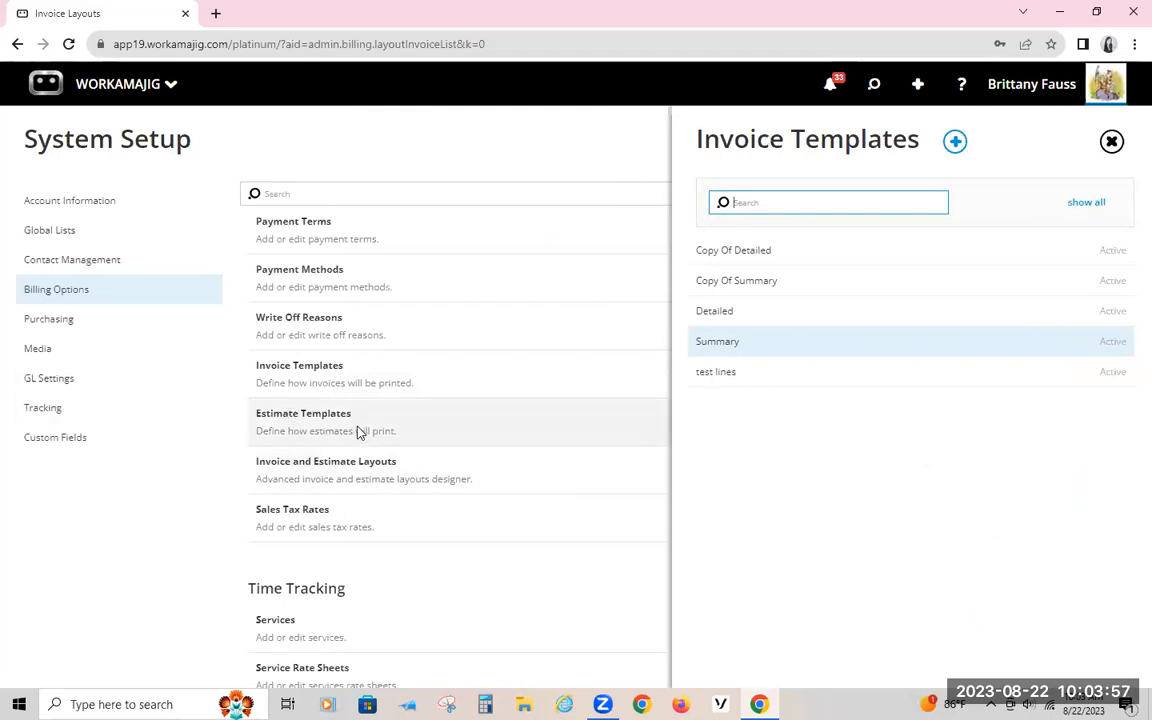
left_click(455, 152)
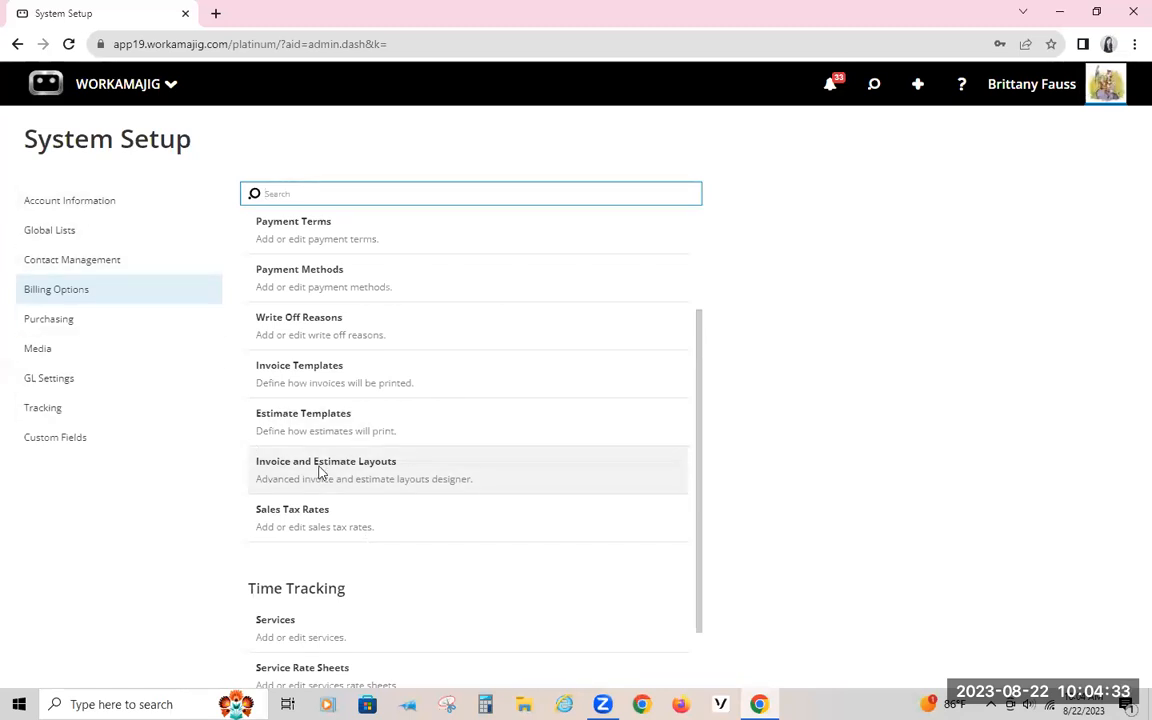
Step: Open Transaction Preferences under Account Information and review the Client Invoices options, numbering, email messages and client defaults
left_click(100, 204)
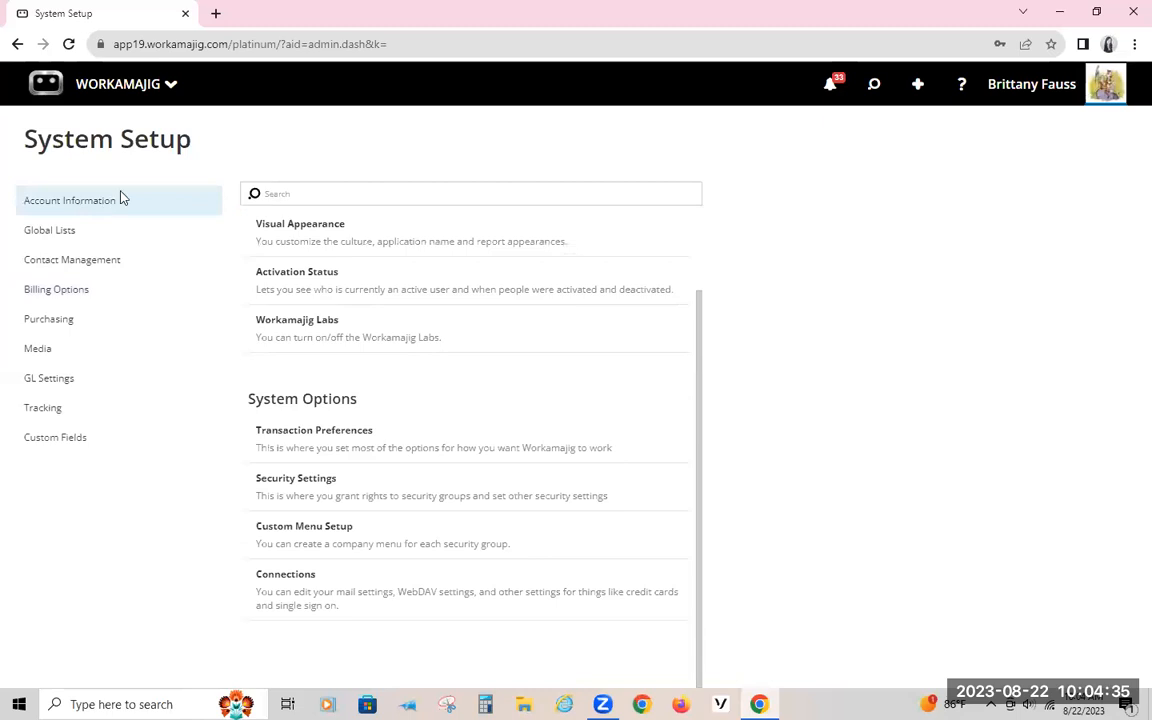
left_click(335, 442)
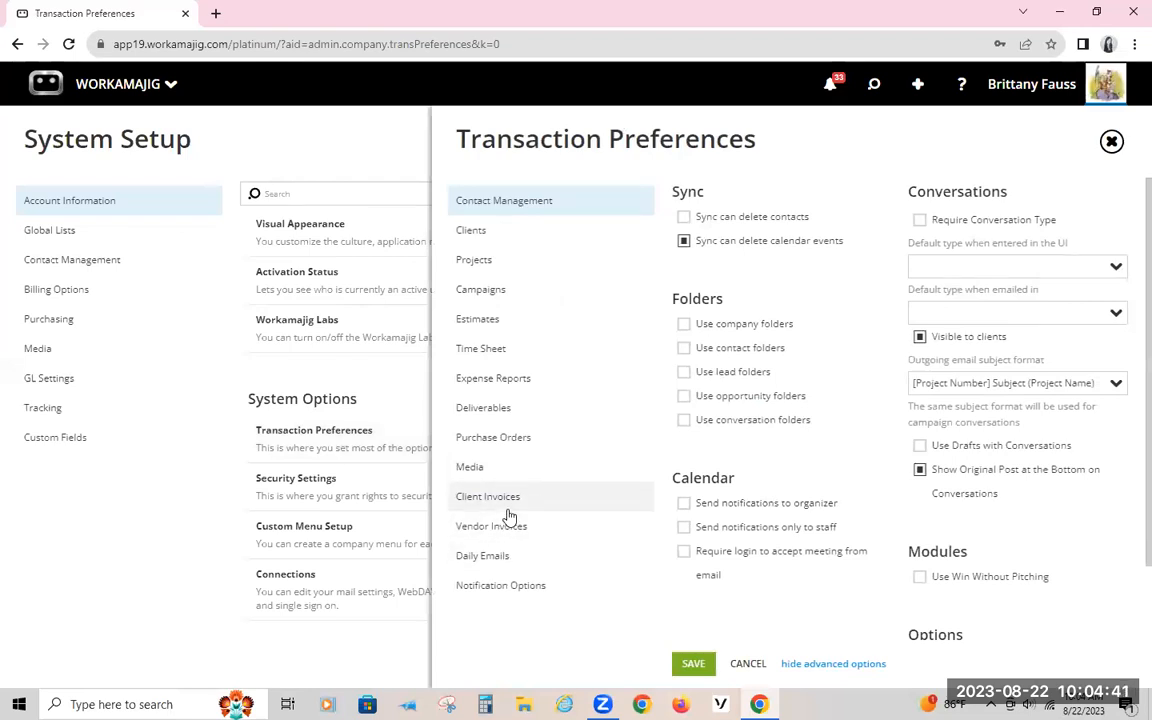
left_click(506, 496)
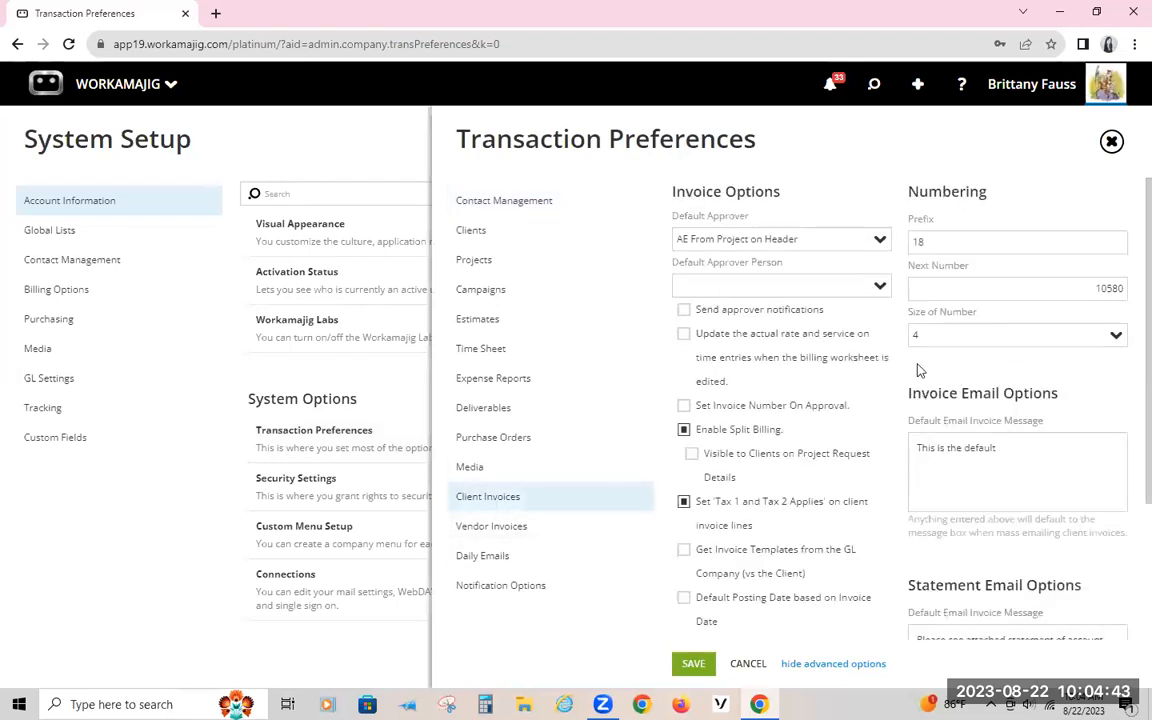
scroll(916, 368, "down", 3)
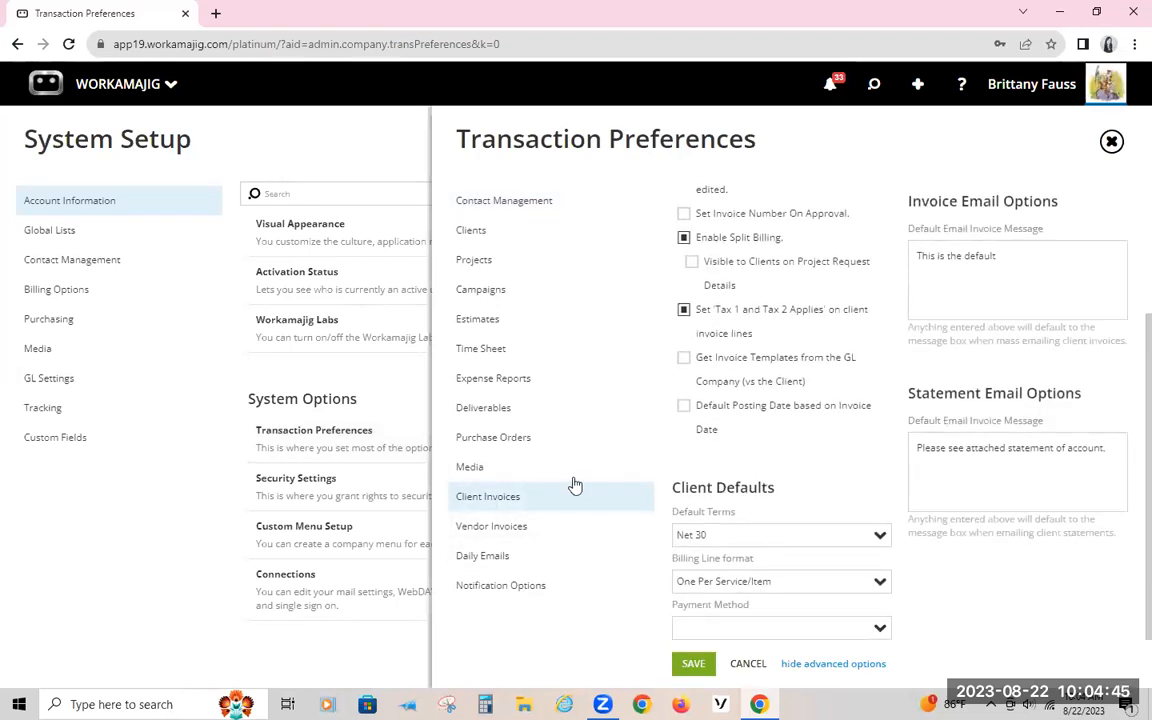
scroll(838, 338, "up", 3)
left_click(684, 429)
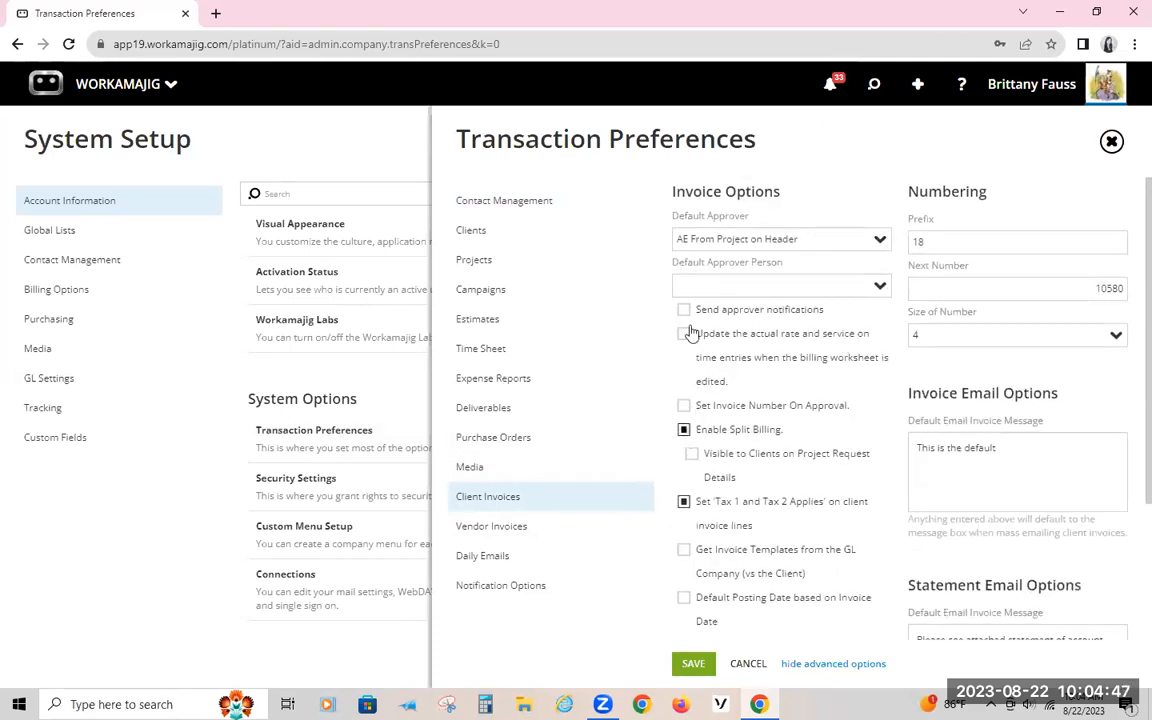
Step: View the Daily Emails and Notification Options sections of the Transaction Preferences
left_click(482, 555)
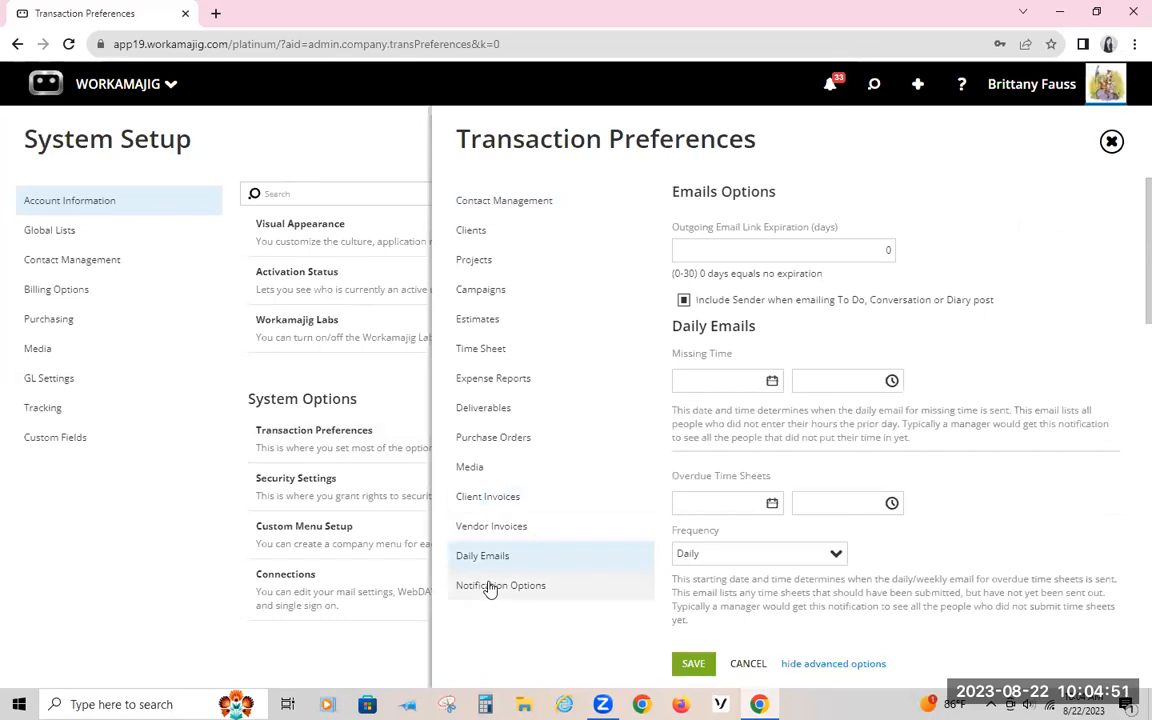
left_click(490, 588)
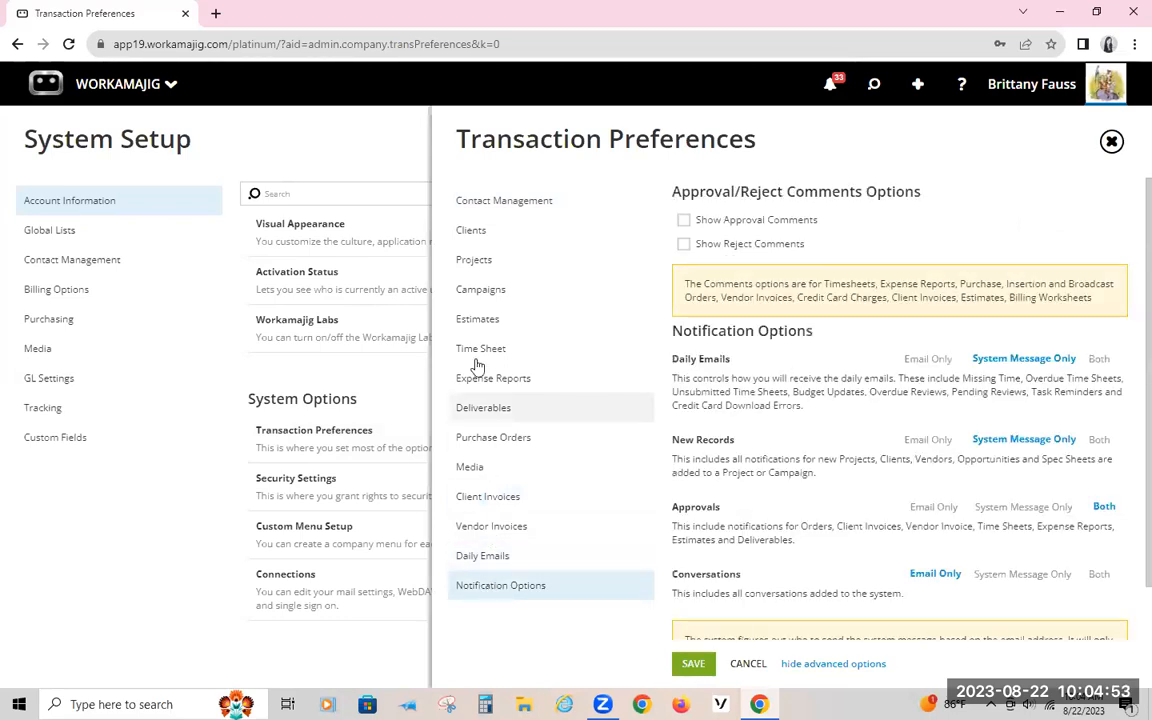
Step: Review the Projects and Estimates sections of the Transaction Preferences, including the numbering and advanced Invoice and Estimate Layouts designer options
left_click(474, 259)
scroll(812, 320, "down", 4)
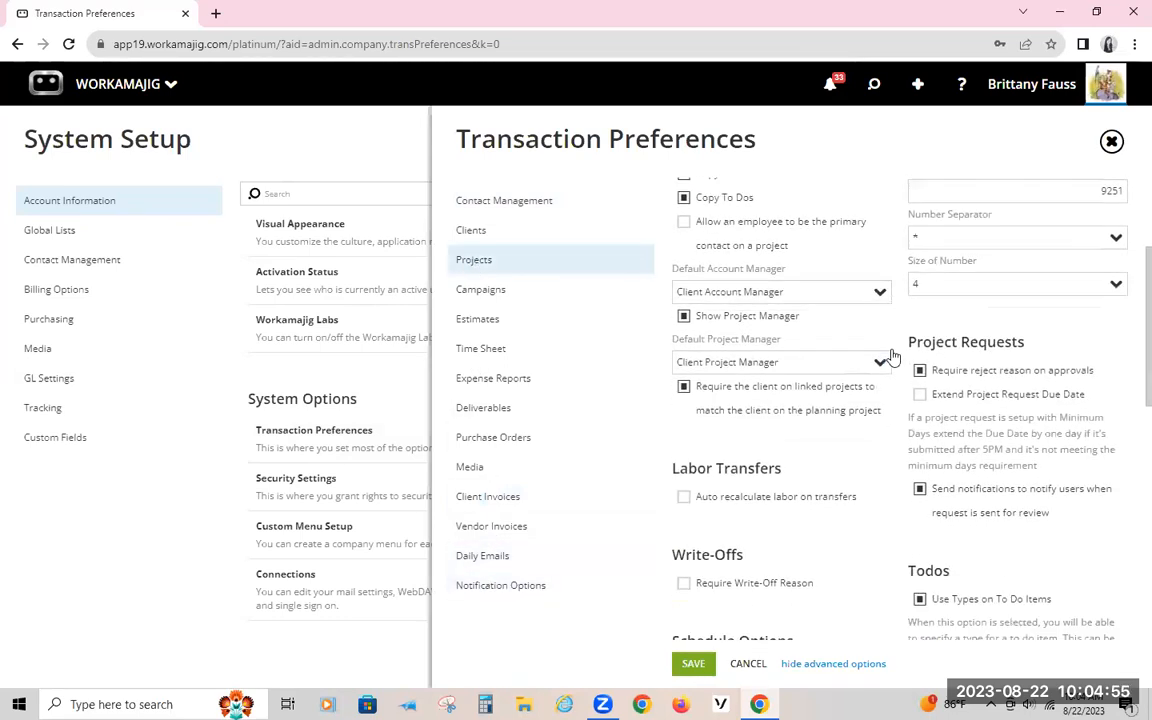
scroll(895, 357, "down", 5)
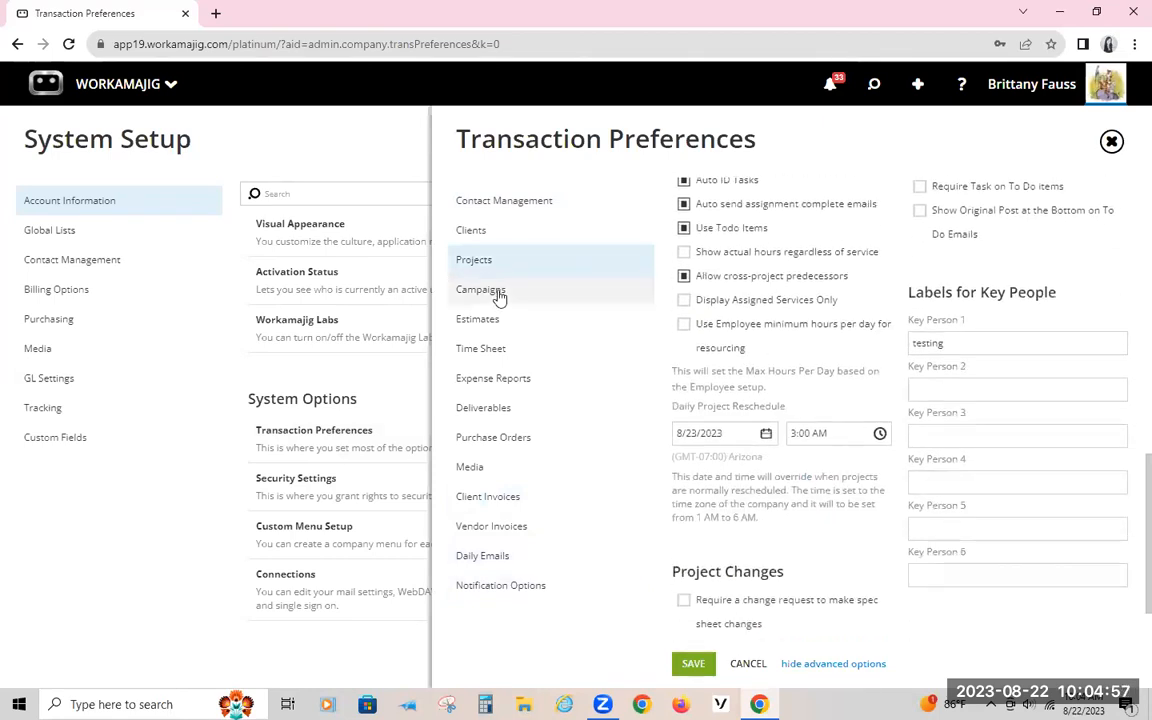
left_click(476, 326)
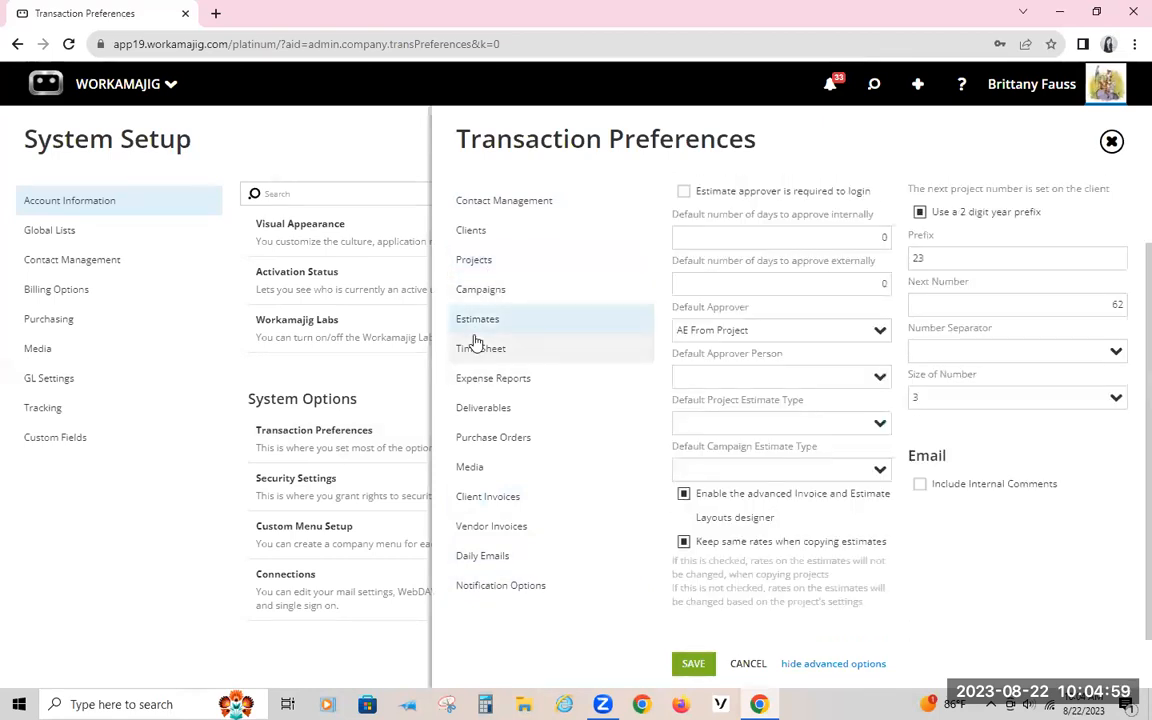
scroll(792, 249, "up", 1)
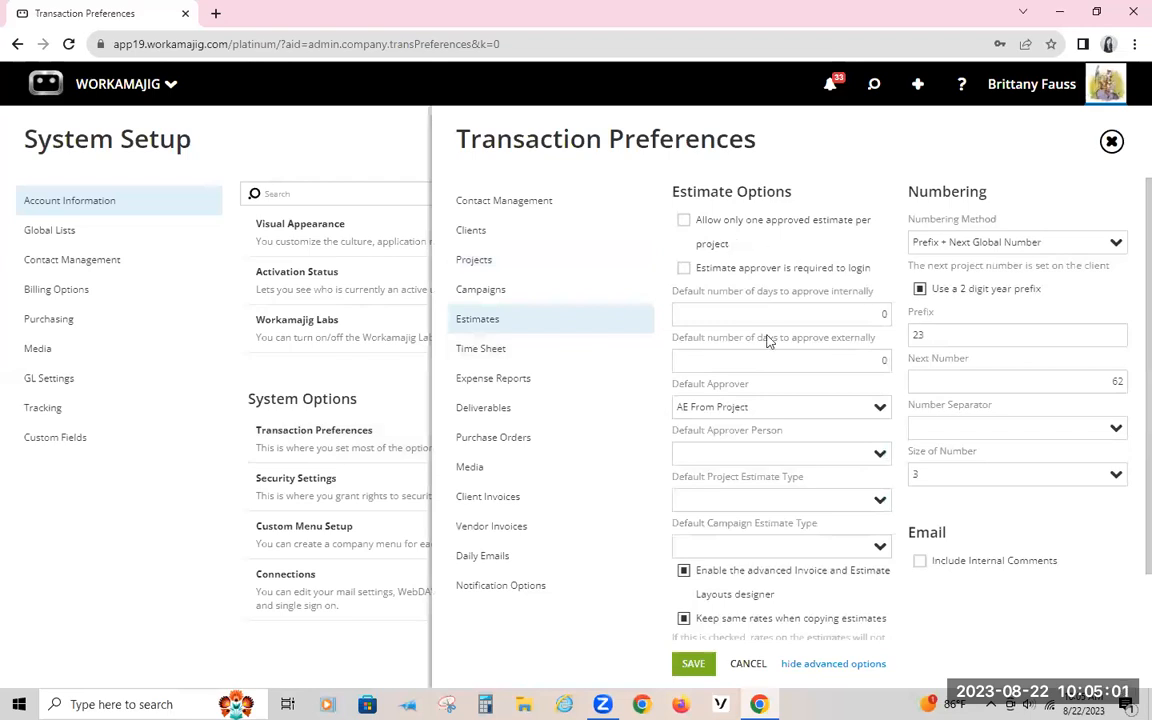
scroll(725, 430, "down", 1)
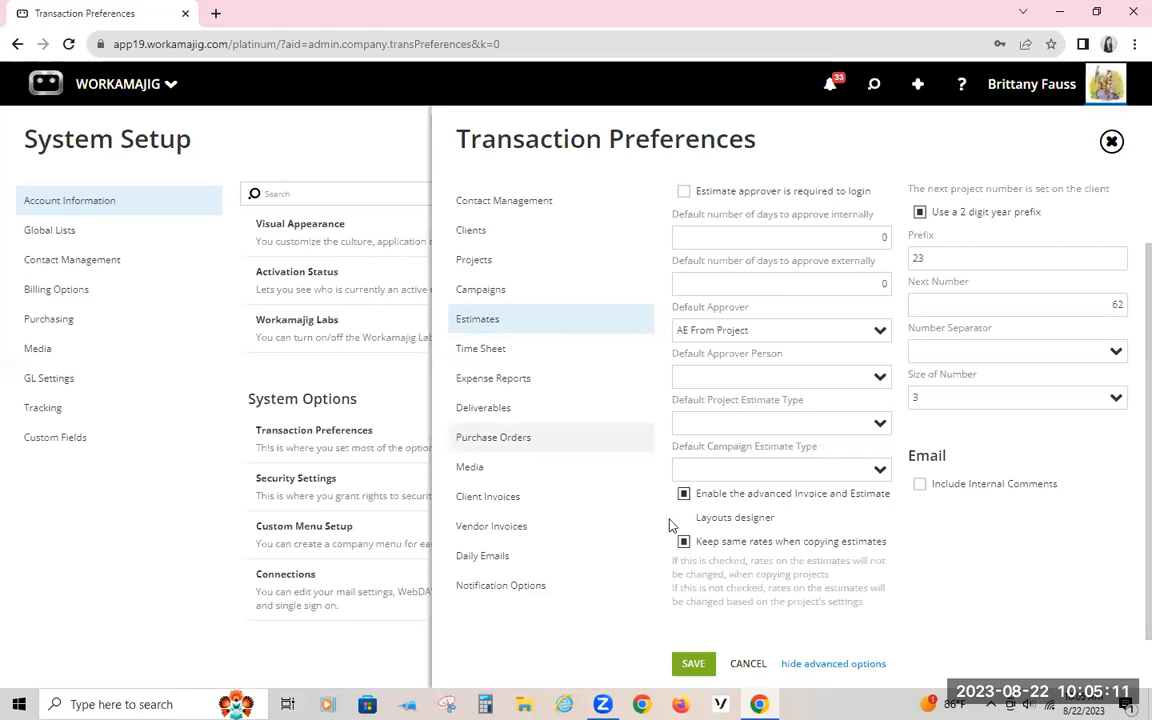
Step: Leave the Transaction Preferences and open Invoice and Estimate Layouts under Billing Options
left_click(268, 67)
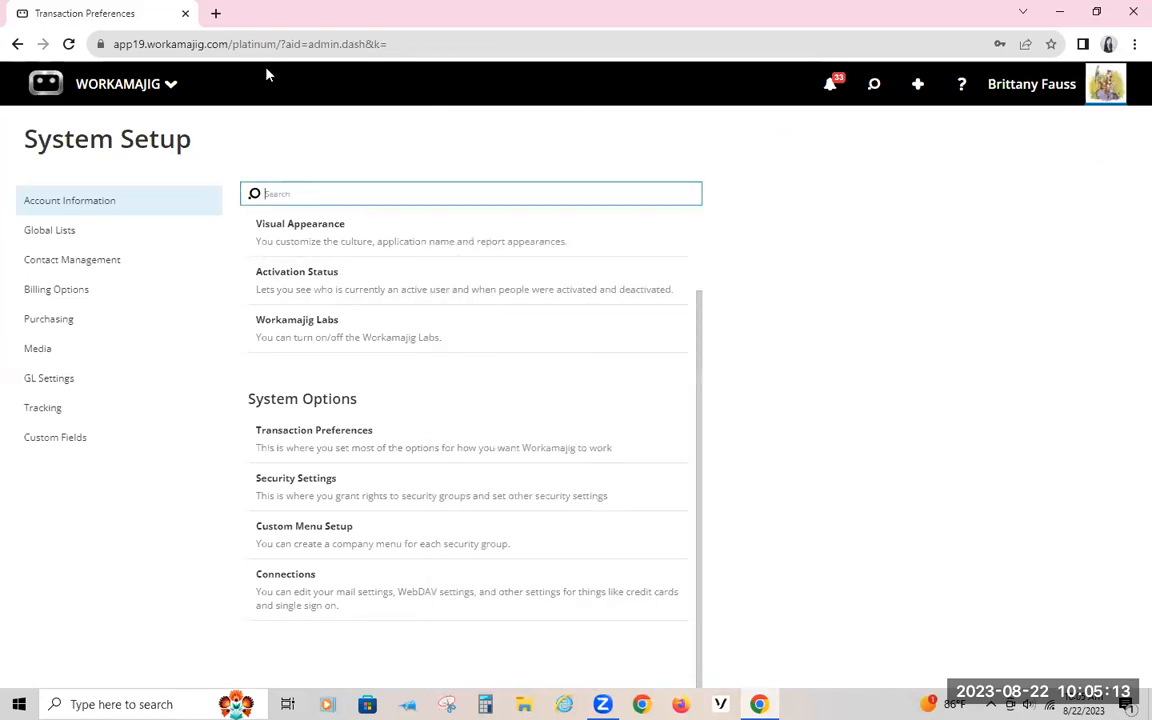
left_click(58, 289)
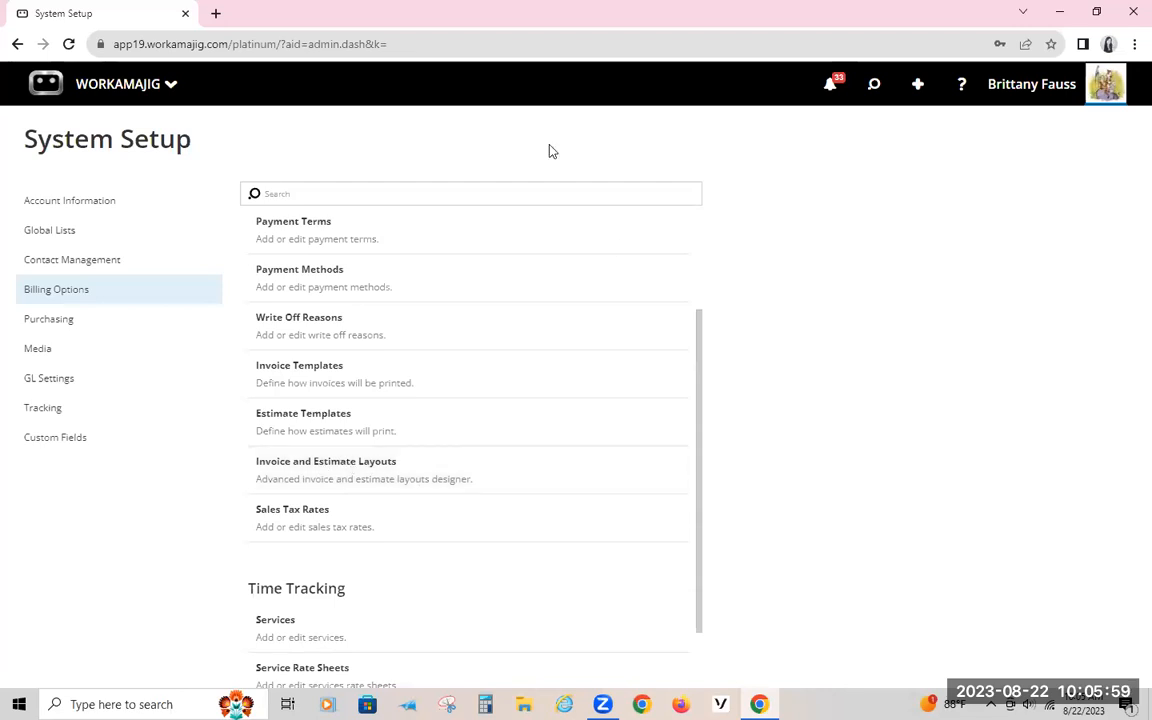
left_click(362, 488)
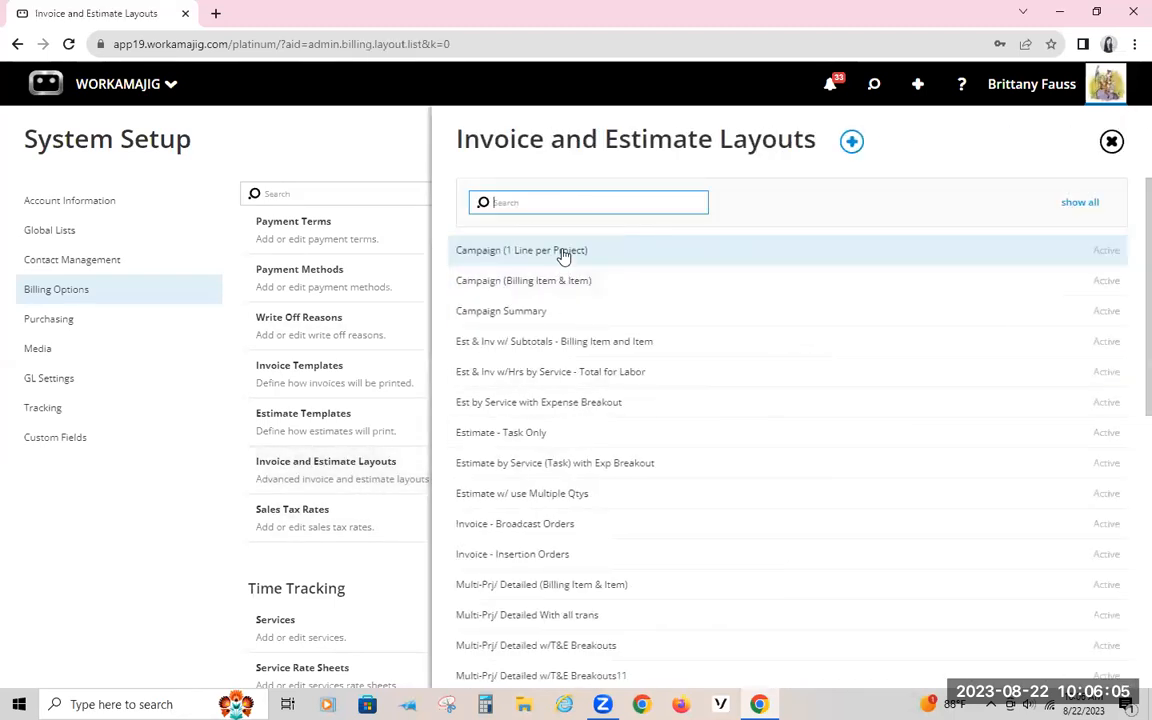
Step: Examine the header, detail and footer sections of the Campaign (1 Line per Project) layout
left_click(563, 255)
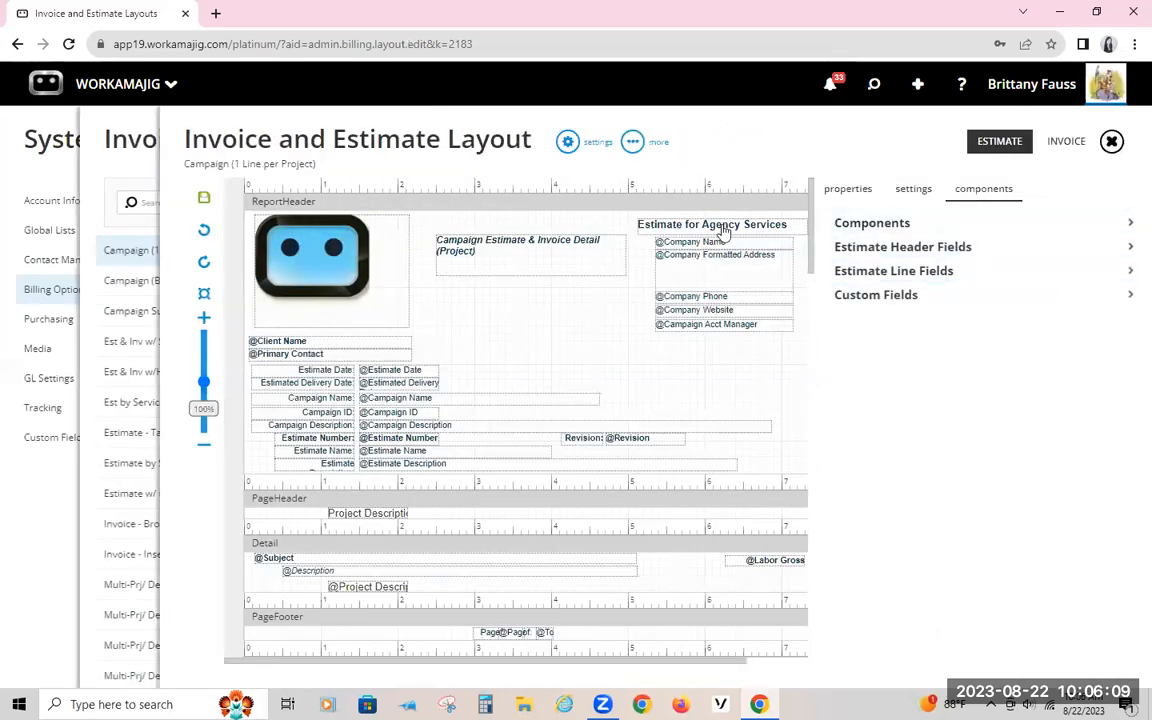
scroll(626, 535, "down", 3)
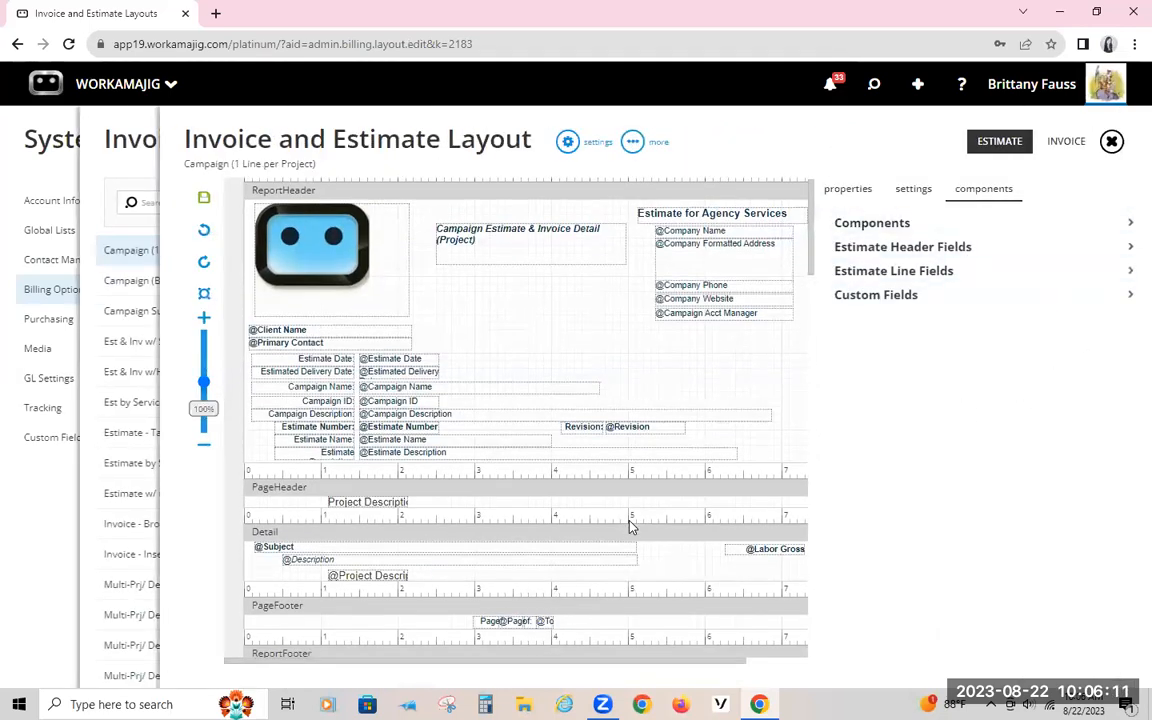
scroll(630, 527, "down", 1)
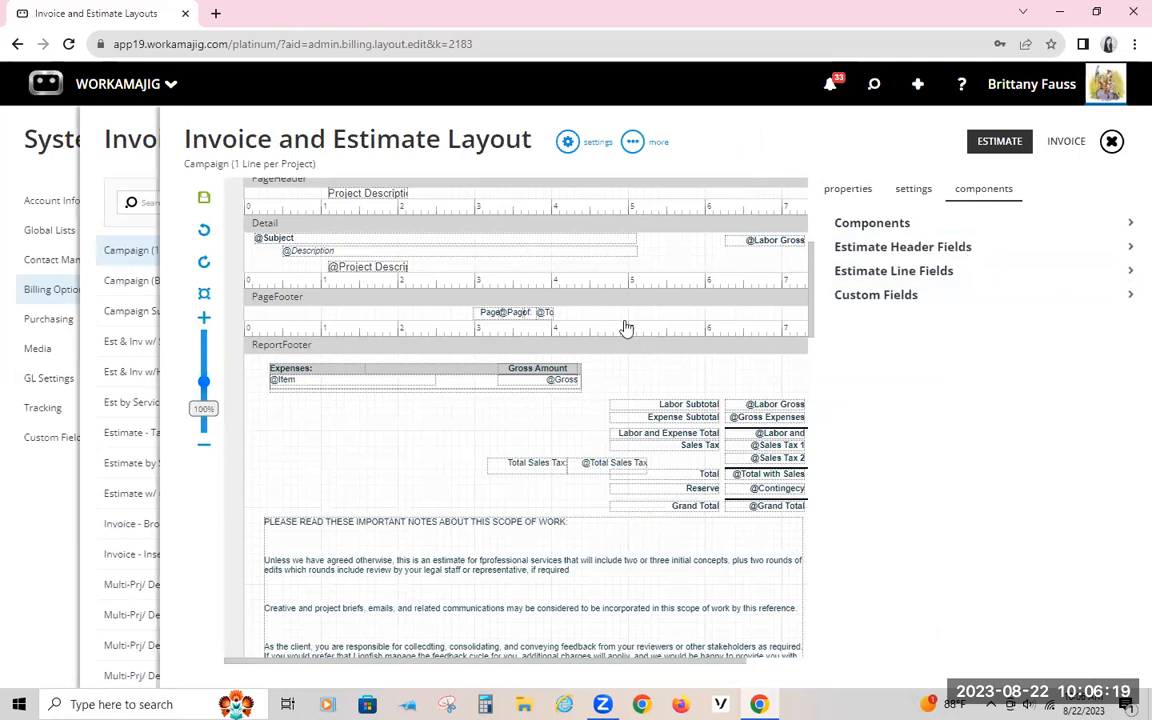
scroll(633, 347, "up", 3)
scroll(633, 347, "up", 6)
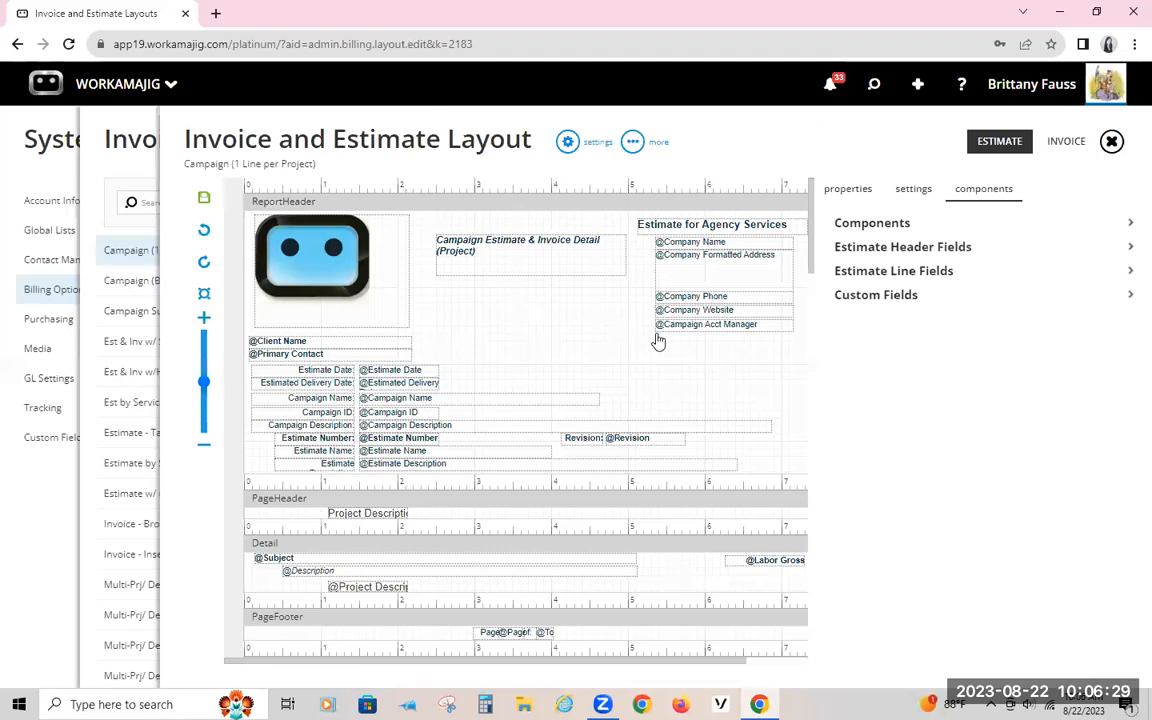
Step: Close the Campaign (1 Line per Project) layout and look through the list of invoice and estimate layouts
left_click(97, 135)
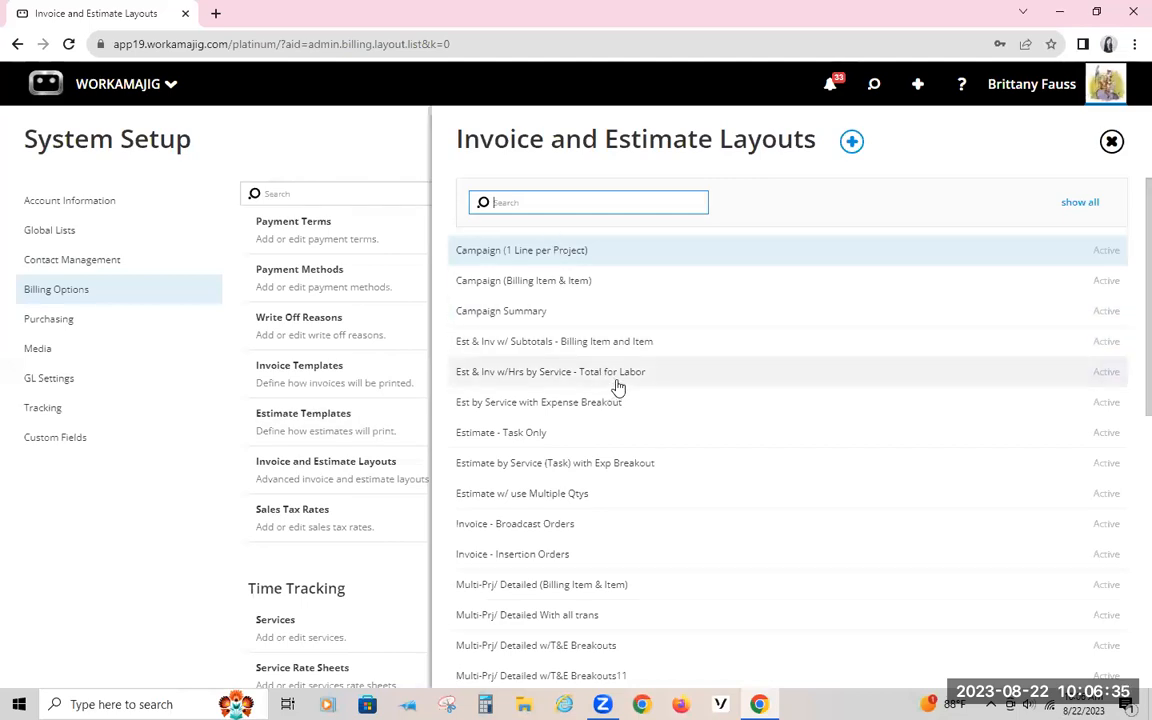
scroll(617, 387, "down", 5)
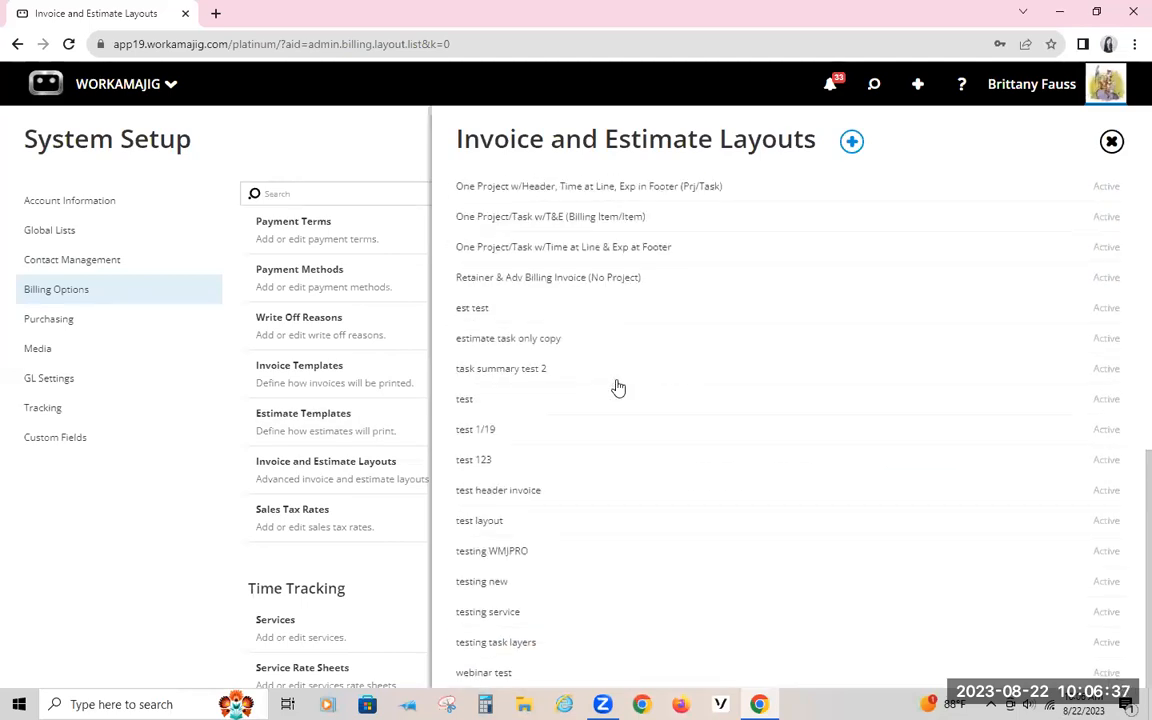
scroll(617, 387, "up", 5)
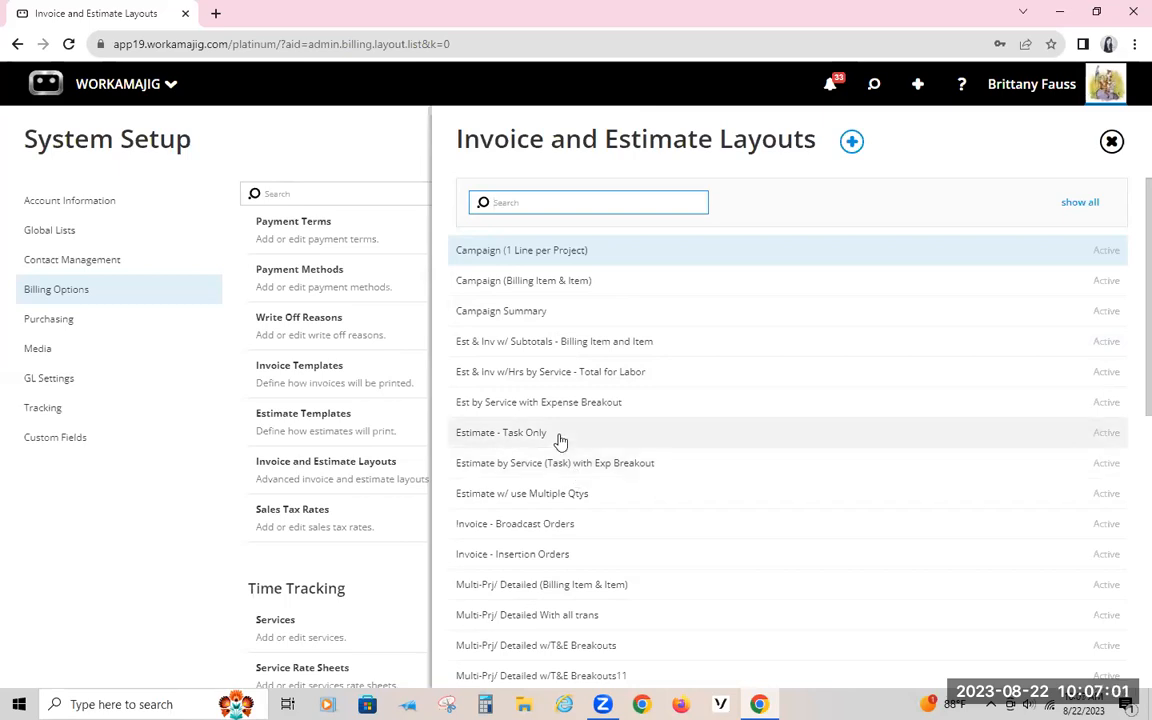
Step: Try copying a layout using Est & Inv w/ Subtotals - Billing Item and Item for estimates and Est by Service with Expense Breakout for invoices
left_click(851, 142)
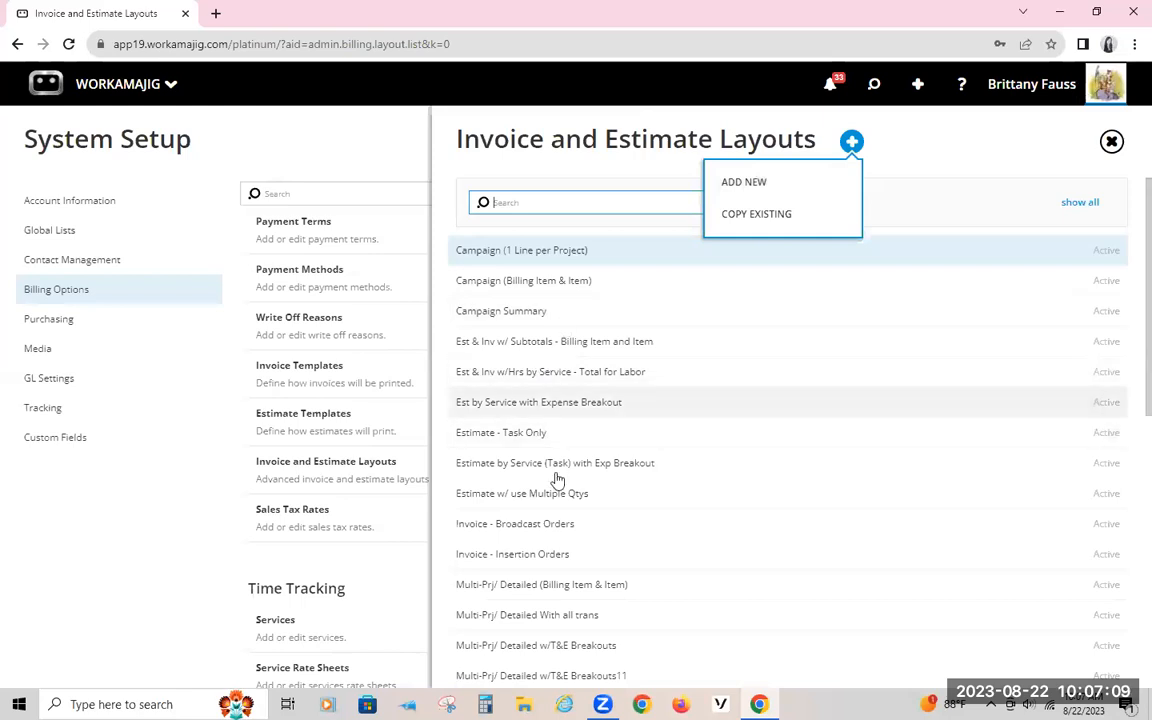
left_click(786, 218)
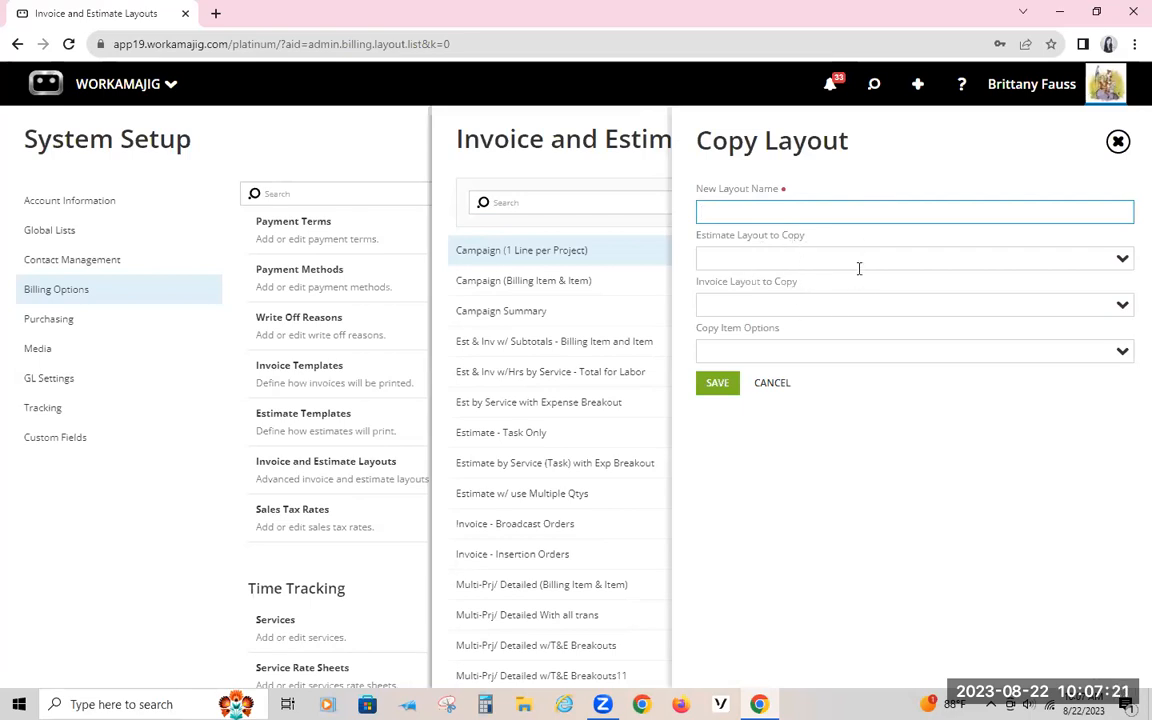
left_click(1119, 260)
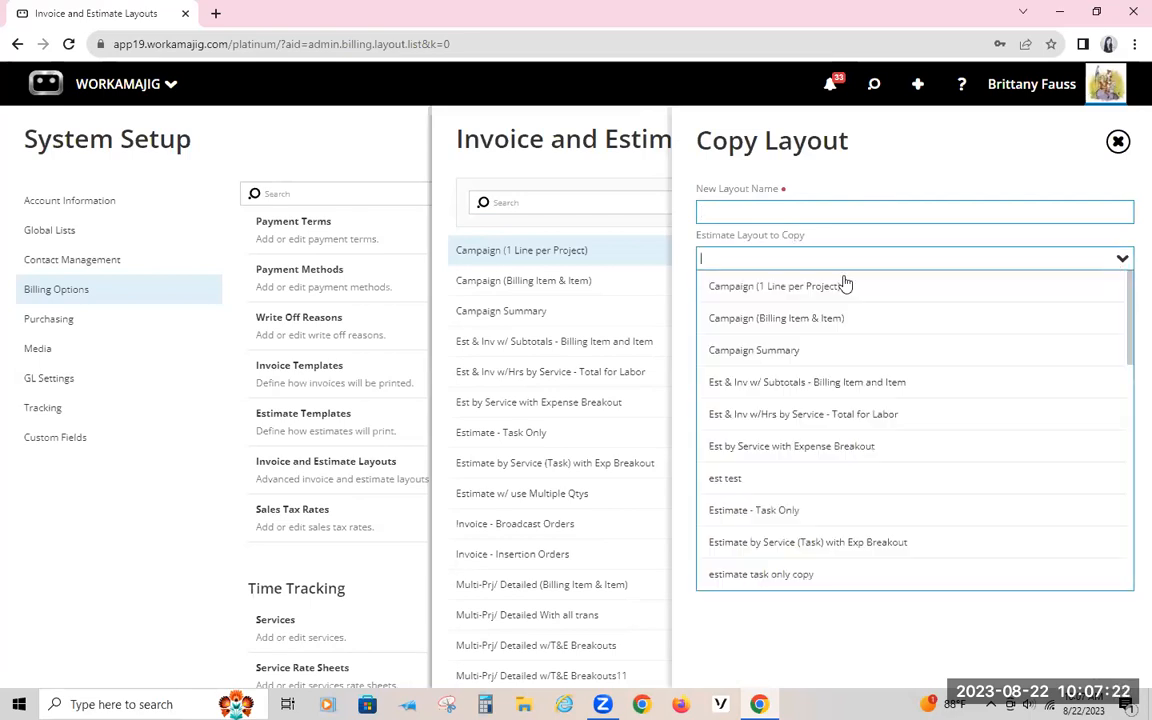
left_click(803, 383)
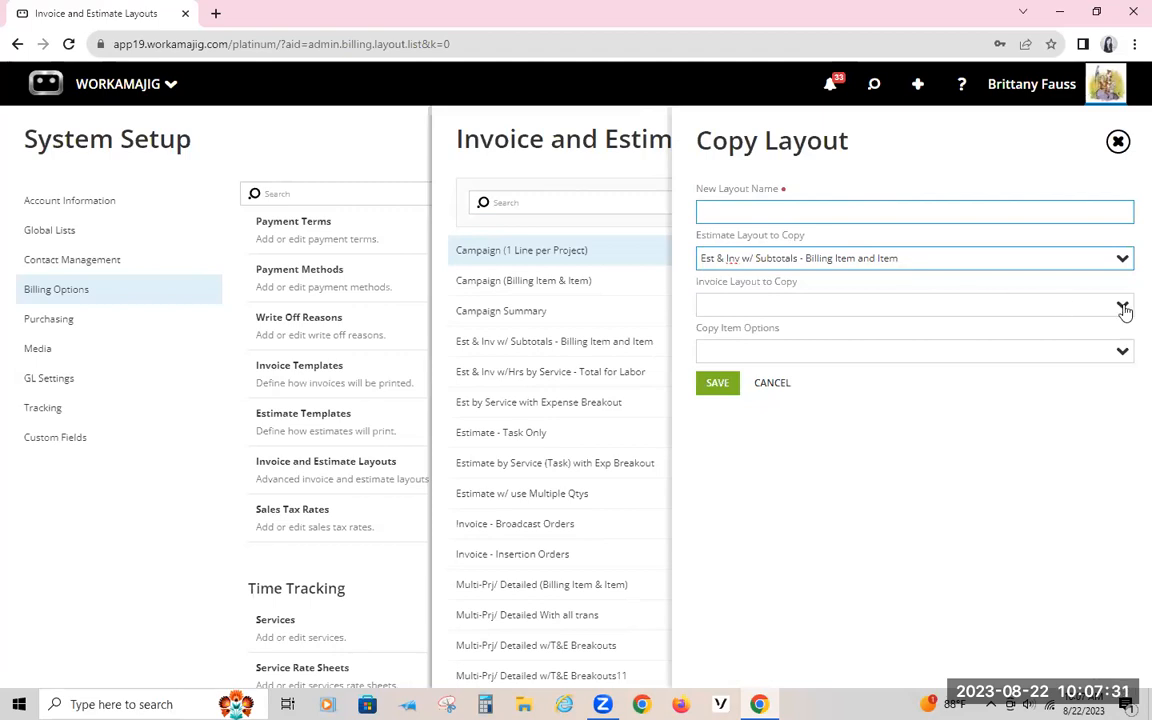
left_click(861, 304)
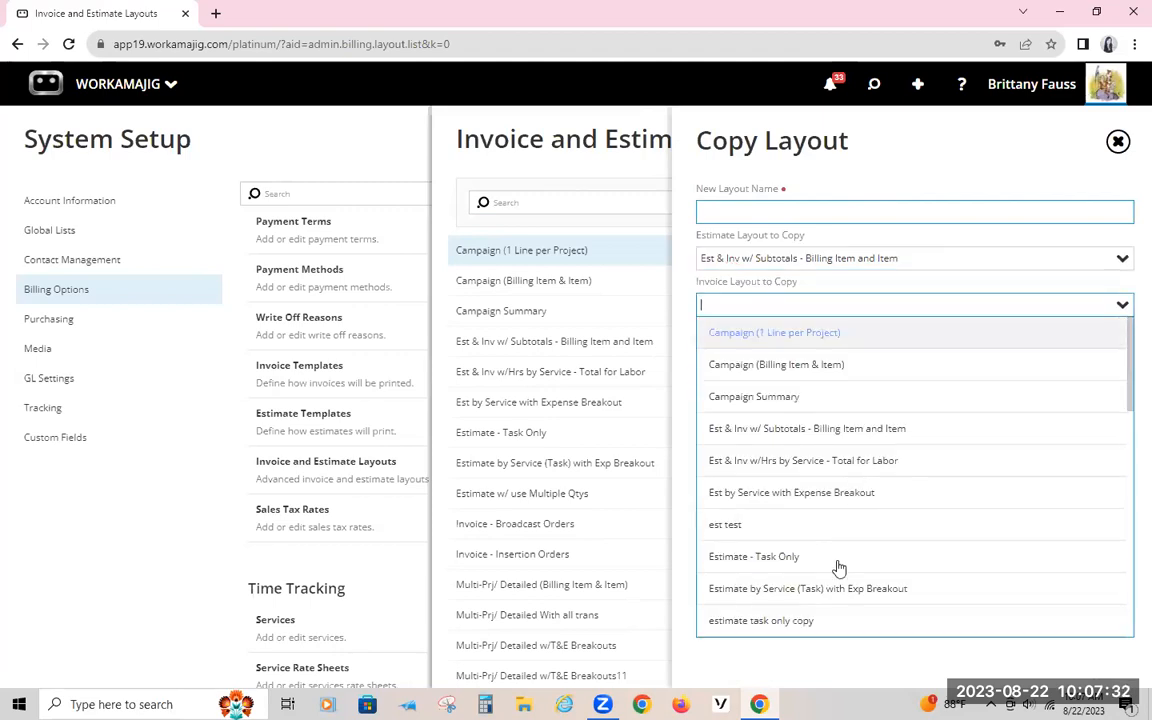
left_click(784, 487)
left_click(1115, 352)
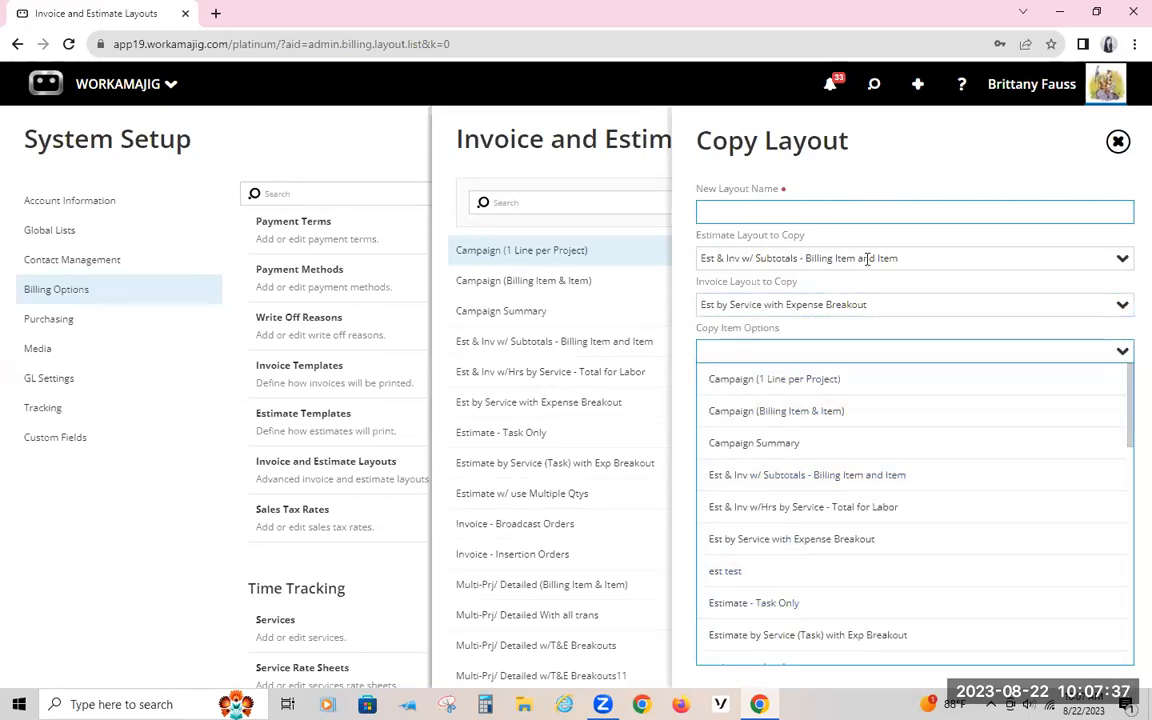
left_click(921, 170)
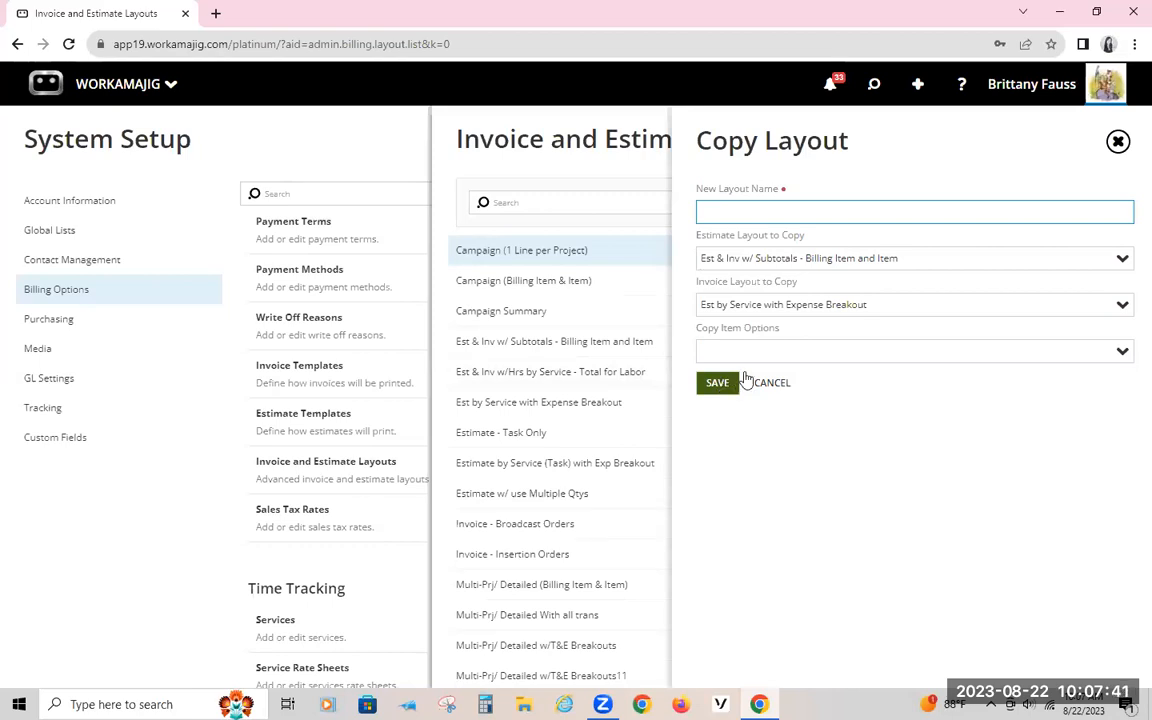
left_click(1117, 141)
left_click(1036, 84)
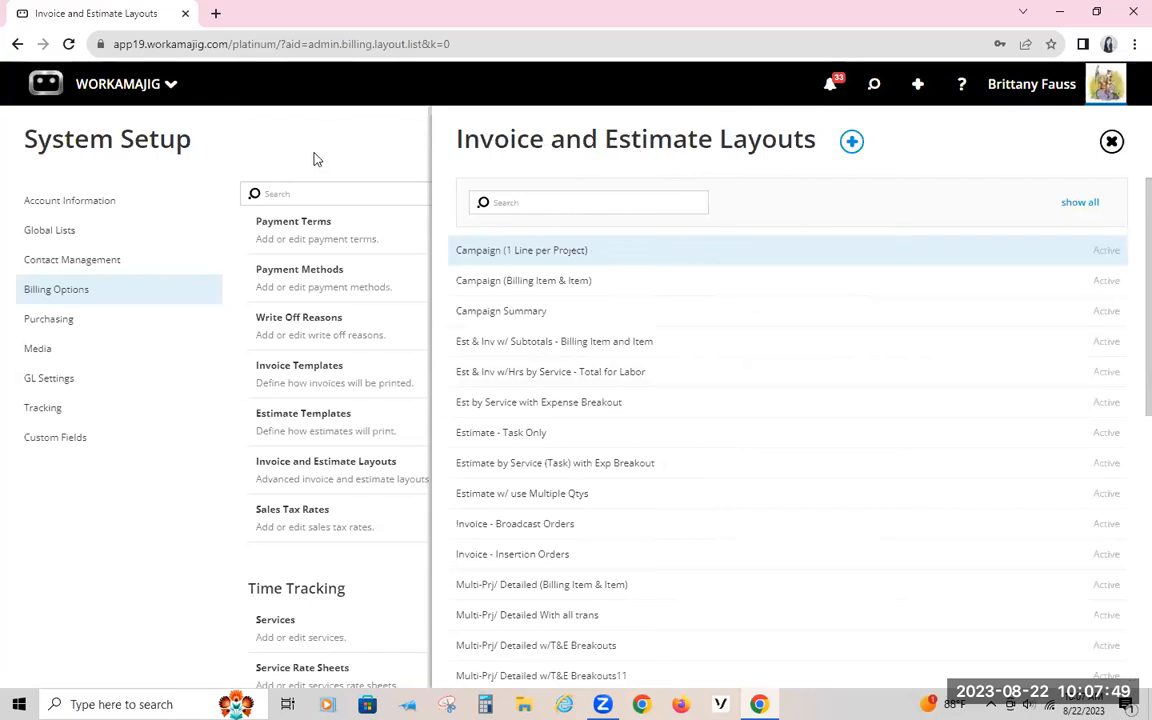
Step: Find the recent project WebC*9249 - Webinar nv layouts TM and open its Billing page
left_click(873, 86)
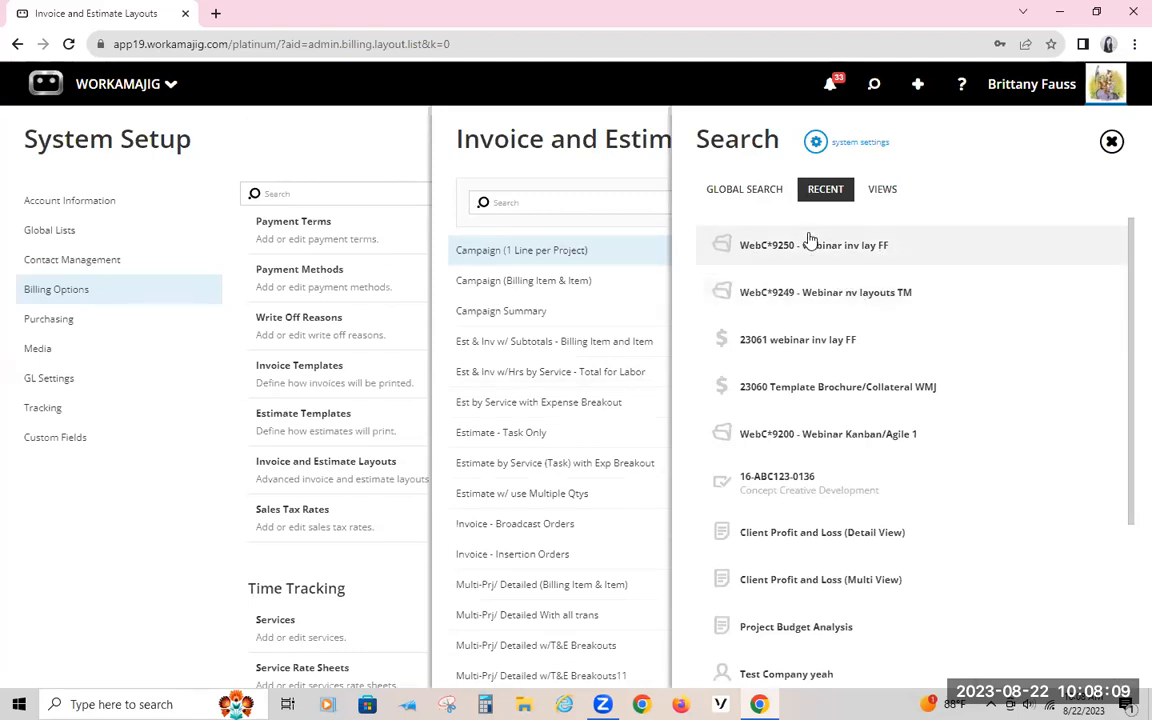
left_click(822, 291)
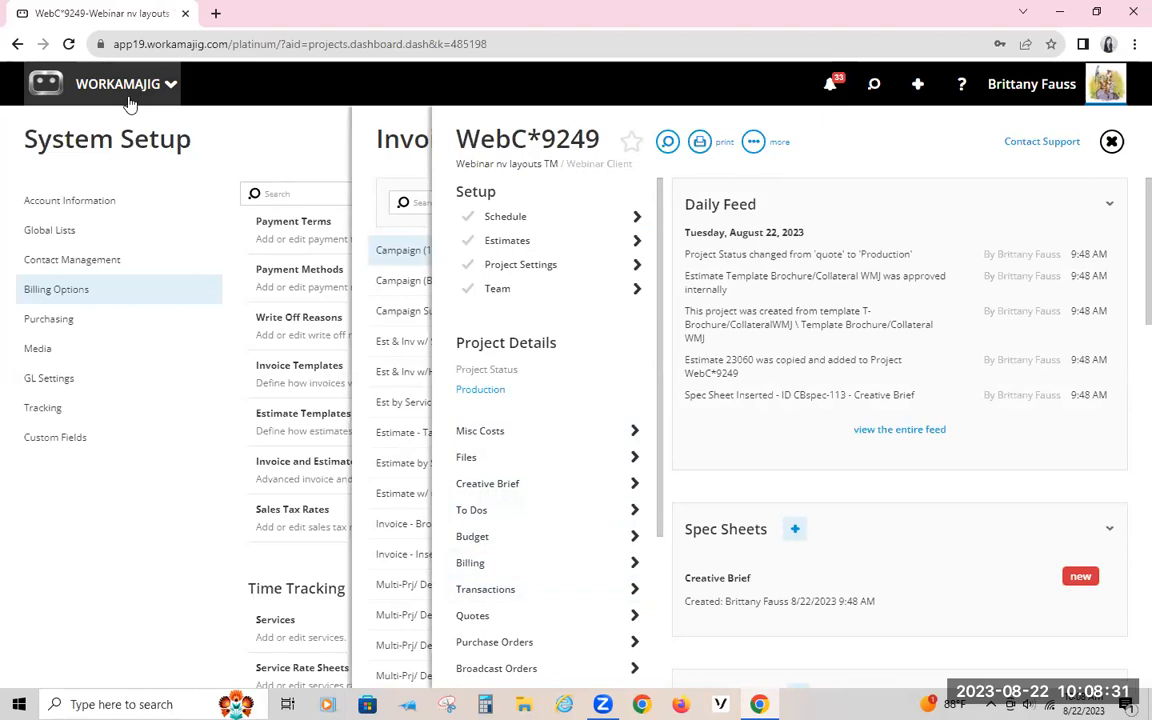
left_click(489, 565)
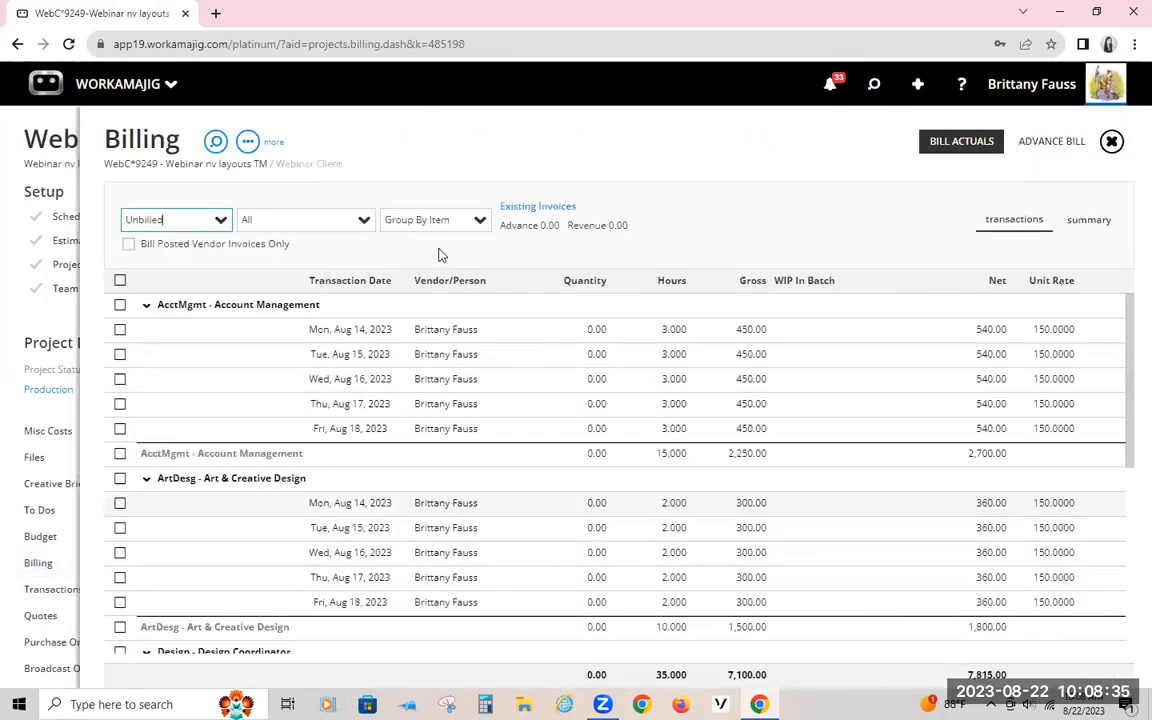
Step: Select all unbilled transactions for billing and choose One Per Service/Item as the line item format
left_click(120, 283)
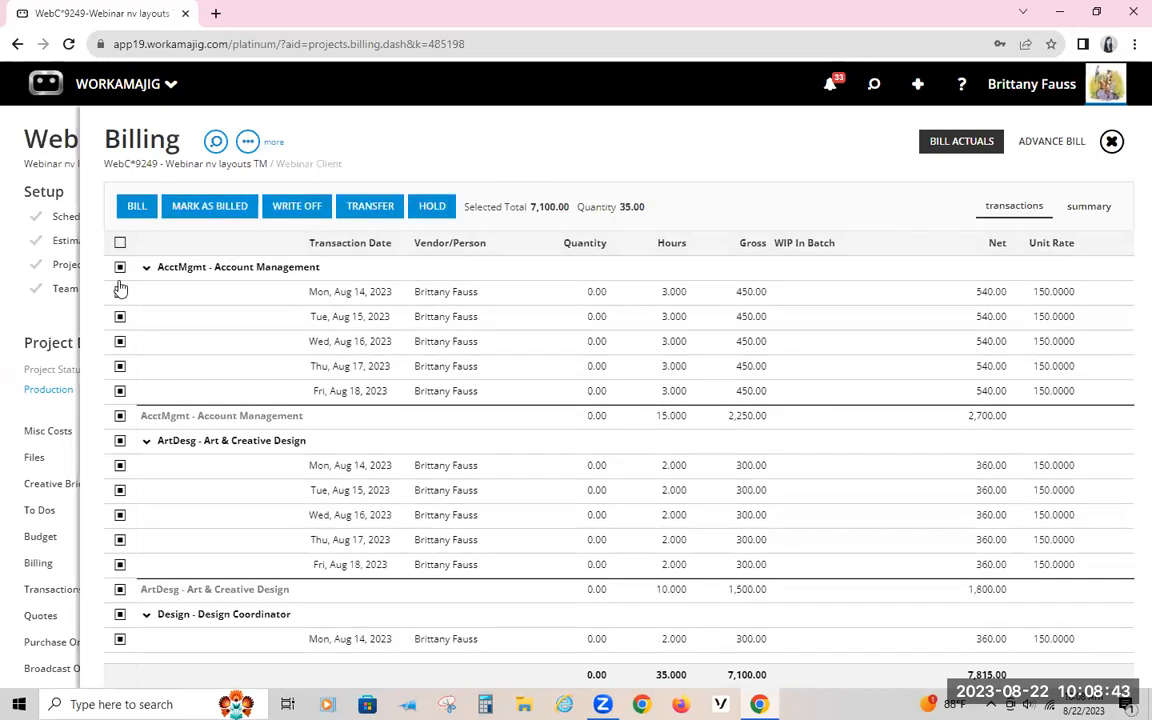
left_click(131, 207)
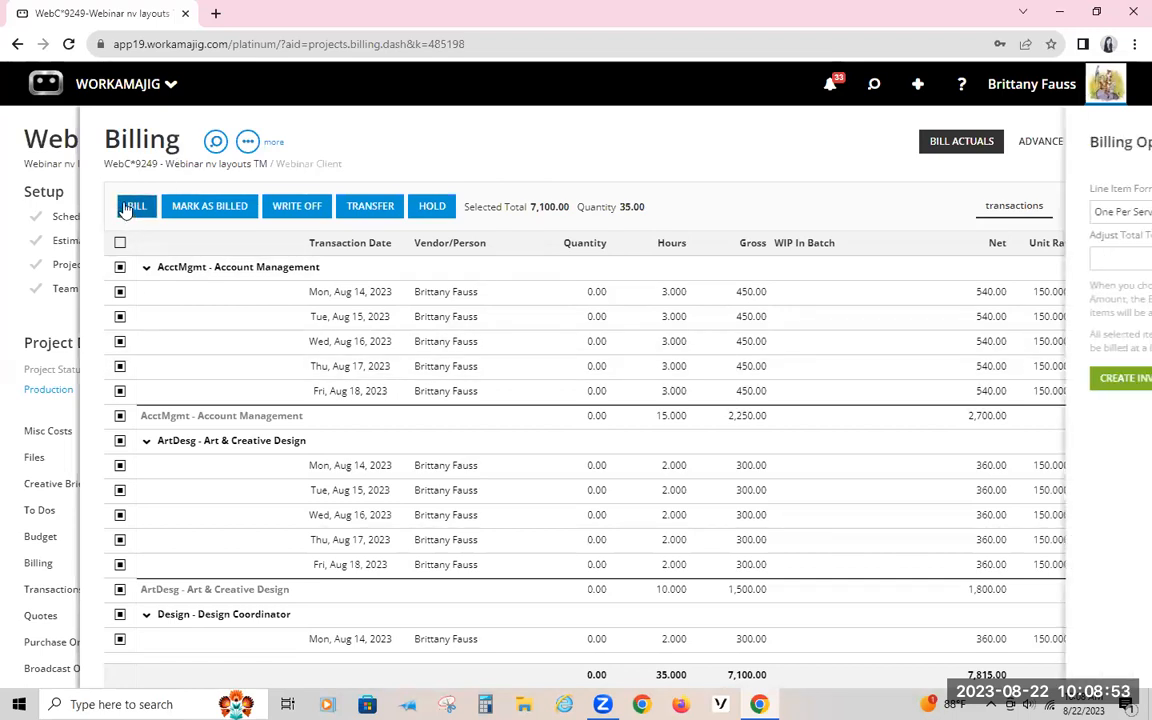
left_click_drag(1061, 216, 924, 186)
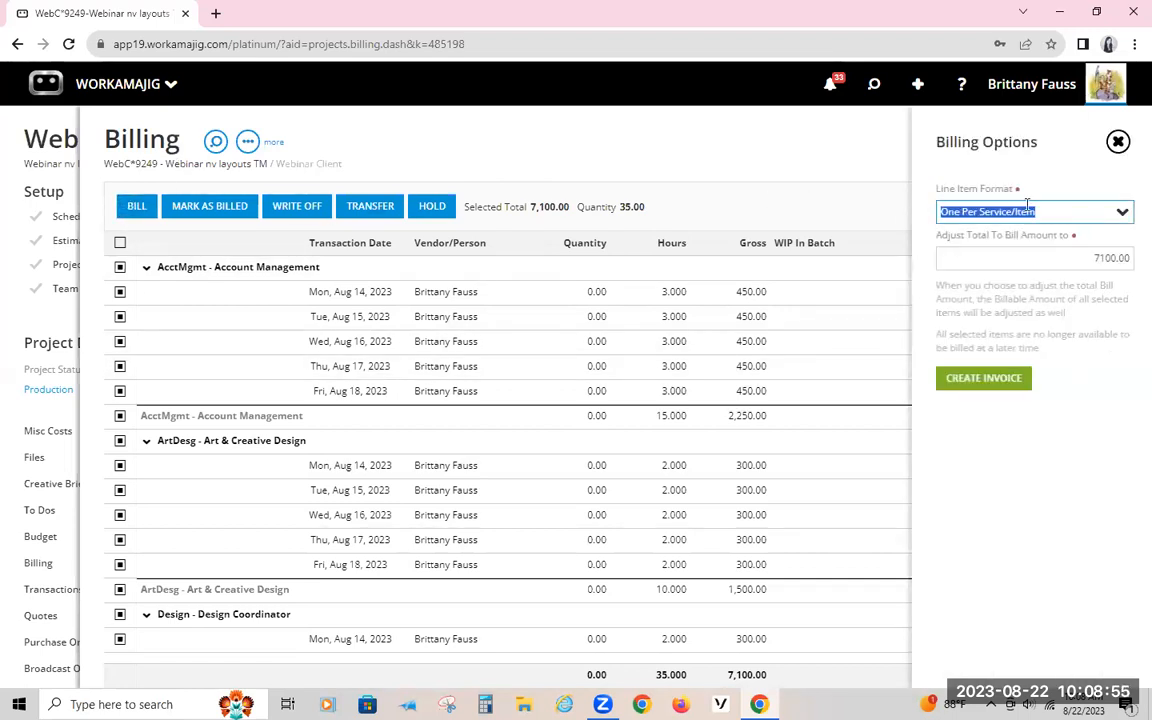
left_click(1124, 214)
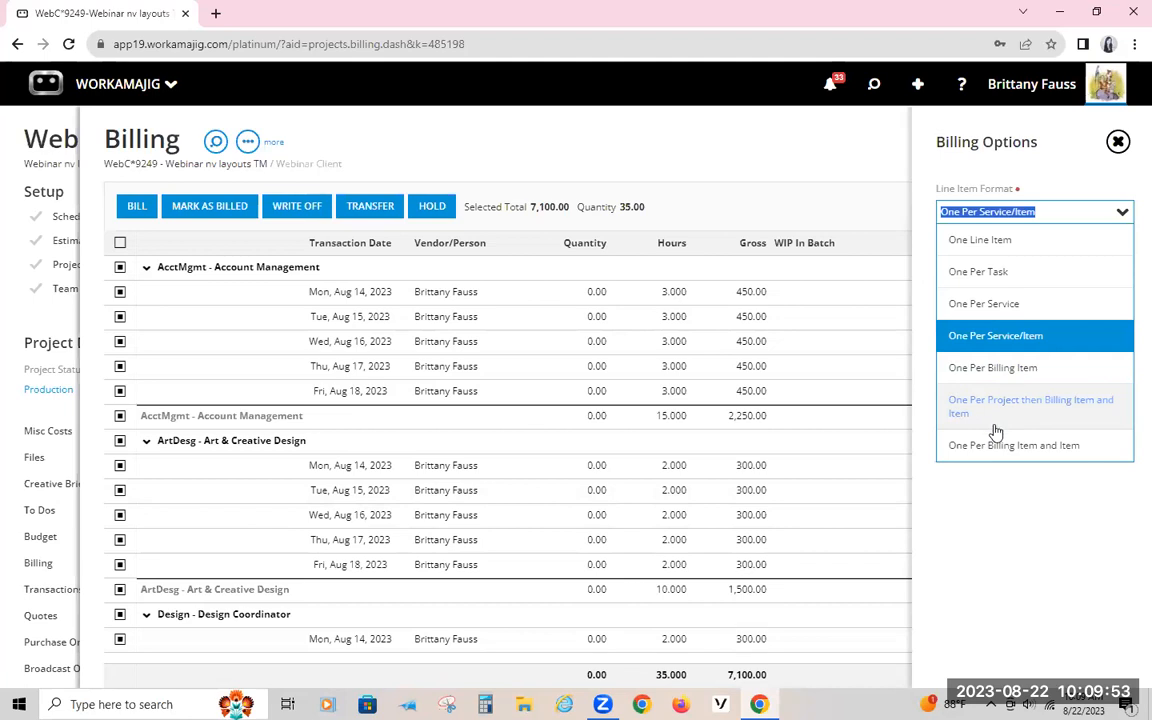
left_click(1008, 345)
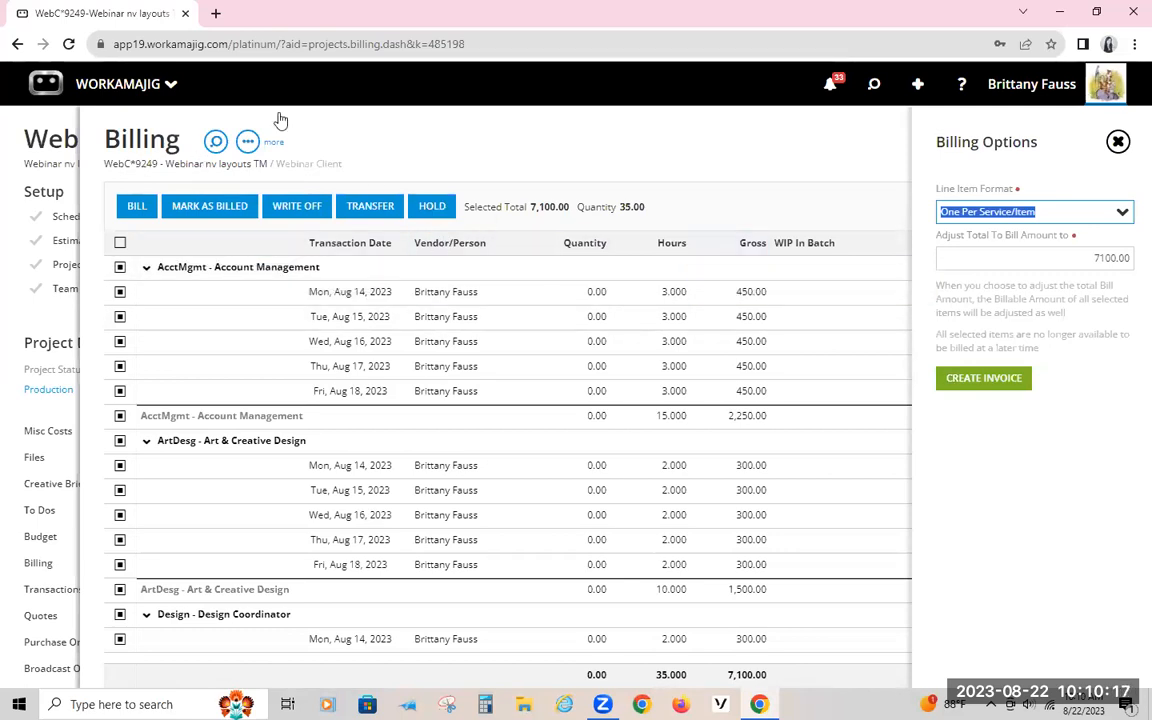
Step: Open the same project Billing page in a new browser tab using its copied address
left_click(193, 44)
right_click(206, 44)
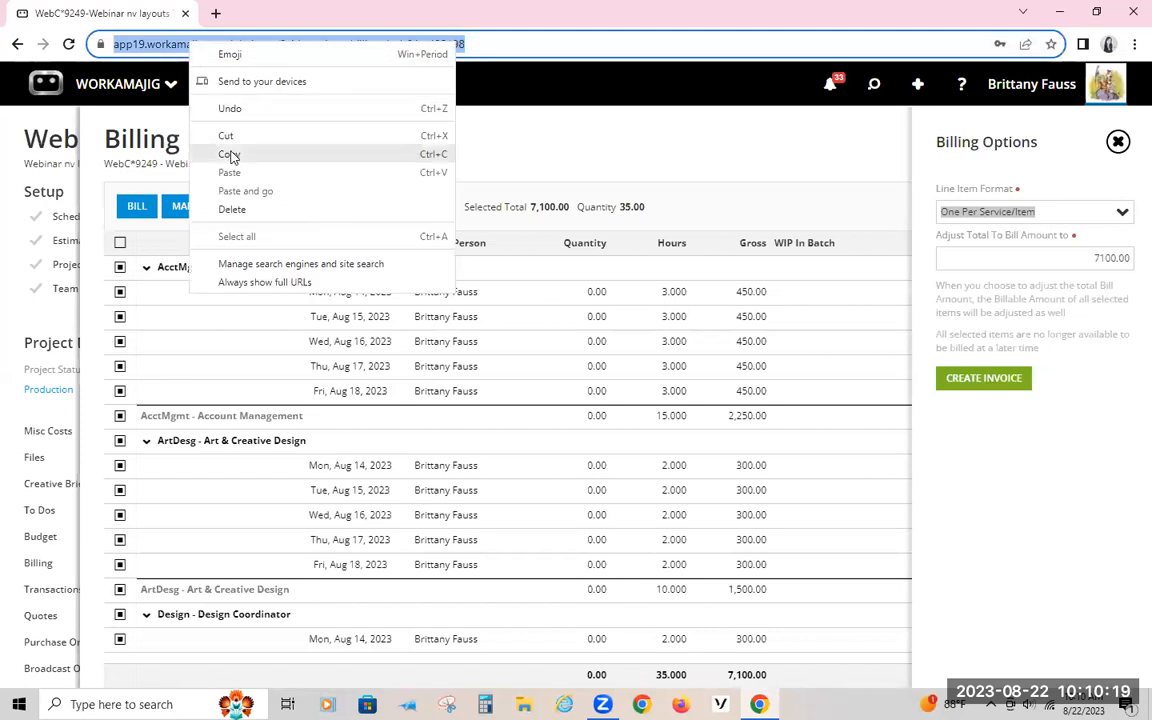
left_click(229, 152)
left_click(215, 14)
right_click(226, 44)
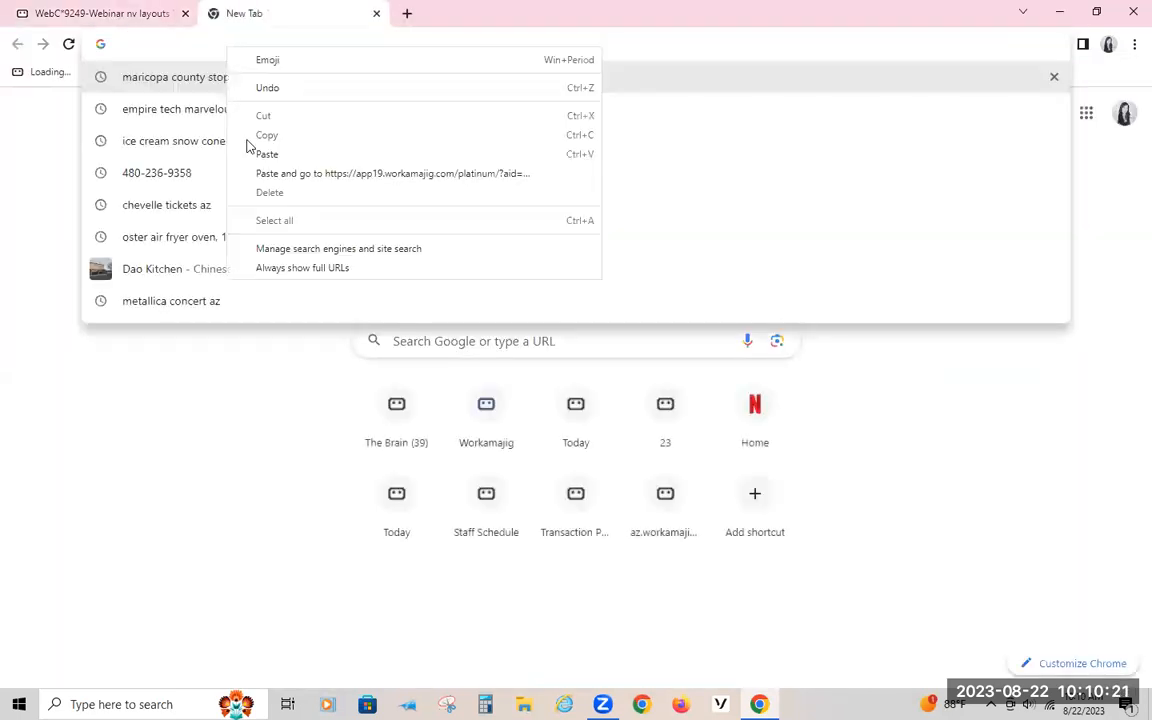
left_click(274, 174)
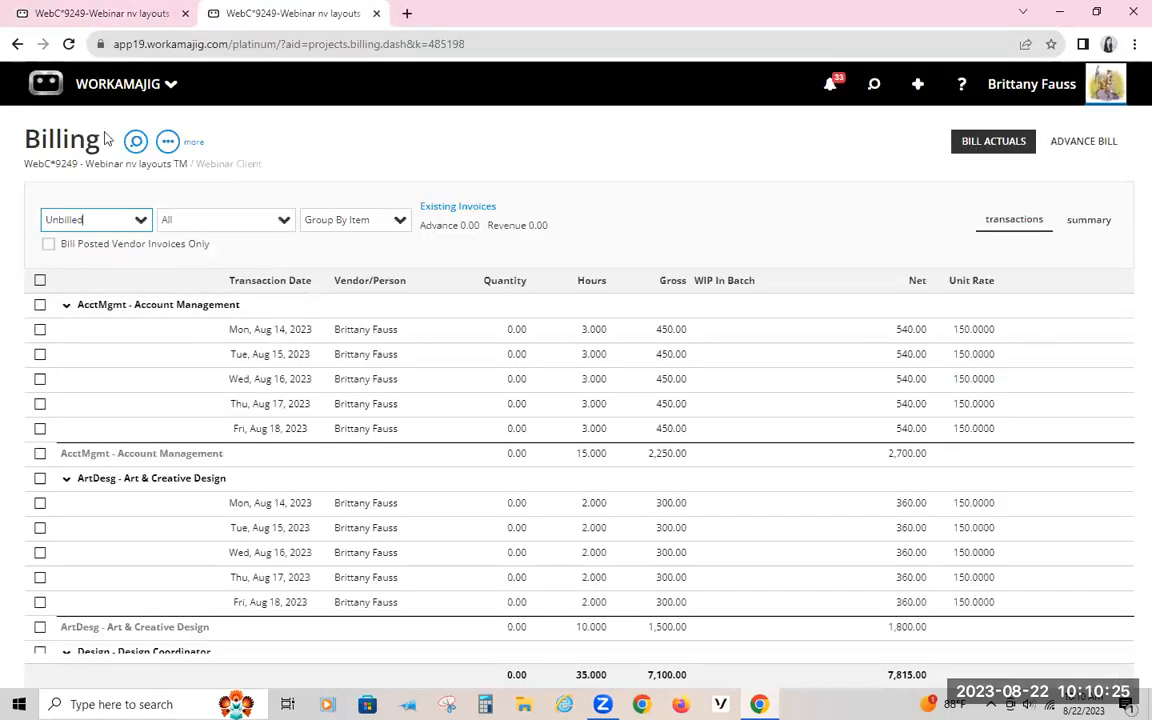
Step: Open the recent project WebC*9249 - Webinar nv layouts TM and go to the Billing Options in its project settings
left_click(873, 84)
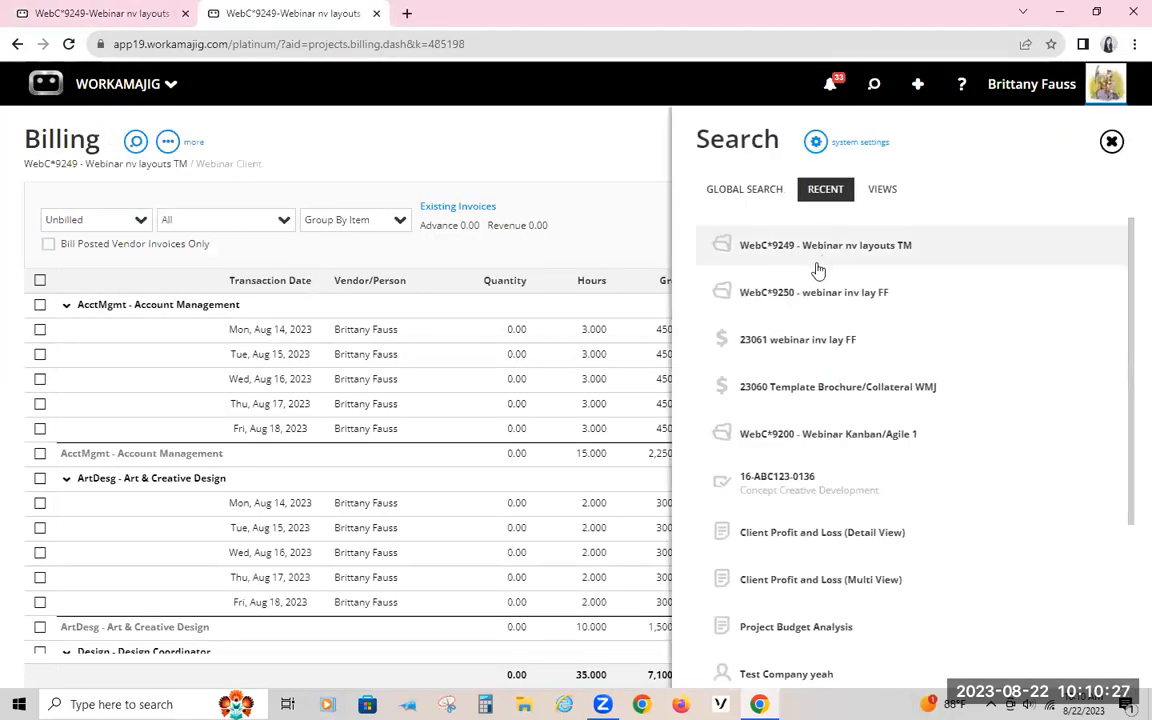
left_click(760, 254)
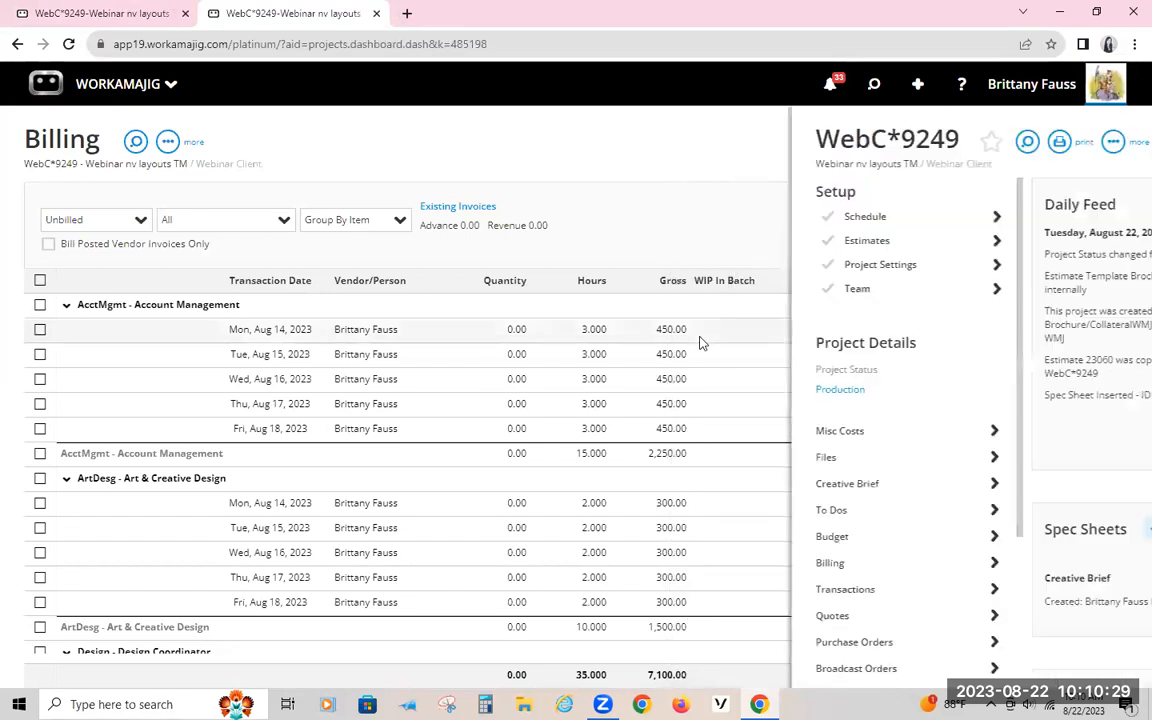
left_click(517, 264)
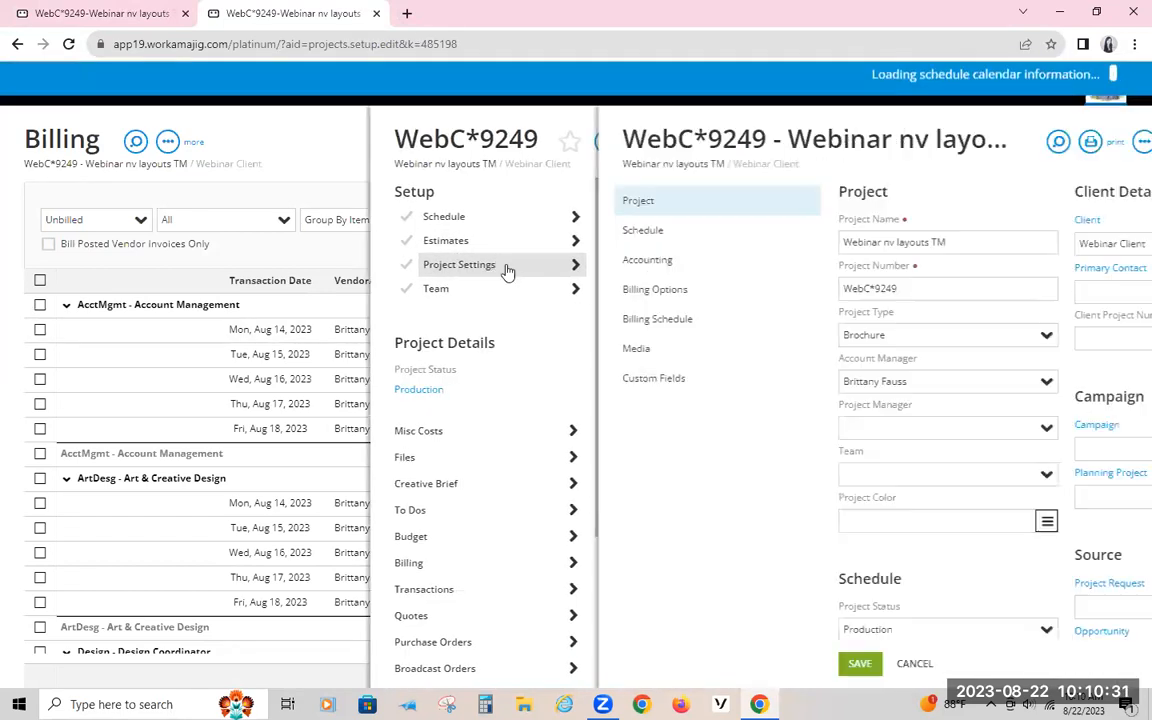
left_click(495, 288)
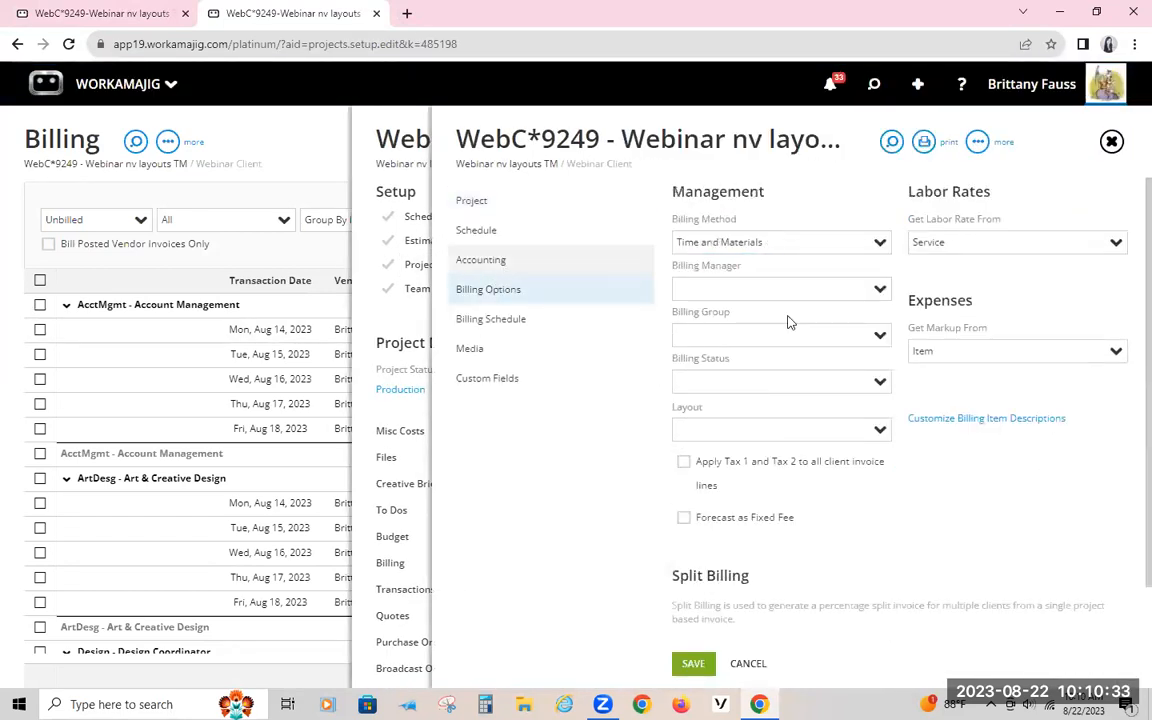
scroll(810, 383, "down", 1)
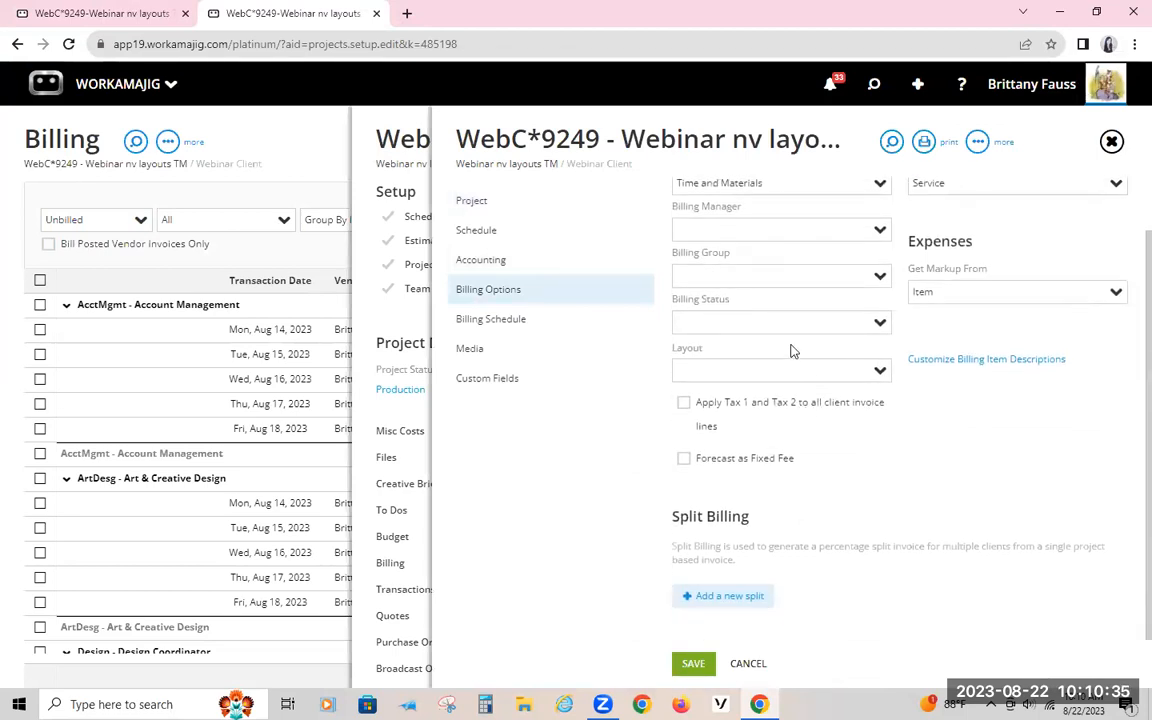
scroll(792, 345, "up", 1)
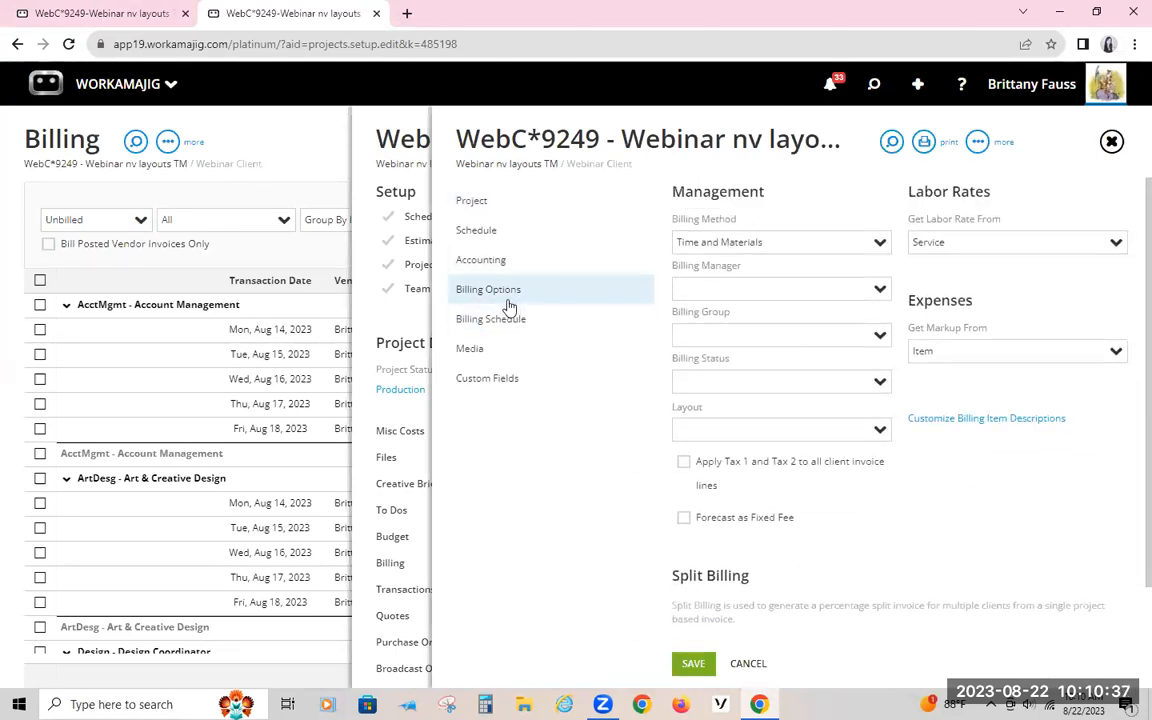
Step: Assign the Multi-Prj/ Detailed w/T&E Breakouts layout to the project and save the settings
left_click(880, 430)
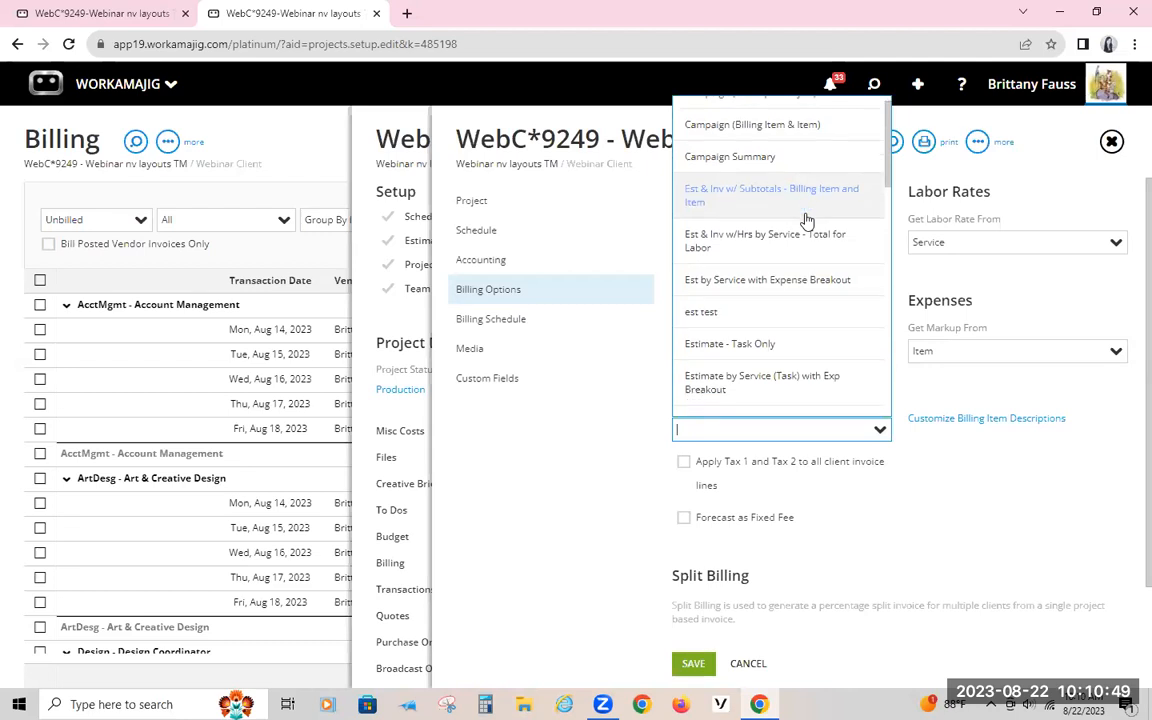
scroll(805, 221, "down", 1)
scroll(783, 138, "down", 4)
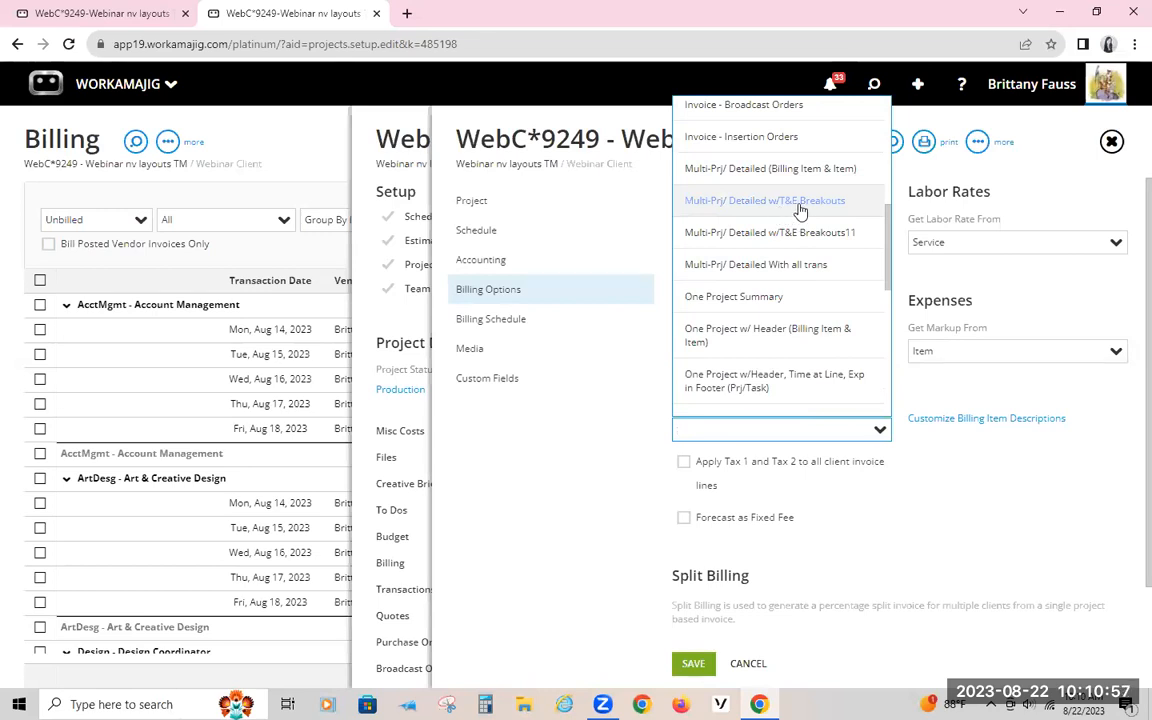
left_click(800, 205)
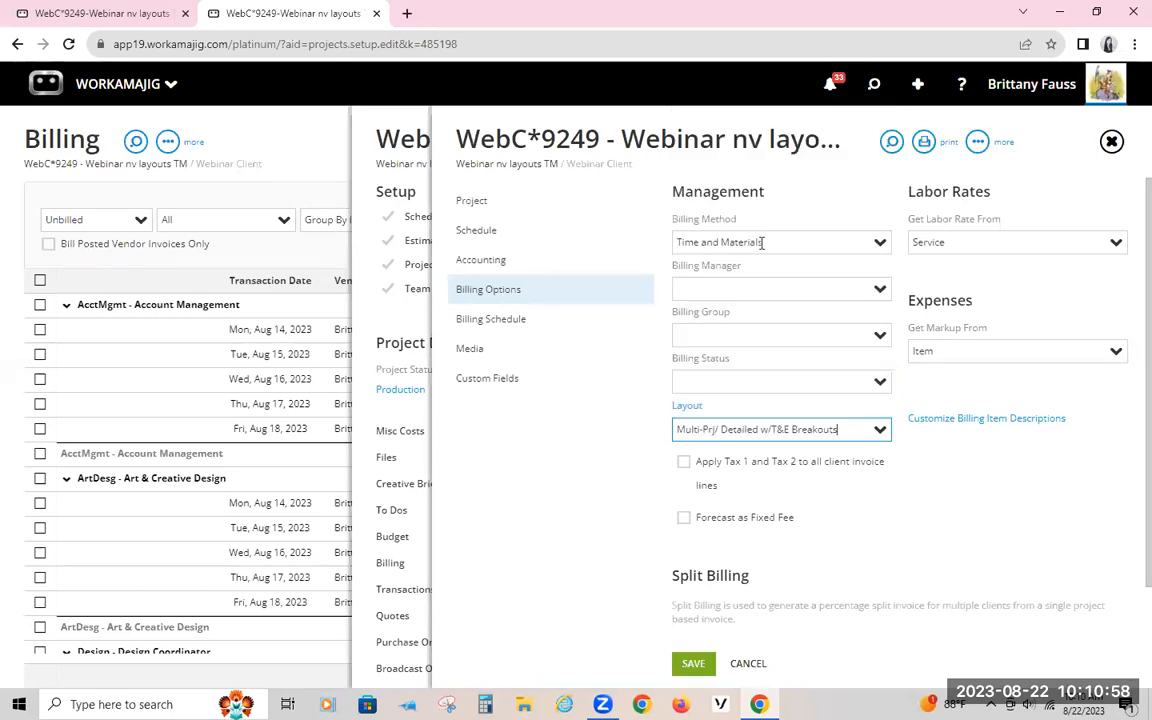
left_click(690, 663)
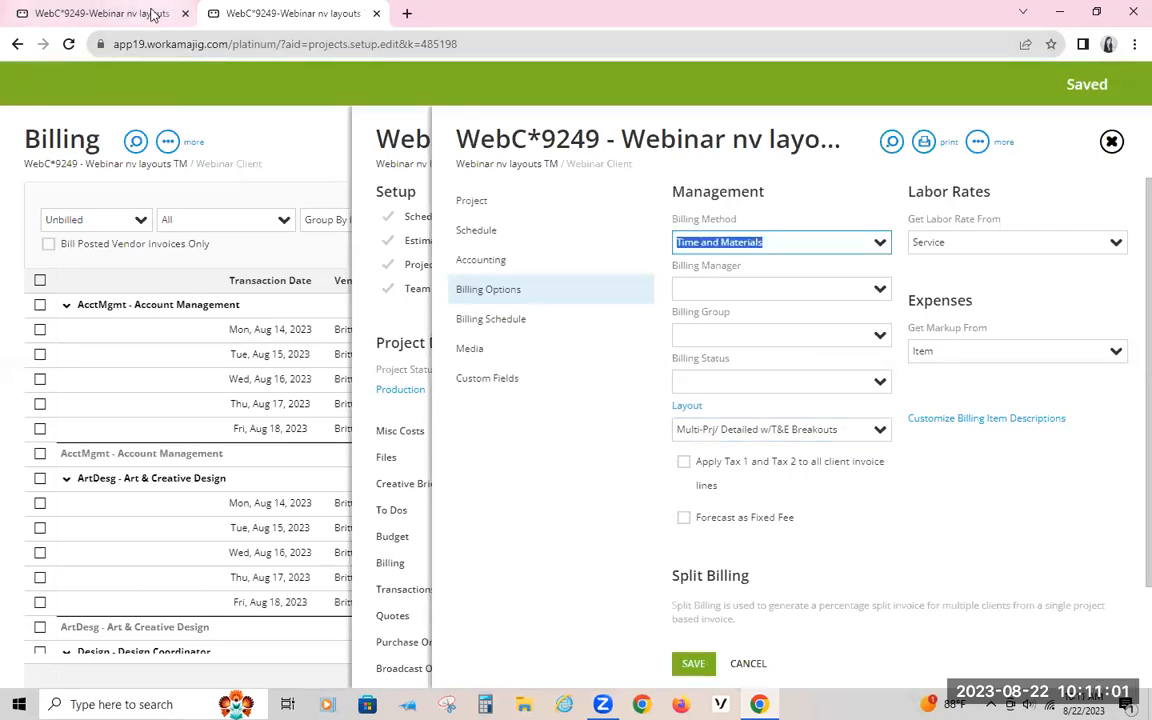
Step: Open the project's assigned layout from Billing Options and examine the header, detail and footer sections of its invoice version
left_click(152, 14)
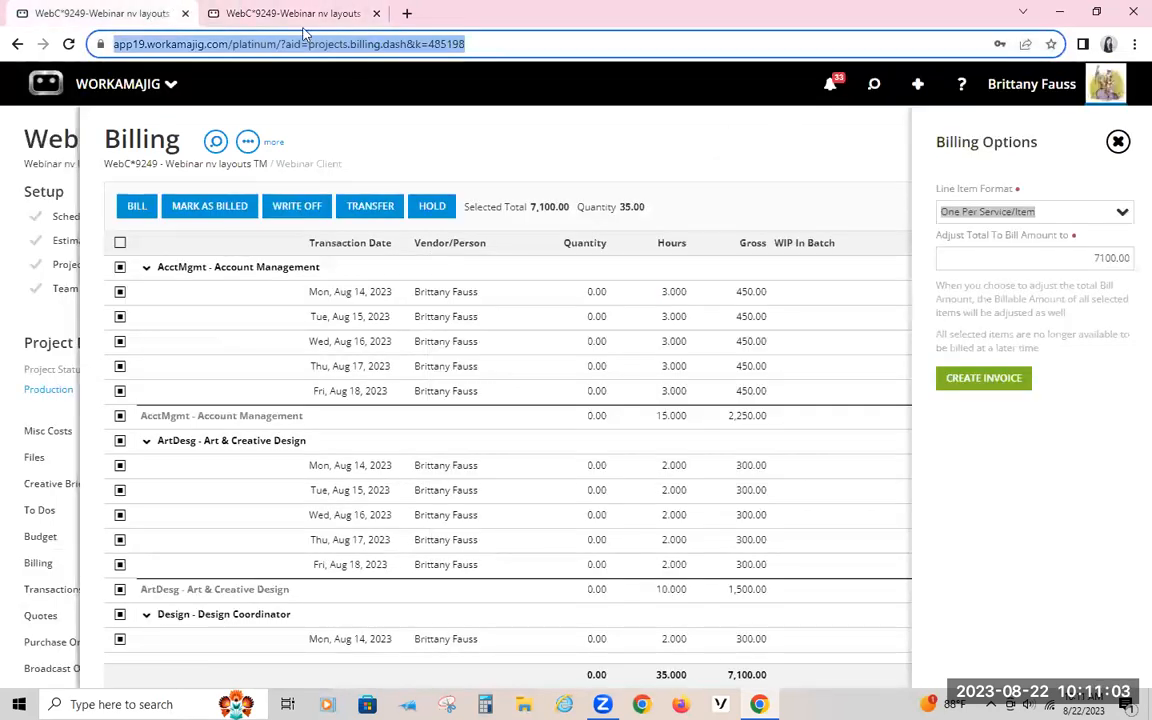
left_click(278, 16)
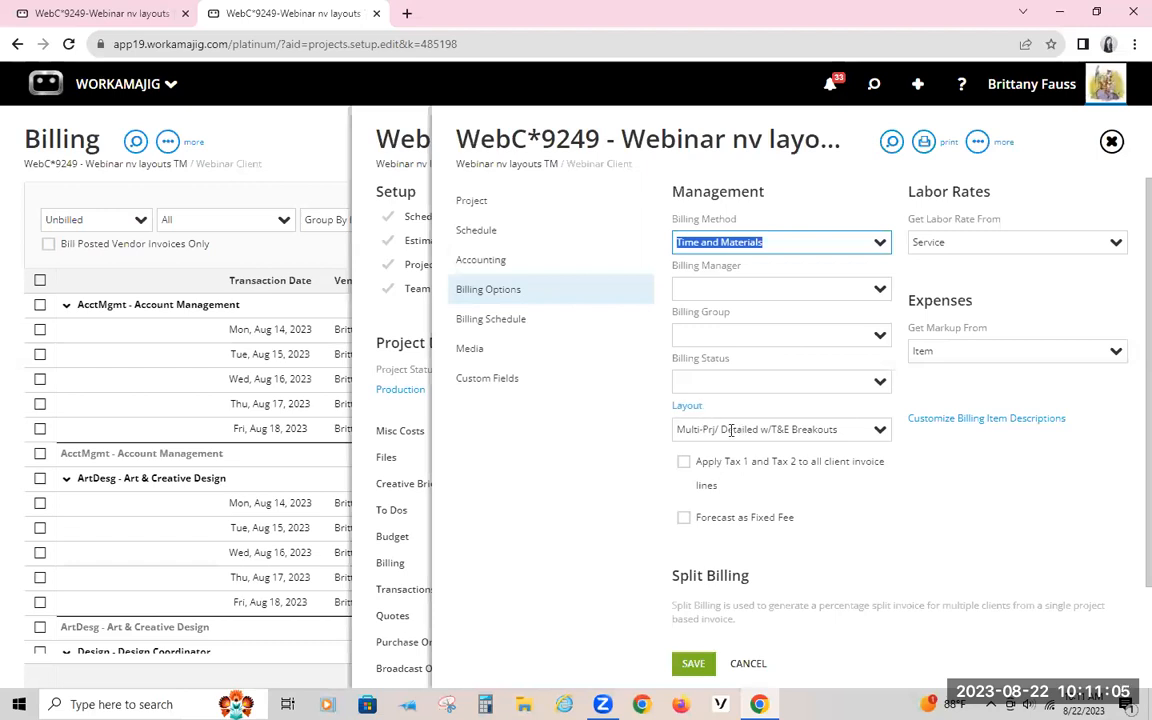
left_click(687, 408)
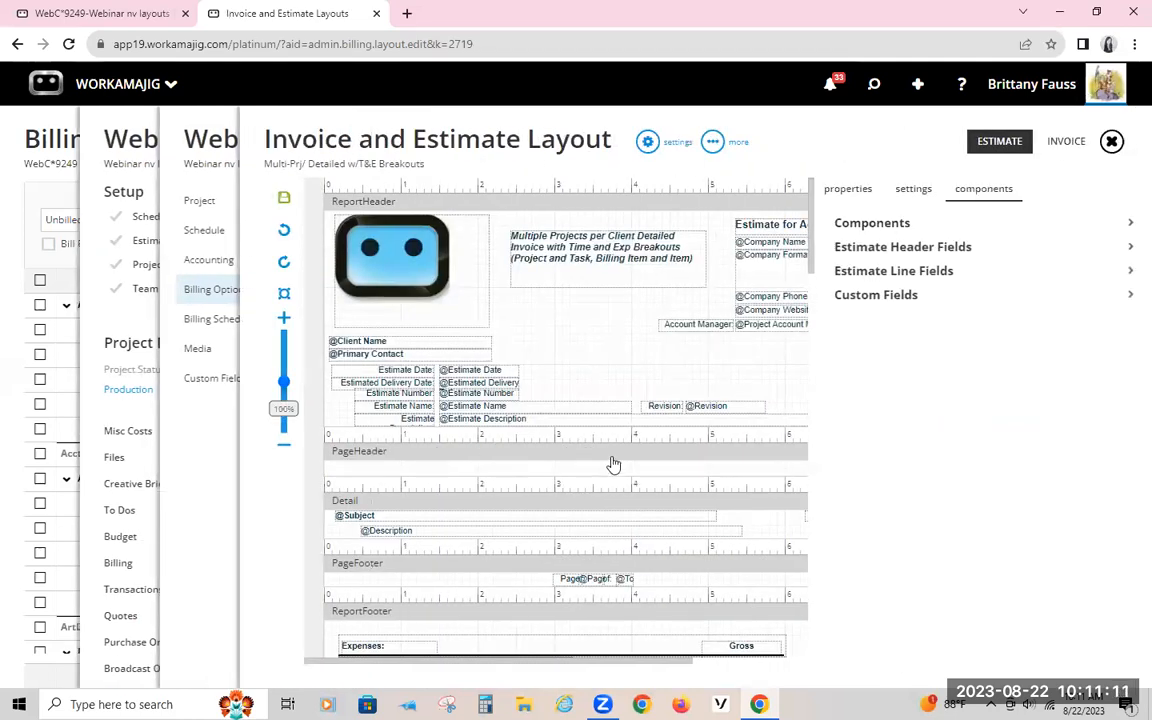
left_click(1050, 145)
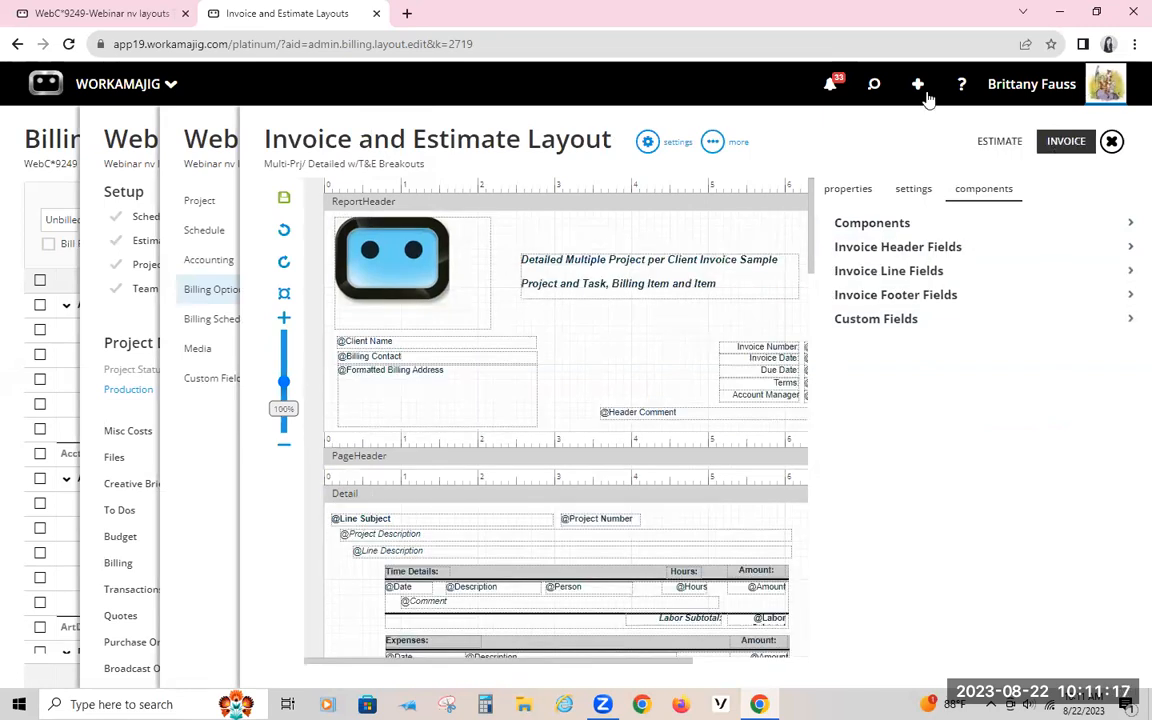
scroll(556, 450, "down", 10)
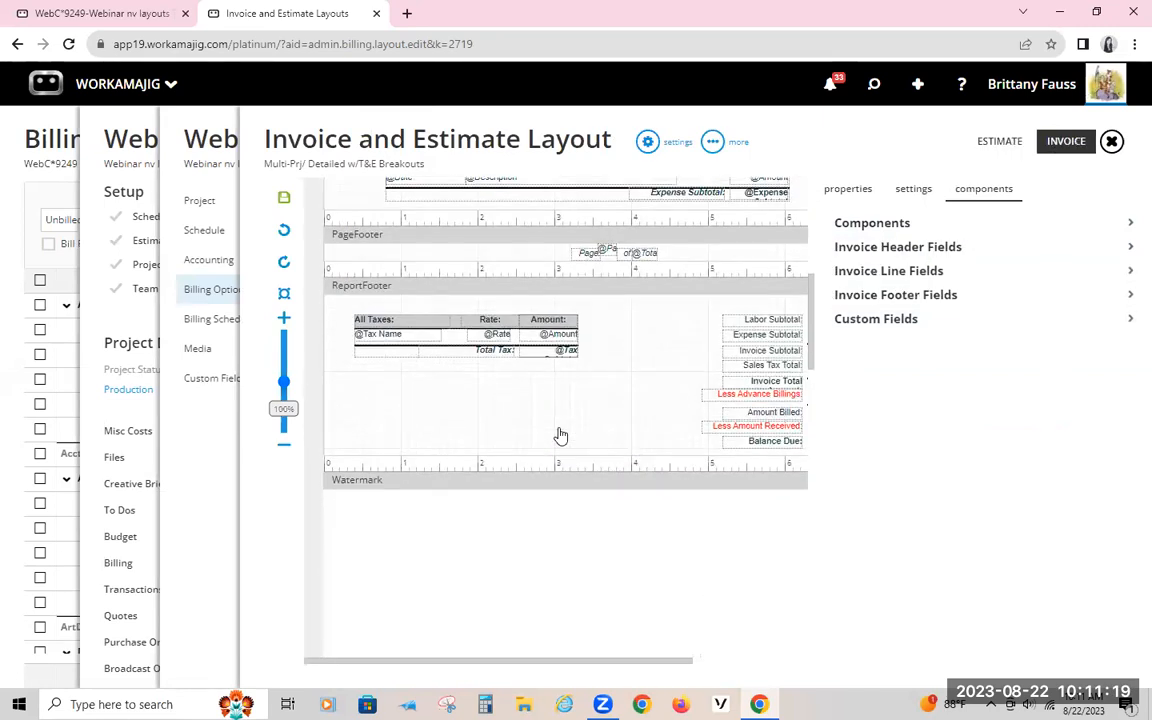
scroll(558, 437, "up", 8)
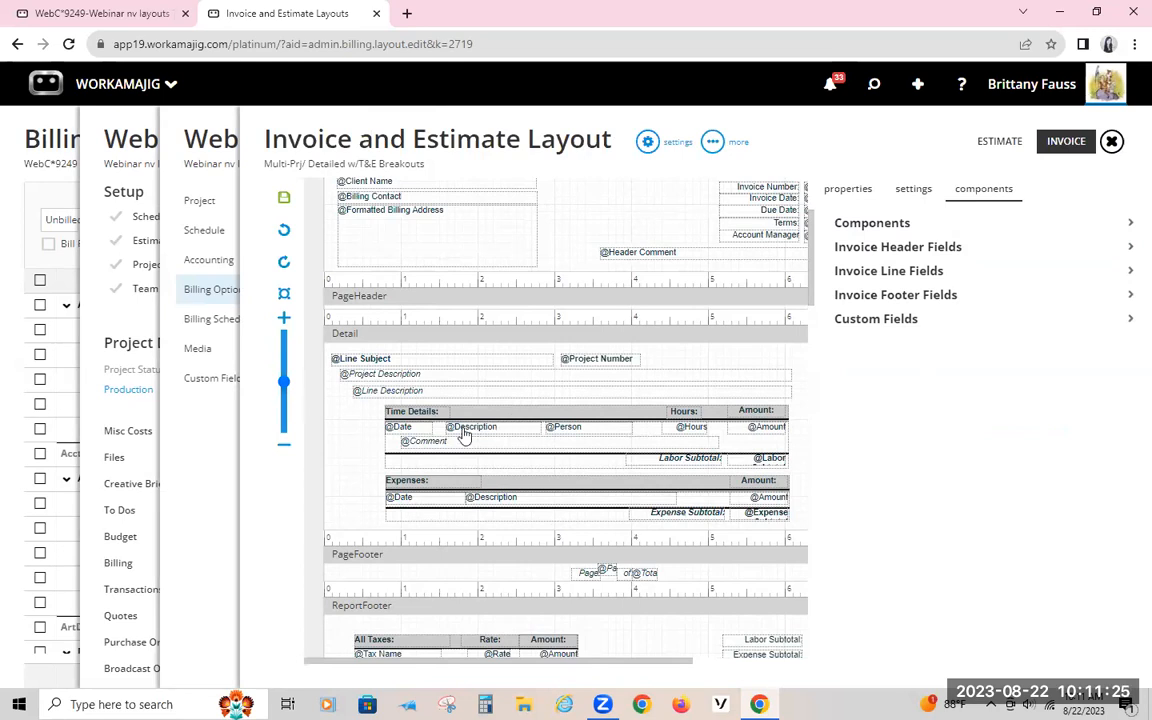
Step: Create the invoice from the selected transactions with the One Per Service/Item format and review its line items
left_click(141, 13)
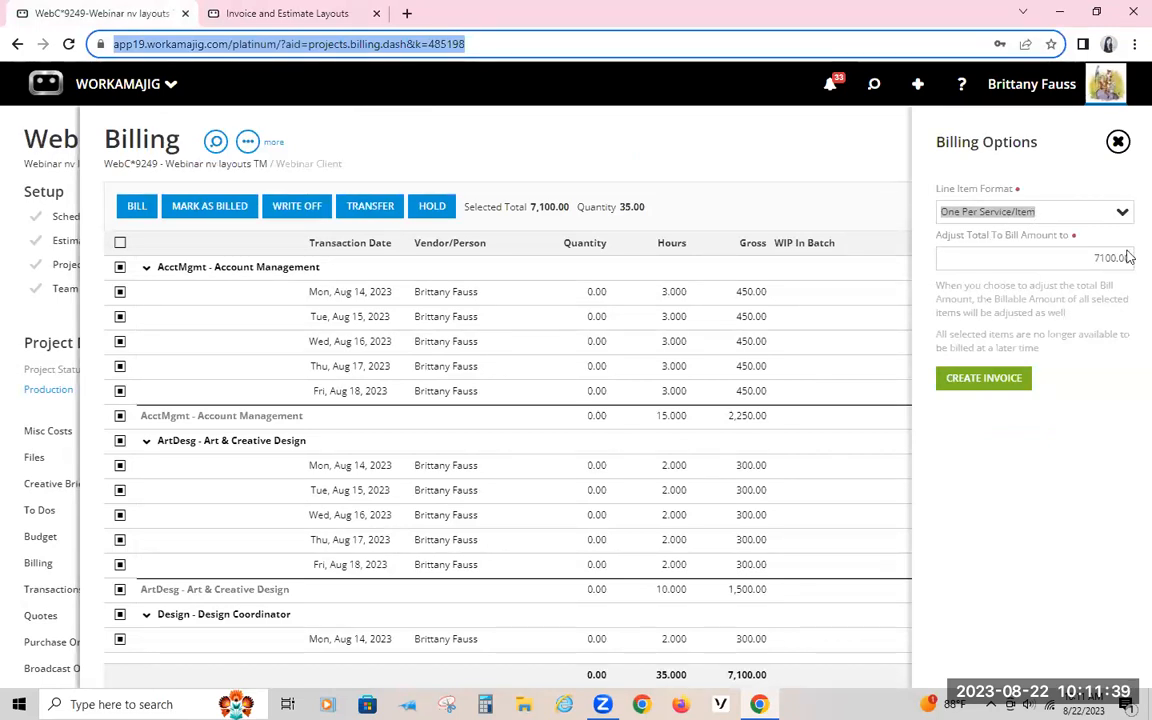
left_click(982, 380)
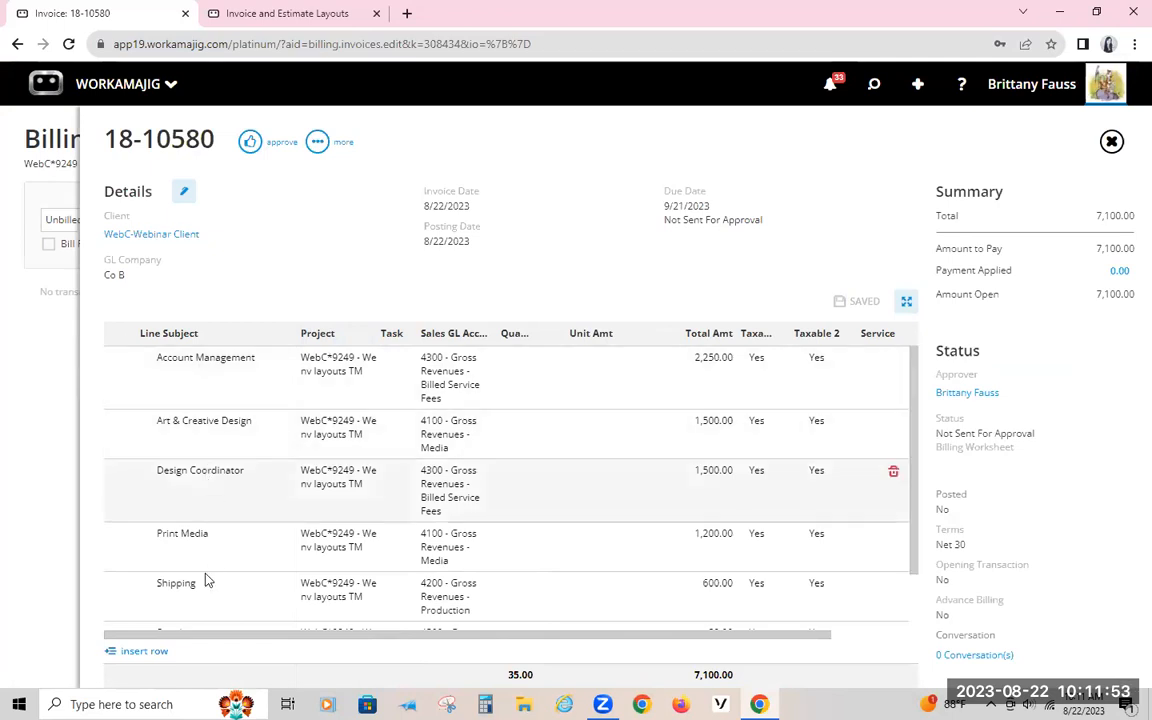
scroll(205, 580, "down", 2)
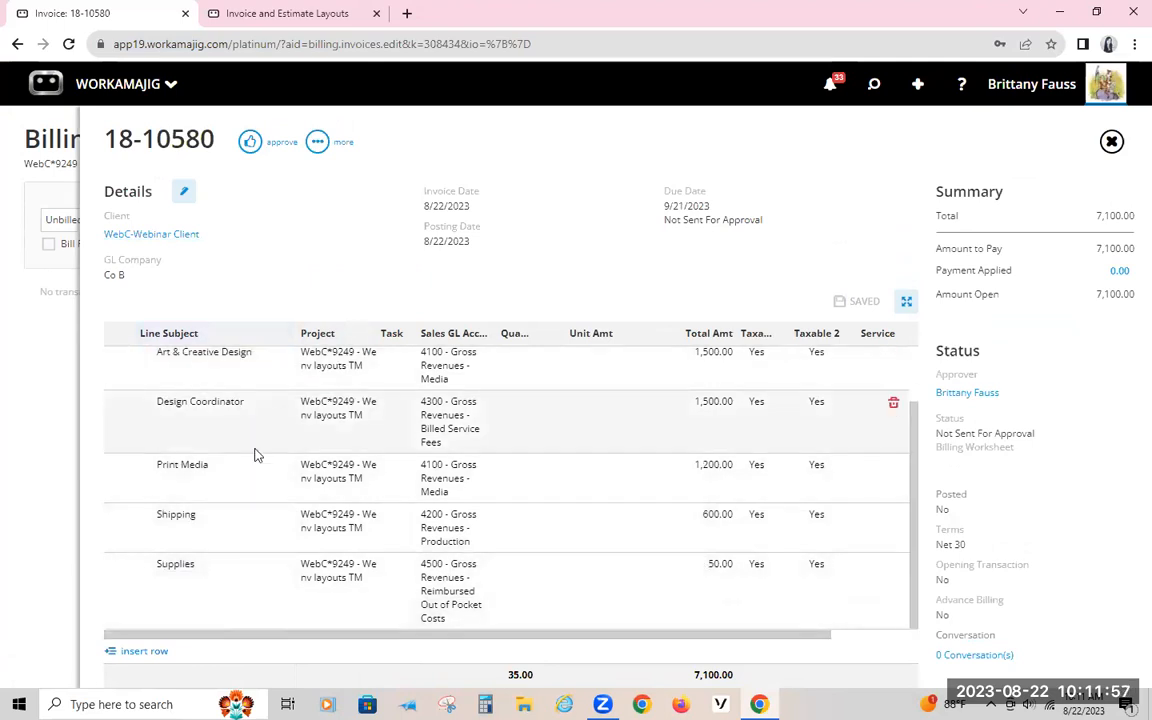
scroll(250, 440, "up", 2)
scroll(226, 545, "down", 2)
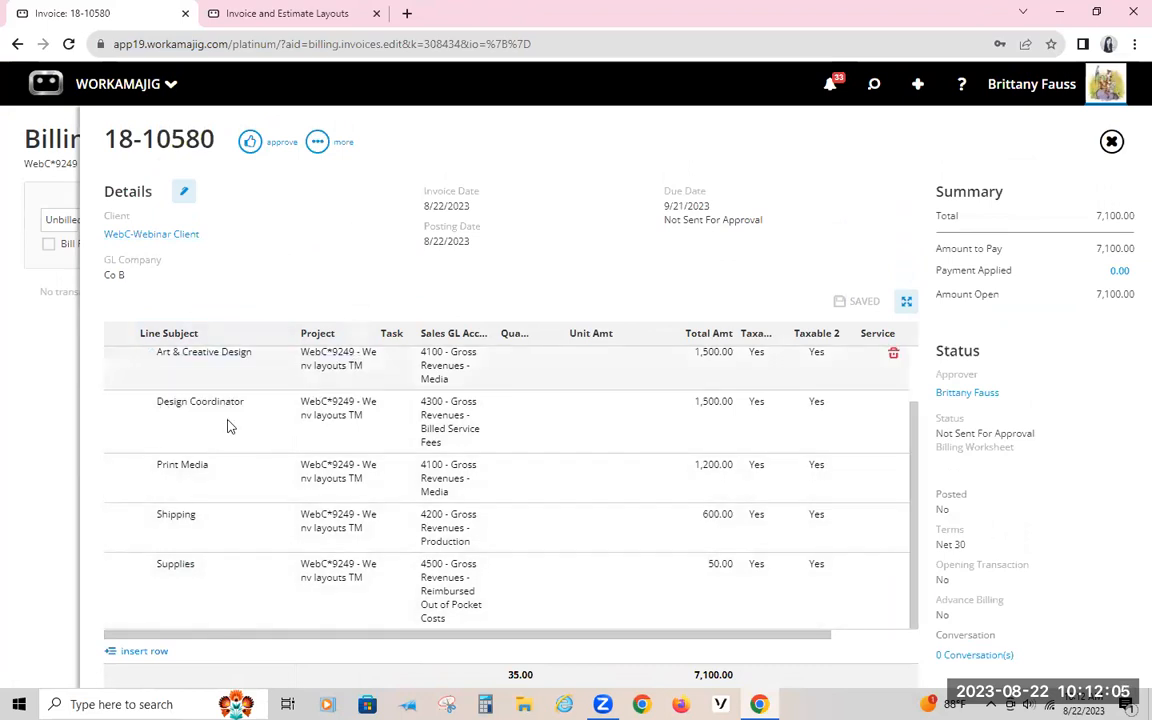
scroll(177, 526, "up", 1)
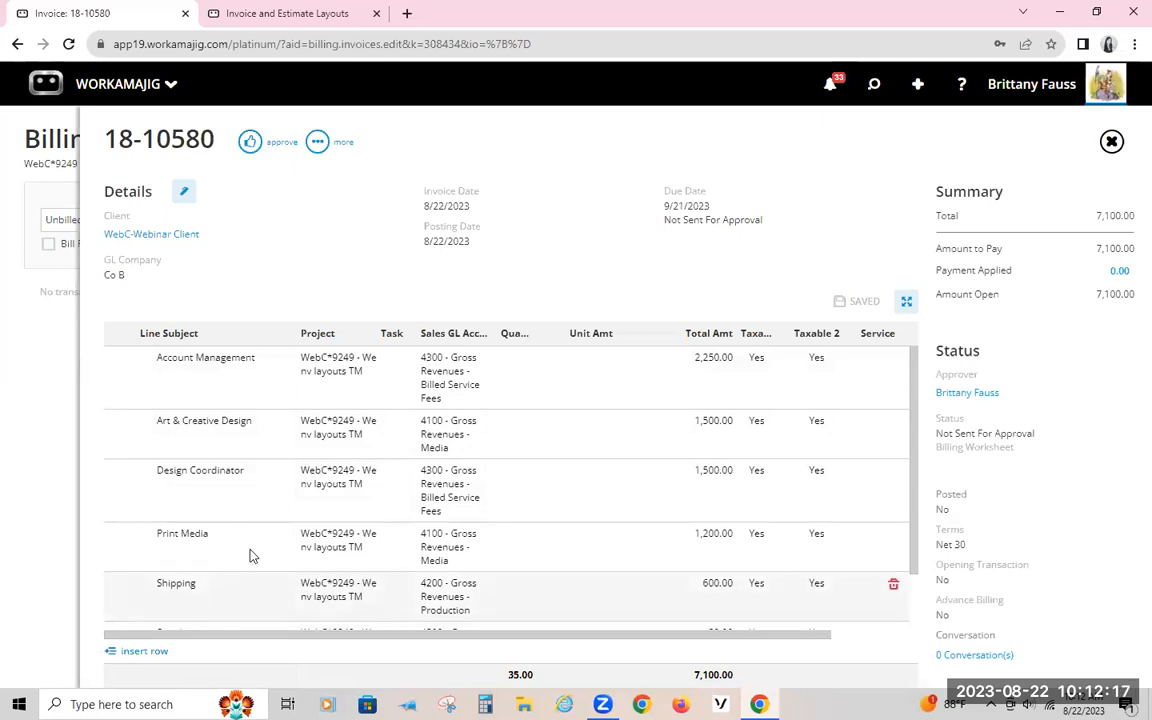
scroll(210, 510, "down", 1)
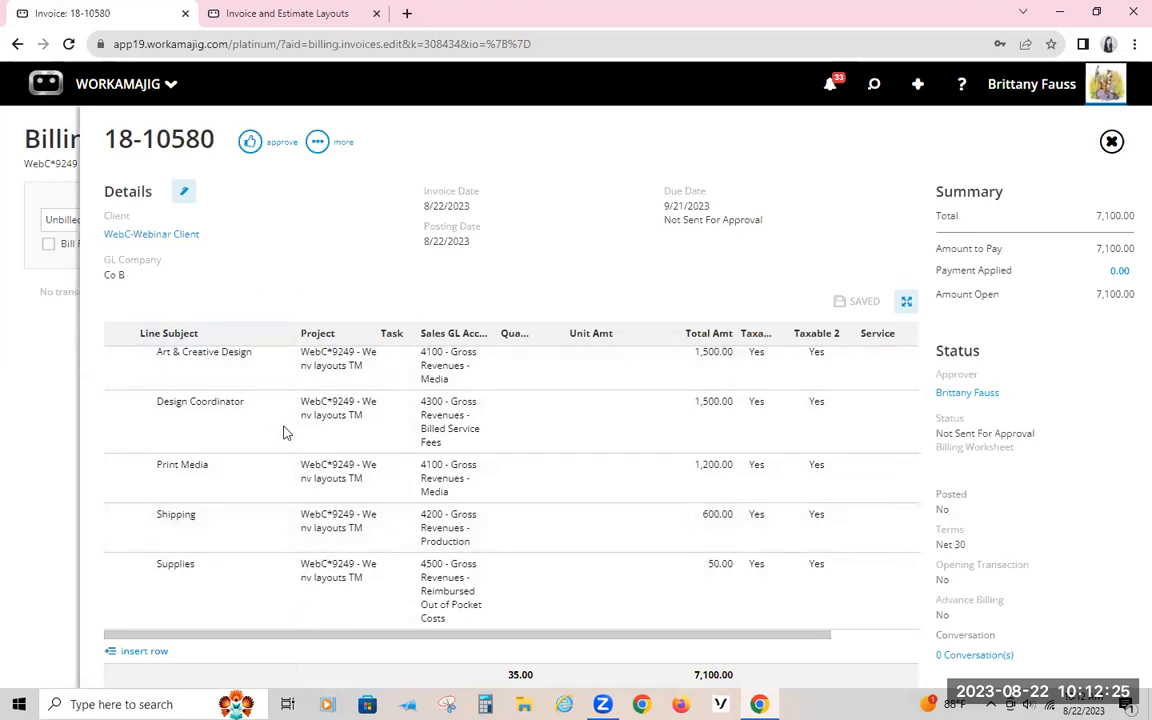
scroll(230, 383, "up", 1)
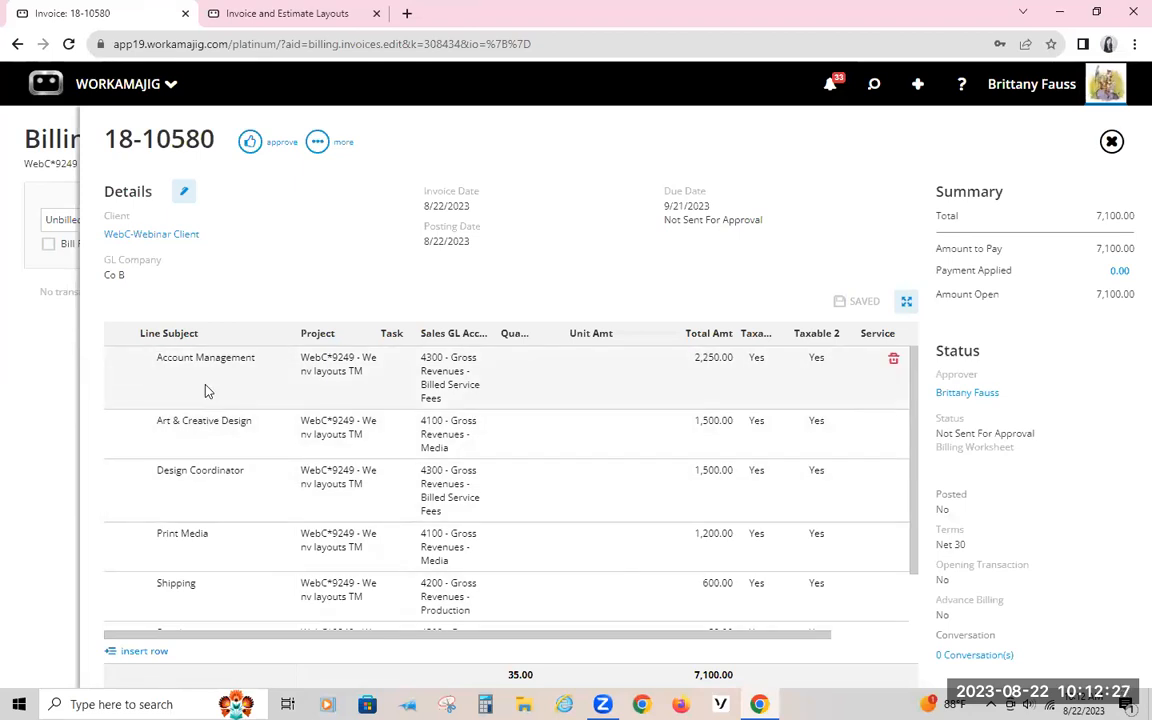
Step: Expand the Account Management, Art & Creative Design, Design Coordinator and Print Media invoice lines to examine their labor and expense amounts
left_click(206, 389)
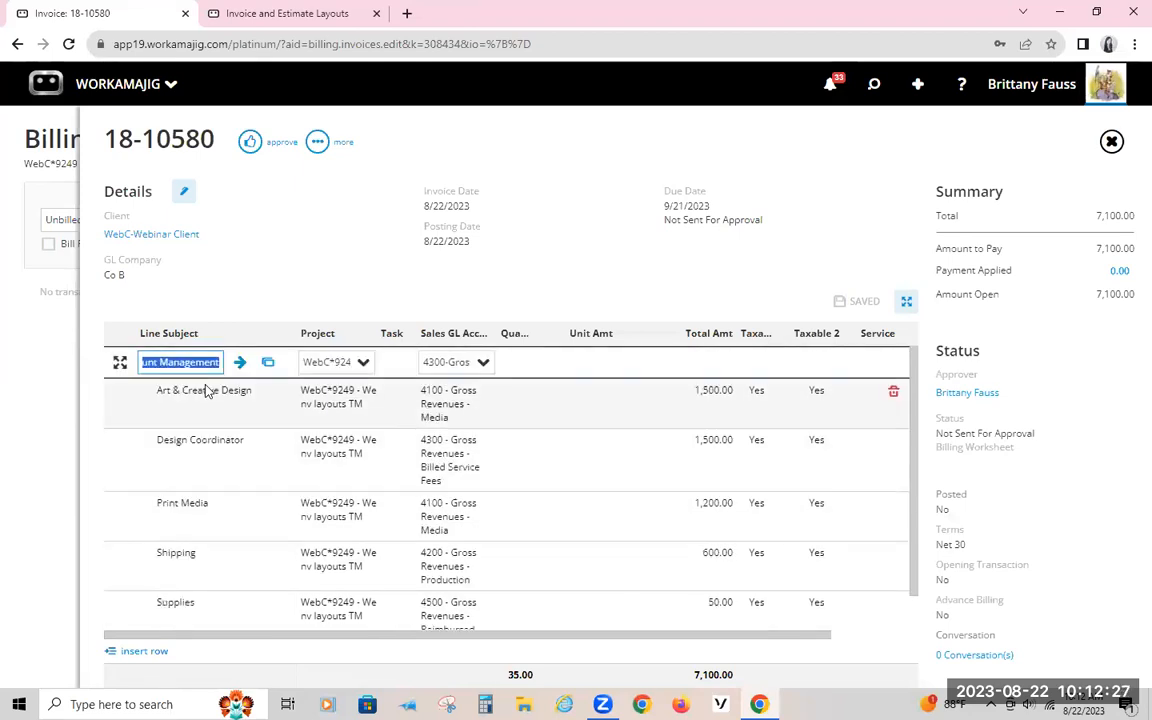
left_click(117, 363)
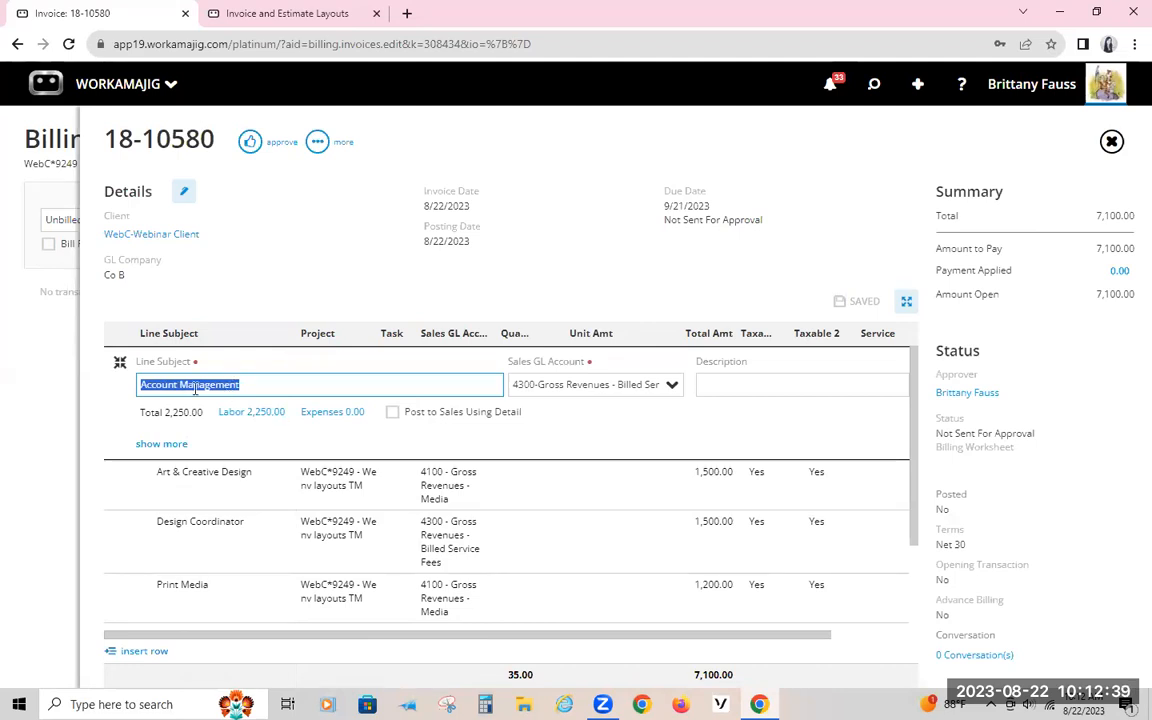
left_click(183, 490)
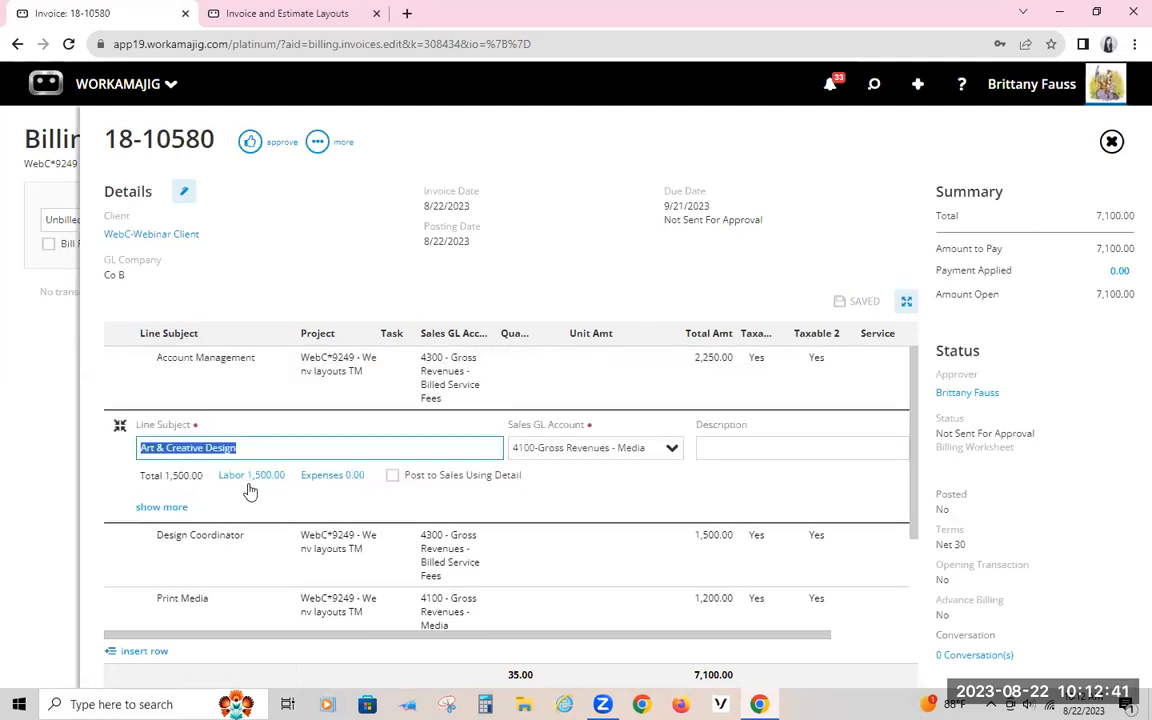
scroll(235, 460, "down", 2)
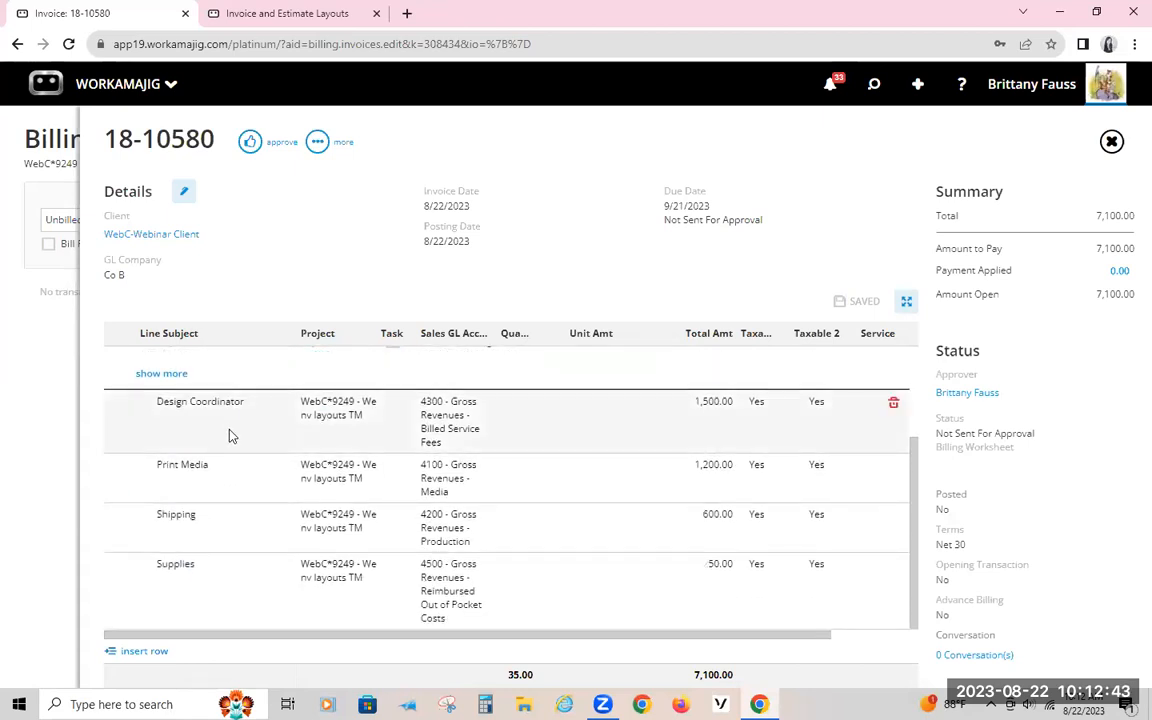
left_click(228, 432)
left_click(228, 505)
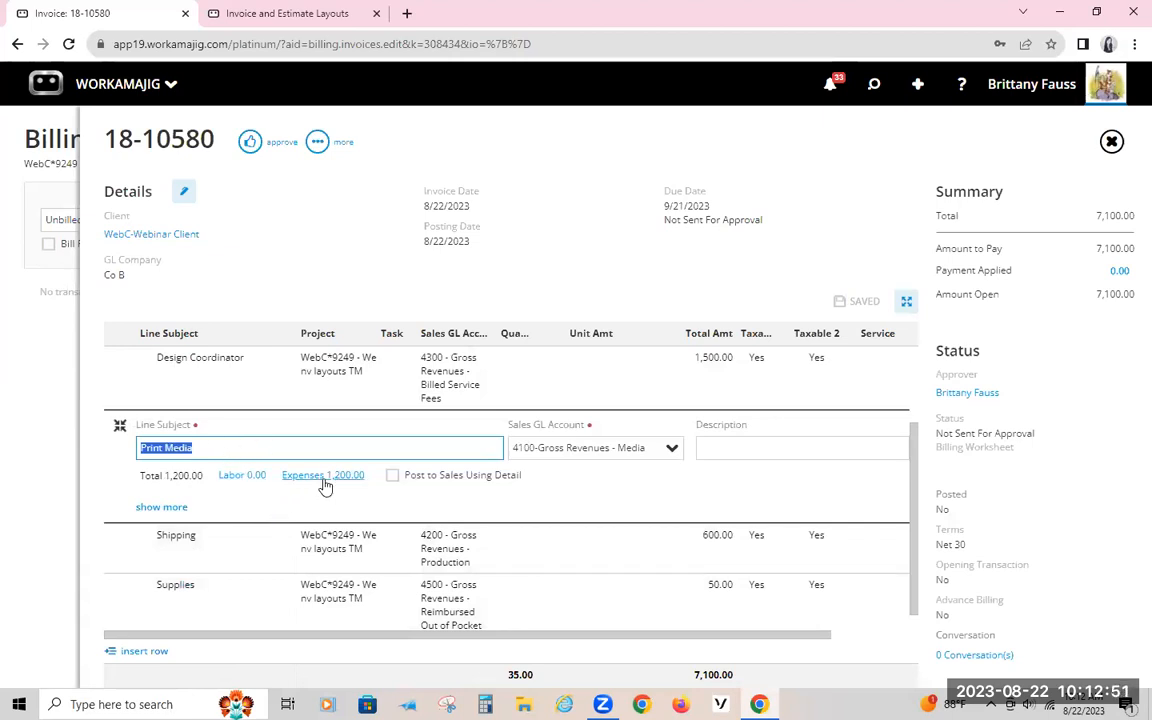
left_click(320, 266)
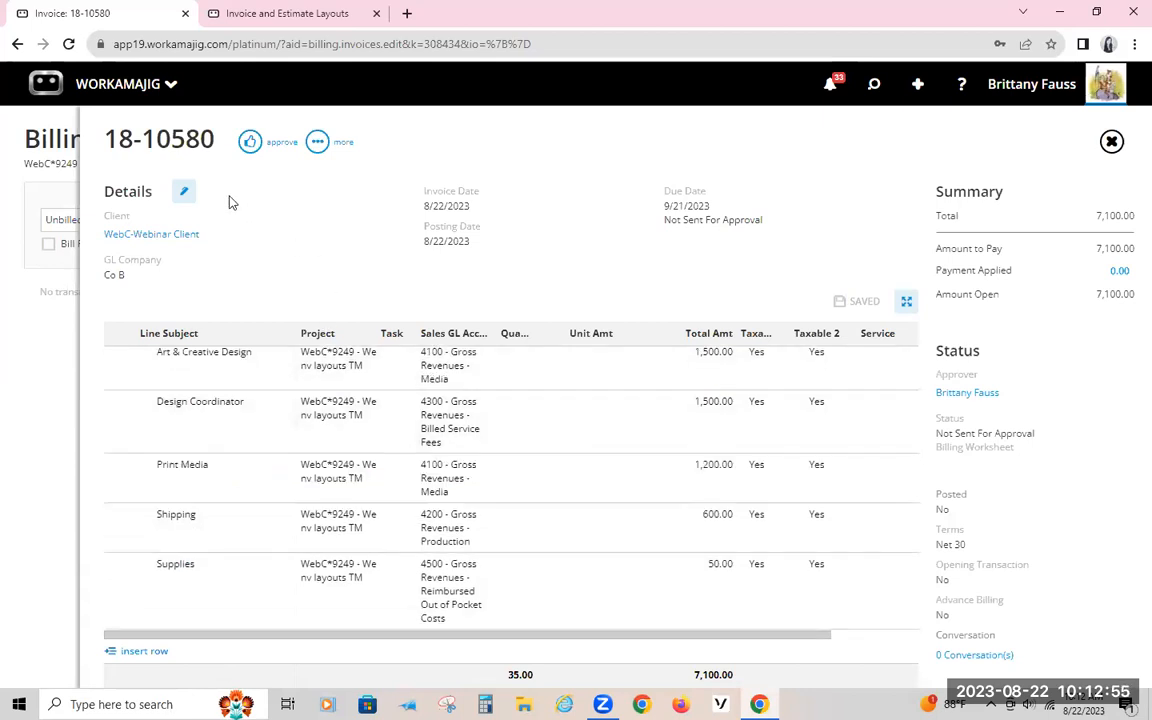
Step: Check the layout assigned in the invoice's details, leaving the details without saving
left_click(183, 195)
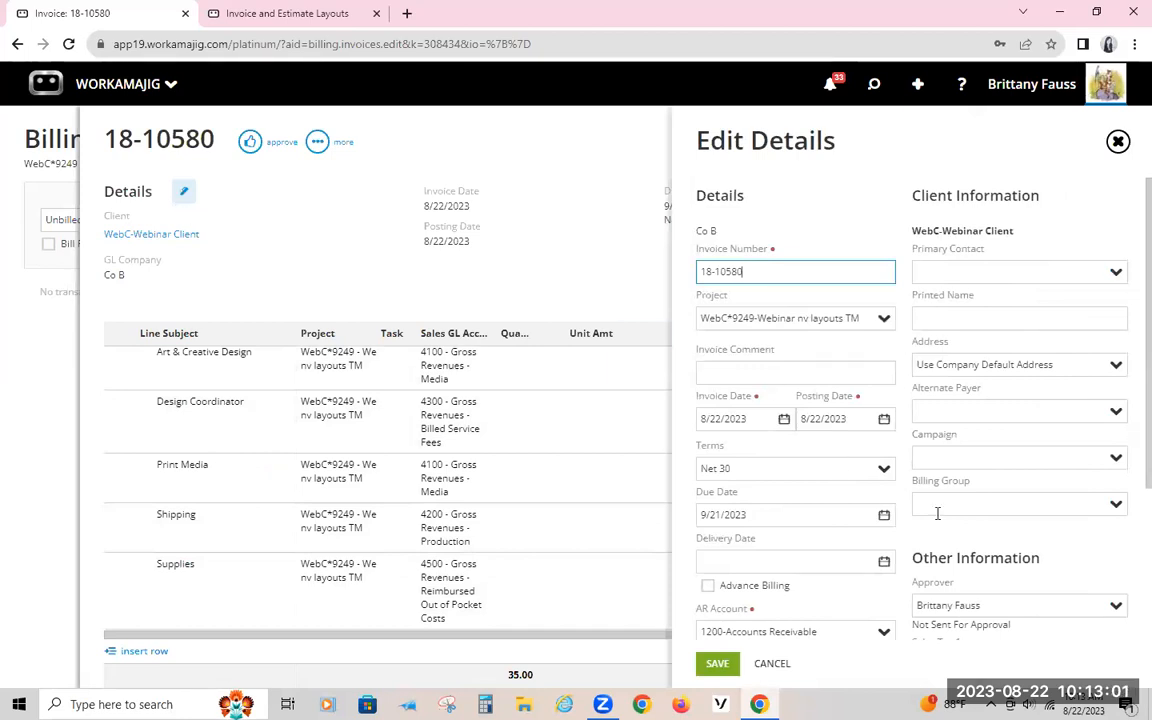
scroll(938, 512, "down", 3)
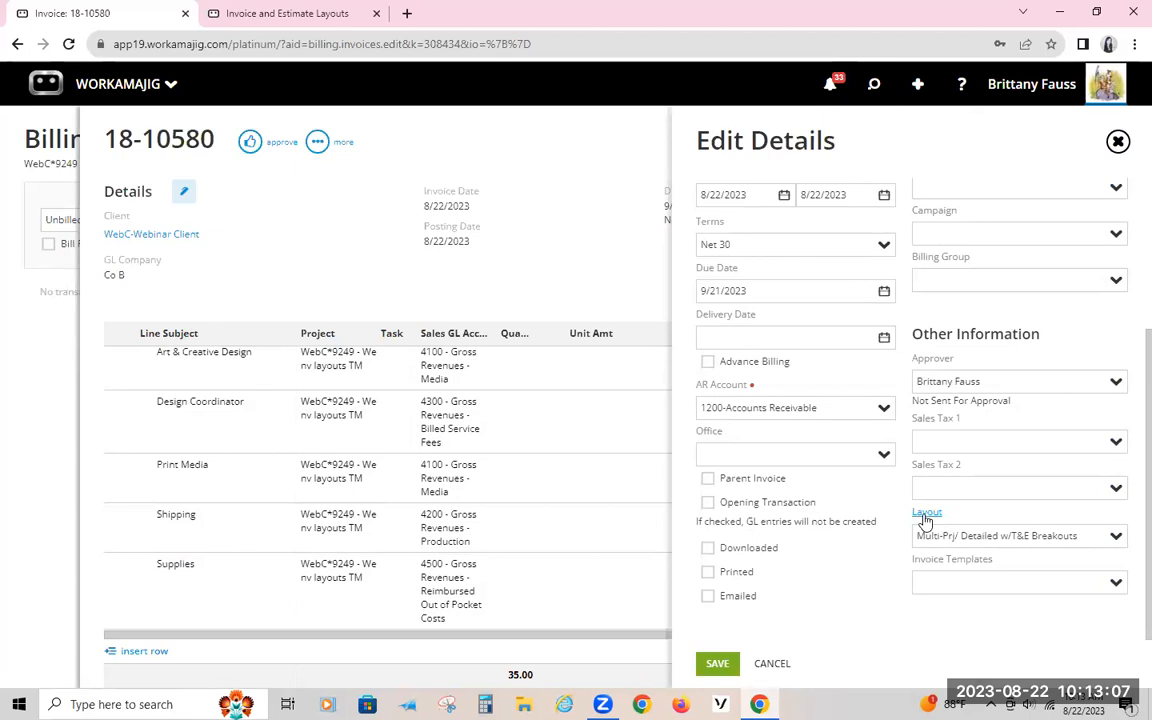
left_click(360, 264)
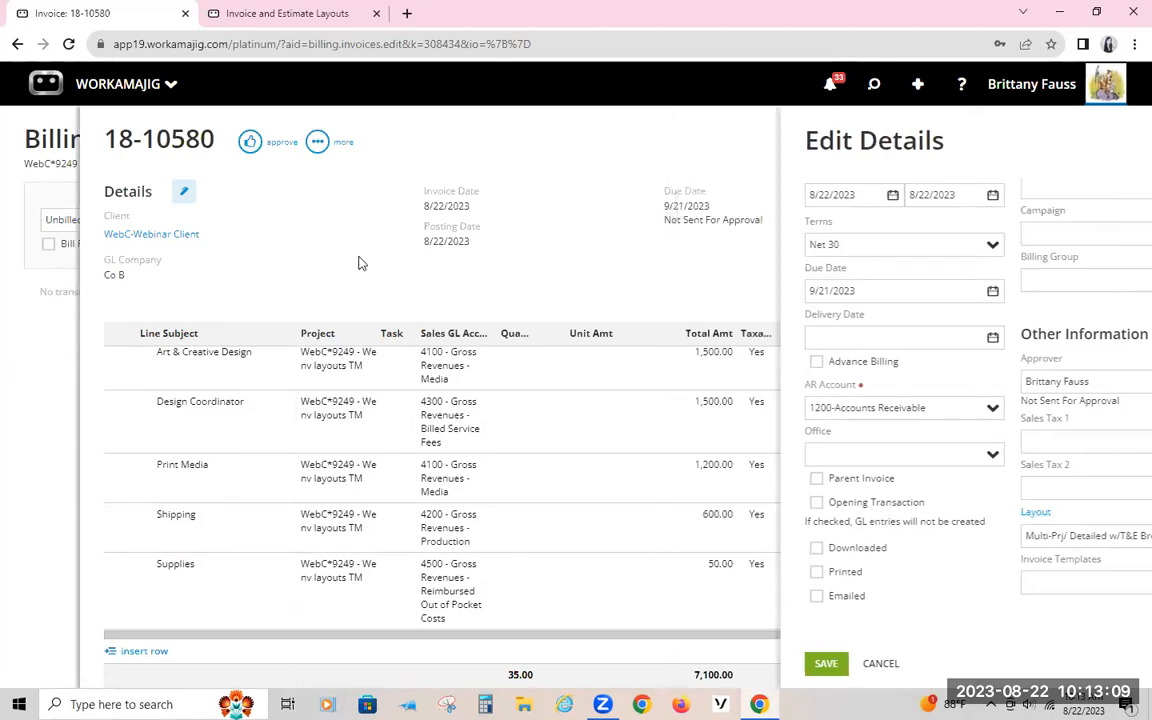
Step: Open the invoice's PDF preview and compare its printed lines with the invoice layout design in the other browser tab
left_click(317, 141)
left_click(210, 318)
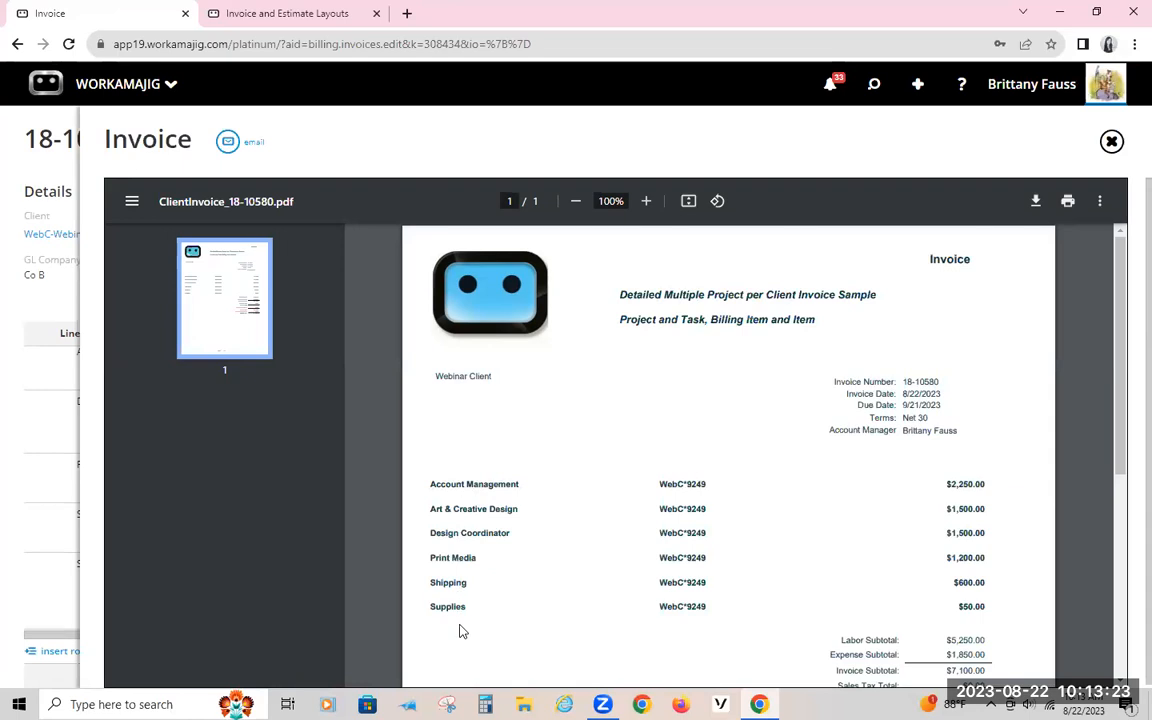
left_click(265, 14)
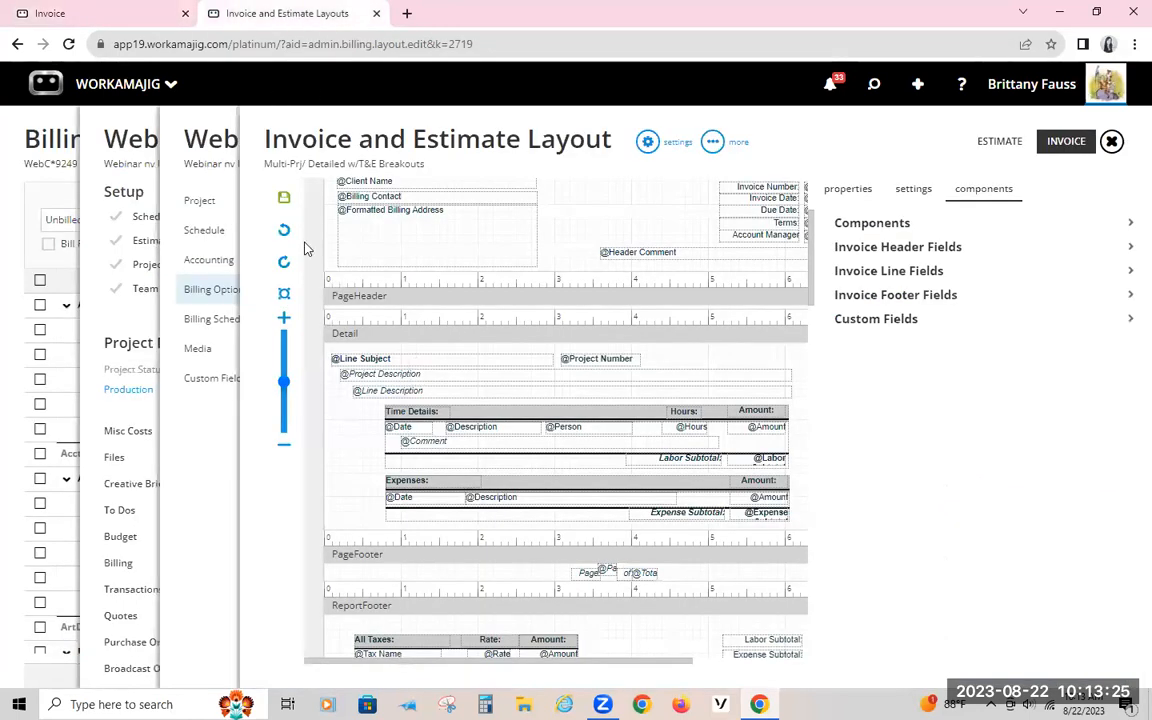
left_click(146, 12)
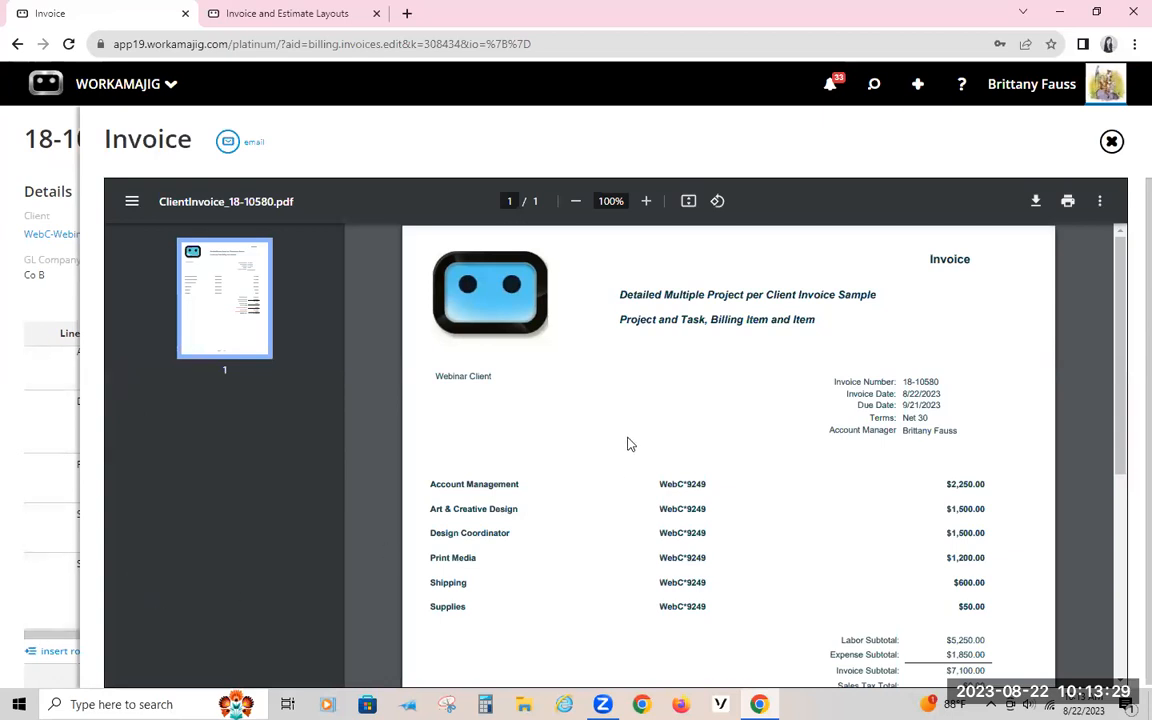
Step: Examine the invoice PDF preview, from its header title and line items to its subtotals and balance due
scroll(627, 444, "down", 3)
scroll(627, 444, "up", 3)
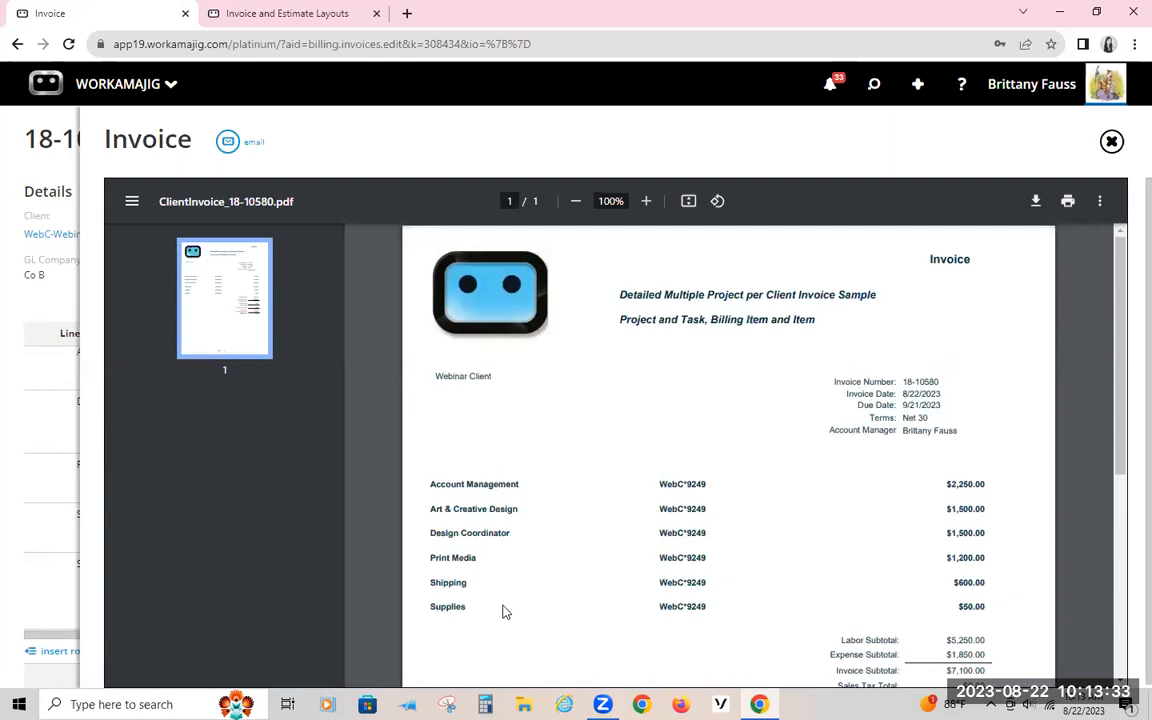
scroll(504, 612, "down", 3)
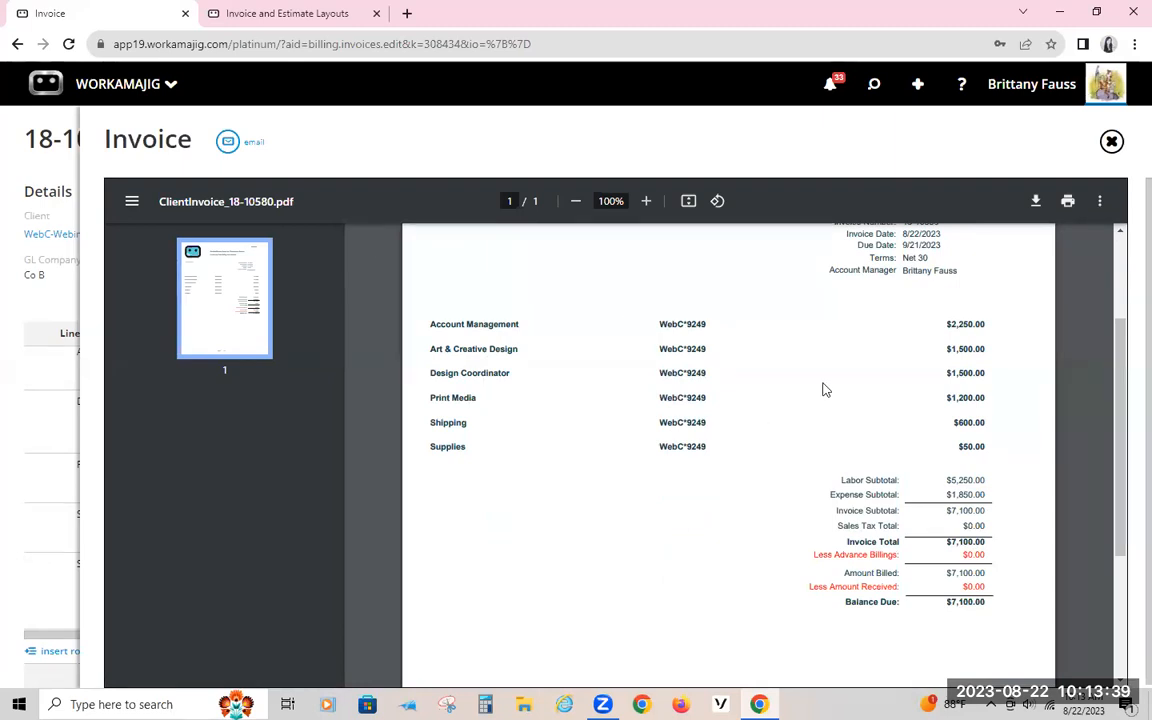
scroll(825, 390, "up", 3)
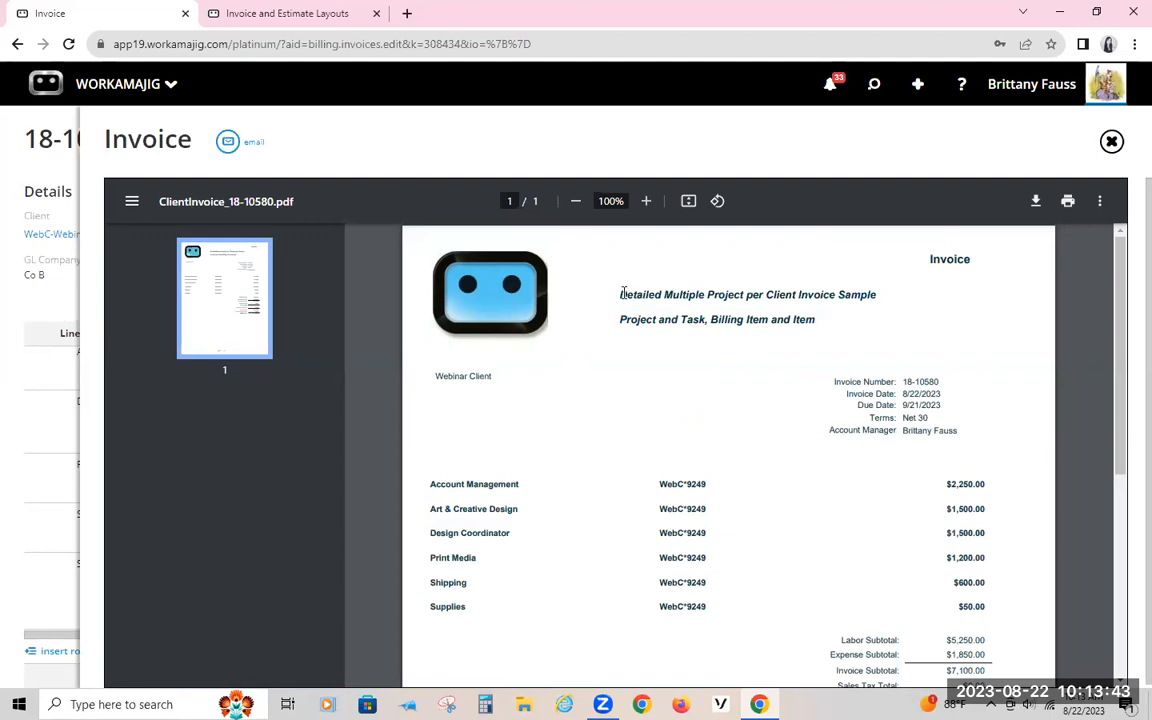
triple_click(664, 290)
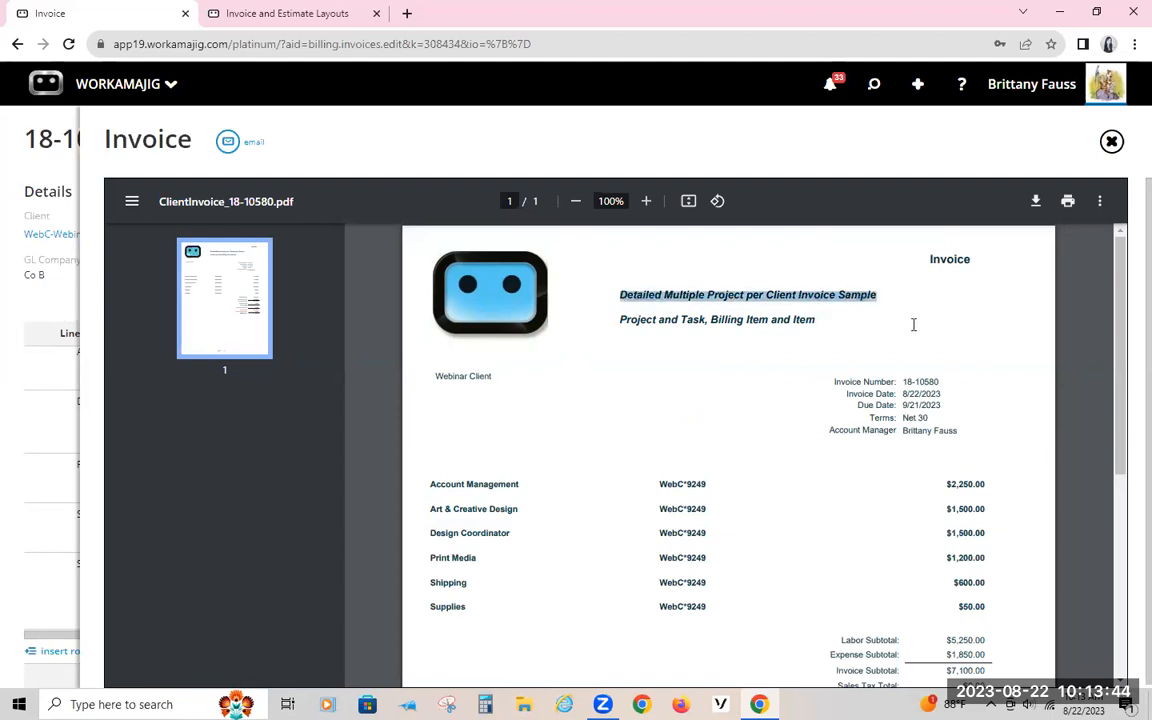
left_click(619, 297)
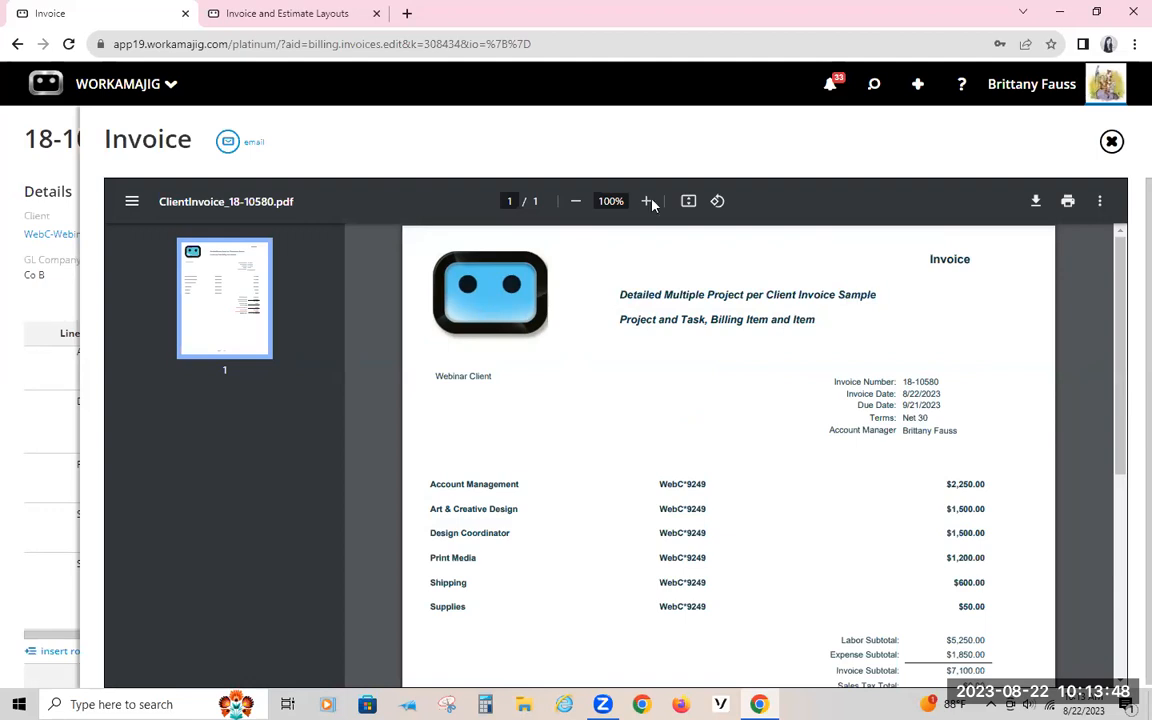
left_click(316, 13)
left_click(88, 10)
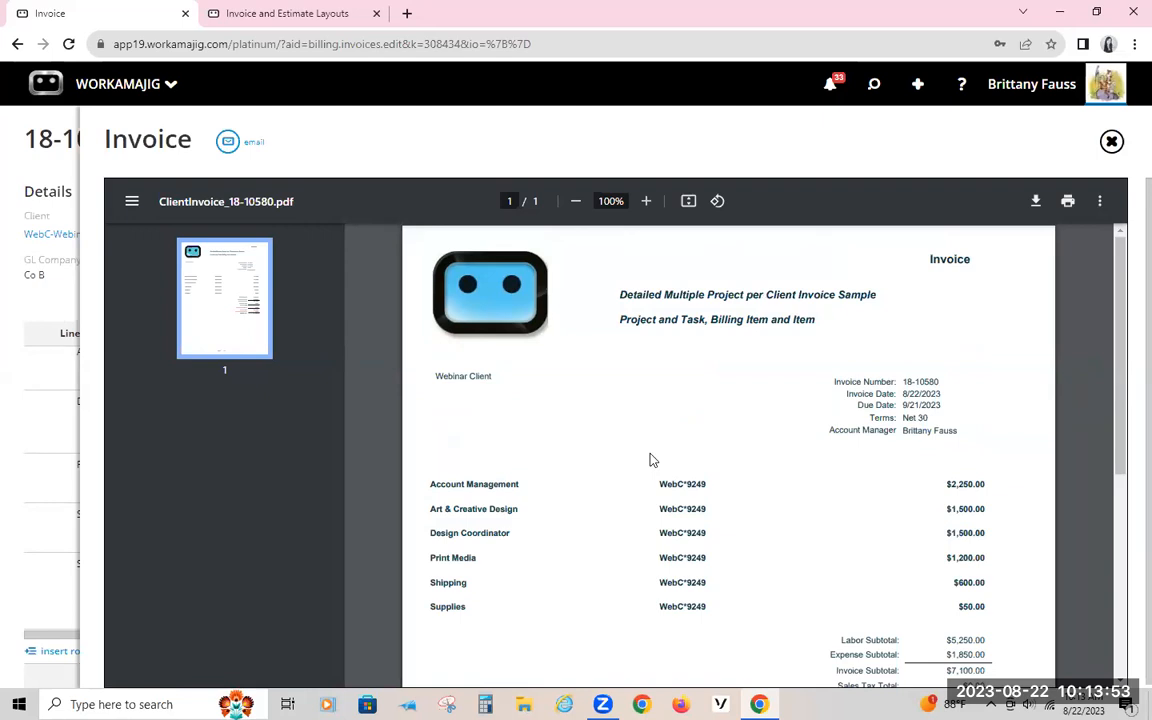
scroll(630, 427, "down", 2)
scroll(630, 427, "up", 2)
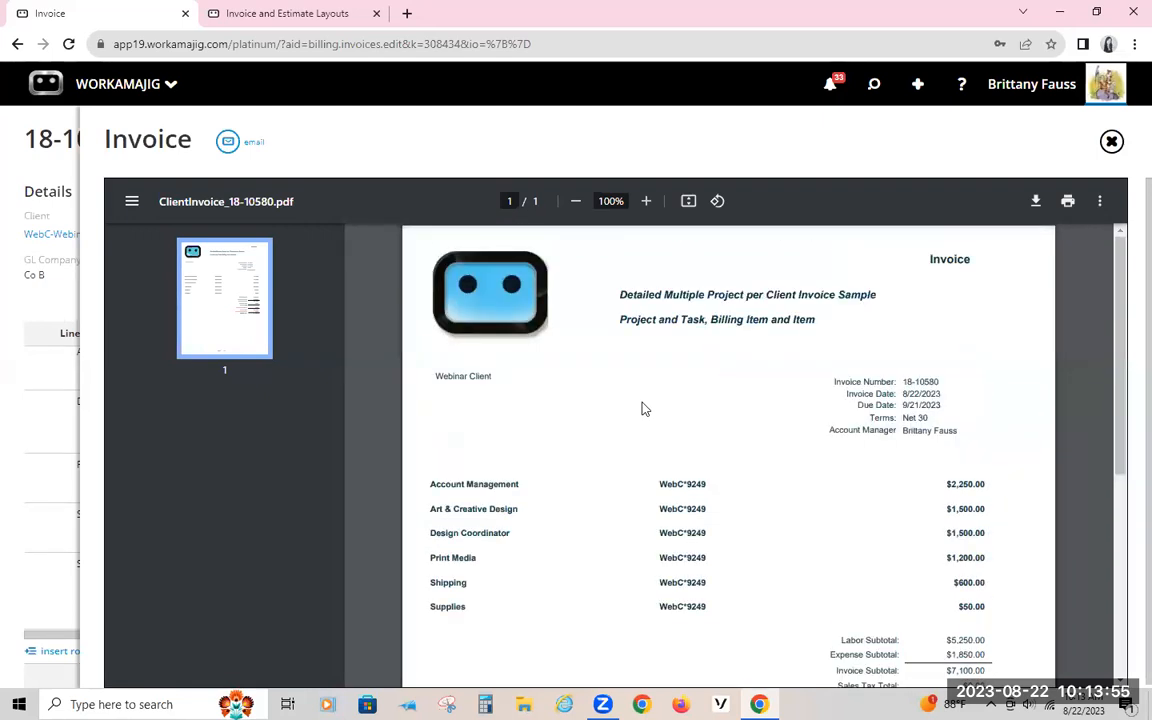
Step: In the invoice layout design in the other browser tab, replace the report header logo with the cat image from the Desktop
left_click(268, 13)
scroll(681, 467, "up", 2)
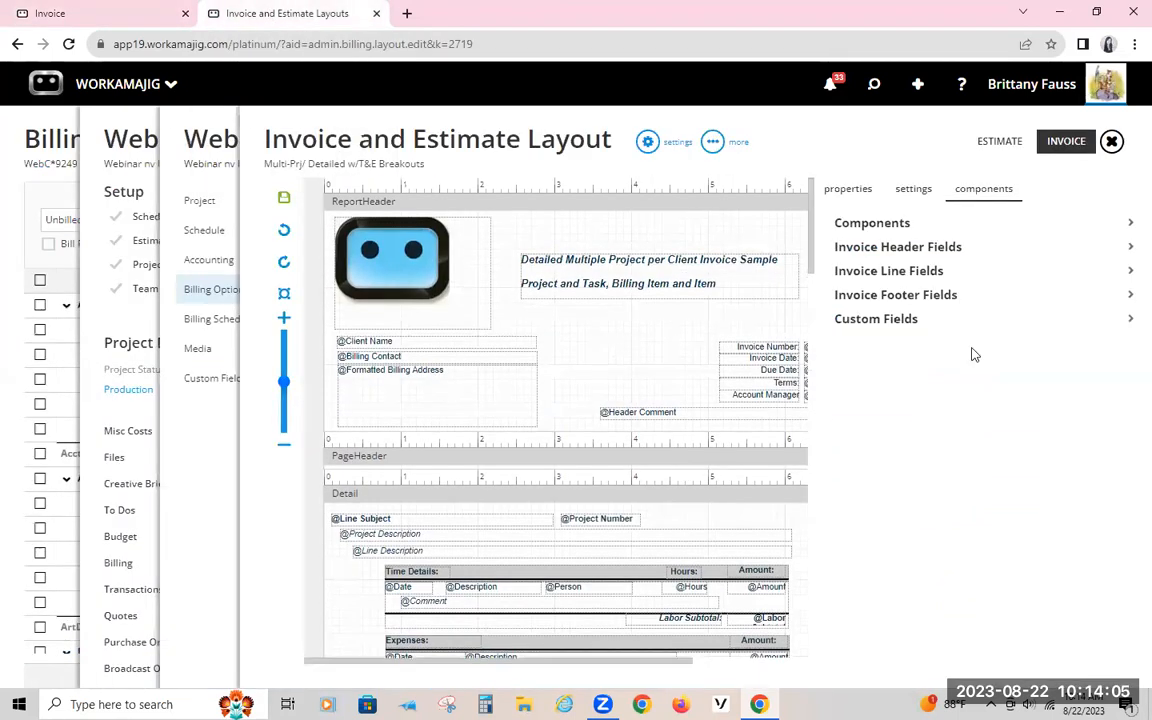
left_click(388, 287)
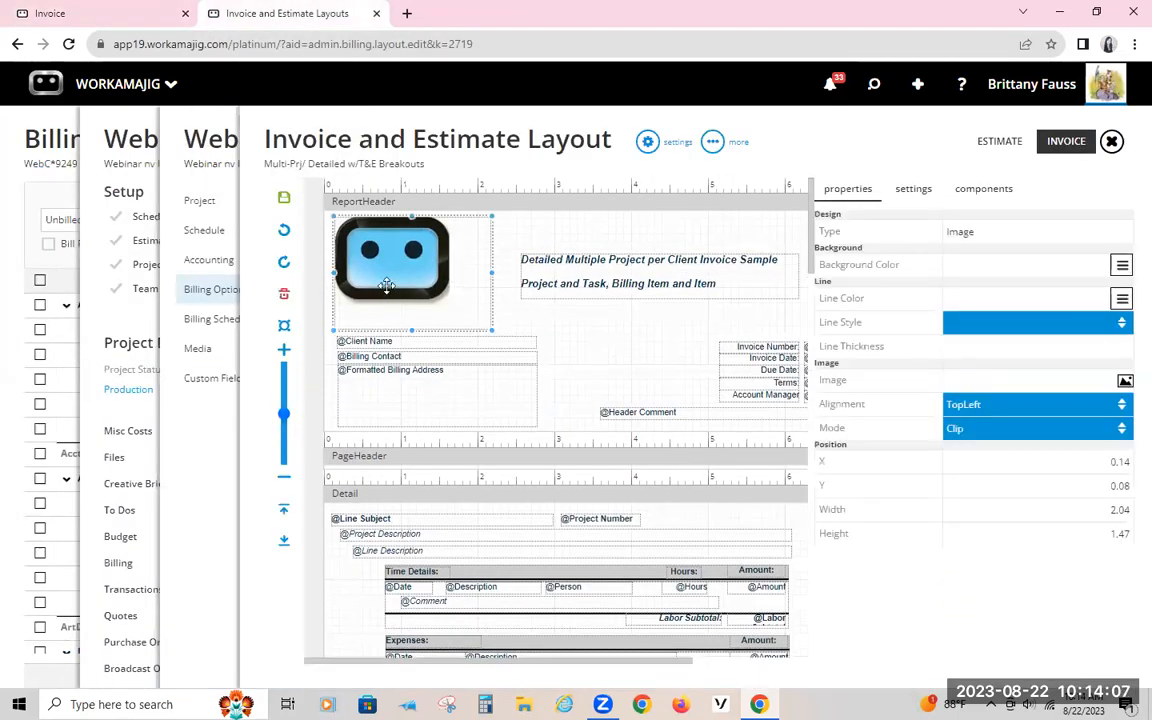
double_click(396, 291)
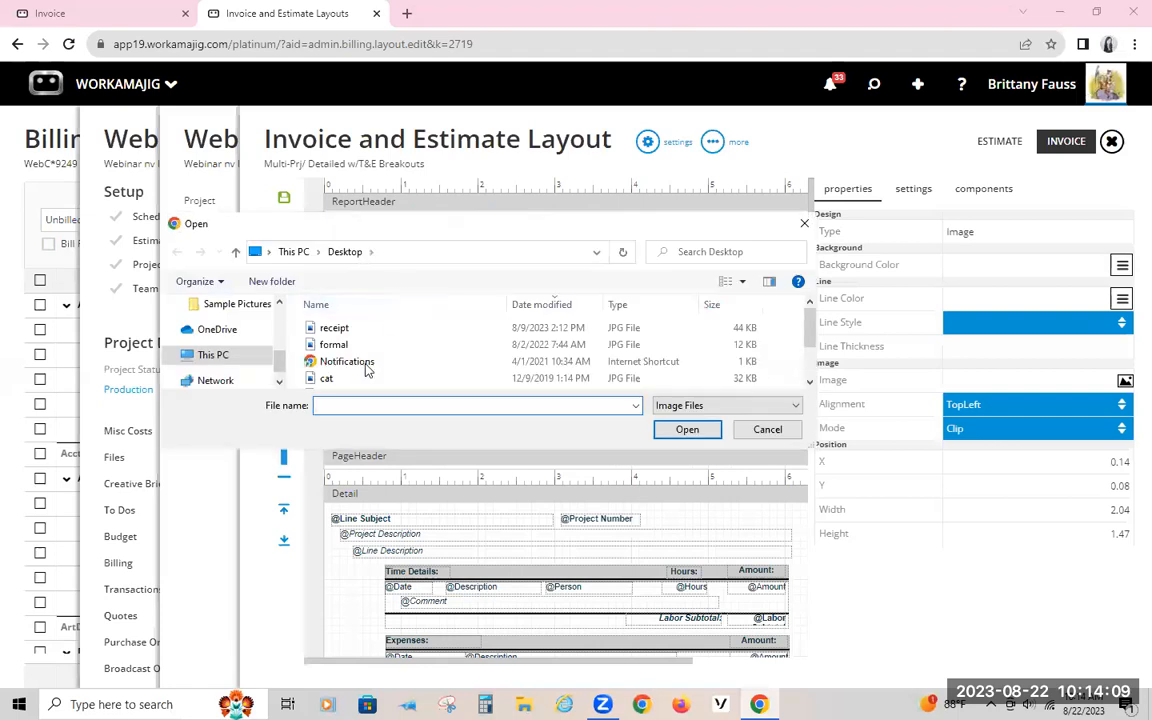
scroll(366, 370, "down", 1)
double_click(375, 332)
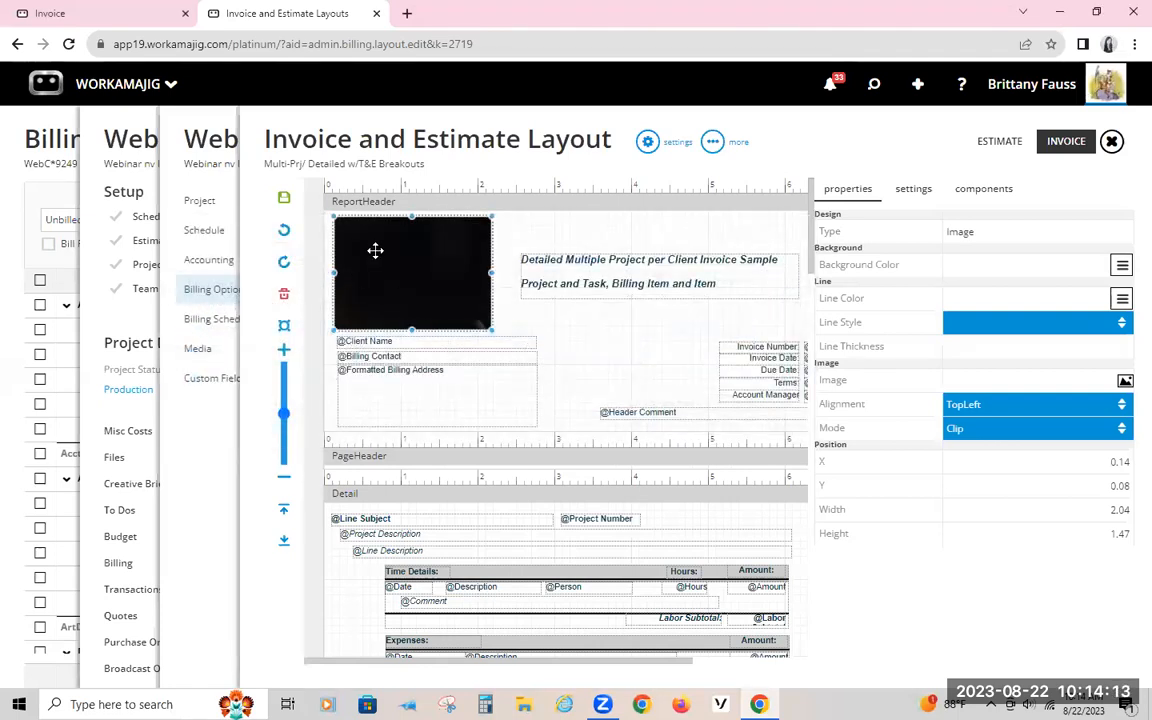
Step: Replace the report header image with the brockbday picture from the Desktop, leaving a further image selection cancelled
double_click(432, 290)
scroll(456, 367, "down", 2)
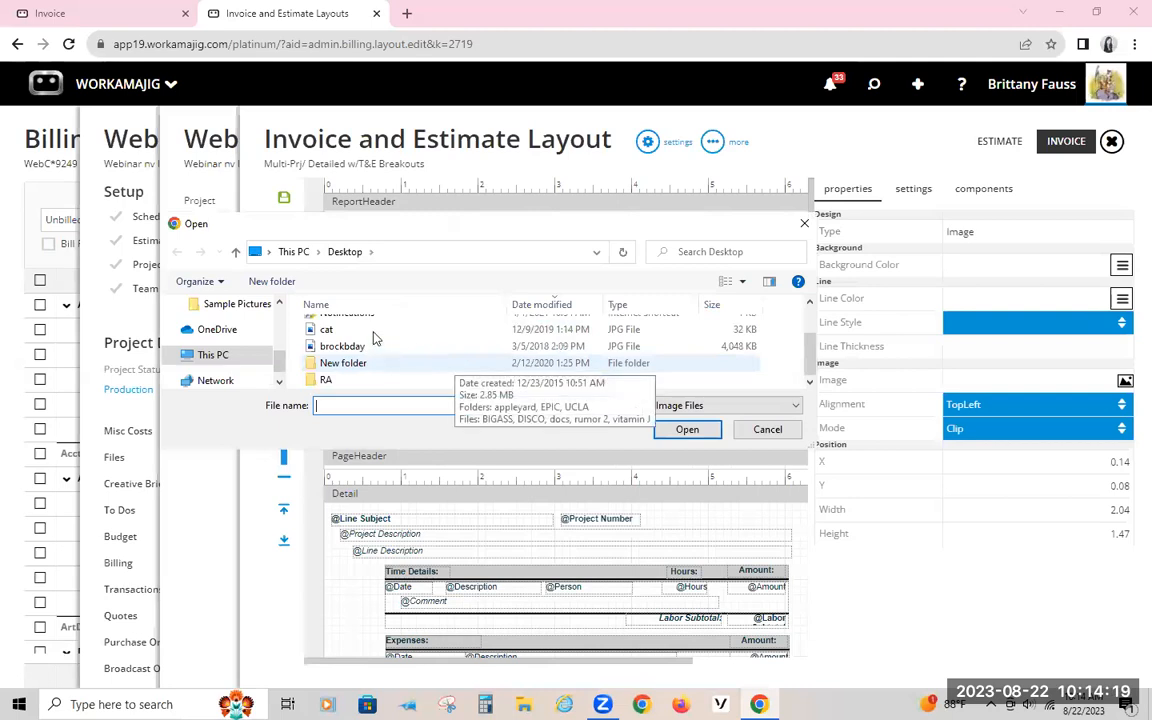
scroll(375, 338, "up", 2)
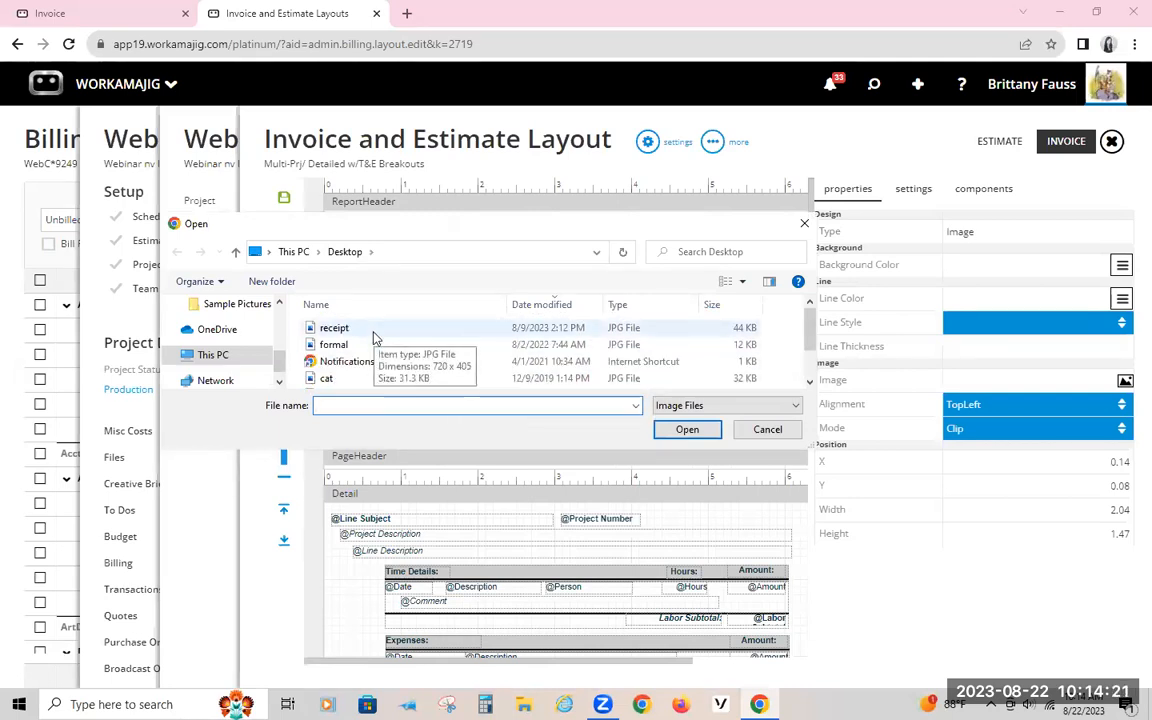
scroll(375, 338, "down", 1)
double_click(345, 346)
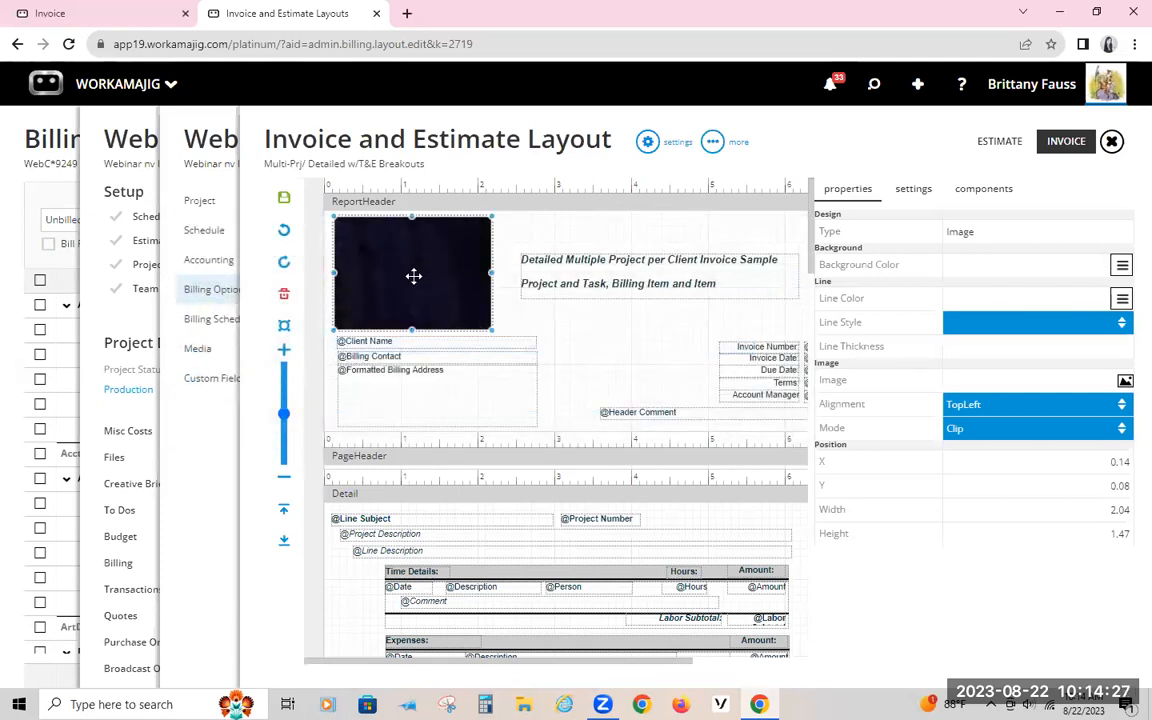
double_click(453, 267)
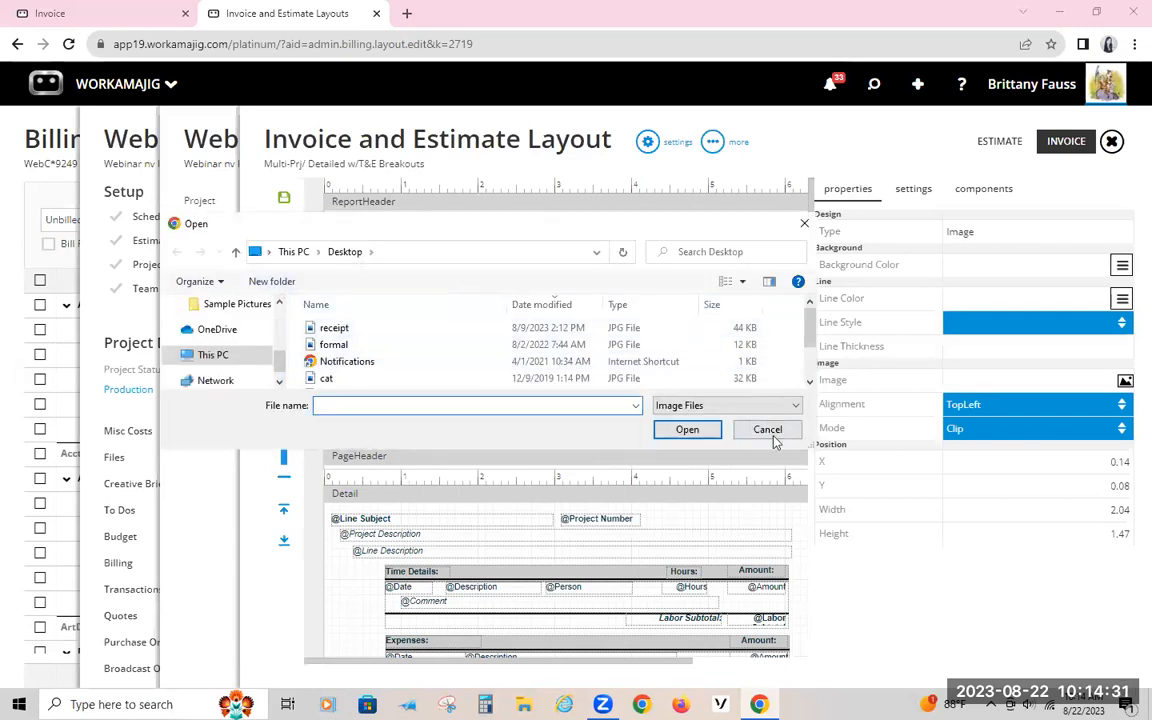
left_click(769, 432)
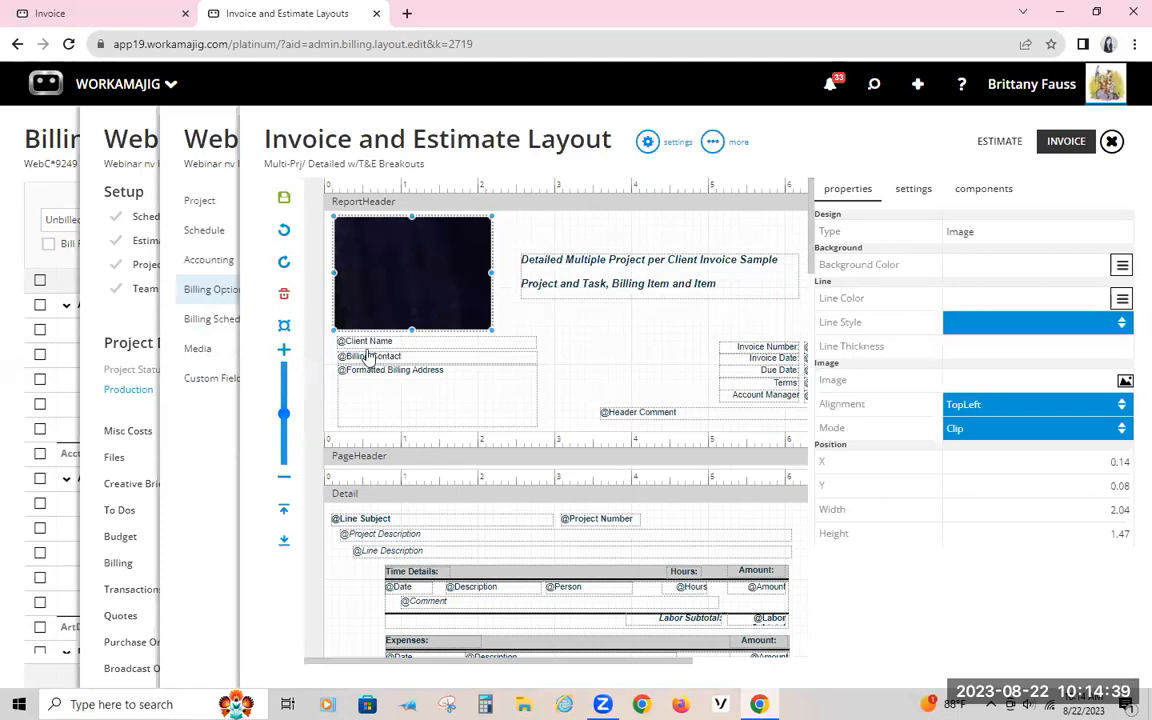
Step: Inspect the Formatted Billing Address field's properties and review the available Invoice Header Fields
left_click(424, 390)
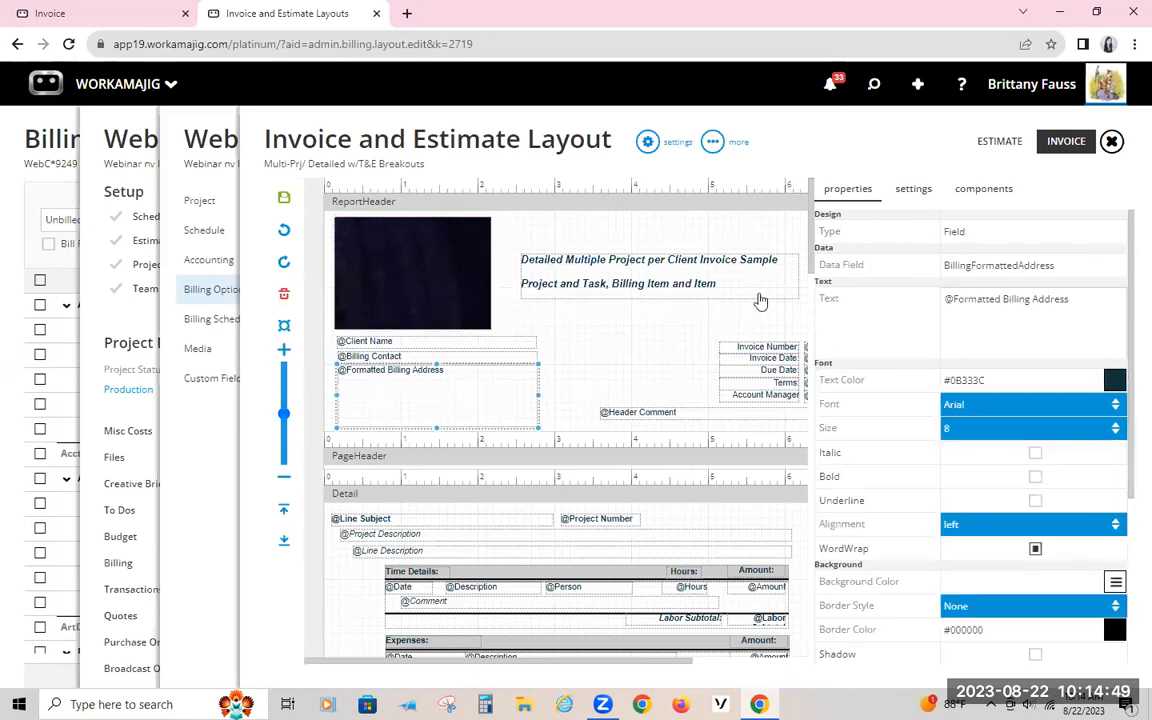
left_click(991, 192)
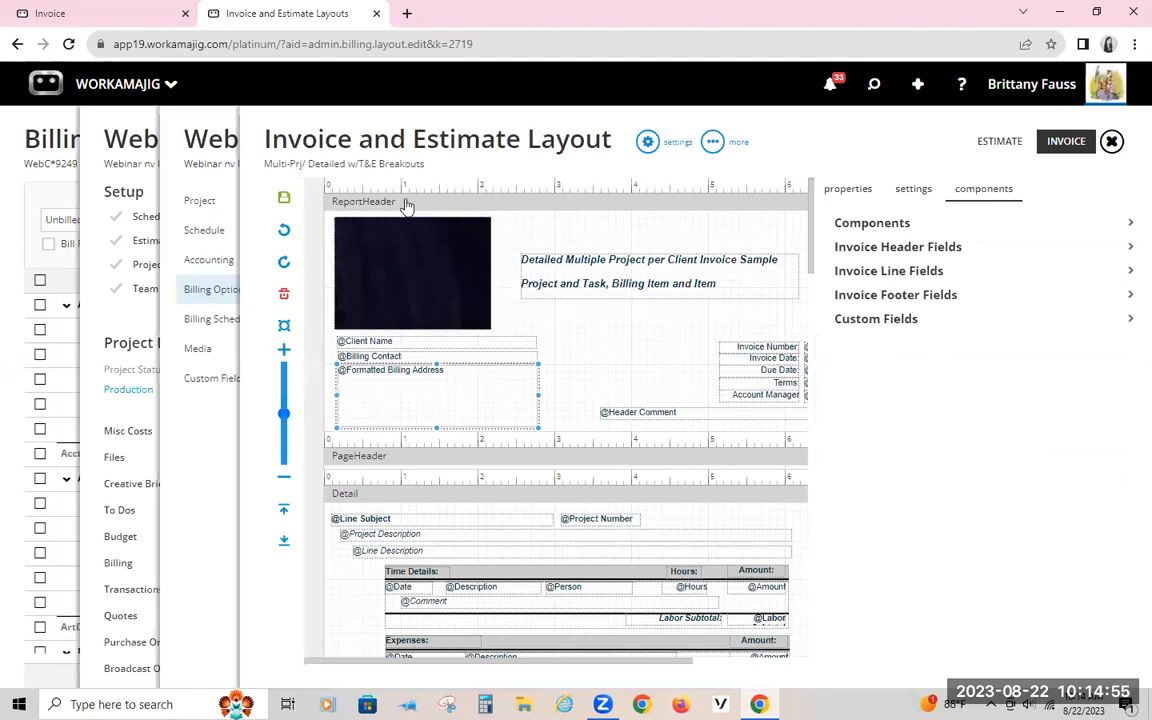
left_click(947, 247)
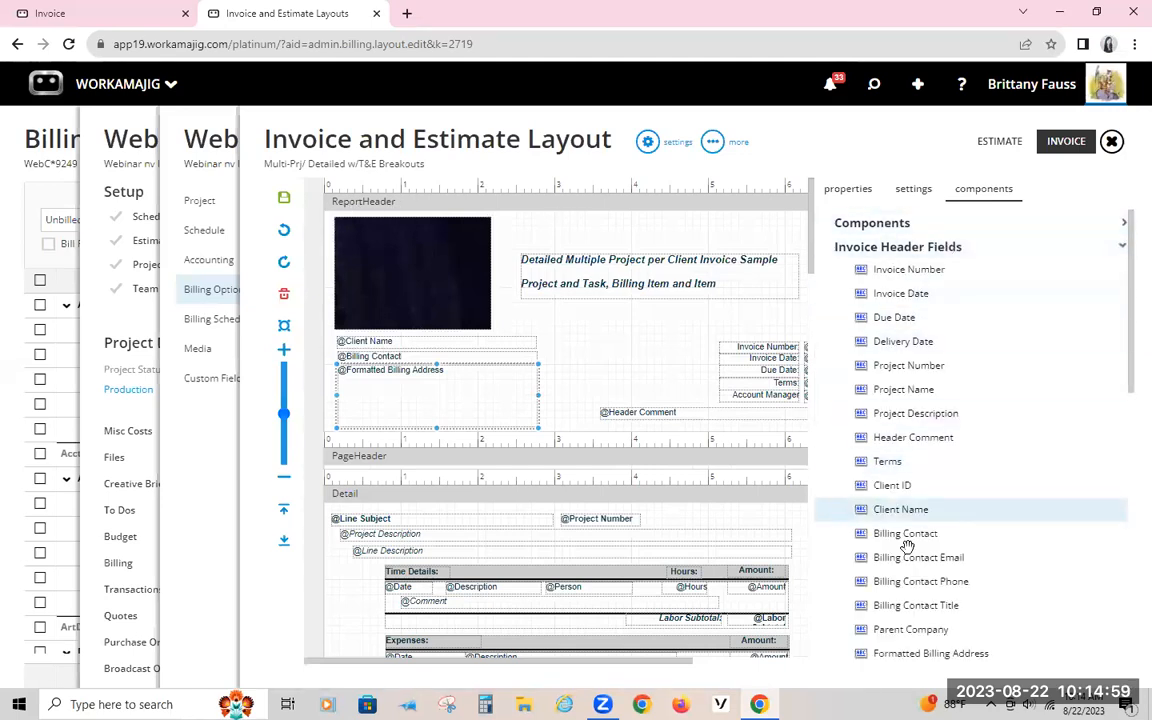
scroll(906, 540, "down", 1)
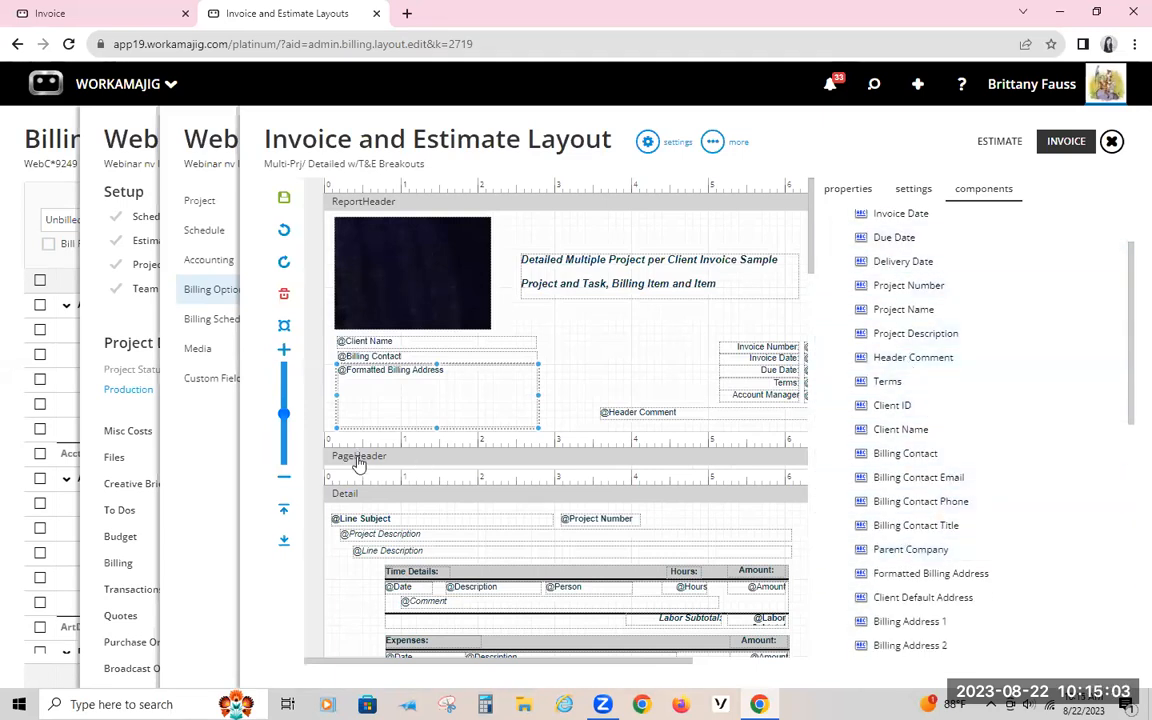
scroll(975, 310, "up", 1)
scroll(925, 290, "up", 1)
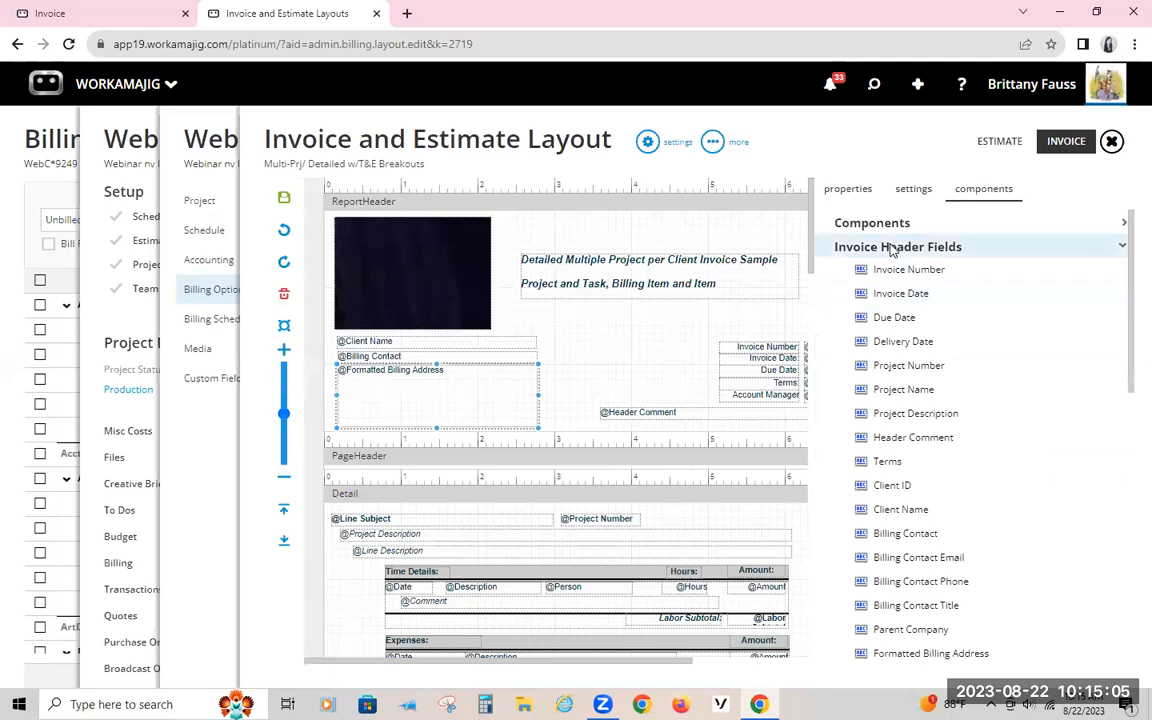
left_click(918, 246)
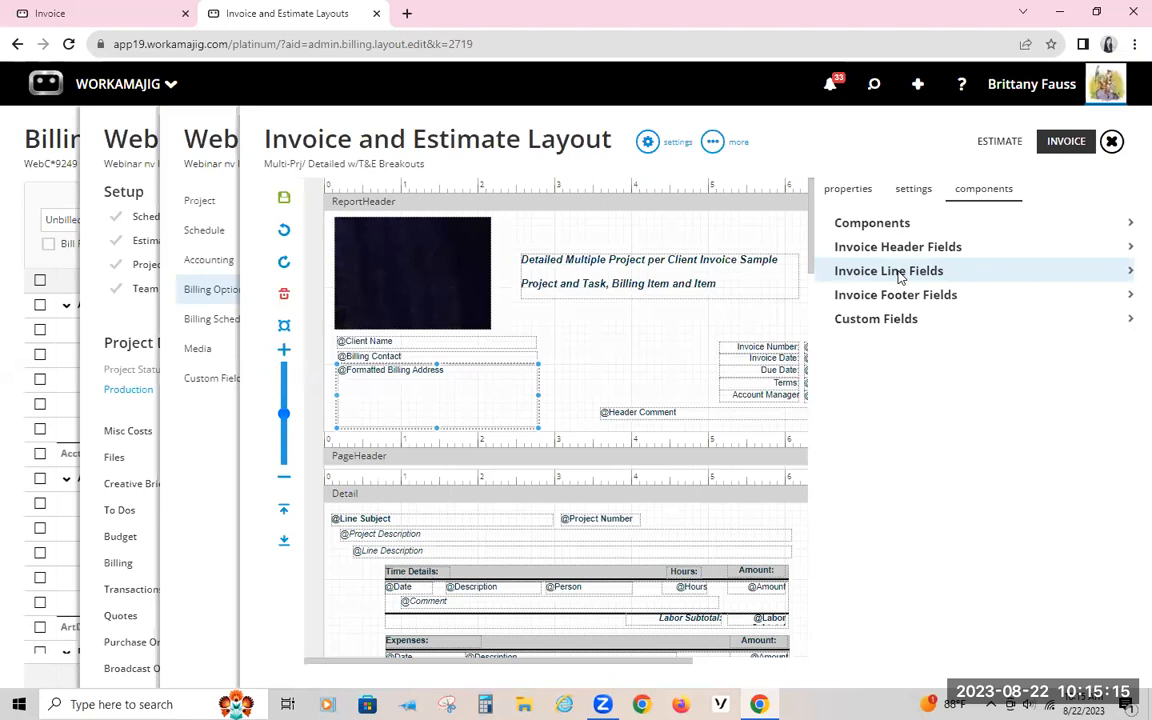
Step: Review the layout's detail and footer sections alongside the full list of available Invoice Footer Fields
scroll(571, 525, "down", 3)
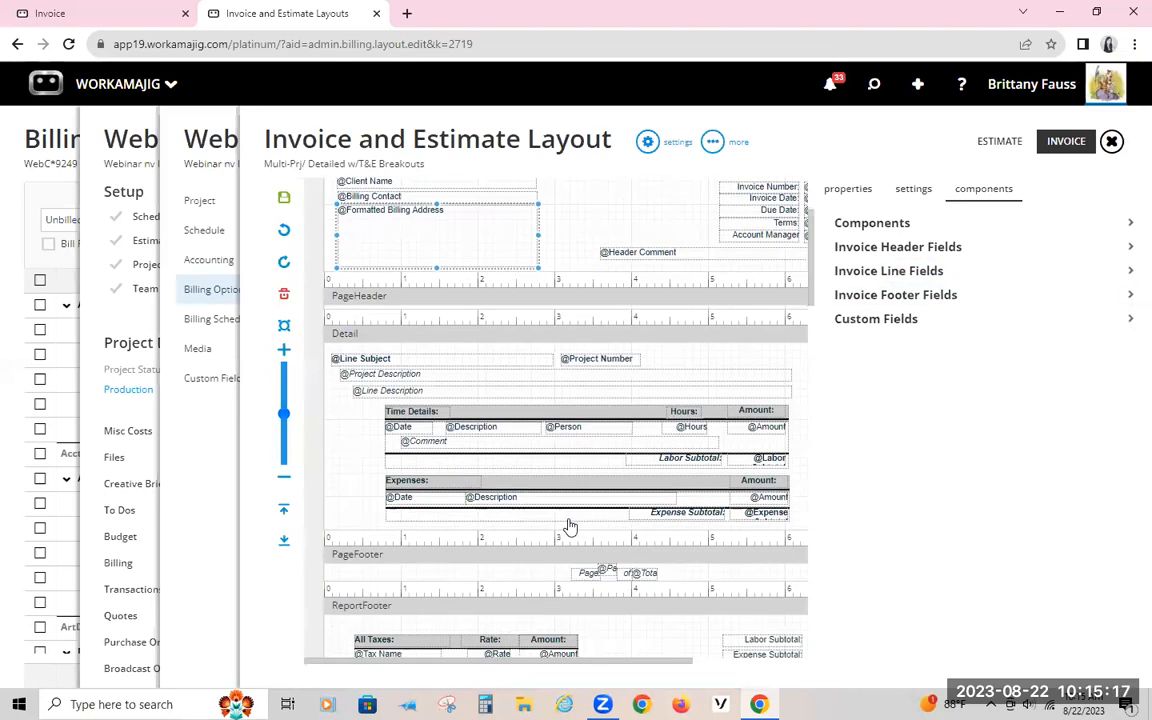
left_click(935, 300)
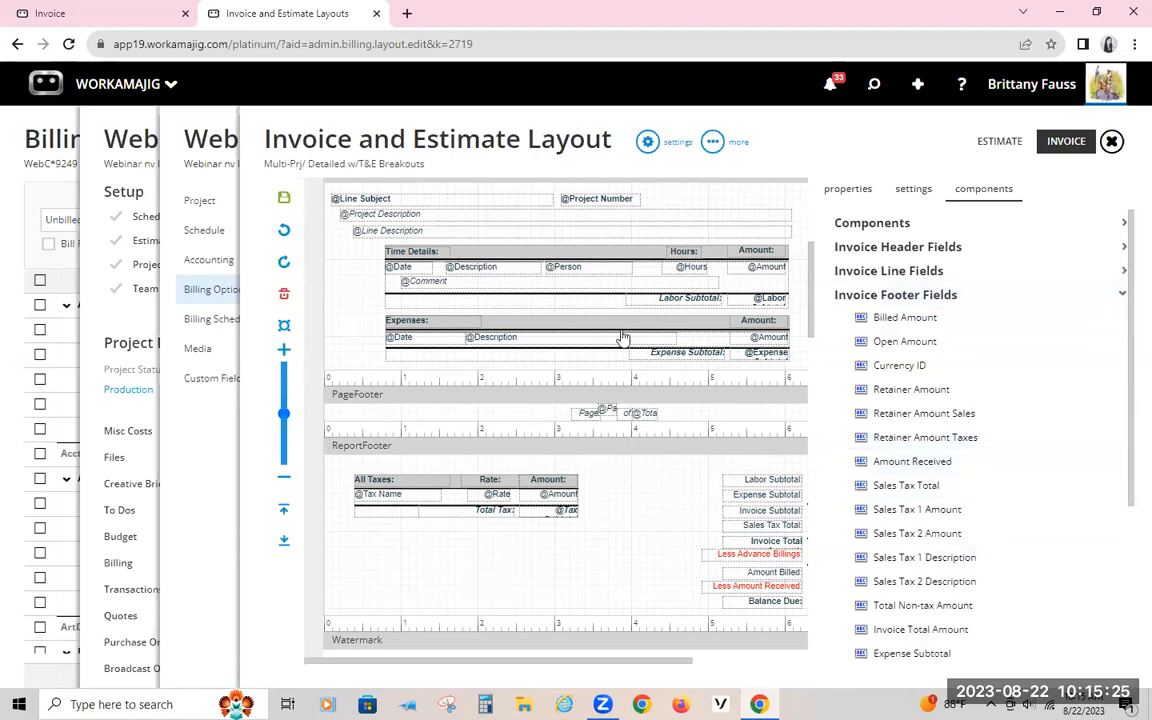
scroll(620, 337, "up", 5)
scroll(570, 373, "up", 2)
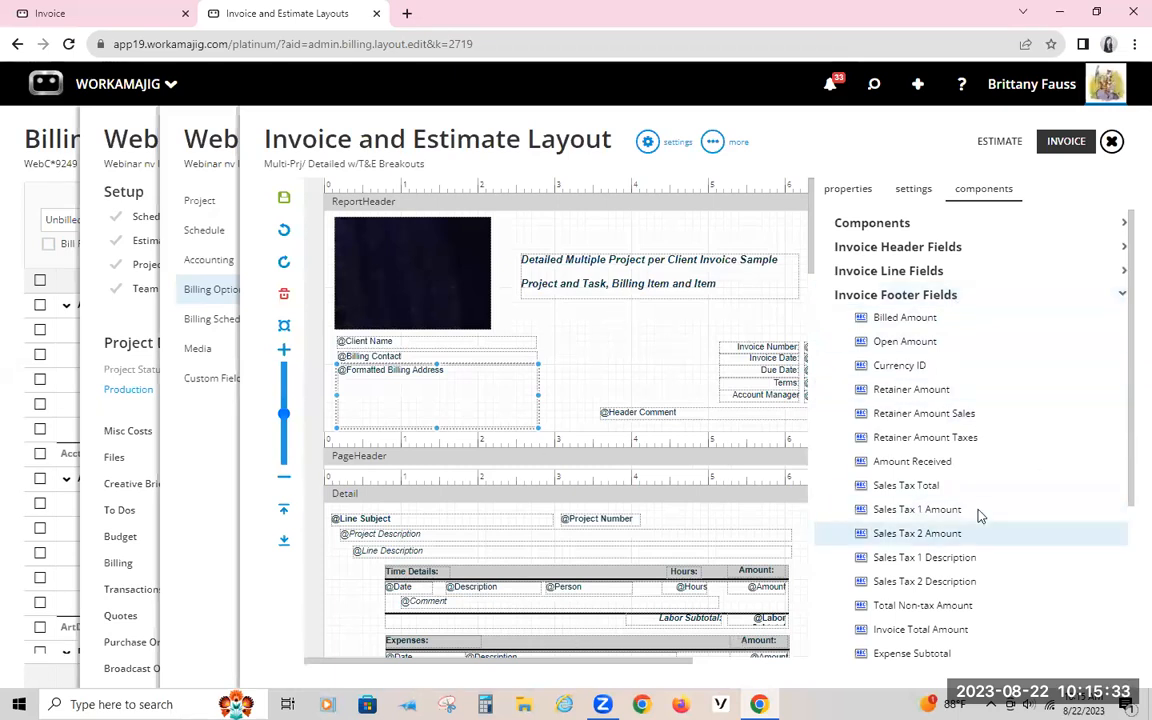
left_click_drag(949, 458, 926, 441)
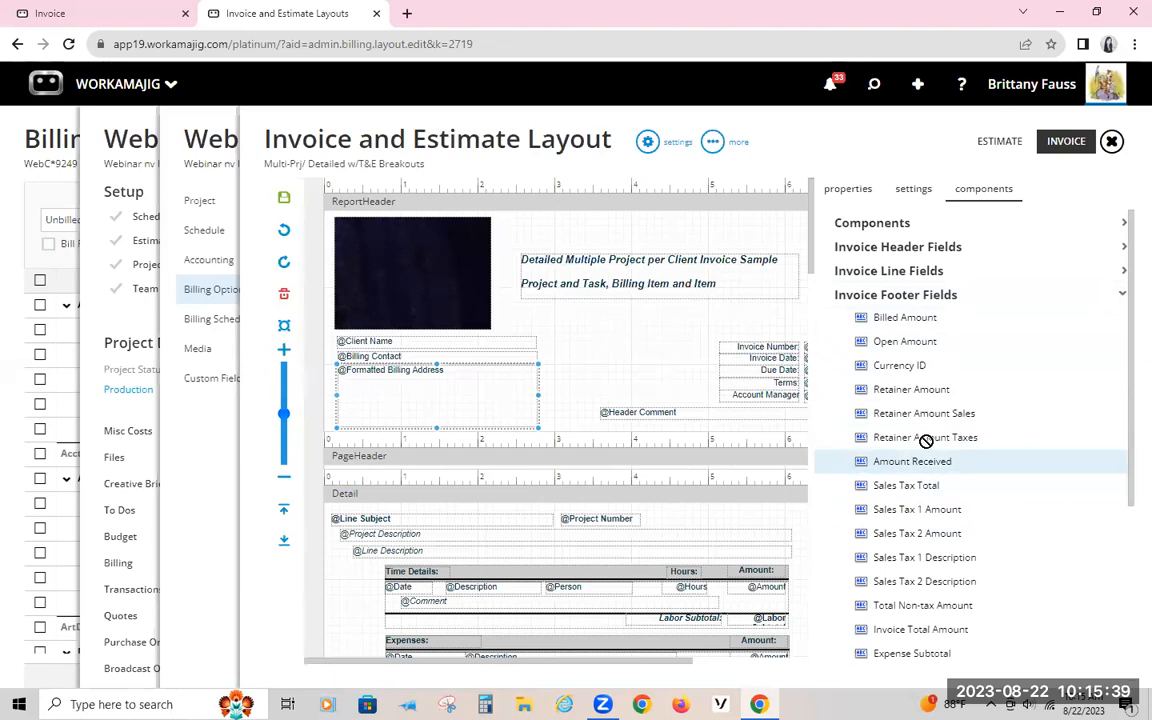
left_click_drag(926, 441, 923, 440)
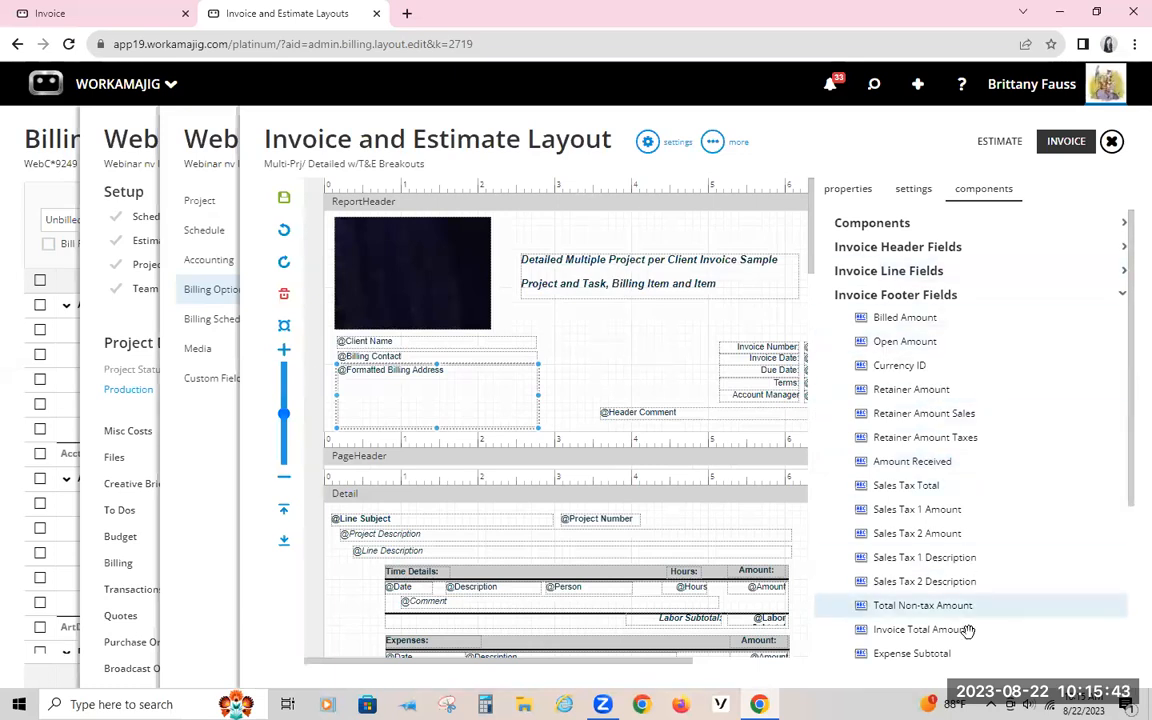
scroll(957, 561, "down", 2)
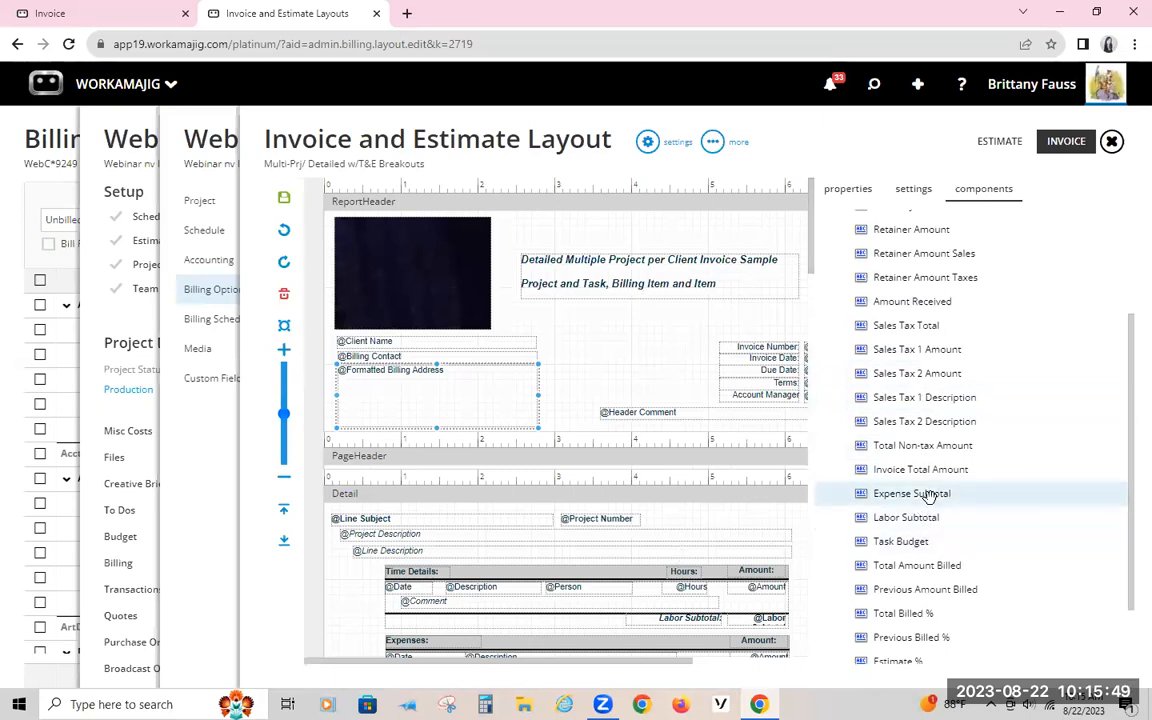
scroll(972, 553, "down", 1)
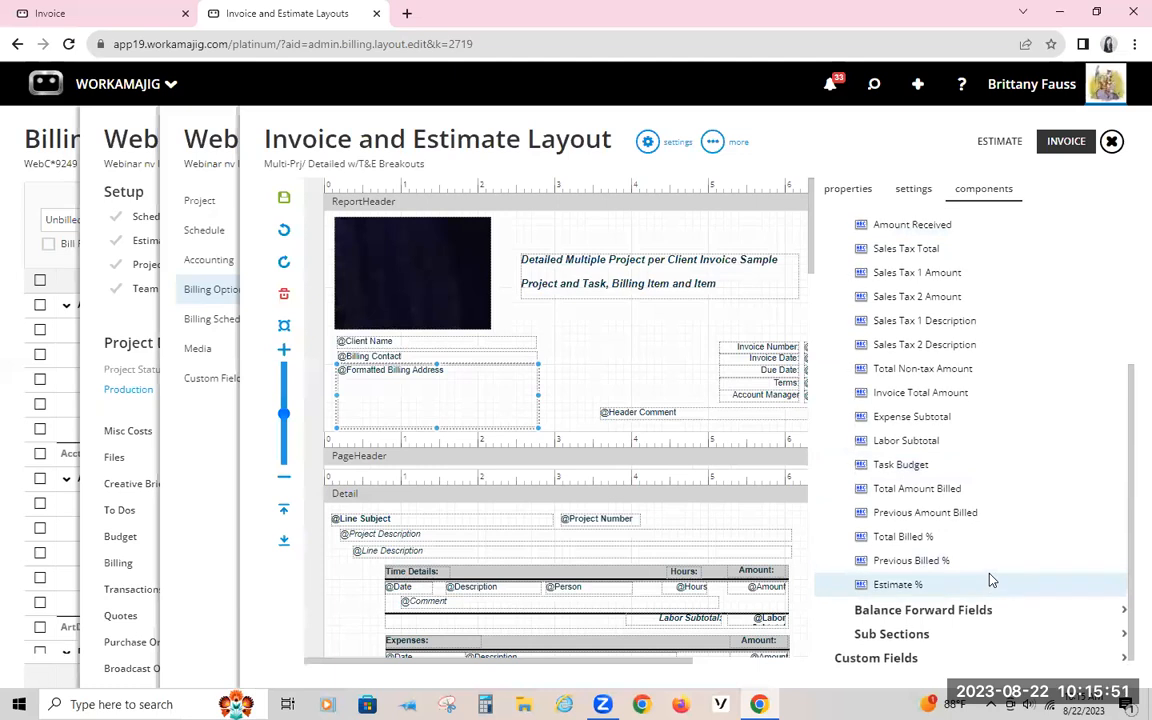
scroll(988, 578, "up", 3)
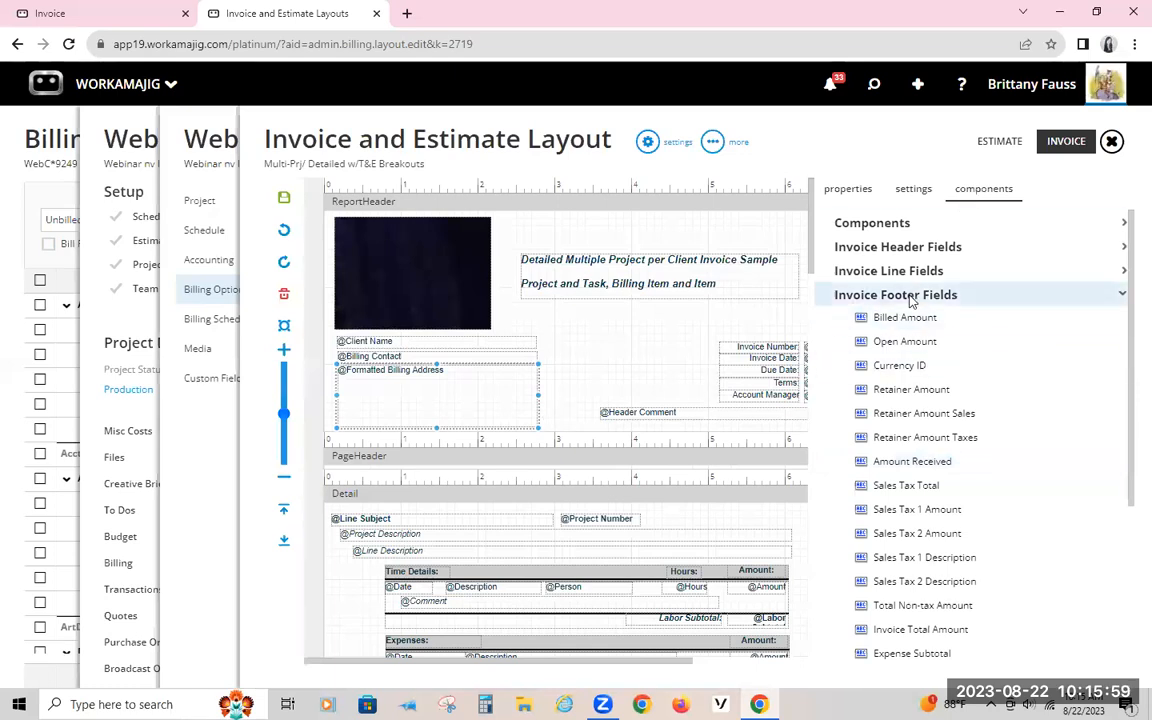
Step: Add a horizontal line component below the report header's title text, spanning about X 2.78 to 7.63 at Y 1.24
left_click(880, 228)
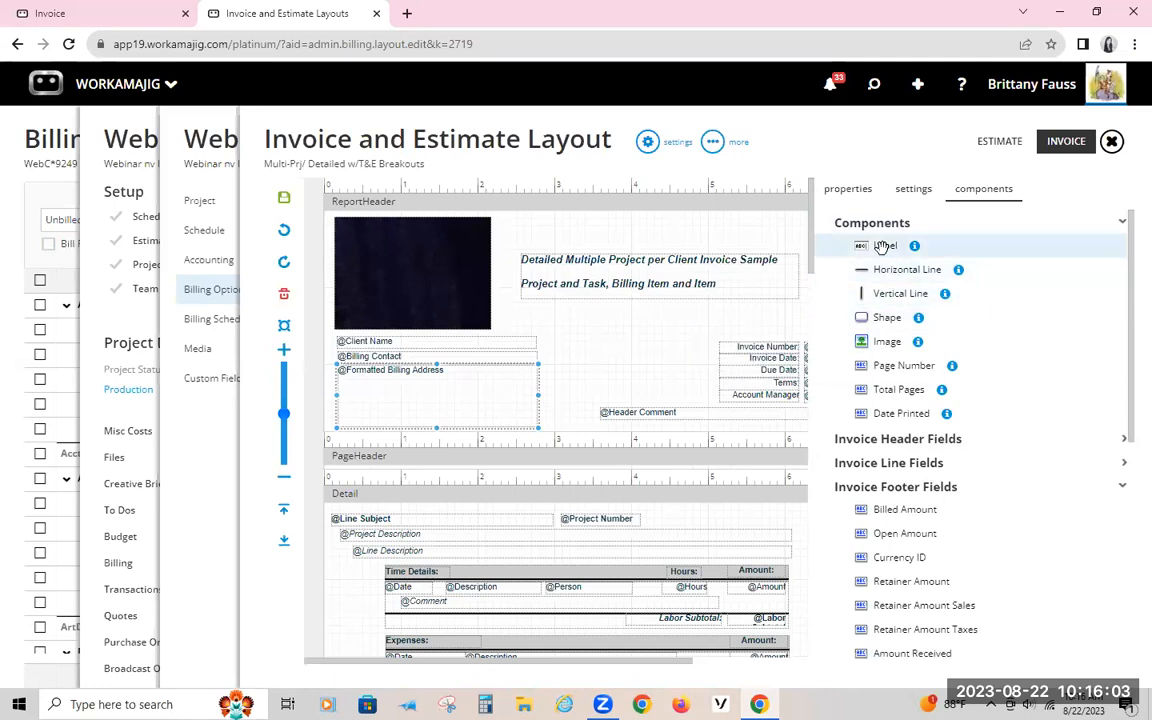
scroll(640, 476, "down", 2)
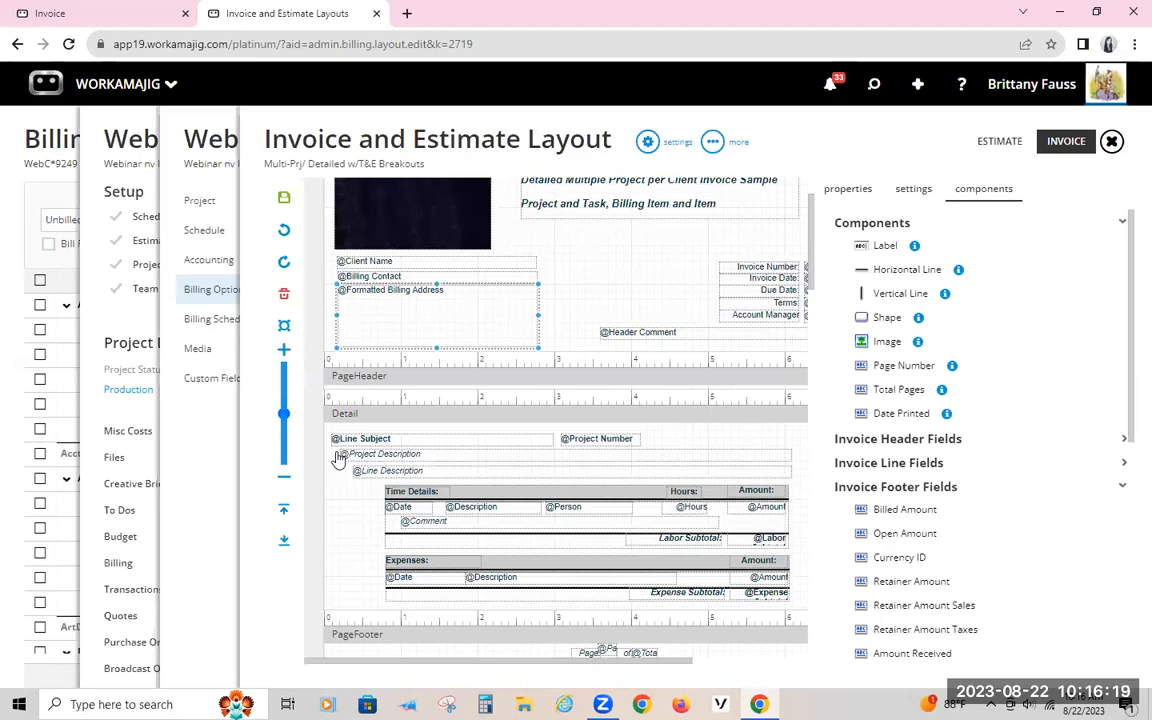
scroll(535, 490, "up", 2)
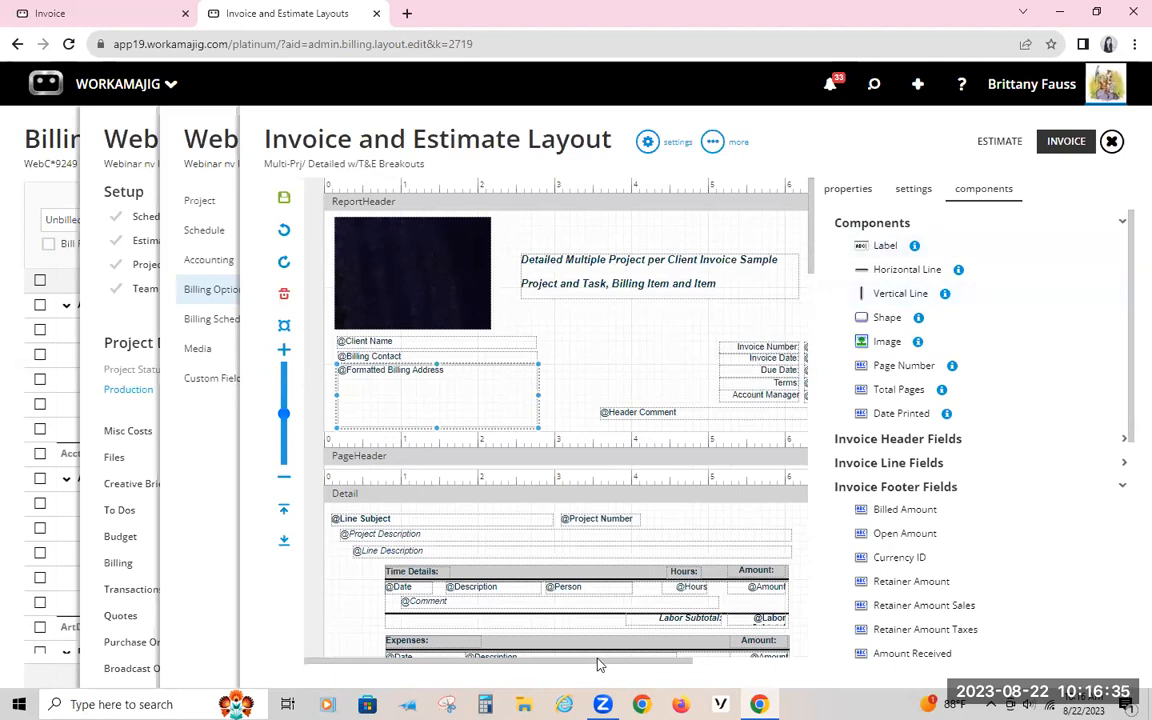
left_click_drag(607, 668, 681, 672)
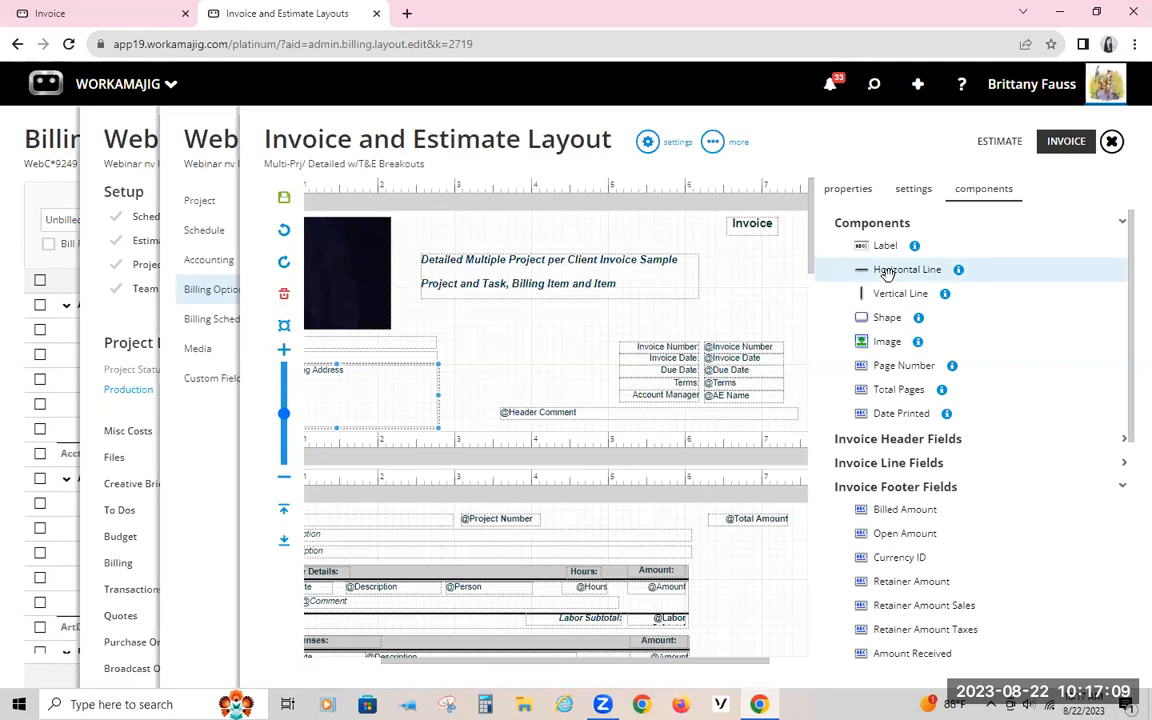
left_click_drag(870, 276, 466, 330)
left_click_drag(540, 331, 606, 306)
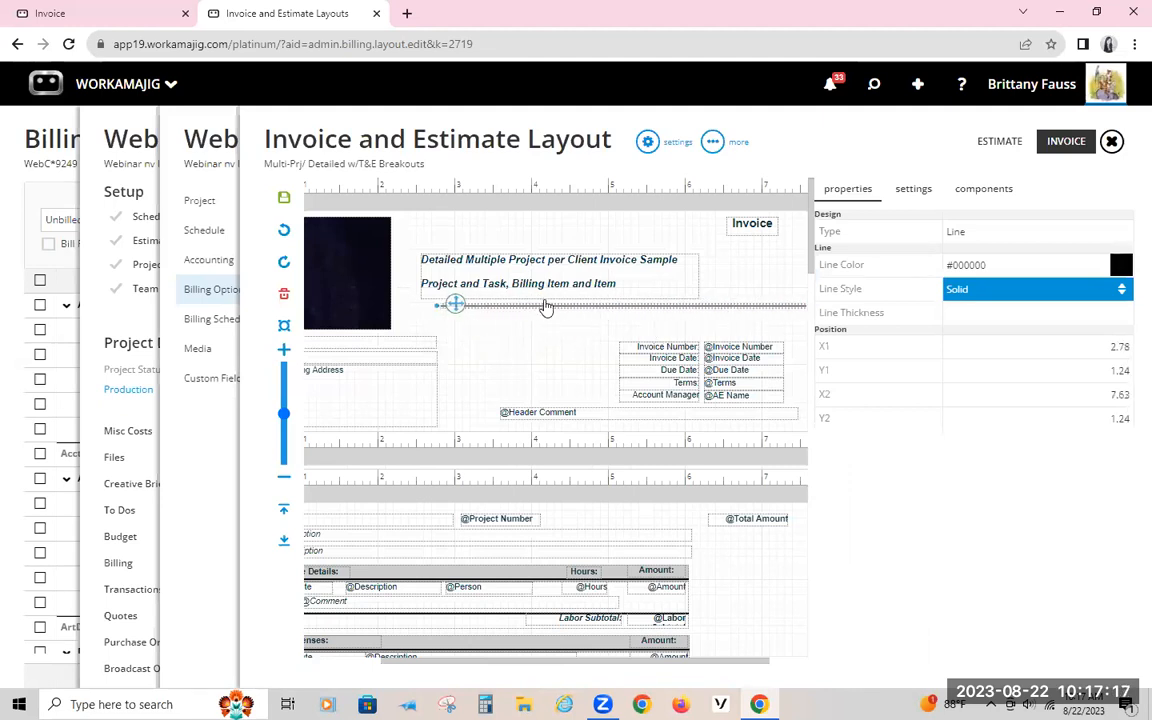
Step: Move the header line below the image and extend it across the page, from about X -0.30 to 7.86 at Y 1.61
left_click_drag(452, 304, 395, 333)
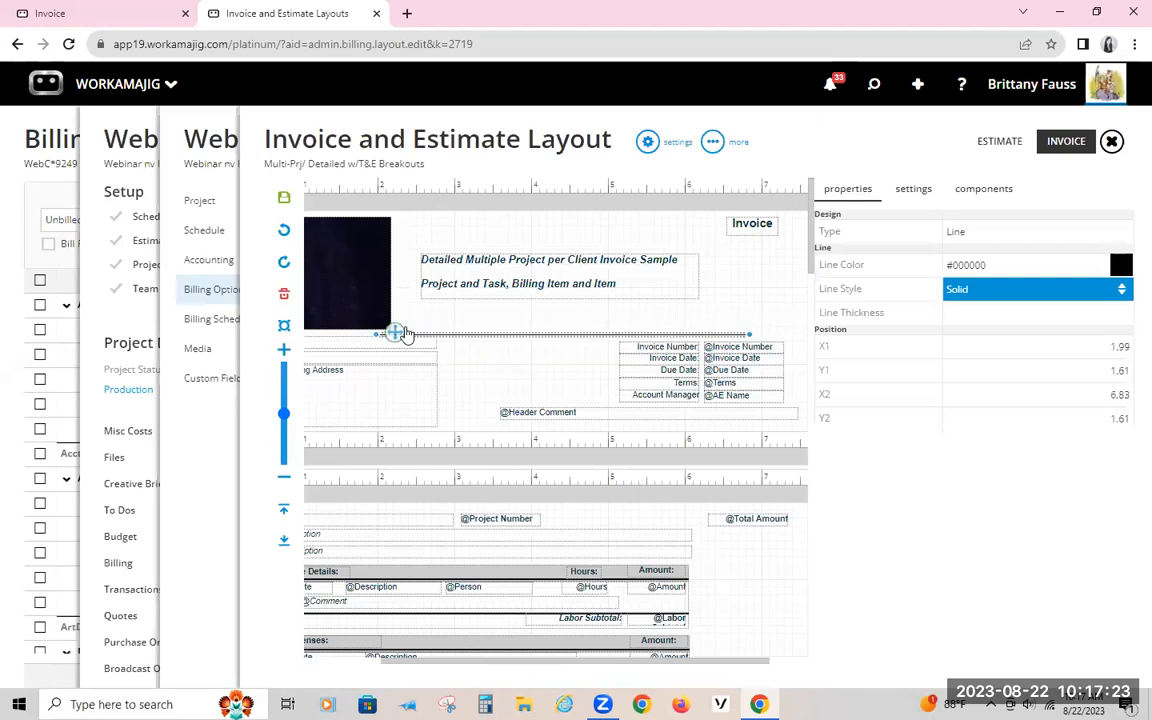
left_click_drag(373, 335, 198, 330)
left_click_drag(752, 334, 829, 328)
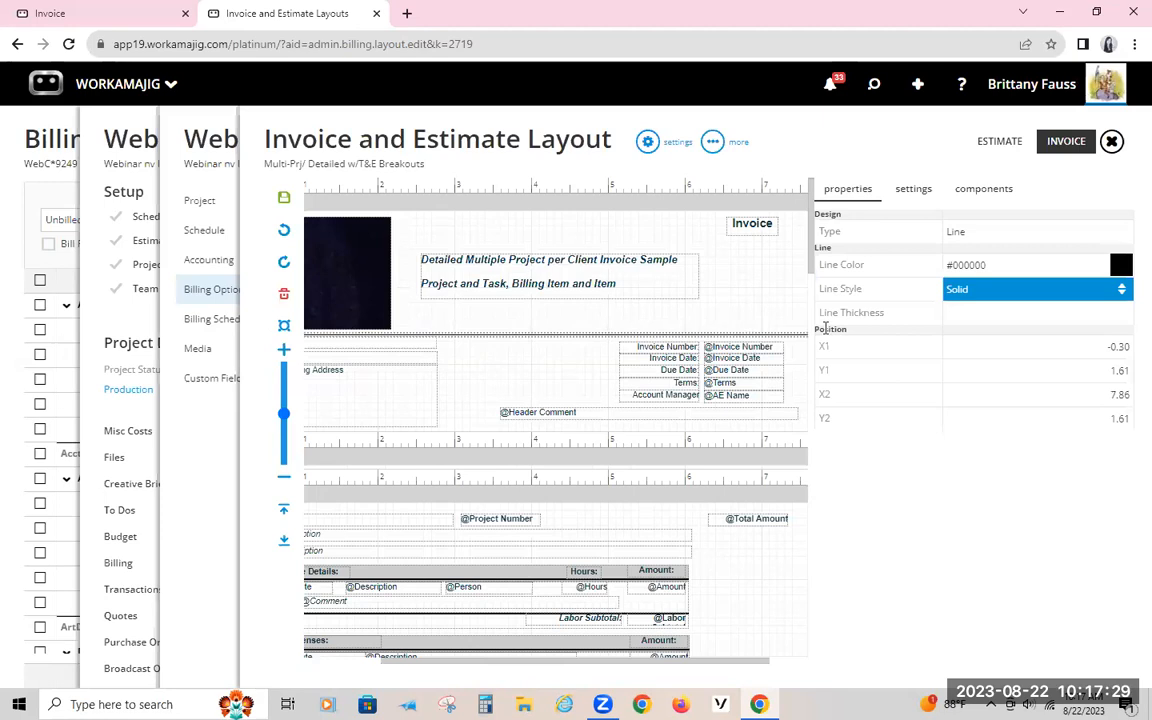
left_click(990, 289)
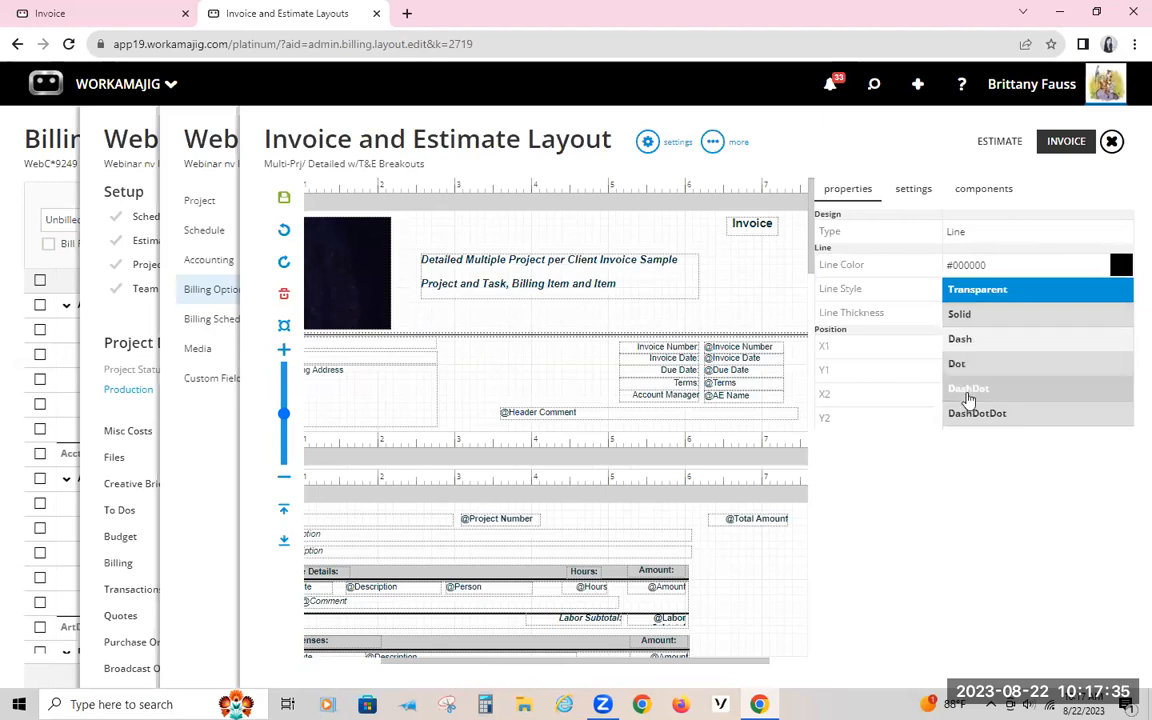
left_click(1052, 537)
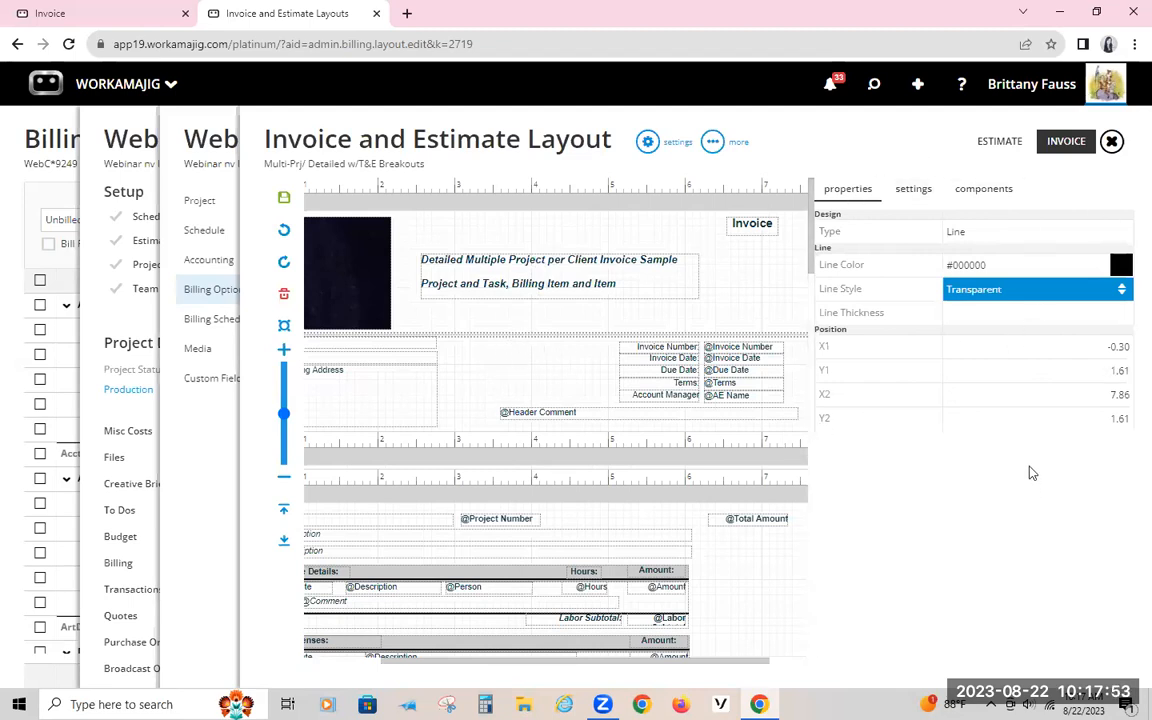
left_click(1028, 295)
left_click(962, 316)
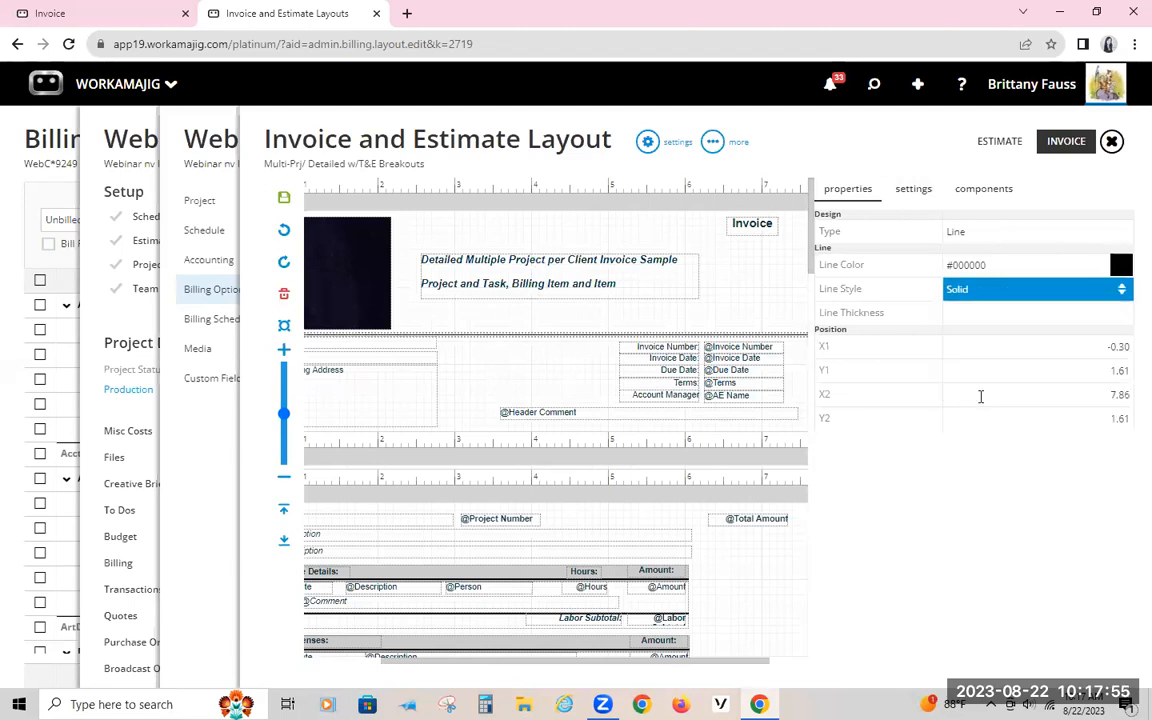
Step: Set the header line's color to red-orange #F83A22
left_click(1121, 266)
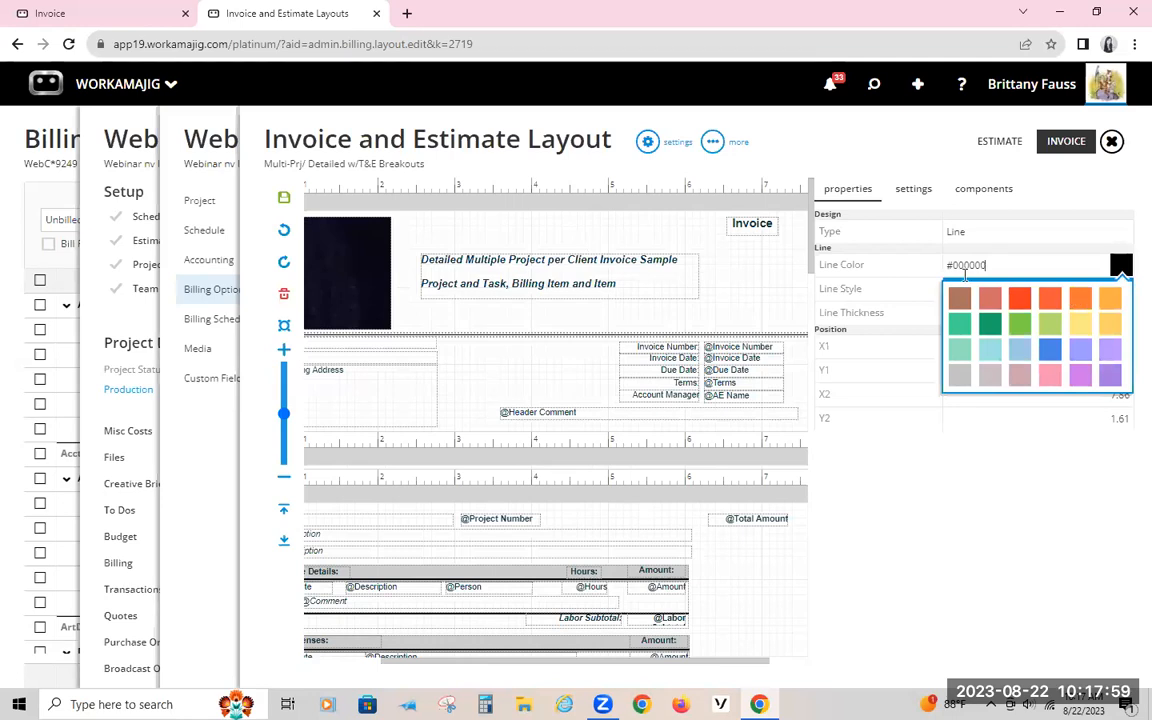
left_click(1010, 258)
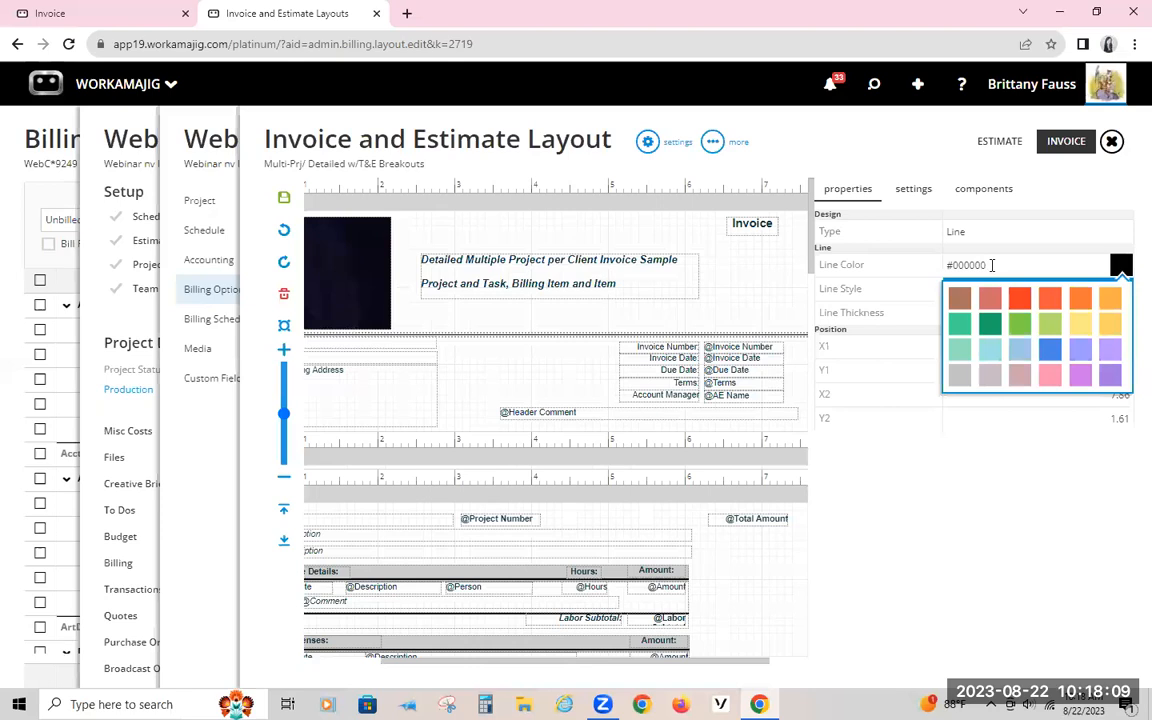
left_click(1019, 298)
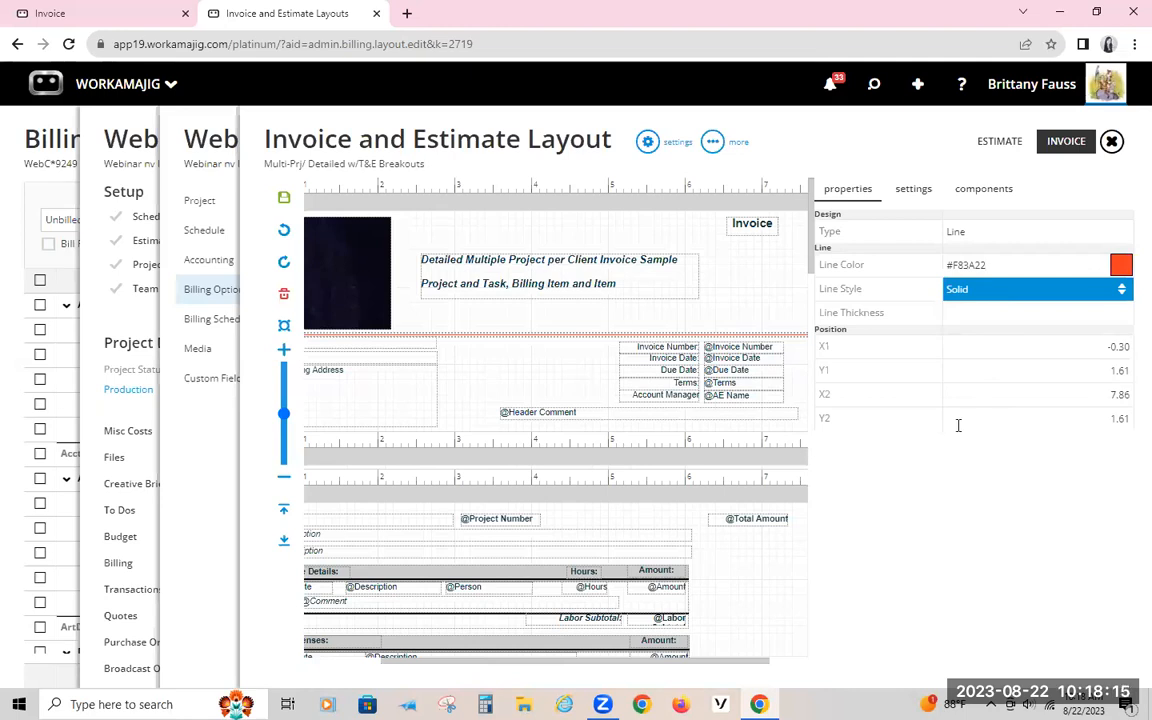
Step: Inspect the Invoice Number field's font, background, position and sizing properties, including its border style options
left_click(746, 346)
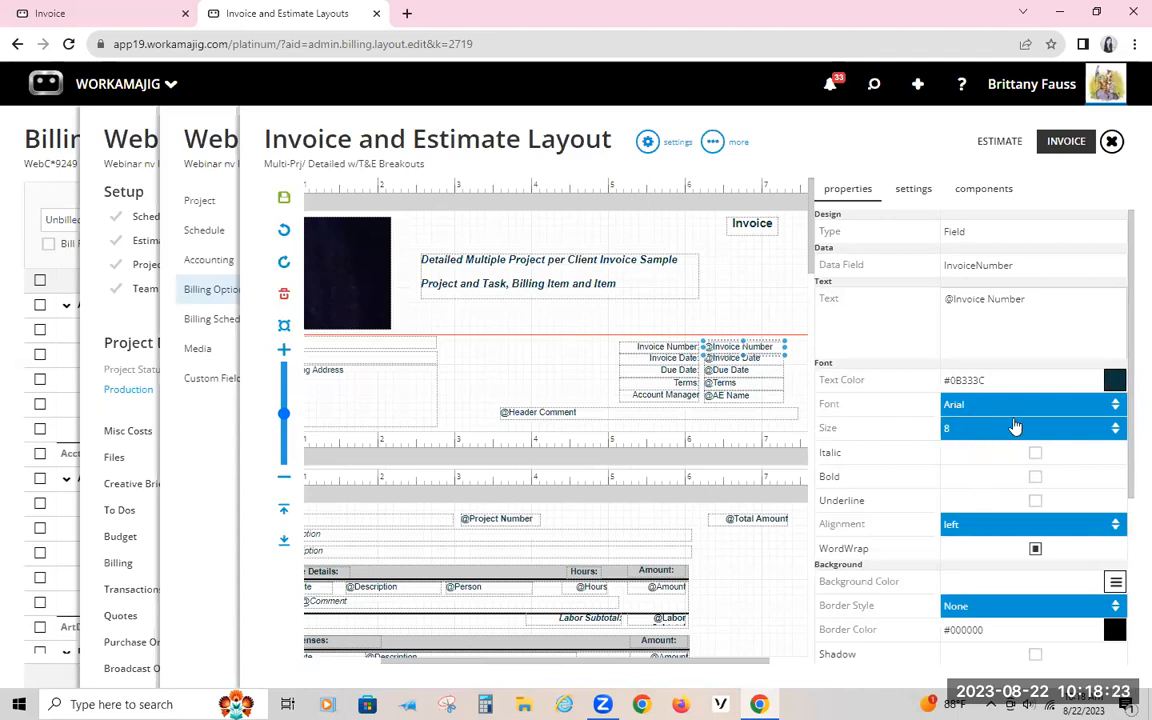
scroll(1015, 427, "down", 1)
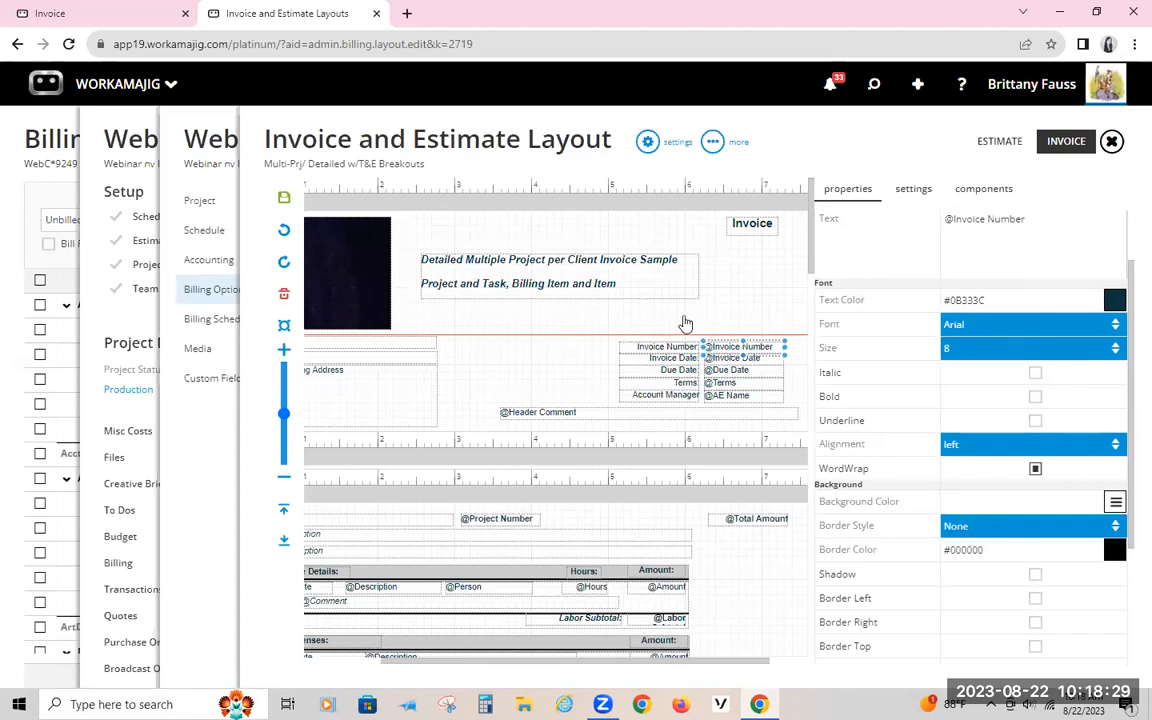
left_click(994, 528)
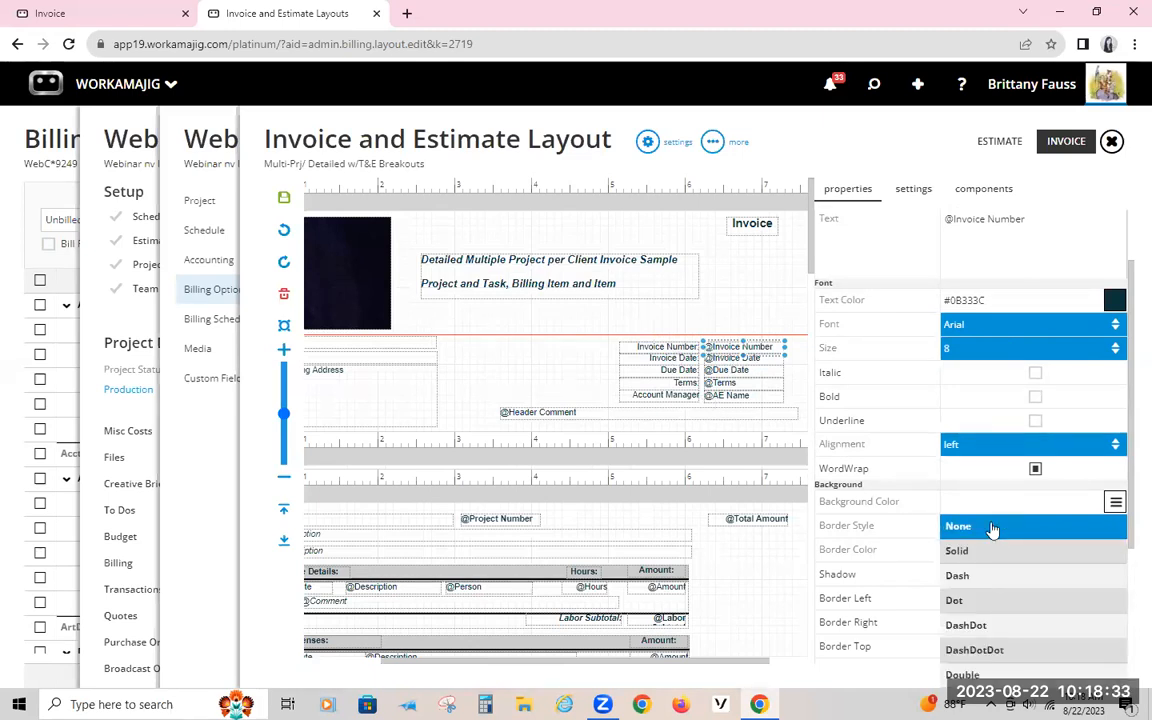
left_click(992, 528)
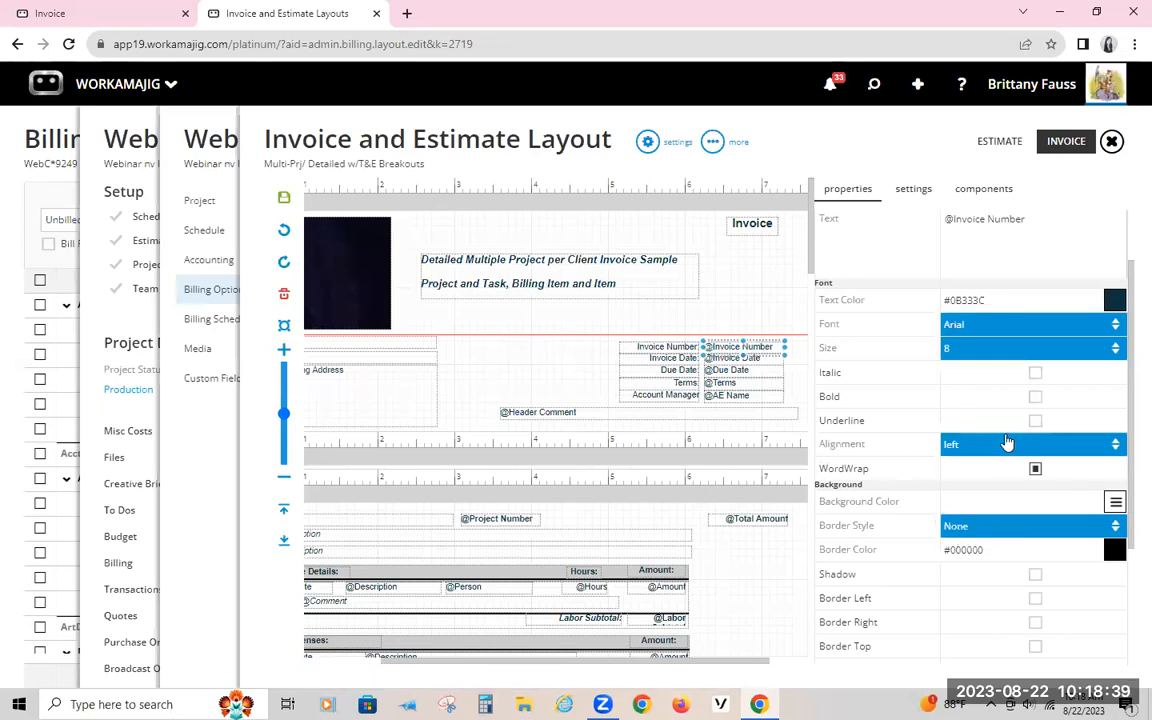
scroll(1003, 442, "down", 3)
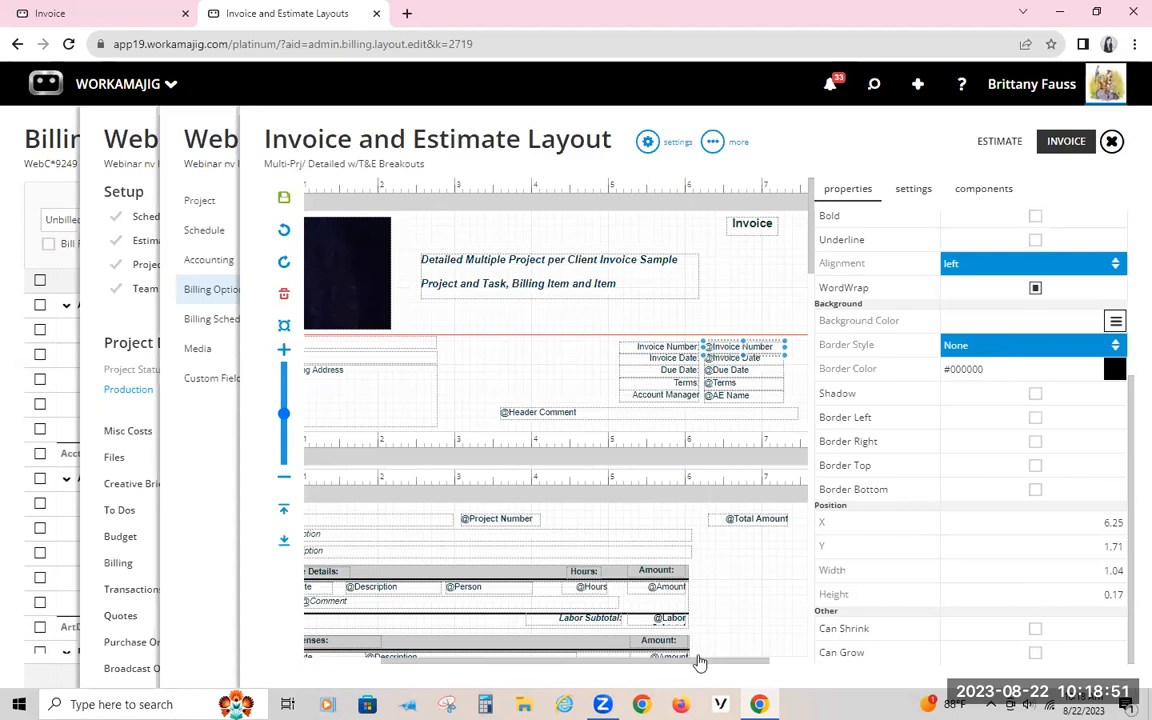
Step: Enable Can Shrink and Can Grow for the Client Name field in the report header
left_click_drag(699, 661, 507, 645)
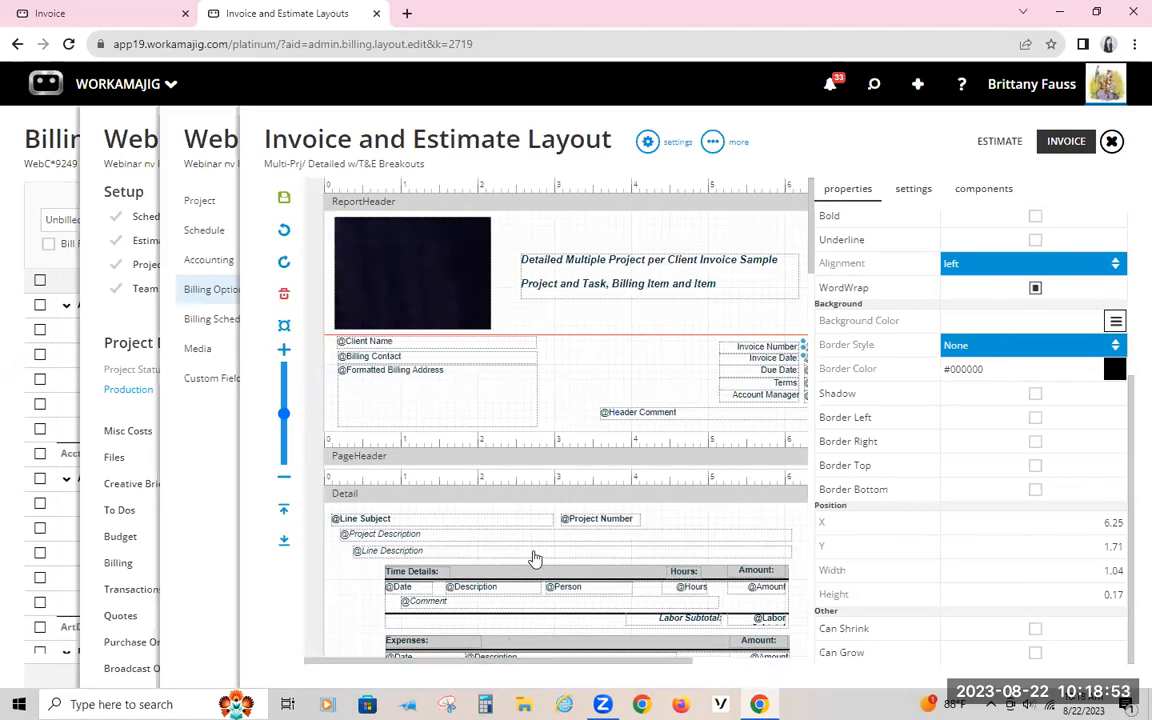
left_click(369, 343)
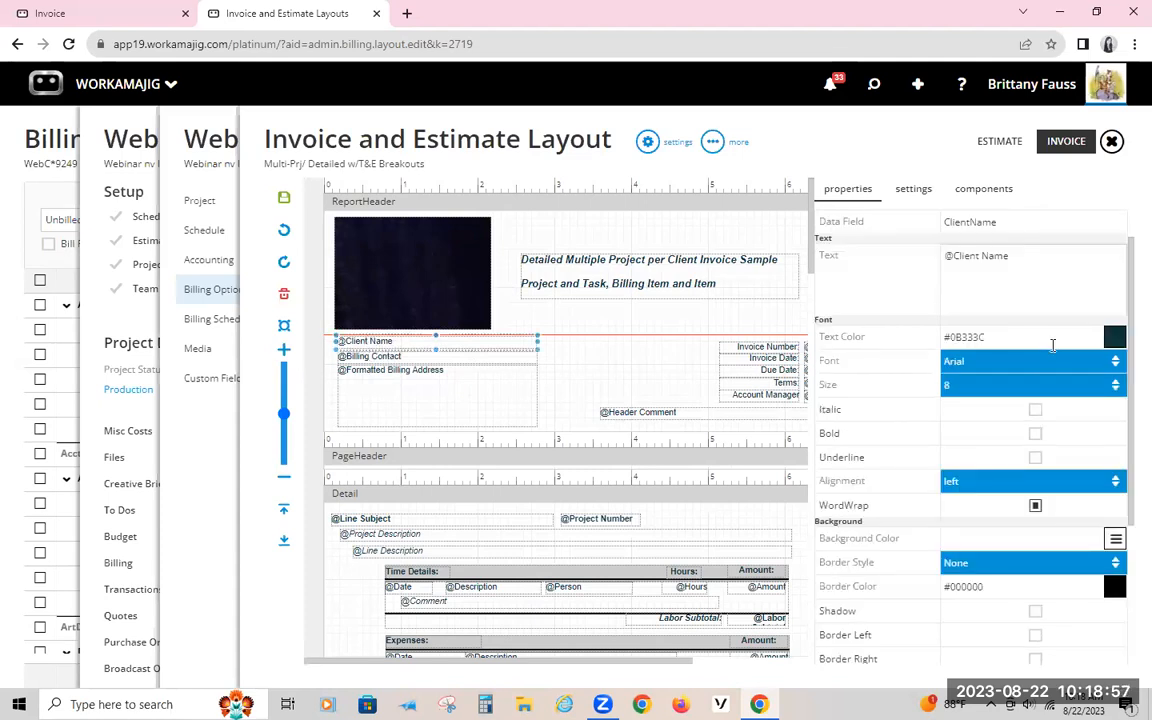
scroll(1111, 404, "down", 2)
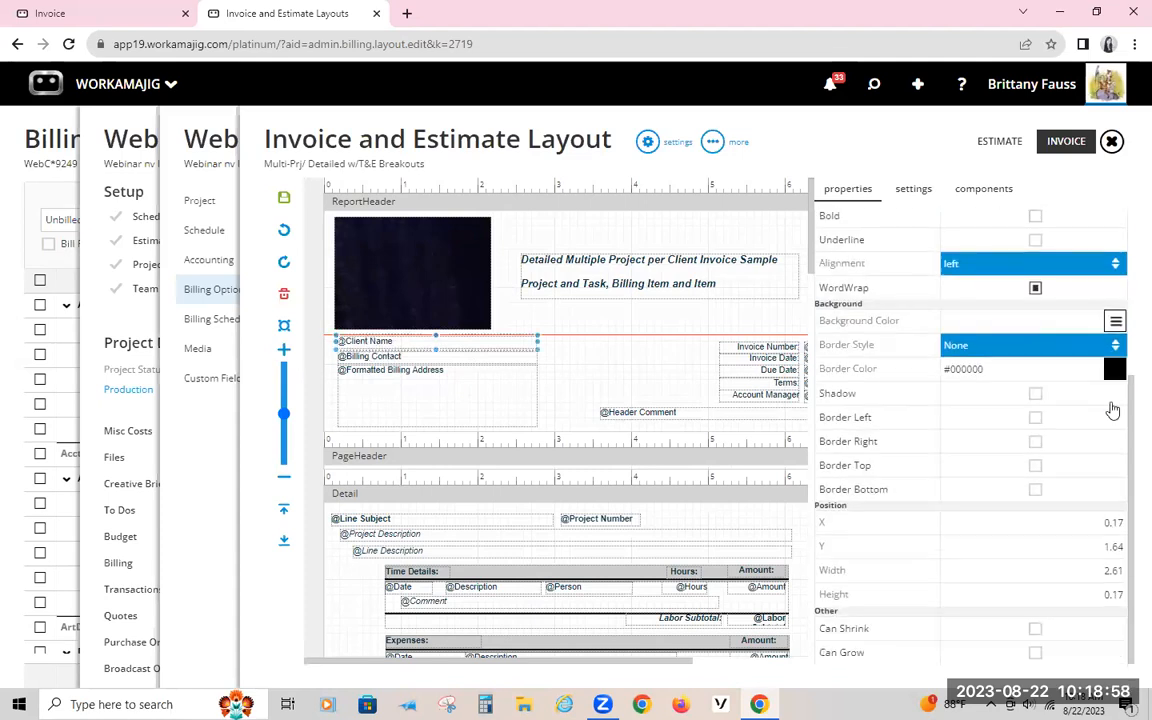
left_click(1035, 628)
left_click(1035, 653)
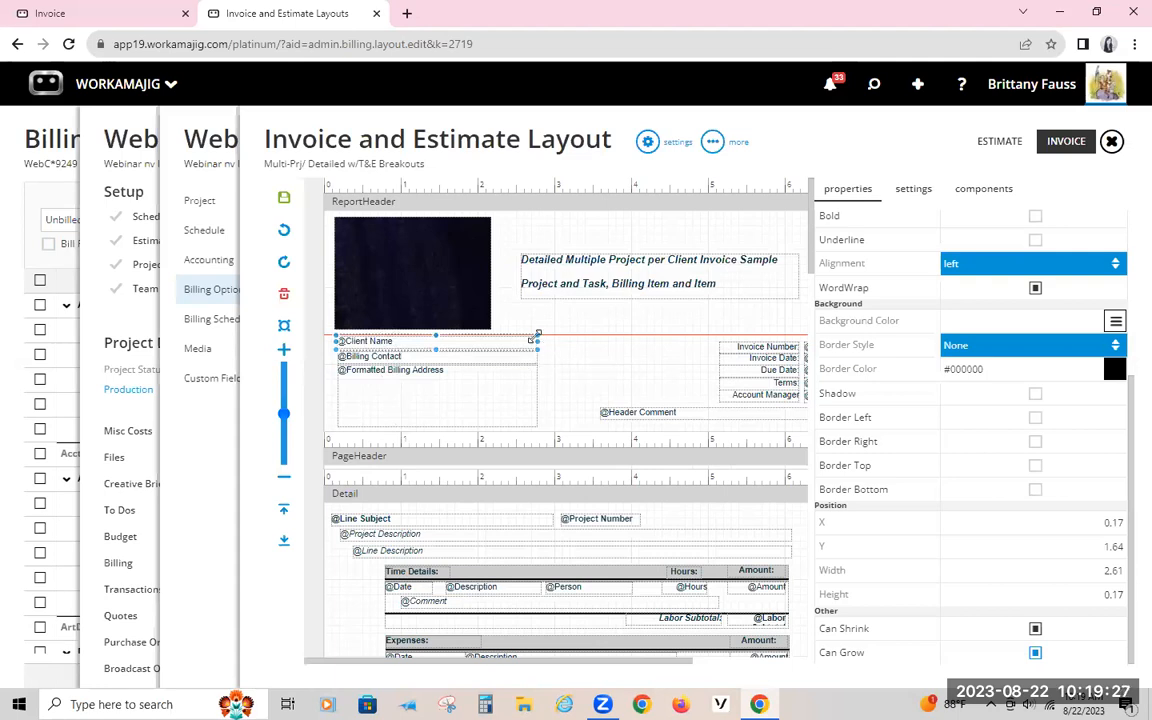
Step: Check the client name and address area on the generated invoice PDF and return to the layout editor
left_click(90, 13)
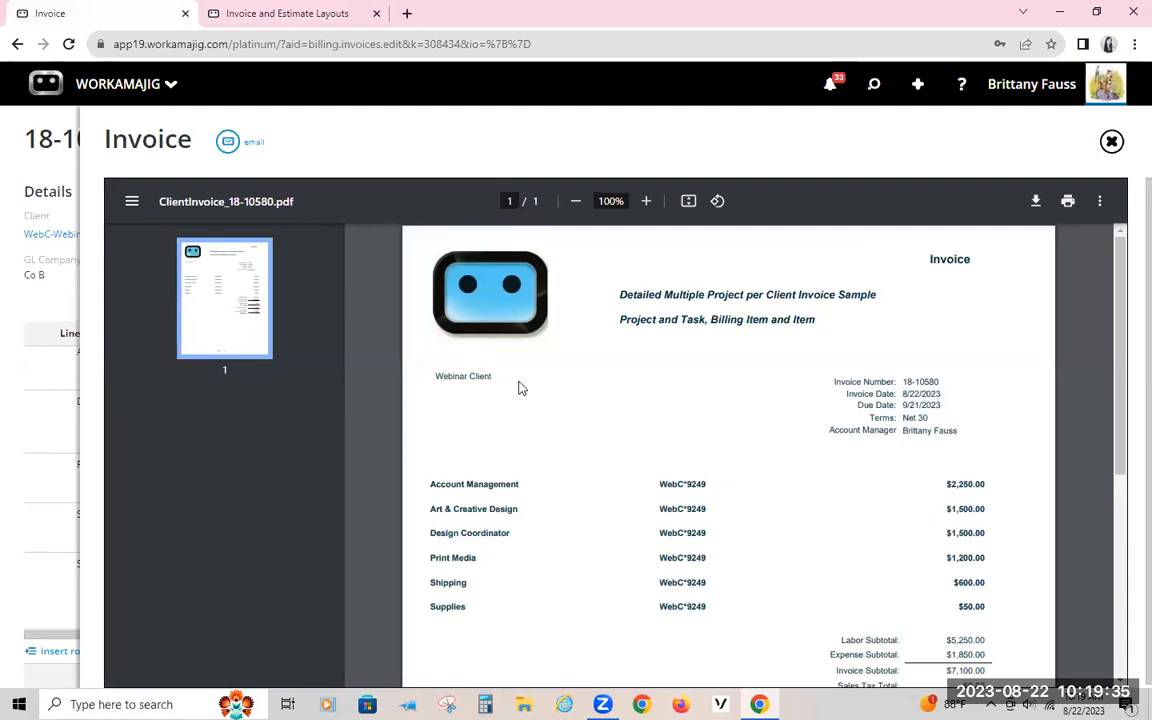
left_click(284, 14)
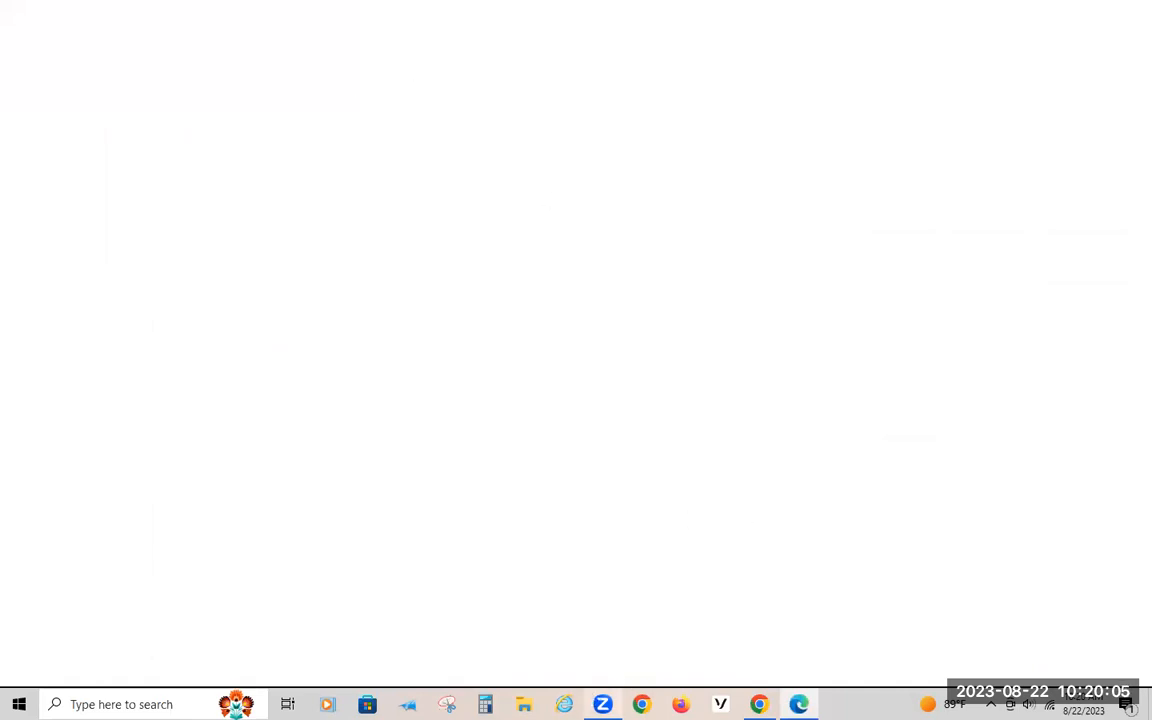
left_click(760, 704)
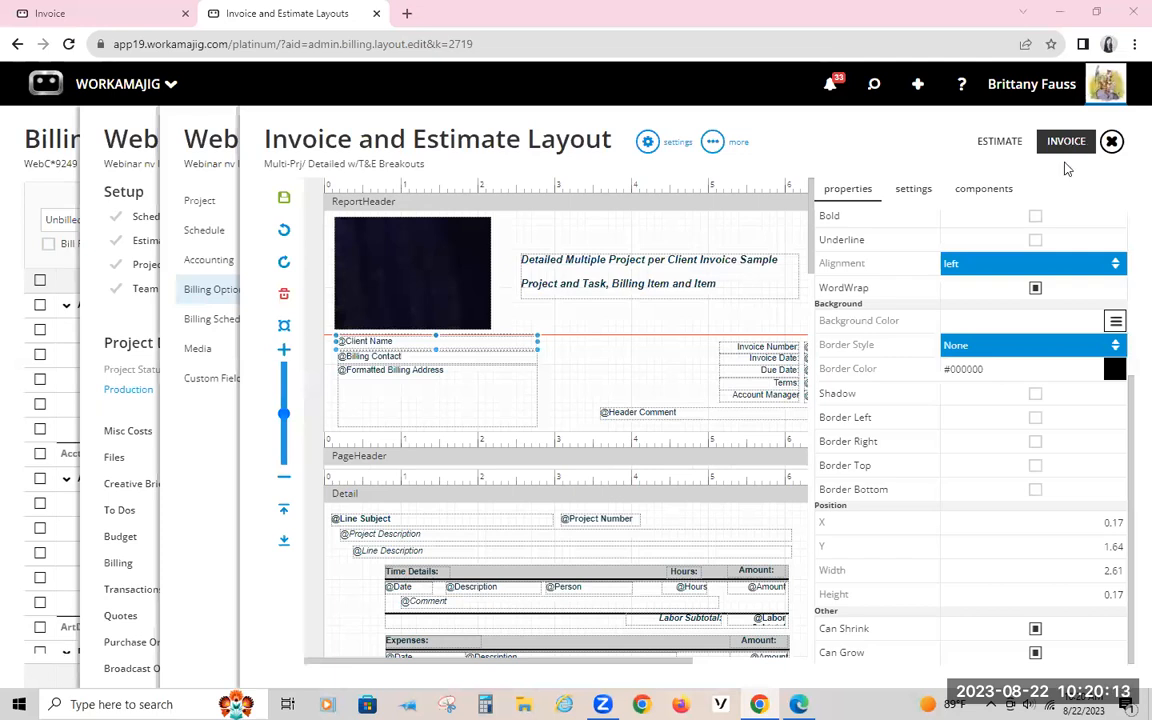
Step: Enlarge the PageHeader section to a height of about 0.55
left_click(984, 190)
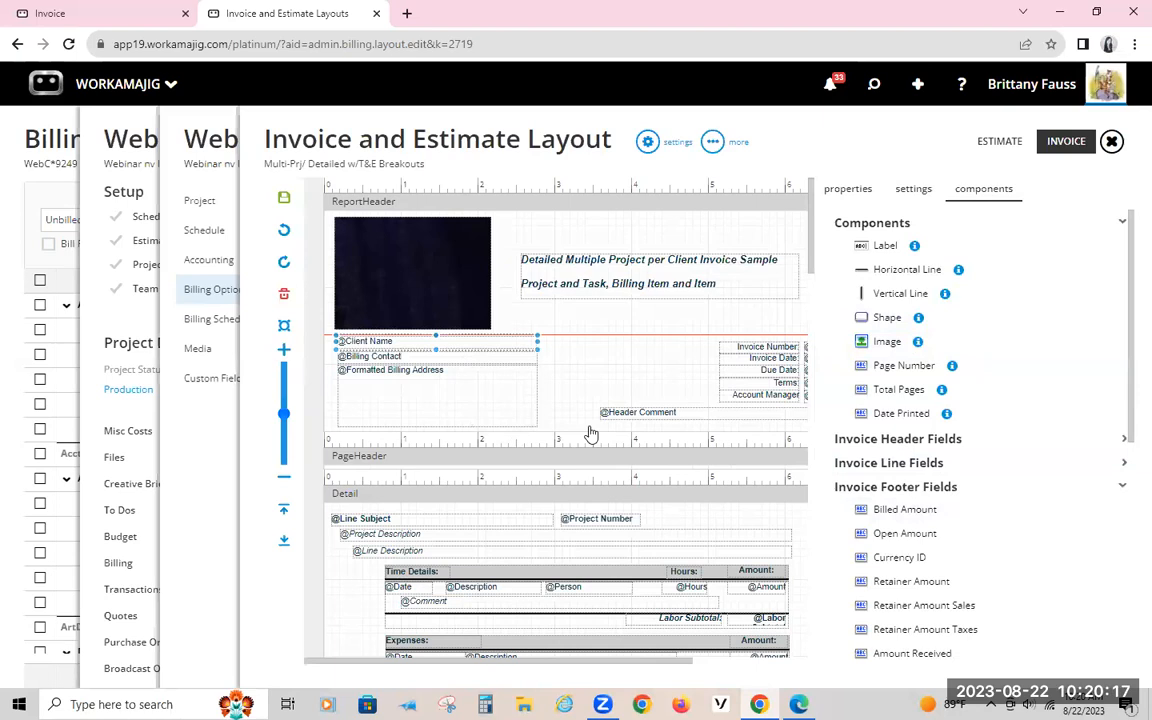
left_click(443, 473)
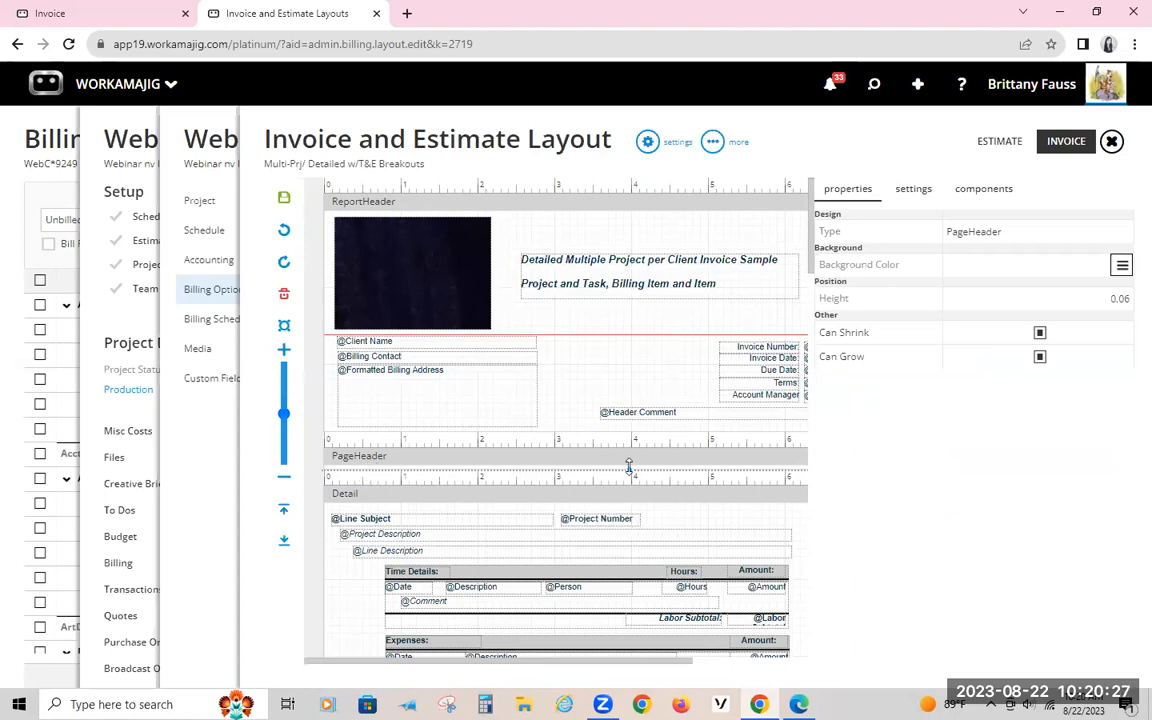
left_click_drag(629, 467, 629, 505)
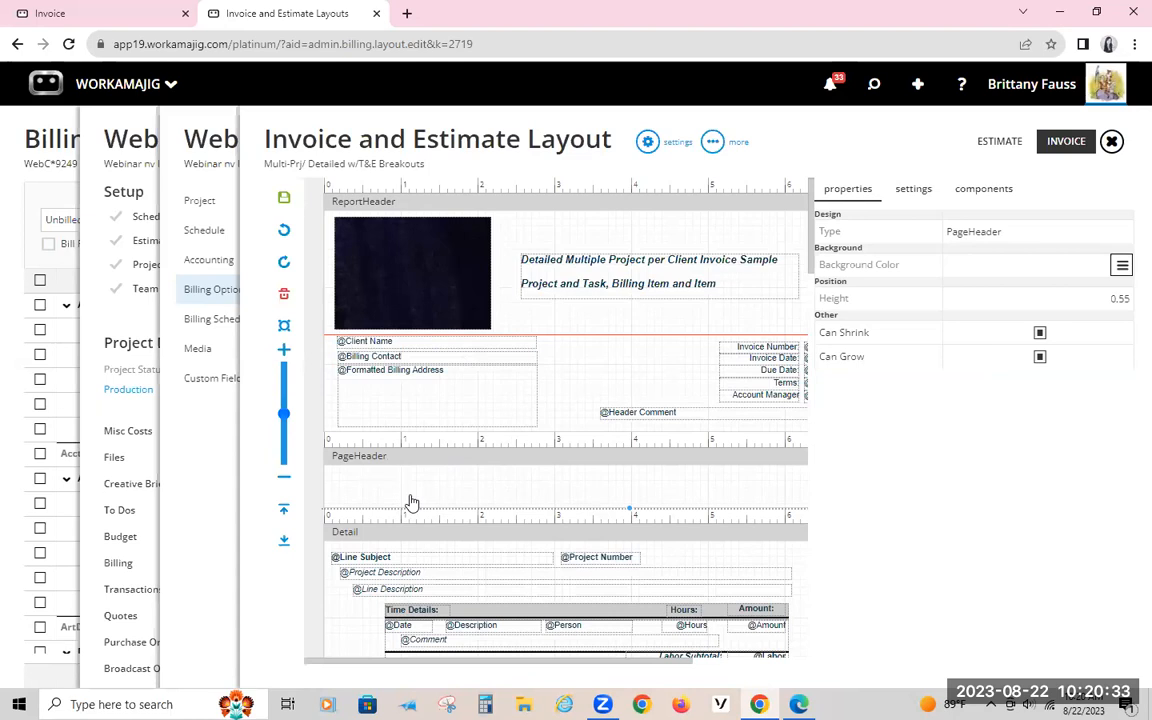
Step: Add the Page Number and Total Pages components to the PageHeader section
left_click(968, 188)
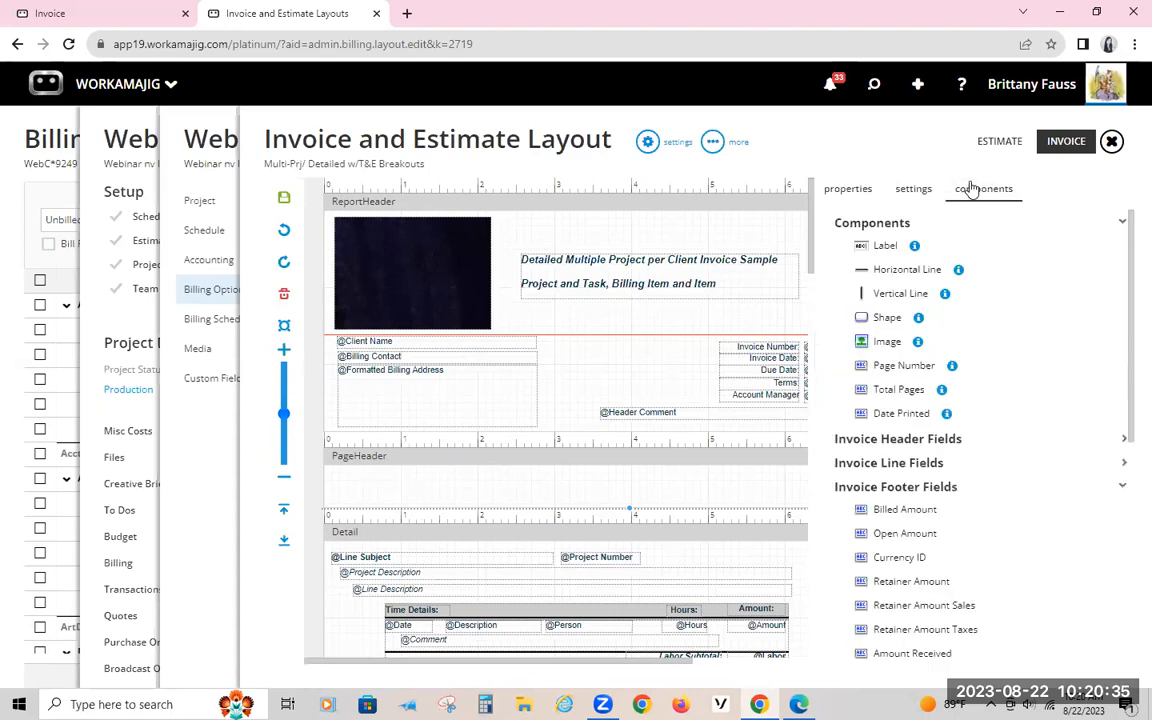
left_click_drag(900, 389, 370, 480)
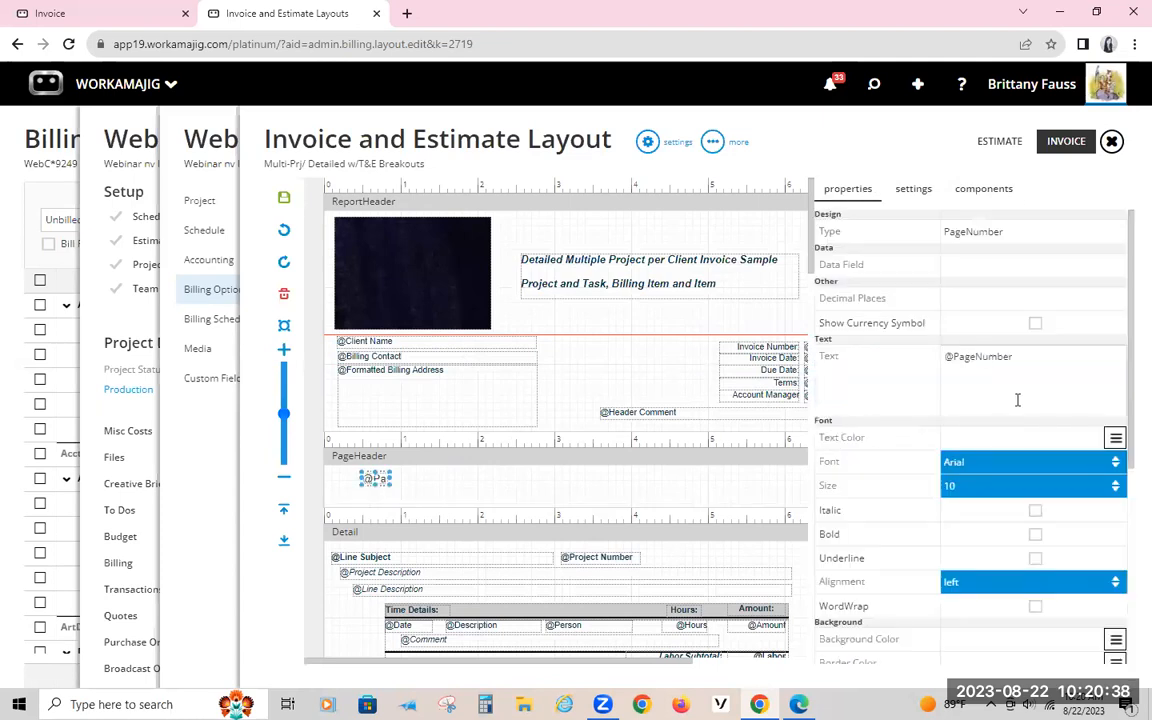
left_click(1003, 193)
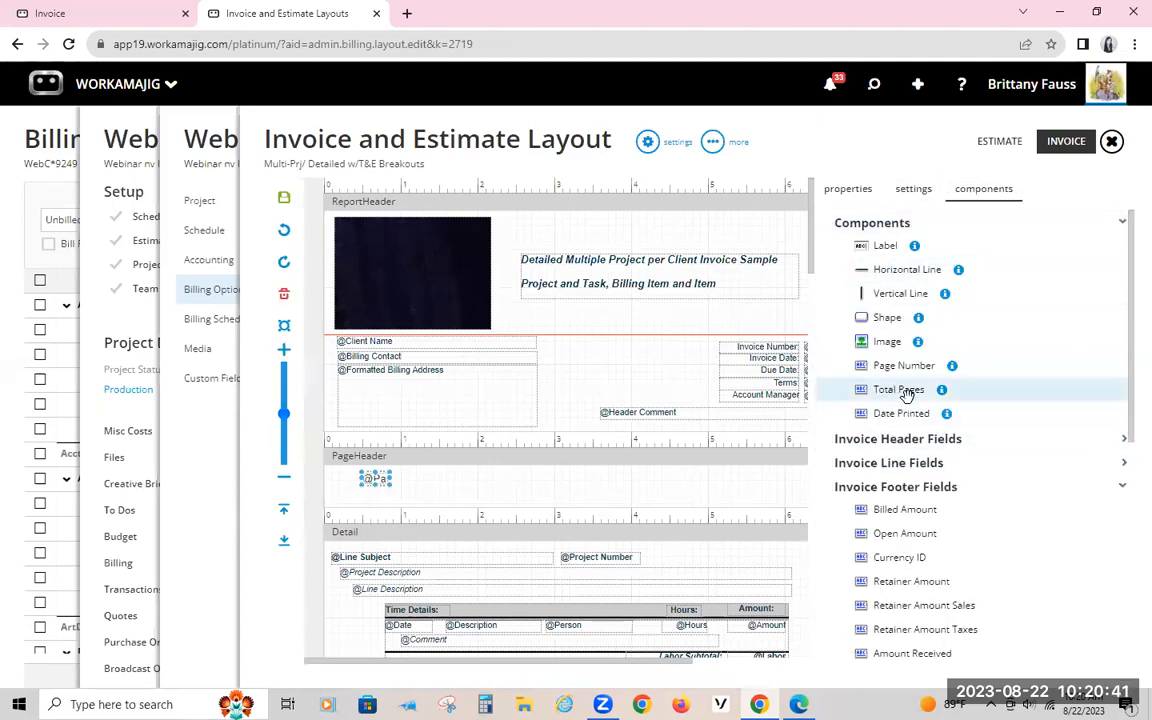
left_click_drag(906, 395, 435, 473)
Step: Widen the Page Number and Total Pages fields to fit their text and line them up side by side in the PageHeader
left_click(381, 482)
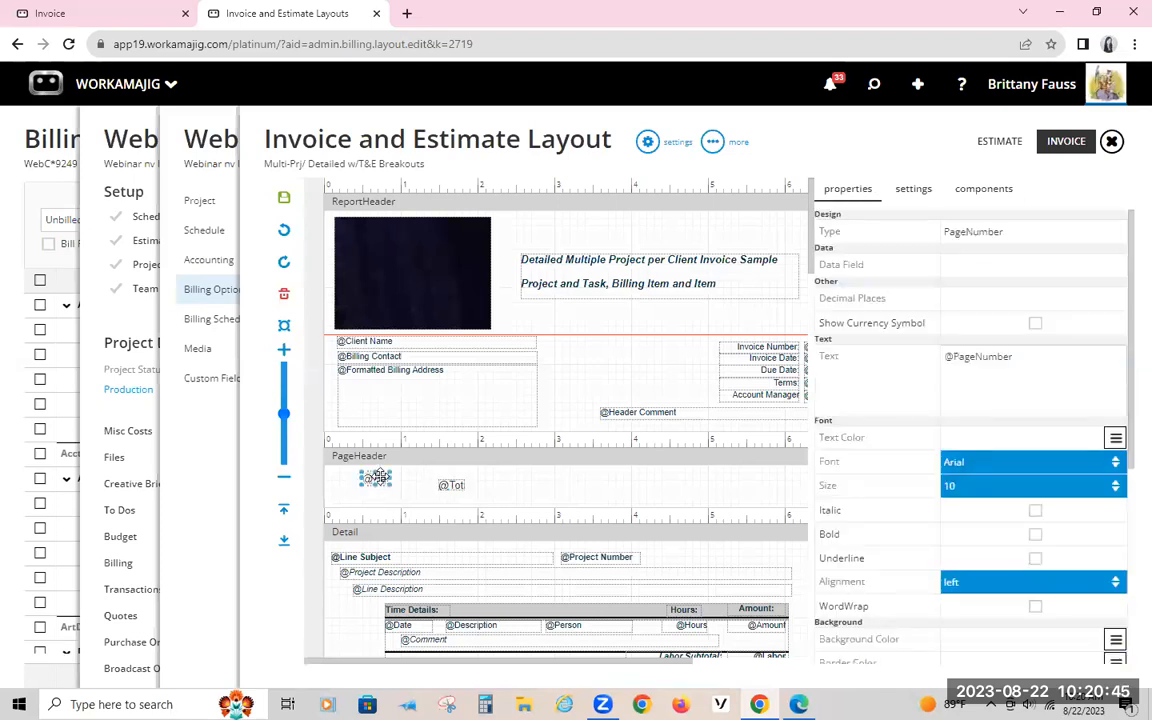
mouse_move(391, 480)
left_mouse_down()
mouse_move(474, 481)
mouse_move(370, 478)
left_mouse_up()
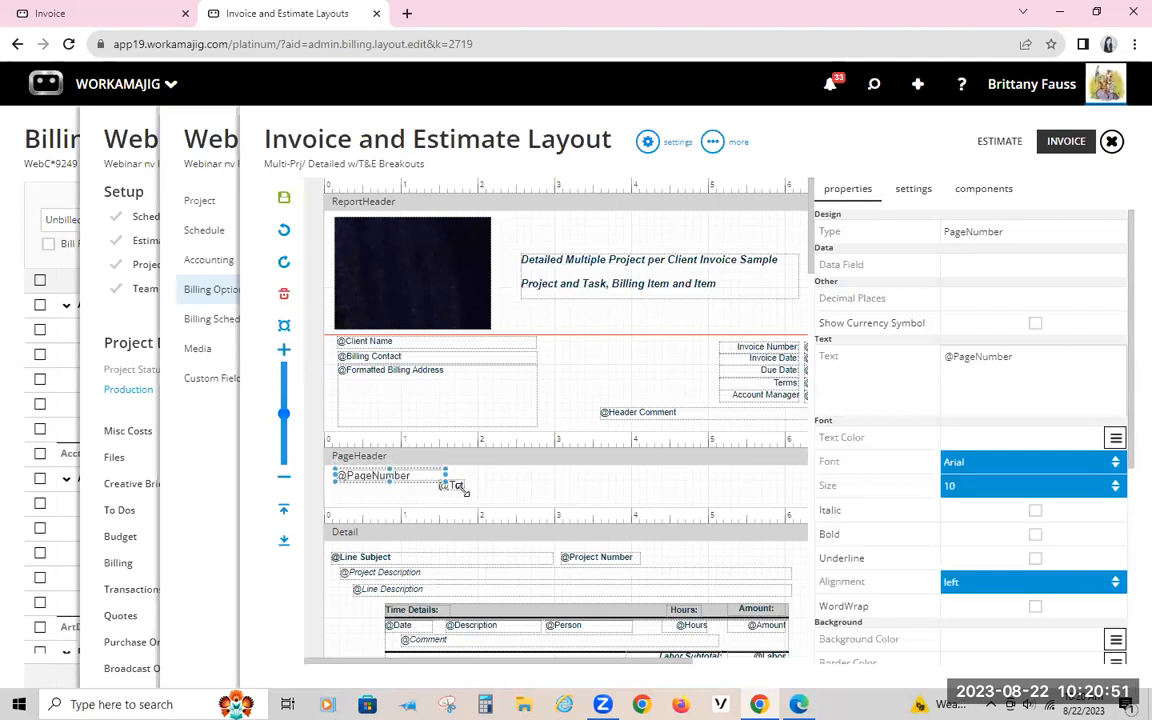
left_click(456, 484)
left_click_drag(456, 483, 498, 481)
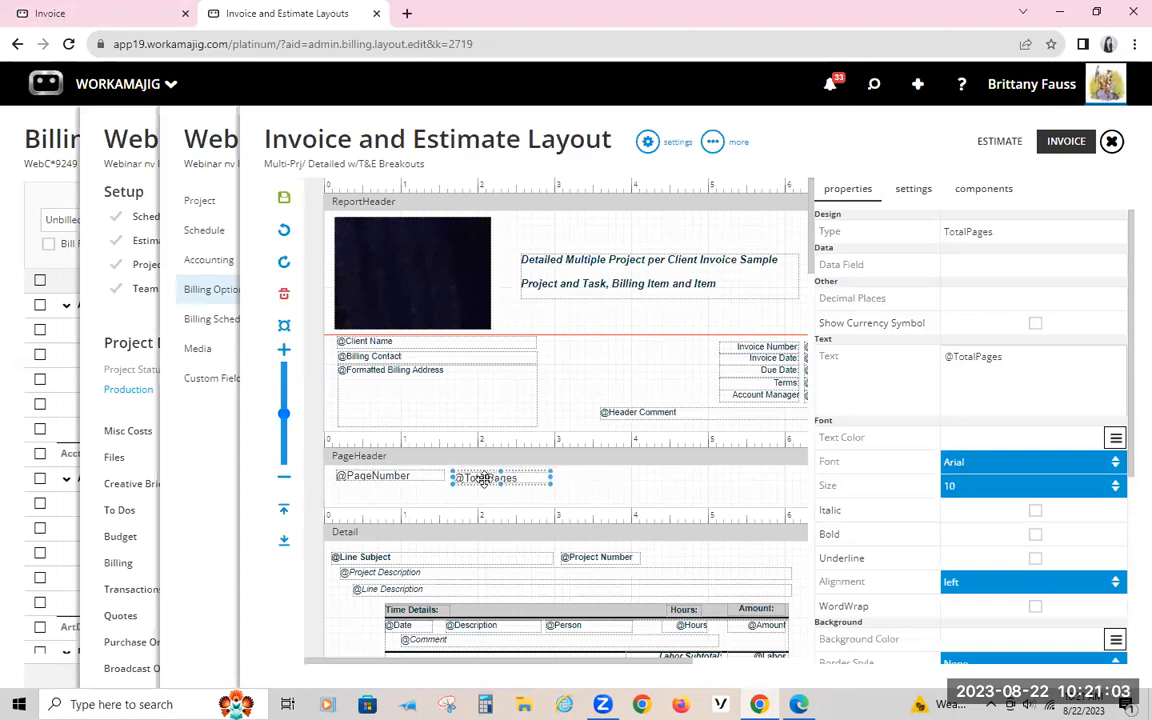
key("Left")
key("Left")
key("Up")
key("Up")
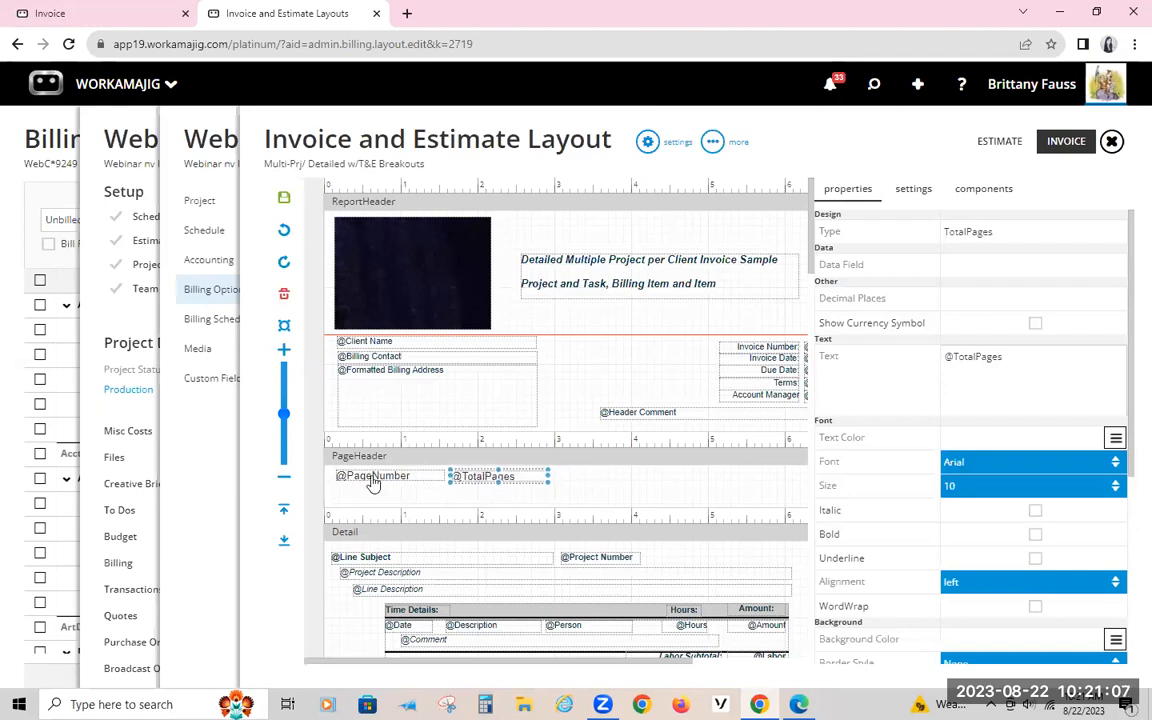
Step: Select the Page Number and Total Pages fields together, nudge them slightly within the PageHeader and align their left edges
left_click(612, 488)
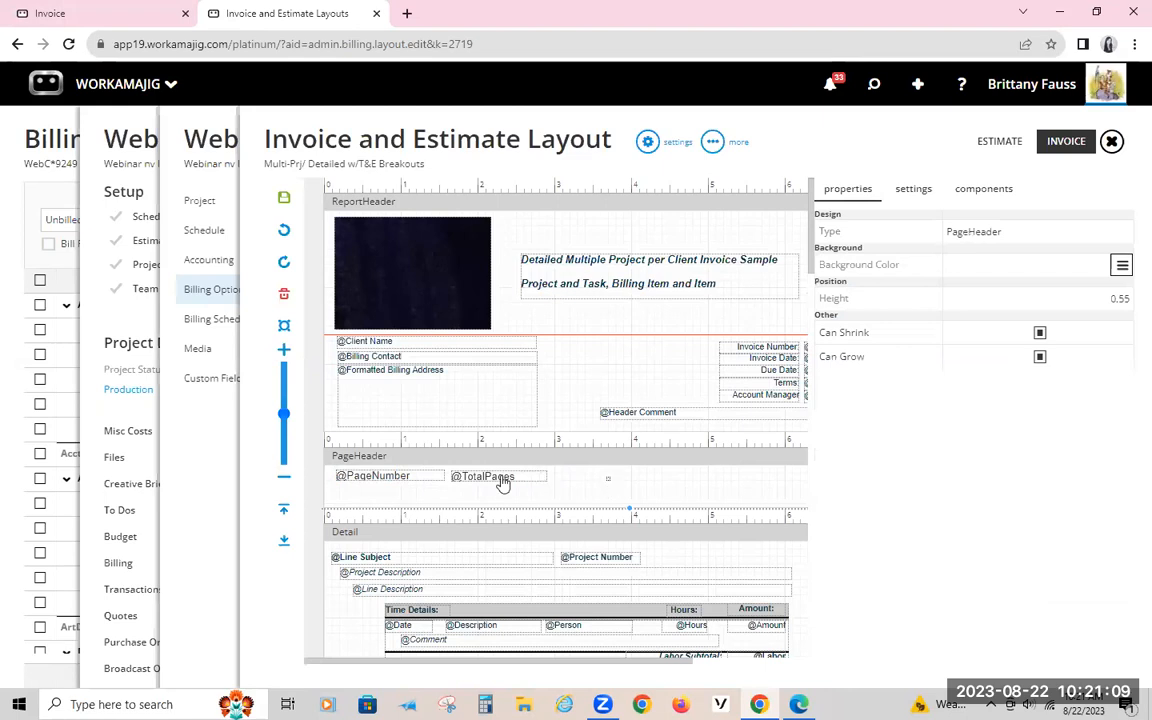
left_click(420, 477)
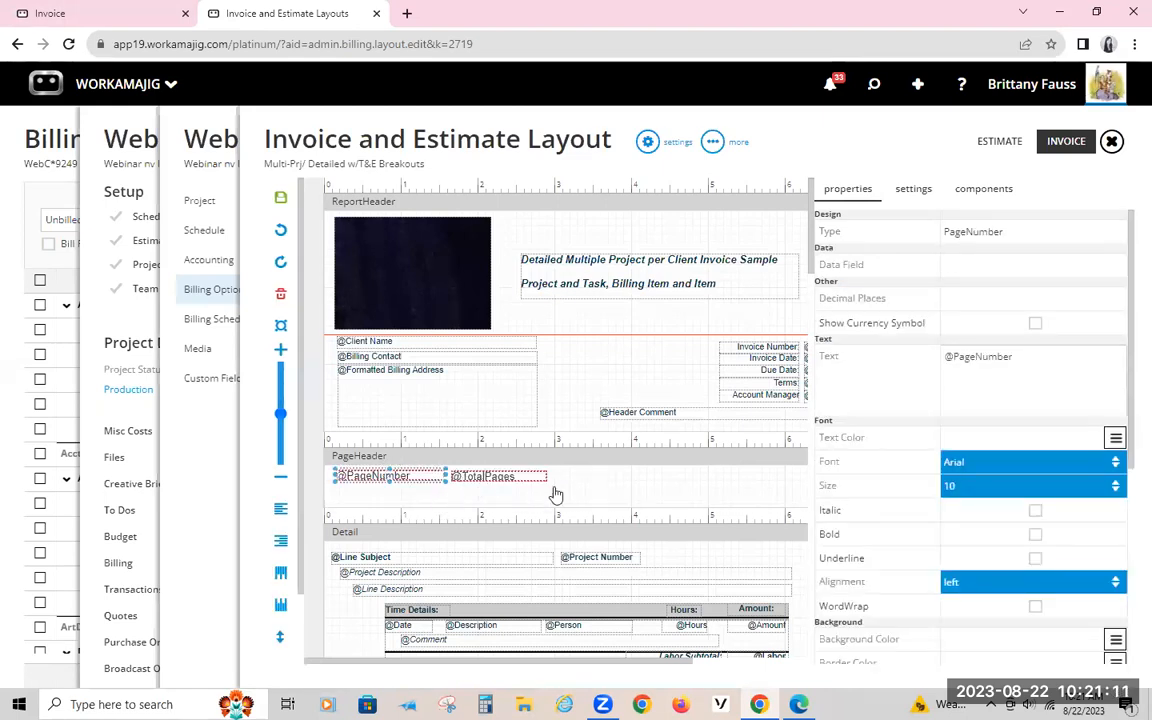
key("Right")
key("Right")
key("Right")
key("Right")
key("Right")
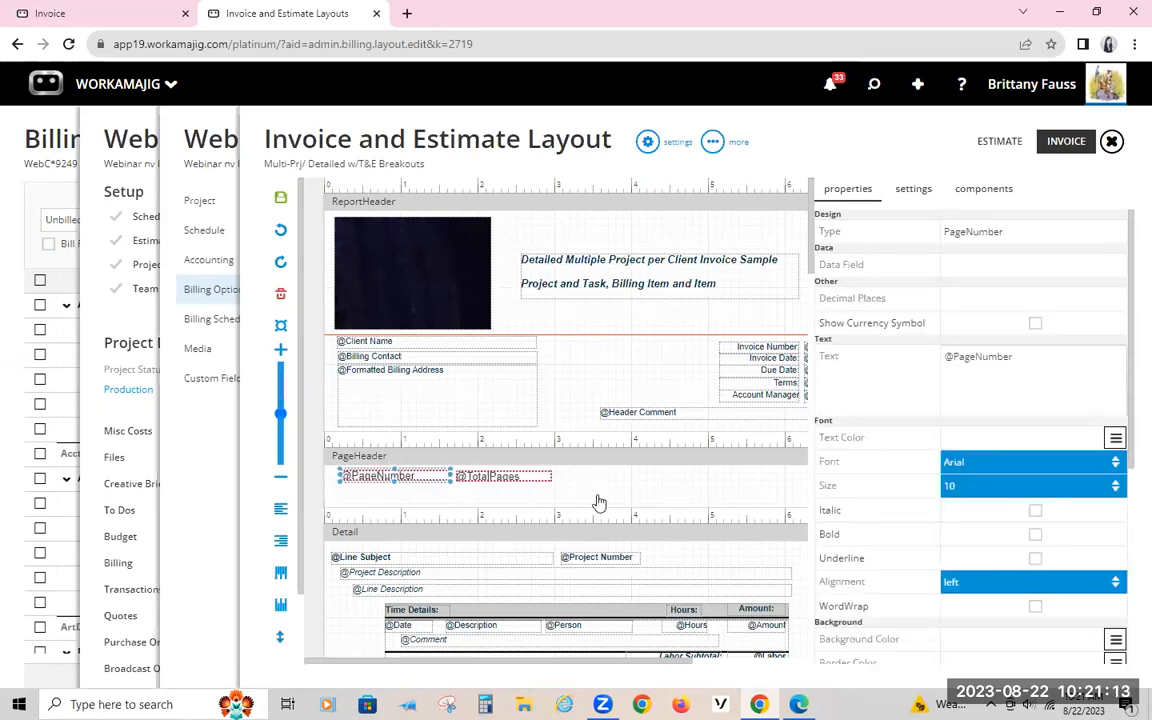
key("Up")
key("Up")
key("Up")
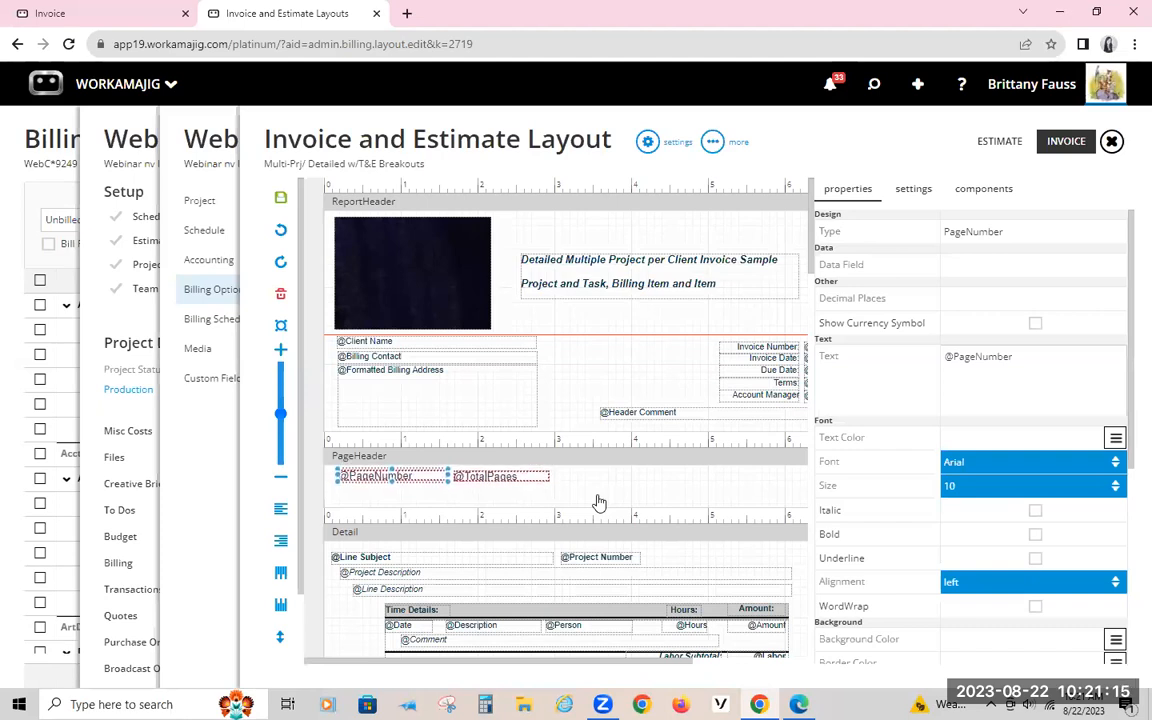
left_click(270, 512)
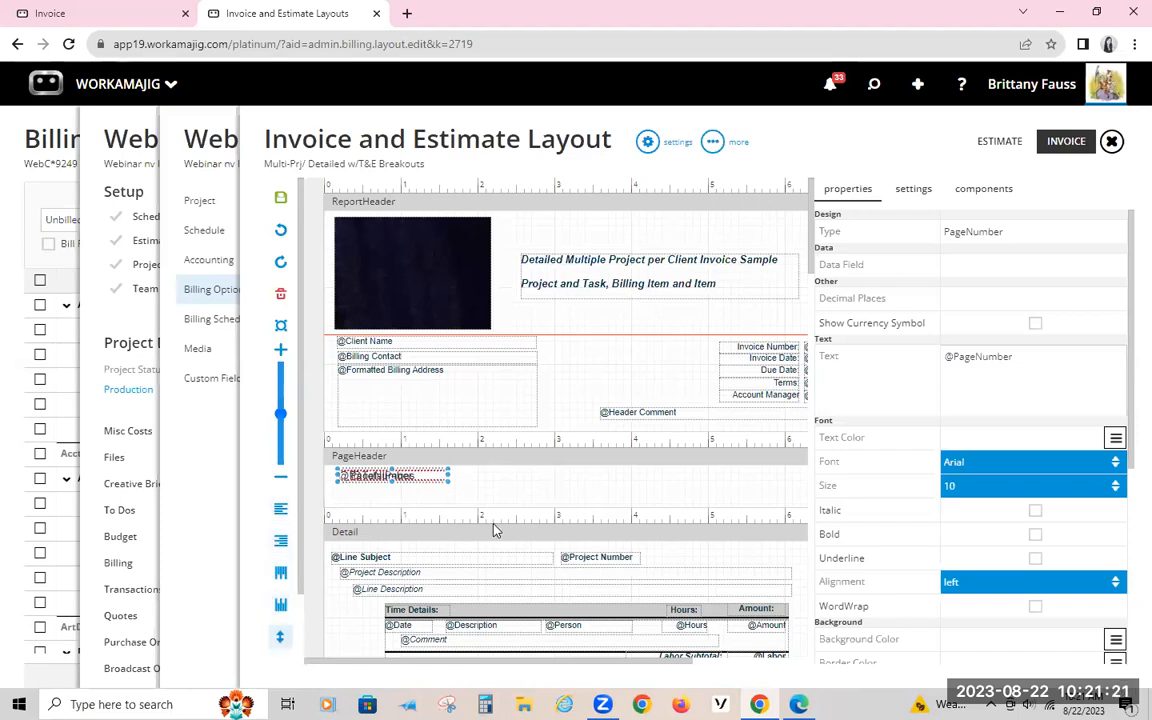
Step: Move the Total Pages field beside the Page Number field in the PageHeader, at about X 1.78, and review its properties
left_click(509, 471)
left_click(427, 476)
left_click_drag(427, 476, 525, 476)
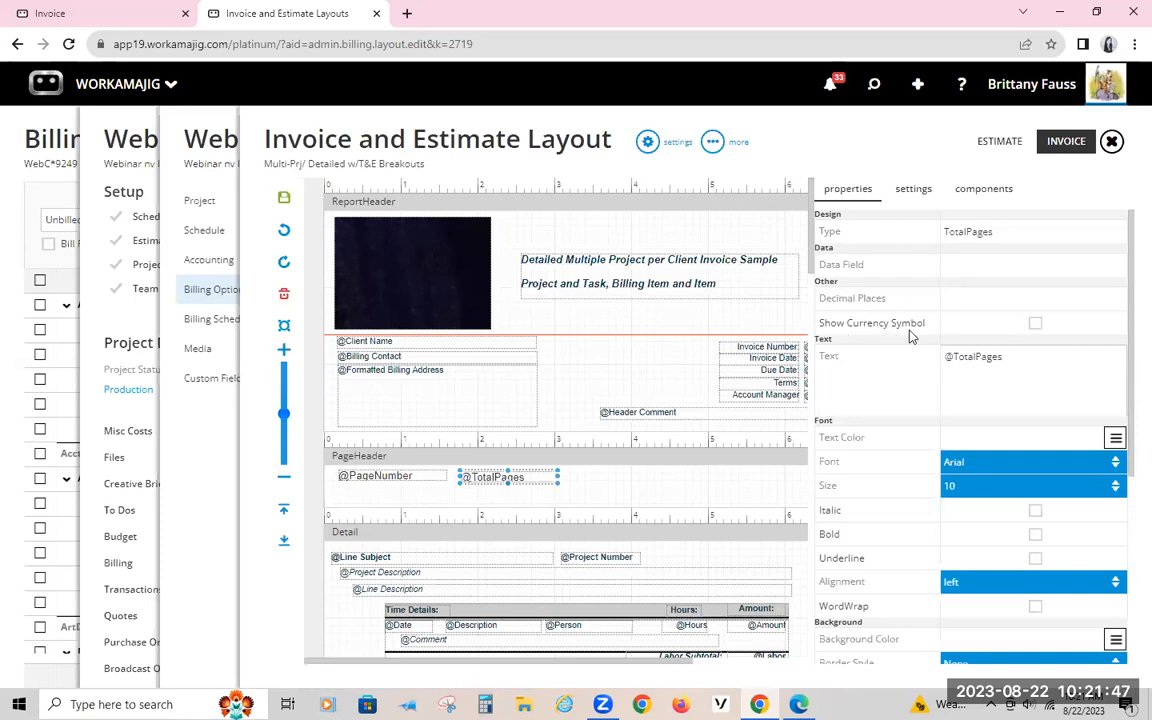
scroll(1000, 390, "down", 1)
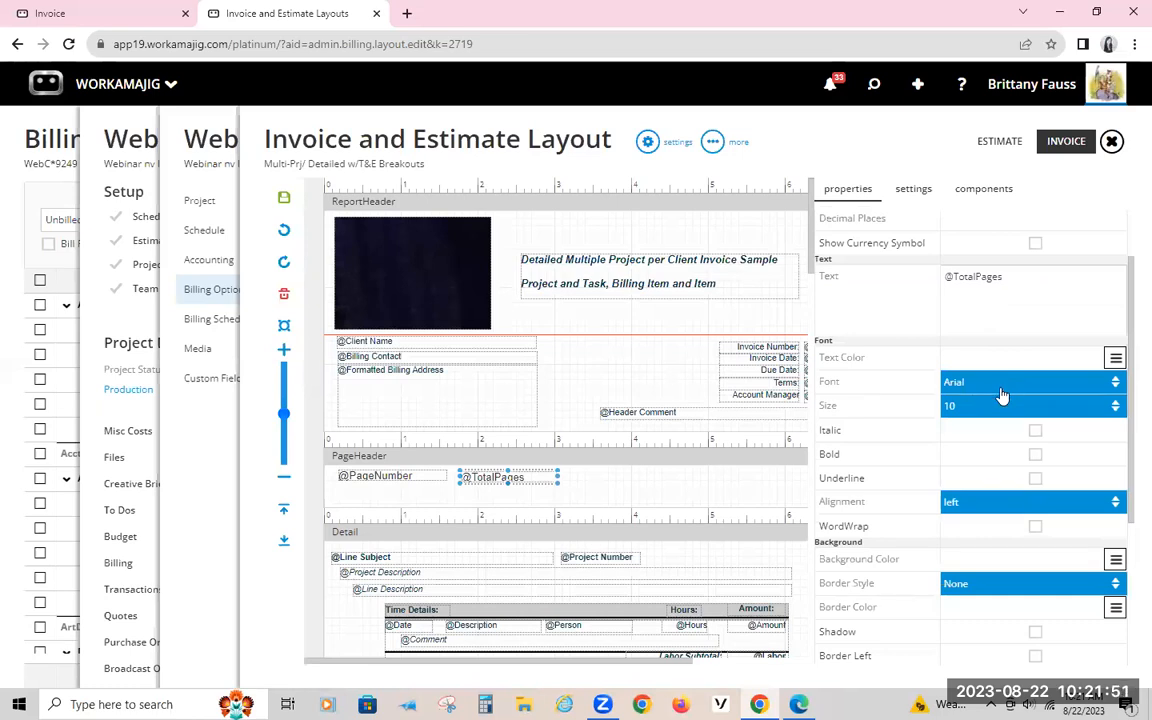
scroll(1041, 478, "down", 3)
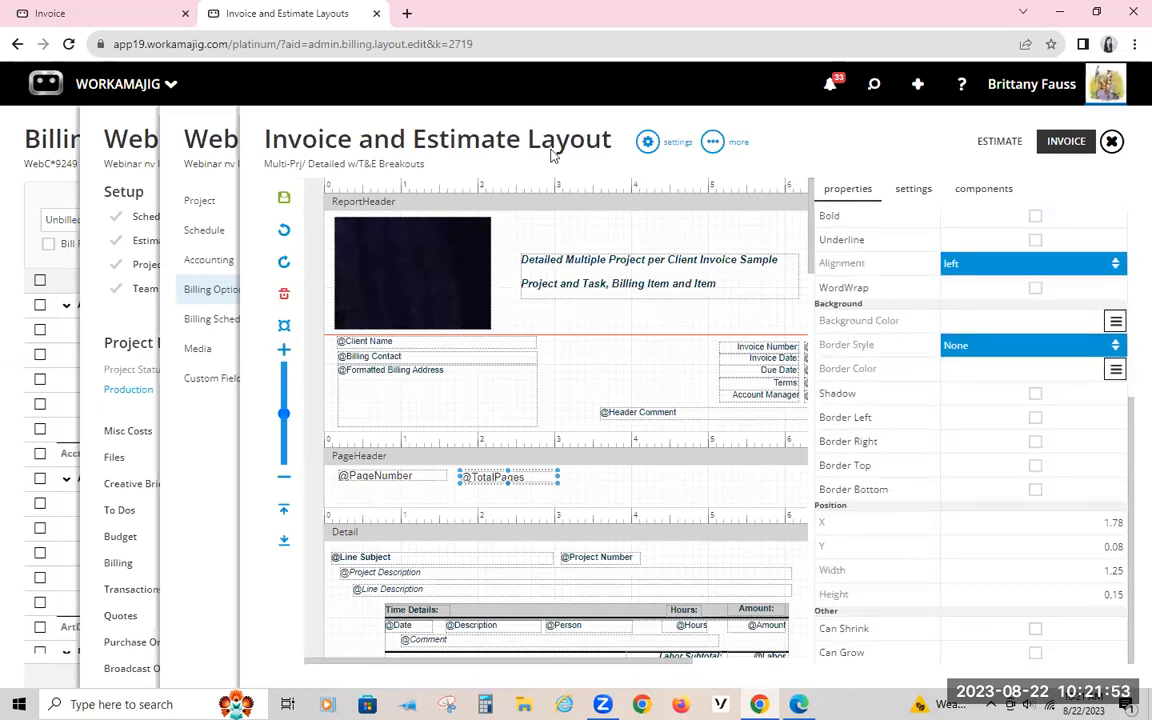
Step: Select the layout's Detail section and compare its fields with the lines on the printed invoice
left_click(610, 513)
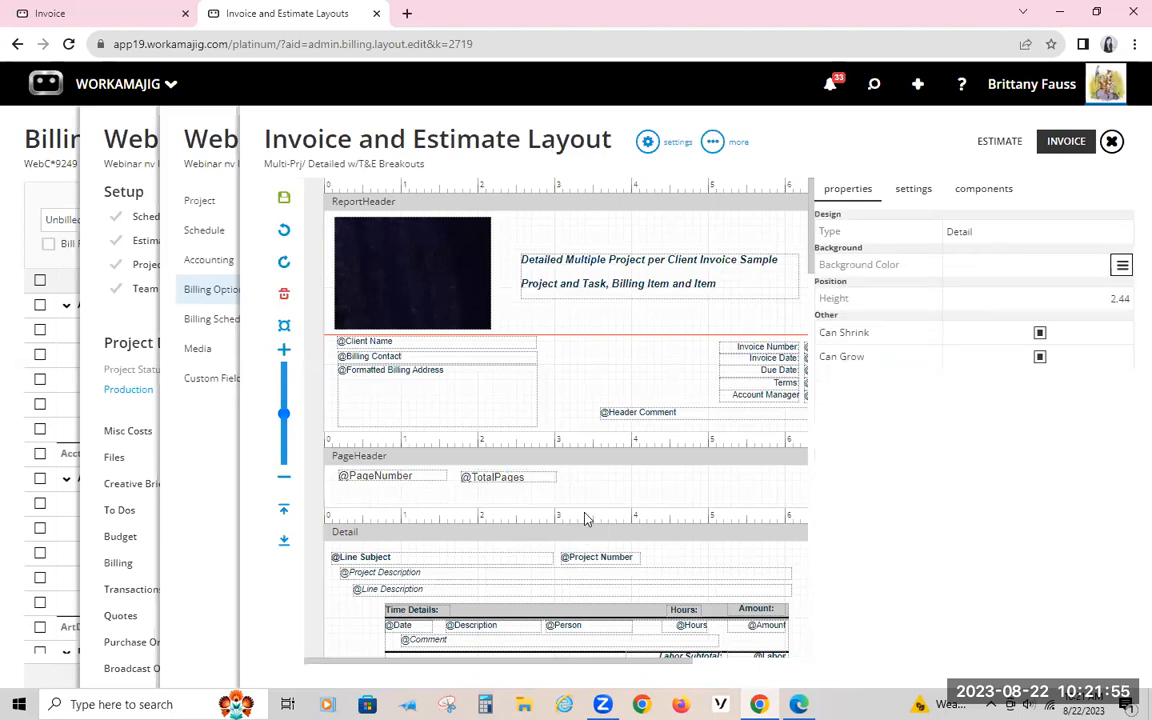
scroll(587, 518, "down", 2)
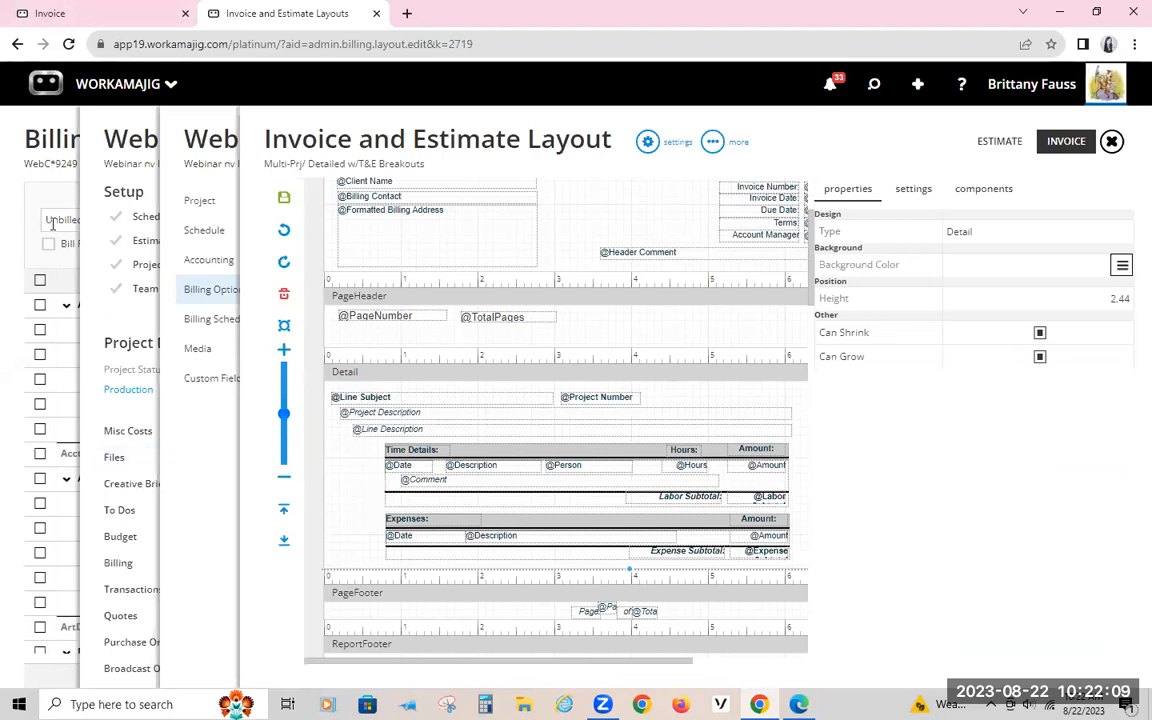
left_click(100, 13)
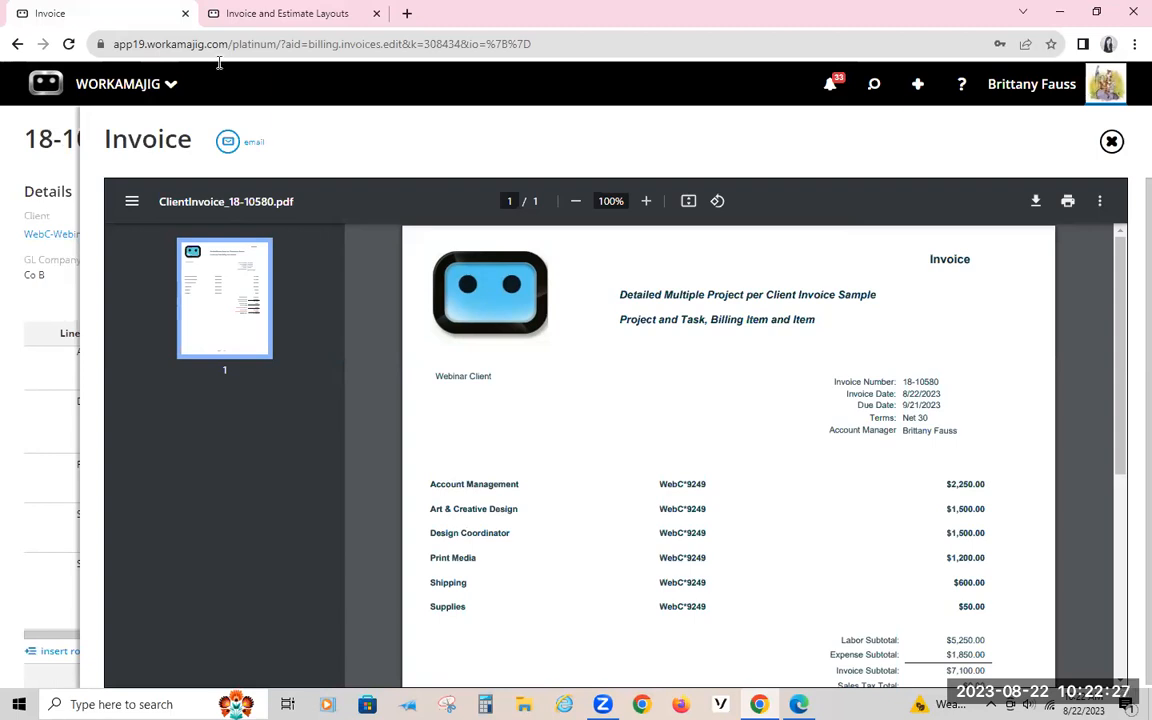
left_click(220, 13)
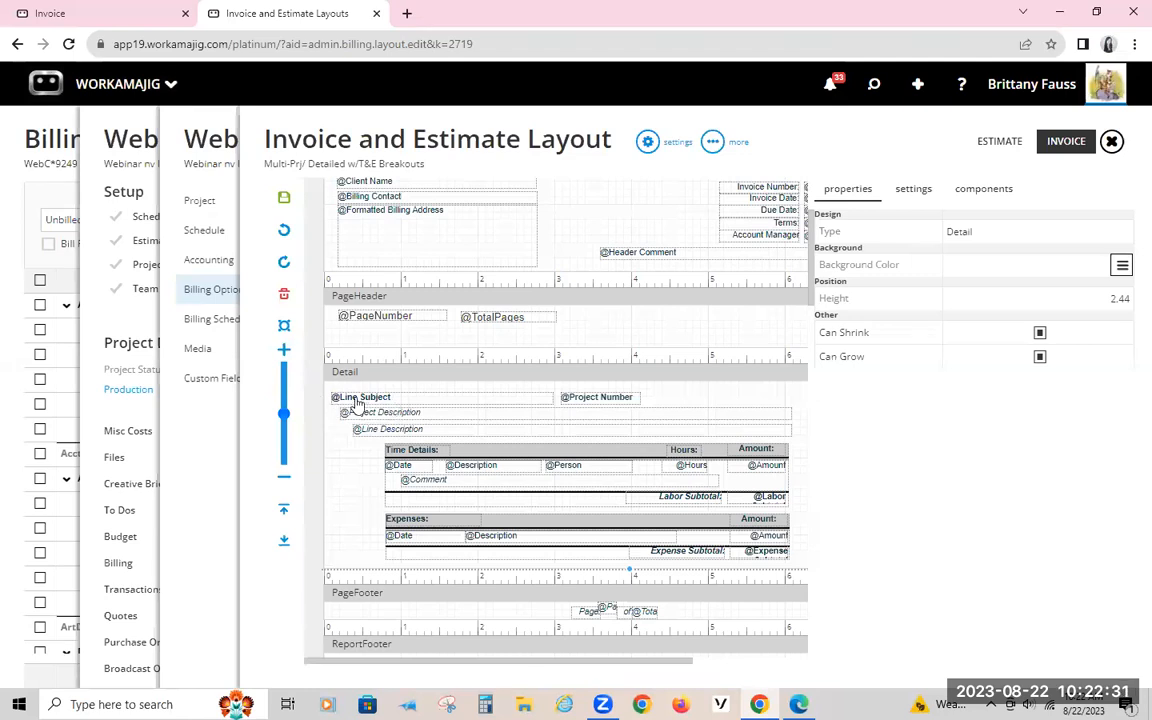
left_click(76, 12)
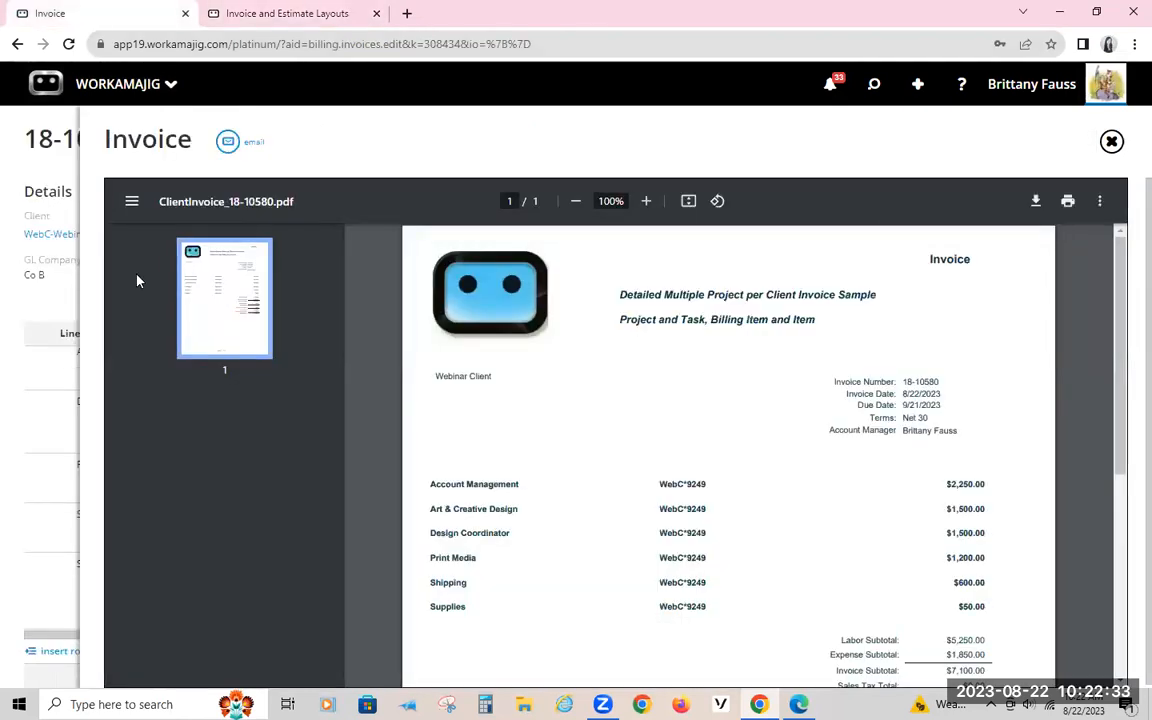
Step: Return to the invoice record and examine its line subjects, briefly expanding the Art & Creative Design line
left_click(33, 116)
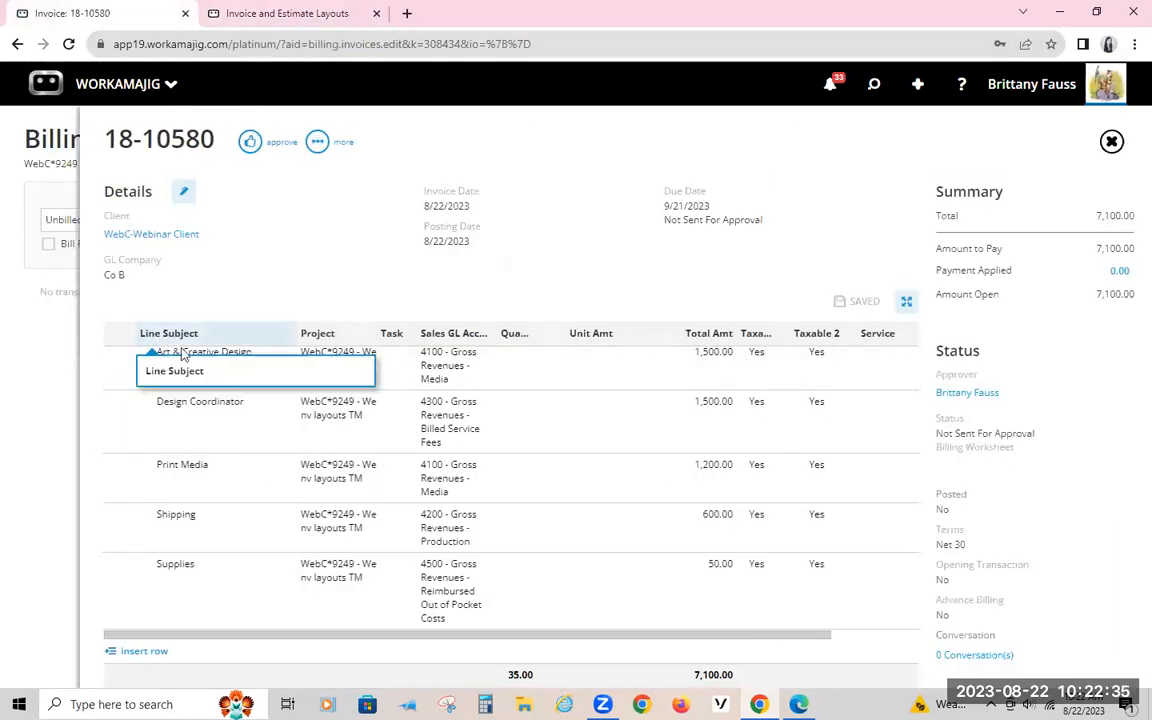
left_click(200, 380)
scroll(193, 416, "down", 1)
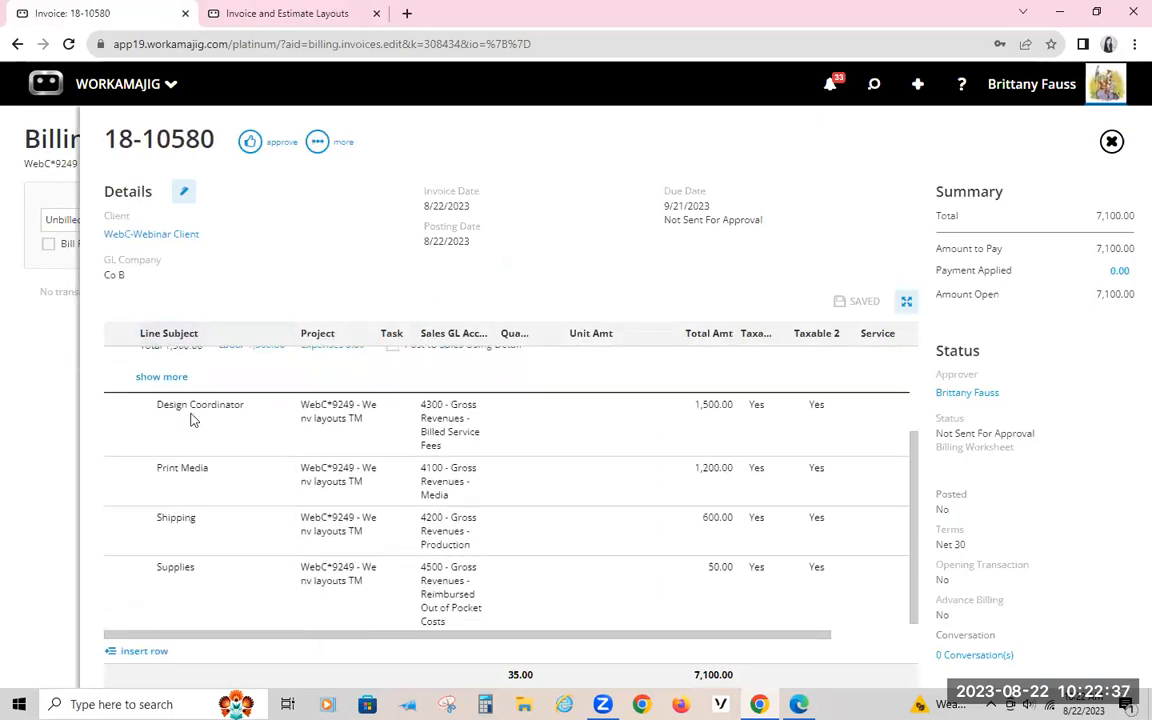
scroll(238, 487, "up", 2)
left_click(257, 289)
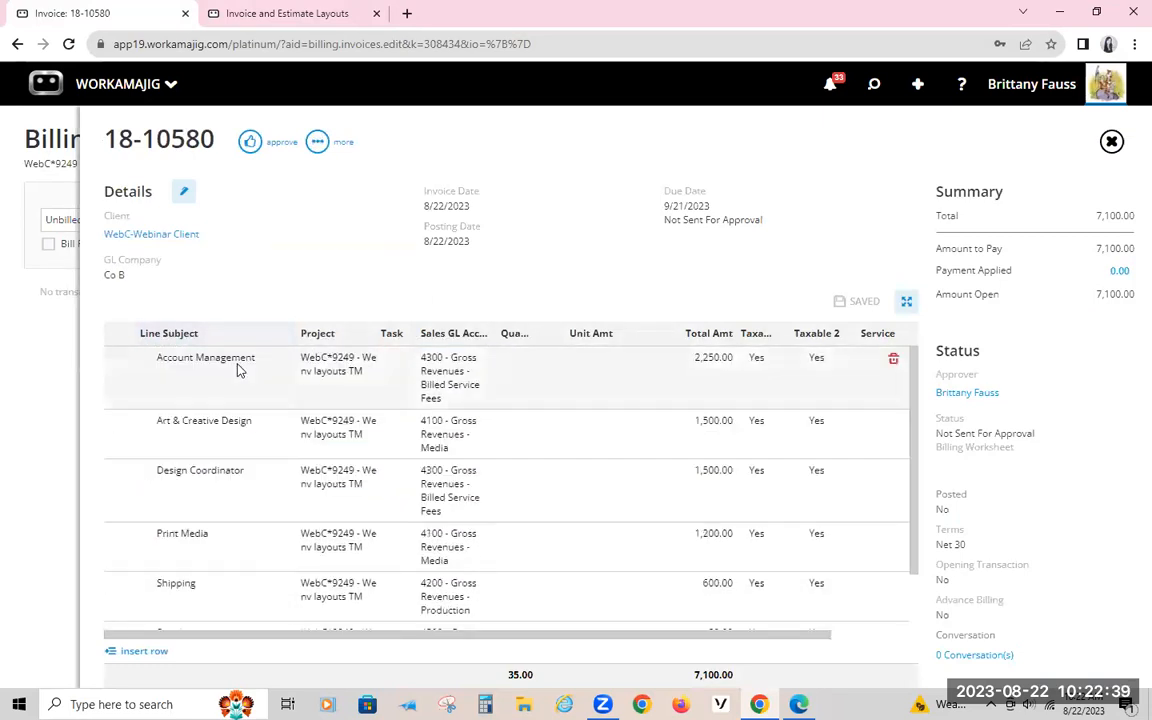
Step: Compare the layout's line description fields with the invoice record and reopen the printed invoice
left_click(225, 12)
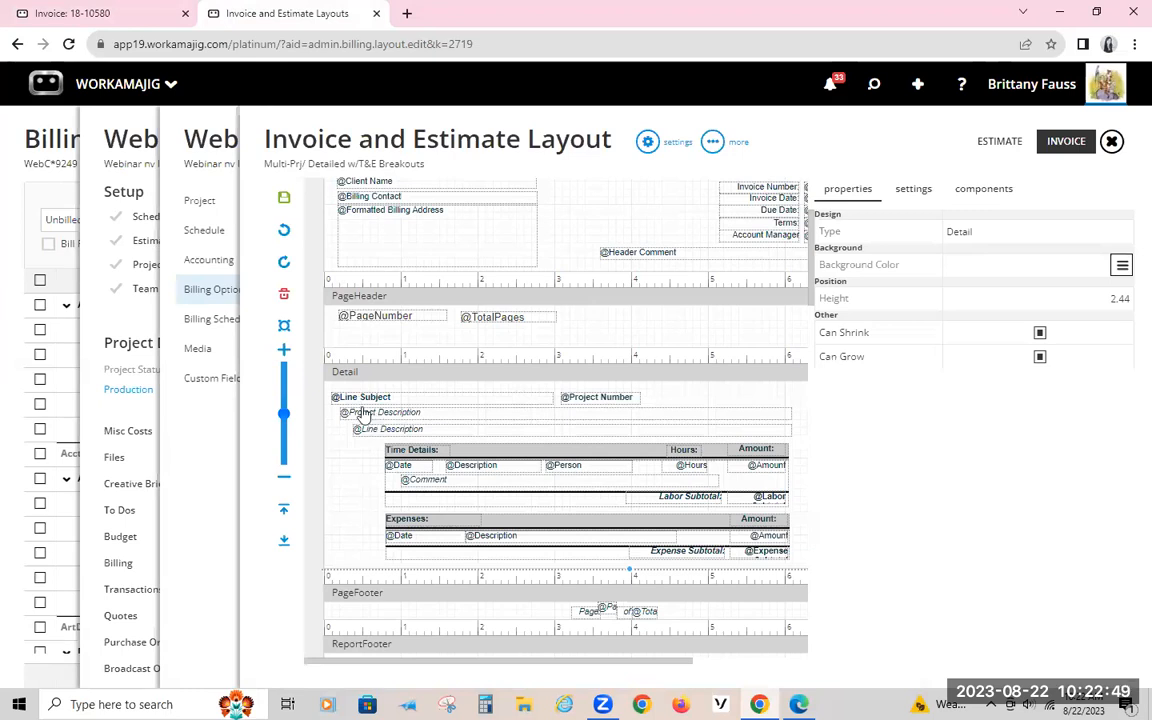
left_click(145, 13)
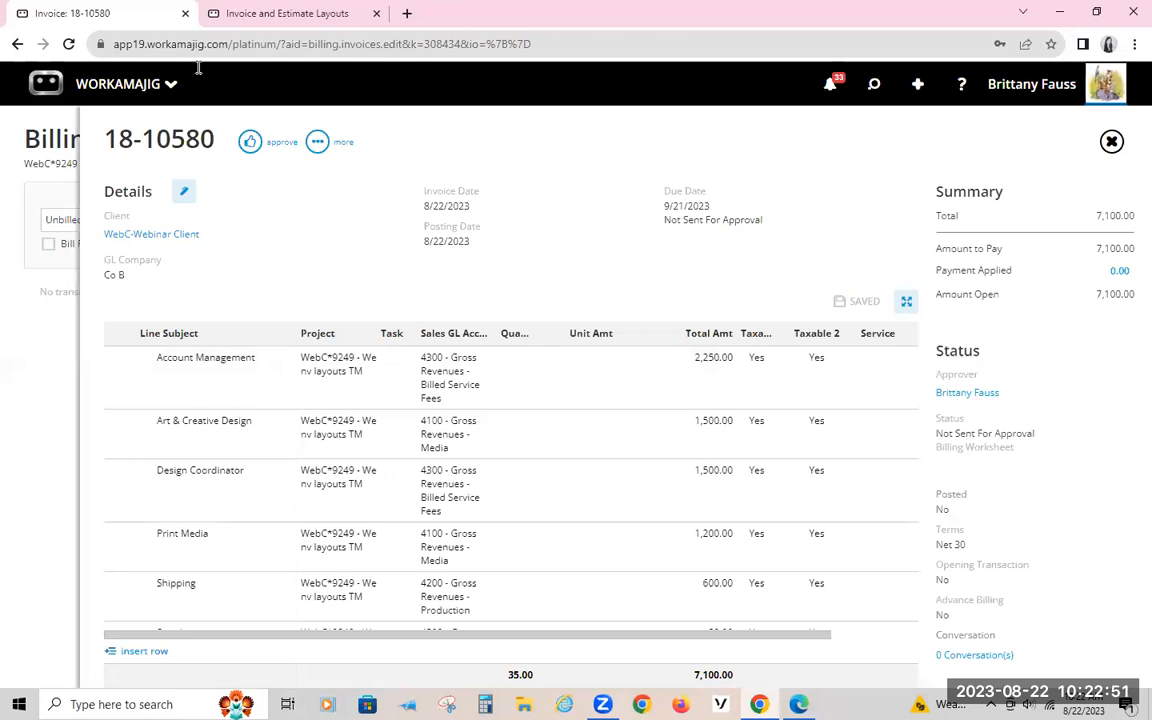
left_click(237, 14)
left_click(149, 14)
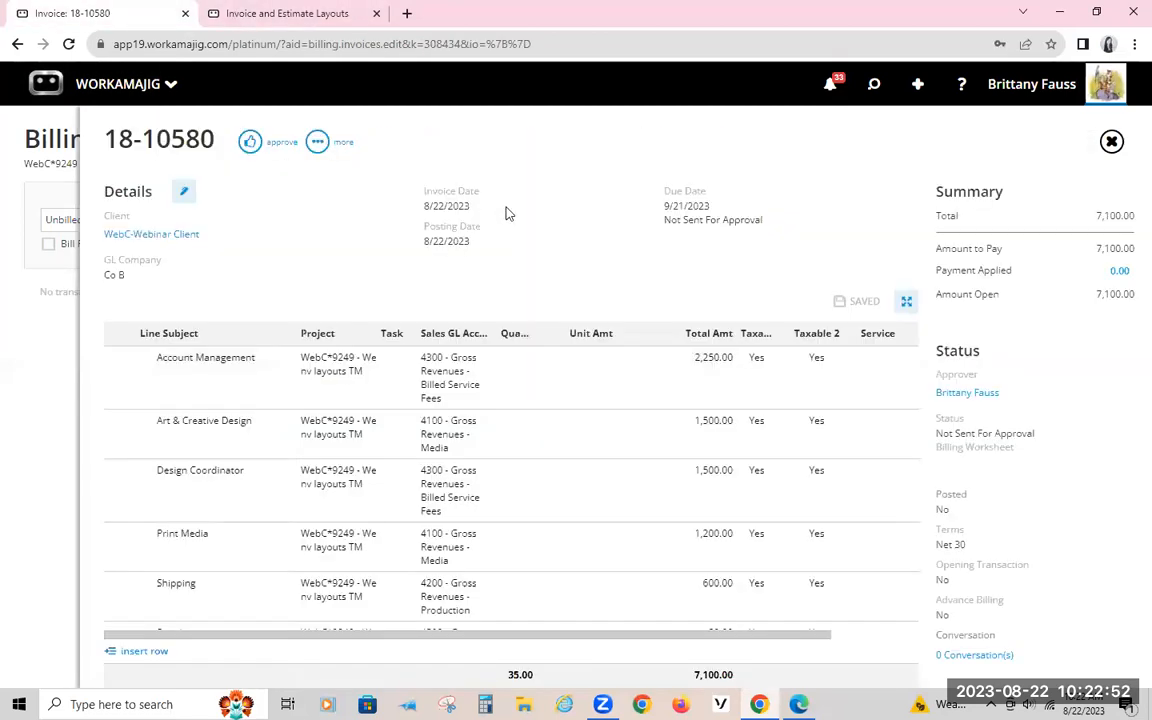
left_click(316, 142)
left_click(234, 317)
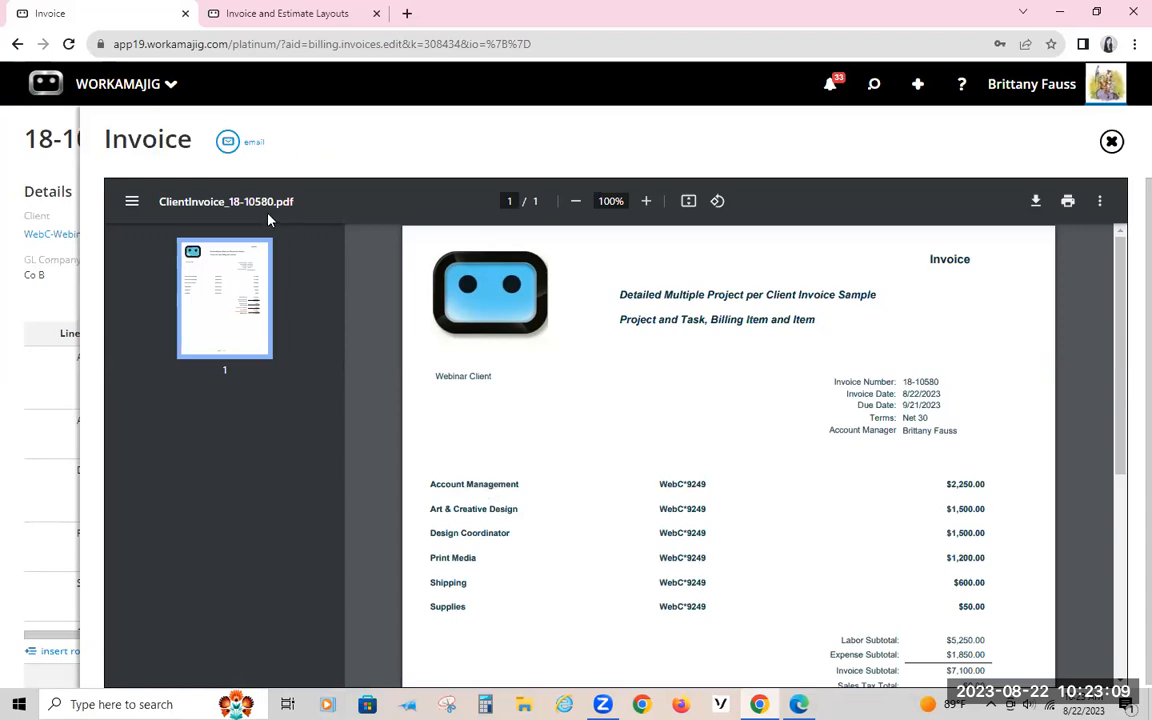
Step: Check the layout sections against the printed invoice, examining its title text and project lines
left_click(226, 14)
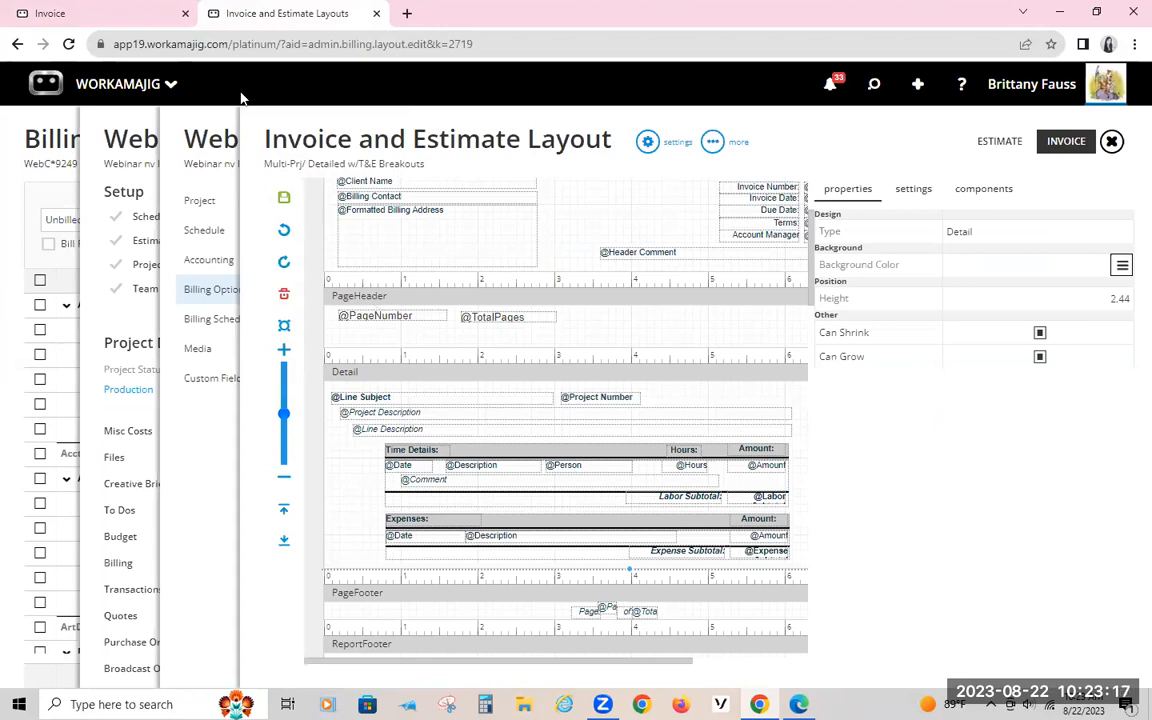
left_click(90, 12)
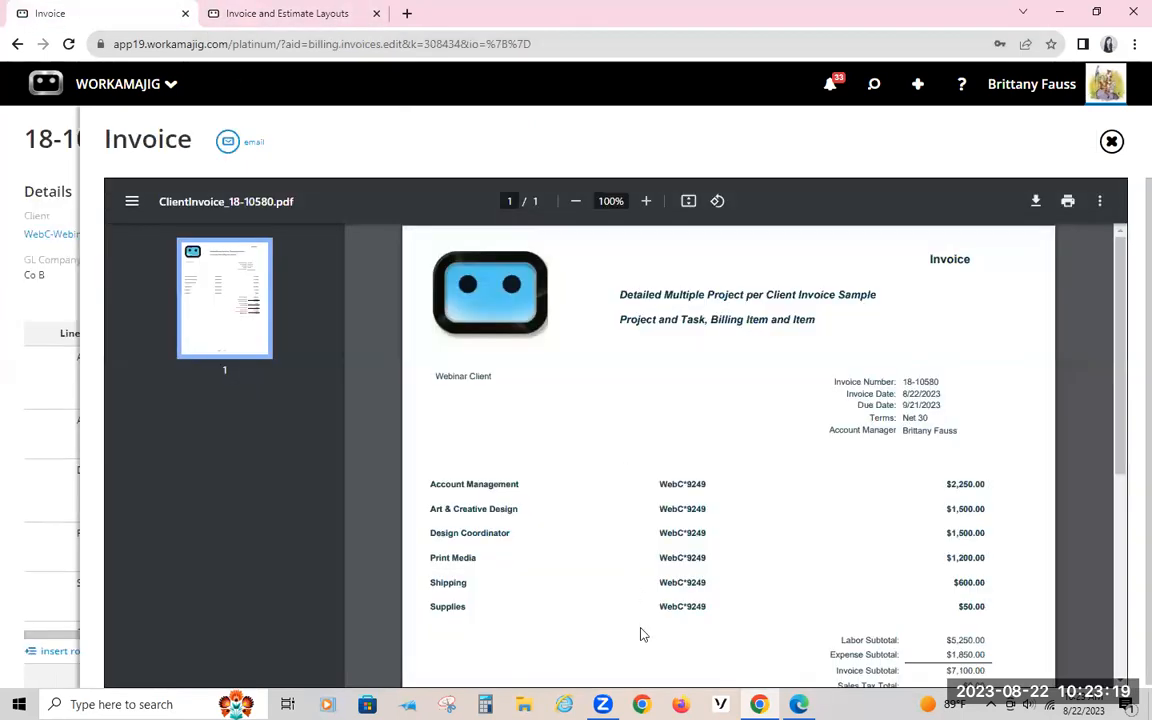
left_click_drag(681, 648, 715, 488)
left_click_drag(628, 298, 897, 305)
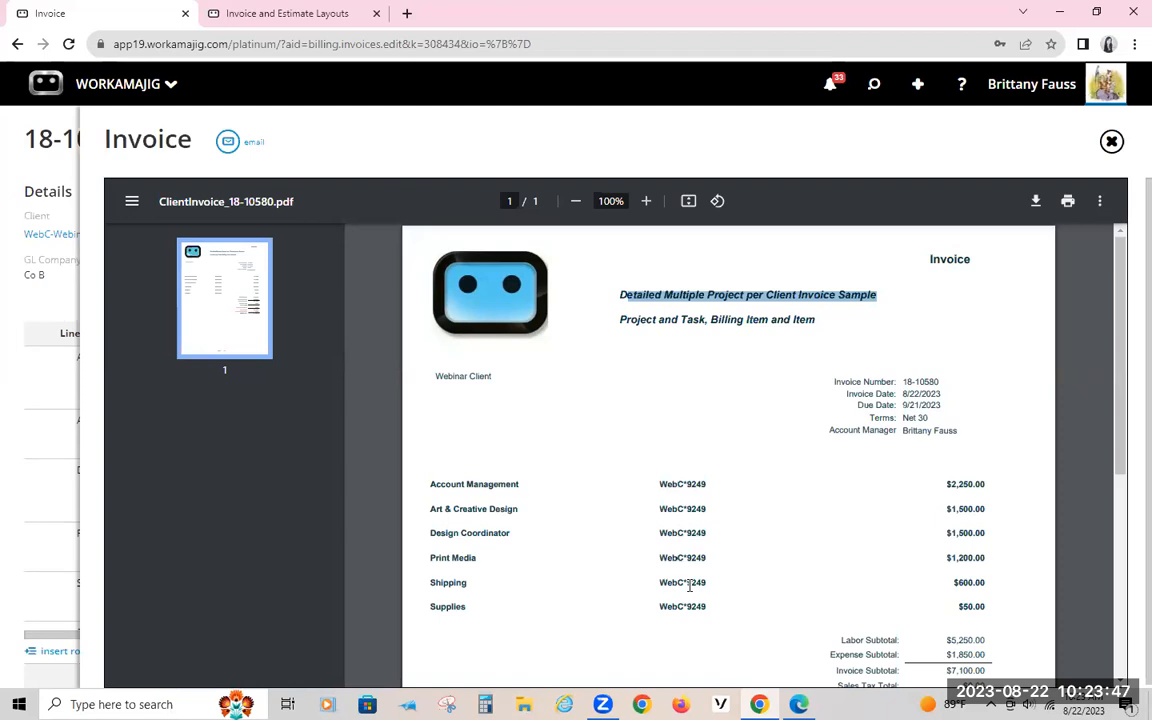
left_click(635, 398)
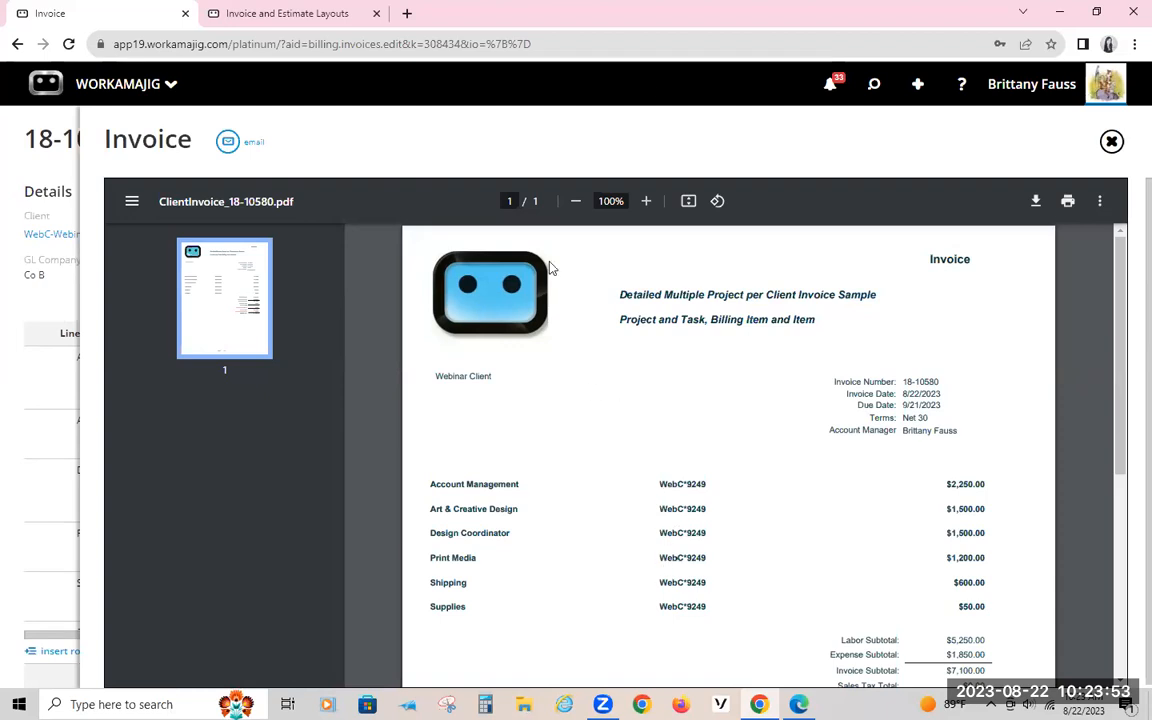
Step: In the invoice layout, shrink the PageHeader section to a height of about 0.23 and enlarge the Detail section to about 3.50
left_click(215, 10)
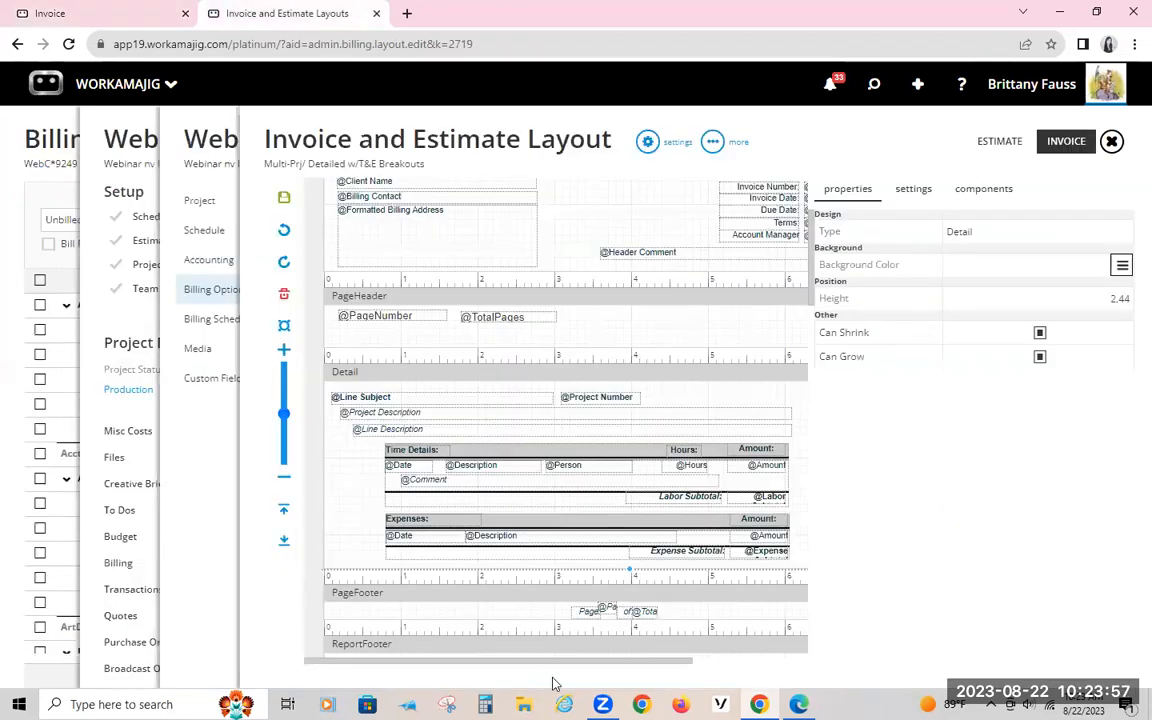
left_click_drag(555, 661, 507, 663)
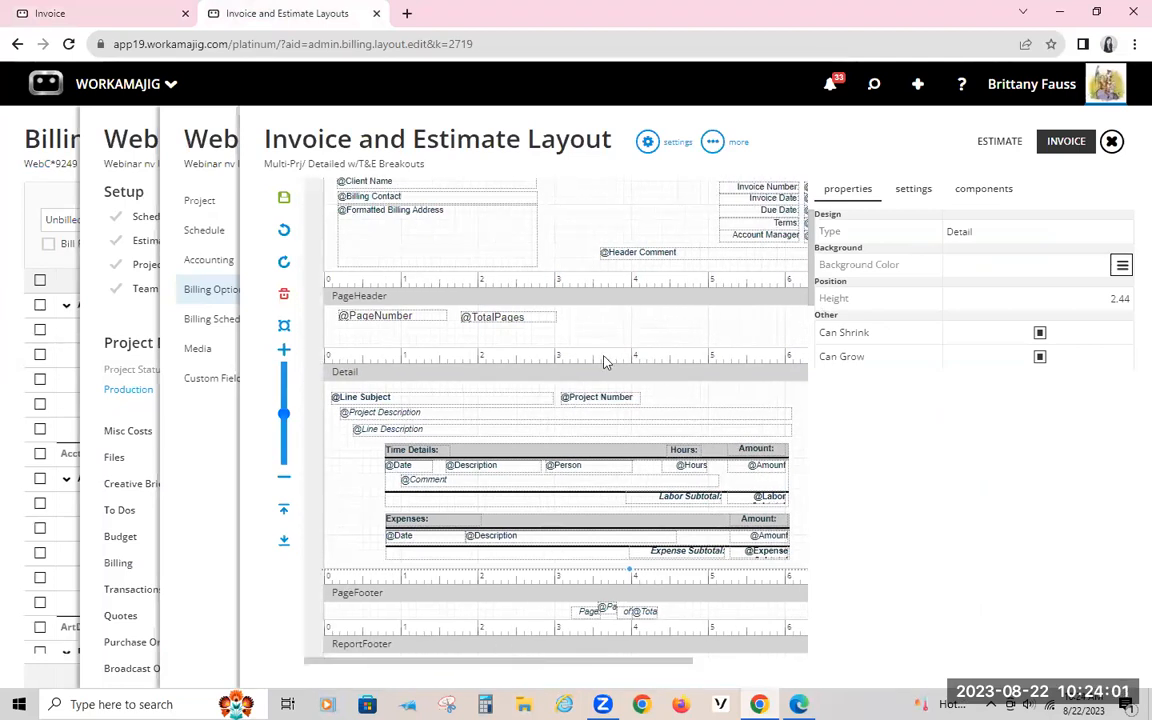
left_click(632, 353)
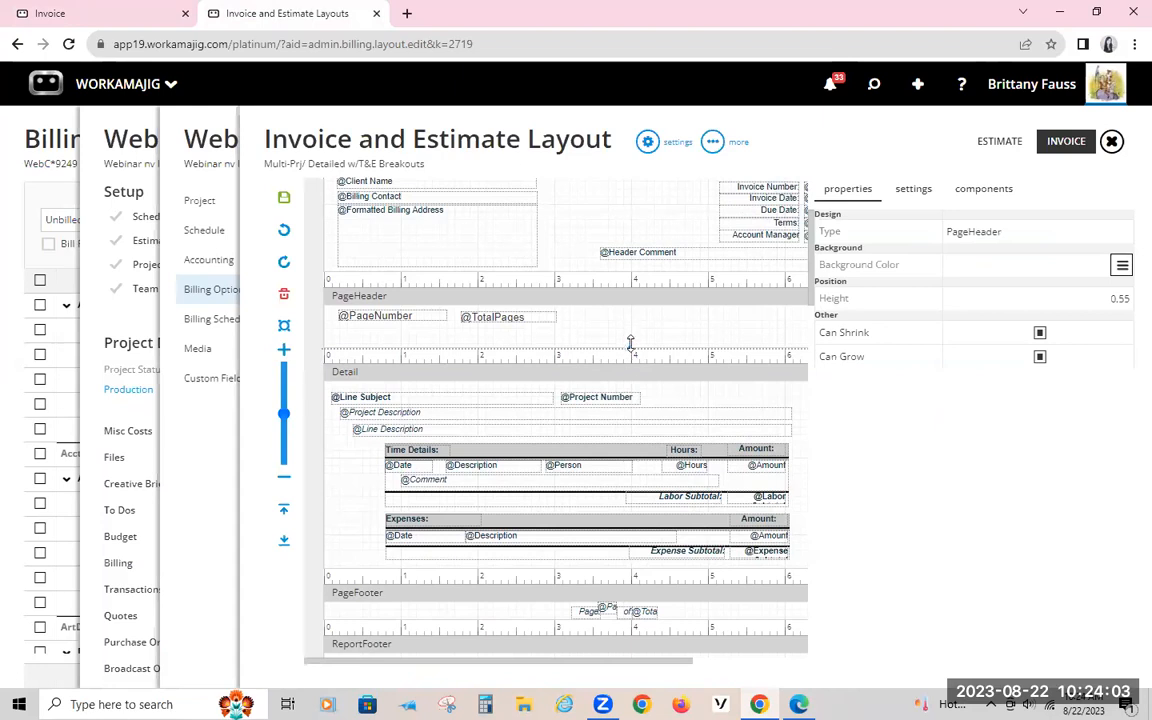
left_click_drag(630, 336, 630, 315)
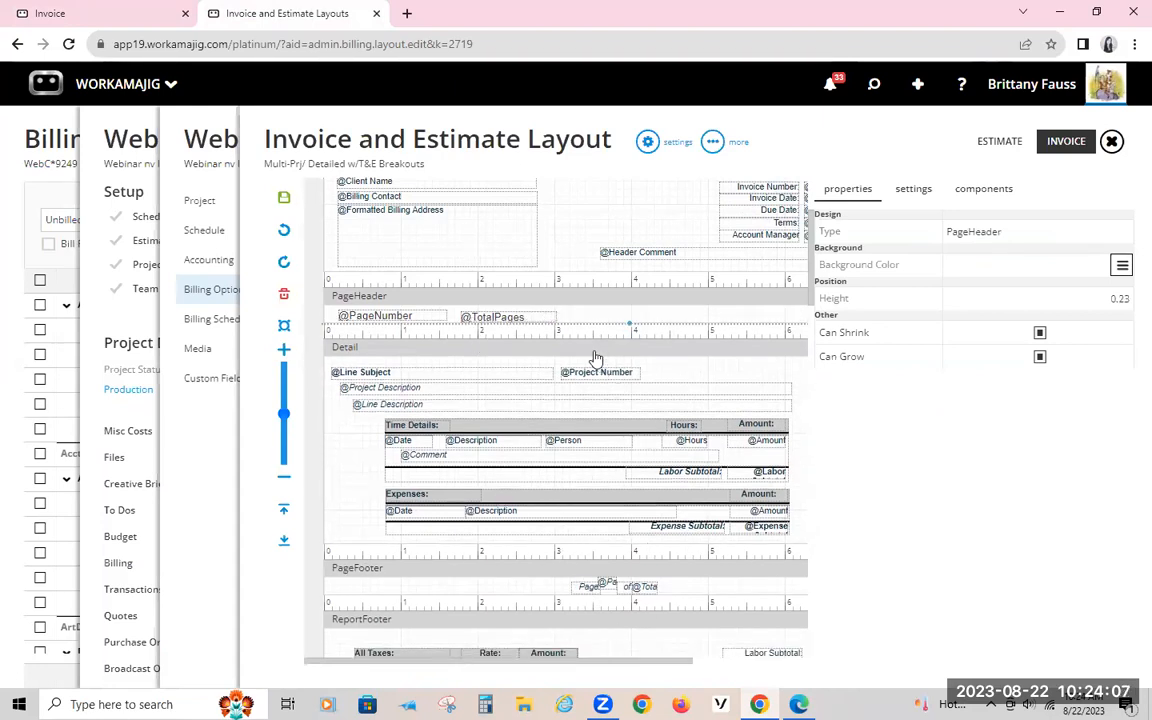
left_click(560, 500)
left_click_drag(629, 547, 638, 632)
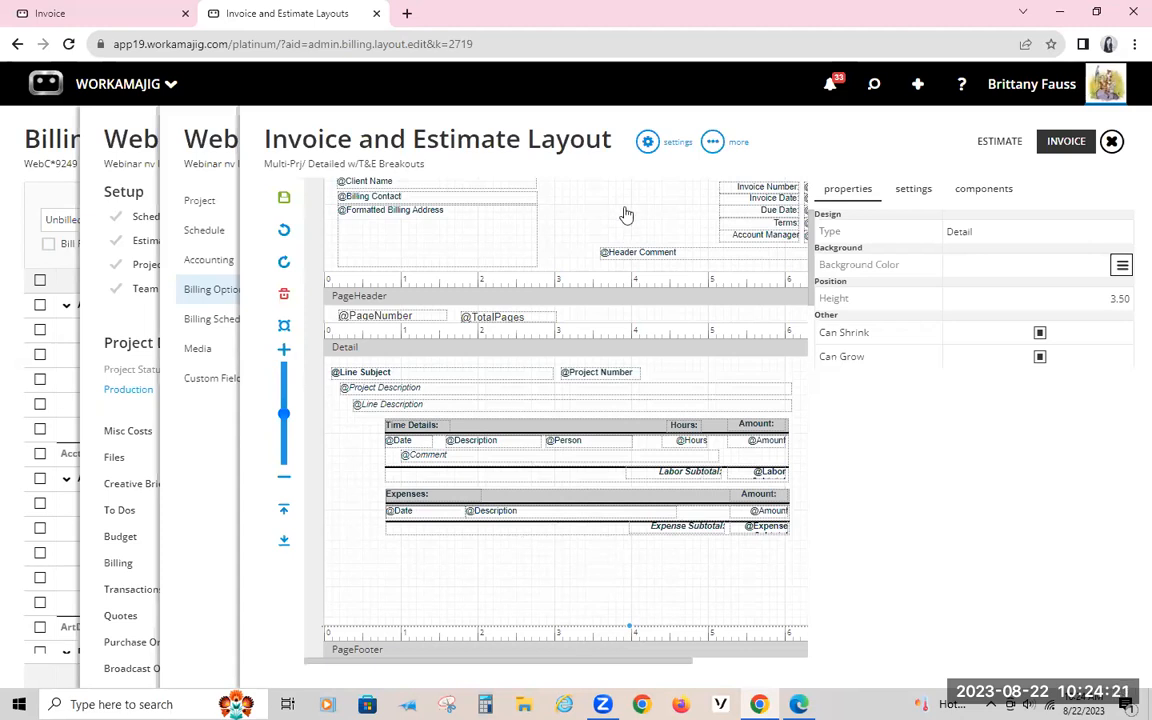
Step: Open the layout's settings and review its name and the available Task Detail and Line Format options
left_click(649, 143)
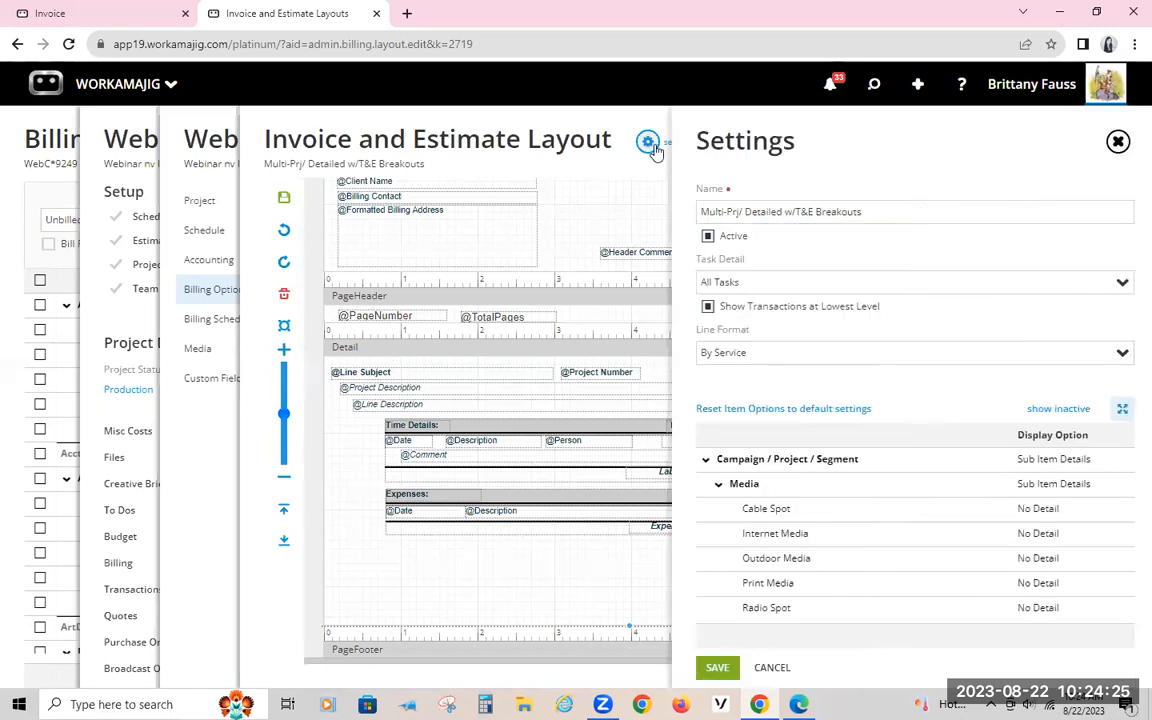
left_click_drag(879, 212, 676, 221)
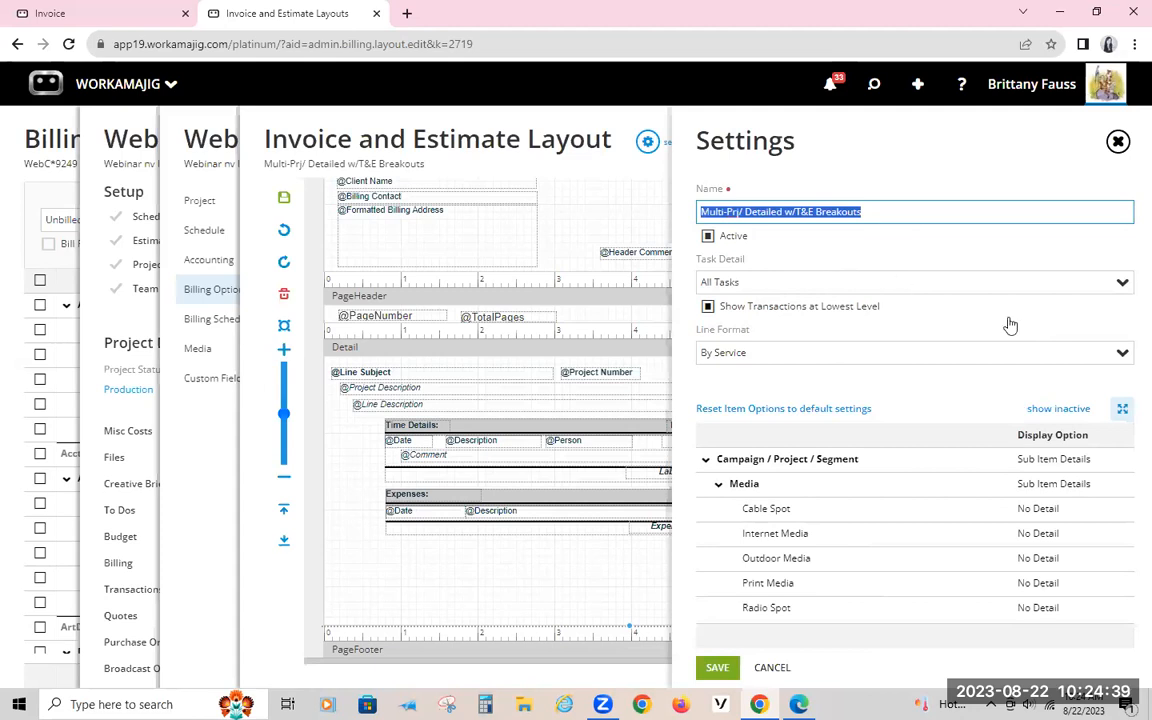
left_click(1122, 284)
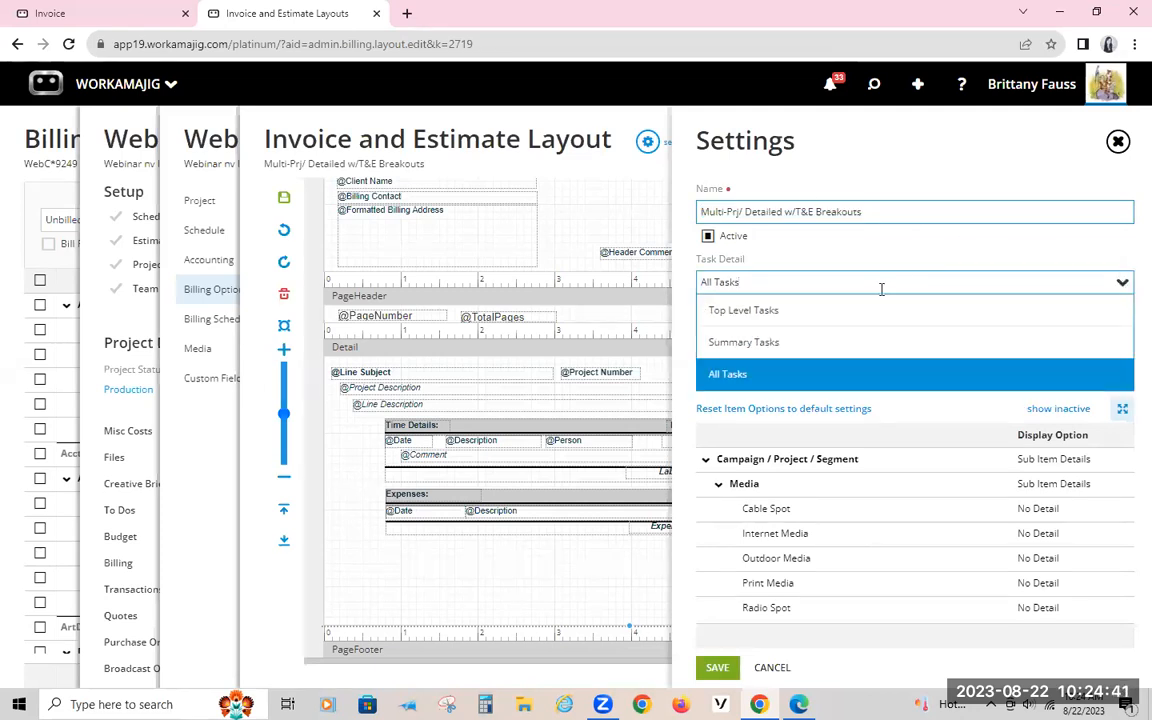
left_click(790, 267)
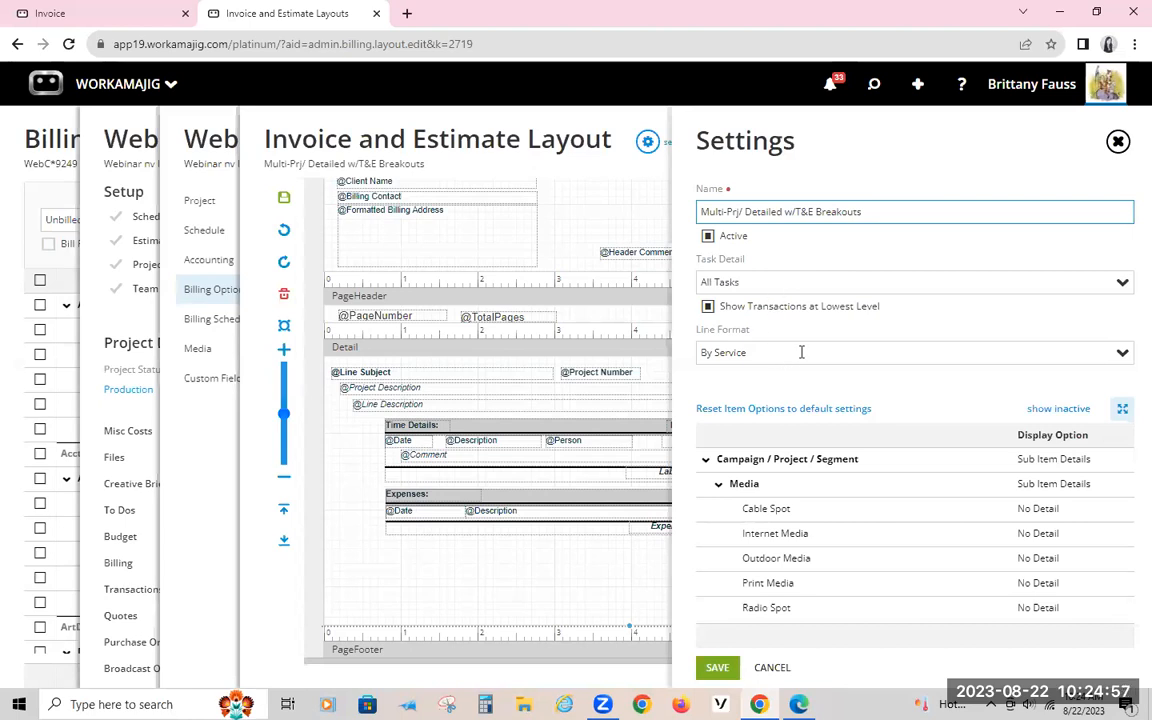
left_click(1116, 355)
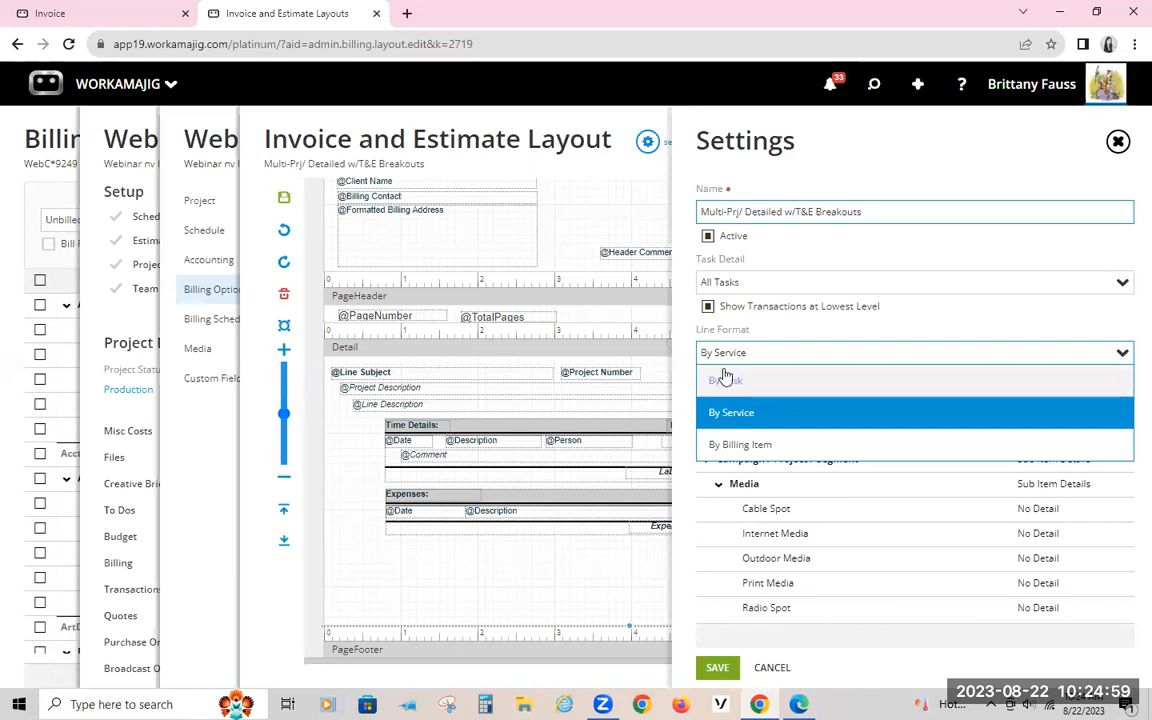
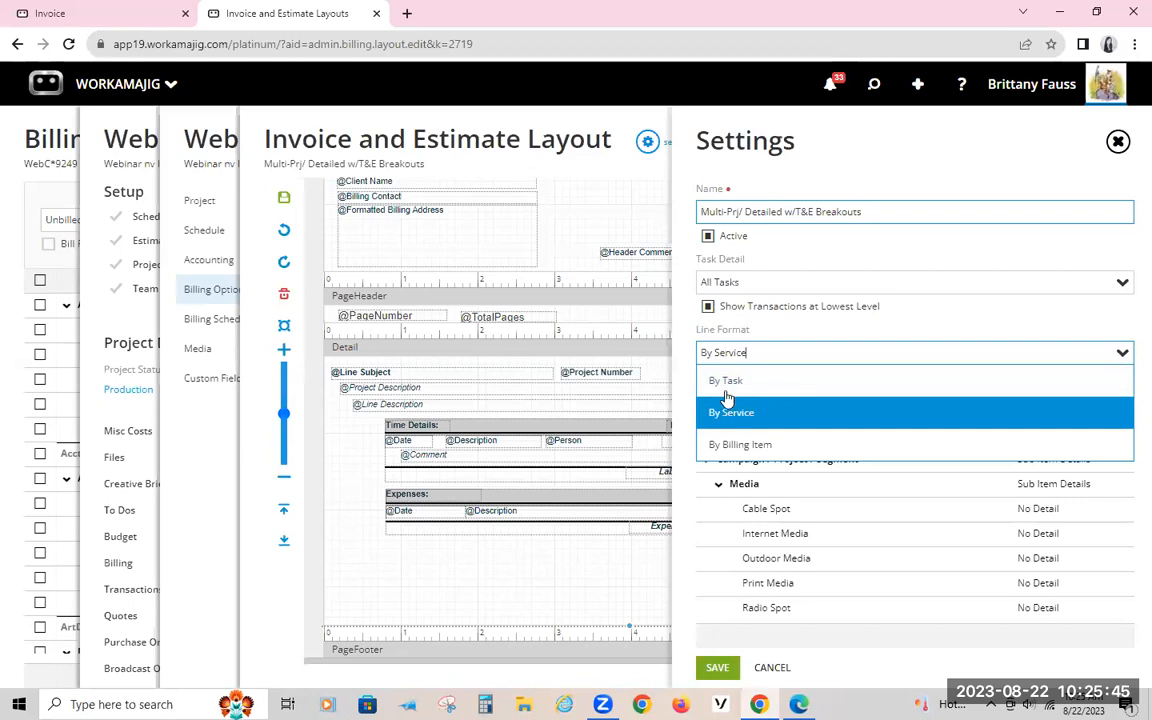
Step: Keep By Service as the line format and examine the display options of the layout's items
left_click(769, 344)
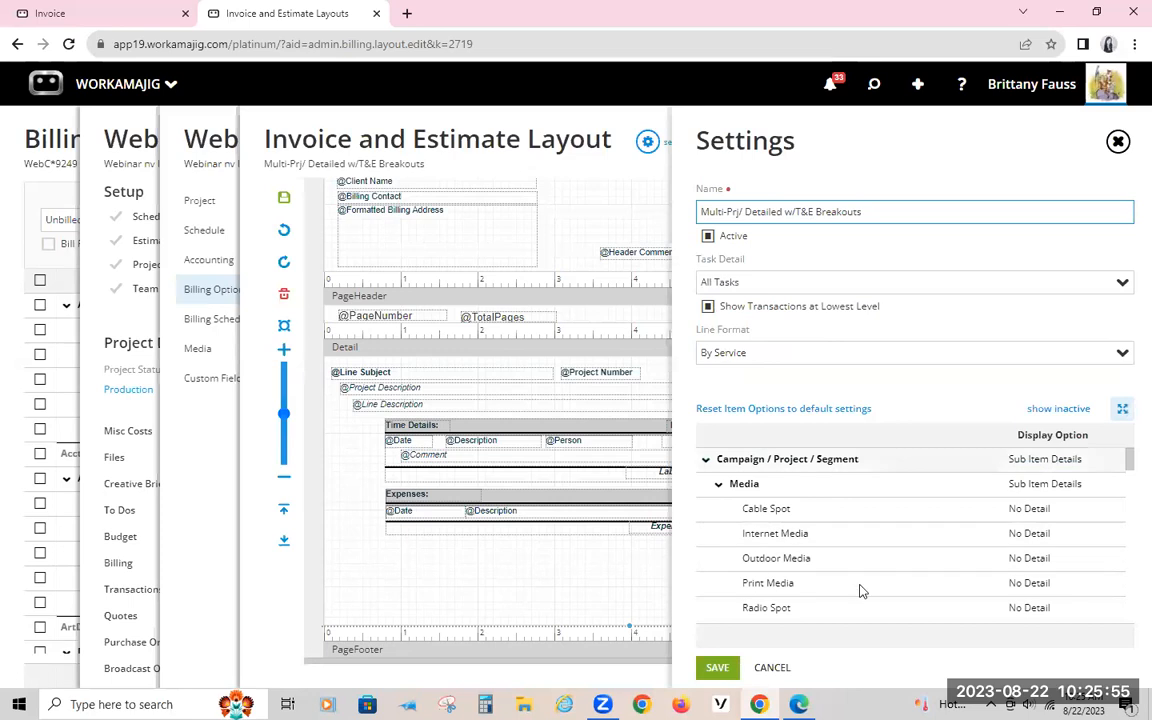
scroll(820, 510, "down", 10)
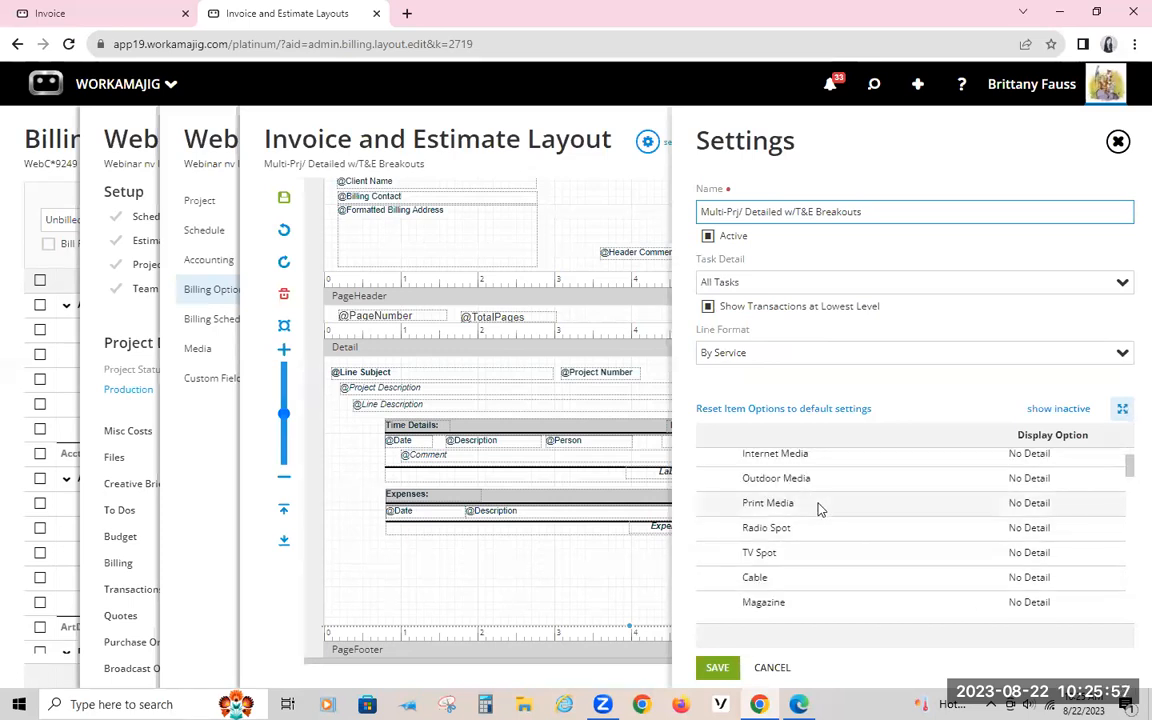
scroll(1016, 527, "down", 10)
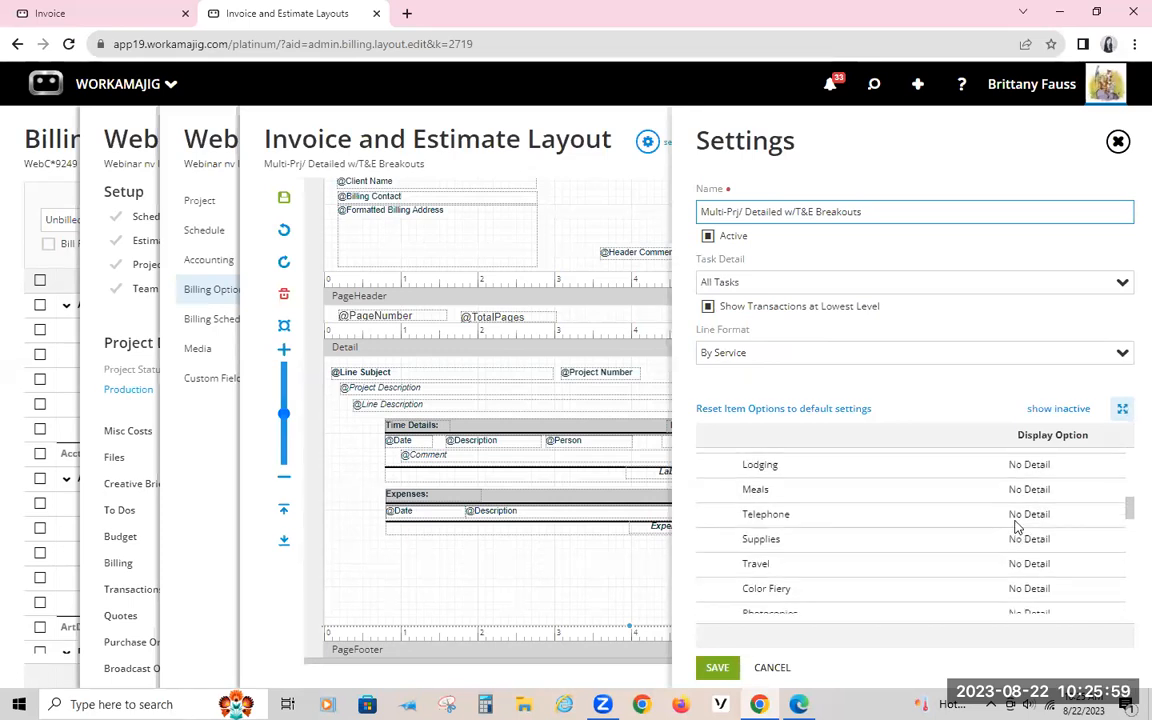
scroll(1016, 527, "down", 10)
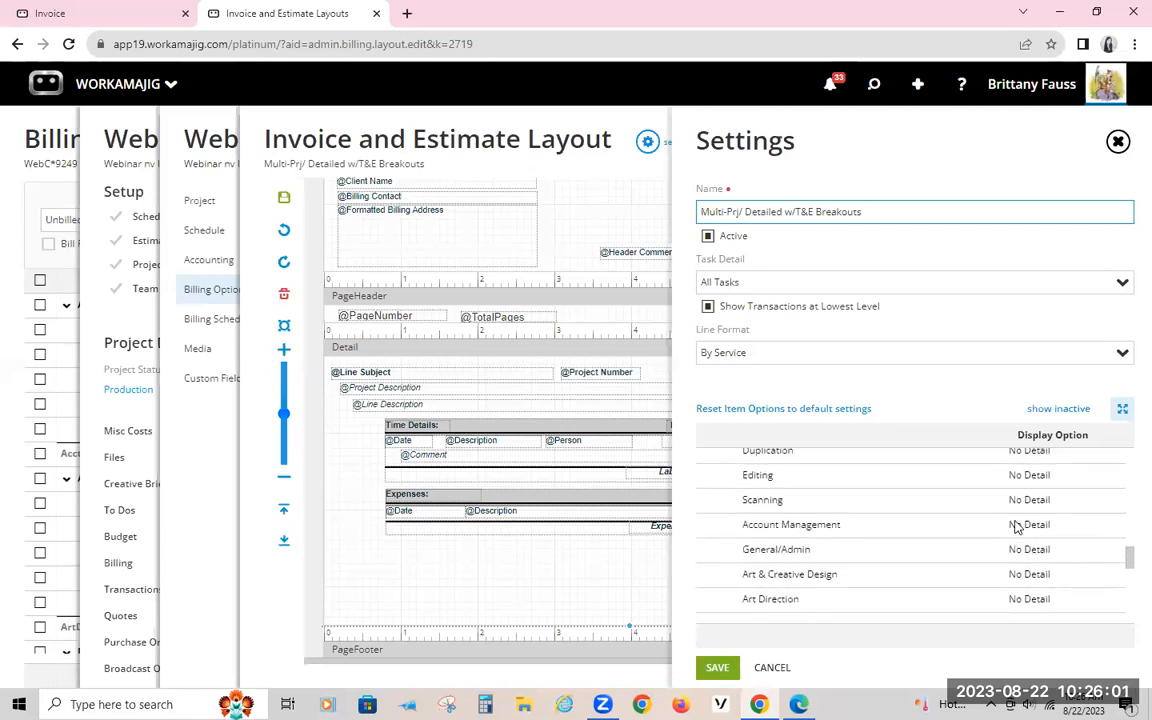
scroll(980, 527, "up", 3)
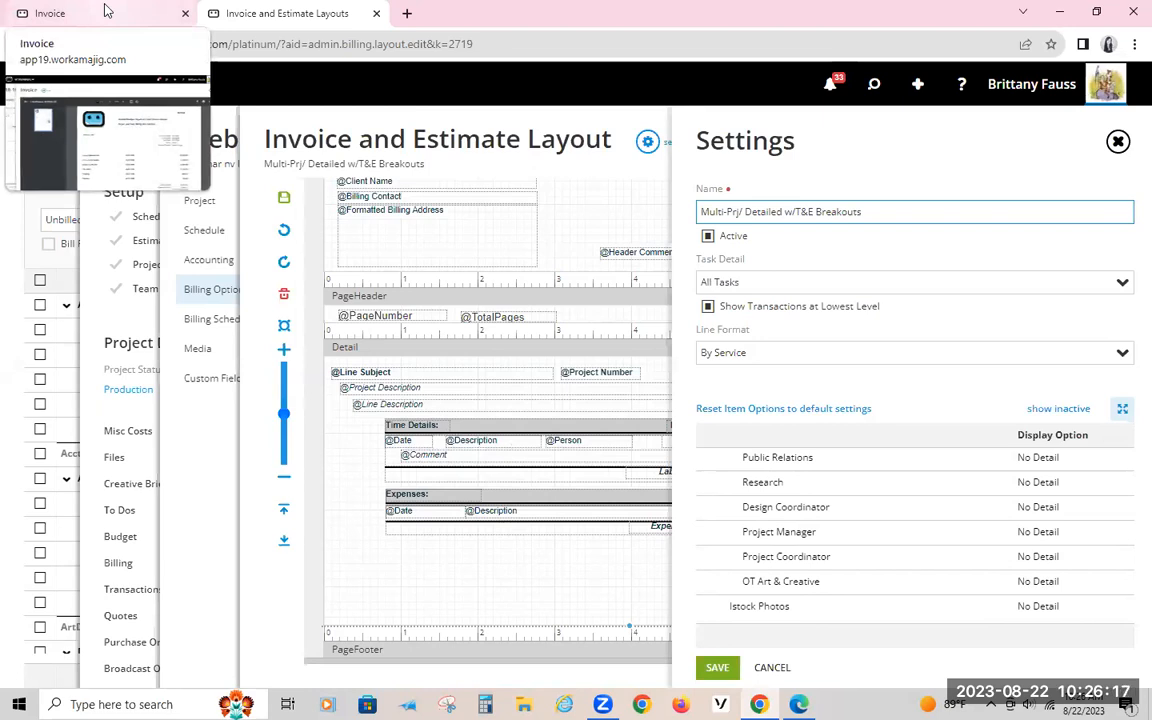
scroll(995, 520, "up", 15)
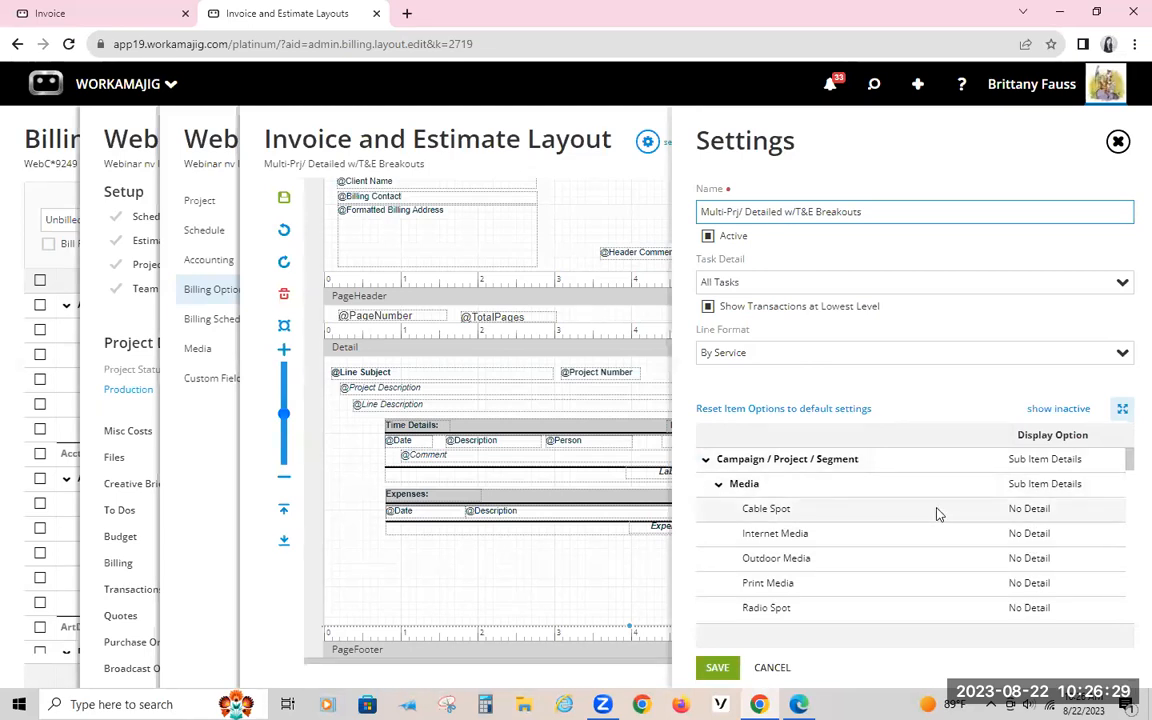
scroll(918, 517, "down", 5)
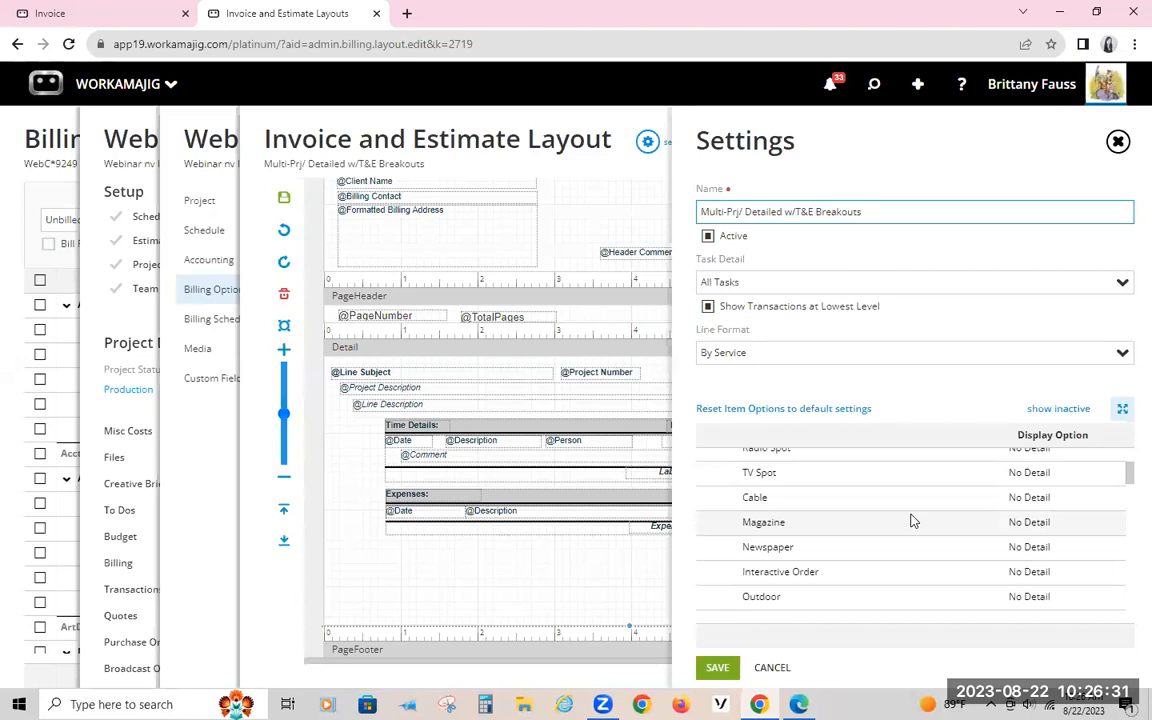
scroll(912, 519, "down", 3)
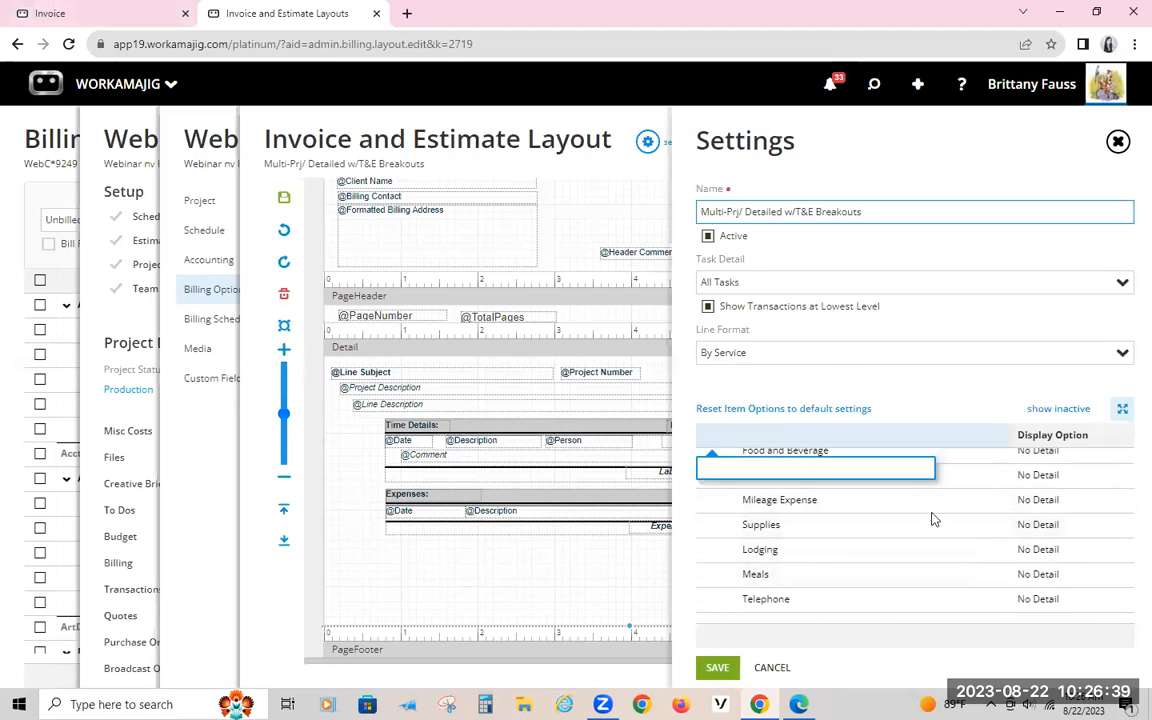
Step: Set the display option of the Supplies item listed between Telephone and Travel to Transactions
scroll(1013, 543, "down", 2)
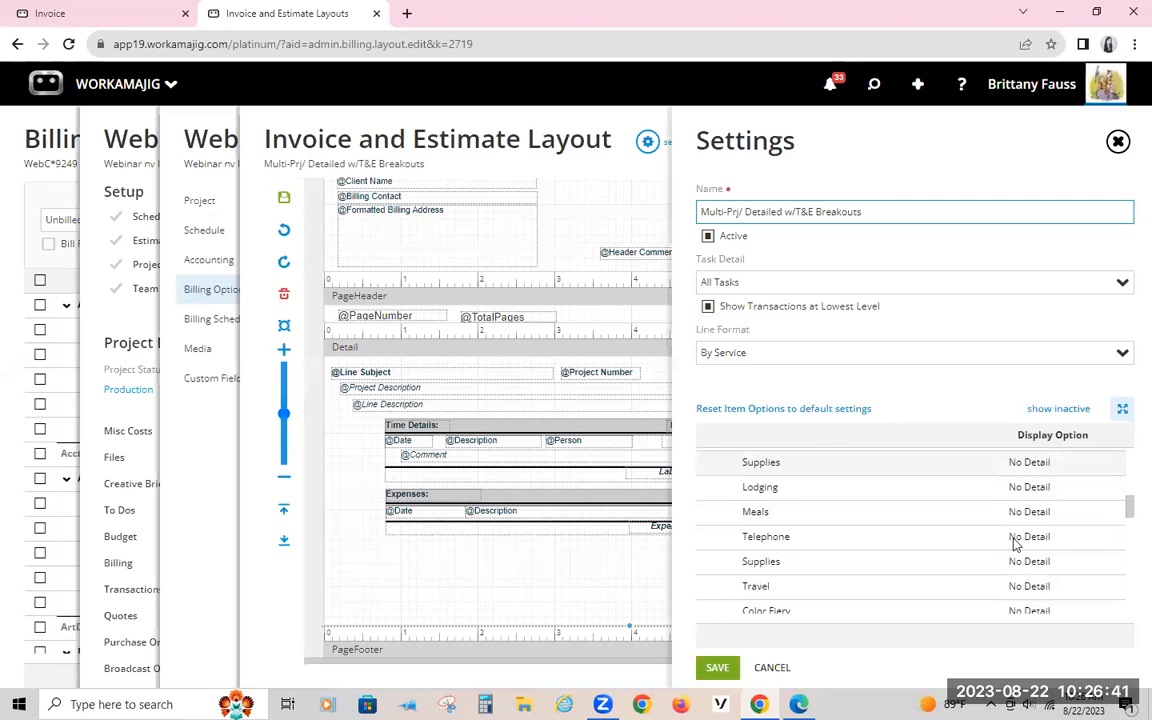
left_click(1055, 546)
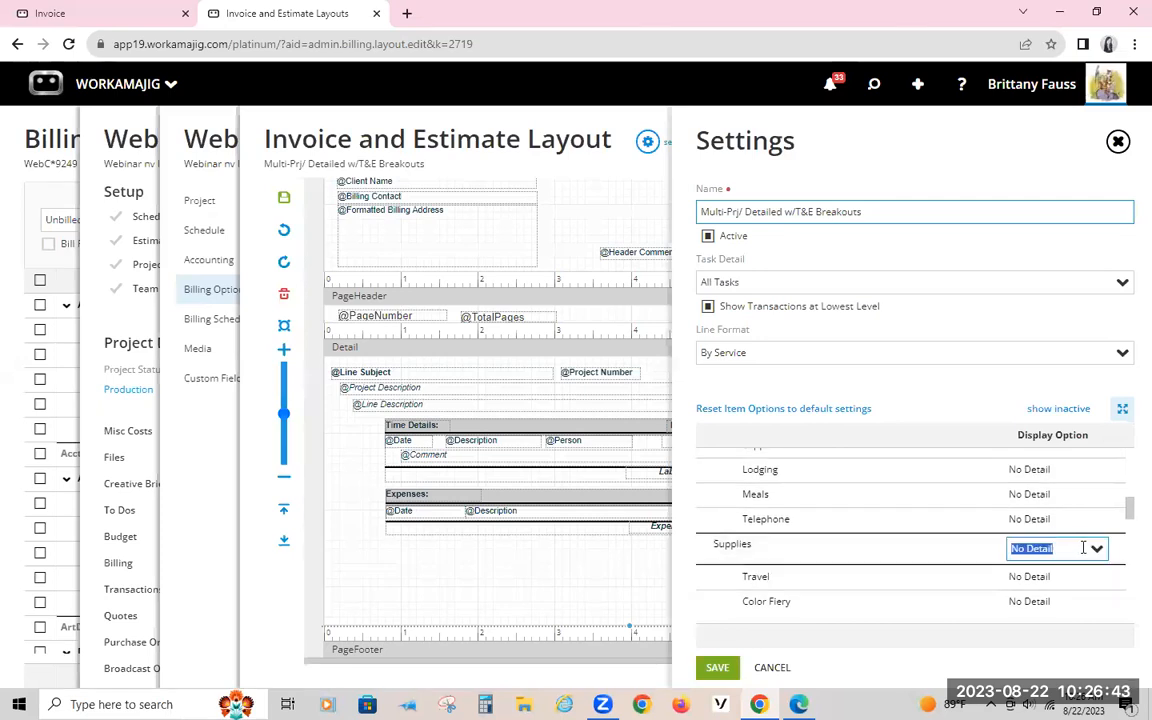
left_click(1085, 548)
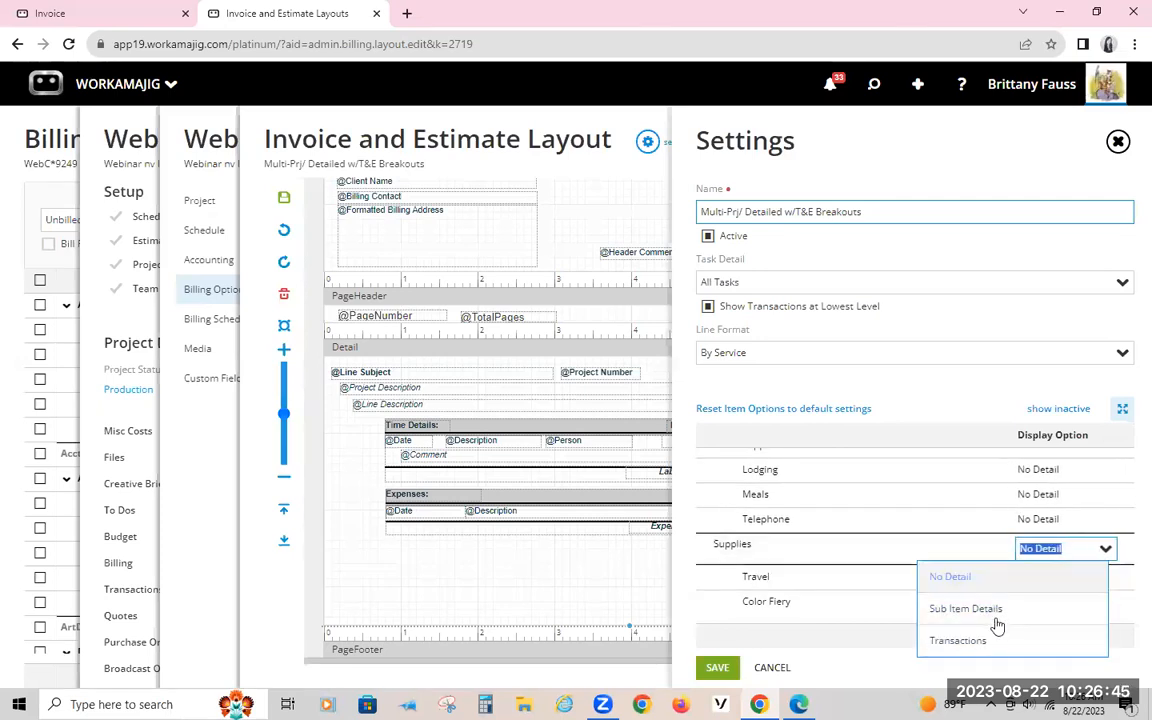
left_click(958, 640)
Step: Set the display option of Account Management and Art & Creative Design to Transactions
scroll(975, 529, "down", 3)
scroll(981, 529, "down", 8)
scroll(981, 529, "down", 5)
left_click(1060, 464)
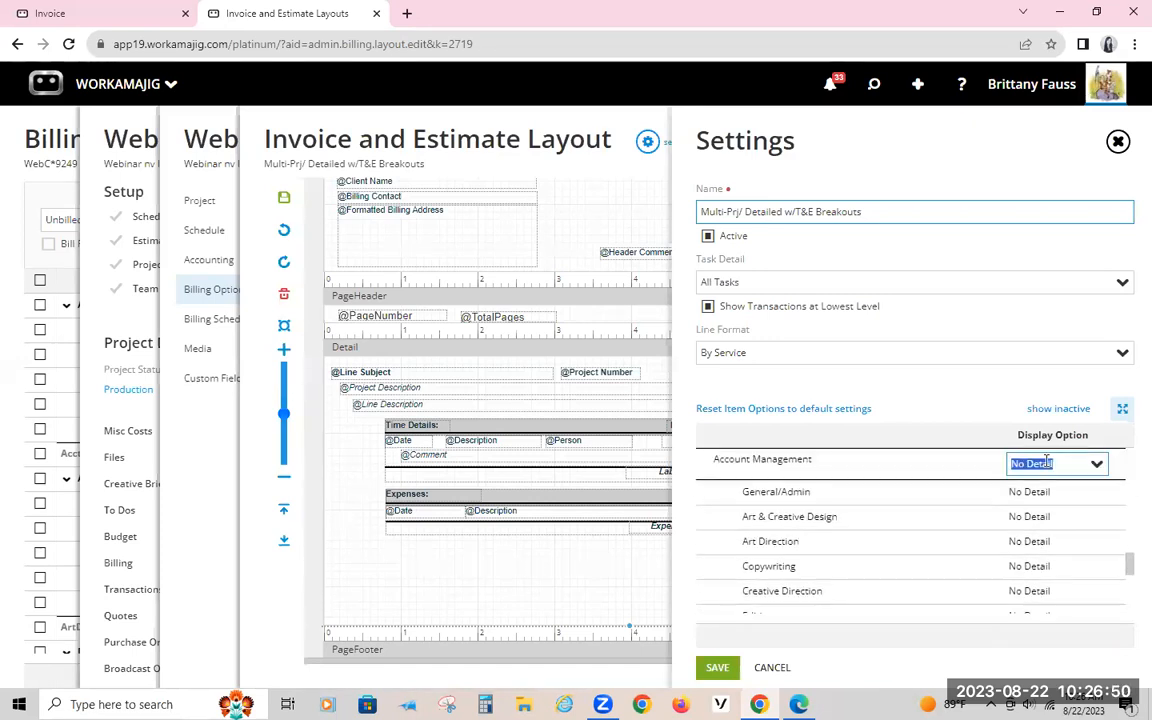
left_click(1097, 466)
left_click(967, 557)
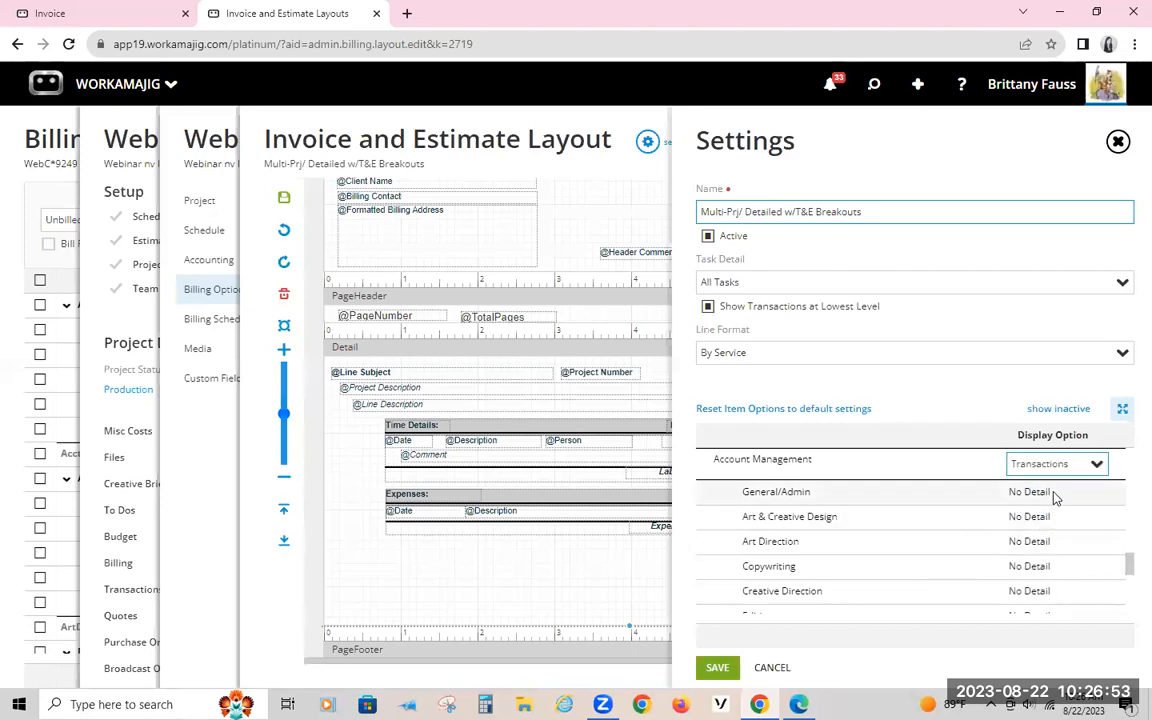
left_click(1050, 516)
left_click(1100, 514)
left_click(957, 606)
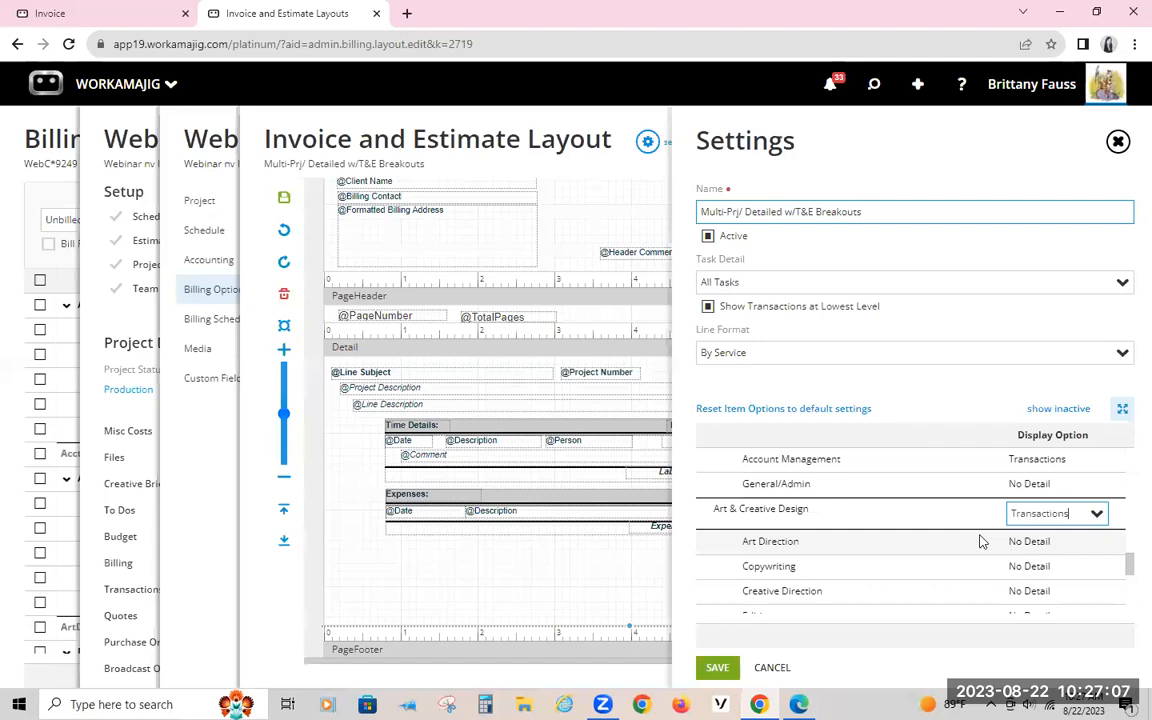
Step: Compare the services in the item options list with the lines on the printed invoice
scroll(981, 542, "down", 5)
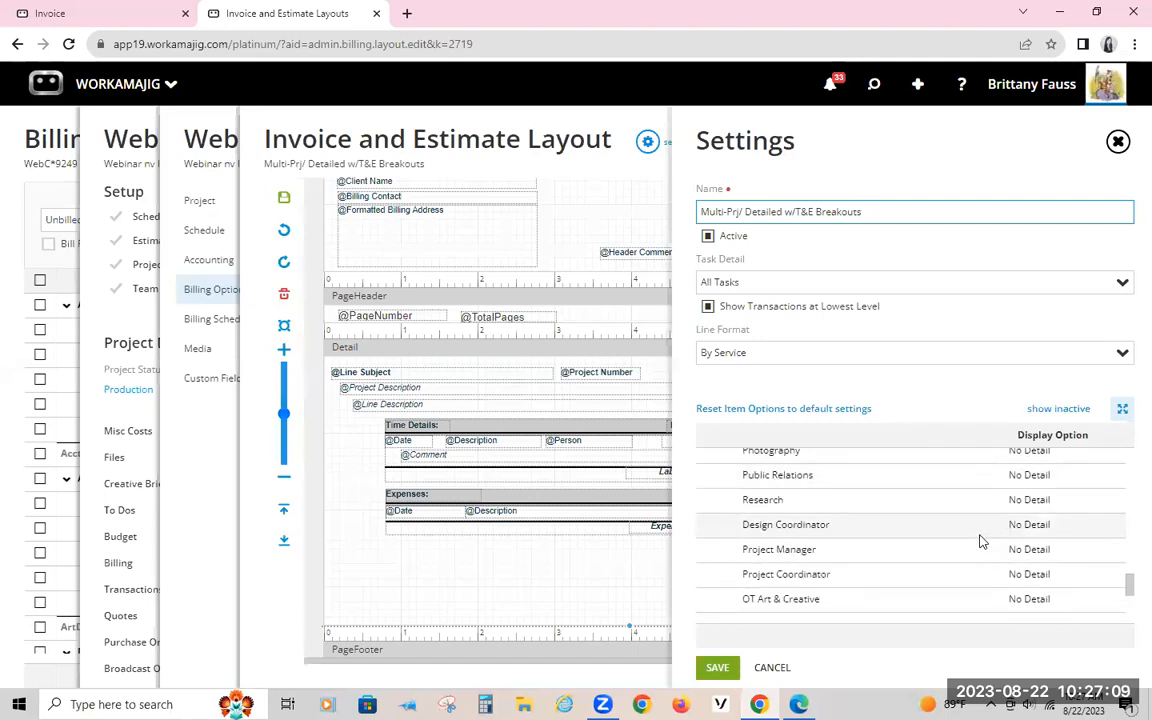
scroll(981, 542, "up", 5)
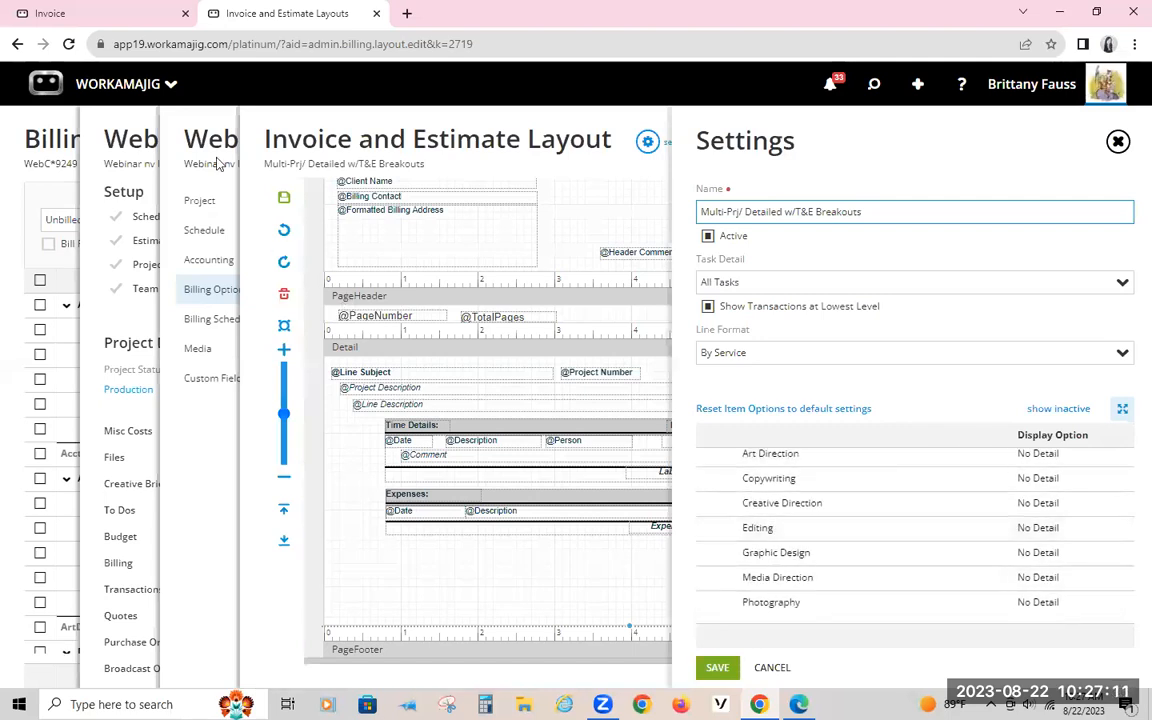
left_click(88, 8)
left_click(215, 13)
scroll(918, 508, "up", 2)
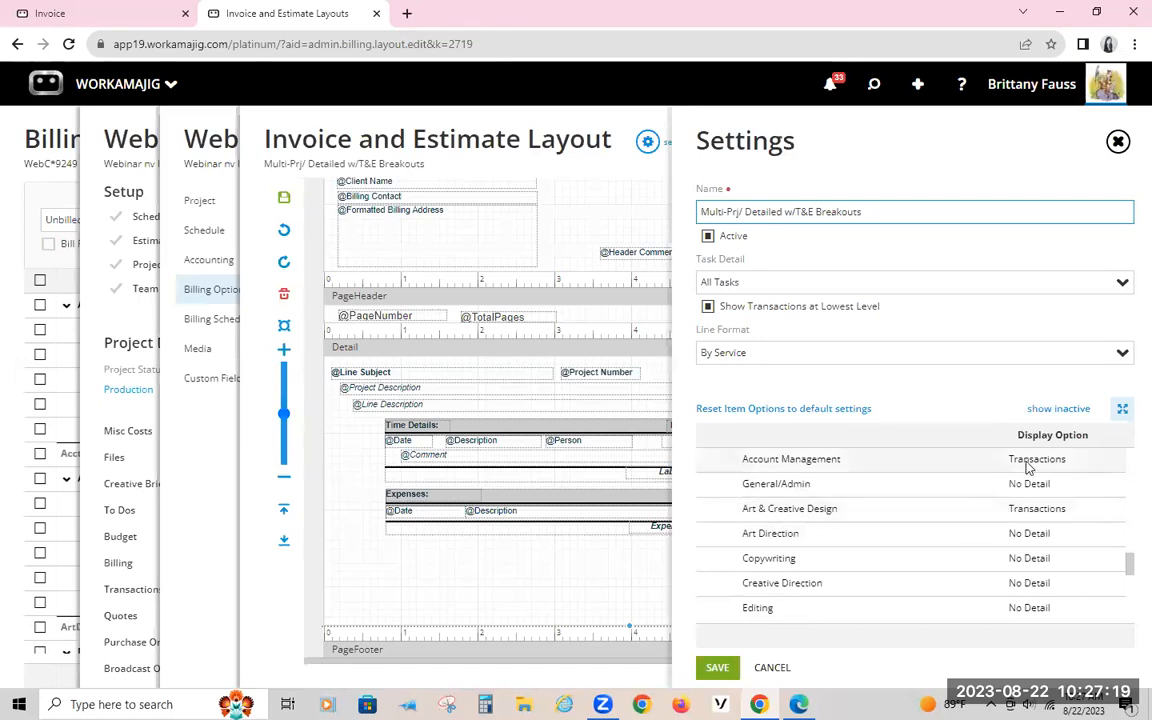
left_click(40, 10)
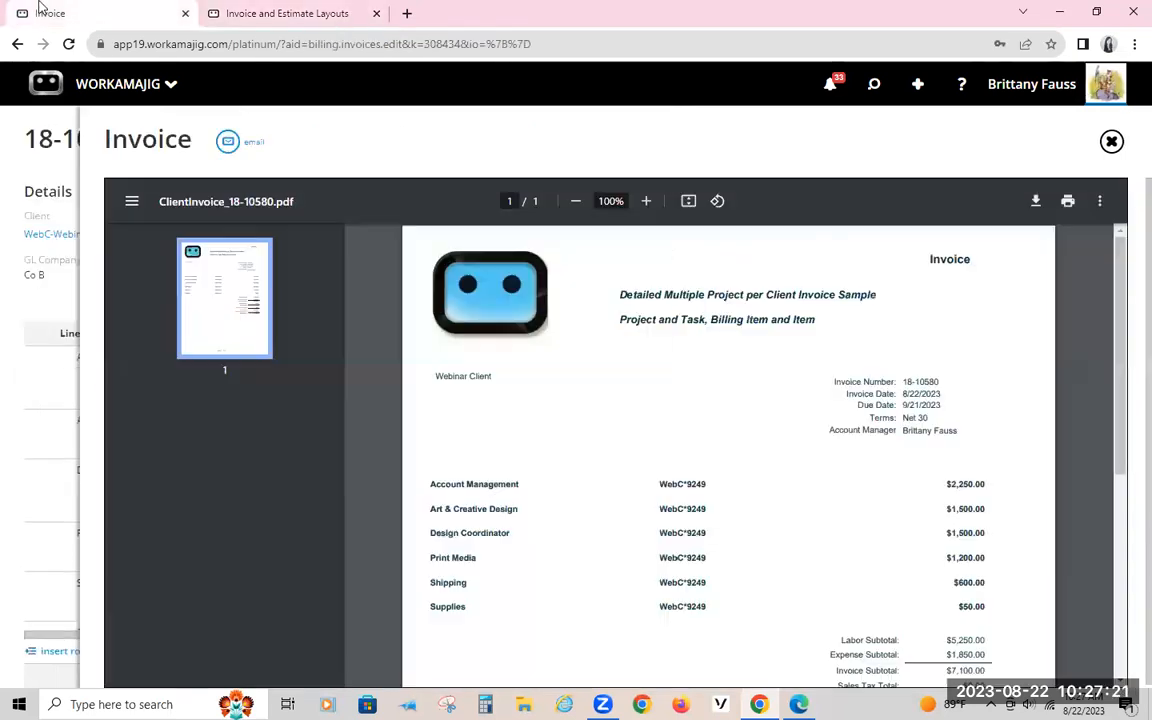
left_click(236, 17)
Step: Set the Design Coordinator display option to Transactions and save the layout settings
scroll(830, 540, "down", 1)
scroll(826, 535, "down", 5)
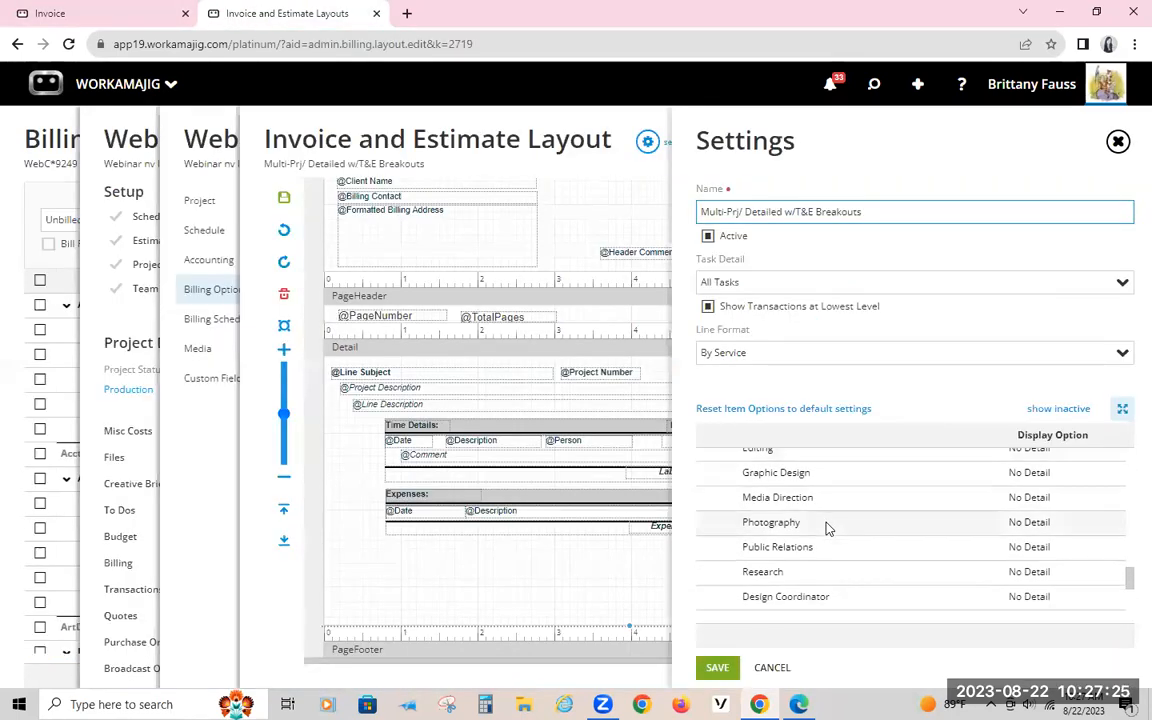
left_click(1054, 514)
left_click(1060, 521)
left_click(990, 608)
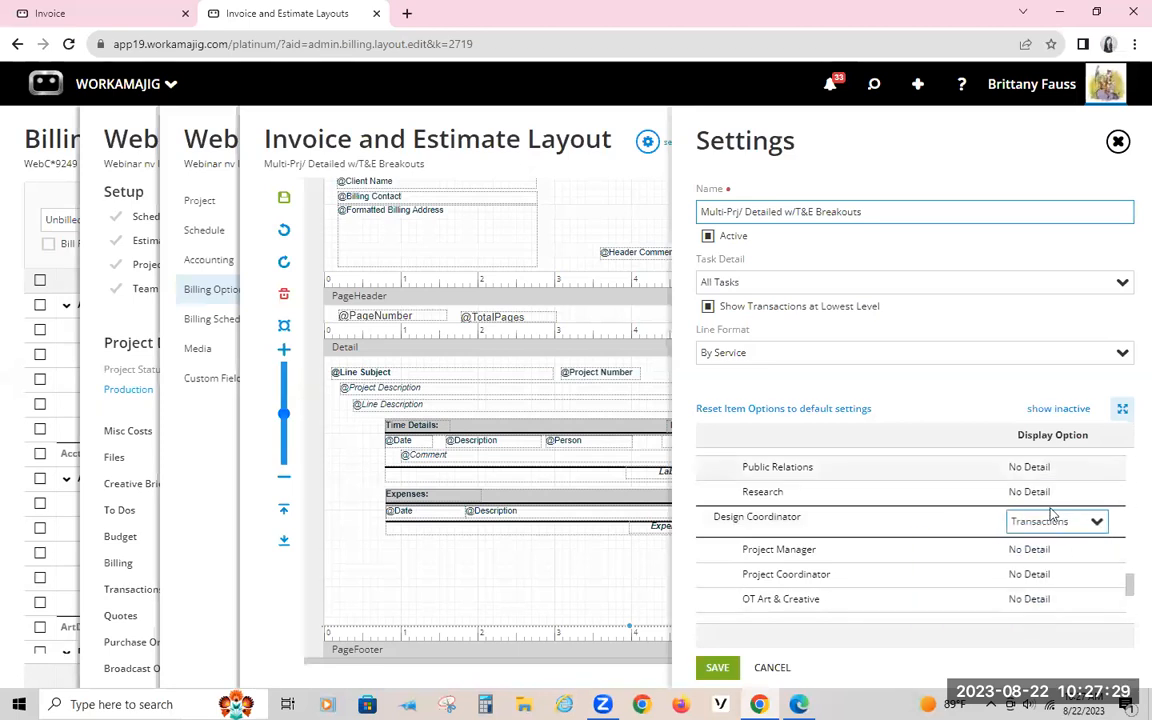
scroll(1030, 545, "up", 4)
scroll(1028, 545, "up", 2)
scroll(972, 545, "down", 10)
left_click(716, 667)
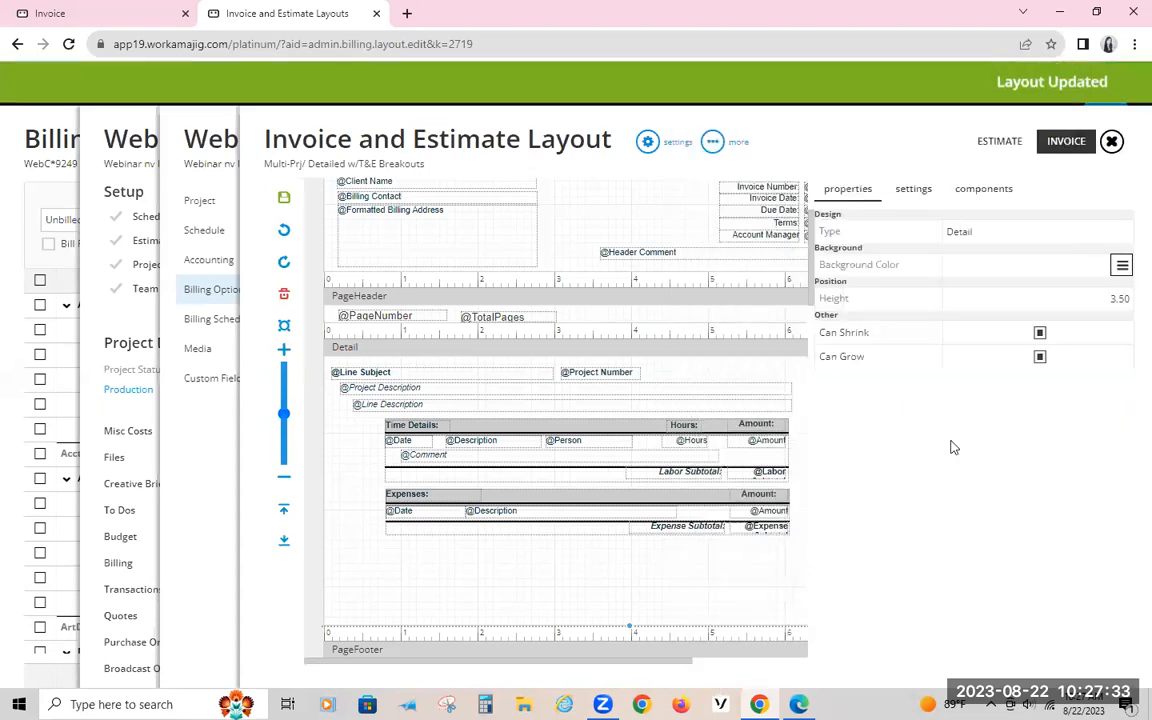
Step: Close the old invoice printout, print the existing invoice again and check its line details
left_click(143, 14)
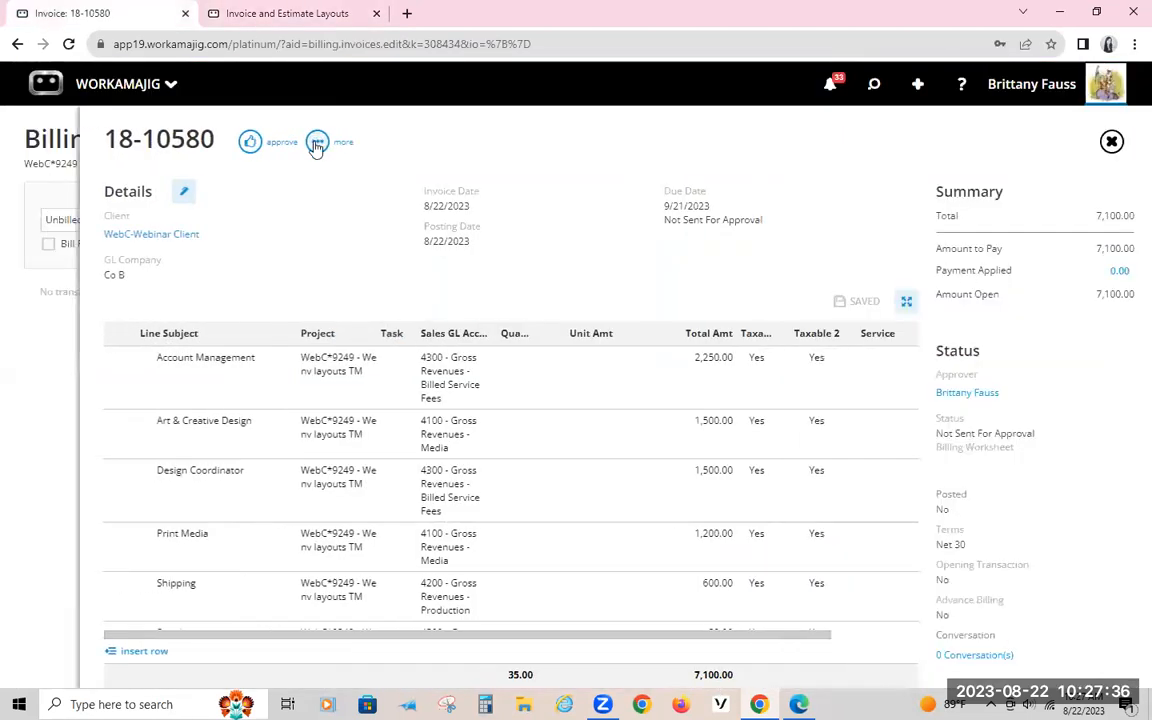
left_click(316, 145)
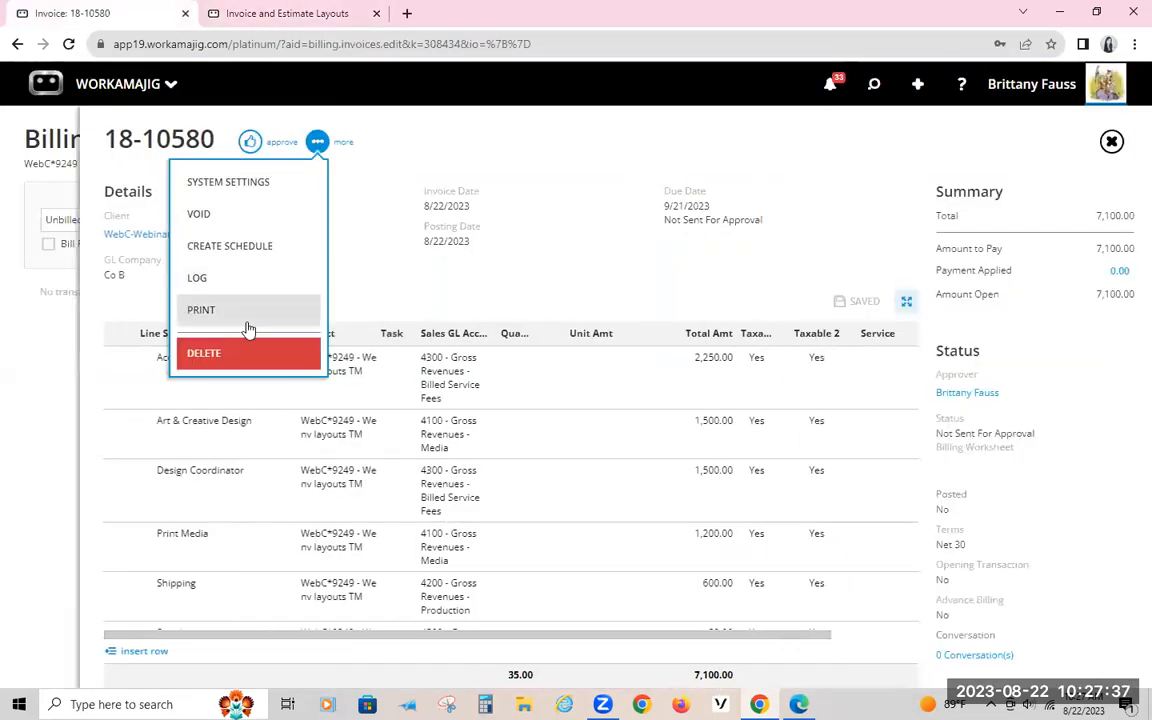
left_click(246, 316)
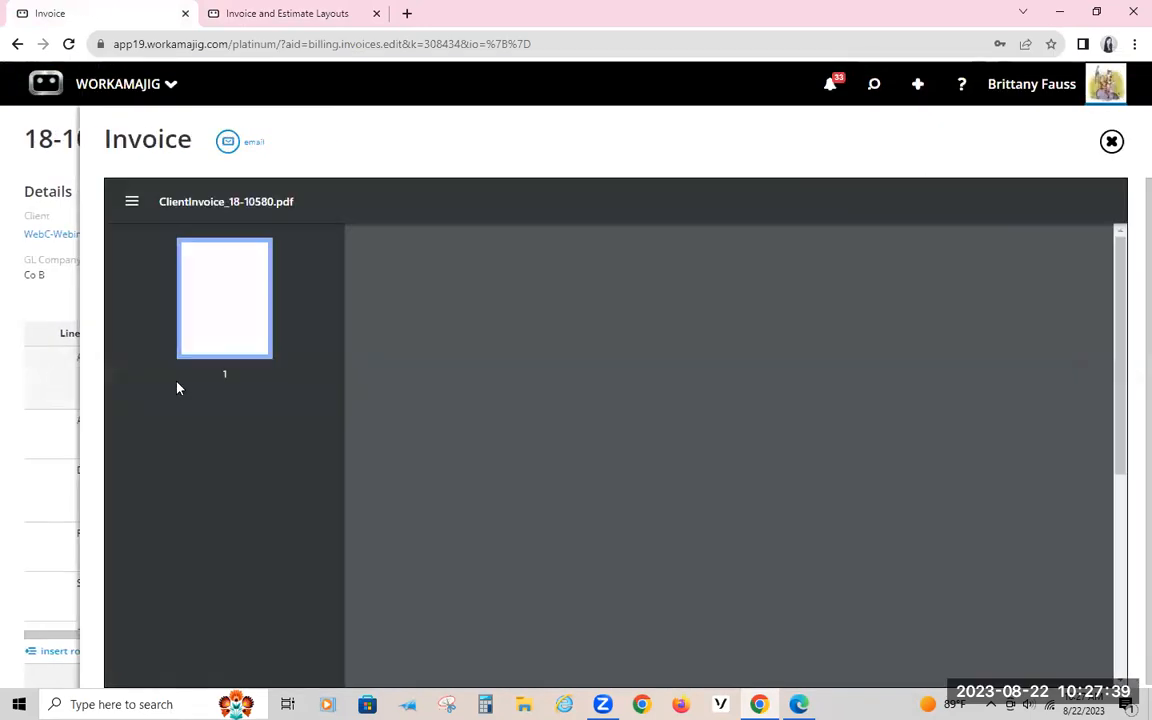
scroll(702, 494, "down", 3)
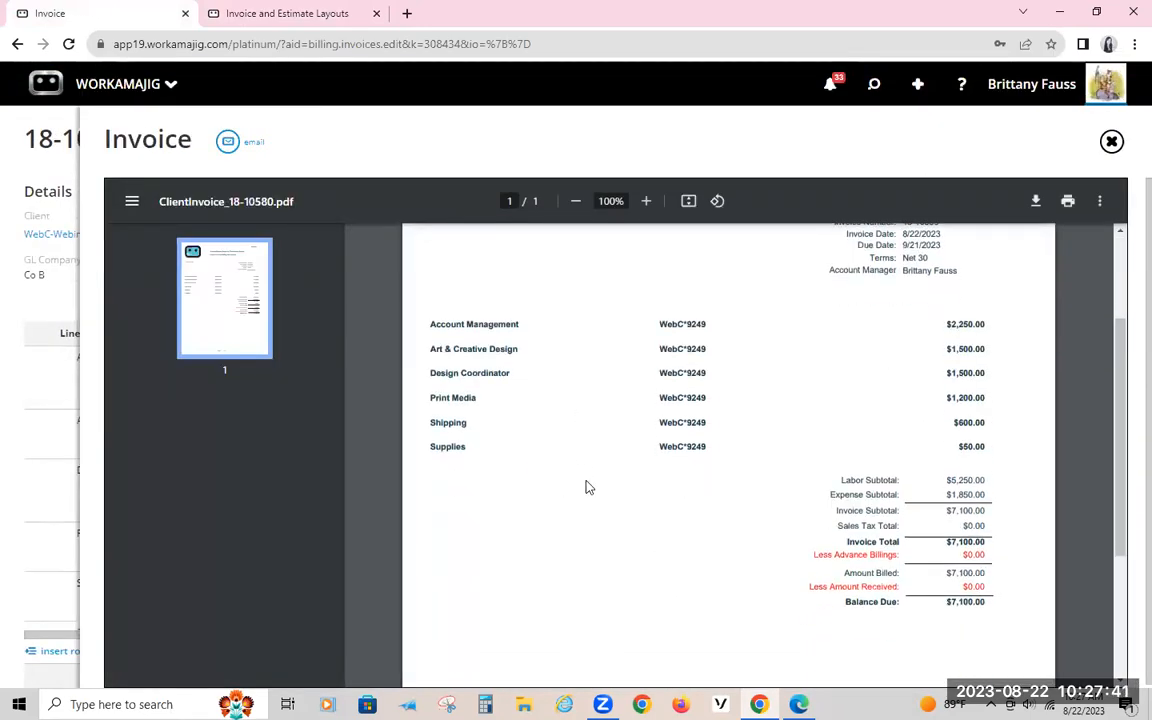
Step: Return to the invoice record and inspect the Account Management line's Display Option in its expanded details
left_click(95, 315)
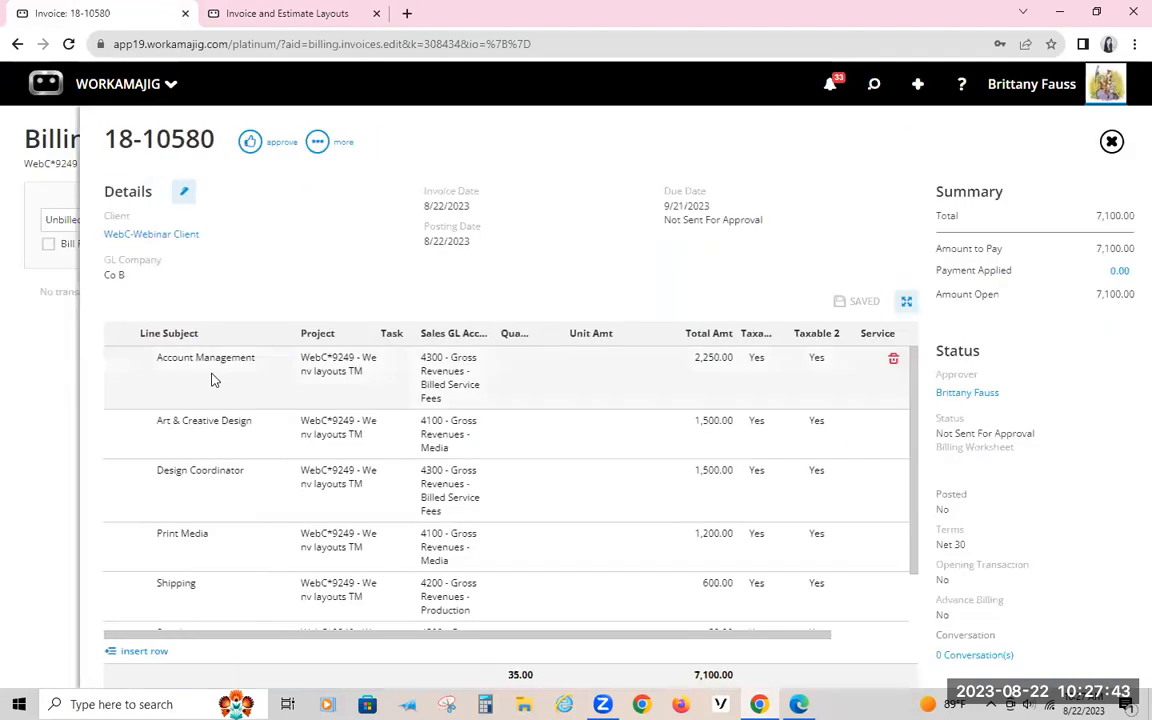
left_click(213, 375)
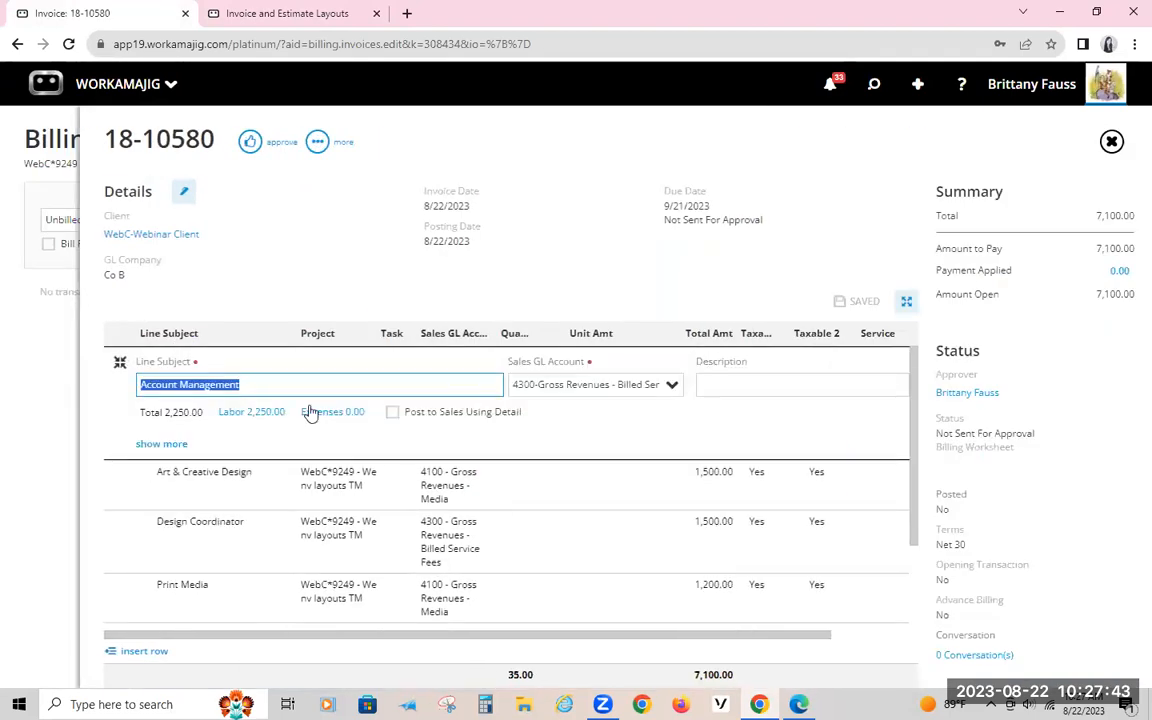
left_click(145, 444)
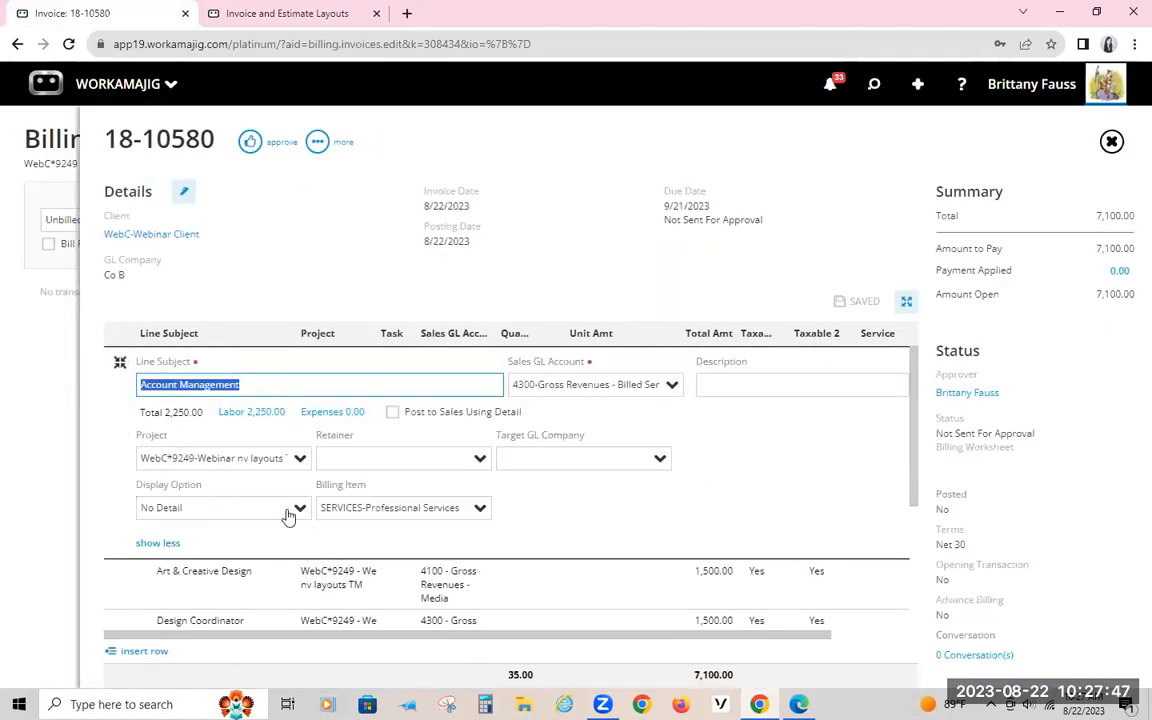
left_click(145, 508)
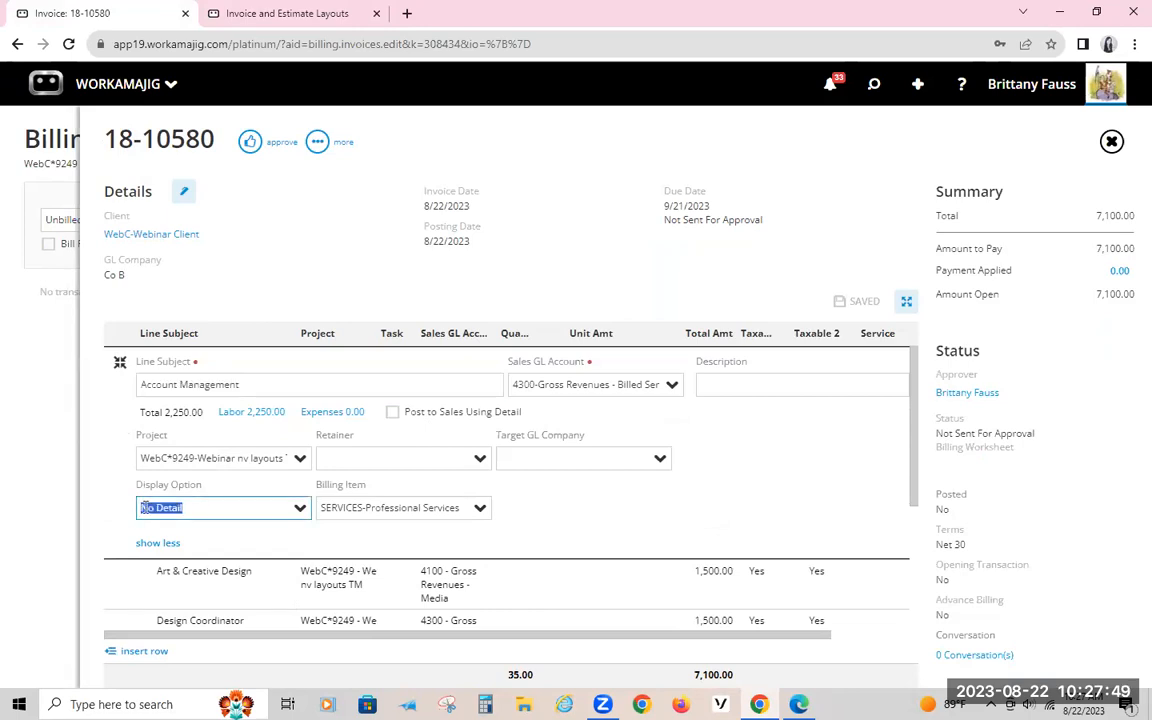
Step: Delete the existing invoice, confirm the deletion and reload the project's unbilled transactions
left_click(317, 141)
left_click(237, 355)
left_click(1039, 83)
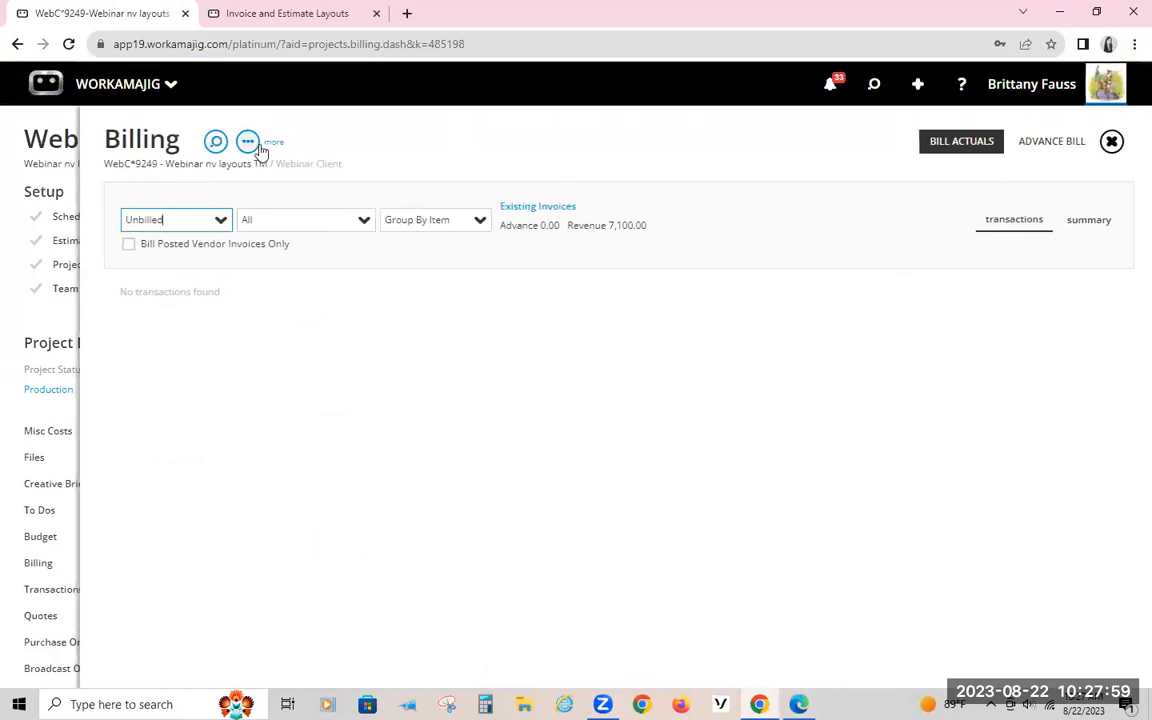
mouse_move(43, 122)
left_click(138, 290)
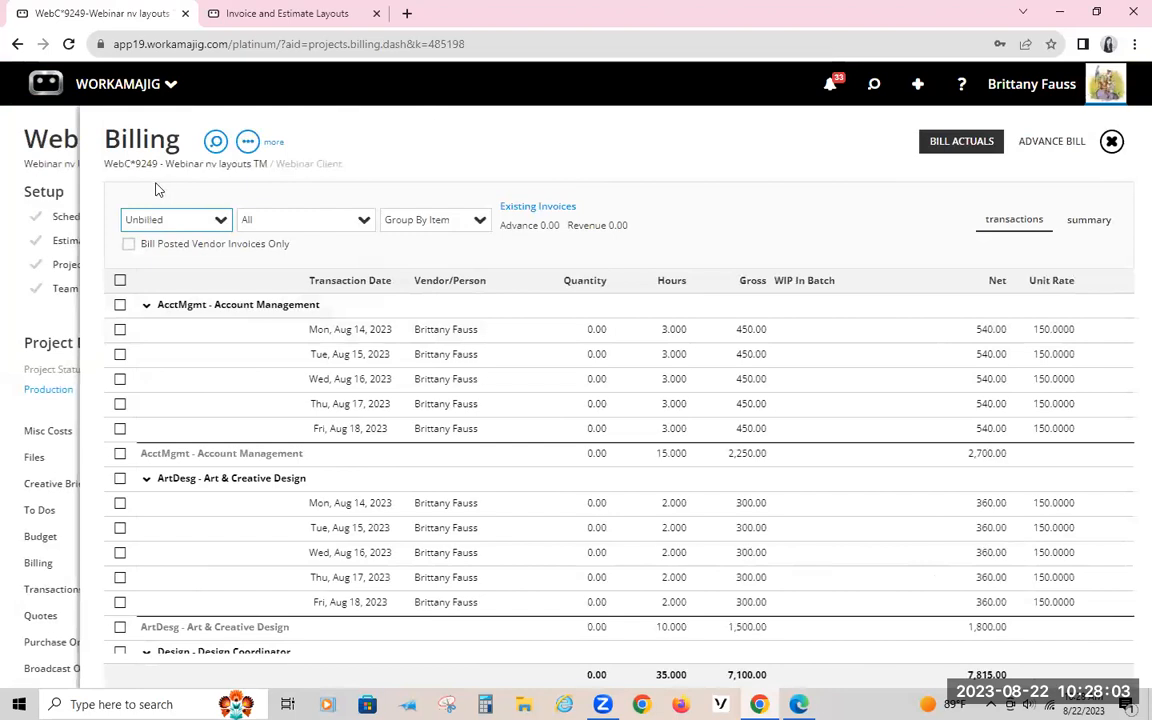
Step: Select all unbilled transactions and bill them into a new invoice with the One Per Service/Item line format
left_click(120, 281)
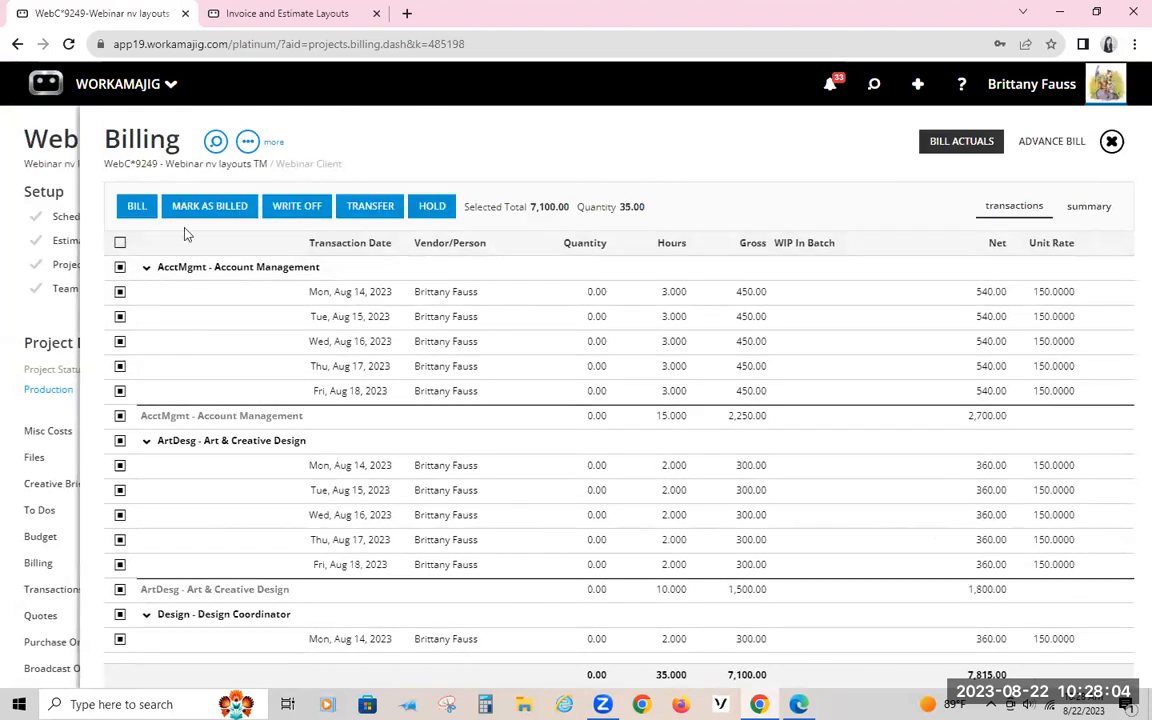
left_click(136, 205)
left_click(1122, 214)
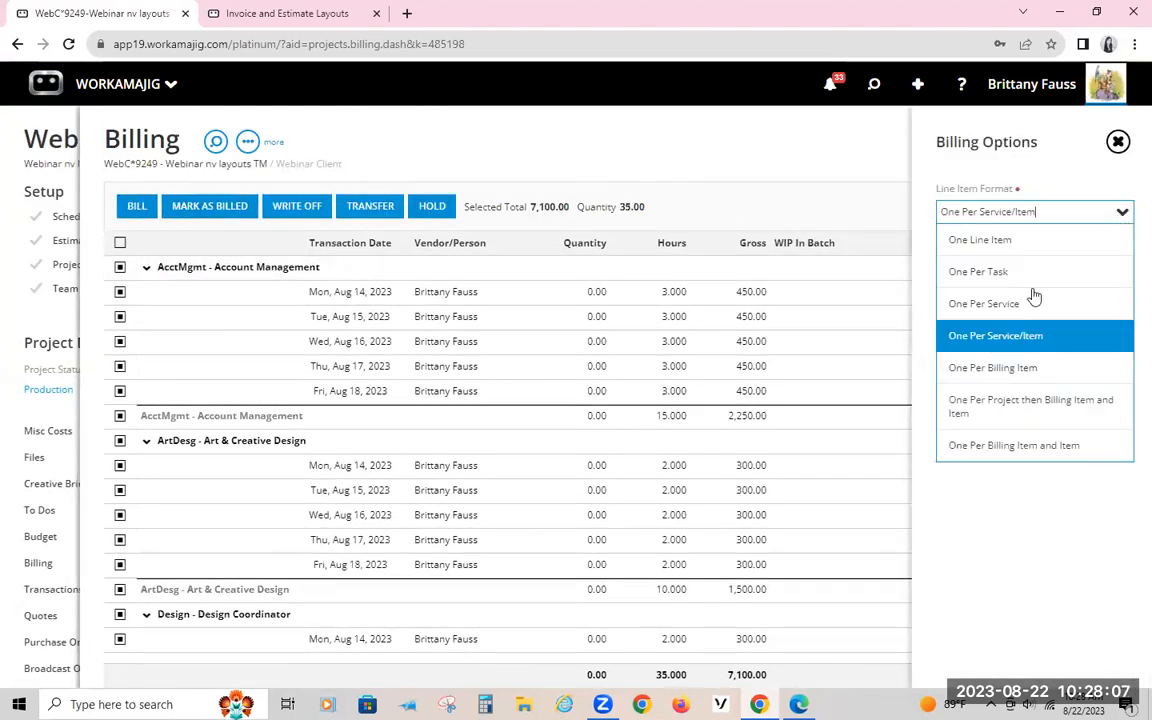
left_click(986, 340)
left_click(968, 379)
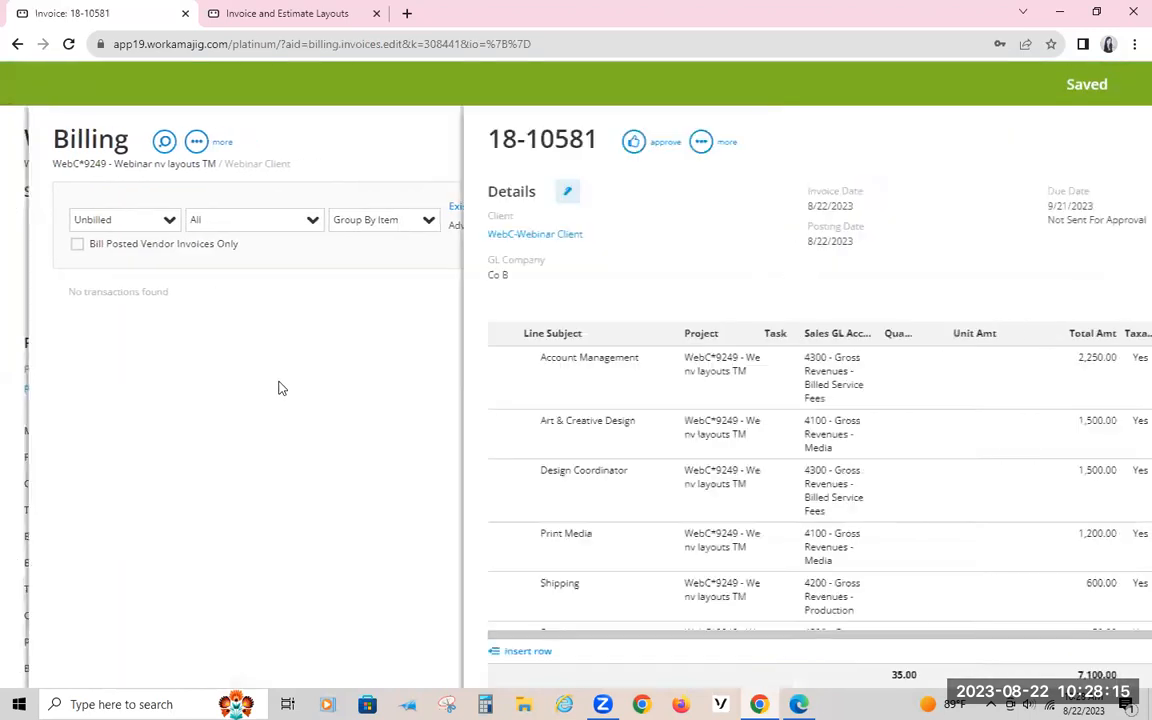
Step: Expand the new invoice's Account Management line and inspect its Display Option
left_click(268, 369)
left_click_drag(216, 503, 102, 502)
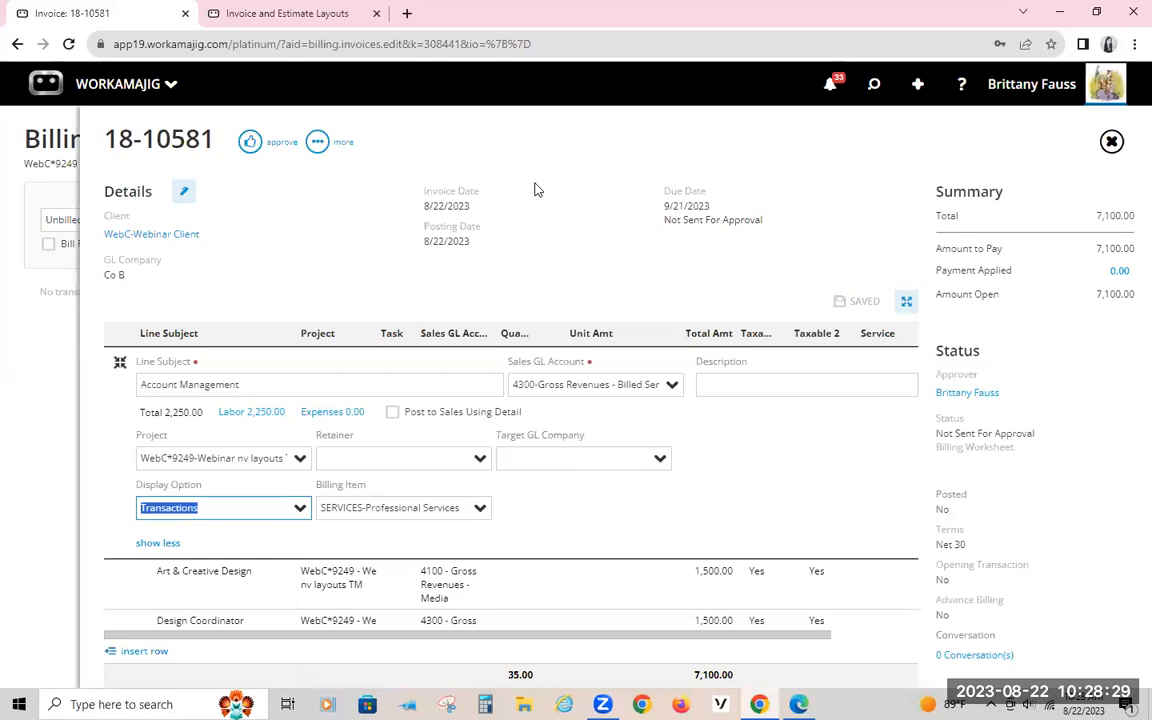
left_click(432, 290)
left_click(255, 362)
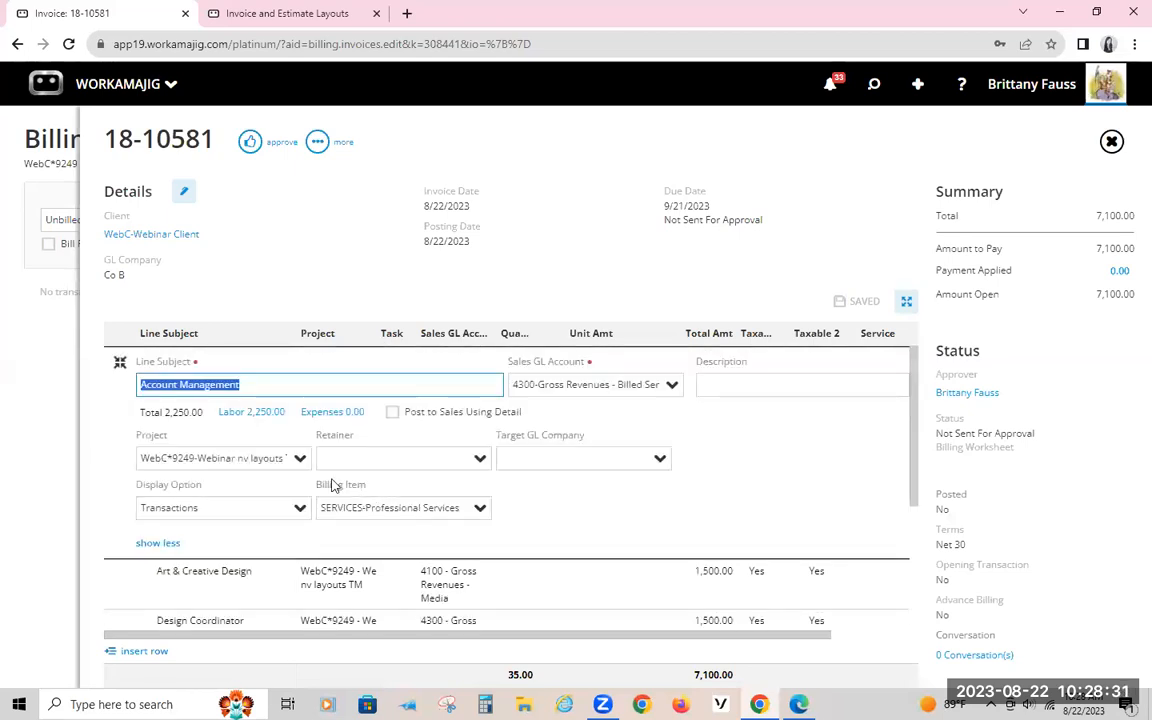
left_click(603, 218)
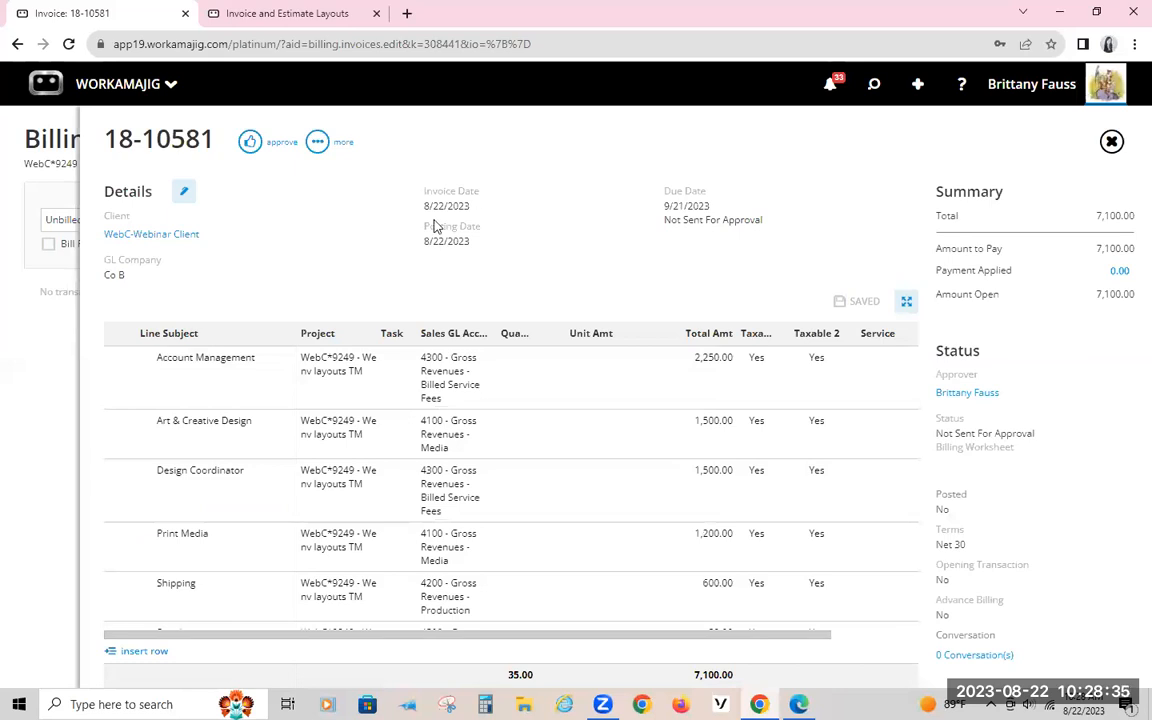
Step: Print the new invoice, examine the time and expense details under each line, and close the printout
left_click(324, 146)
left_click(260, 315)
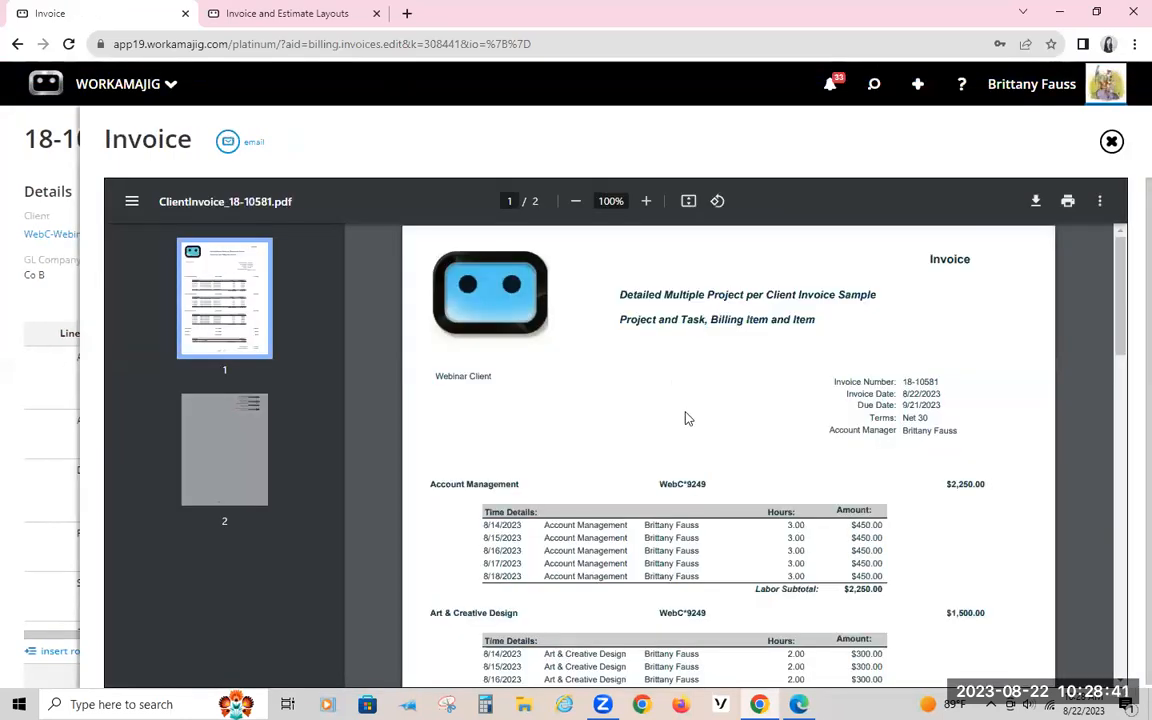
scroll(601, 576, "down", 3)
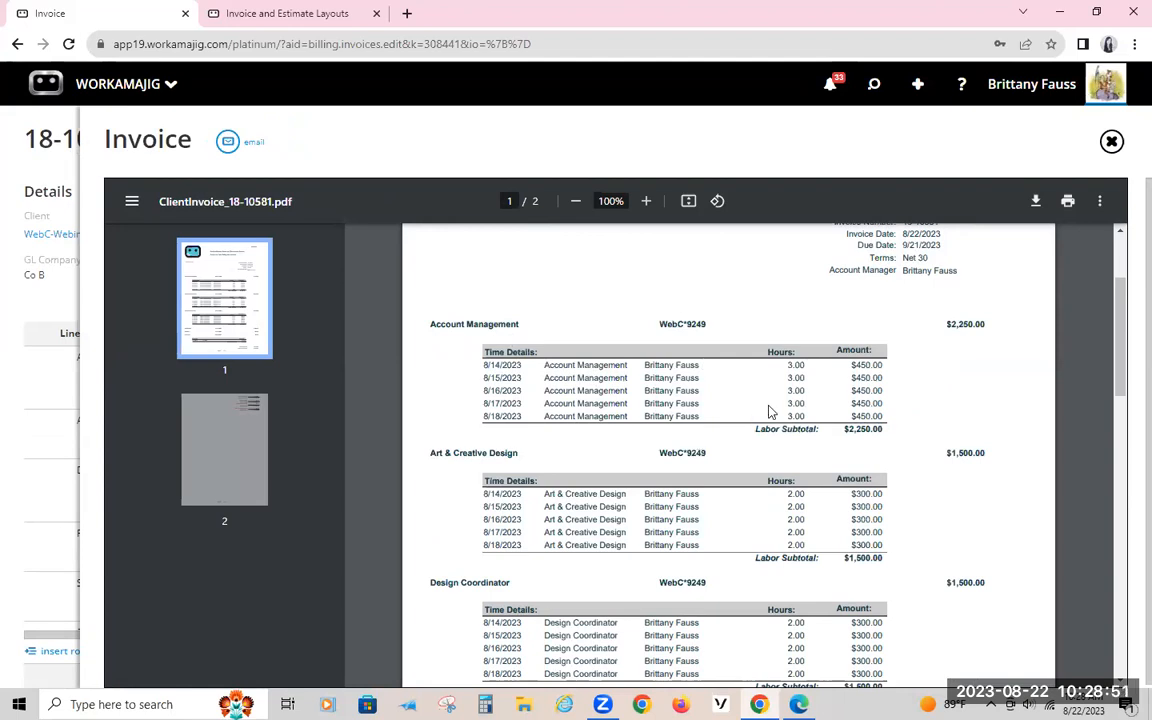
scroll(770, 411, "down", 5)
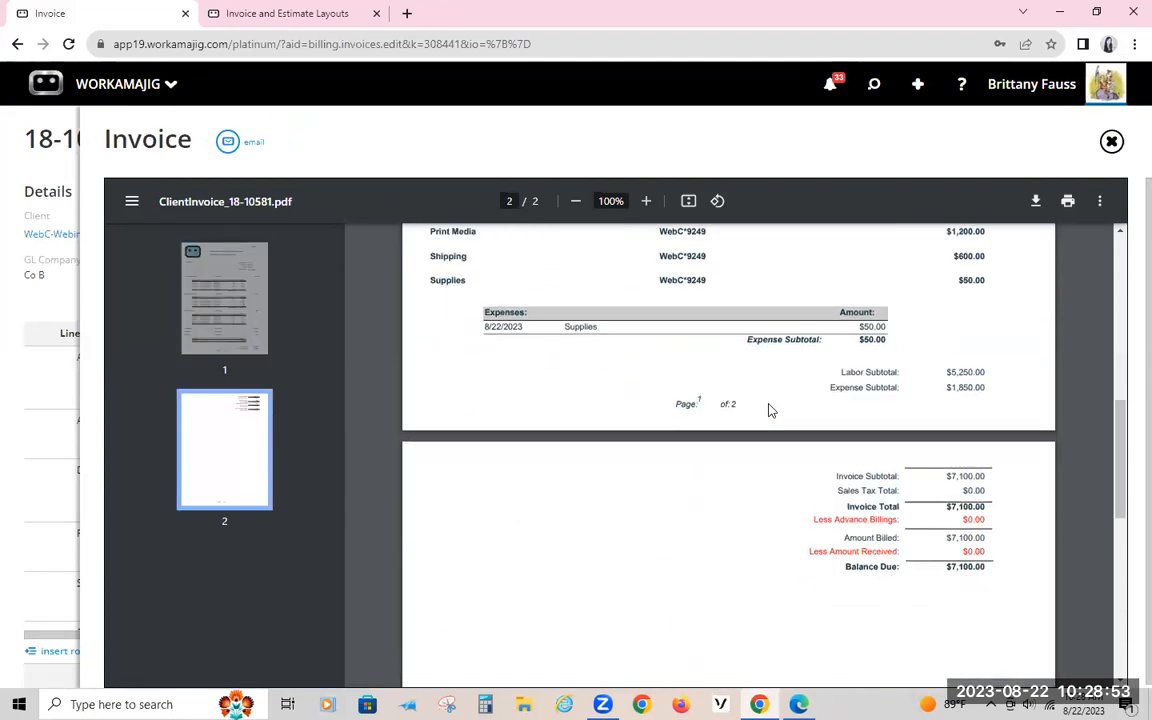
scroll(768, 406, "up", 3)
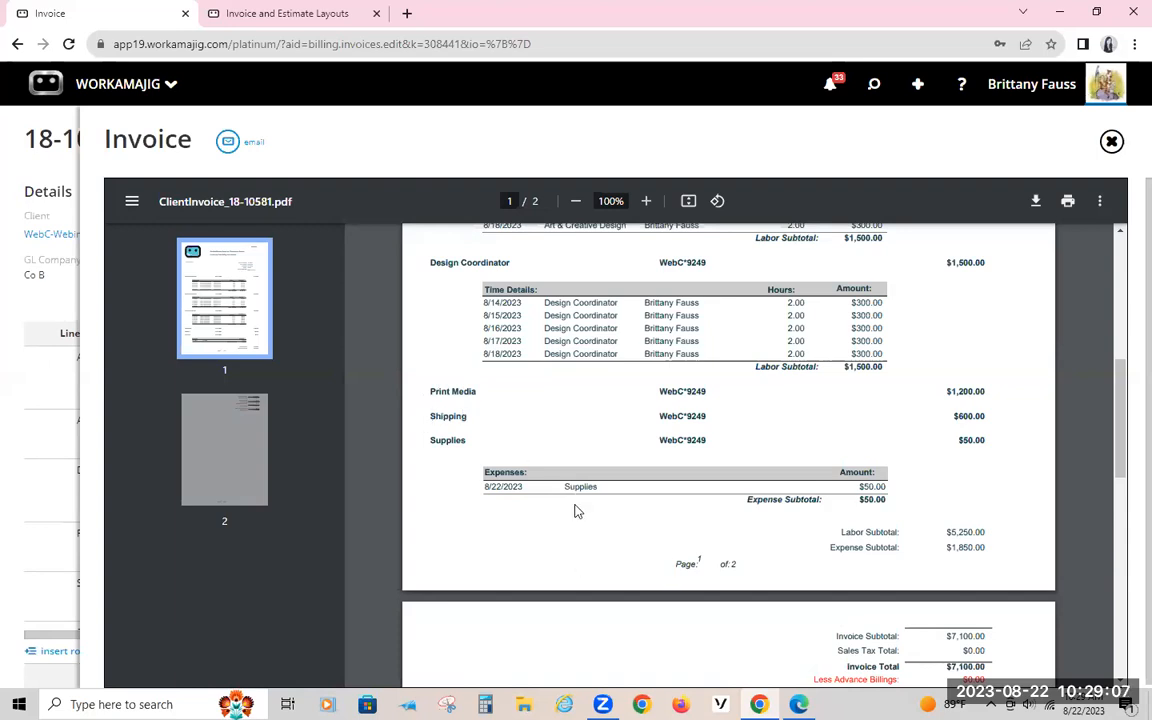
scroll(575, 511, "up", 8)
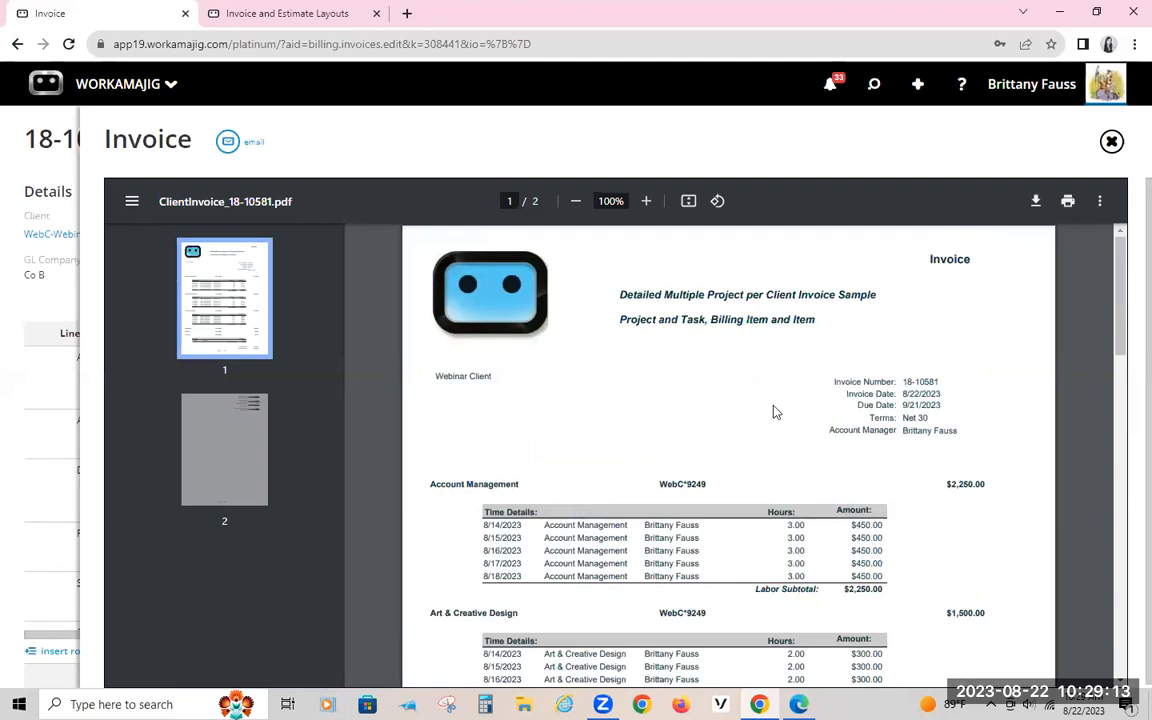
scroll(775, 400, "down", 10)
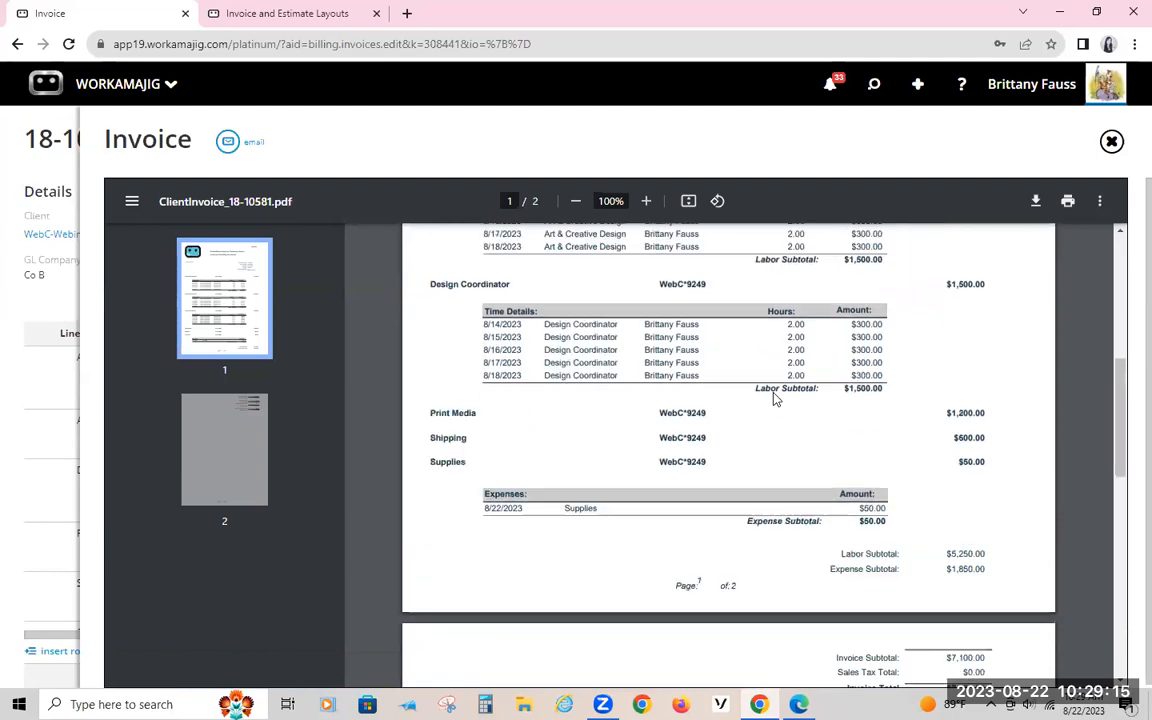
scroll(676, 437, "up", 3)
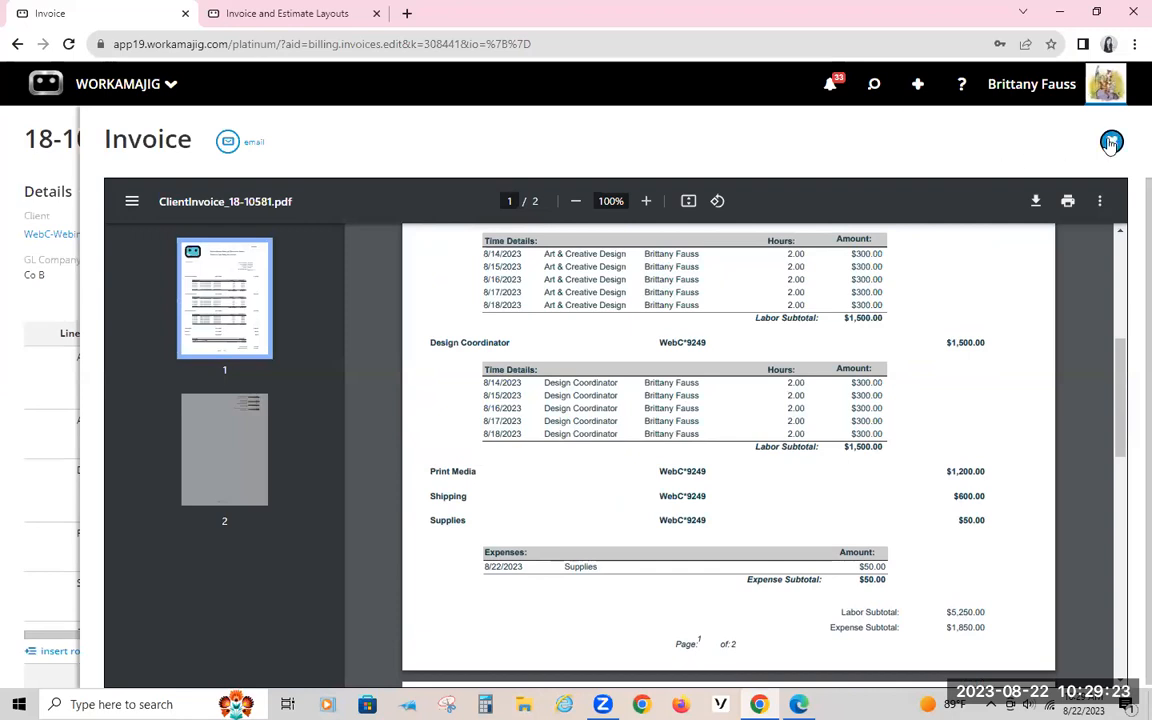
left_click(1111, 143)
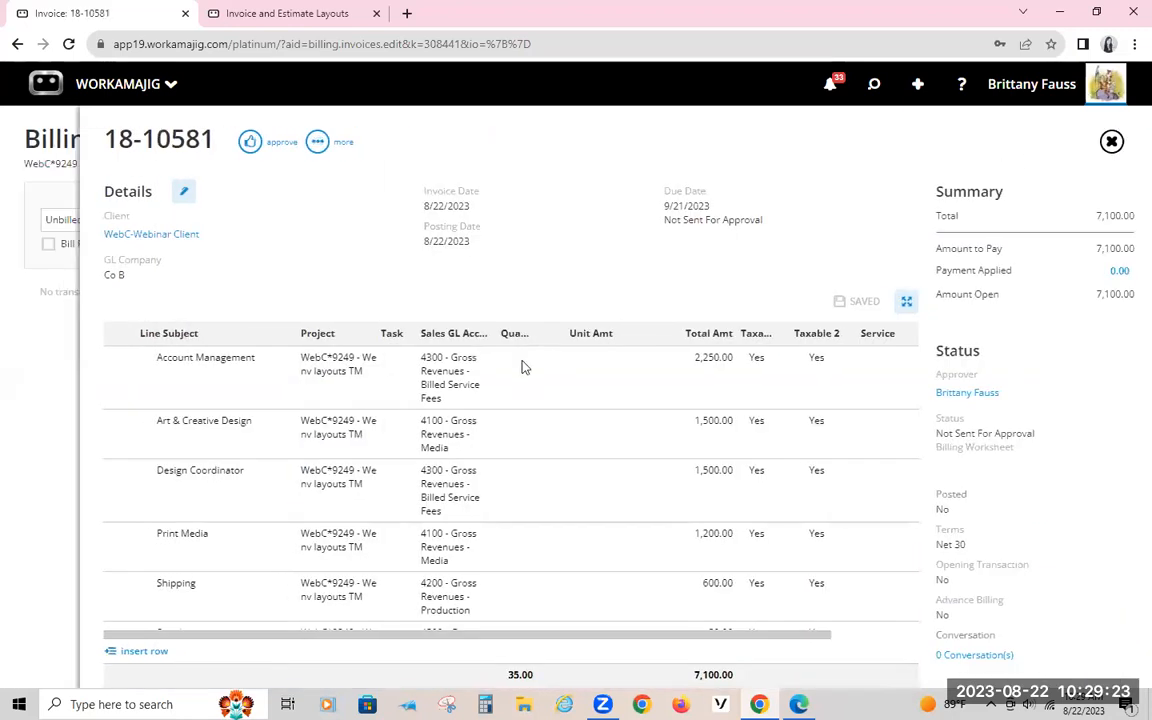
Step: Return to the invoice layout, select the Time Details subreport and open the layout's settings
left_click(240, 14)
left_click(505, 440)
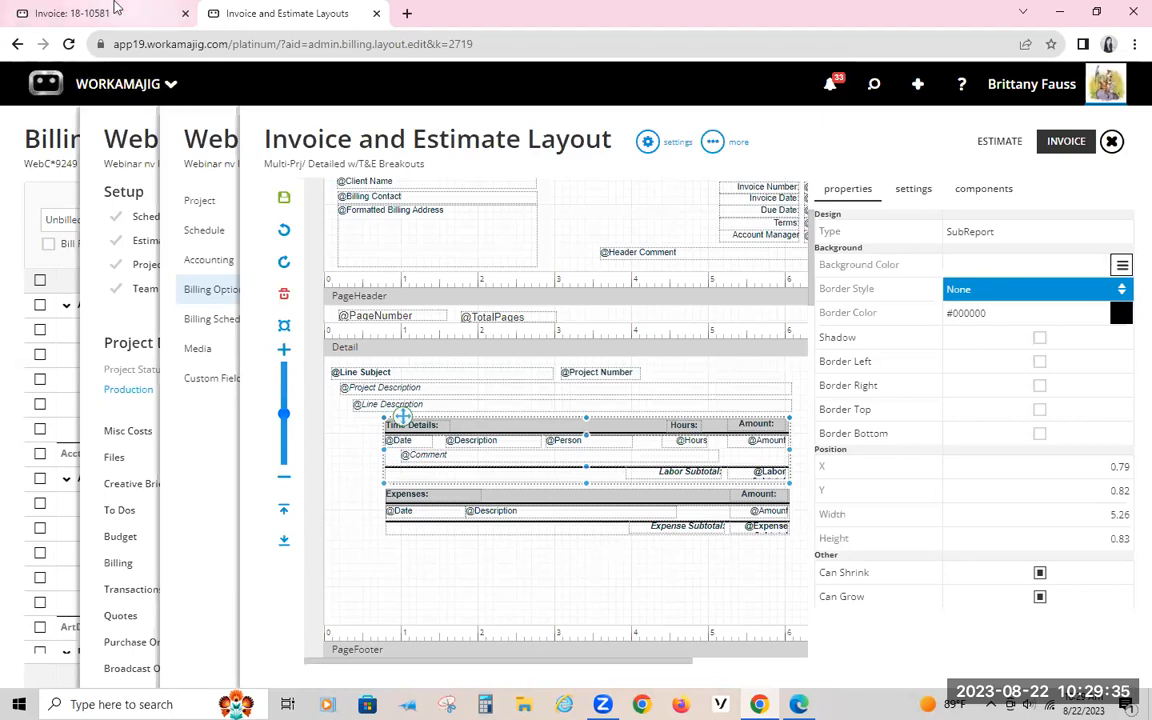
left_click(648, 141)
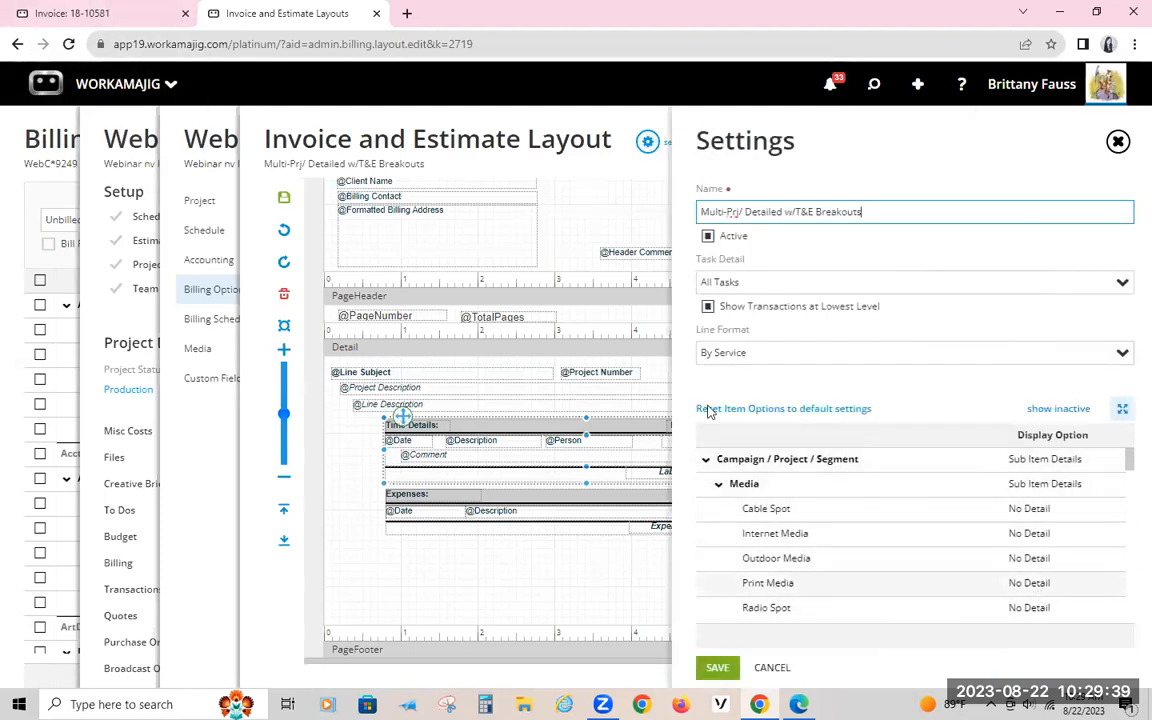
Step: Go back to the invoice record and review its lines and the Account Management line's expanded details
left_click(103, 14)
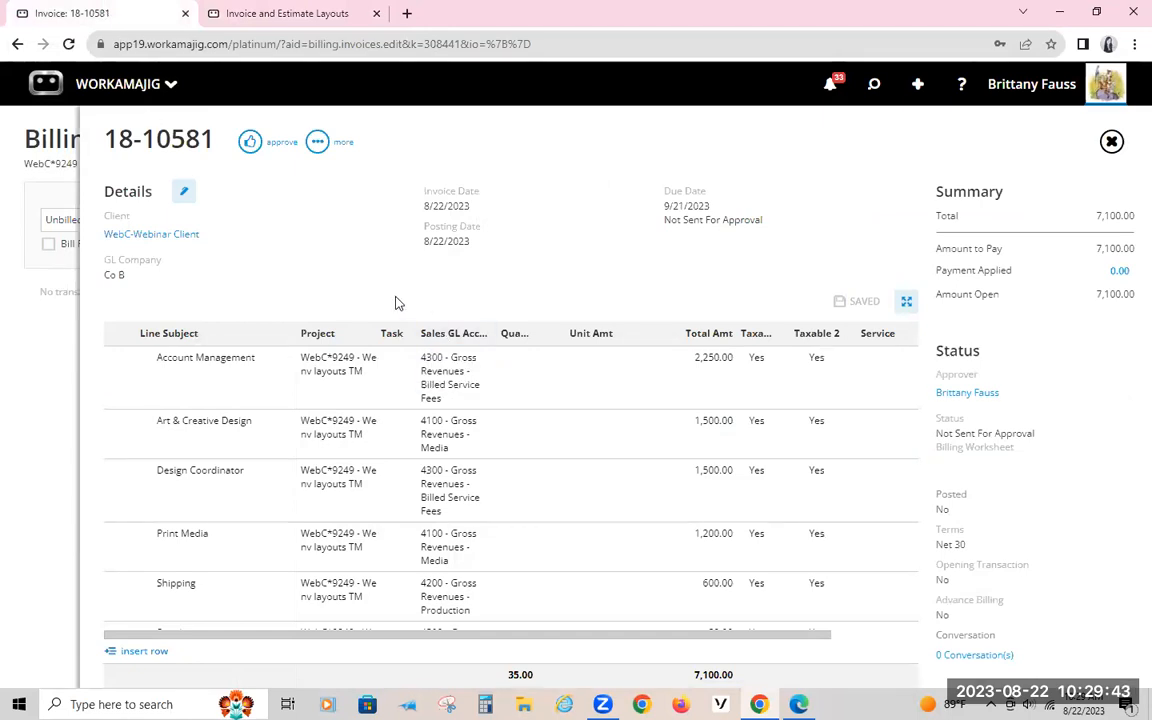
left_click(209, 360)
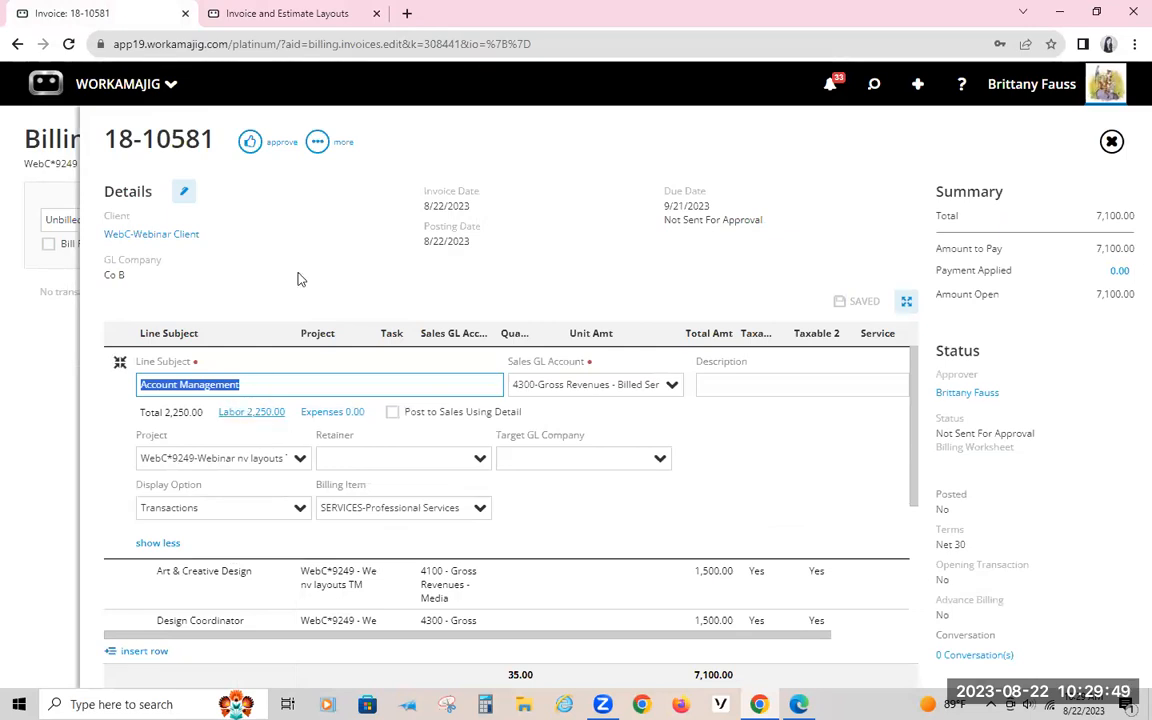
left_click(270, 243)
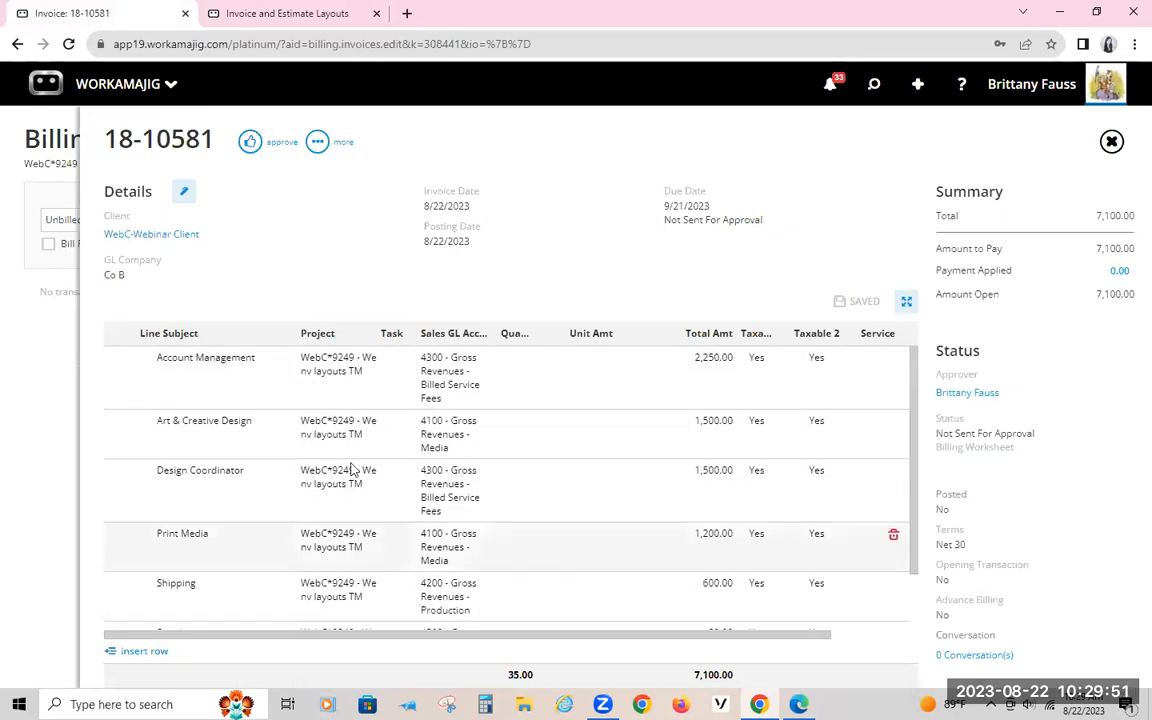
scroll(350, 467, "down", 1)
scroll(350, 467, "up", 1)
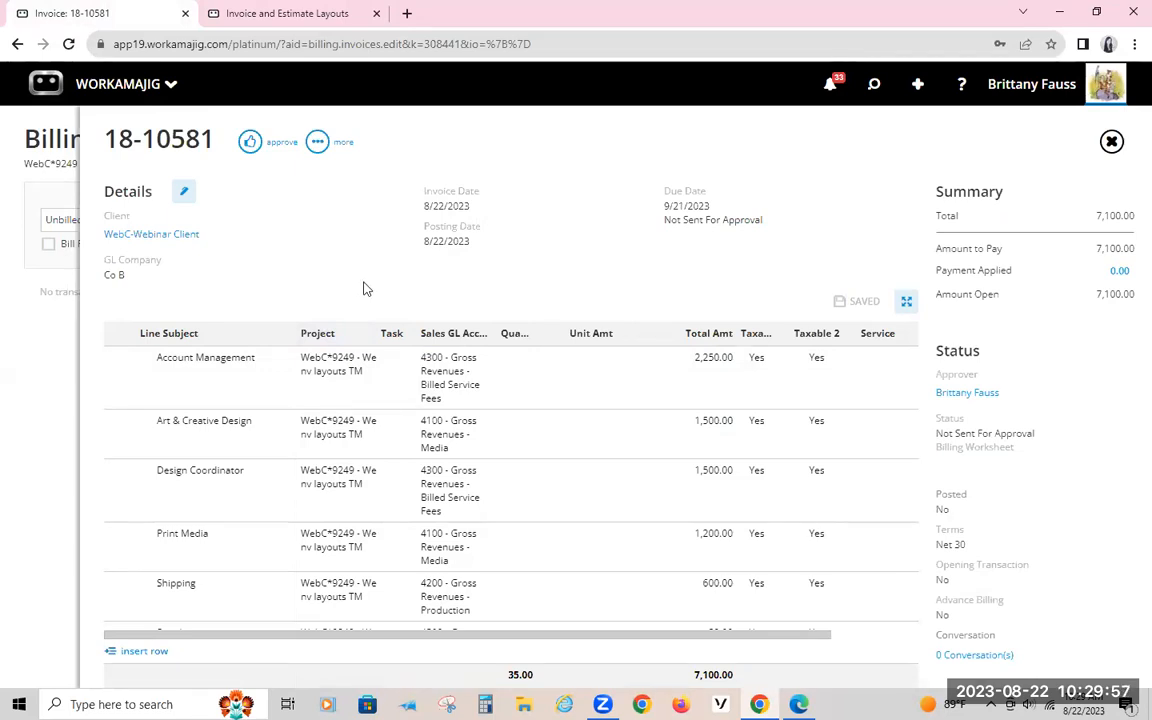
left_click(305, 395)
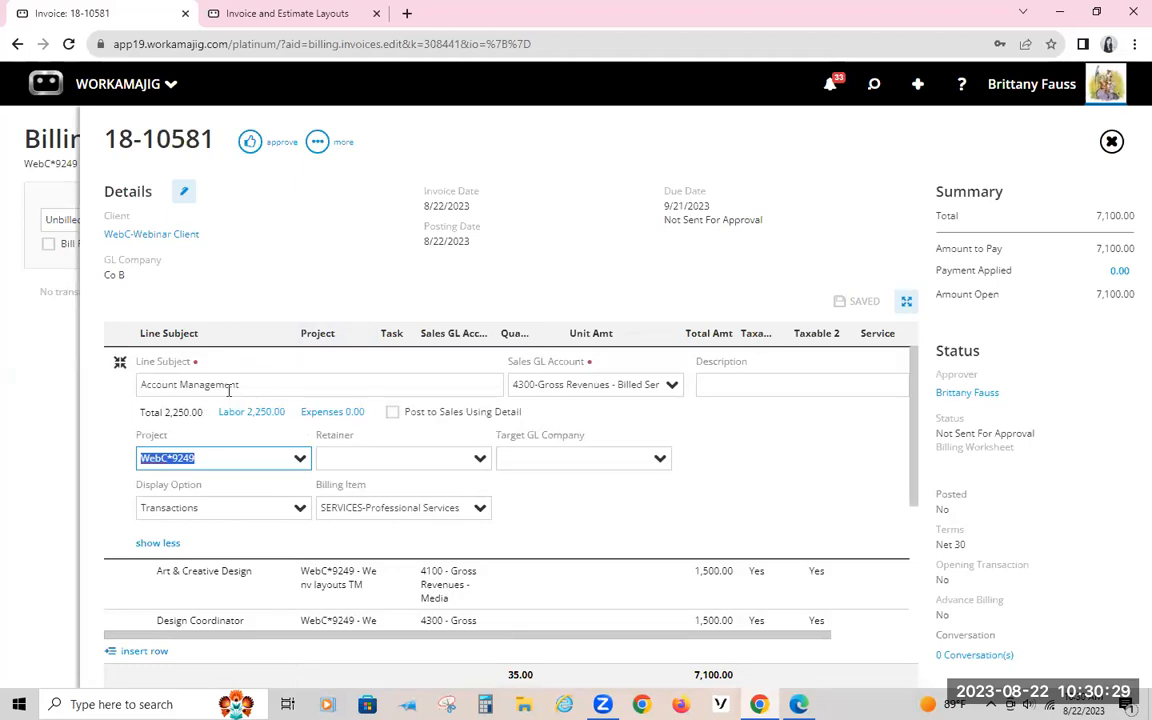
left_click(321, 249)
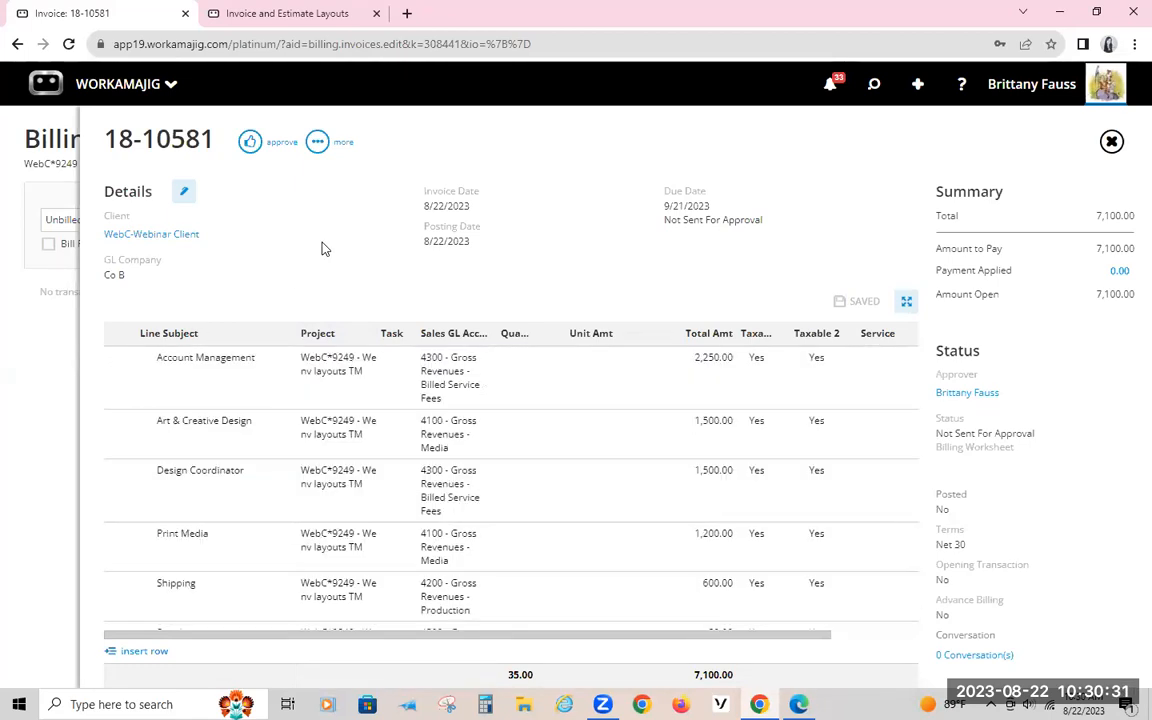
left_click(266, 406)
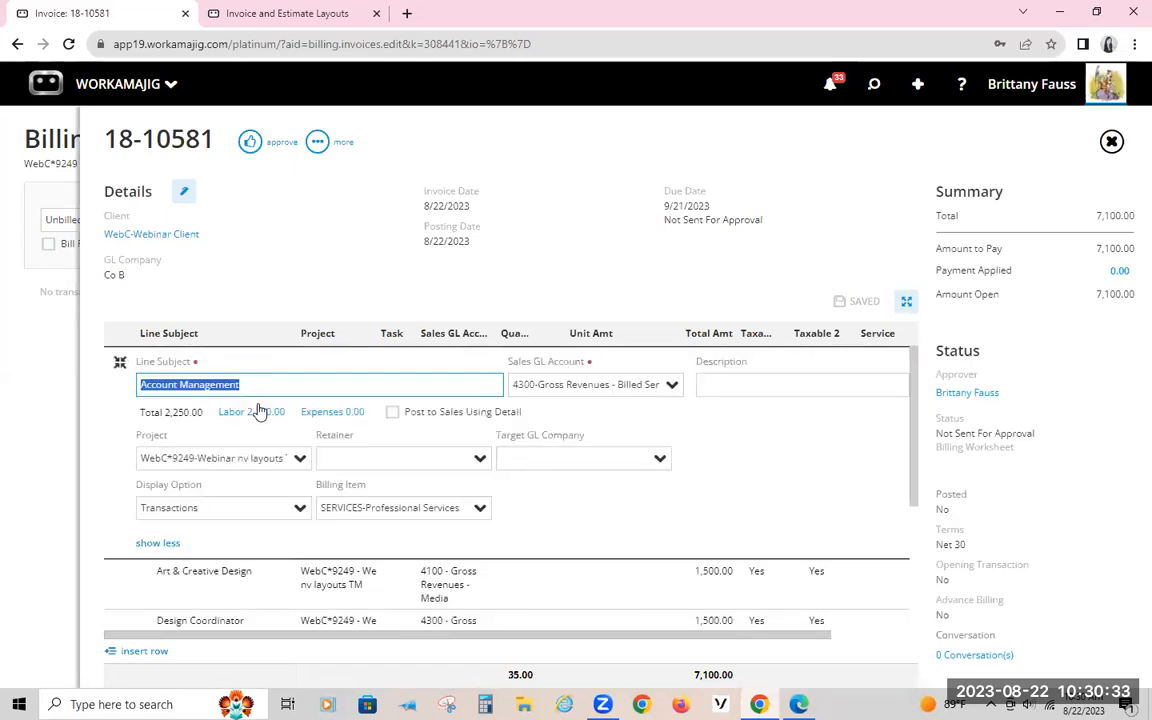
left_click(334, 267)
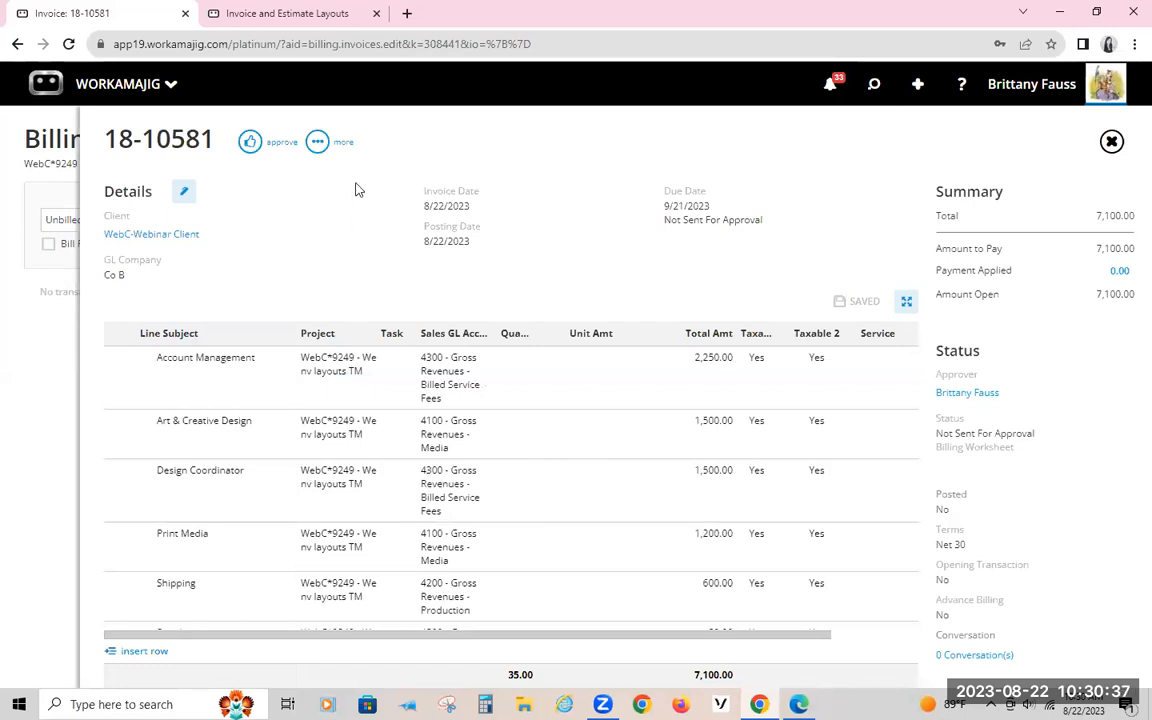
Step: In the layout settings, collapse the Media, Reimbursed Out of Pocket Costs, Other Outsourced Services, Production and Professional Services groups
left_click(238, 20)
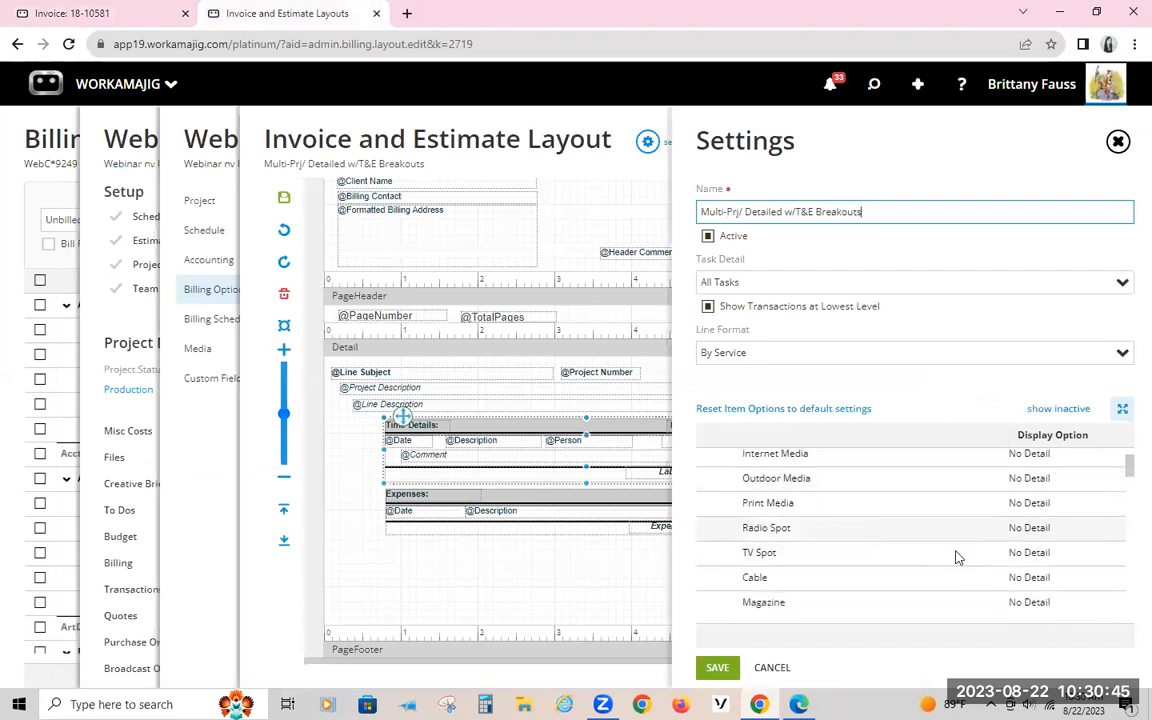
left_click(782, 410)
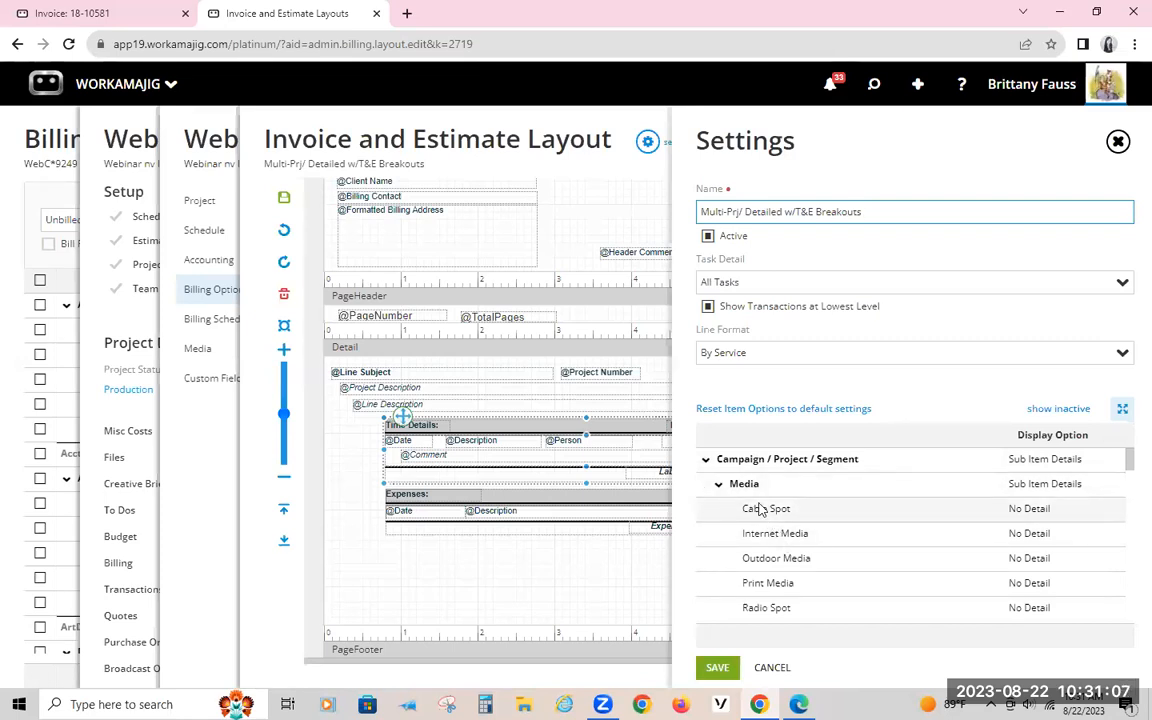
left_click(733, 487)
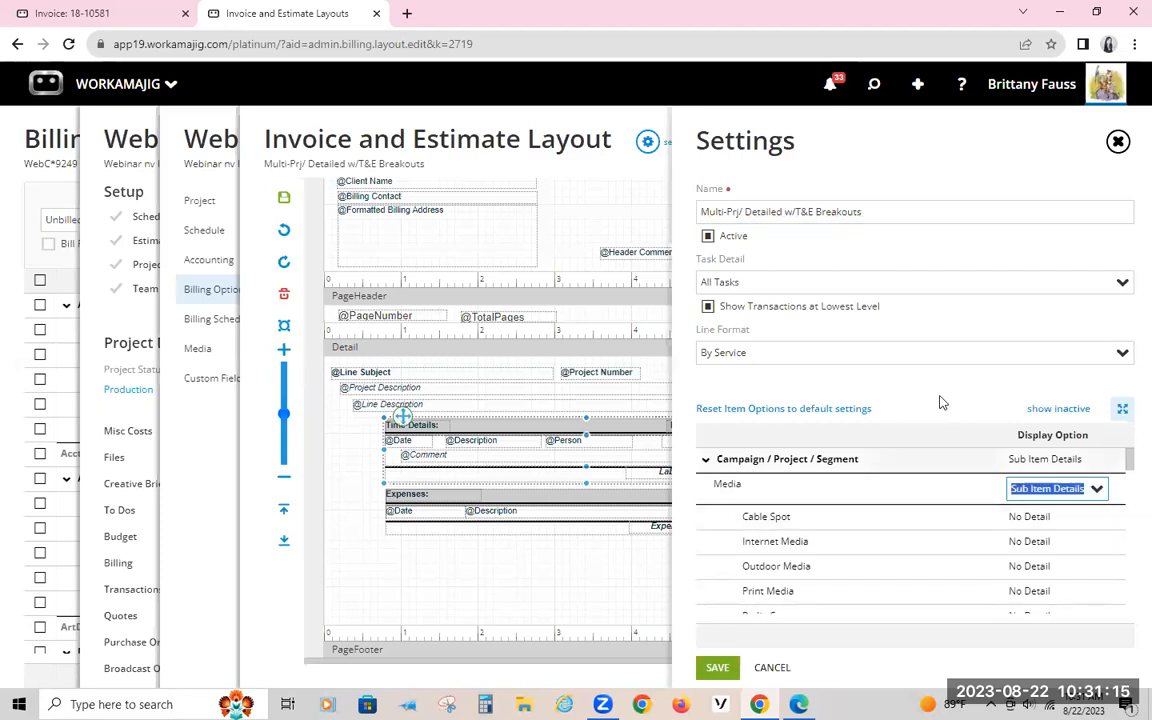
left_click(718, 485)
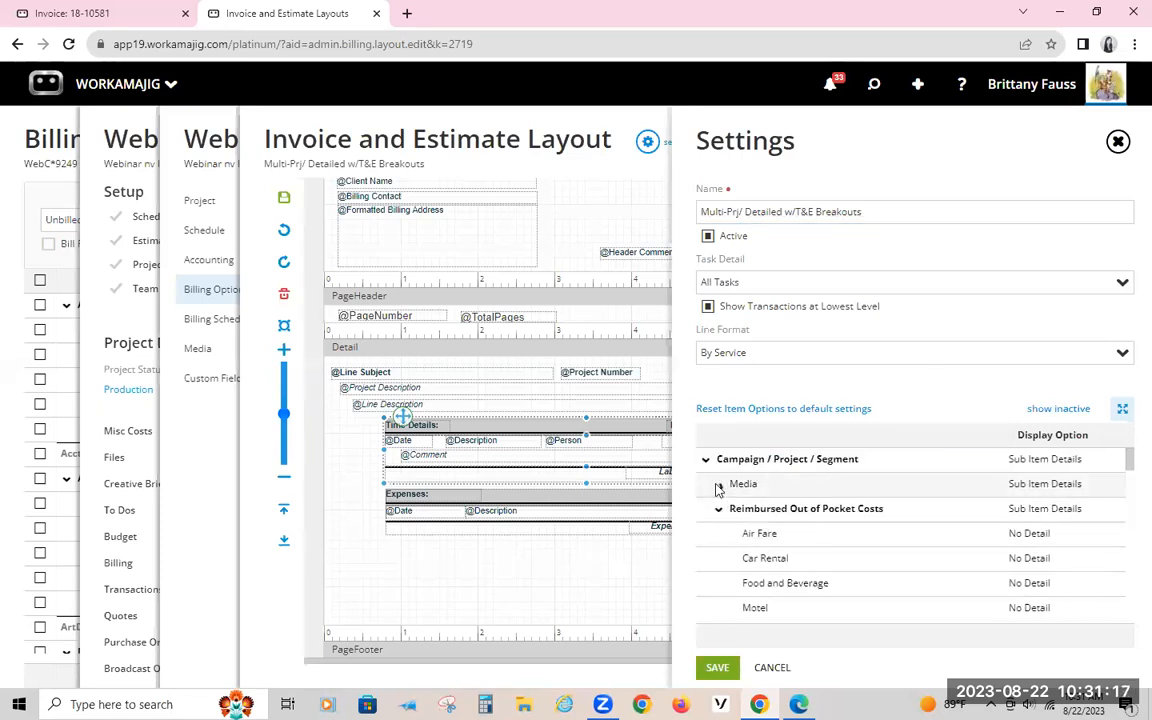
left_click(718, 508)
left_click(719, 533)
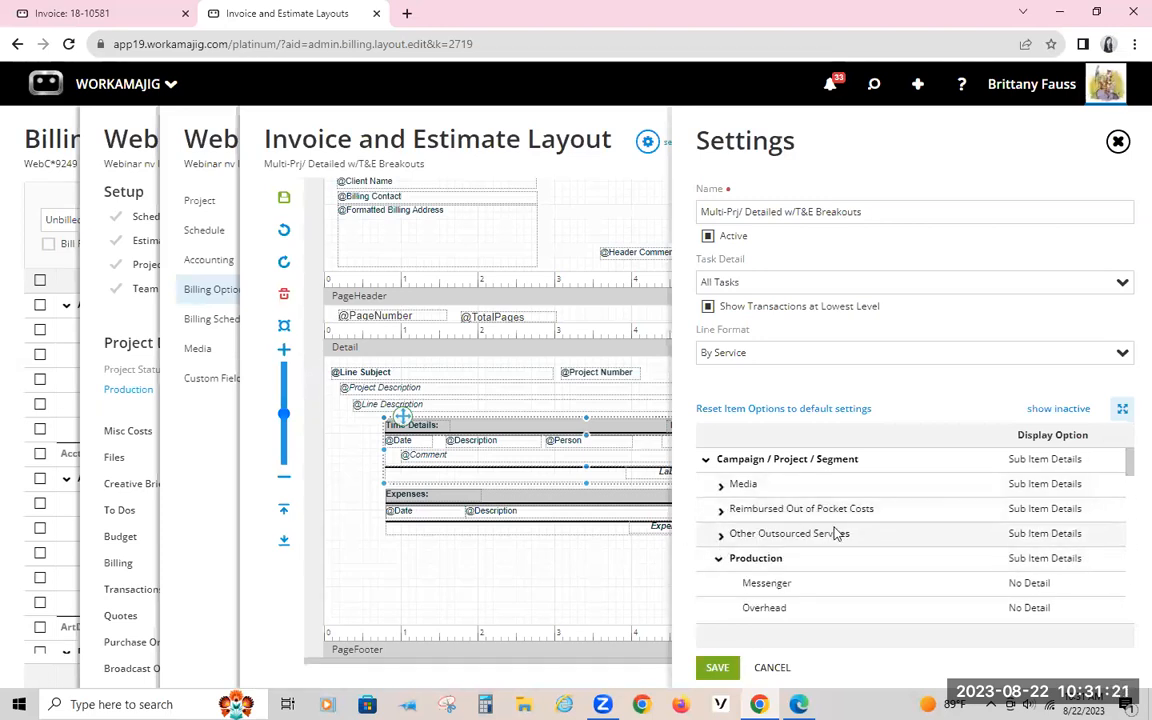
left_click(718, 558)
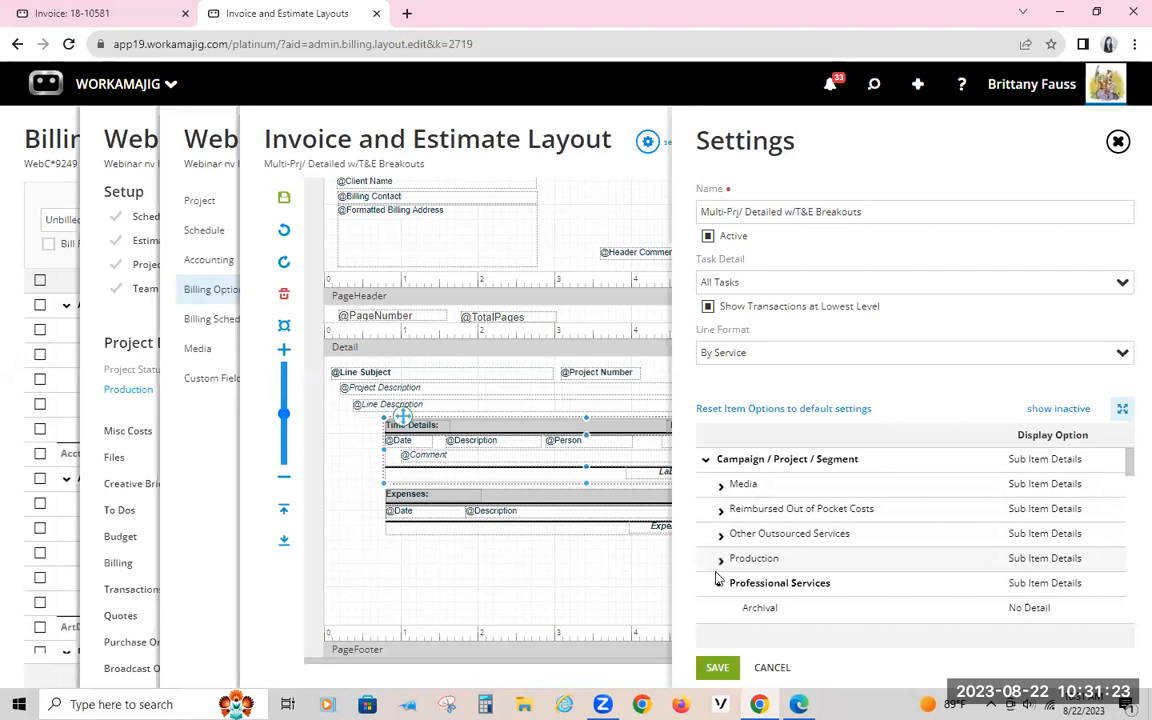
left_click(718, 585)
Step: Review the Display Options of the billing item groups and the ungrouped items, then close the layout settings
scroll(733, 595, "down", 3)
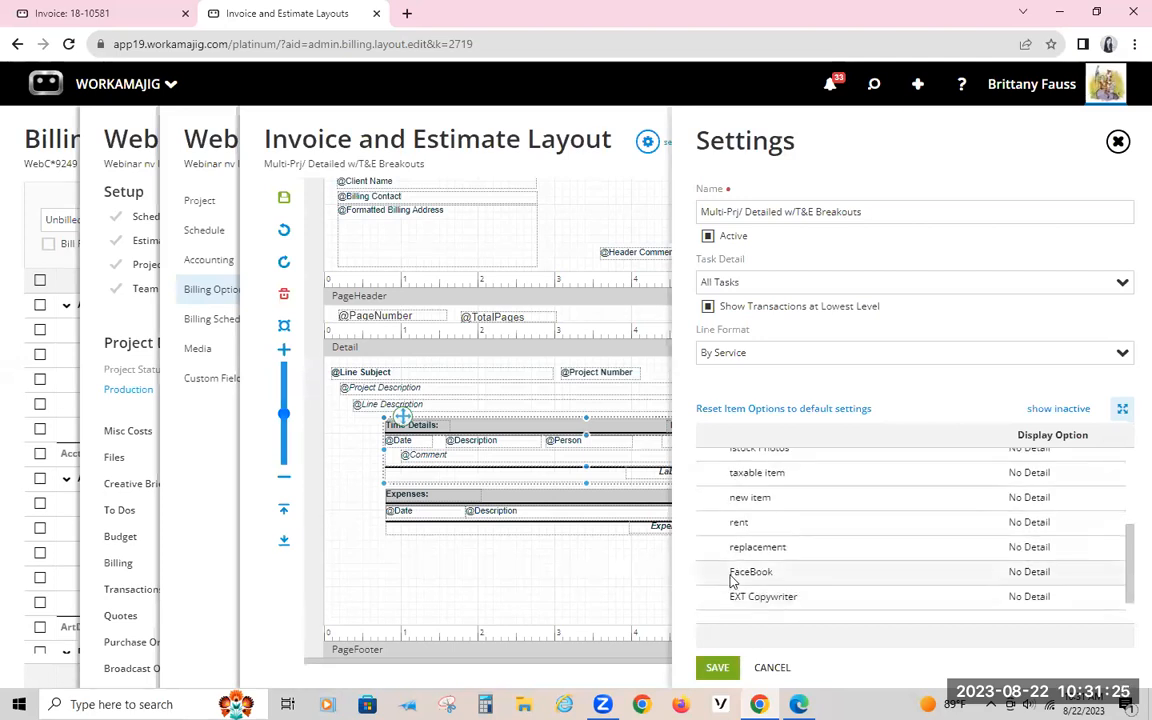
scroll(728, 560, "up", 2)
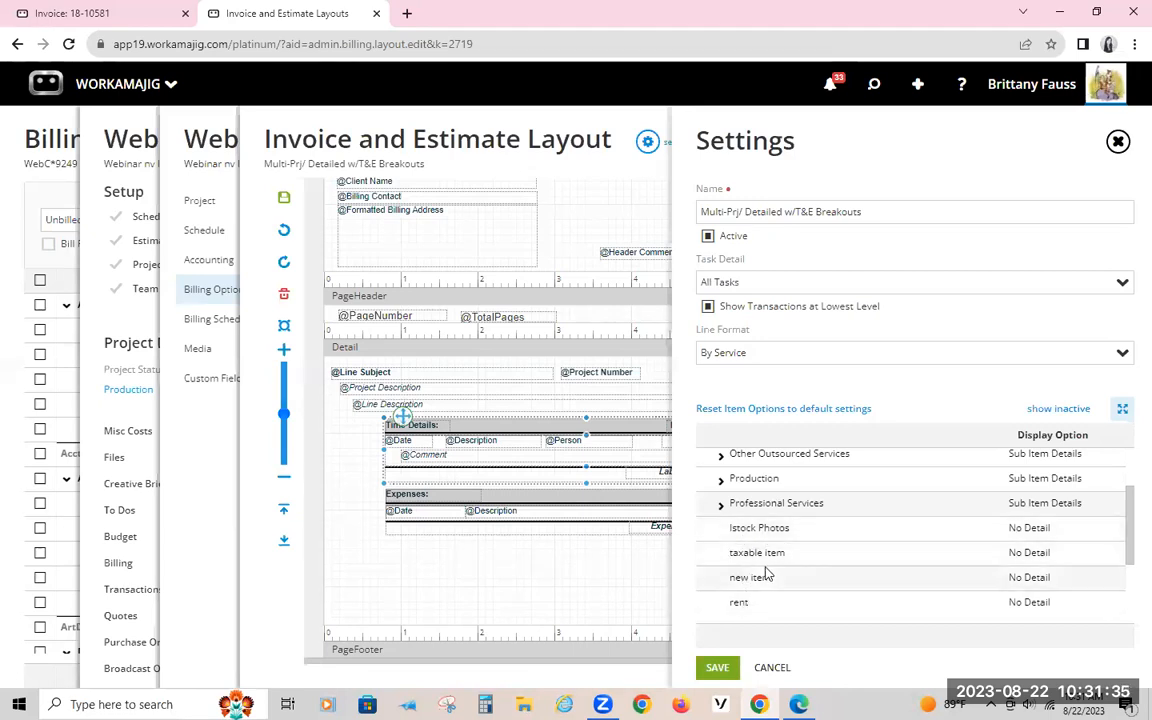
scroll(738, 597, "down", 2)
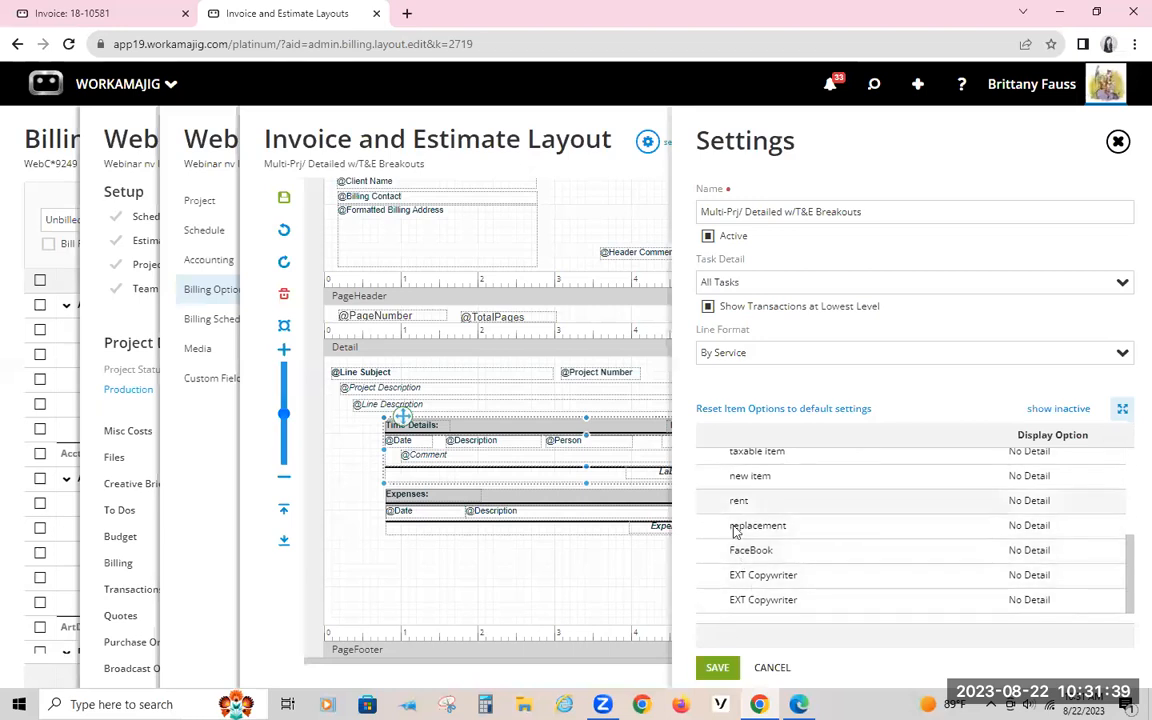
scroll(743, 595, "up", 1)
scroll(745, 583, "up", 3)
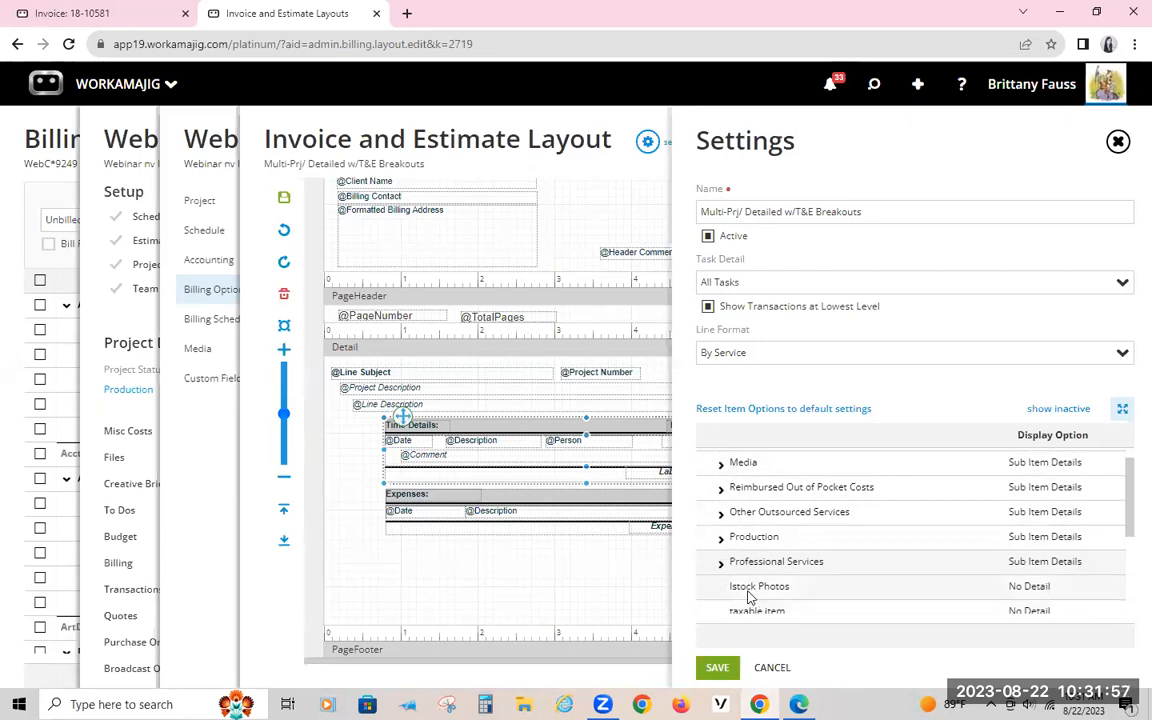
scroll(752, 592, "down", 2)
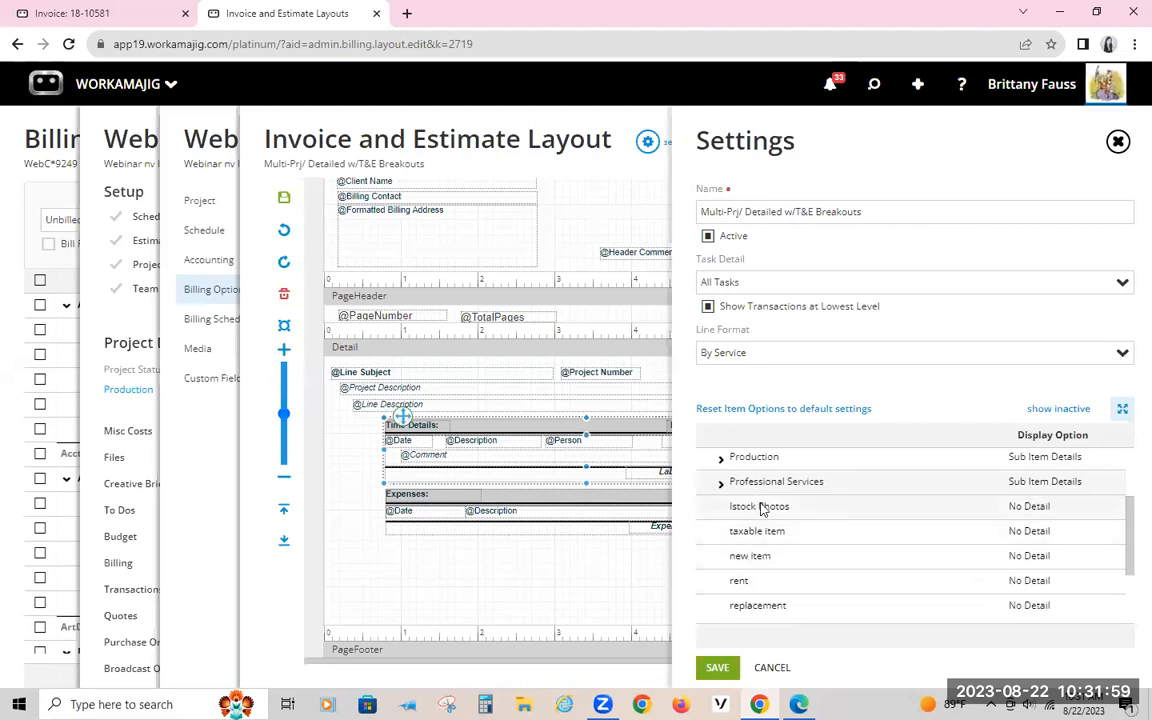
scroll(770, 530, "up", 2)
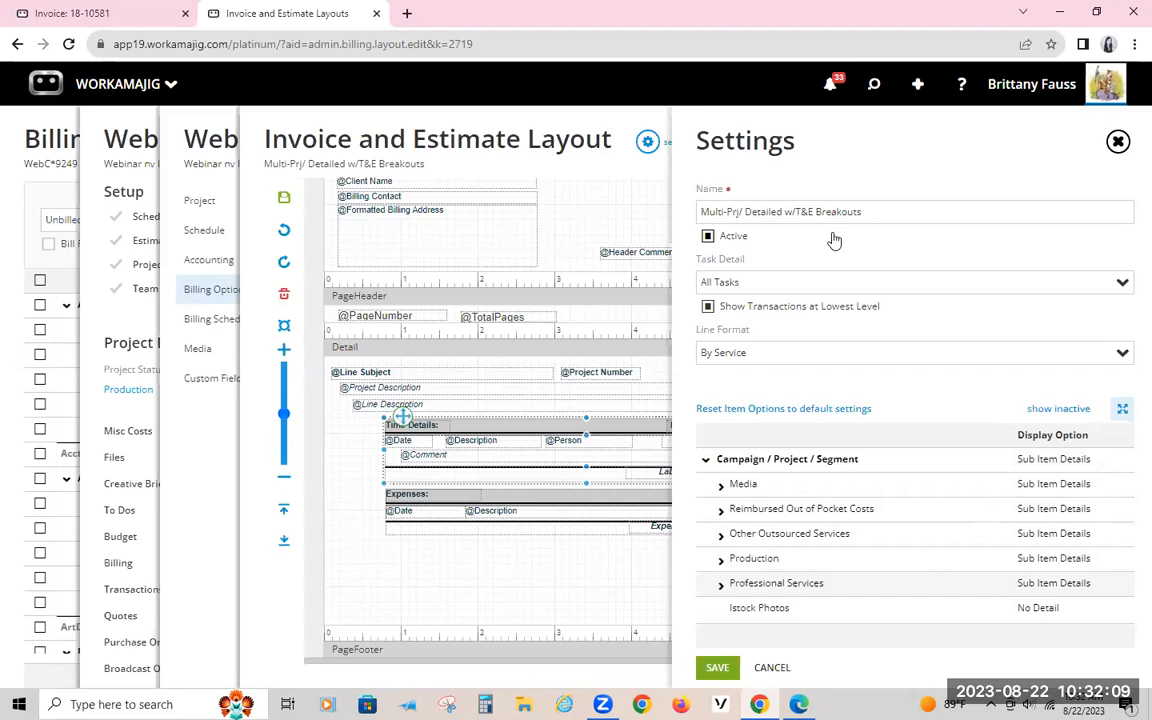
left_click(1118, 141)
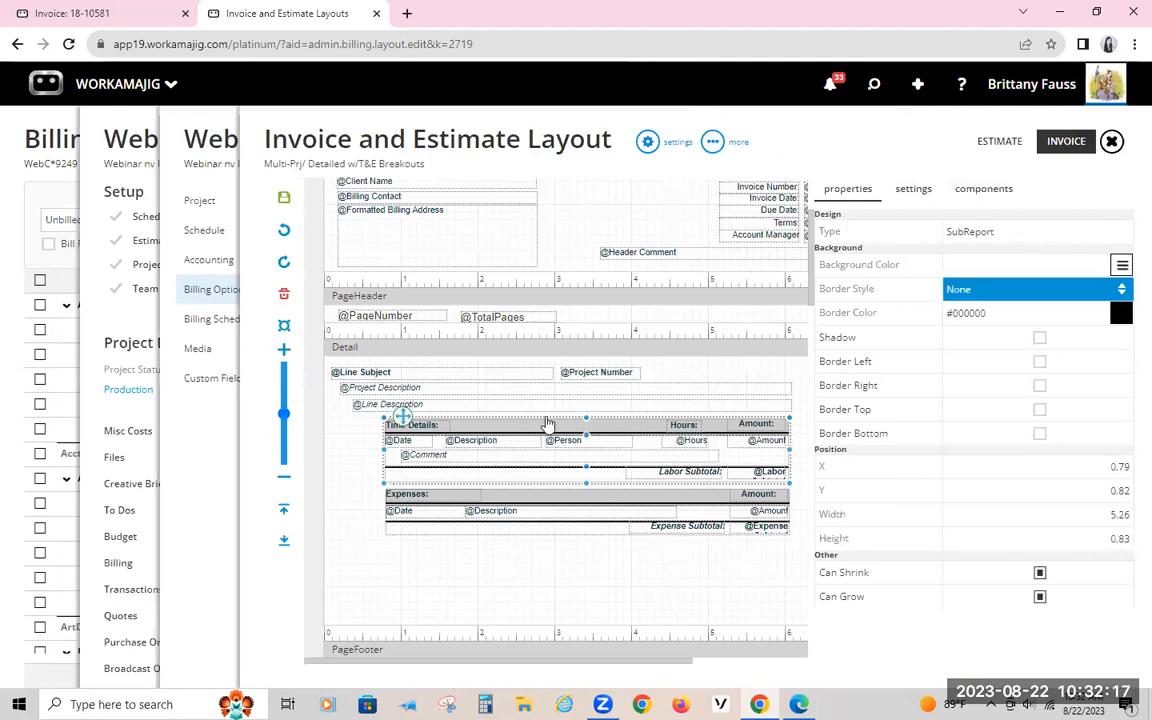
Step: Move the Time Details subreport in the Detail section to about X 0.08, Y 0.80
left_click_drag(437, 432, 382, 430)
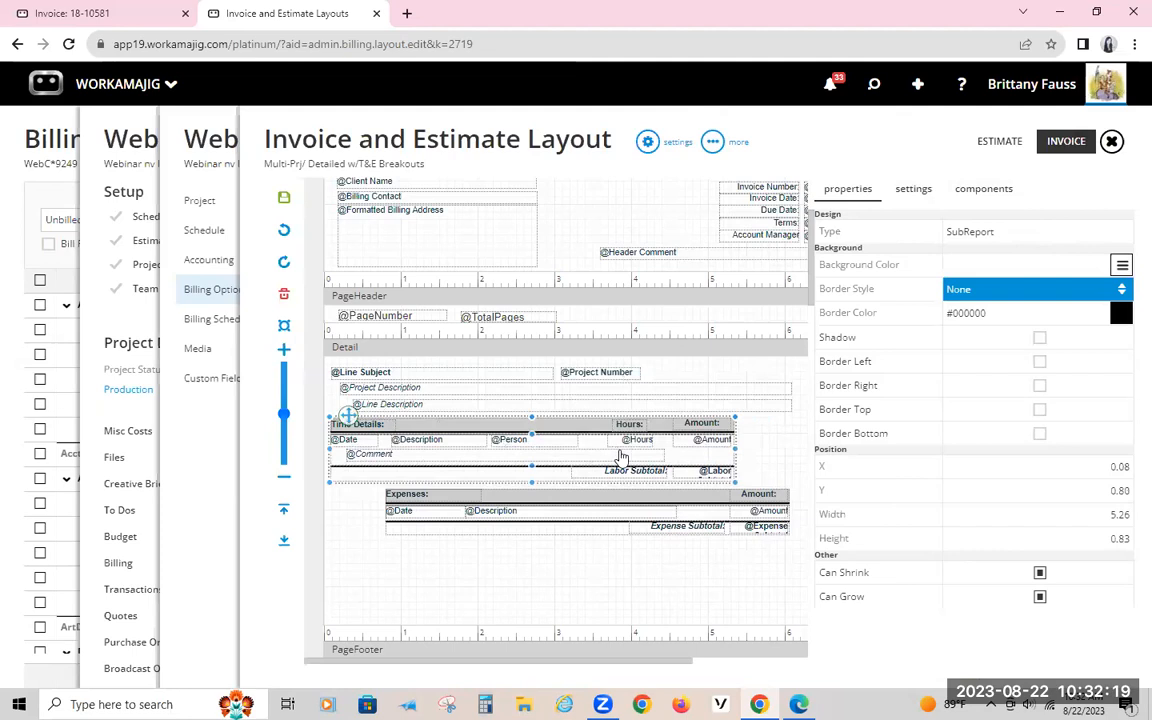
Step: Replace the Time Details subreport in the Detail section with a new Time sub section from the invoice line fields
key("Delete")
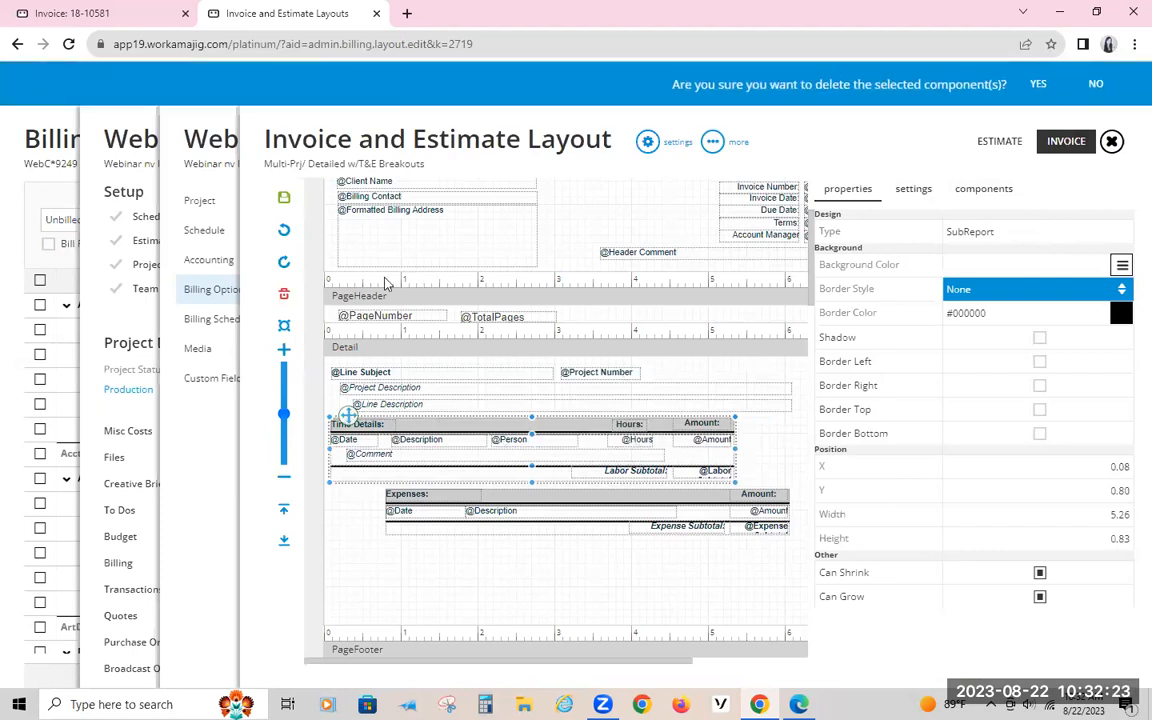
left_click(1038, 88)
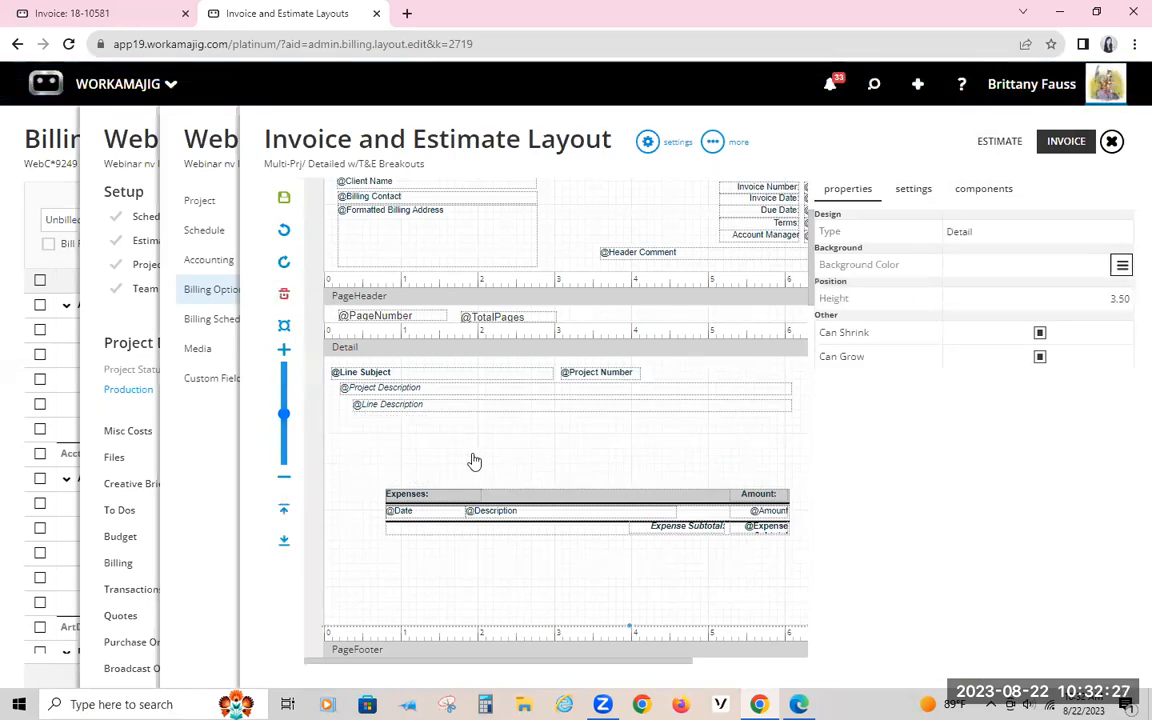
left_click(976, 188)
left_click(916, 279)
scroll(946, 310, "down", 3)
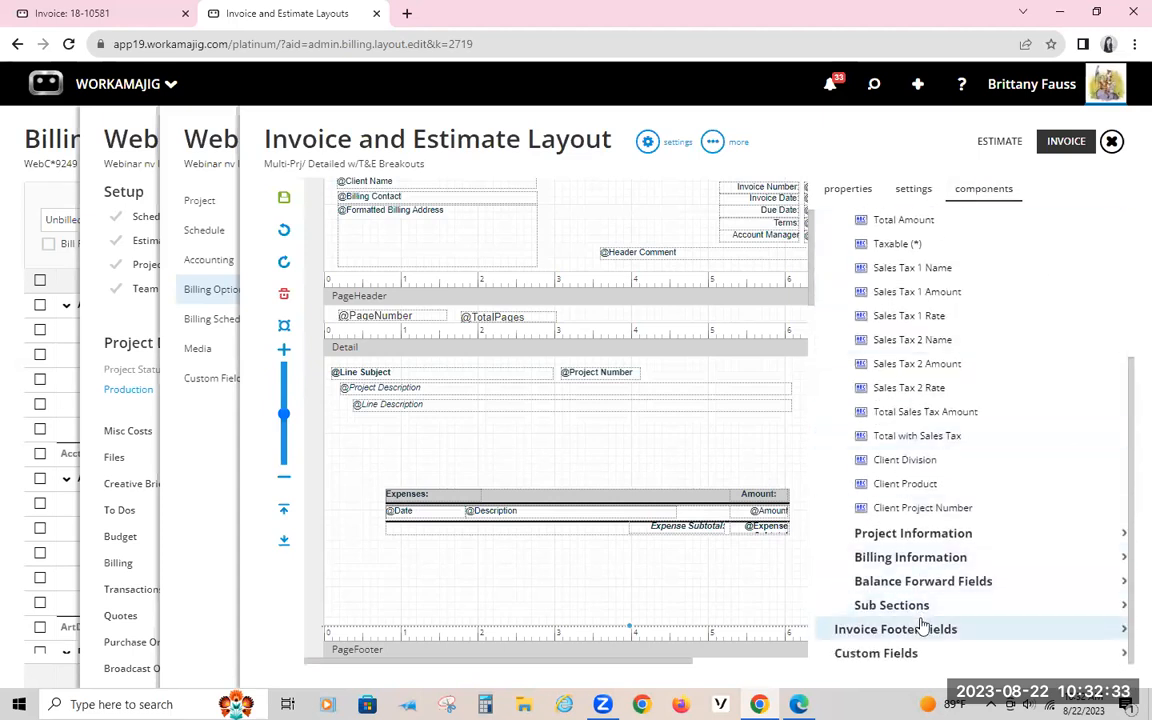
left_click(911, 606)
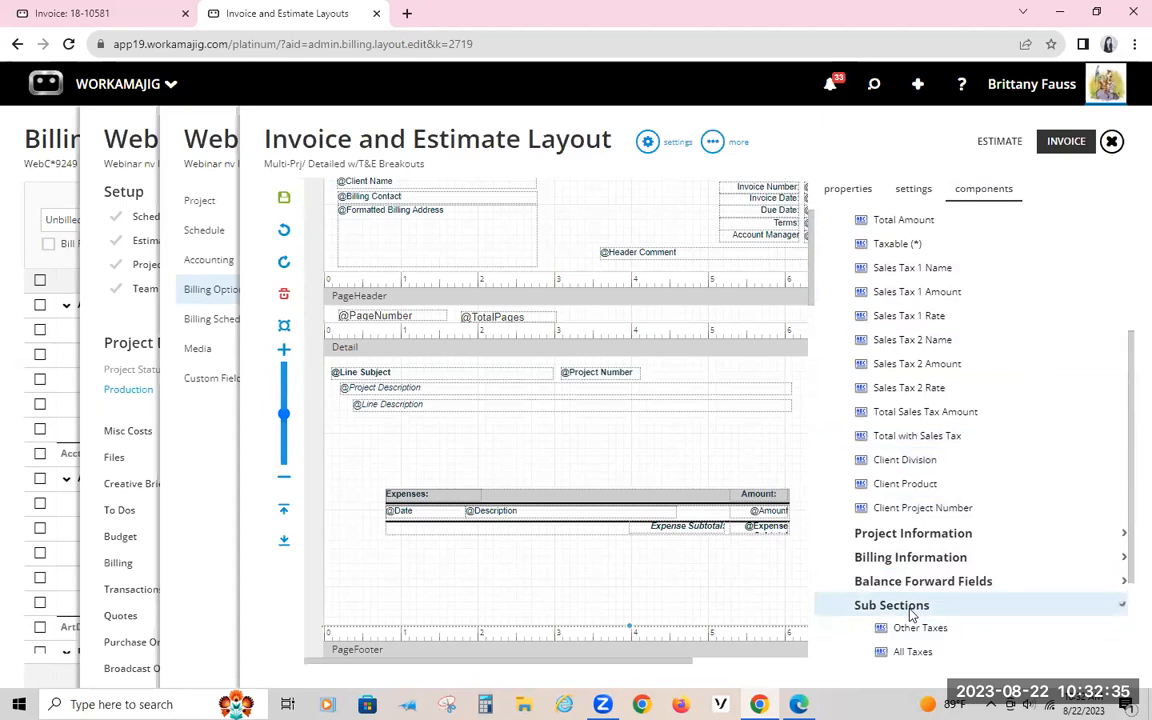
scroll(911, 613, "down", 2)
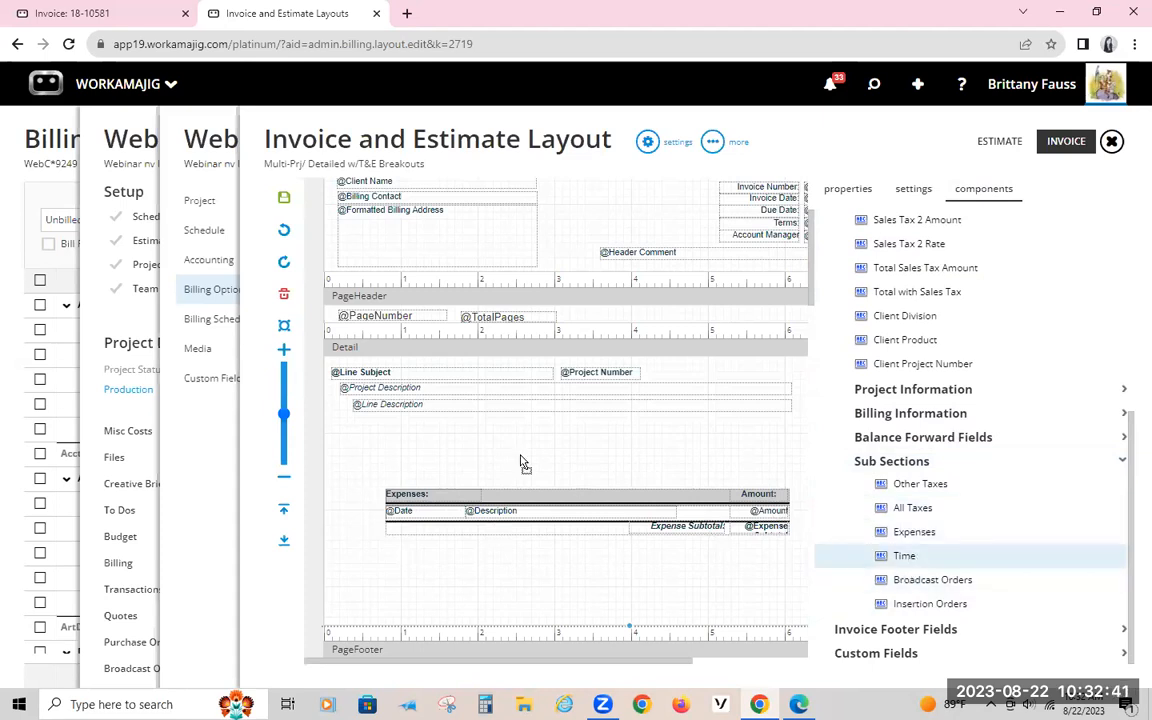
left_click_drag(427, 452, 325, 374)
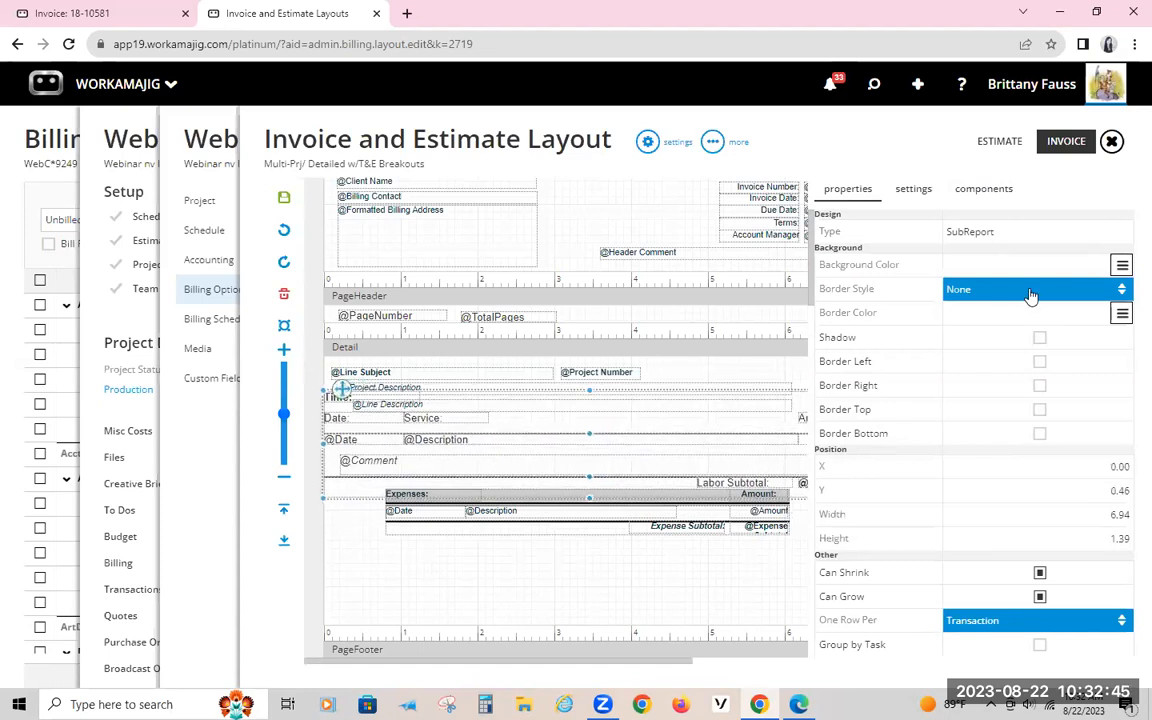
Step: Move the Expenses subreport lower in the Detail section and place the new Time subreport above it at X 0.33, Y 1.01
left_click(457, 522)
left_click_drag(402, 488, 375, 519)
left_click(478, 436)
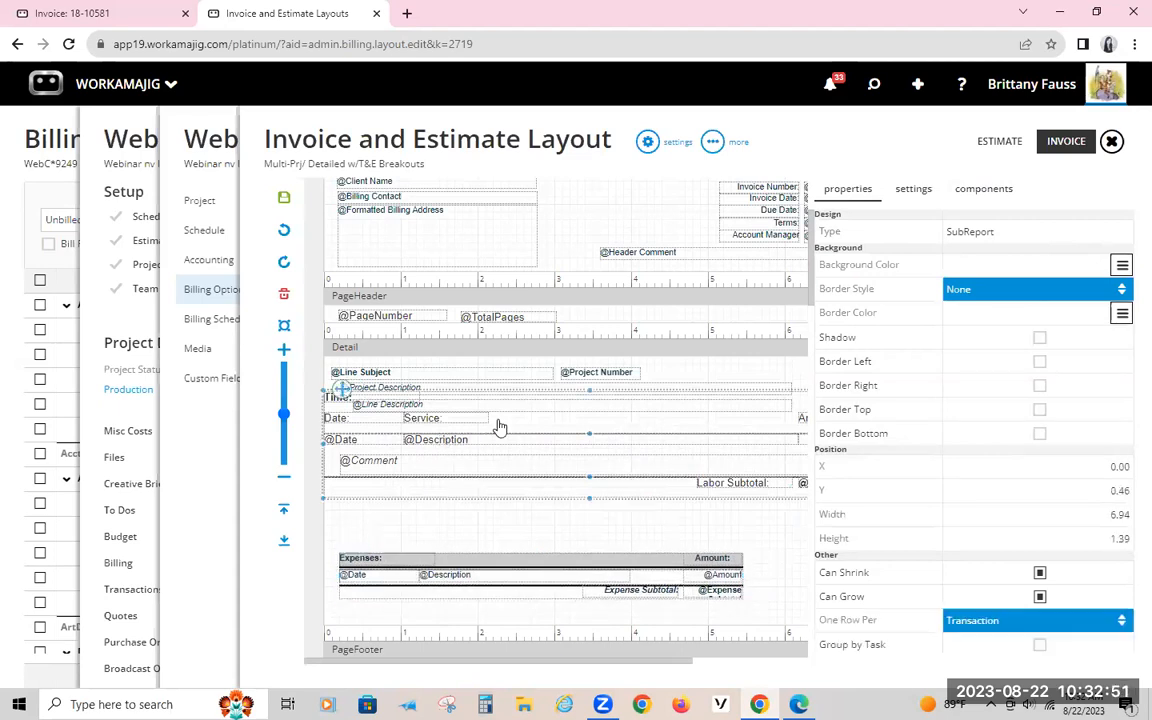
left_click(532, 476)
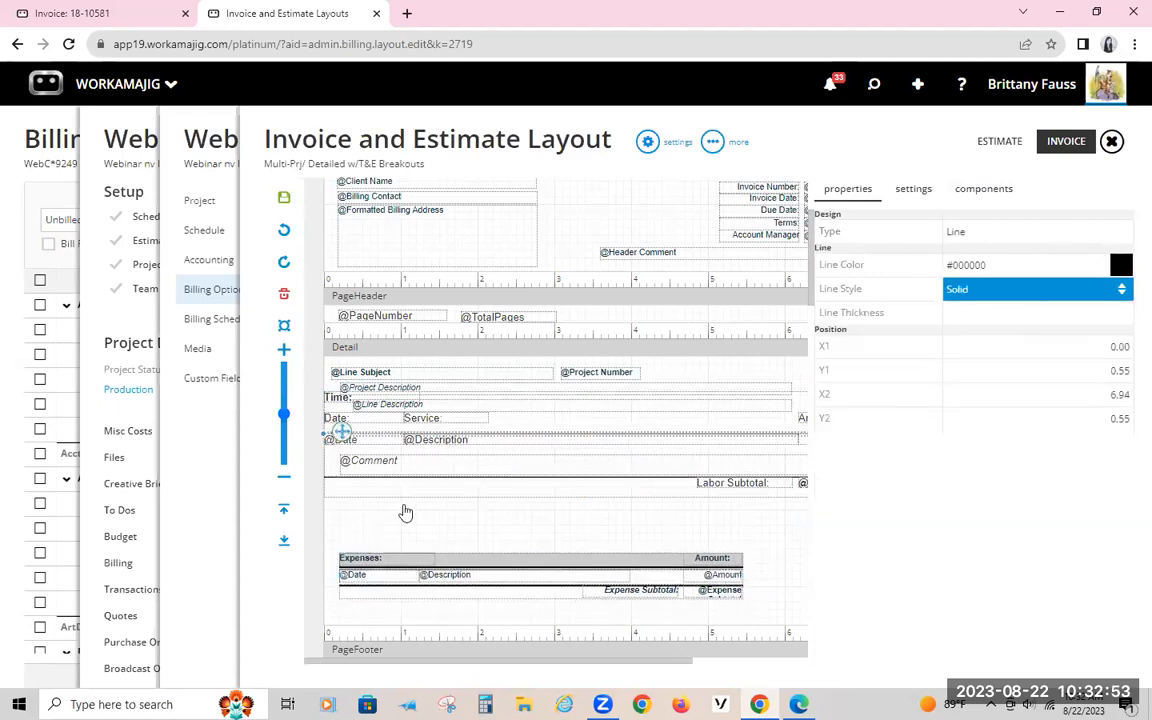
left_click(357, 410)
left_click(357, 410)
left_click_drag(330, 392, 388, 432)
left_click(395, 403)
left_click(450, 459)
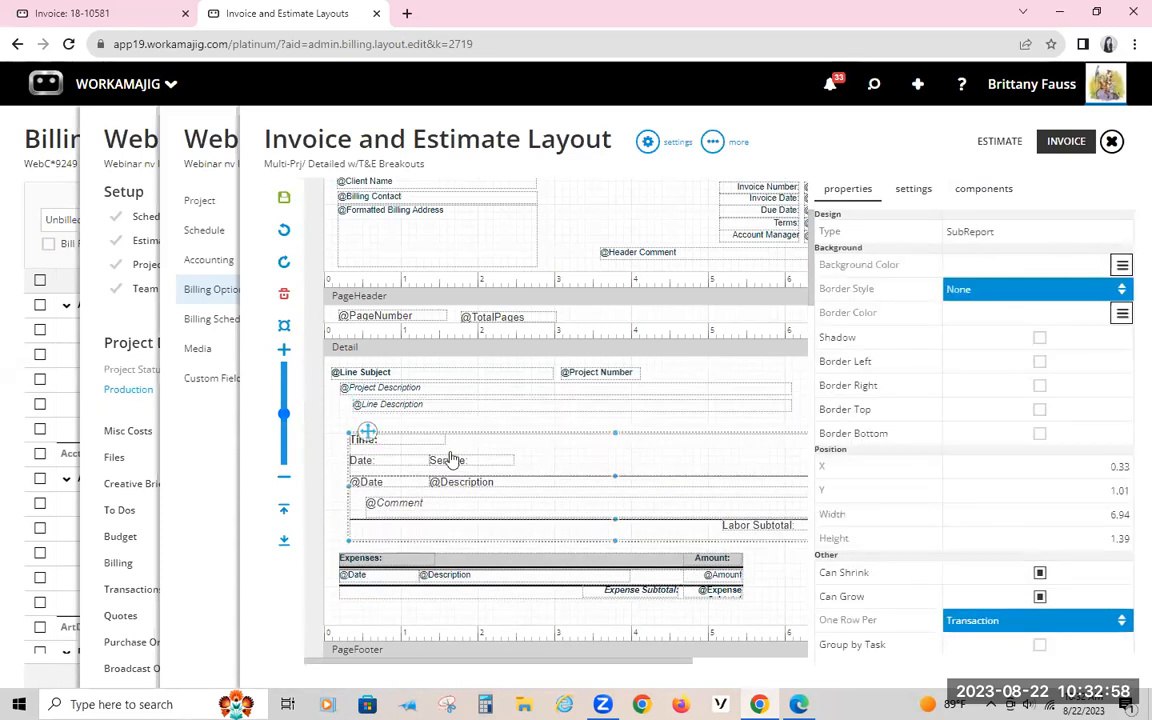
Step: Review the components and time fields available for the Time subreport and the invoice footer fields available for the Detail section
left_click(980, 188)
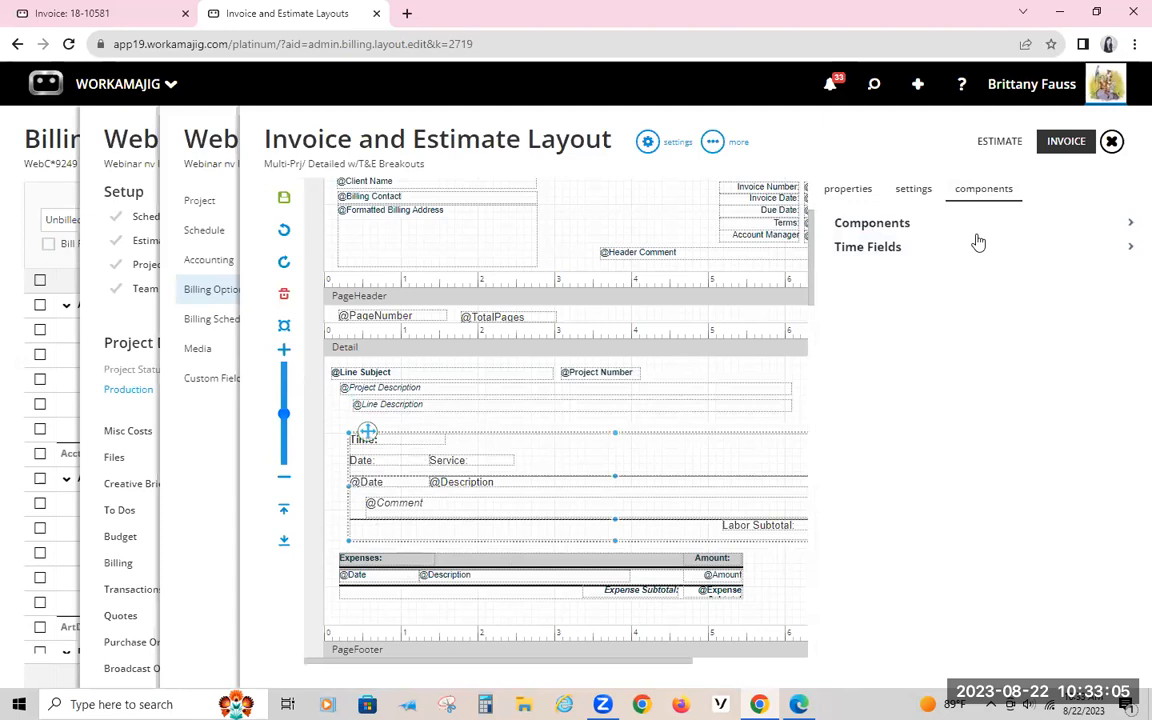
left_click(912, 226)
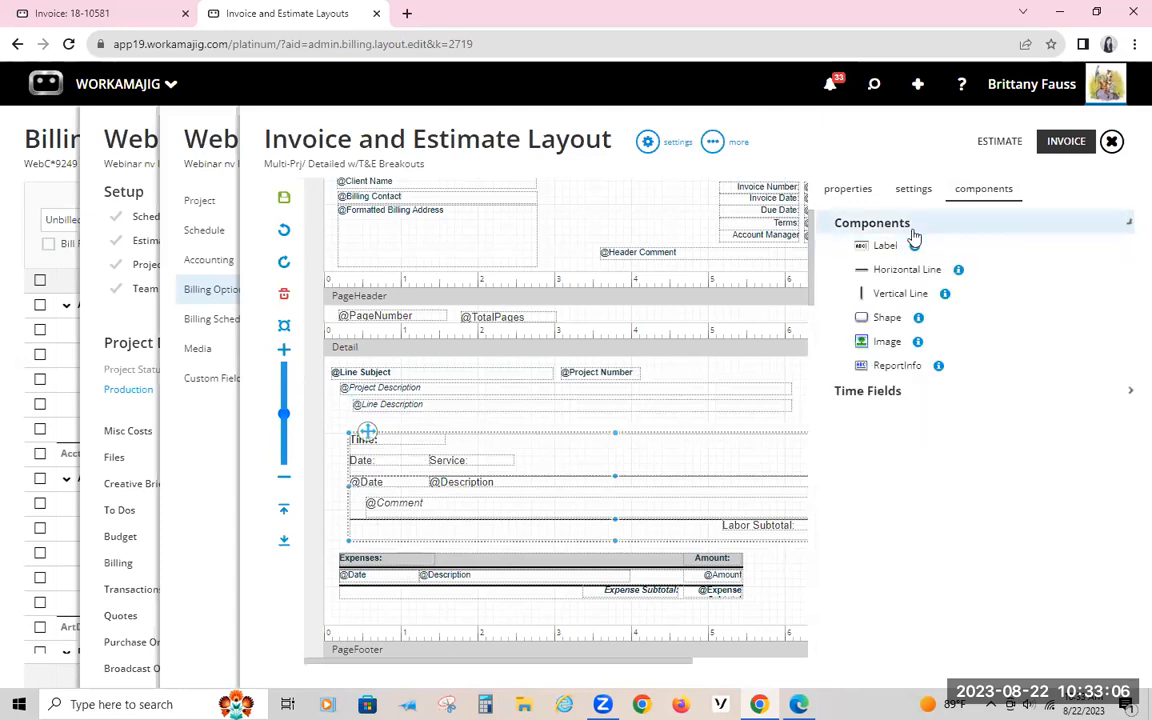
left_click(866, 394)
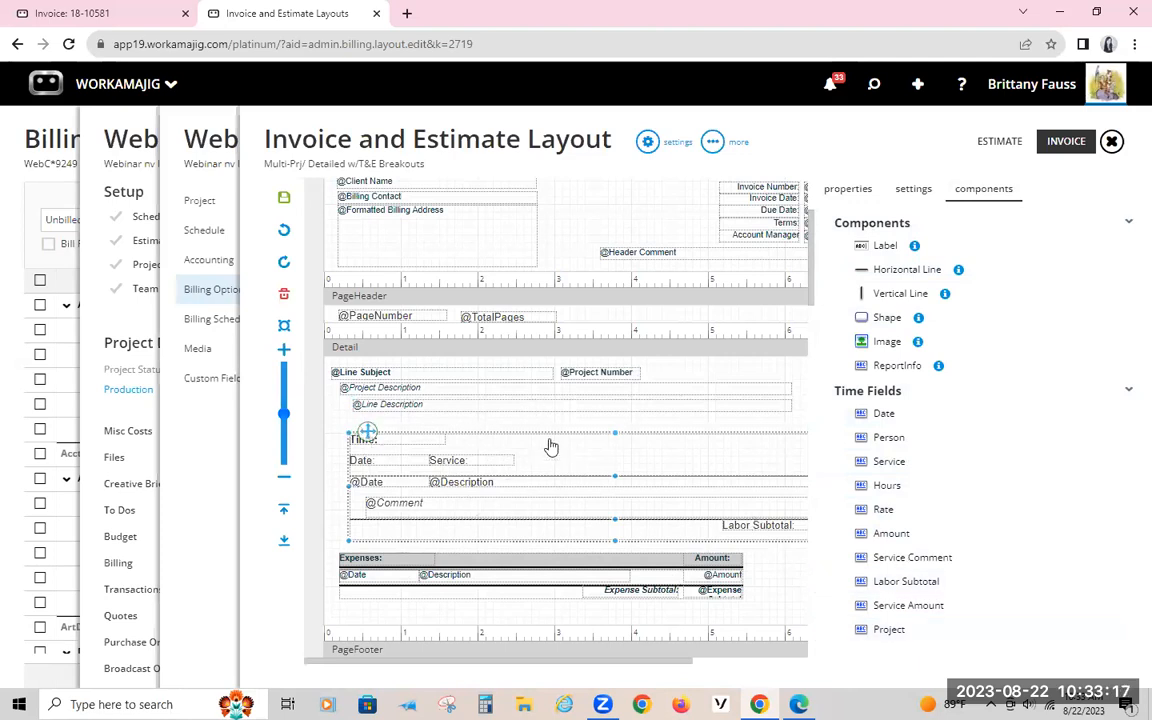
left_click(538, 624)
left_click(990, 192)
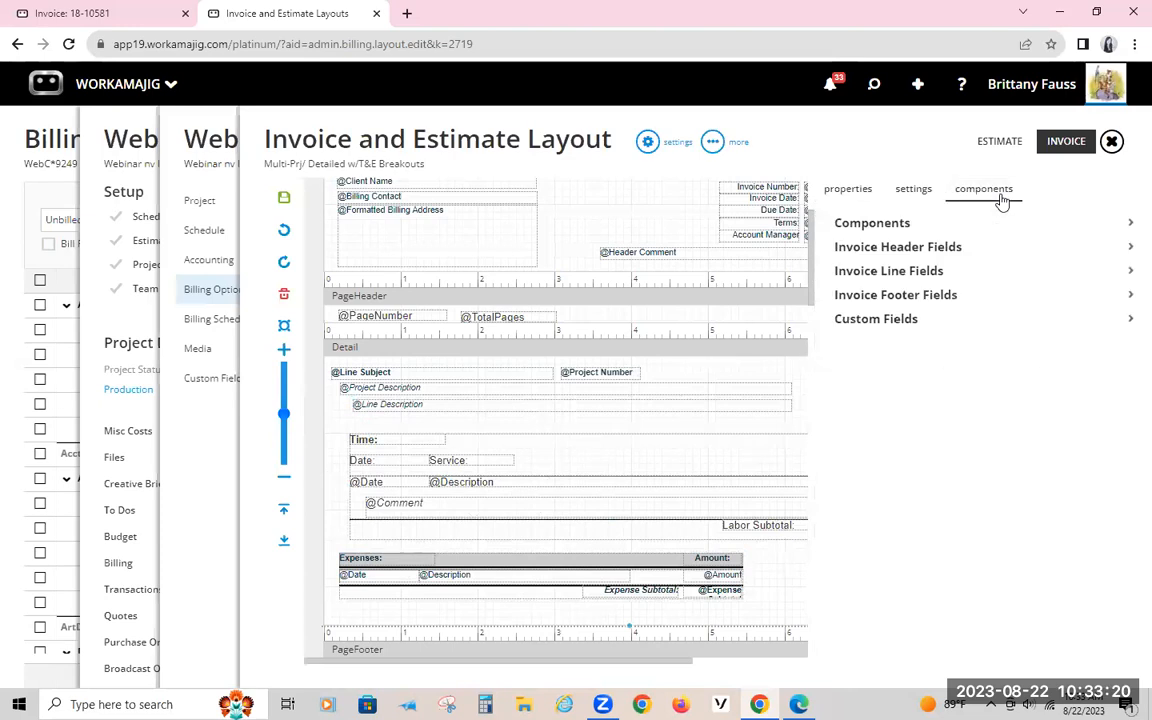
left_click(918, 295)
scroll(922, 340, "down", 3)
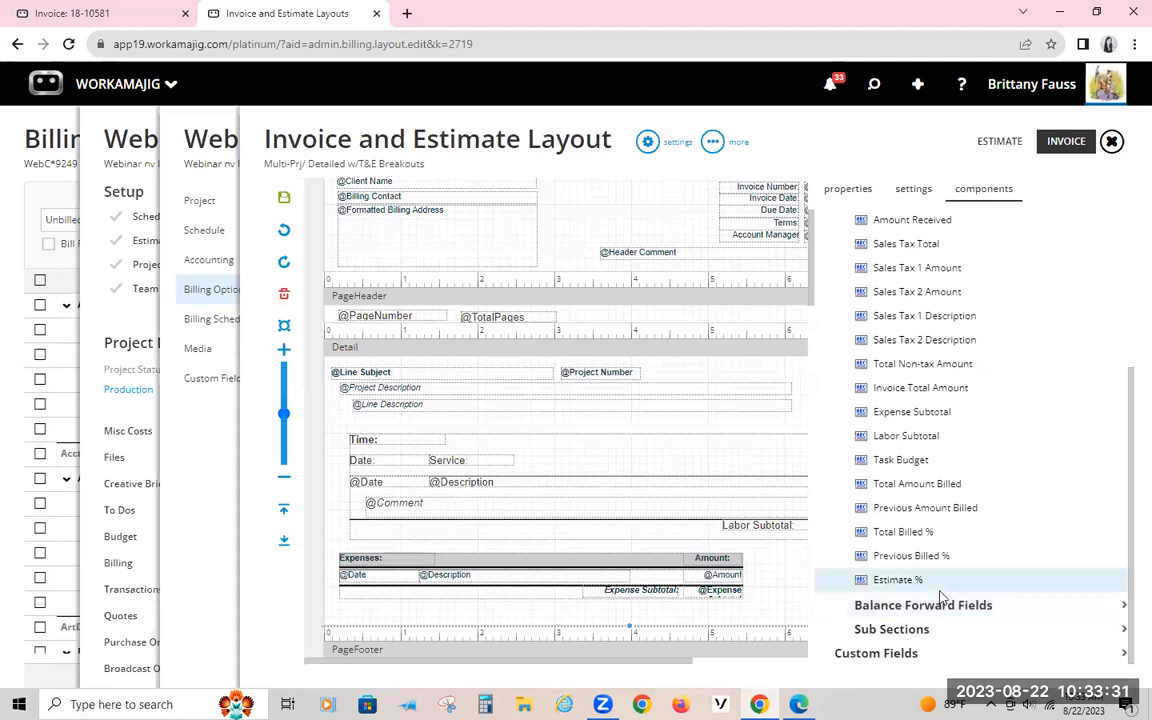
left_click(370, 438)
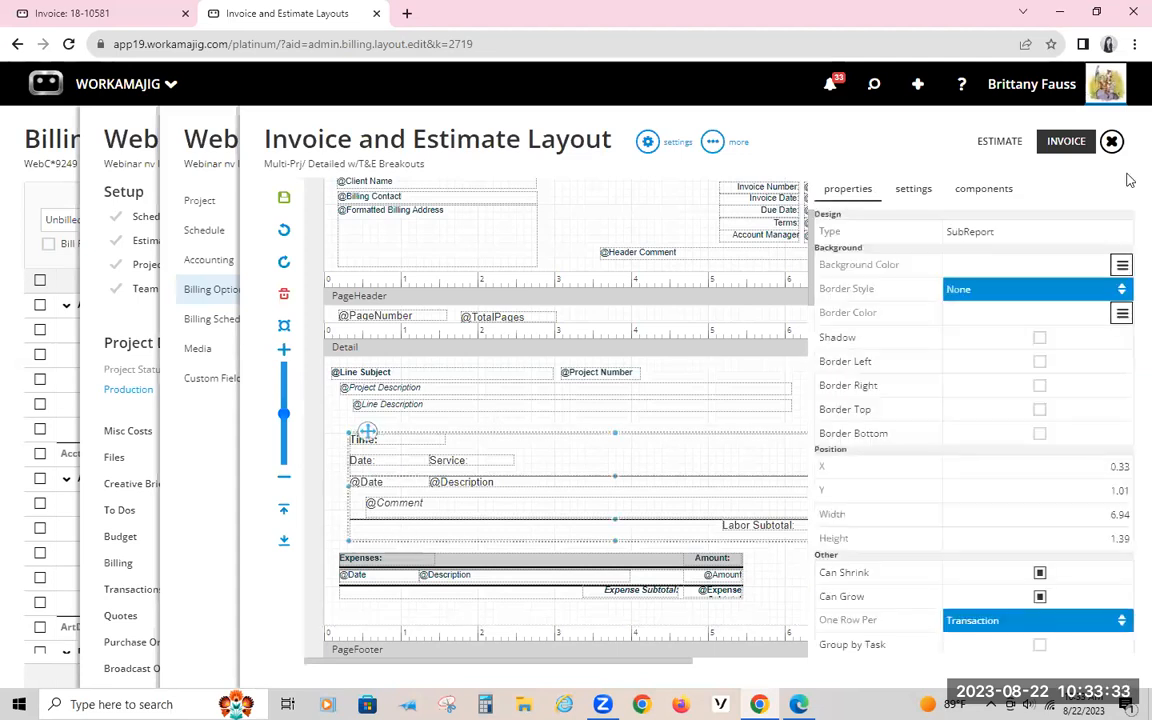
left_click(969, 200)
left_click(918, 248)
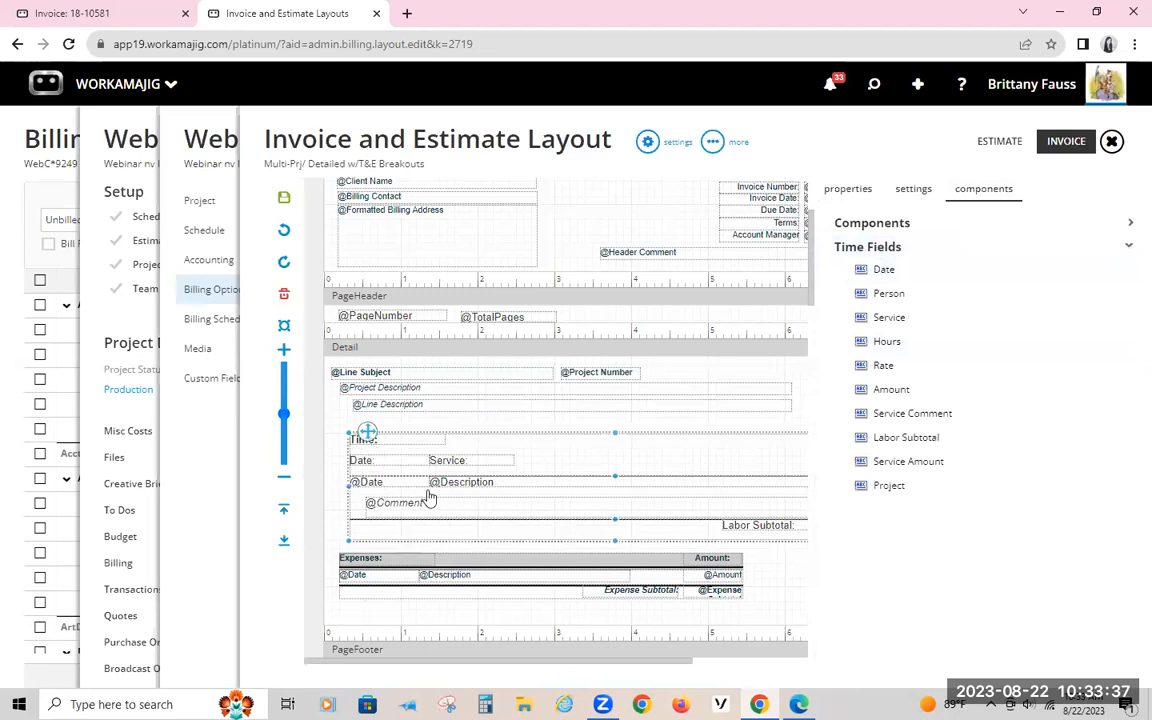
Step: Review the expense fields available for the Expenses subreport and widen the subreport to beyond the 6-inch mark
left_click(379, 568)
left_click(965, 189)
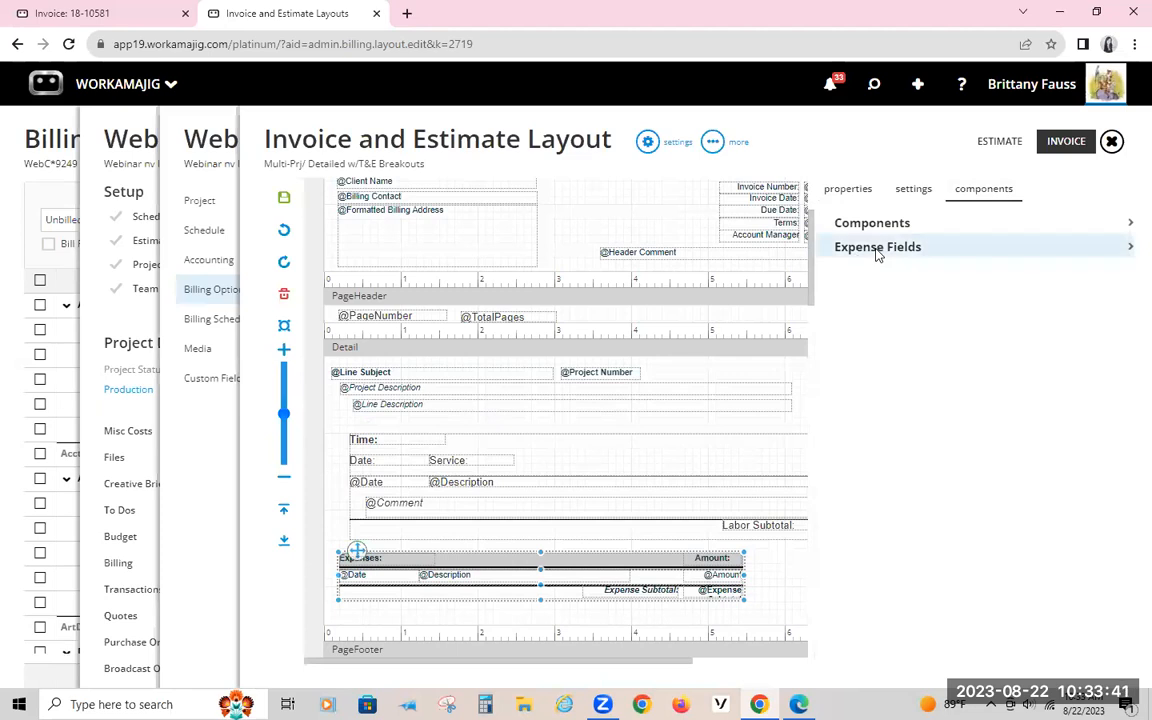
left_click(877, 250)
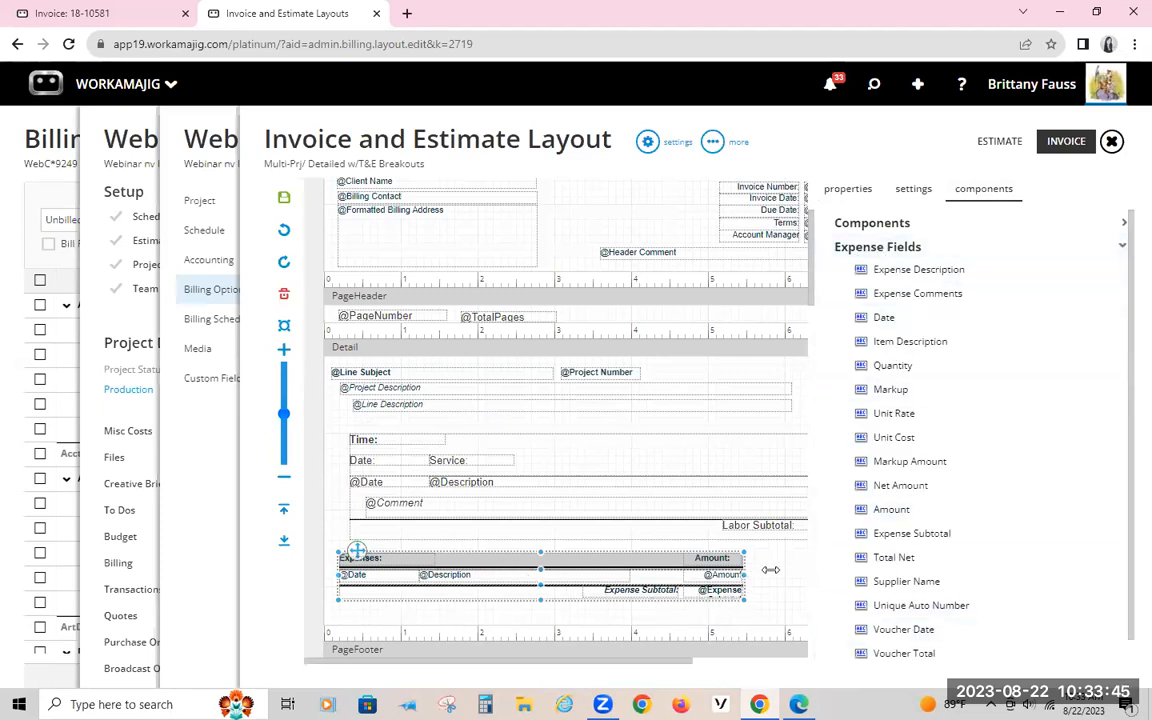
left_click_drag(770, 570, 850, 570)
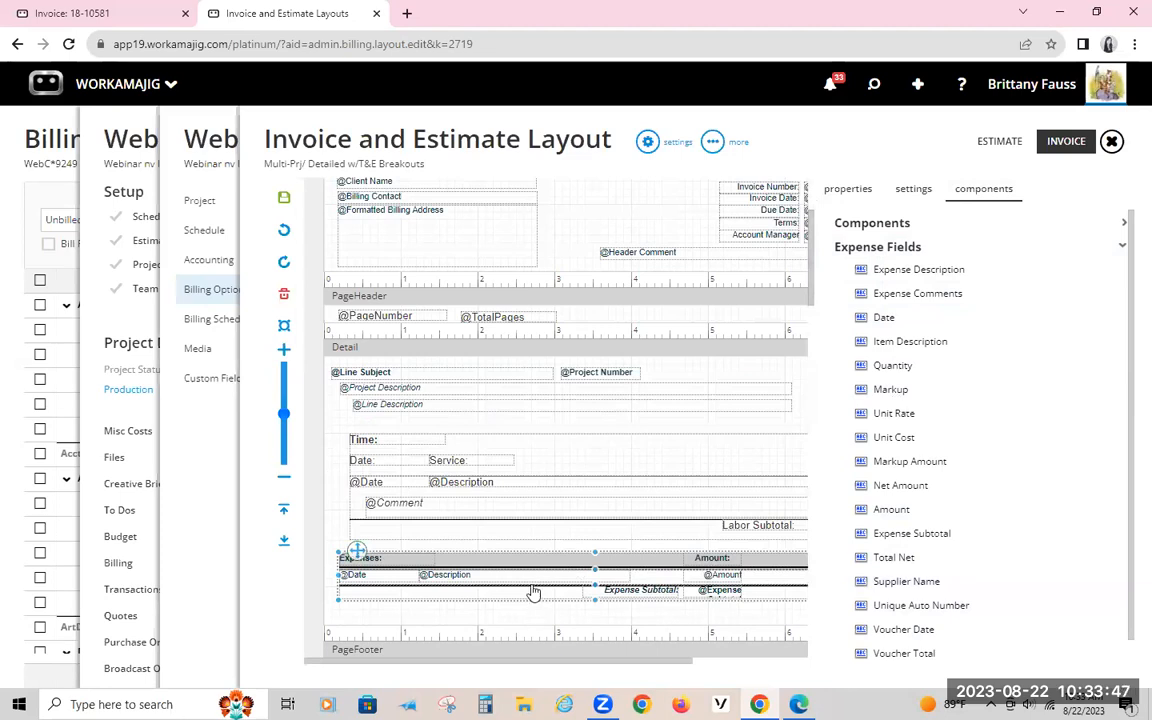
Step: Add the Hours time field with its label to the Time subreport, beside the Service and Description column
left_click(466, 485)
left_click(483, 481)
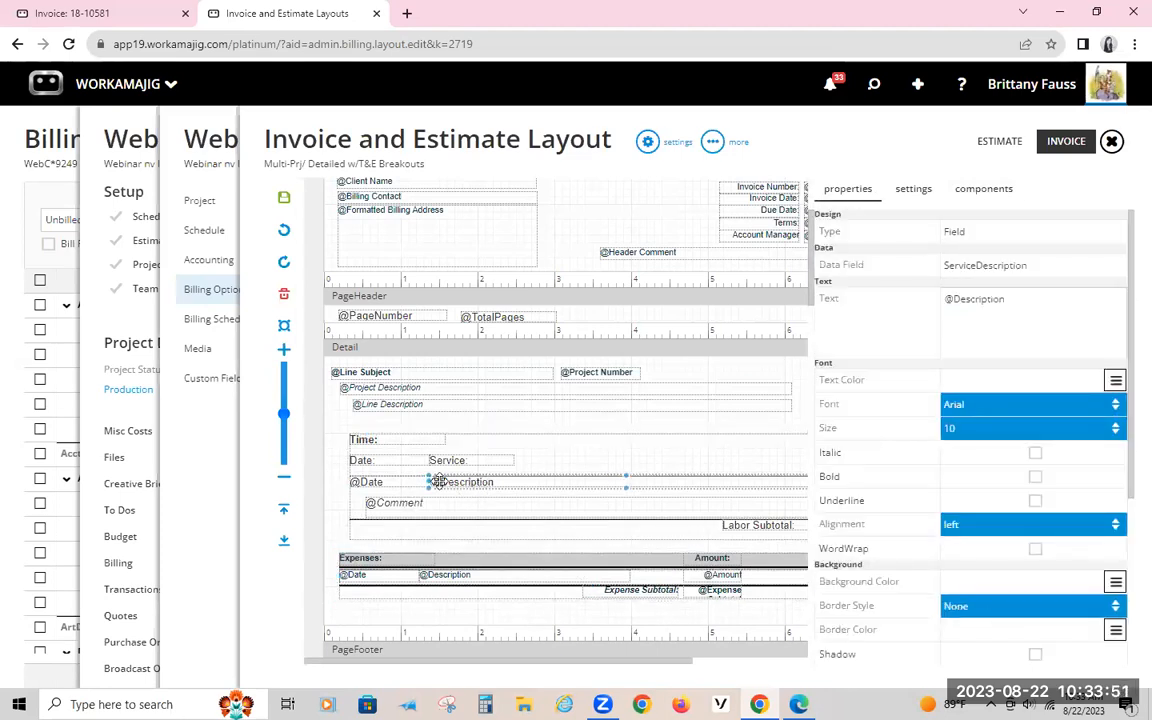
left_click(449, 462)
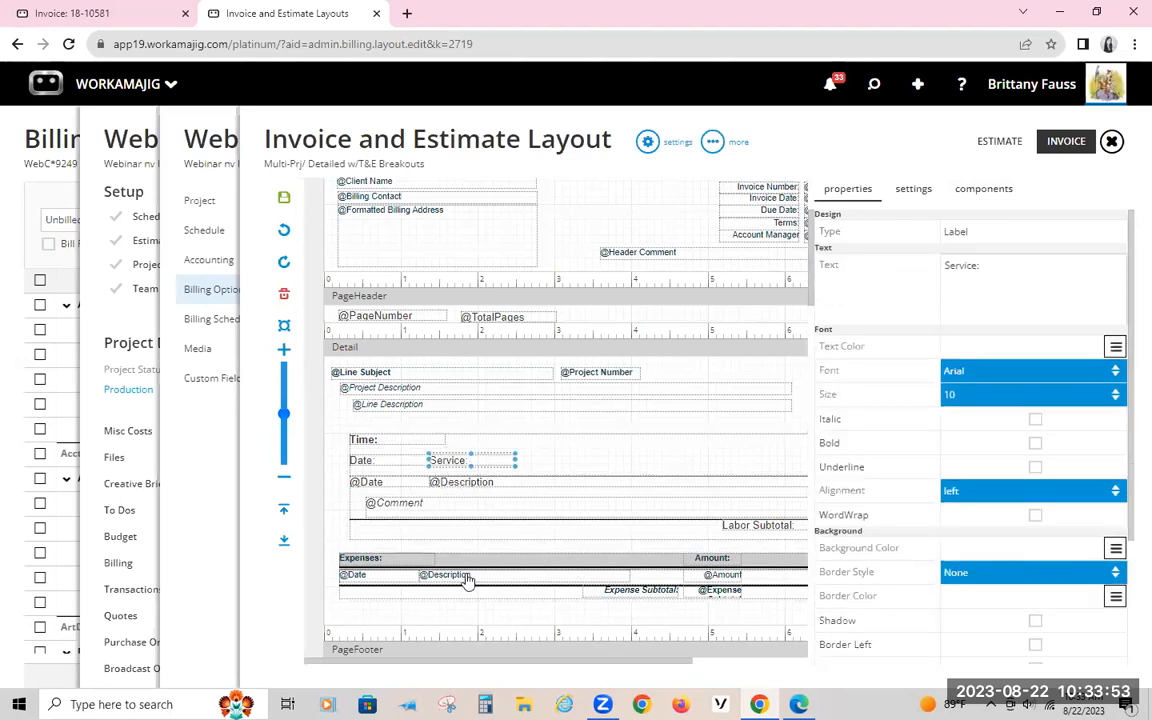
left_click_drag(417, 664, 368, 679)
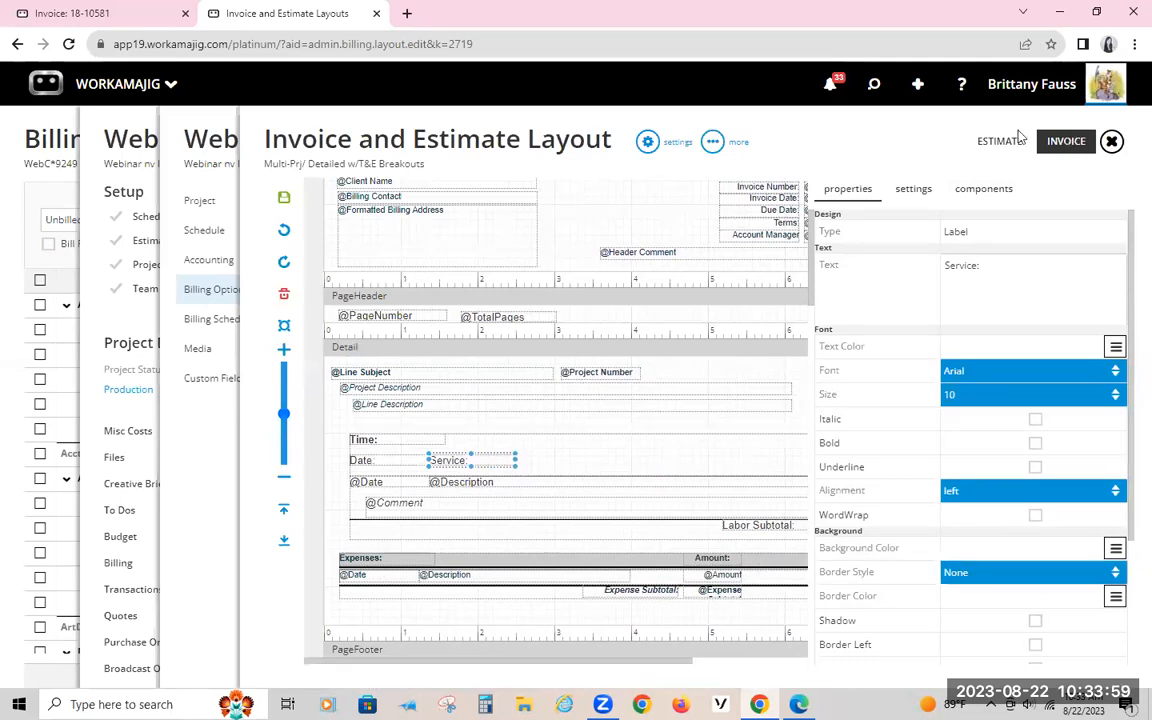
left_click(975, 190)
left_click(908, 247)
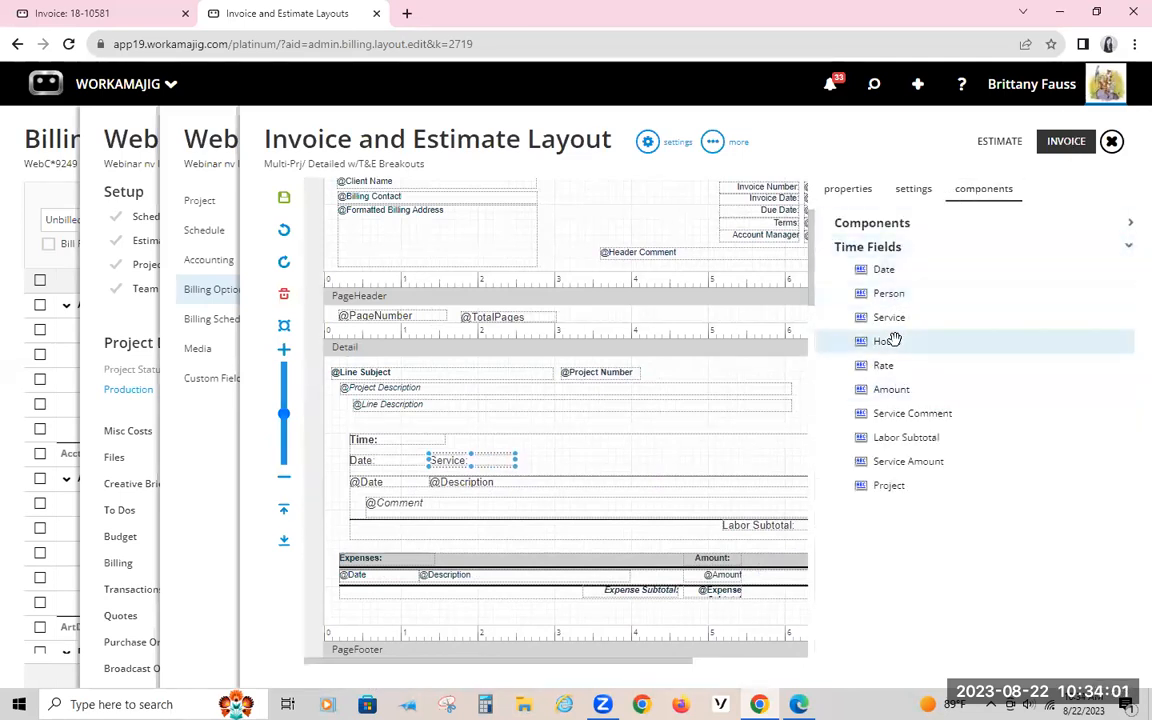
left_click_drag(890, 343, 590, 464)
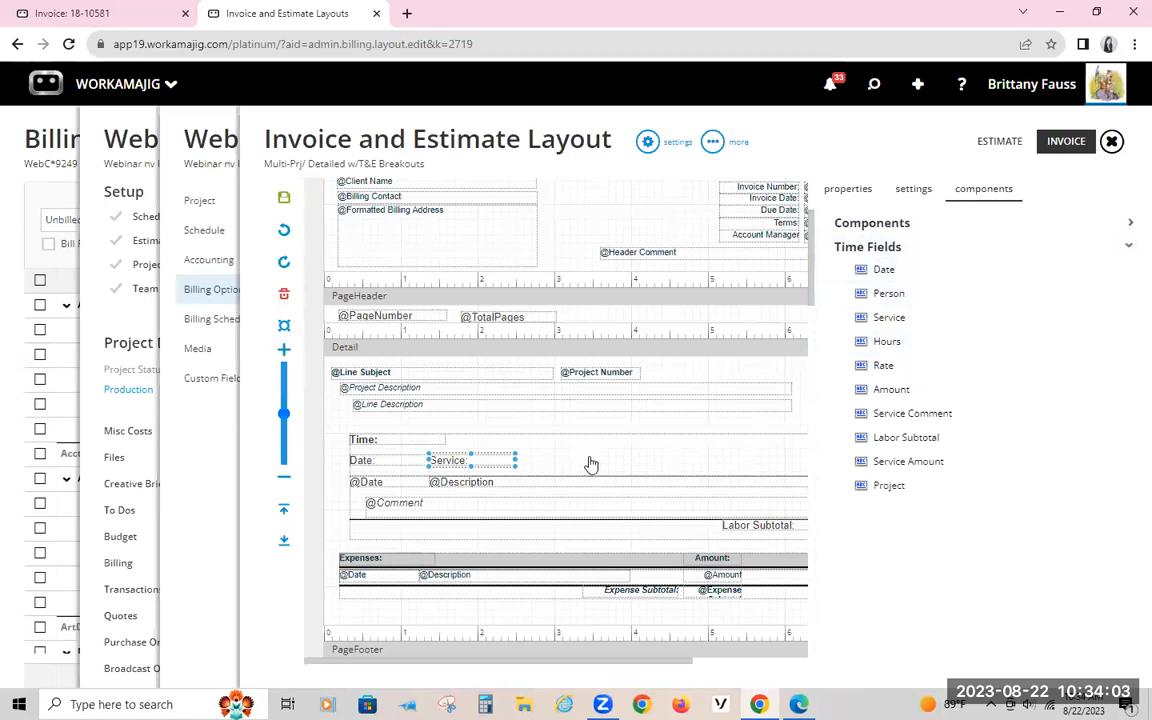
left_click_drag(889, 345, 752, 440)
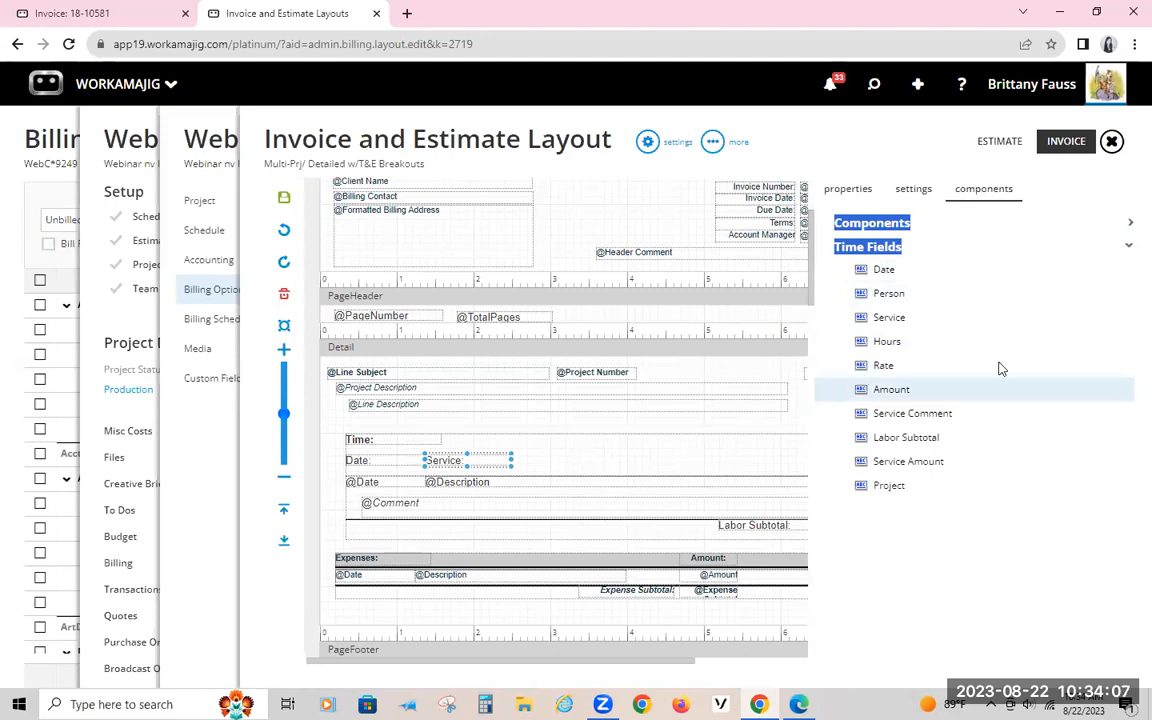
left_click(940, 590)
left_click_drag(889, 344, 481, 463)
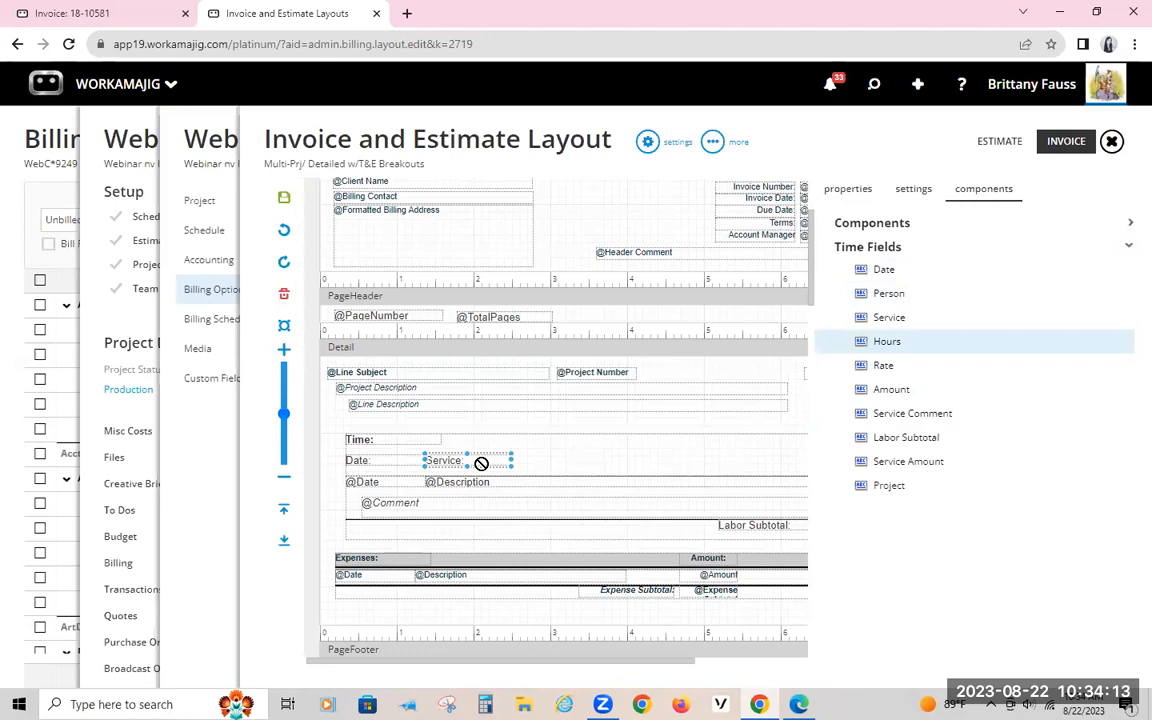
left_click_drag(481, 463, 575, 499)
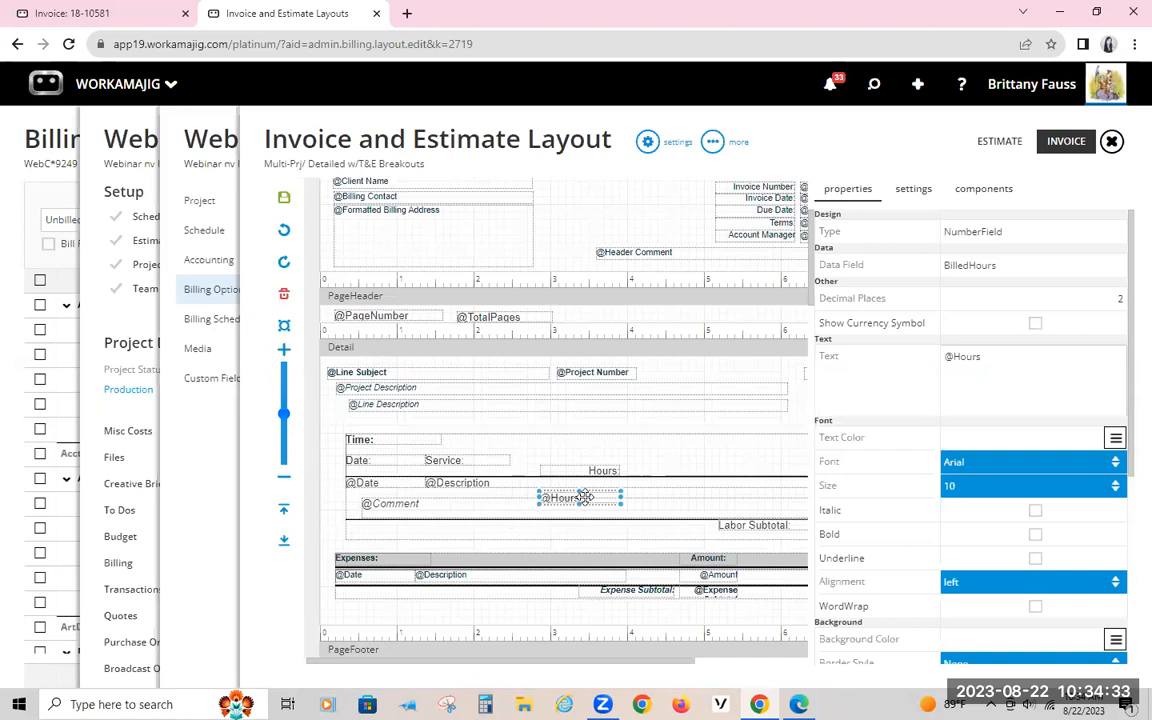
Step: Align the Hours label with the Service label in the Time subreport's header and raise the Hours field closer to the Description row
left_click(598, 468)
left_click_drag(596, 463, 578, 456)
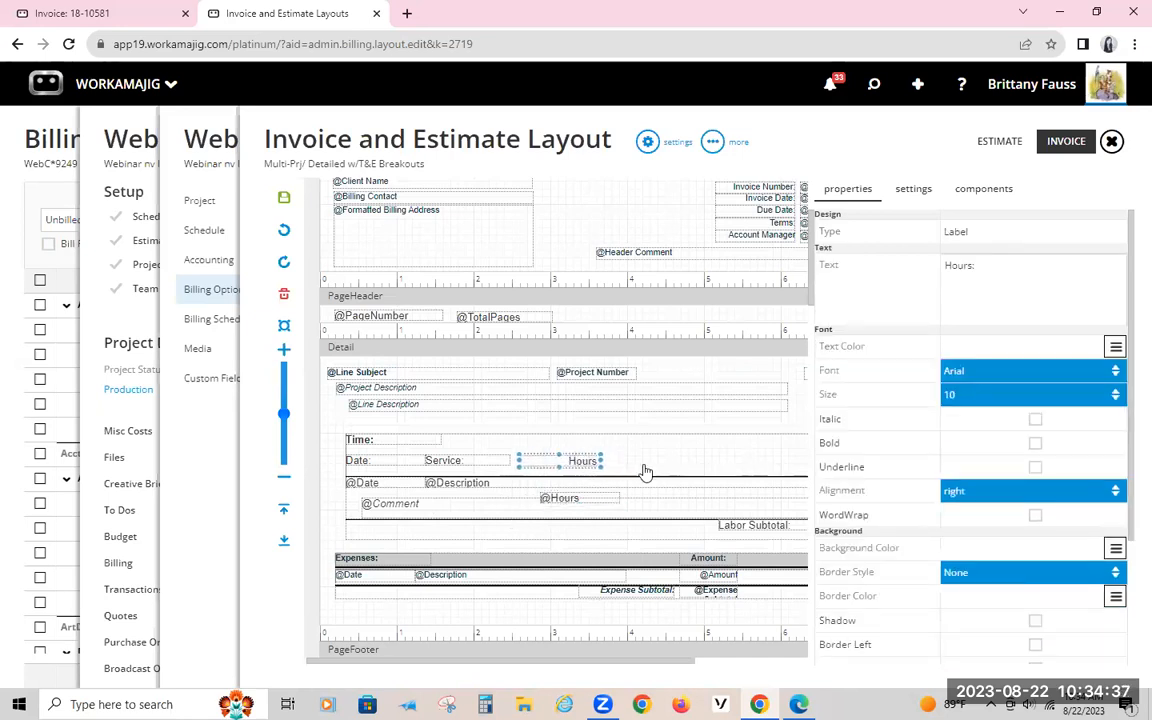
left_click_drag(556, 497, 565, 489)
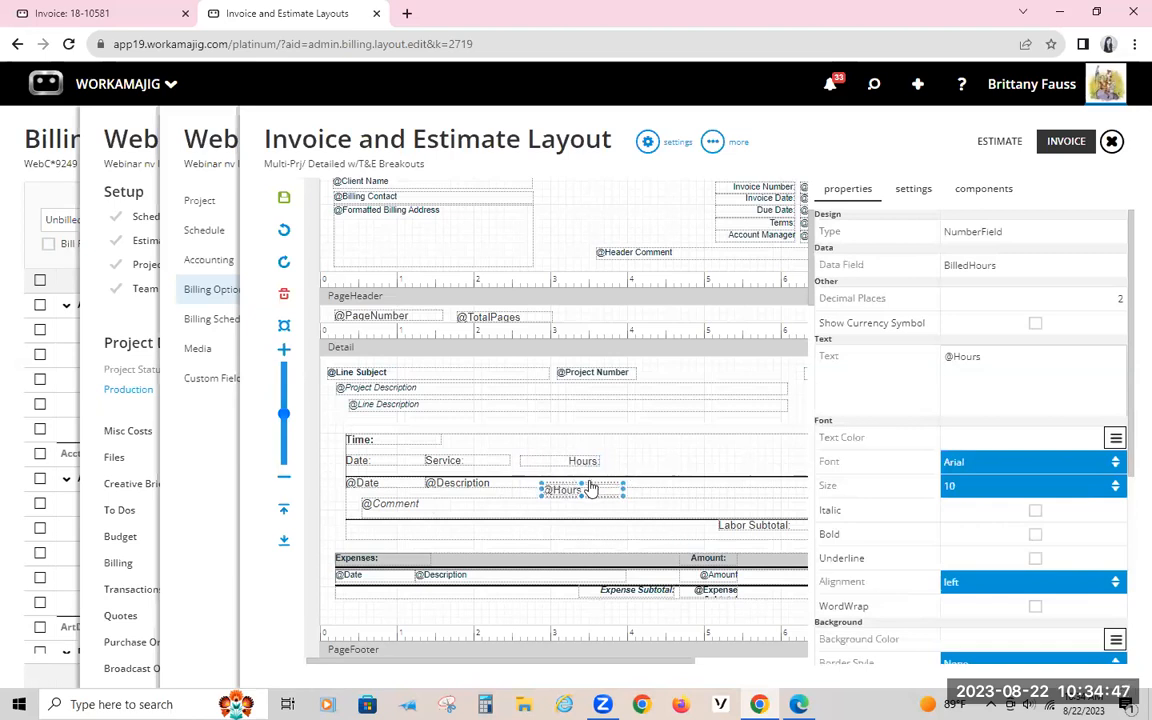
Step: Delete the Comment field from the Time subreport and move the Hours field slightly lower in its detail row
left_click(405, 503)
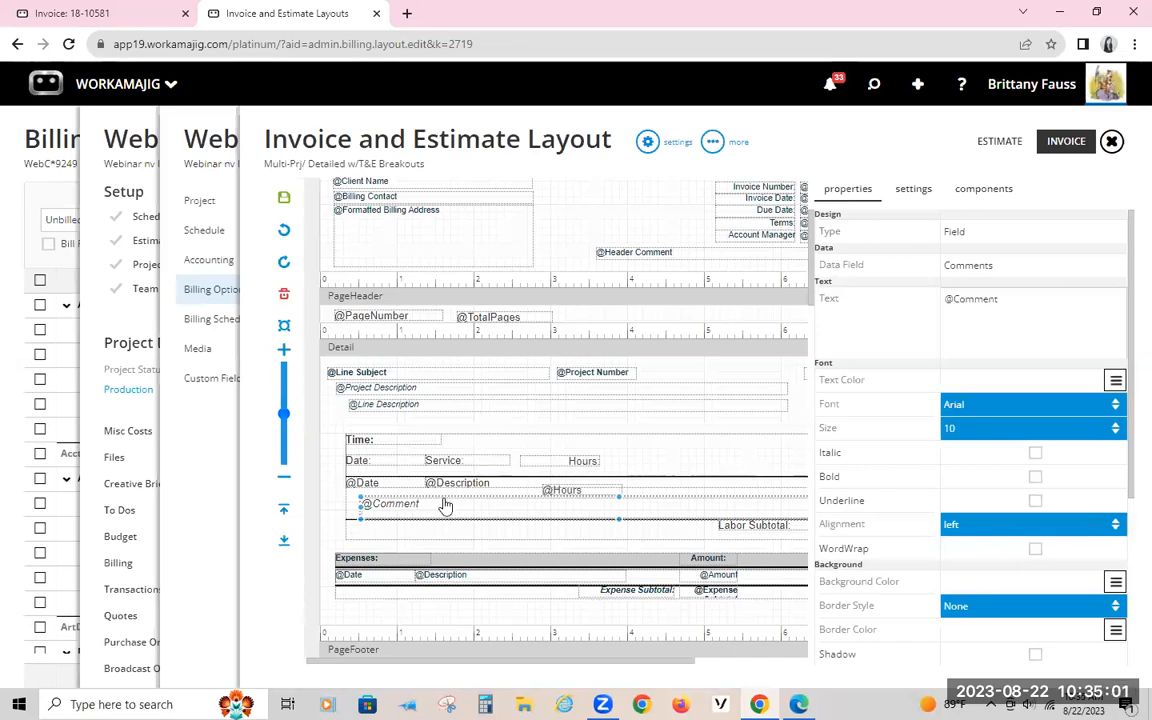
key("Delete")
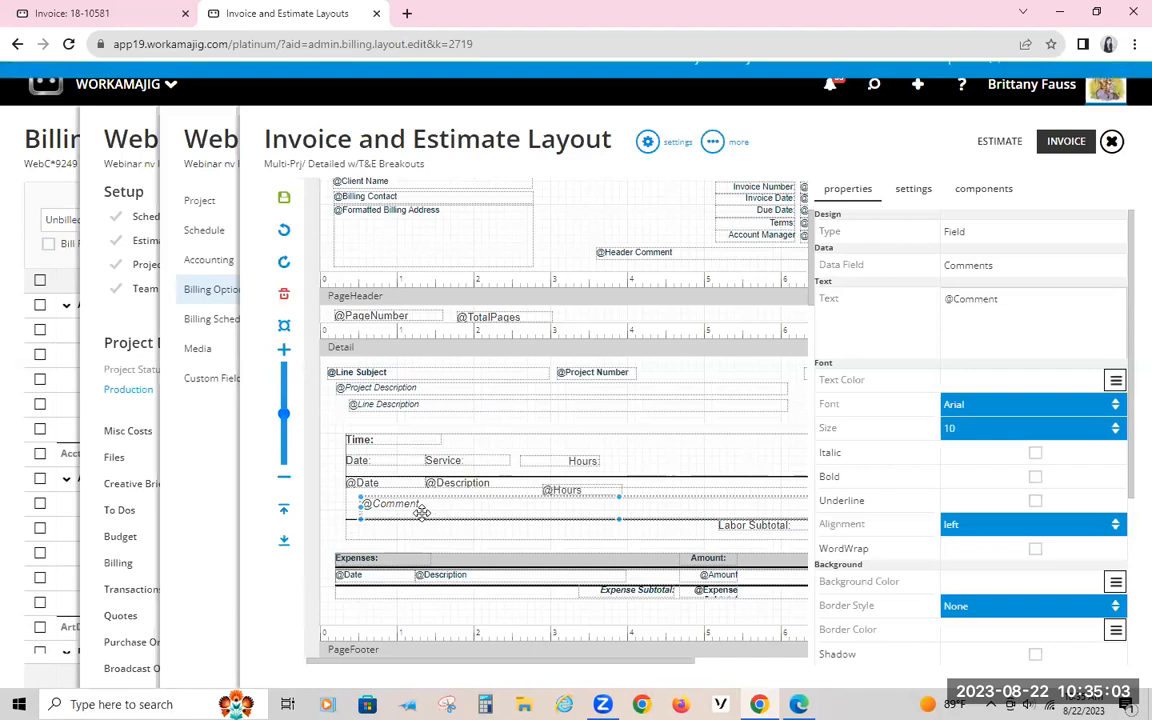
left_click(1043, 86)
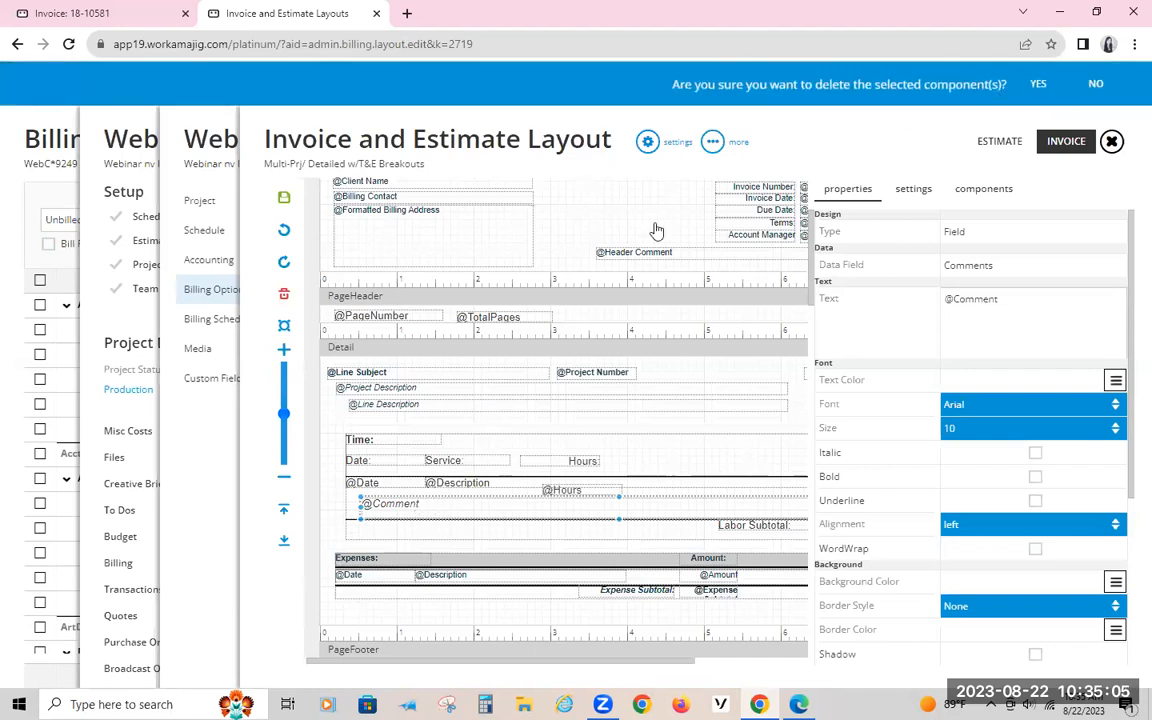
left_click(580, 491)
left_click_drag(567, 489, 567, 497)
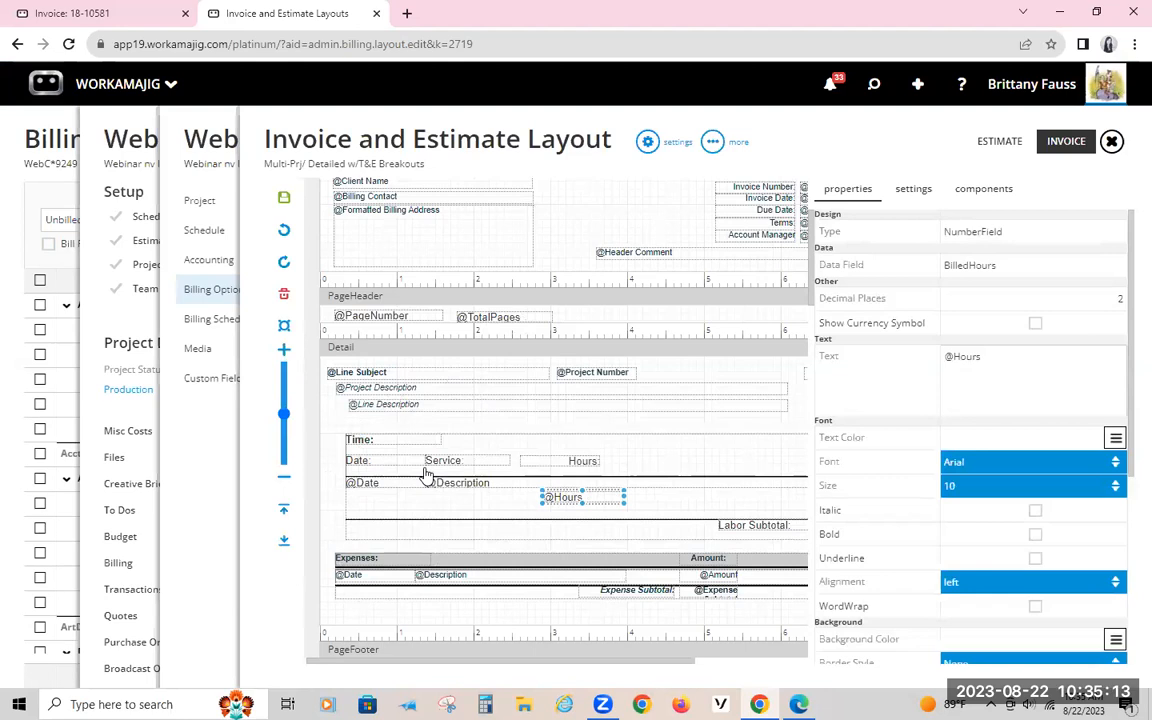
Step: Examine the time fields available for the Time subreport and the expense fields available for the Expenses subreport
left_click(381, 481)
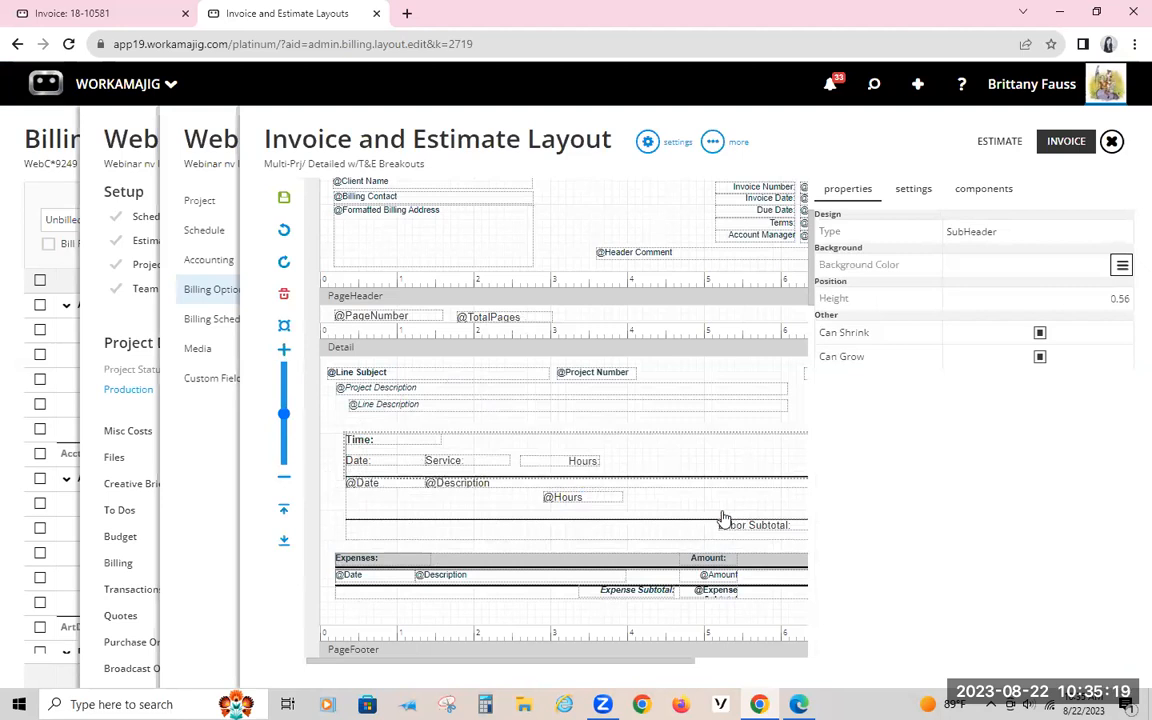
left_click(983, 190)
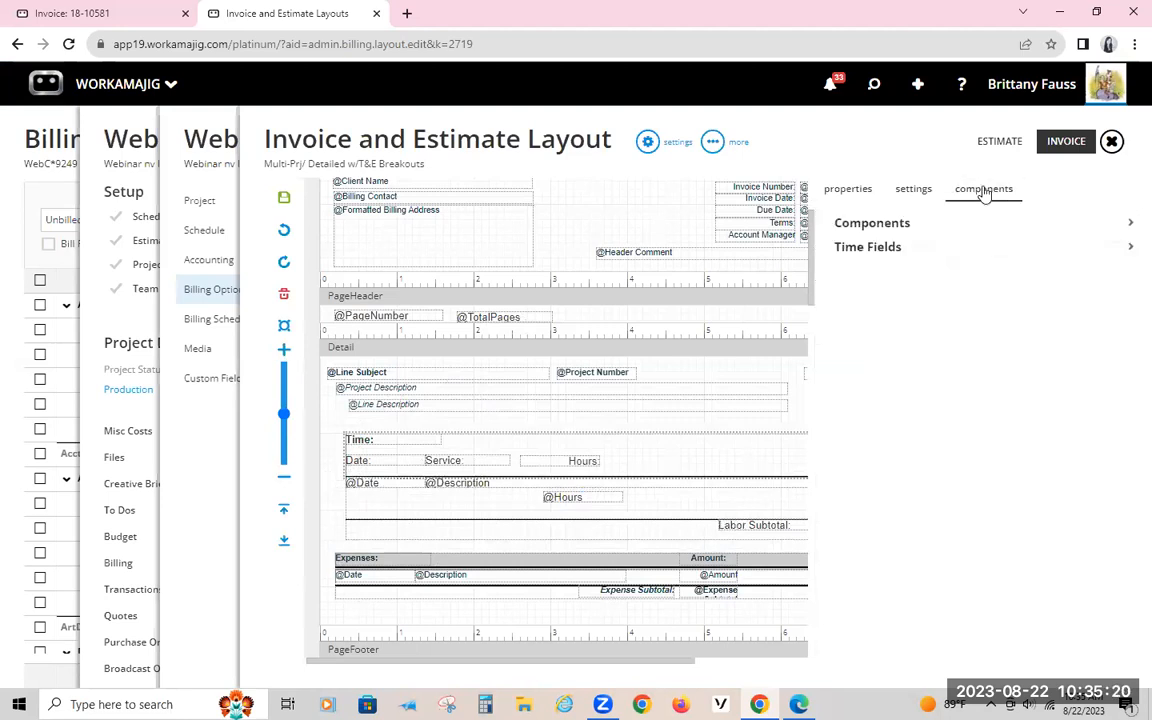
left_click(920, 247)
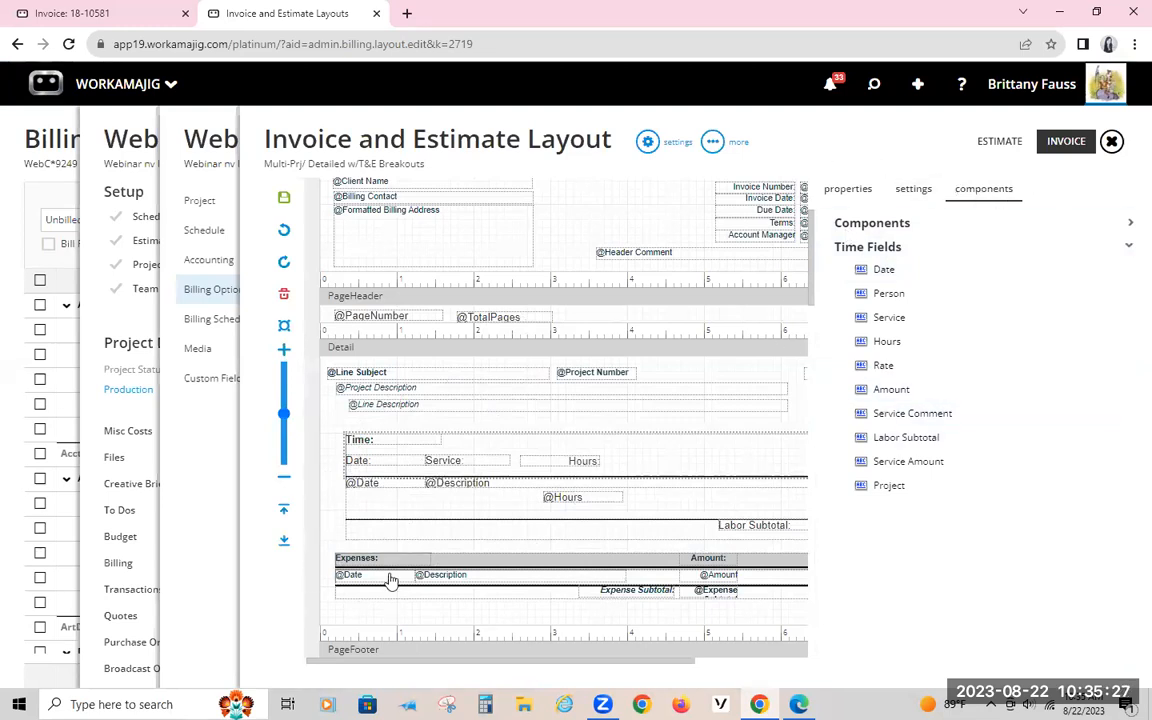
left_click(352, 522)
left_click(980, 190)
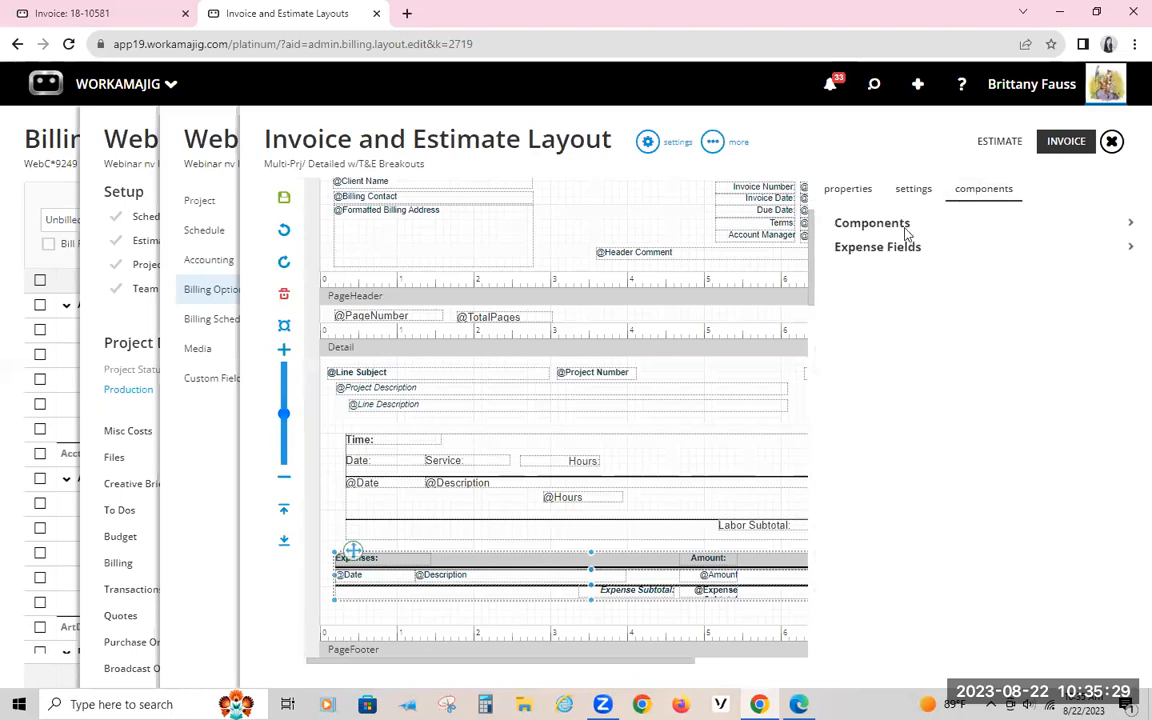
left_click(900, 247)
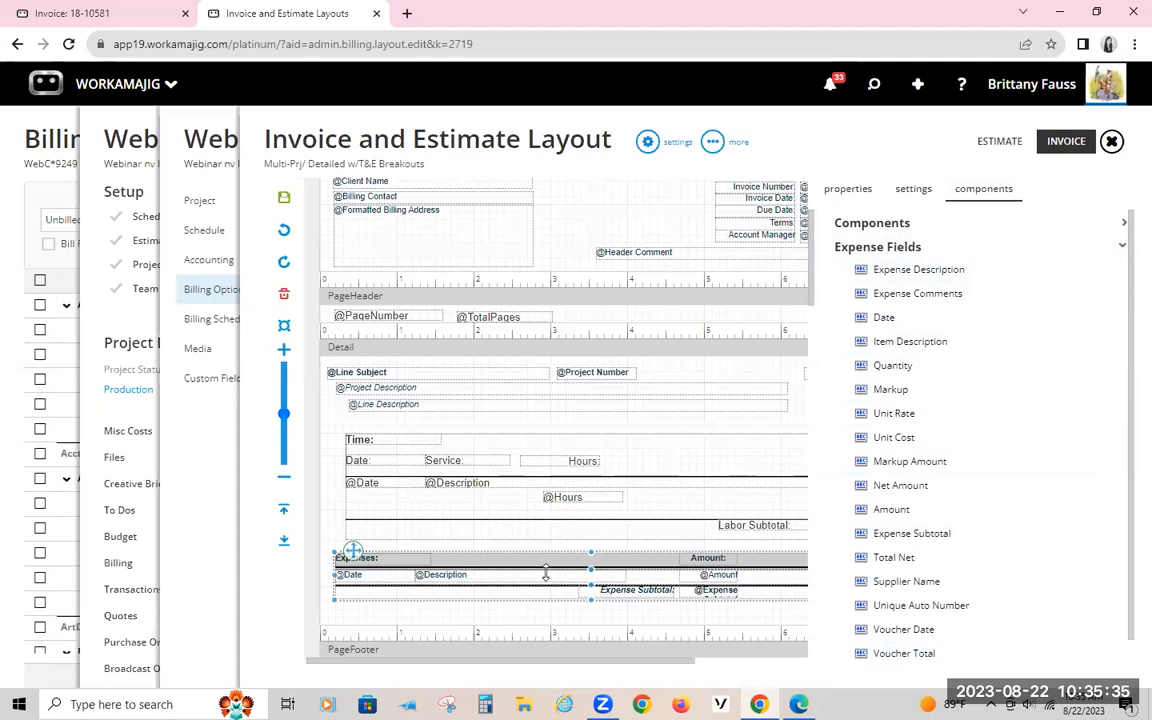
scroll(920, 528, "down", 1)
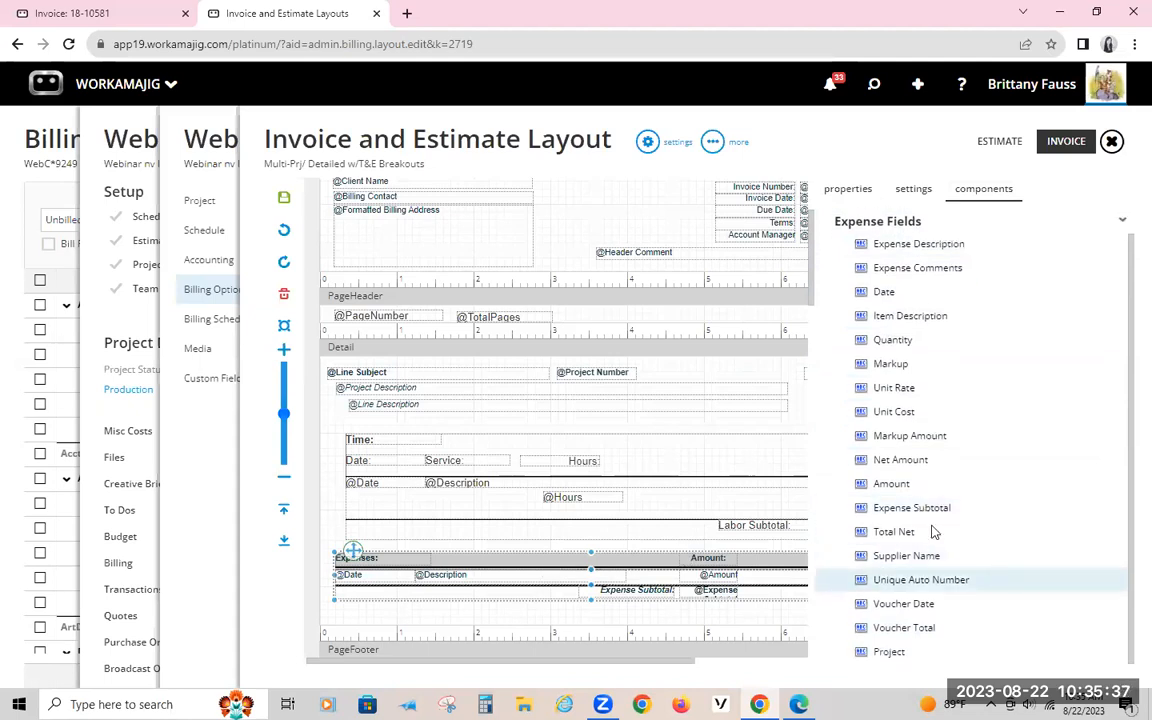
scroll(932, 531, "up", 1)
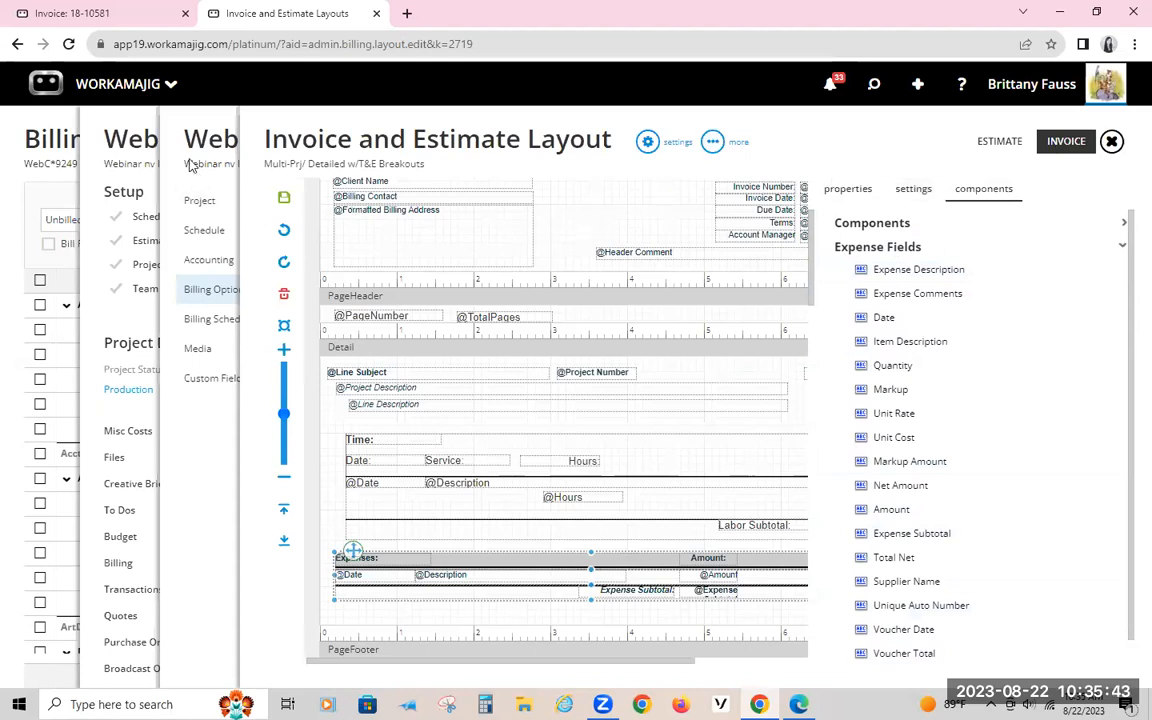
Step: Leave the layout editor and open the estimates of the recently viewed project WebC*9250 - webinar inv lay FF
left_click(30, 139)
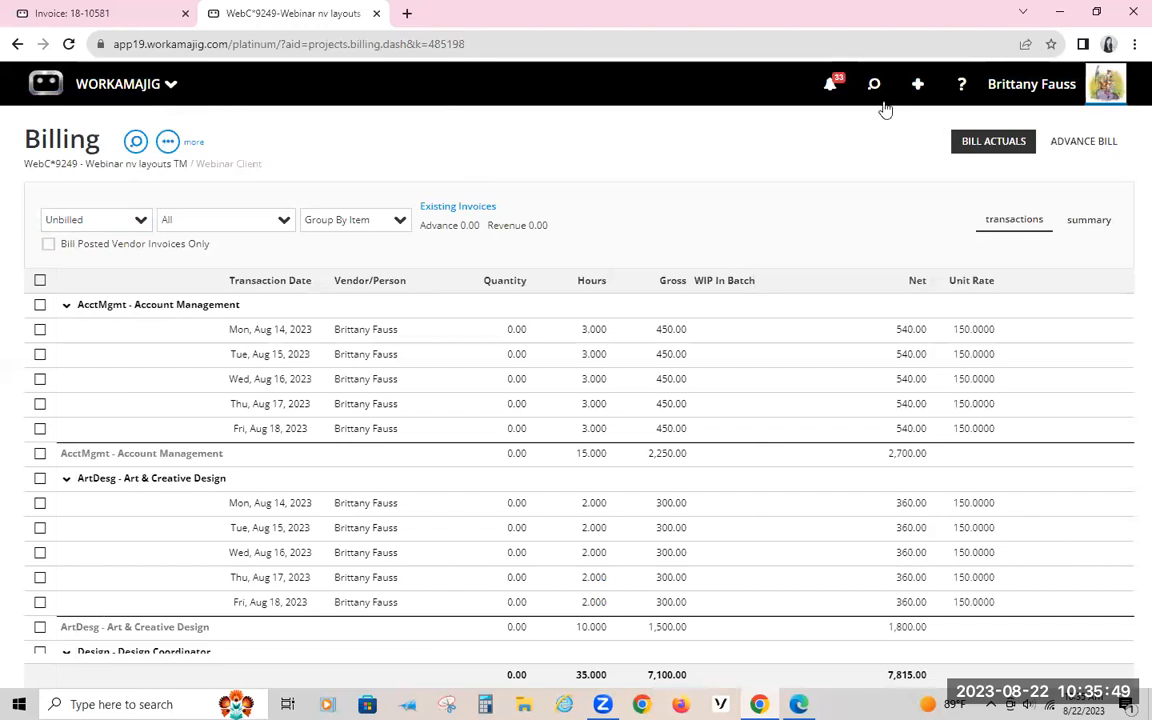
left_click(874, 88)
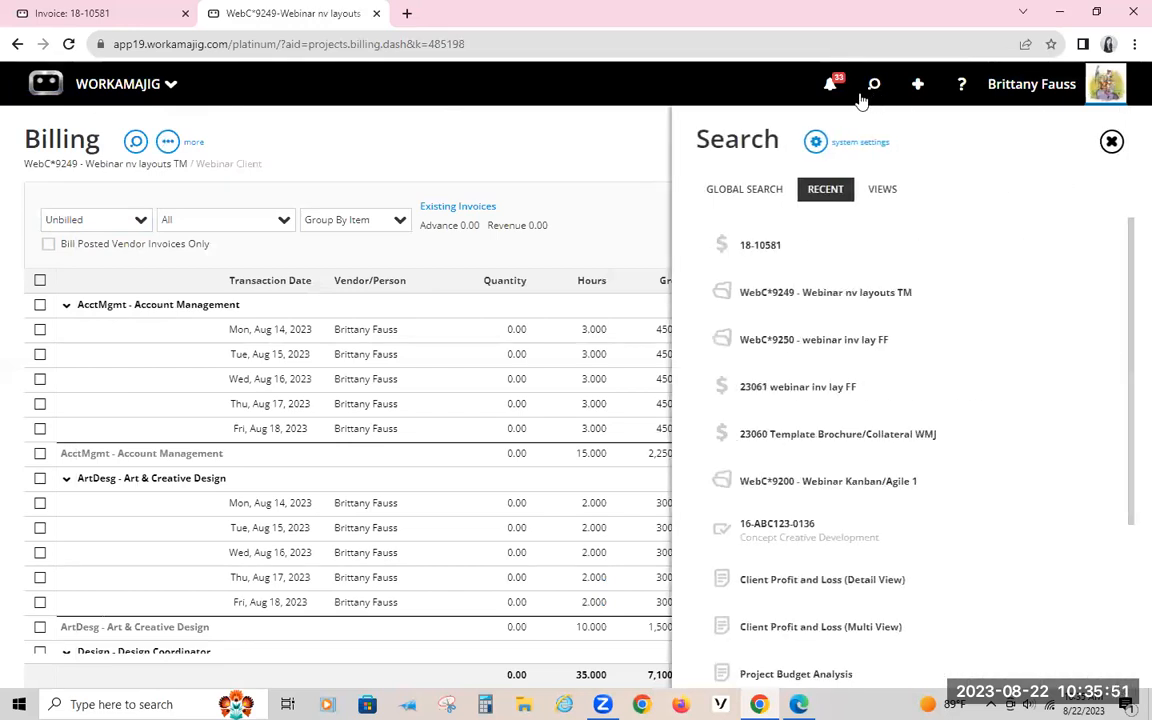
left_click(800, 358)
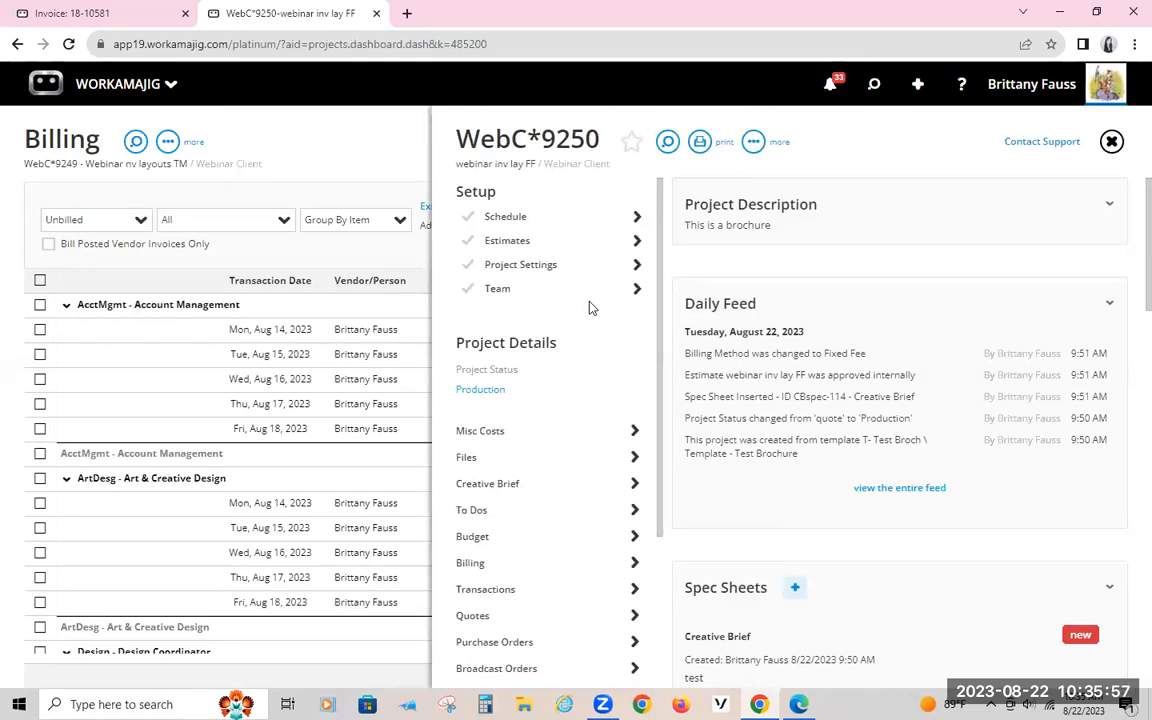
left_click(489, 242)
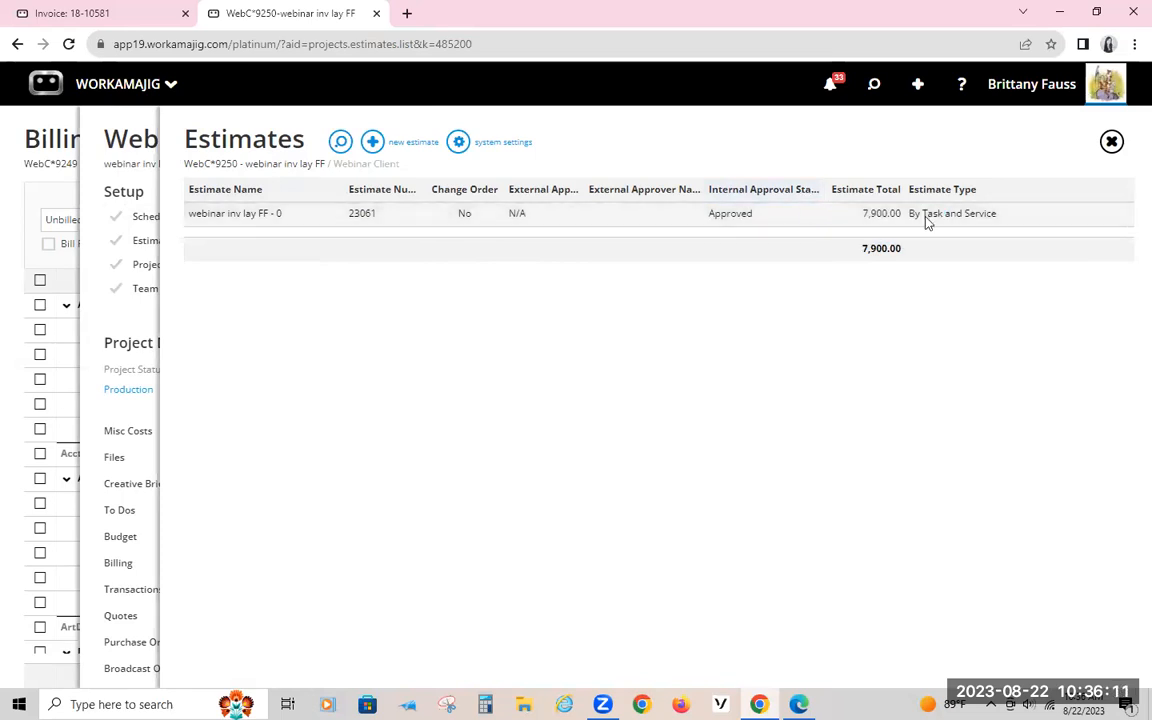
Step: Examine the estimate types offered for a new estimate and close the form without saving
left_click(386, 148)
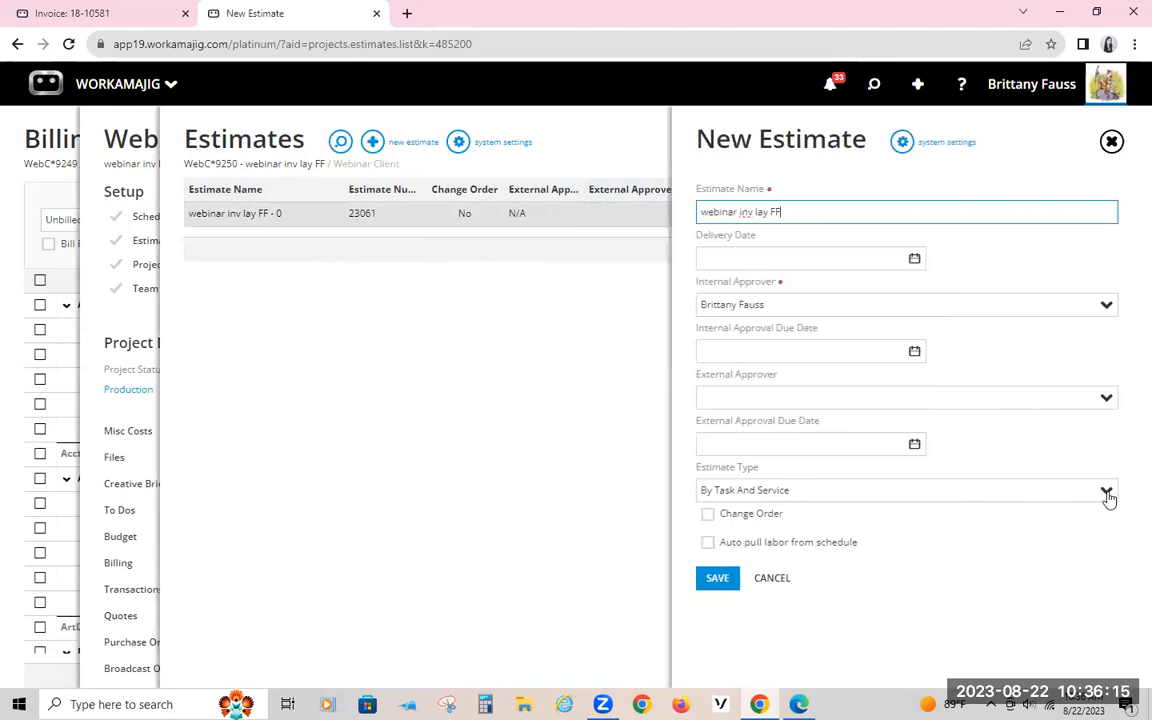
left_click(1106, 494)
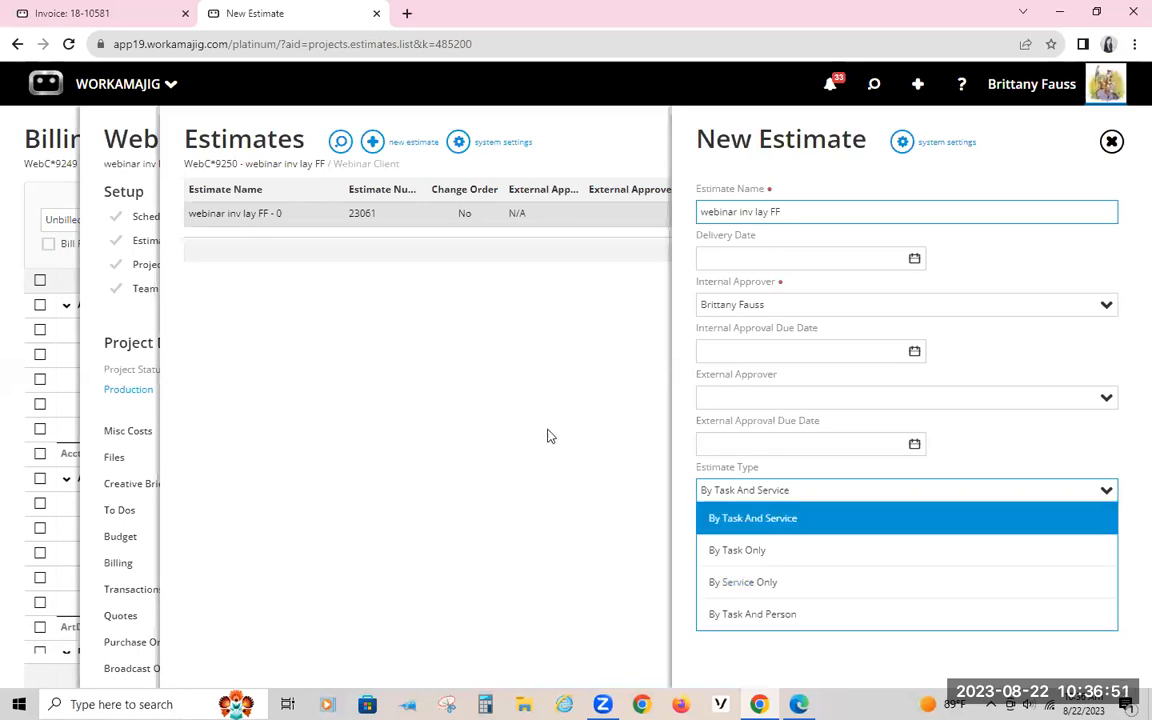
left_click(478, 358)
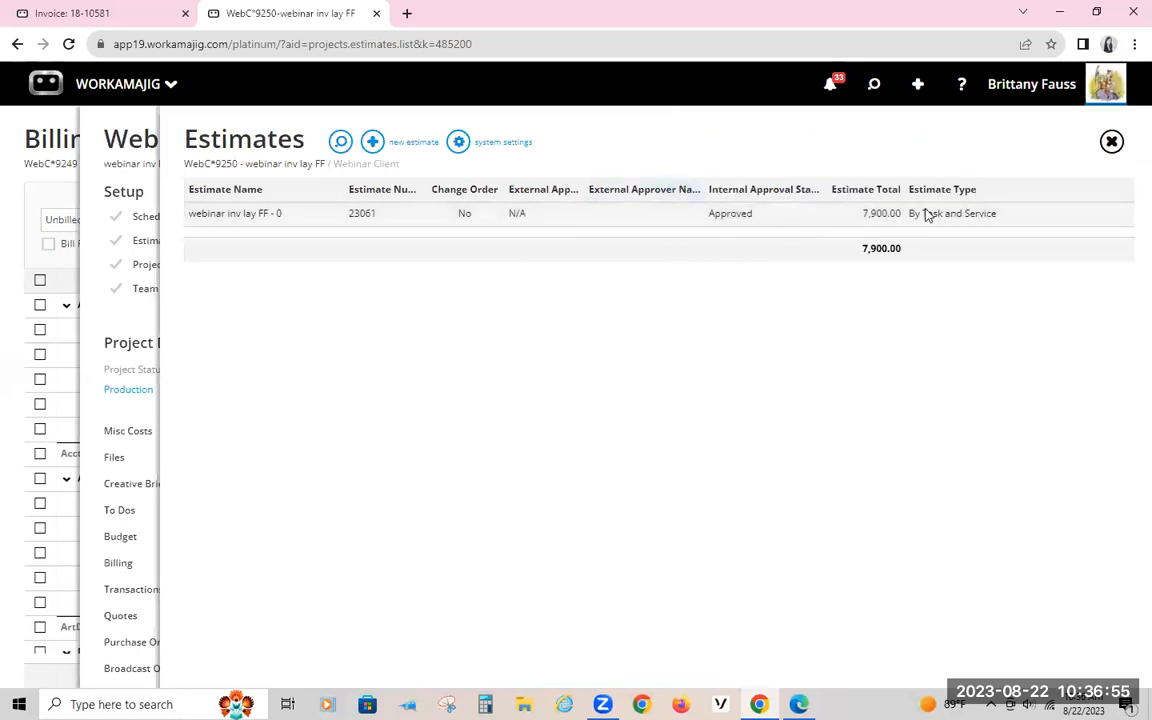
Step: Review the labor breakout by task and service in the webinar inv lay FF estimate and return to the project page
left_click(971, 215)
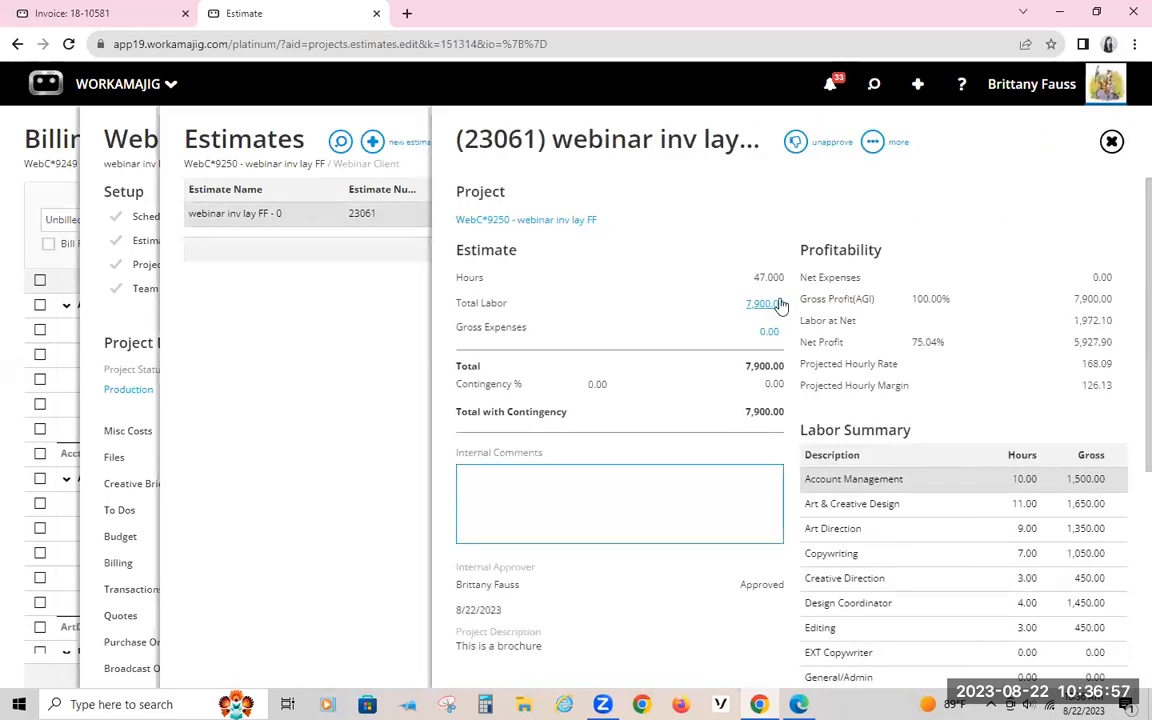
left_click(779, 304)
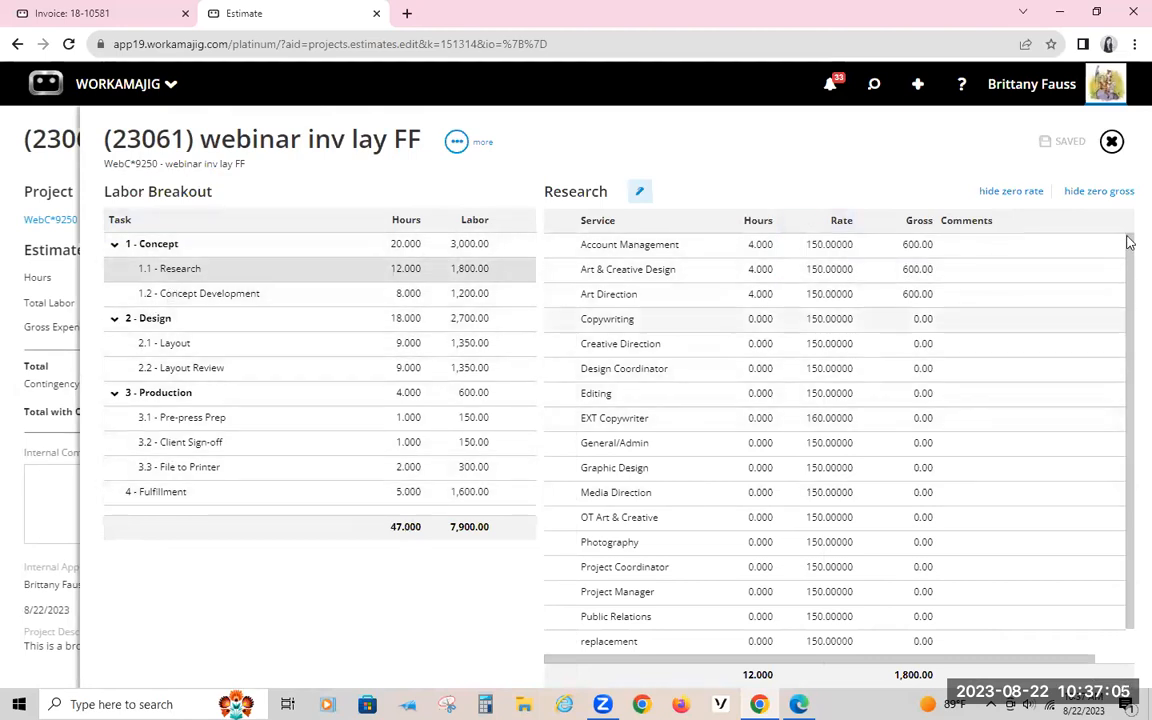
left_click(1111, 142)
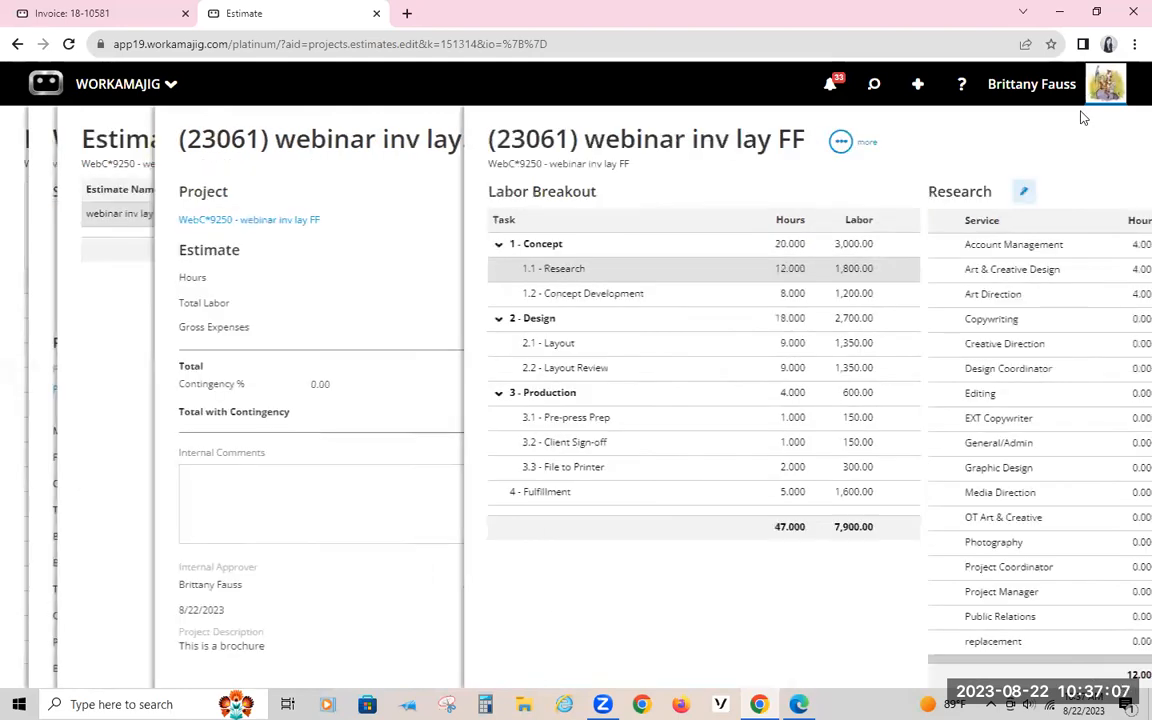
left_click(272, 356)
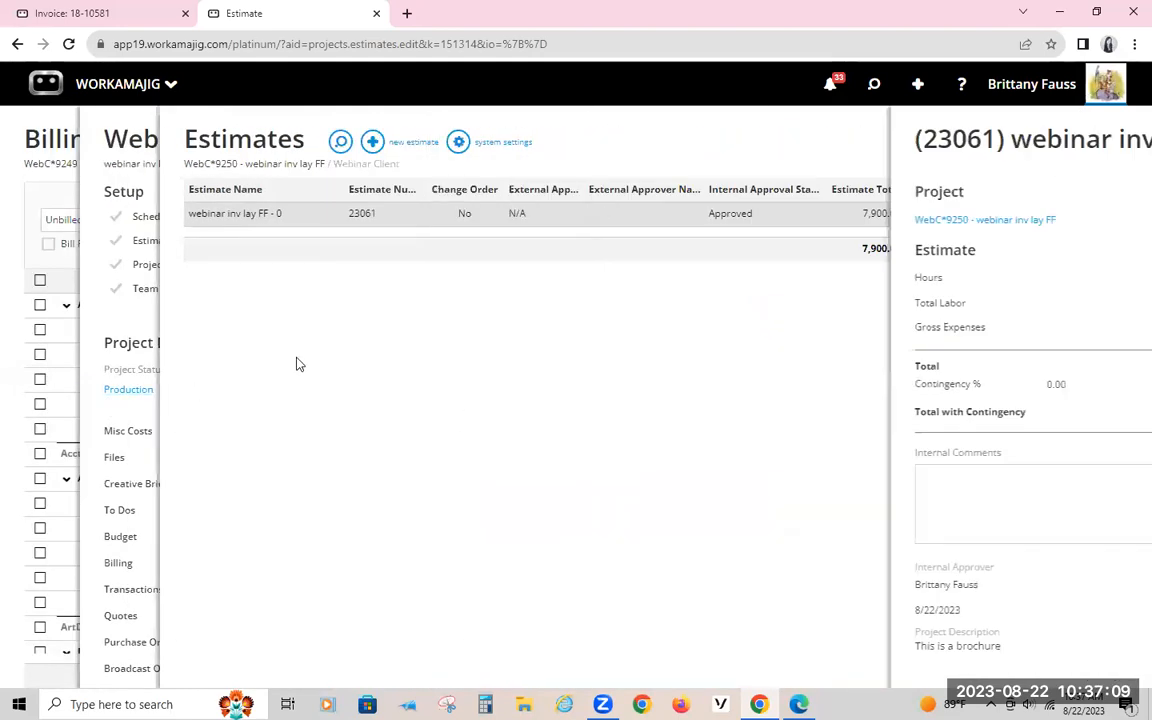
left_click(134, 114)
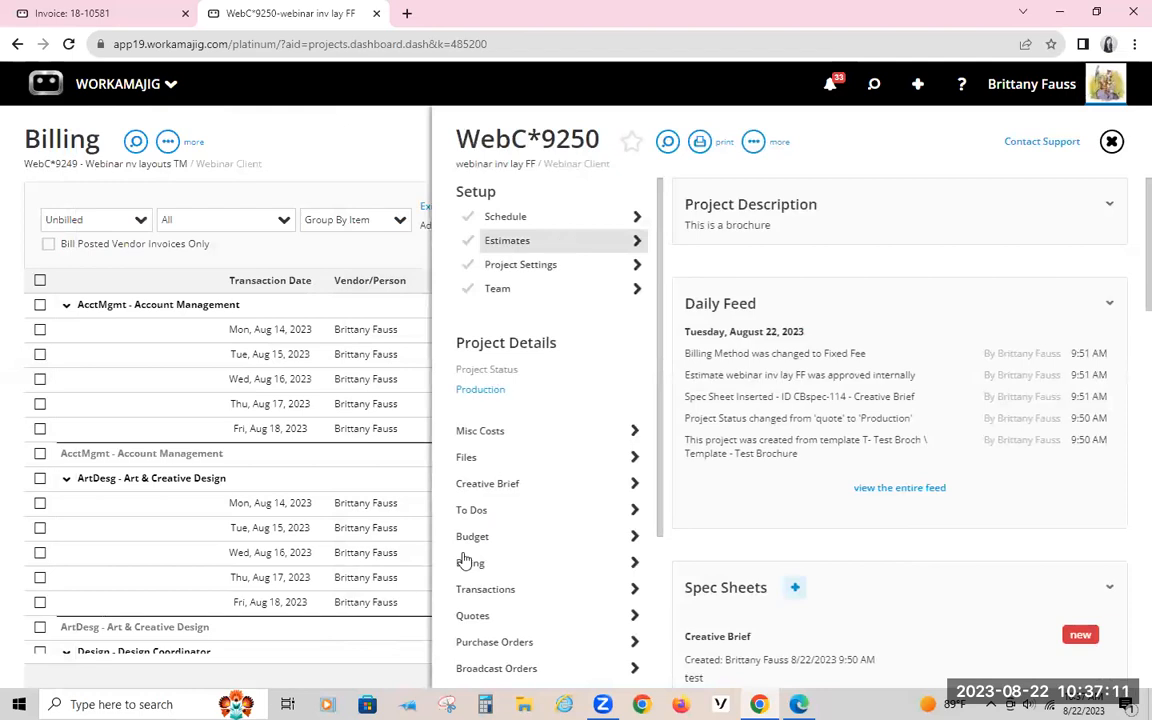
Step: Open the project's fixed-fee billing and set it to invoice by One Amount
left_click(470, 564)
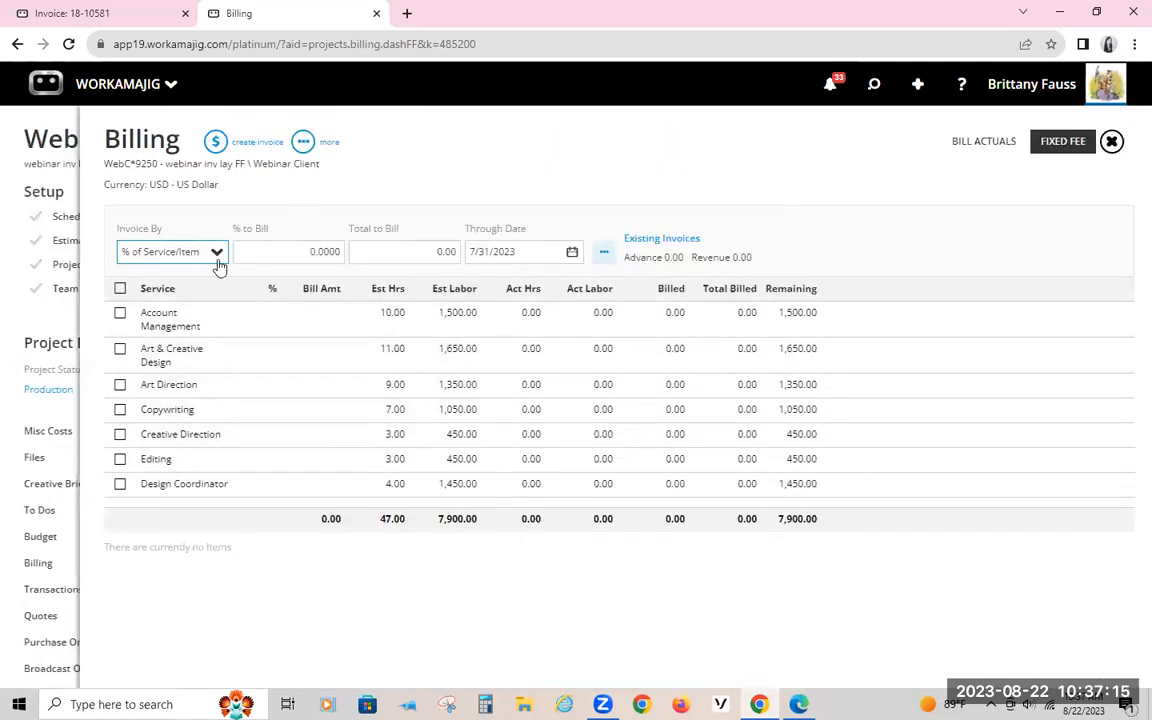
left_click(130, 252)
left_click(149, 279)
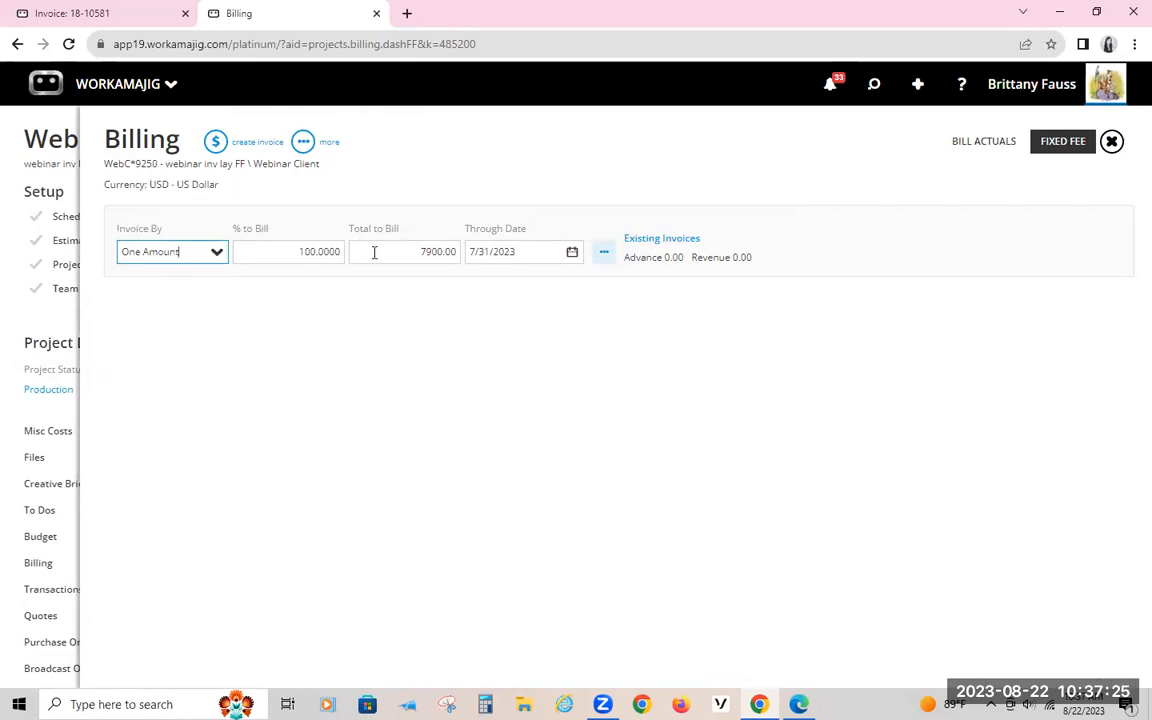
Step: Switch the invoicing method to % of Service/Item, select all services and set the percentage to bill to 50
left_click(217, 253)
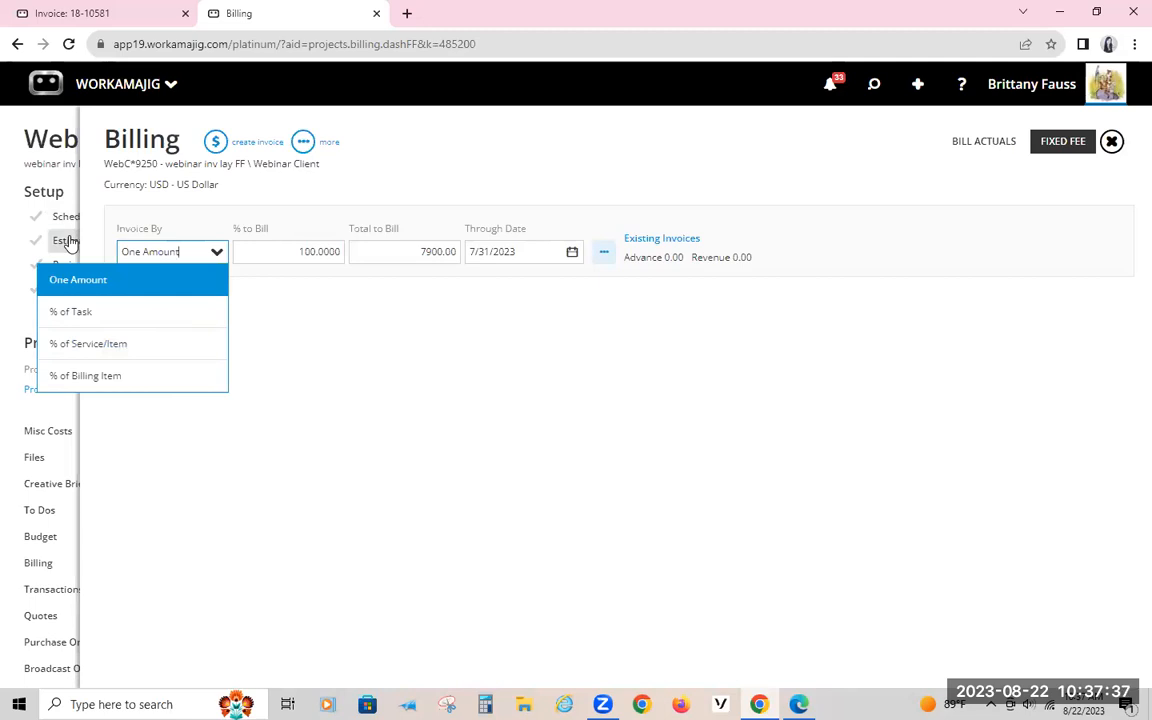
left_click(110, 344)
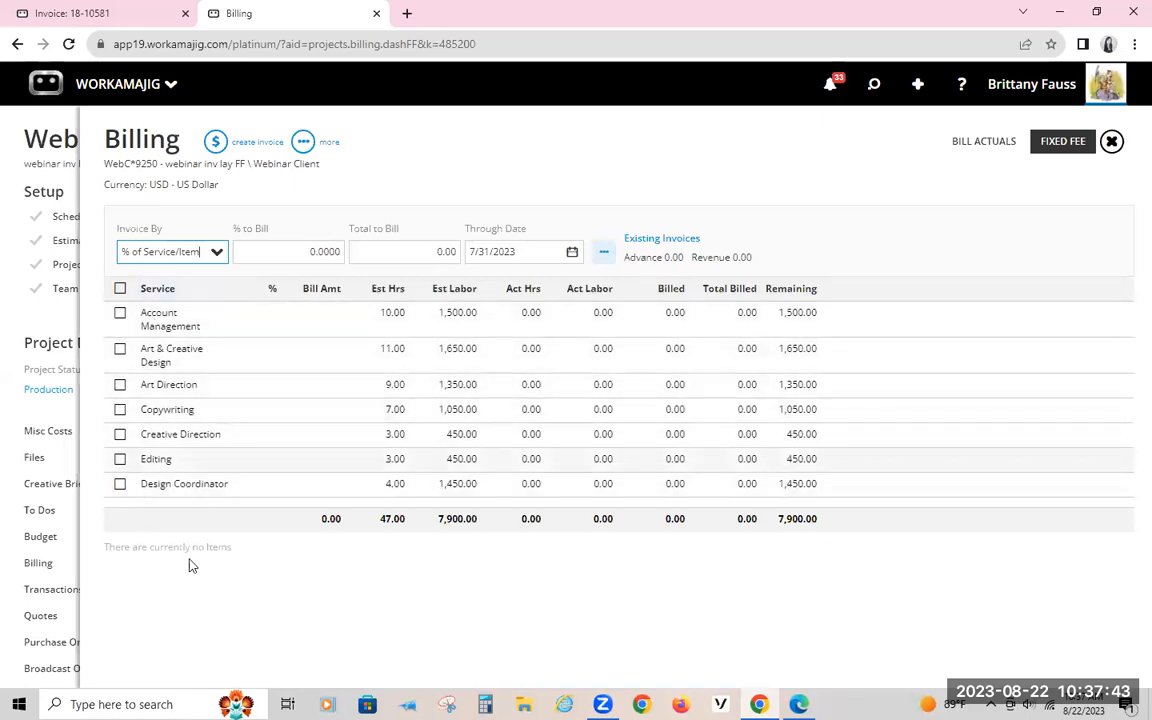
left_click(120, 289)
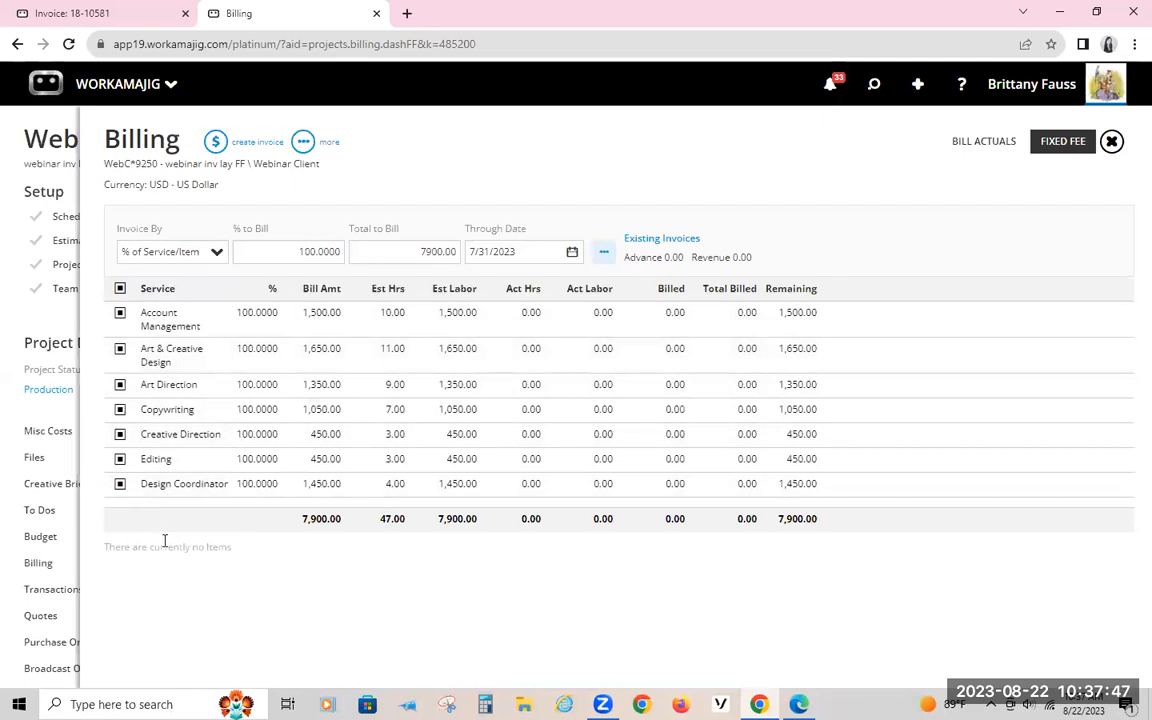
left_click(283, 251)
type("50")
key("Return")
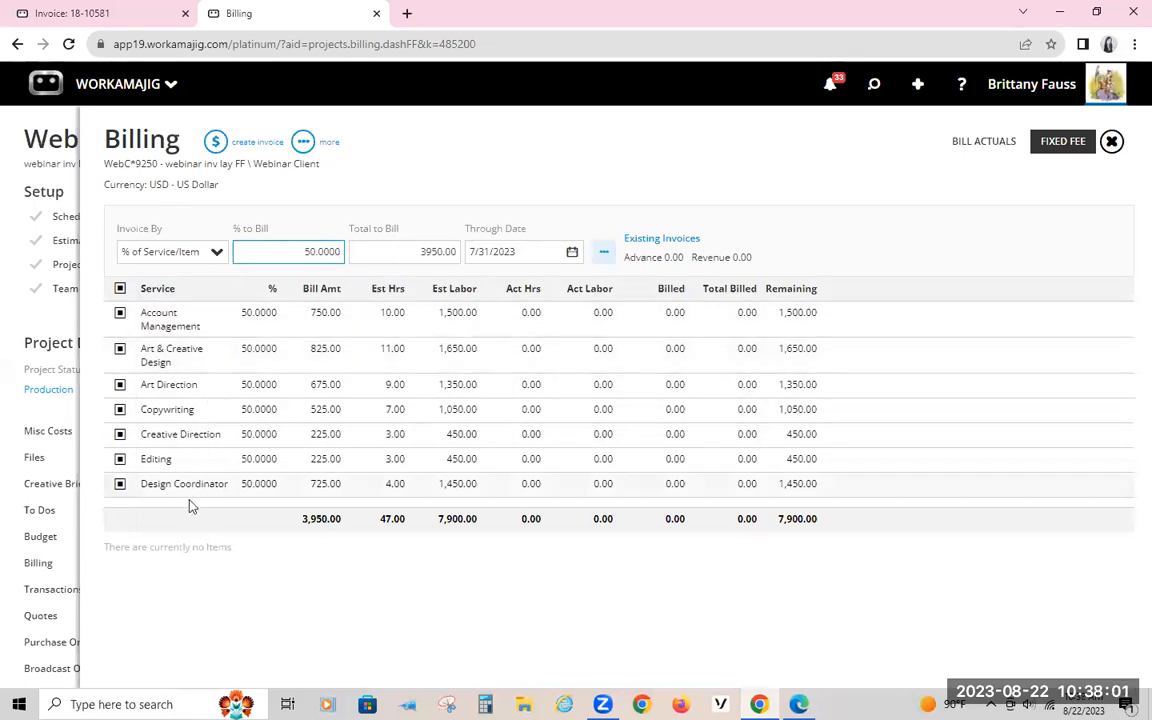
Step: Create a revenue invoice by One Amount for 50% of the project
left_click(212, 254)
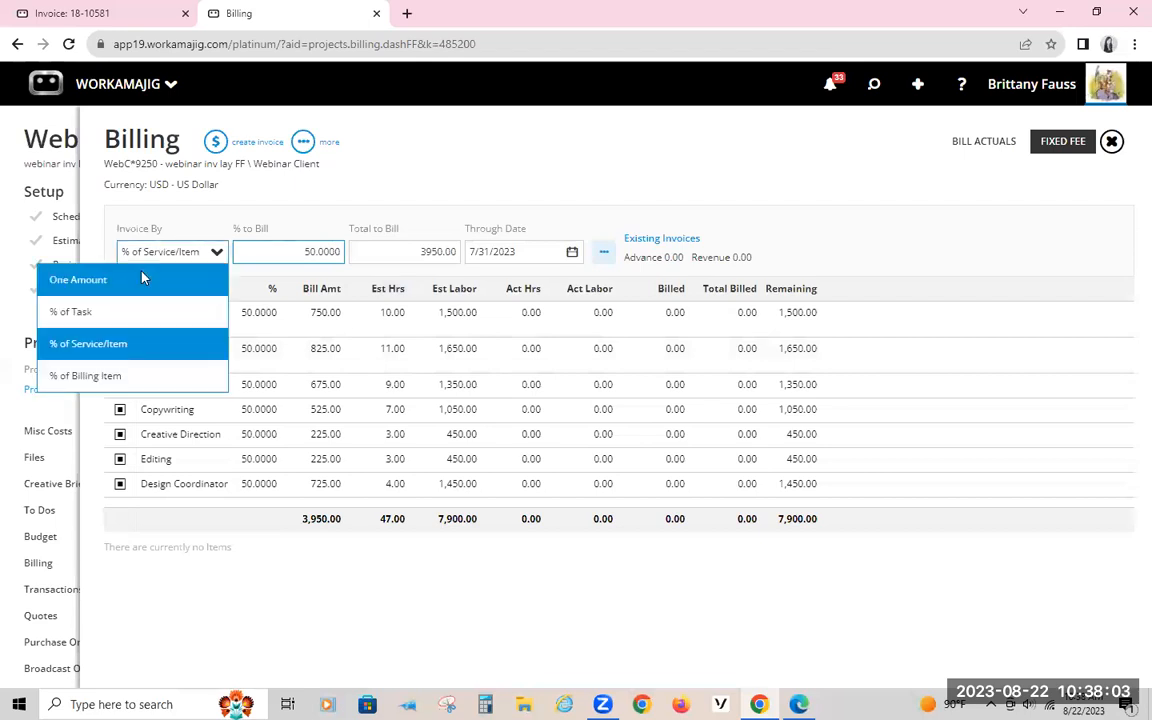
left_click(141, 277)
left_click_drag(275, 250, 368, 252)
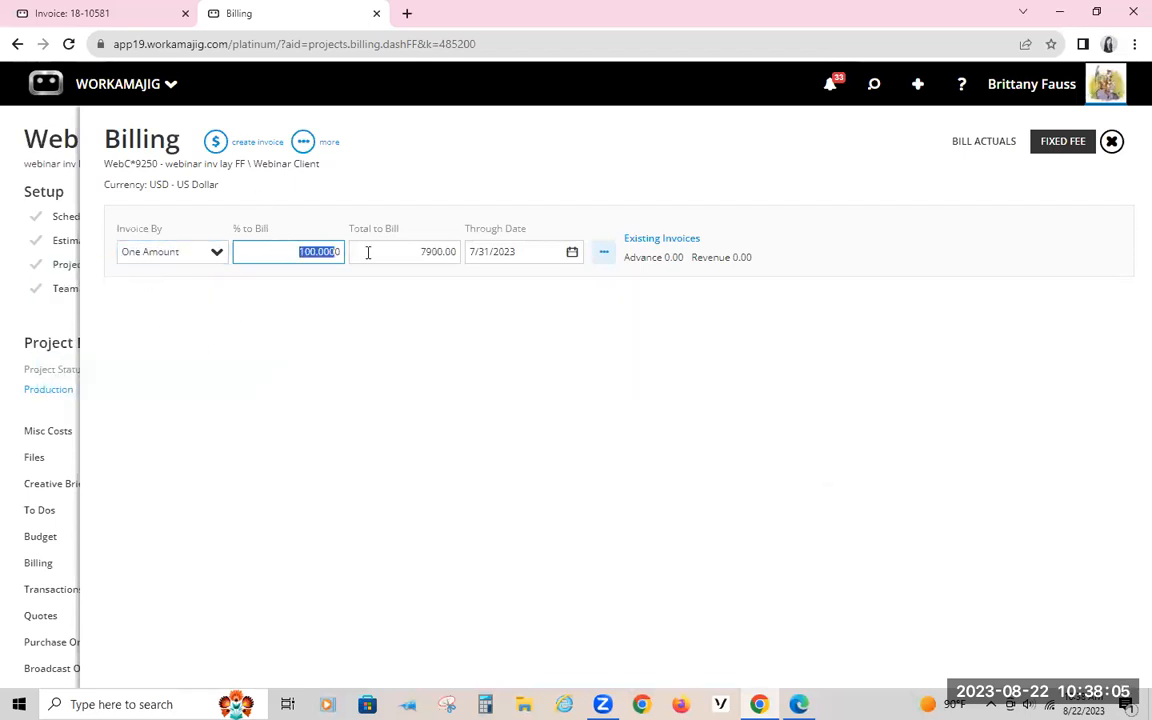
key("BackSpace")
type("50")
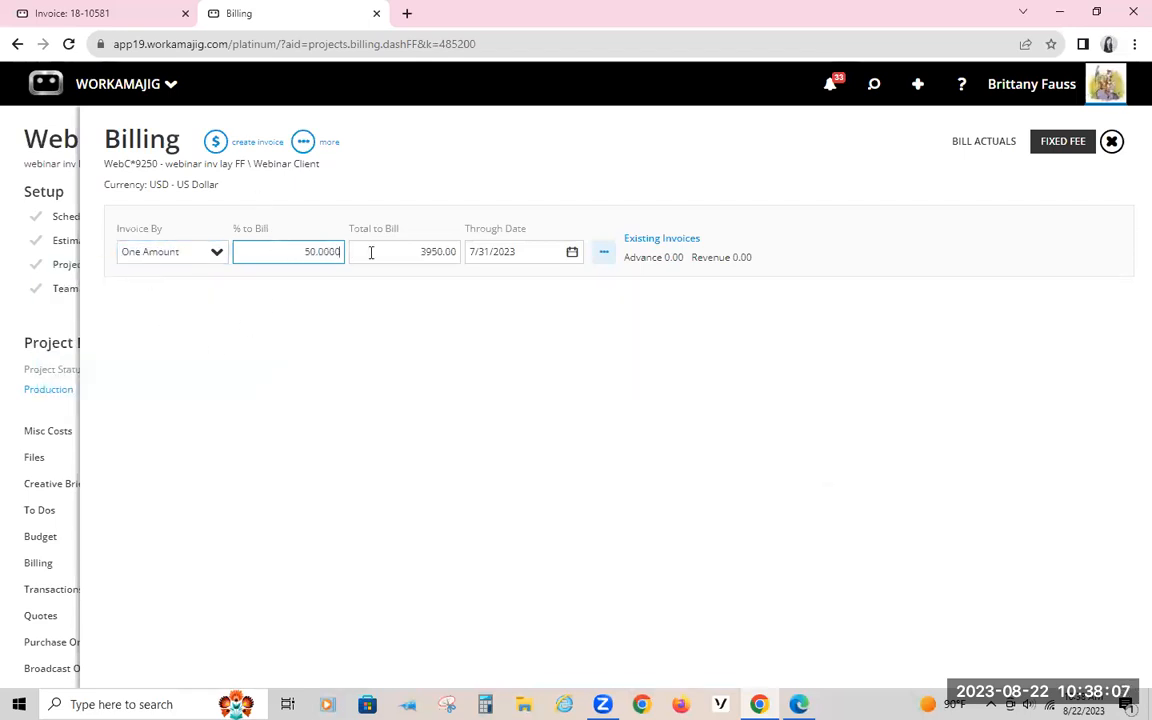
left_click(215, 142)
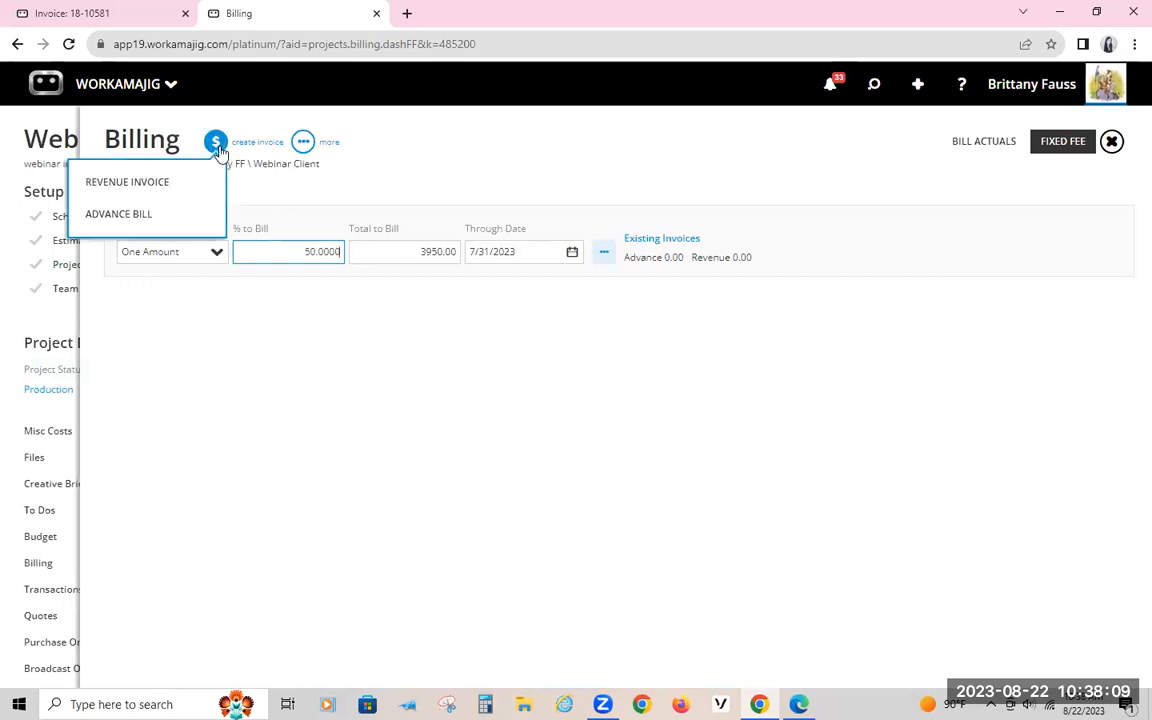
left_click(154, 181)
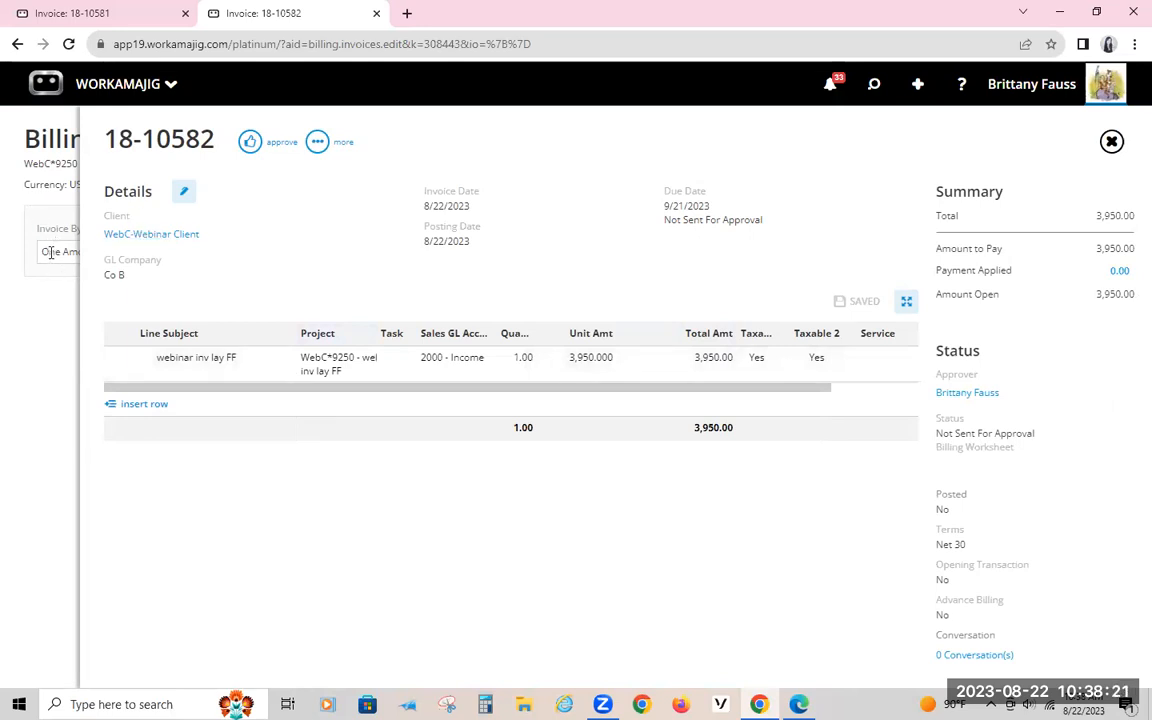
Step: Check the line details of the new one-amount invoice and delete the invoice
left_click(199, 368)
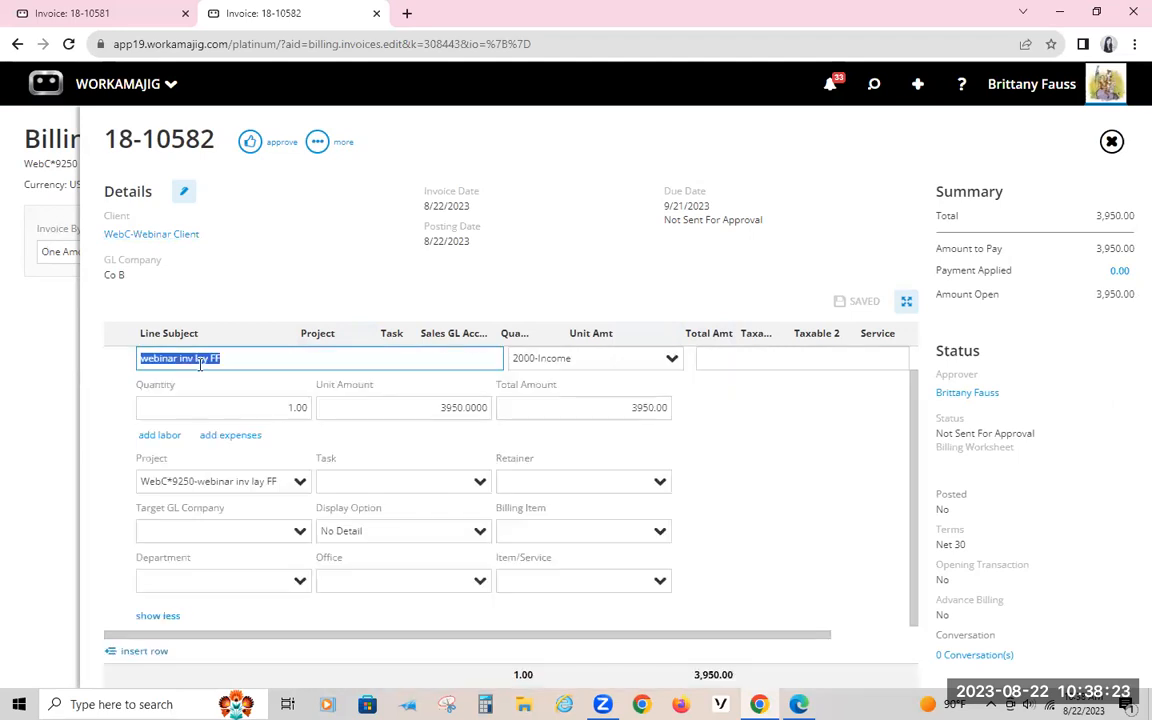
left_click(303, 274)
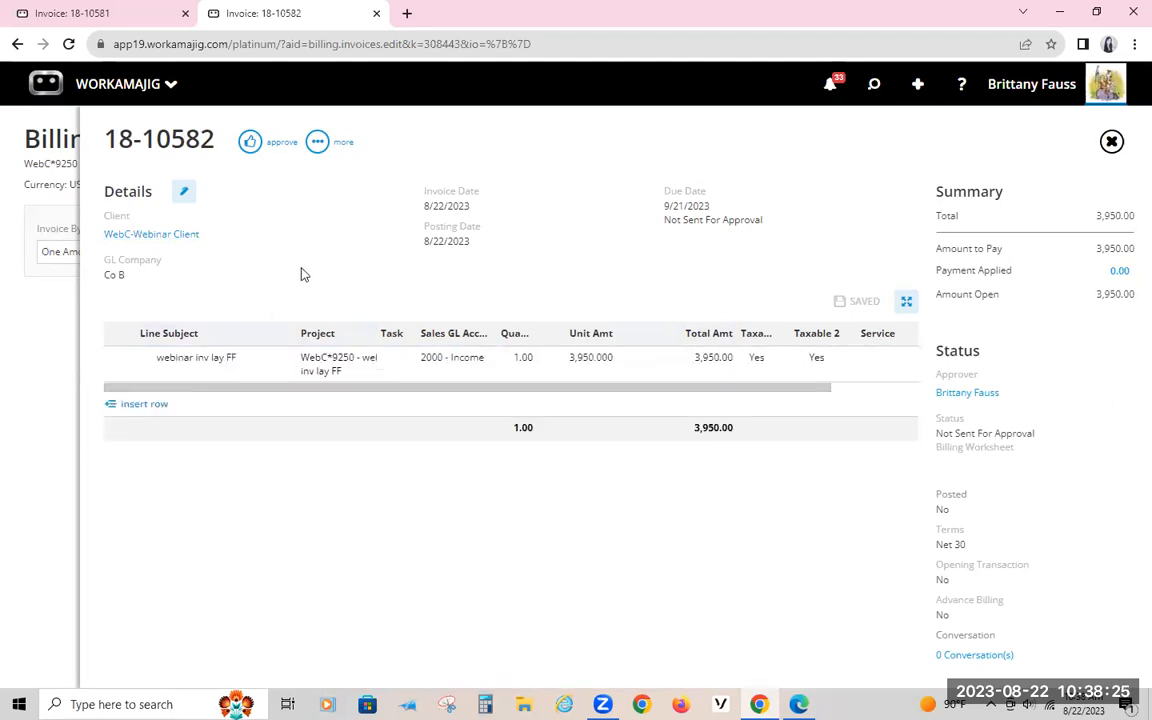
left_click(318, 143)
left_click(249, 362)
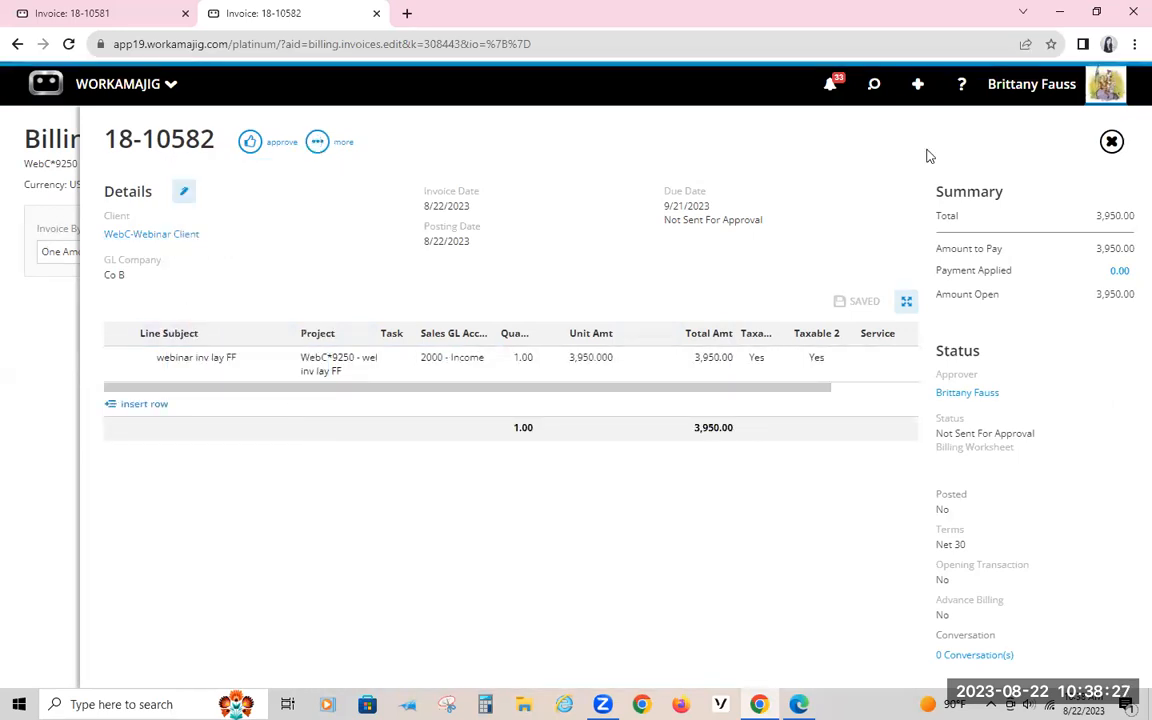
left_click(1038, 84)
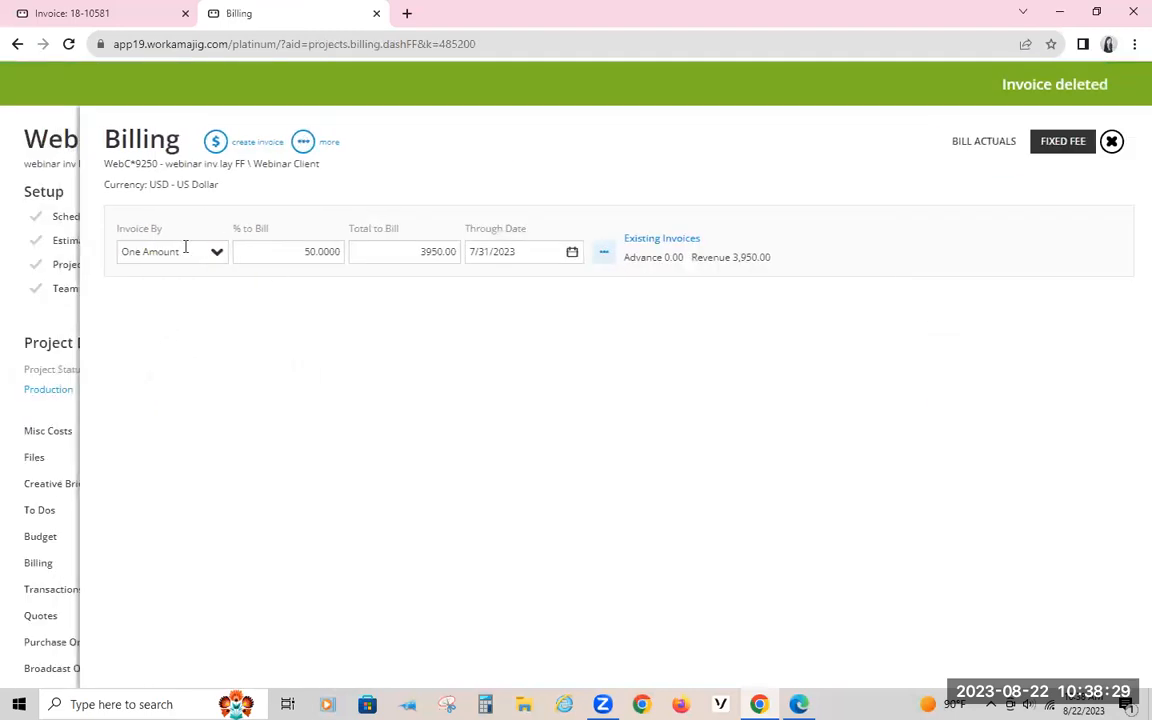
Step: Create a revenue invoice by % of Service/Item with all services selected and 50% to bill
left_click(200, 255)
left_click(88, 343)
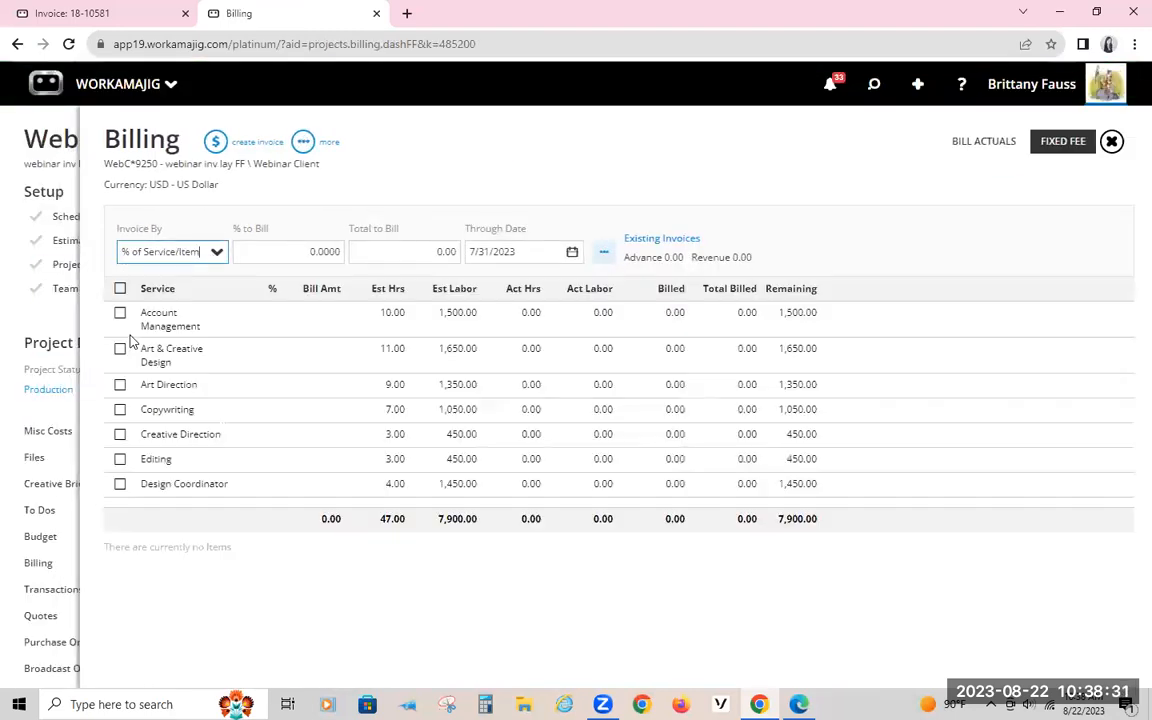
left_click(120, 288)
left_click(290, 252)
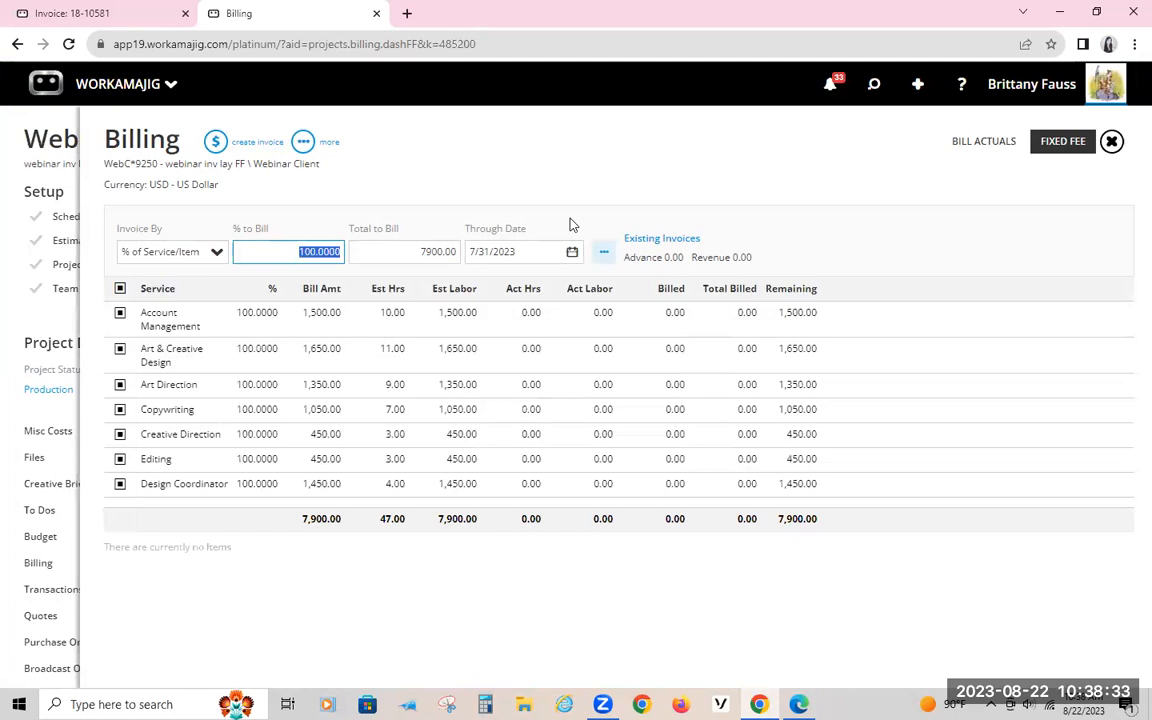
type("50")
left_click(215, 142)
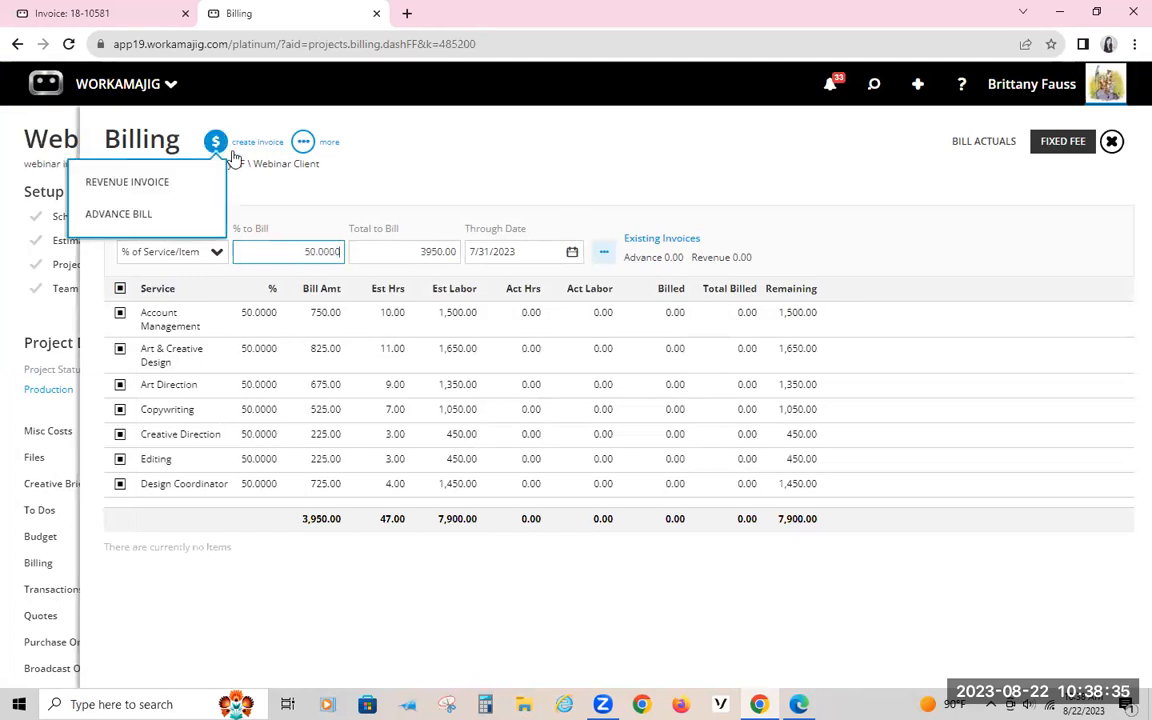
left_click(148, 207)
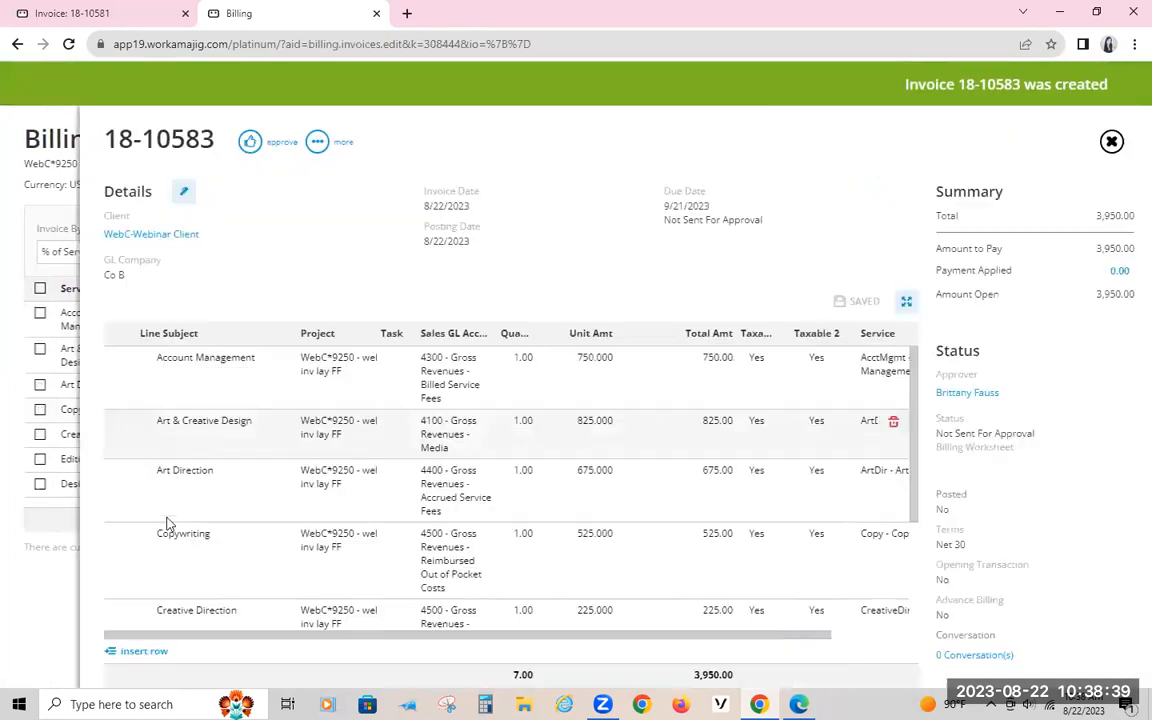
Step: Check the service lines of the new invoice and open its printable PDF version
scroll(364, 430, "down", 3)
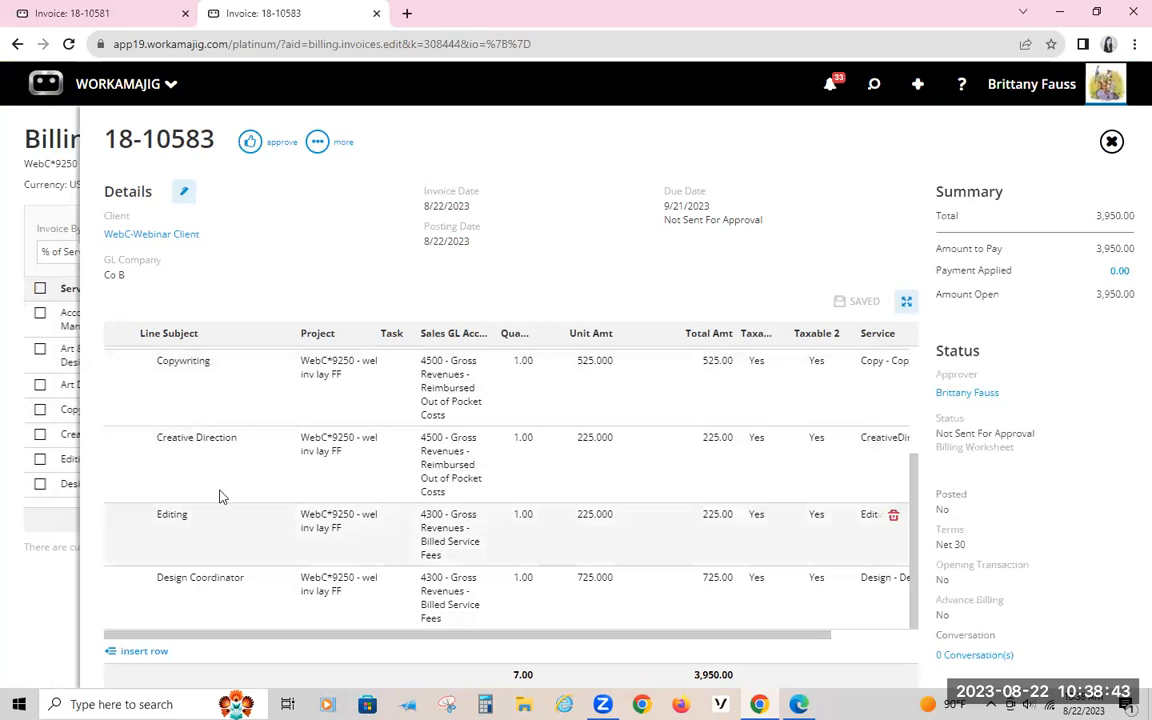
scroll(221, 410, "up", 3)
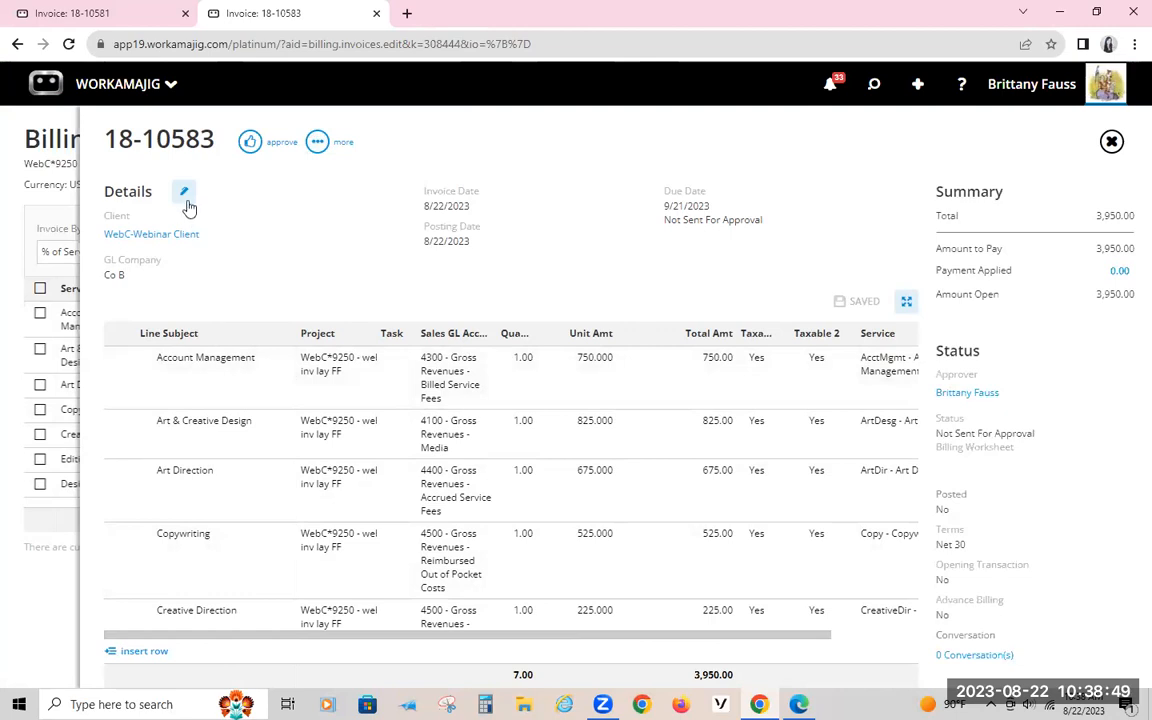
left_click(317, 142)
left_click(220, 312)
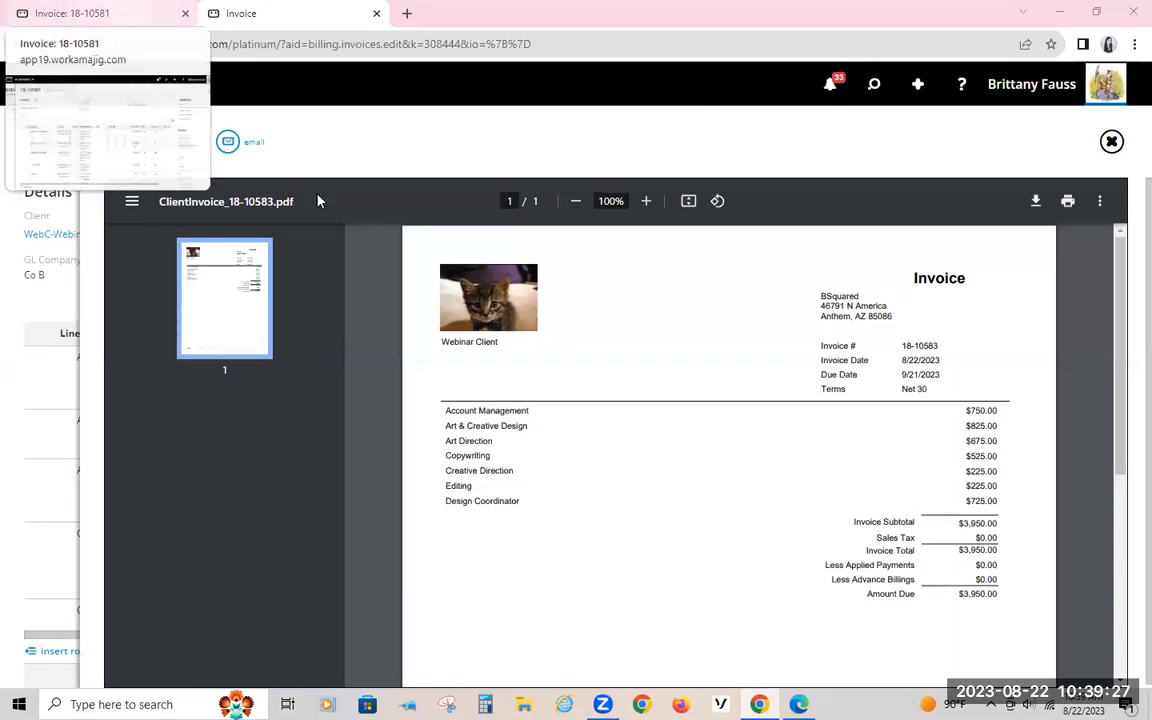
Step: Go back to the WebC*9249 project invoice and open its Multi-Prj/ Detailed w/T&E Breakouts layout from the invoice details
left_click(110, 13)
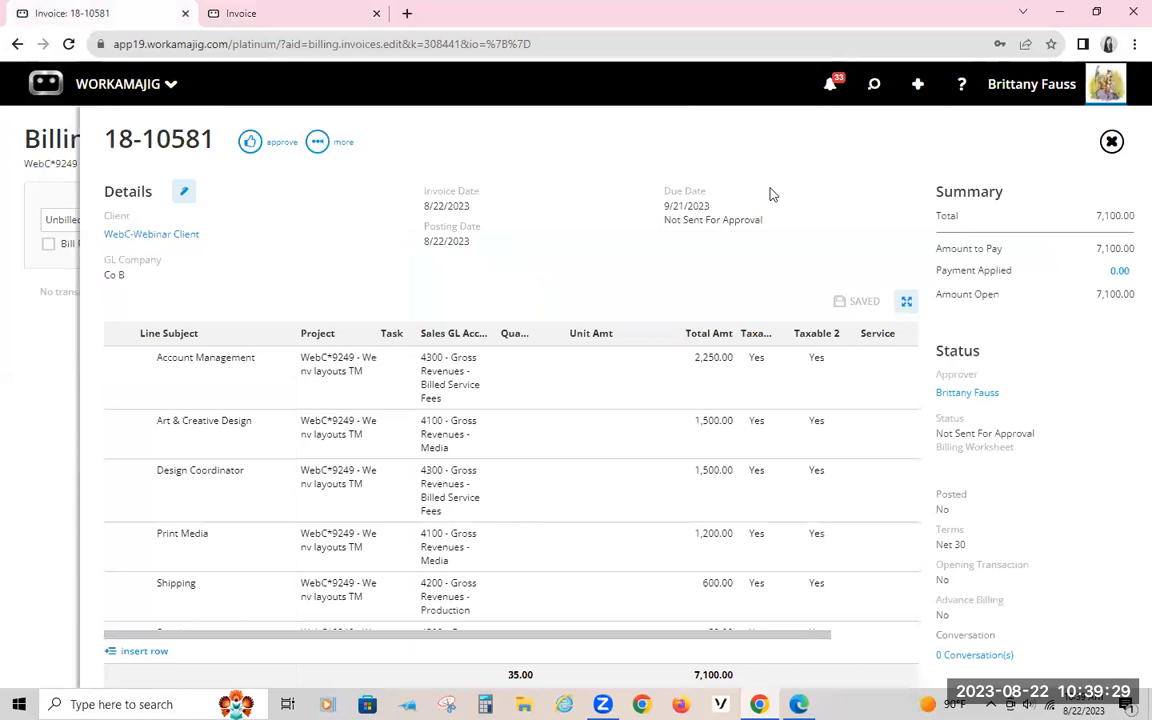
left_click(184, 191)
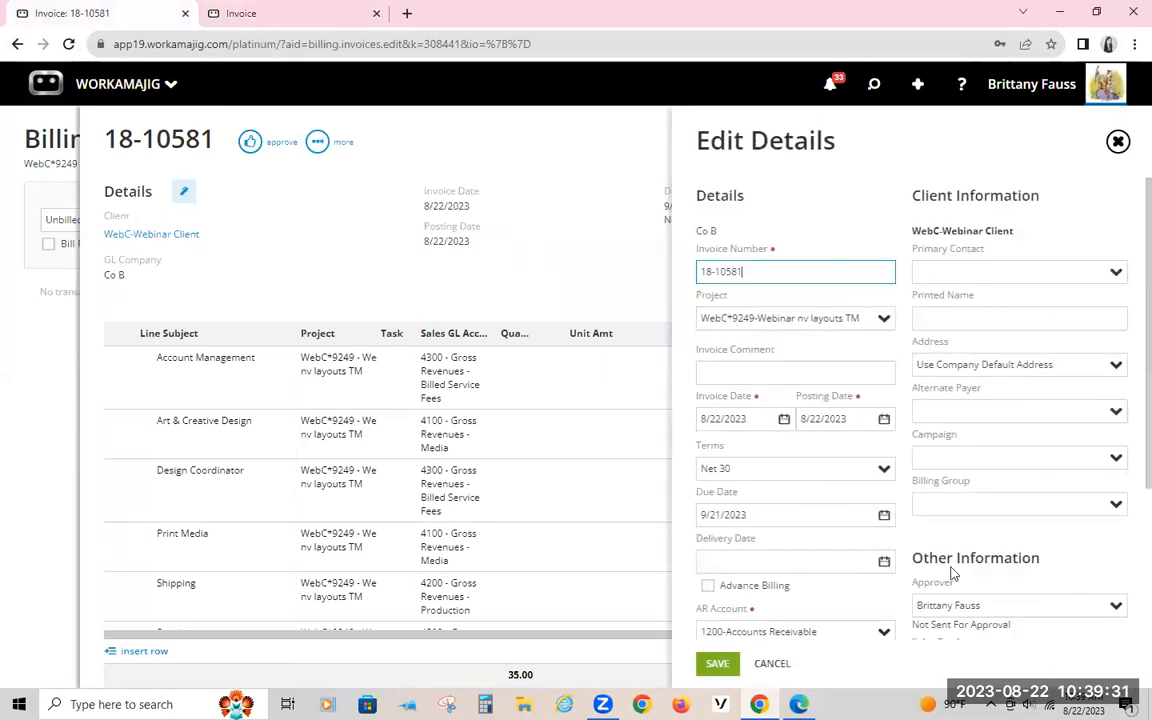
scroll(967, 576, "down", 2)
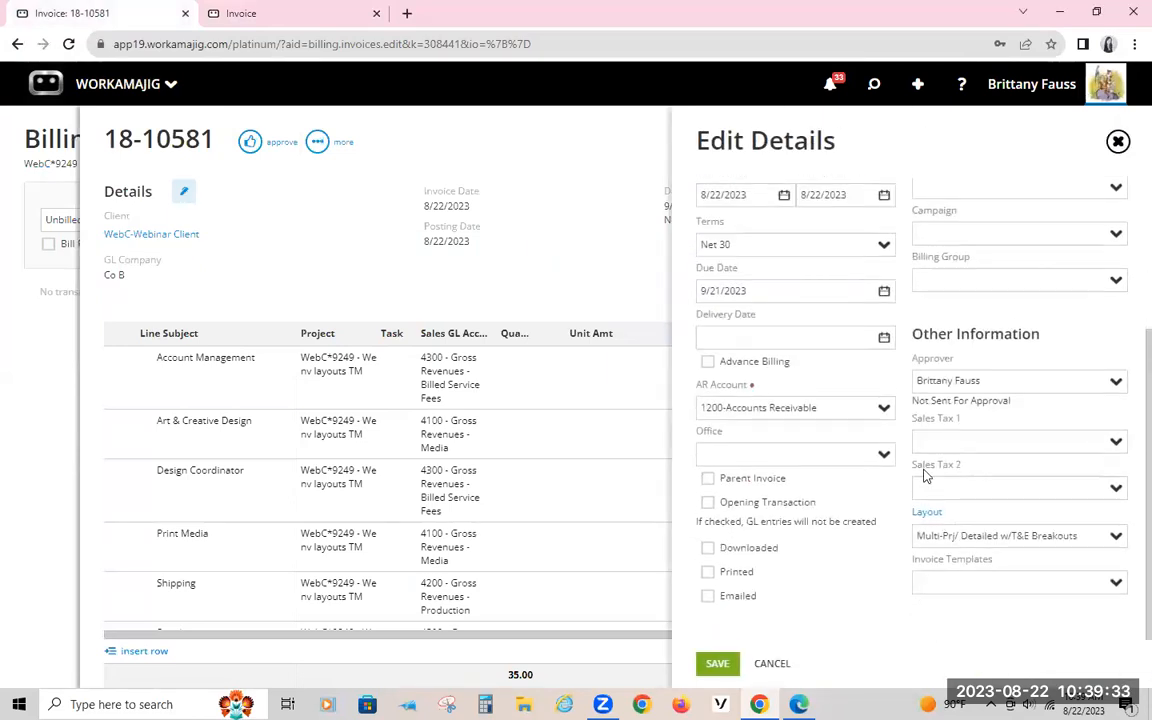
left_click(927, 512)
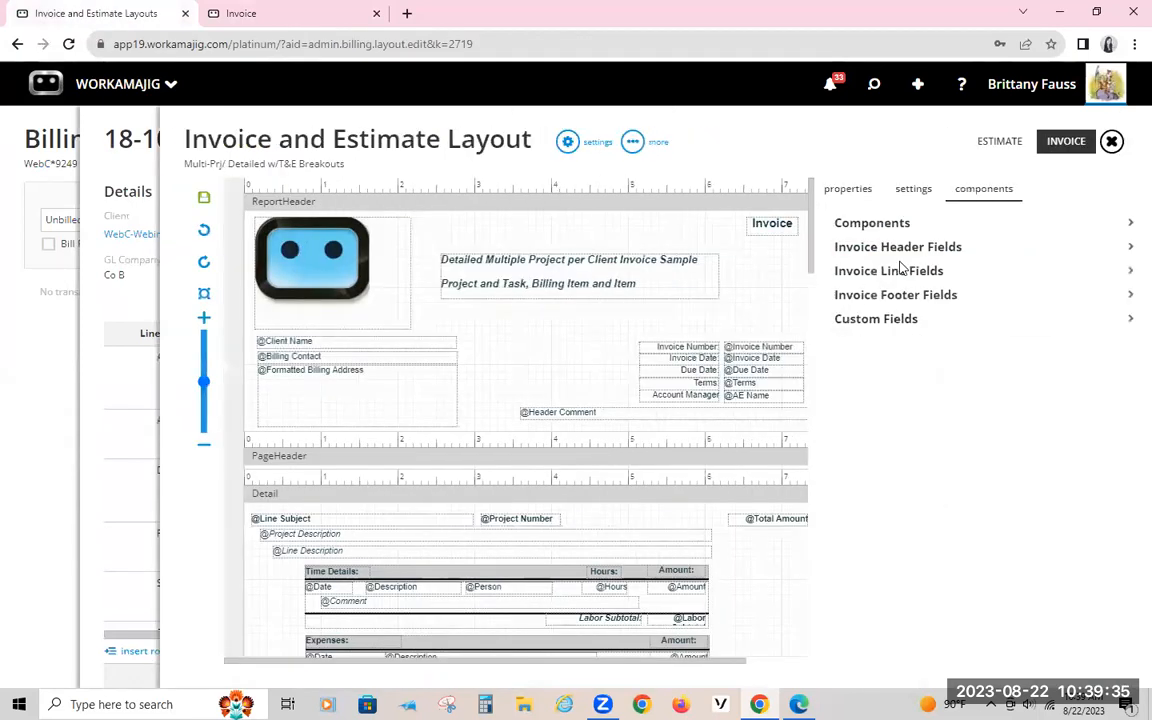
Step: Show the estimate version of the layout and inspect its expenses subreport and the Subject field in the Detail section
left_click(997, 145)
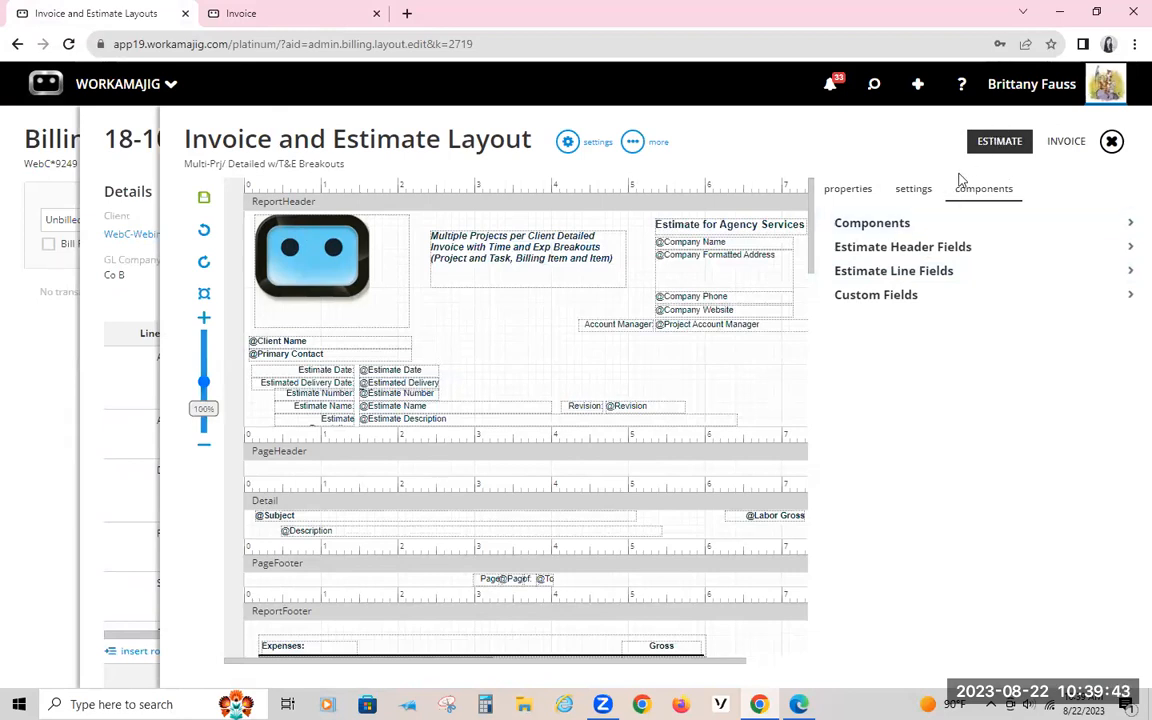
scroll(728, 474, "down", 1)
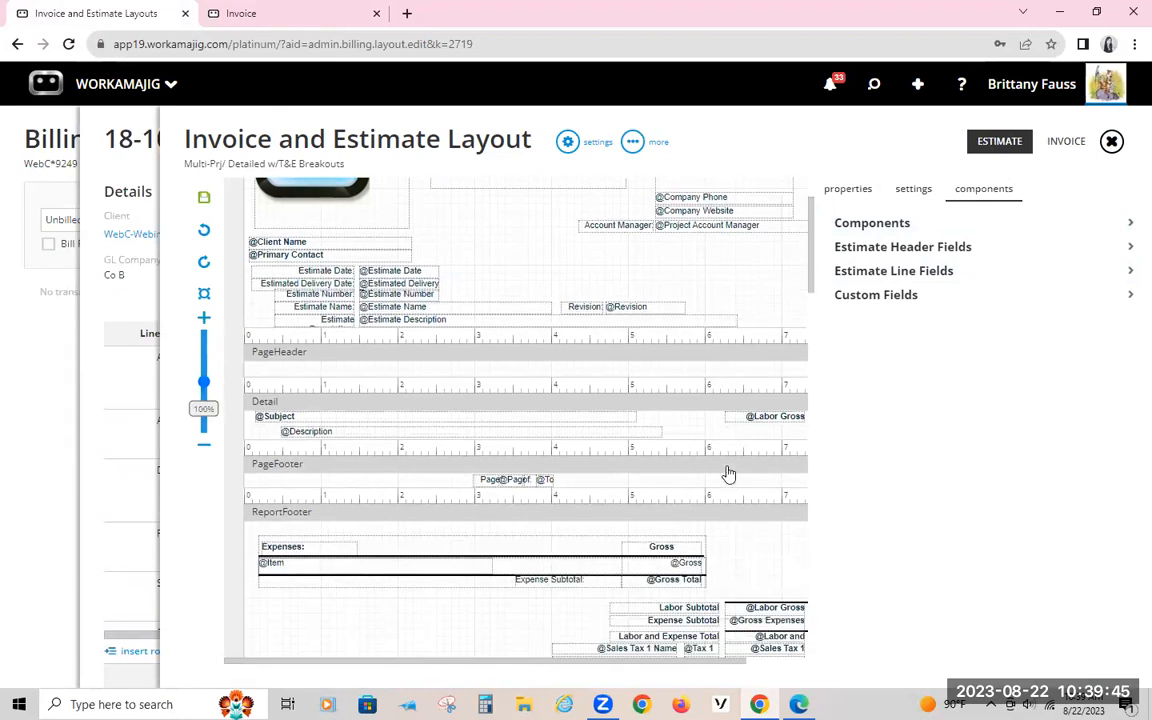
scroll(728, 474, "down", 1)
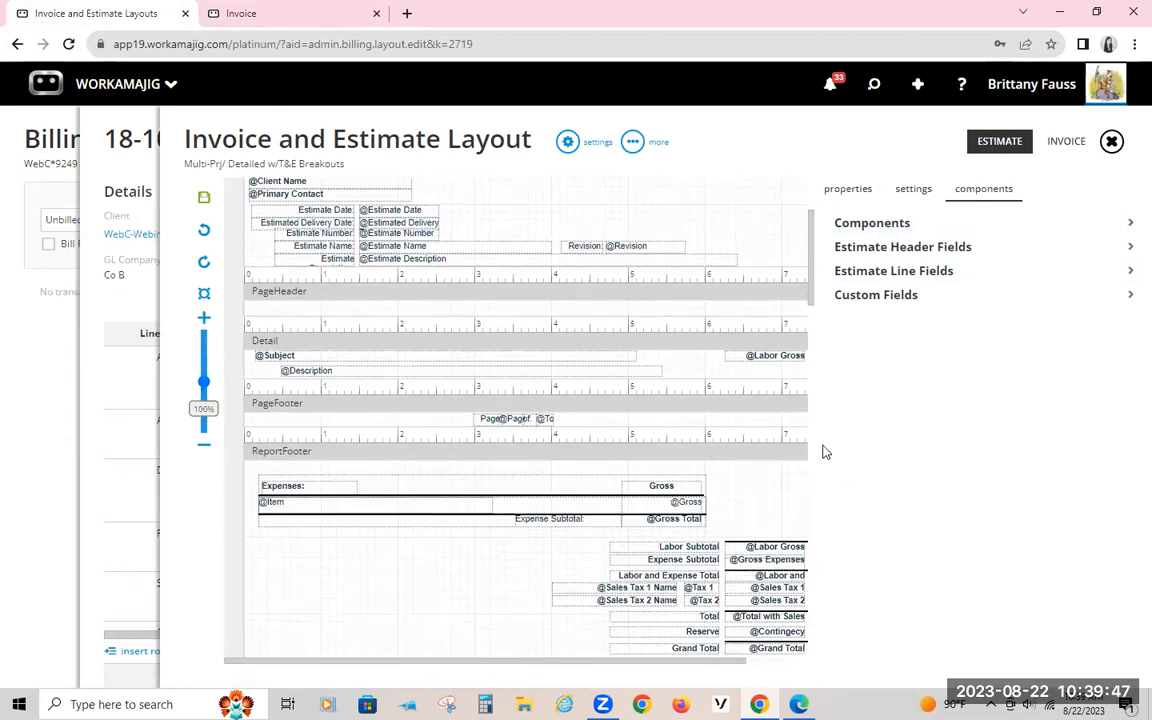
left_click(352, 509)
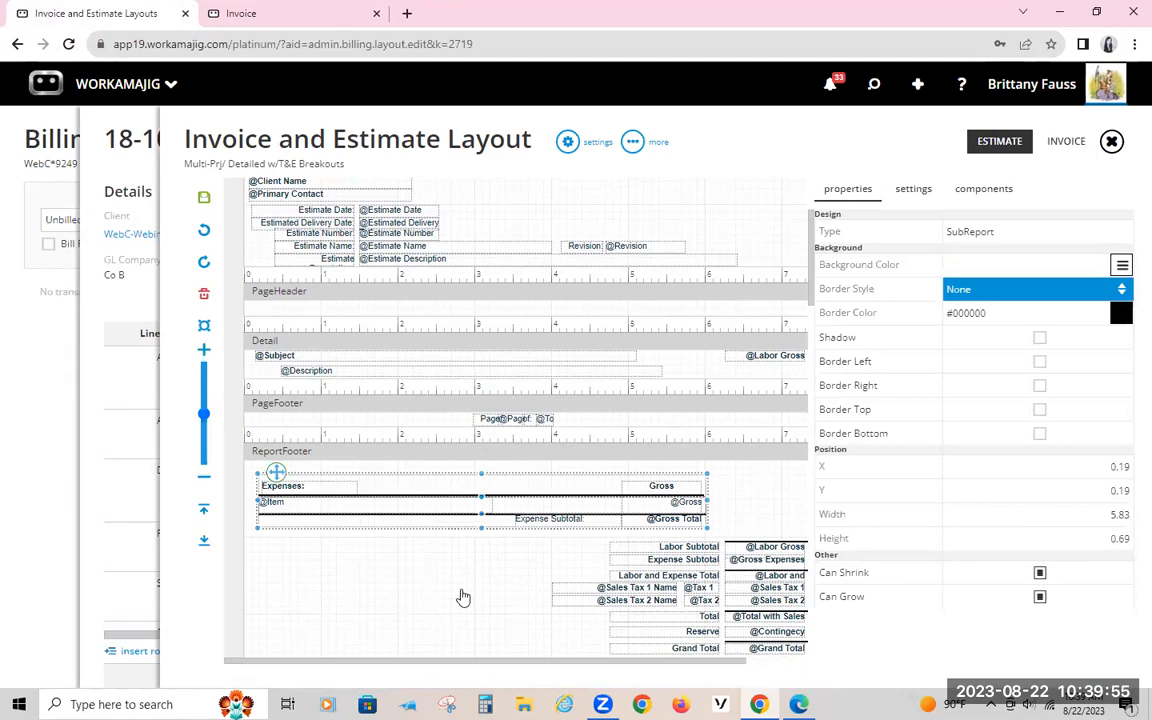
scroll(440, 590, "up", 3)
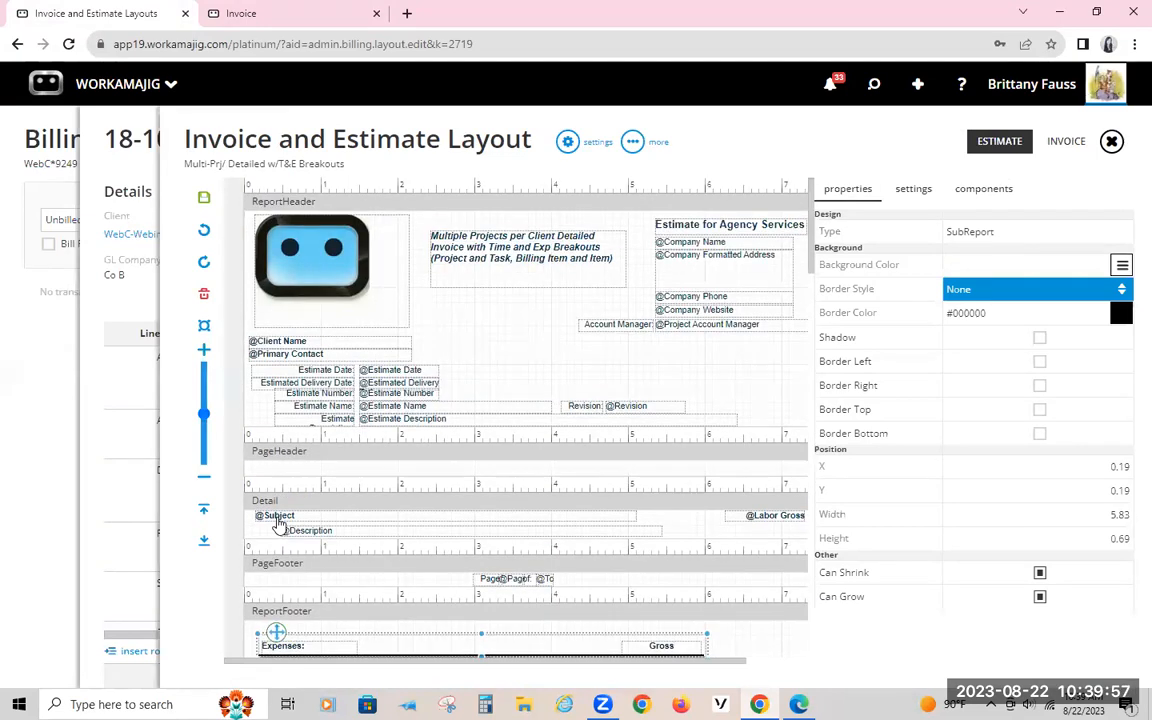
left_click(275, 517)
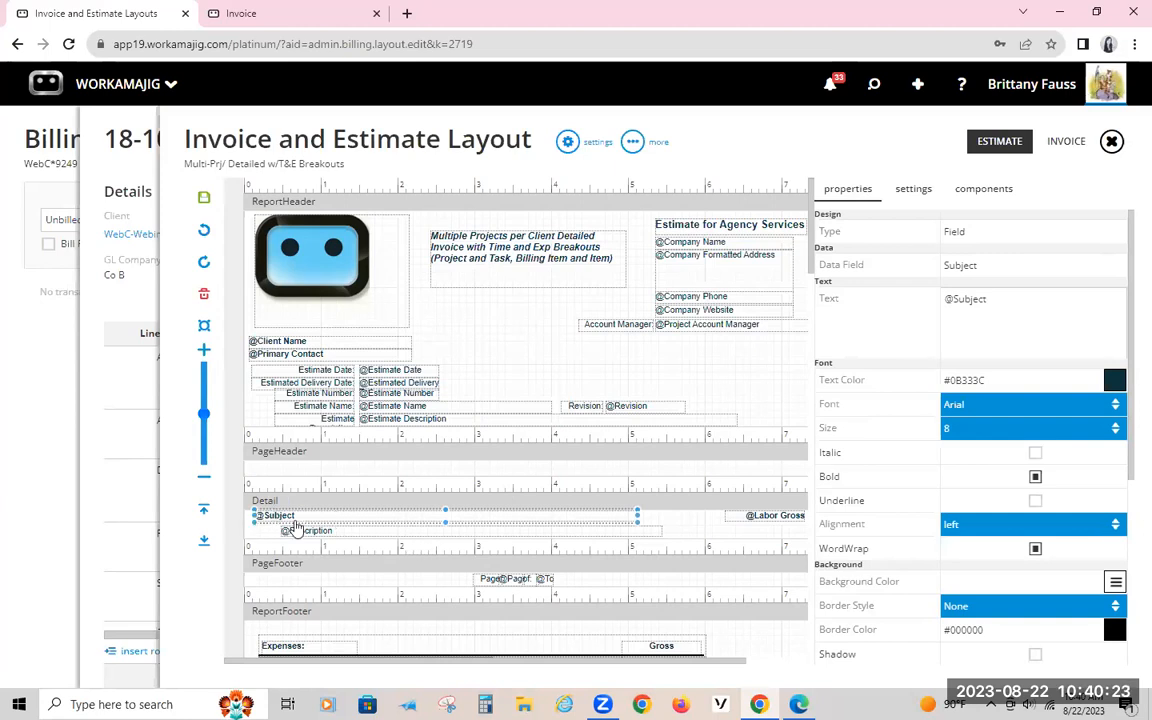
Step: Review the Line Format options in the layout's settings and leave the settings unchanged
left_click(590, 151)
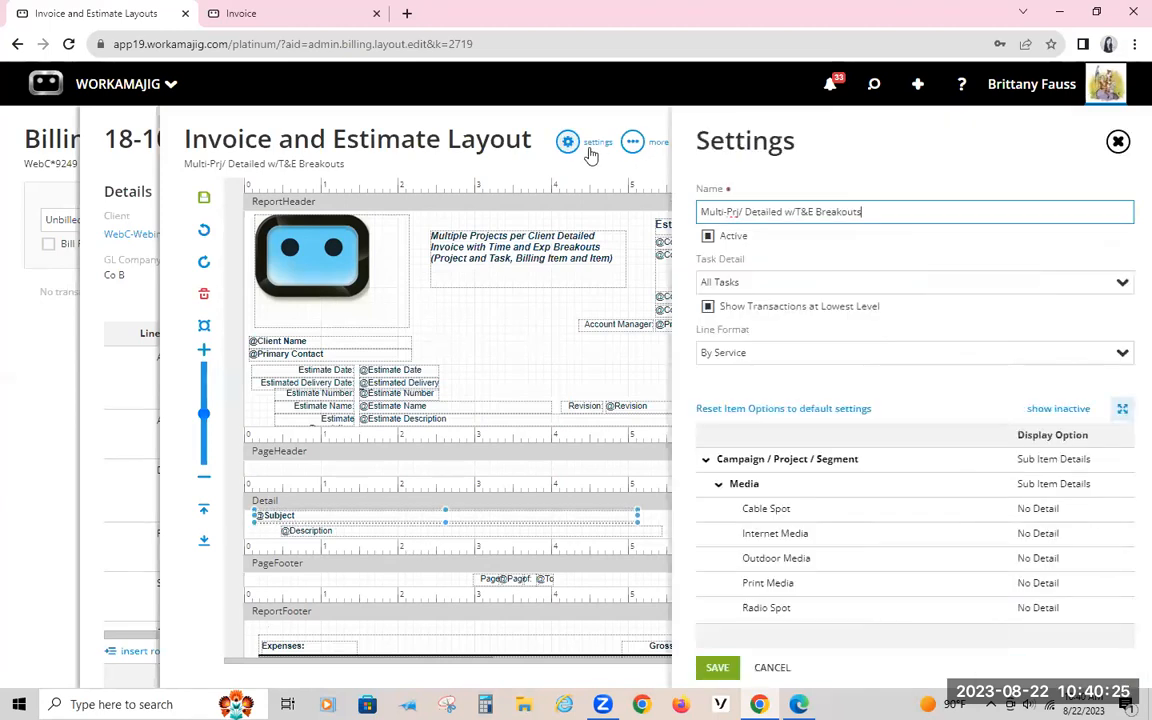
left_click(1121, 352)
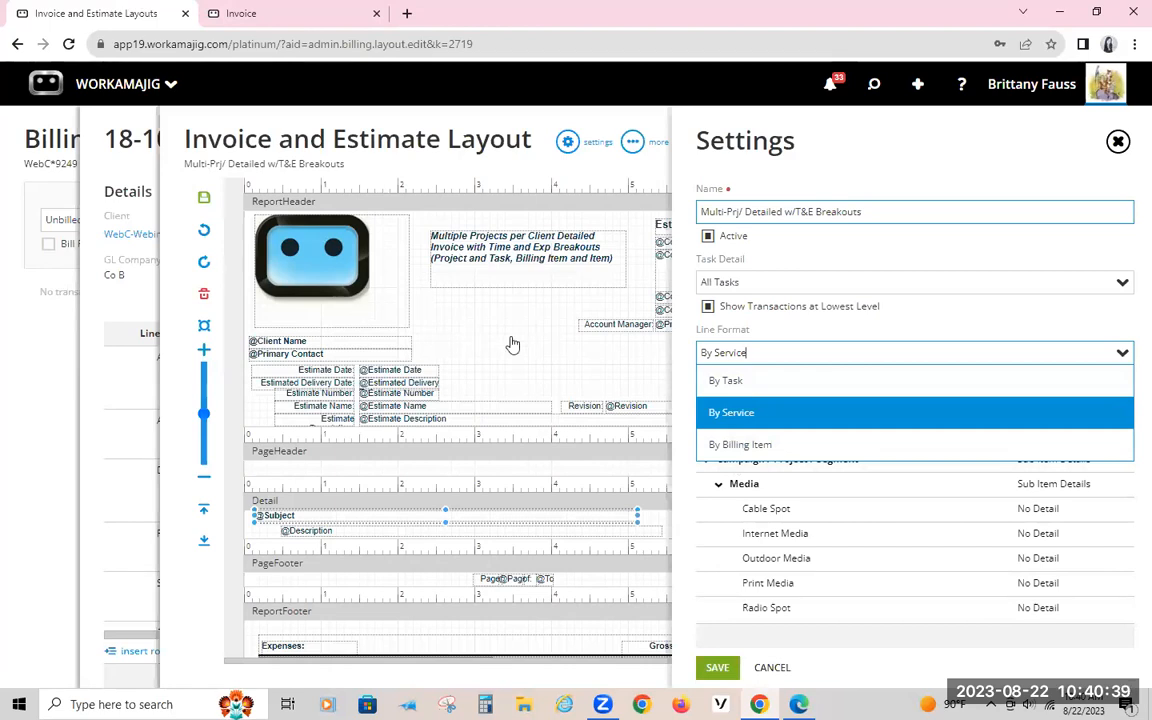
left_click(777, 338)
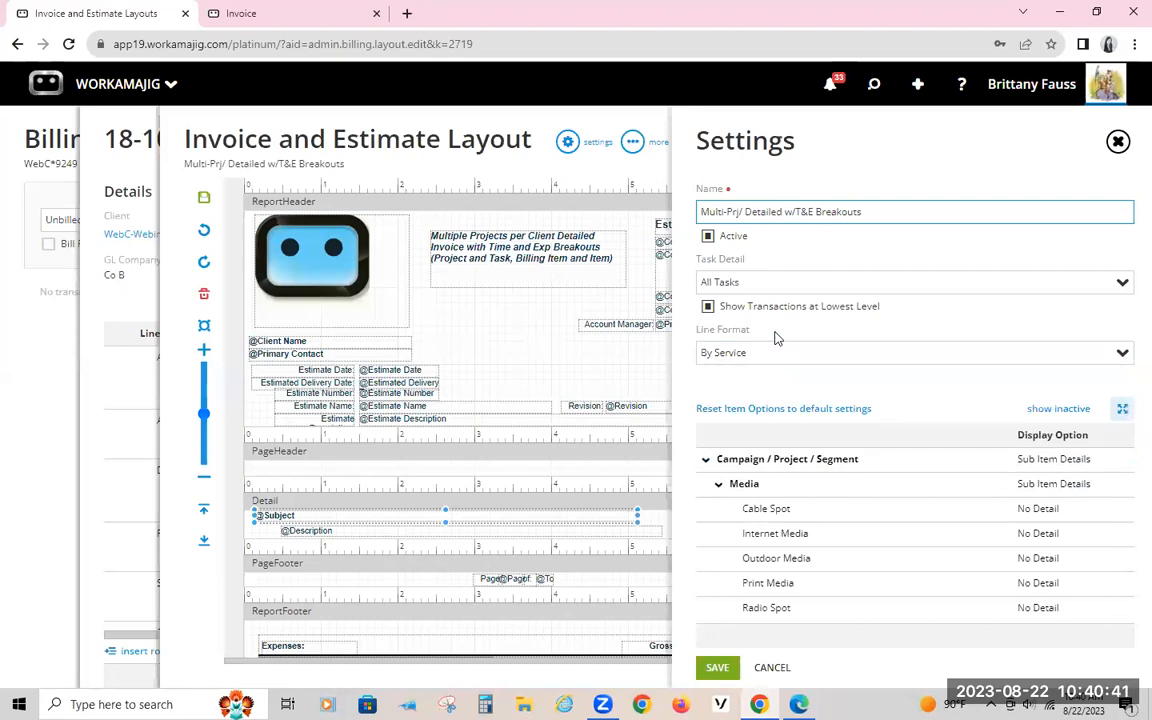
left_click(353, 147)
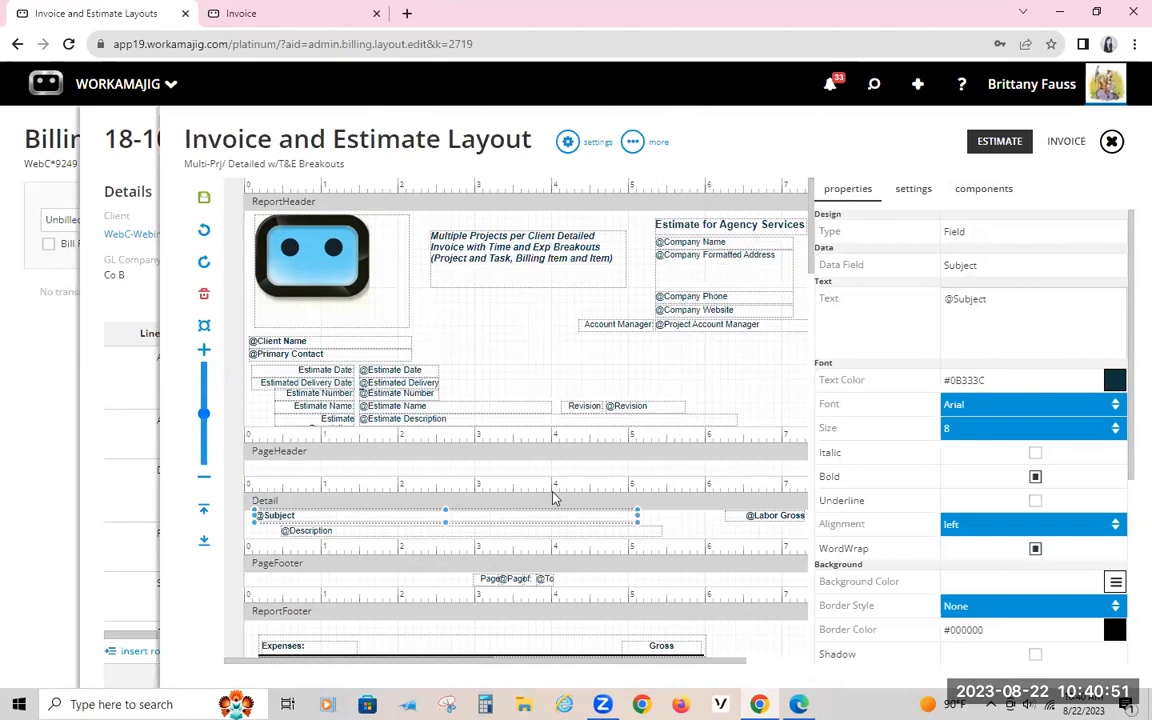
Step: Examine the Estimate and Client Address fields available among the estimate header fields
left_click(982, 189)
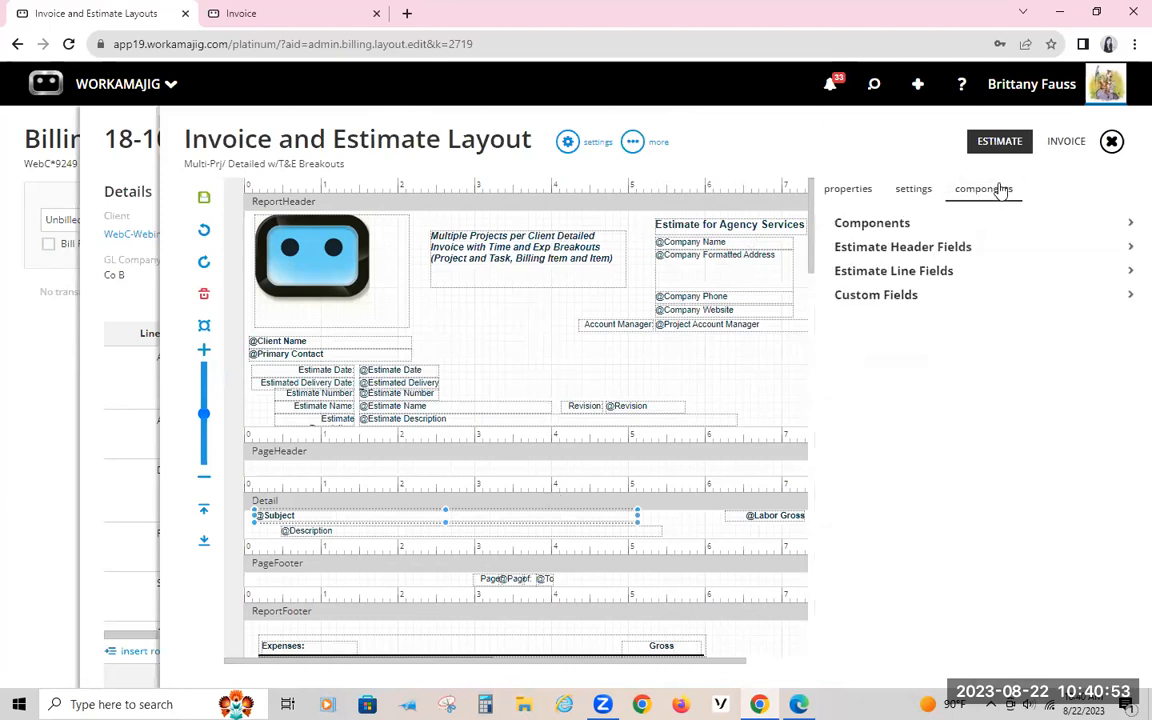
left_click(929, 250)
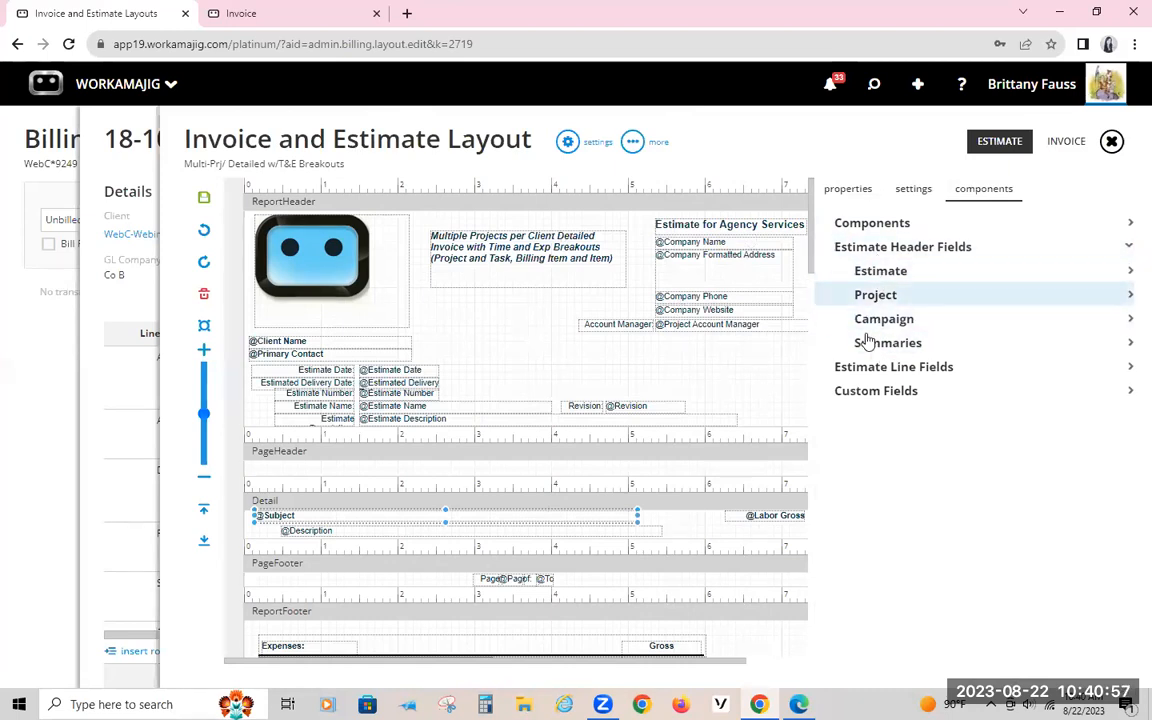
left_click(874, 270)
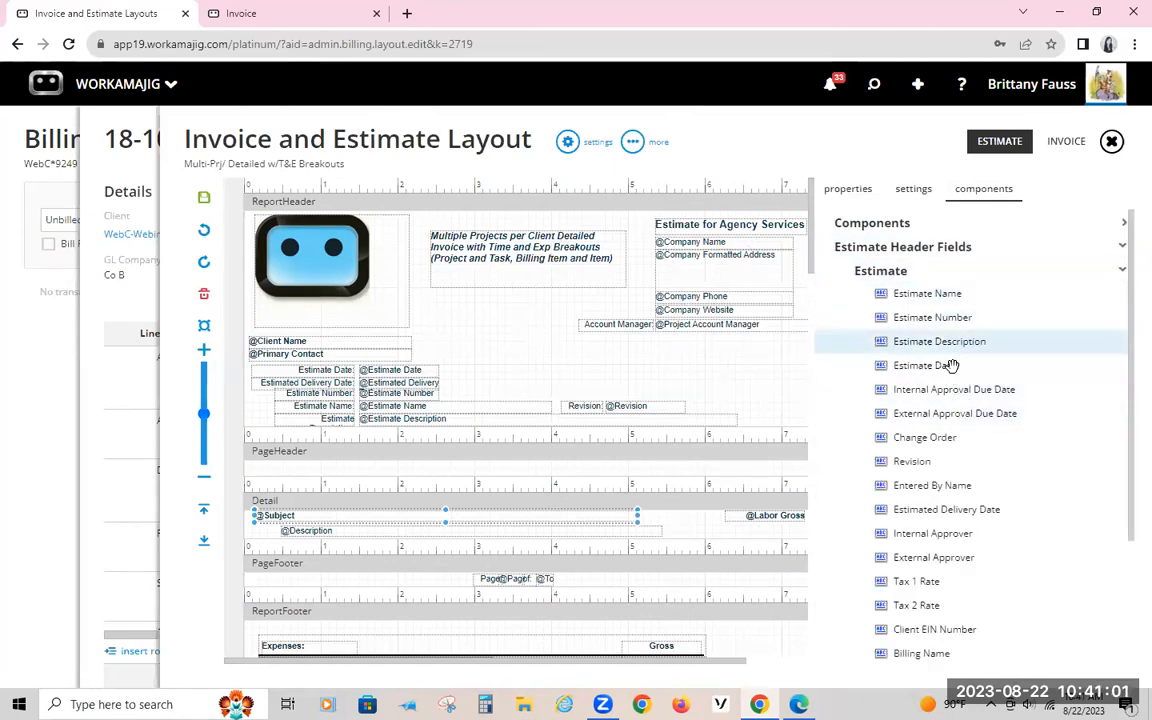
scroll(966, 461, "down", 2)
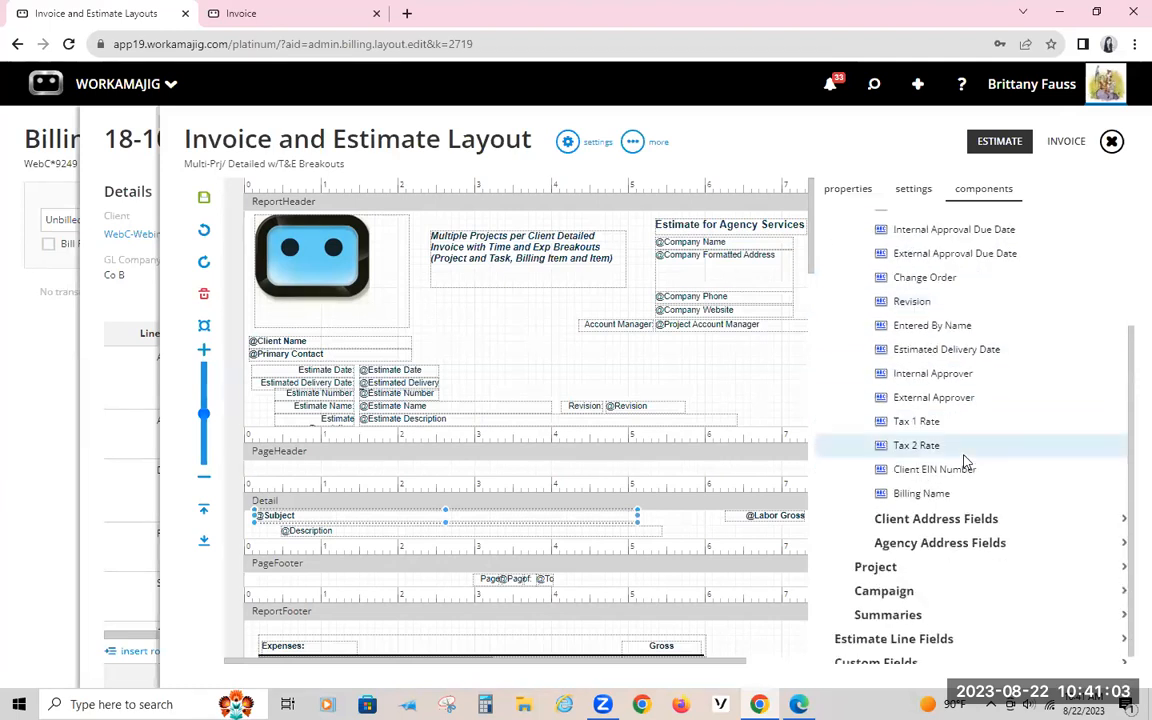
left_click(935, 520)
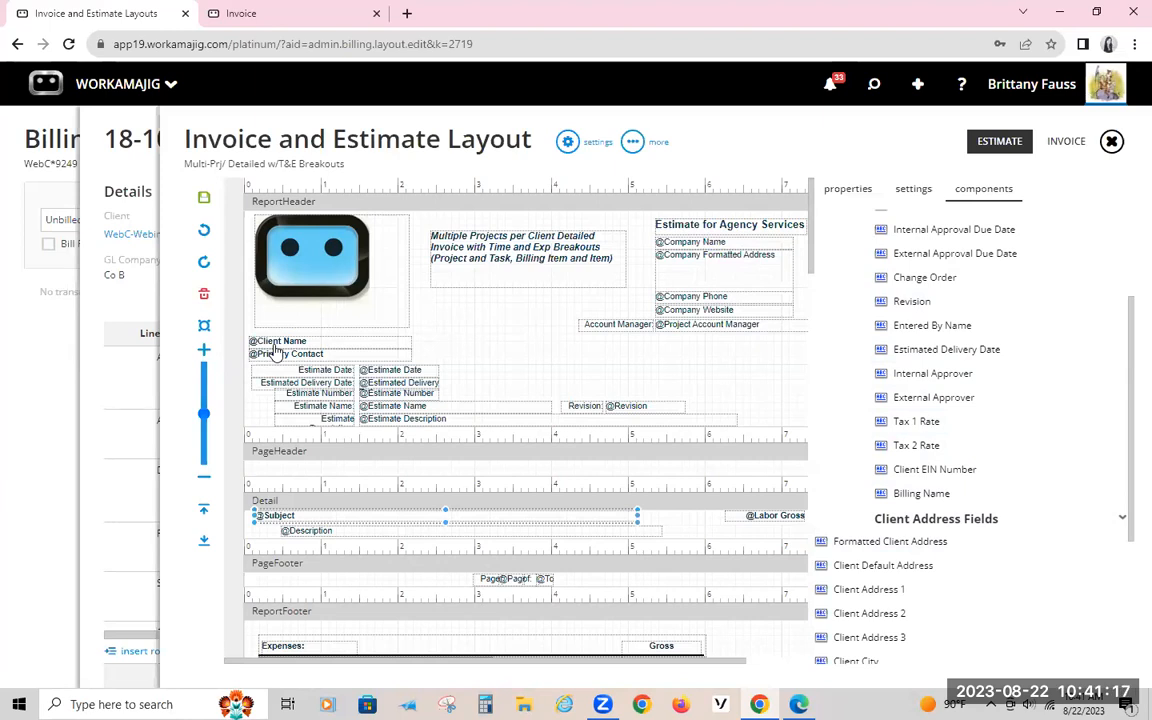
scroll(928, 600, "down", 2)
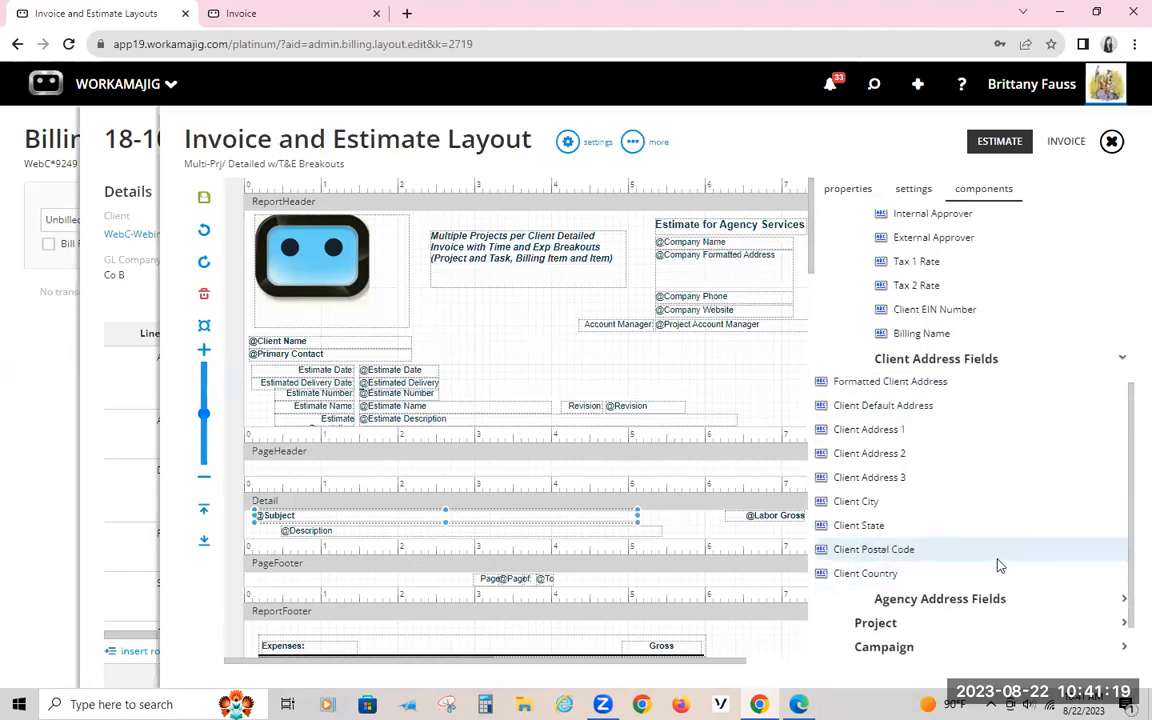
Step: Look through the Project, Campaign and Summaries groups of the estimate header fields
scroll(997, 566, "down", 1)
left_click(876, 558)
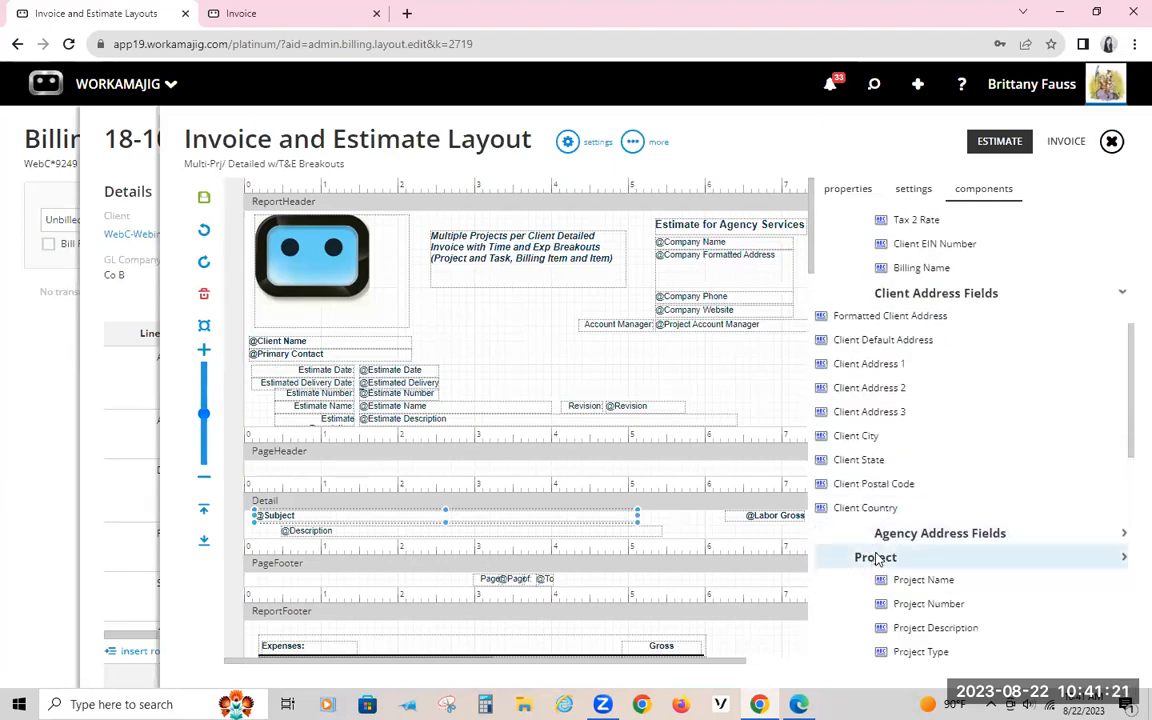
scroll(929, 553, "down", 5)
scroll(1000, 447, "up", 2)
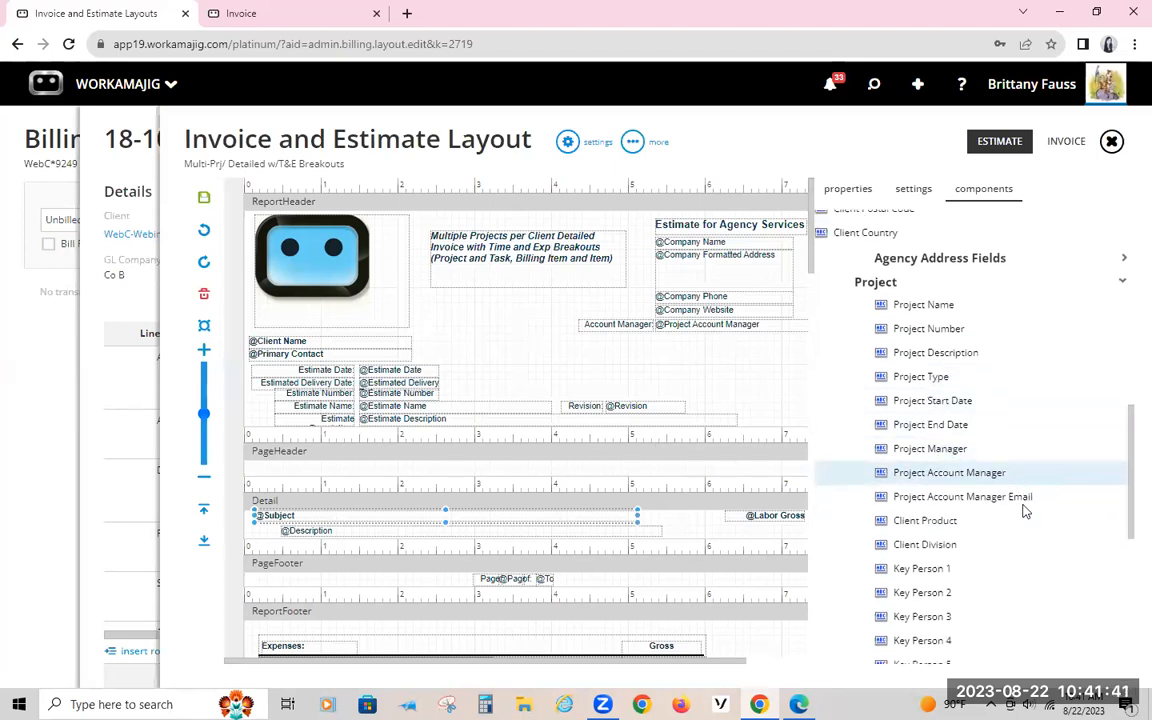
scroll(1023, 507, "down", 5)
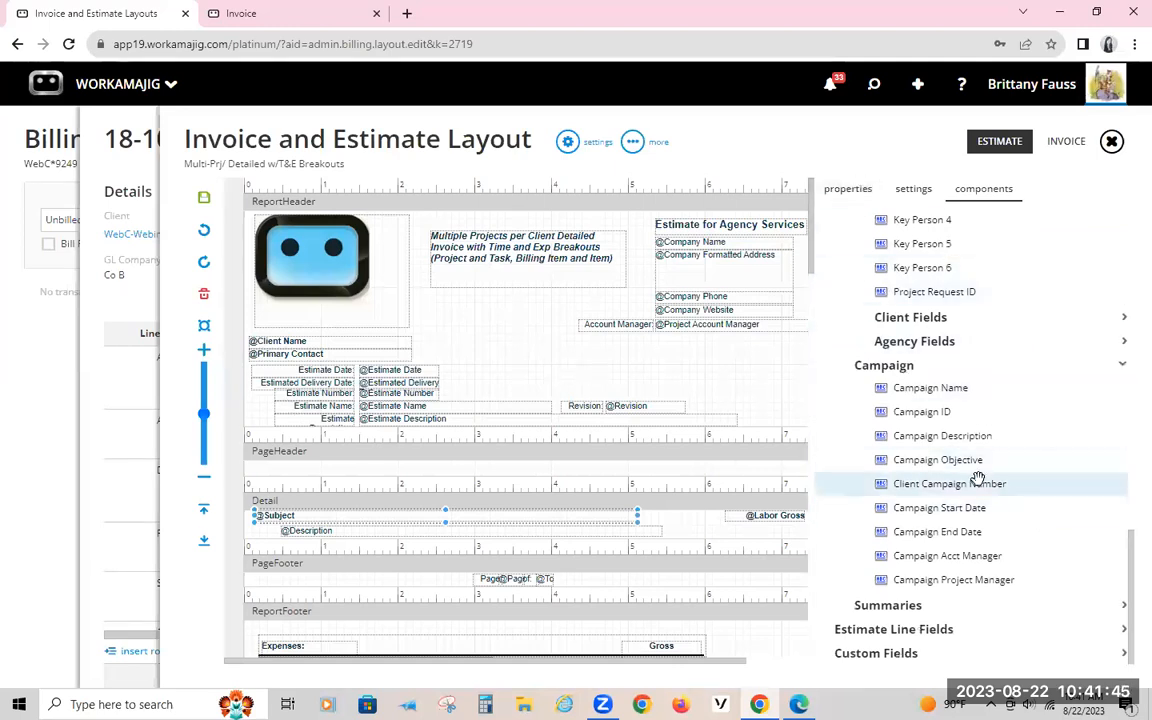
left_click(850, 605)
scroll(914, 586, "down", 10)
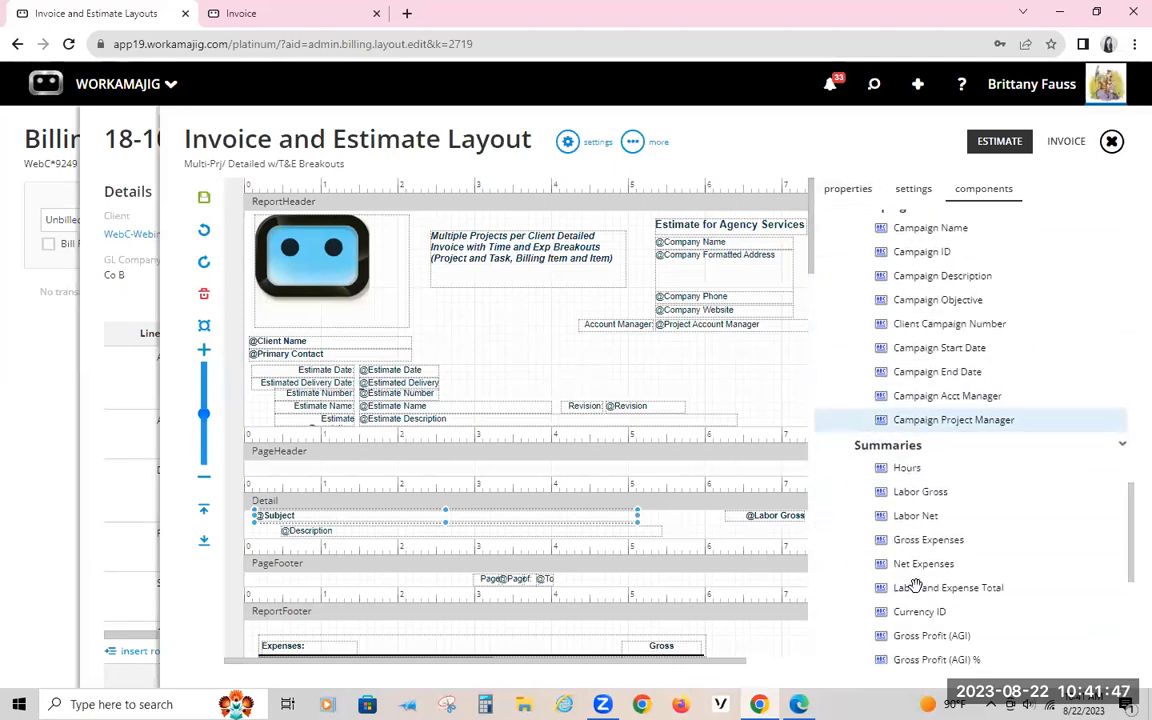
Step: Examine the estimate line fields with their Sub Sections, and the Project Header group of the custom fields
left_click(897, 628)
scroll(918, 620, "down", 3)
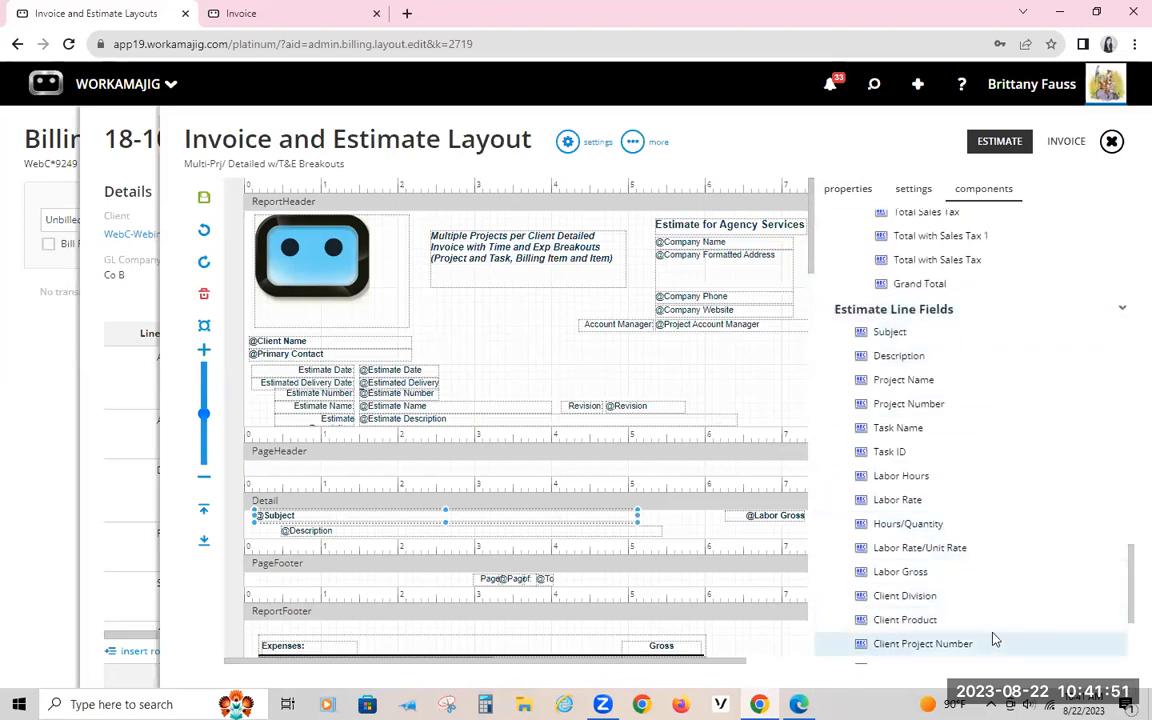
scroll(997, 617, "down", 2)
left_click(916, 628)
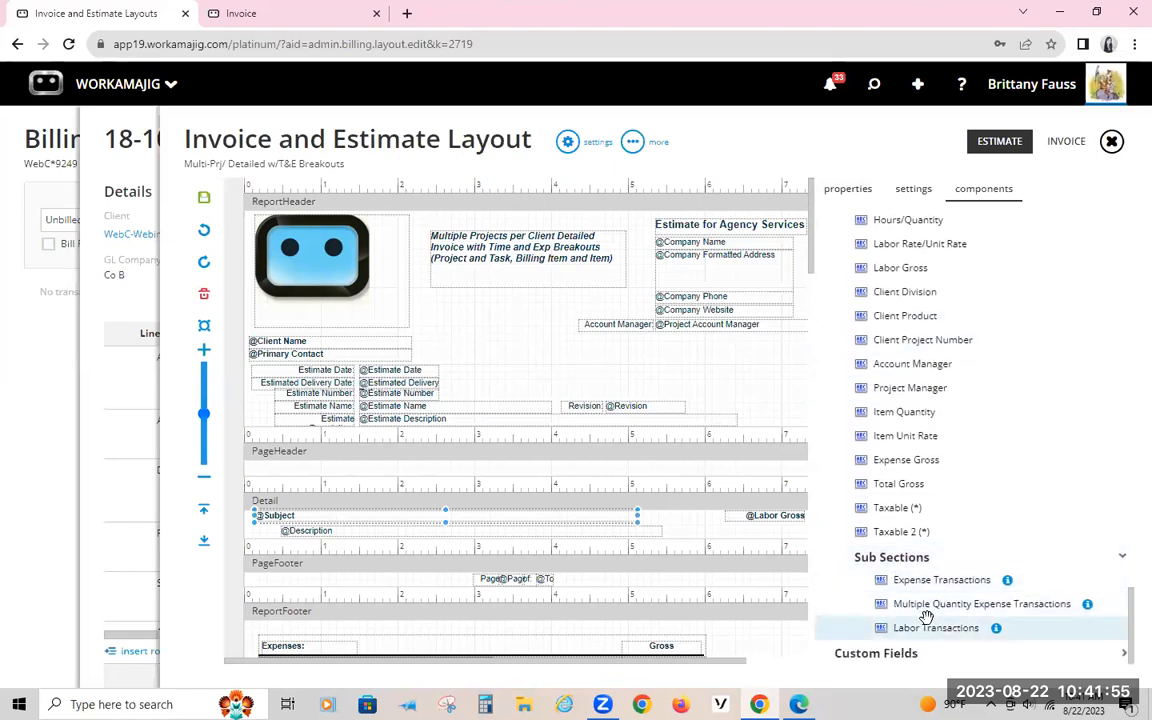
scroll(689, 581, "down", 3)
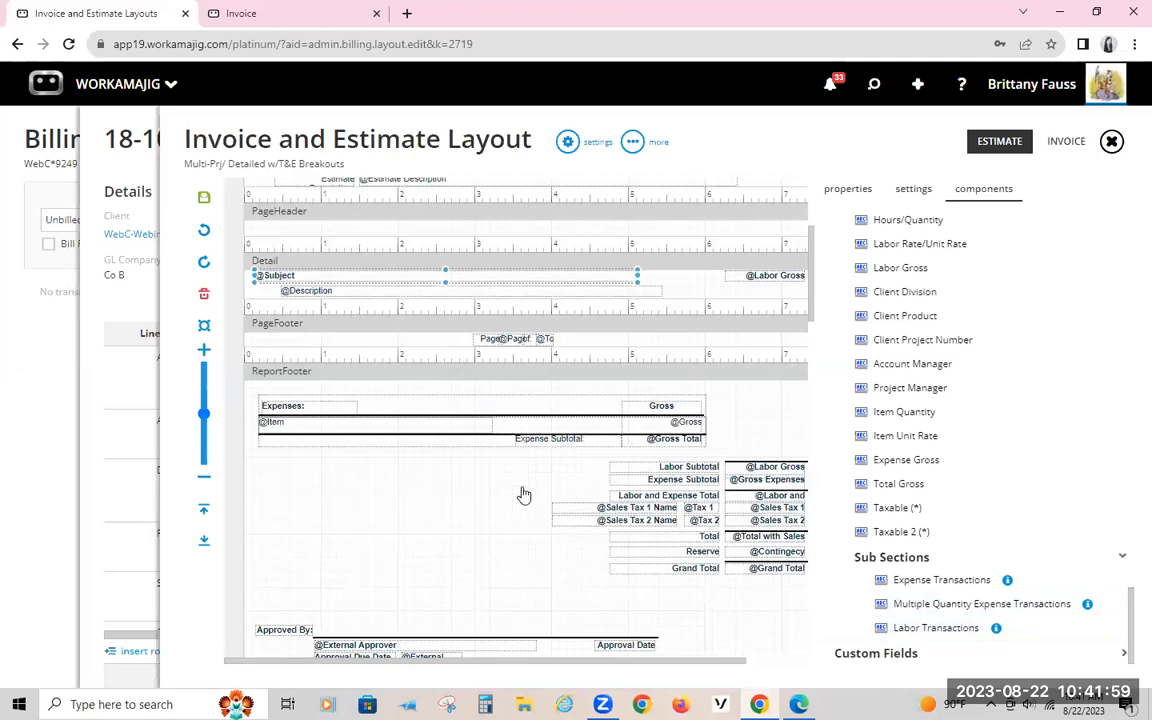
left_click(900, 653)
left_click(908, 632)
scroll(910, 640, "down", 1)
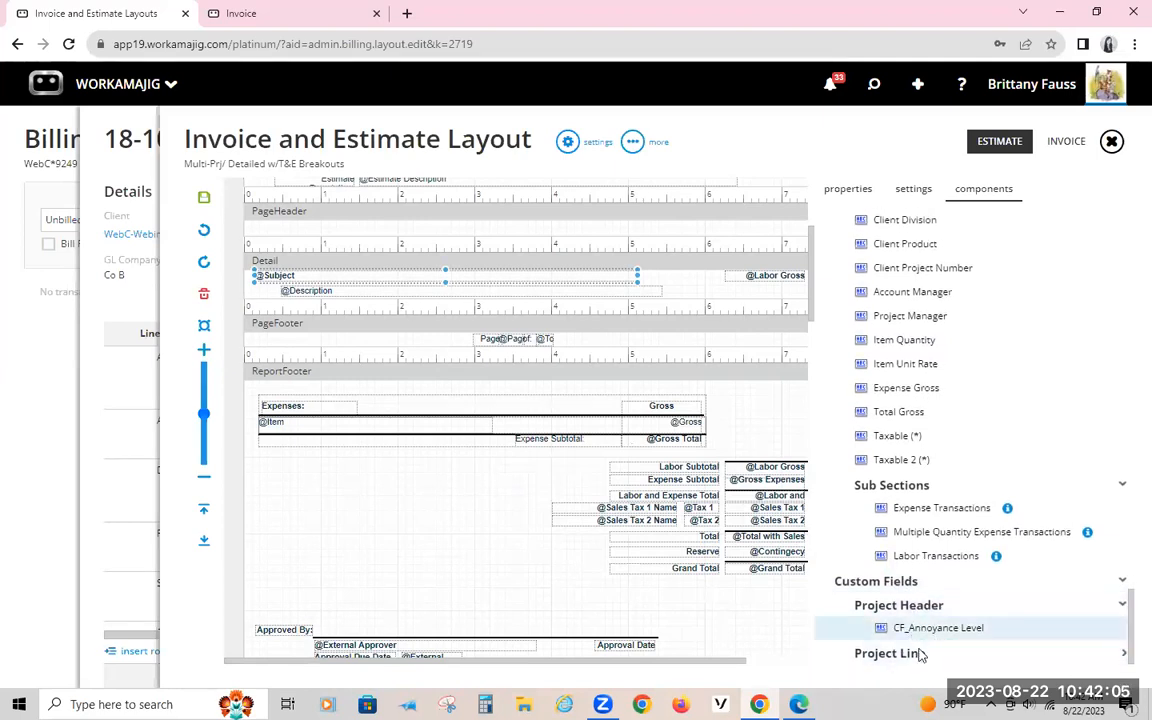
Step: Expand the Project Line custom fields, and select all the estimate detail labels and fields together in the report header
left_click(970, 653)
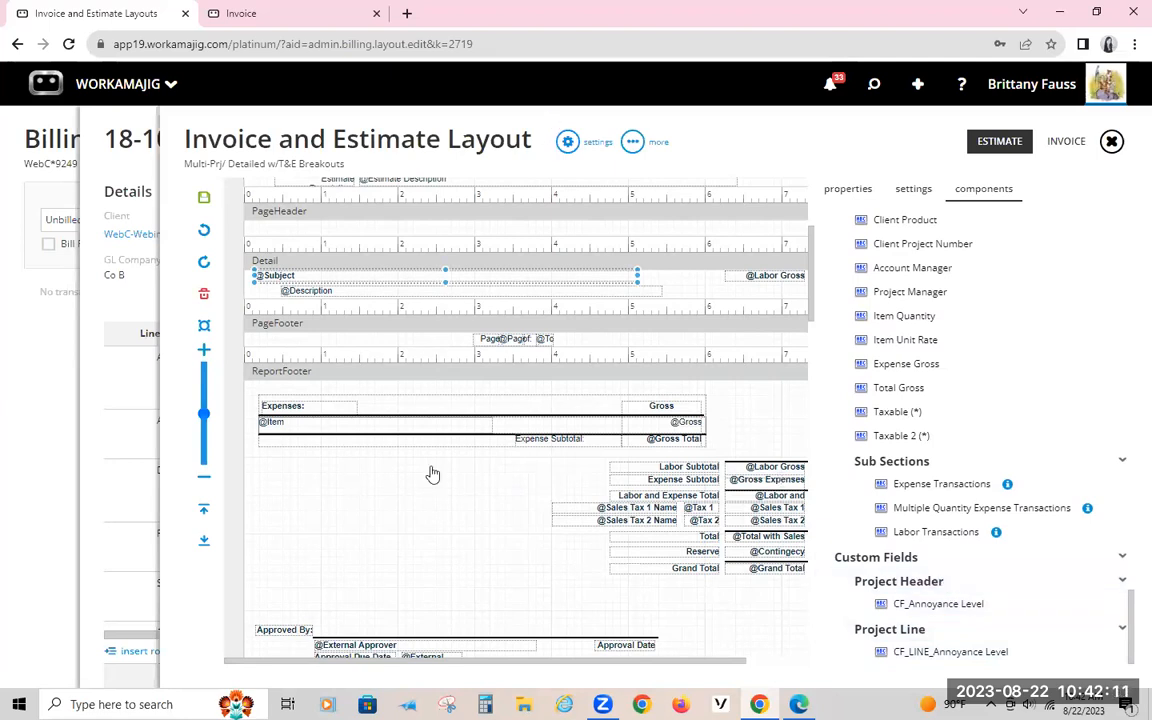
scroll(524, 401, "up", 3)
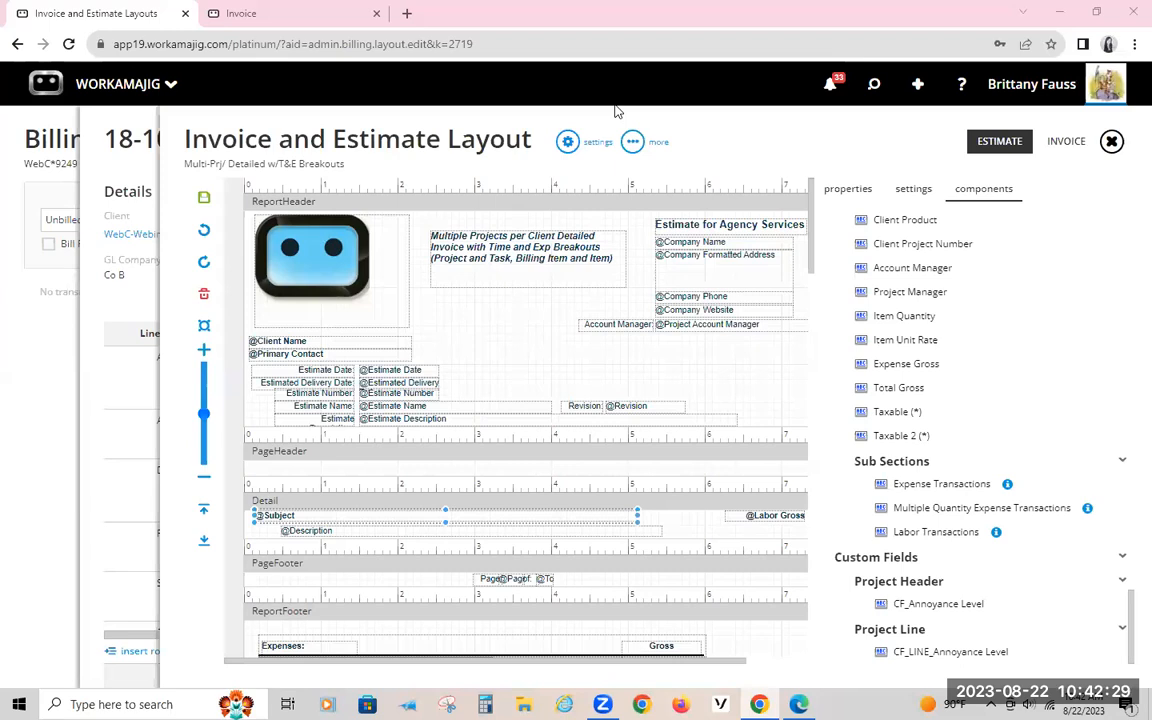
left_click_drag(462, 327, 308, 428)
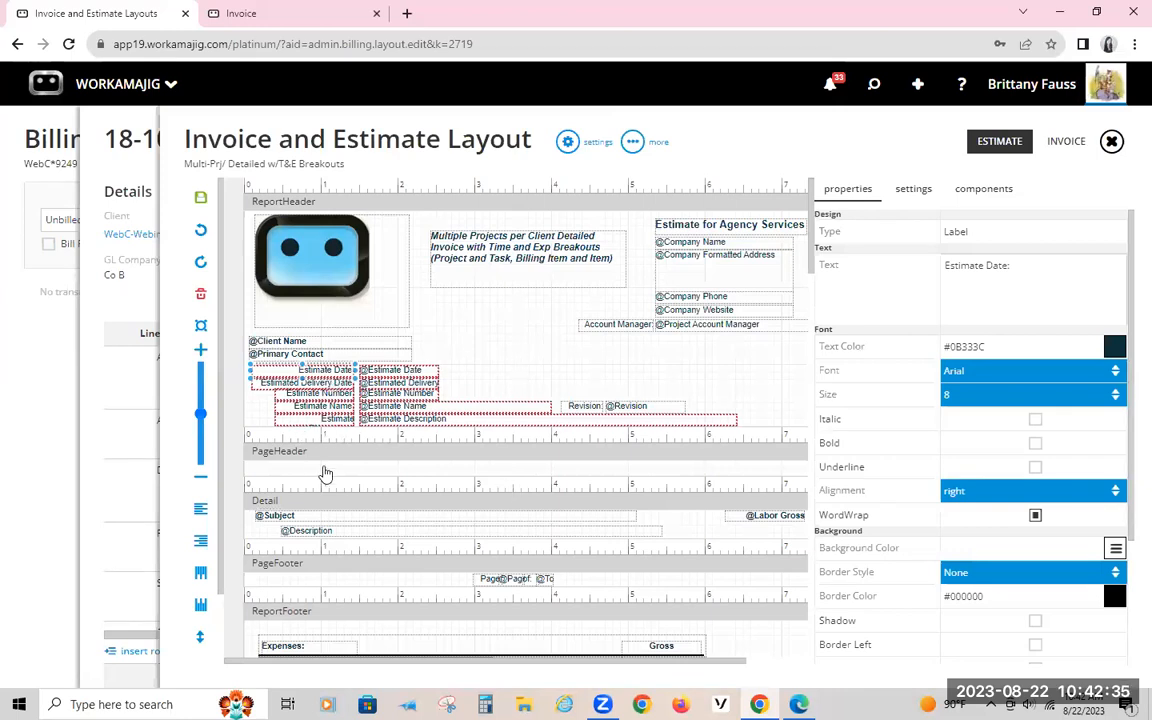
left_click(202, 355)
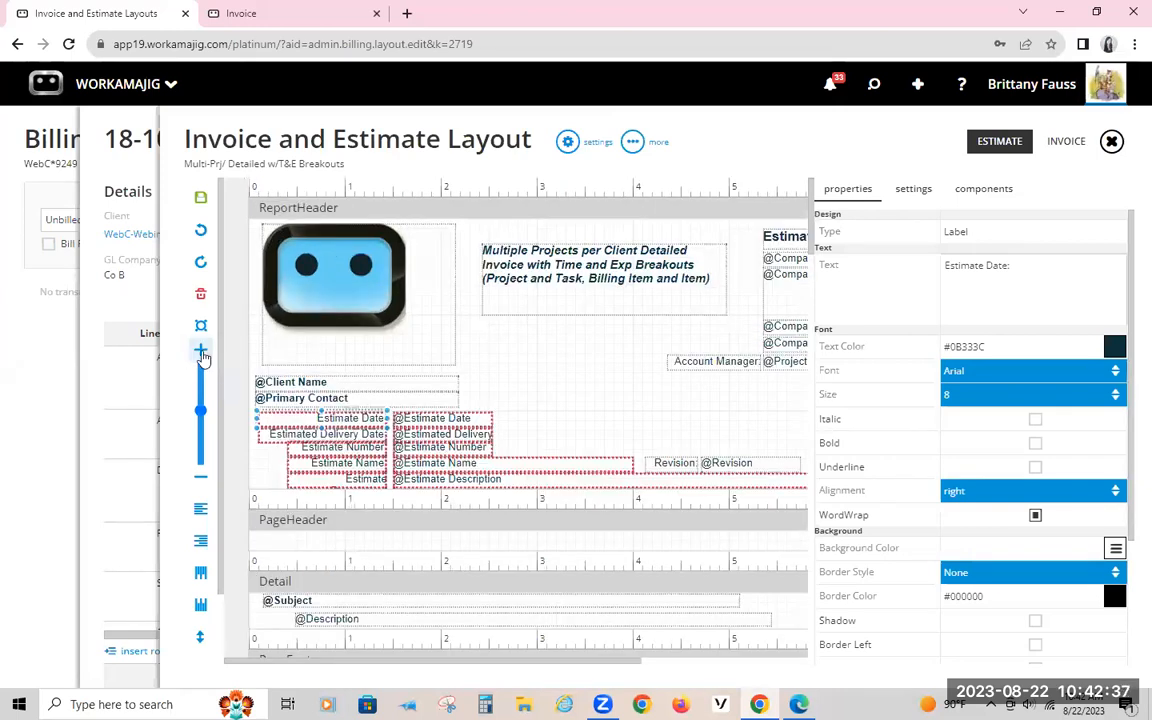
left_click(202, 355)
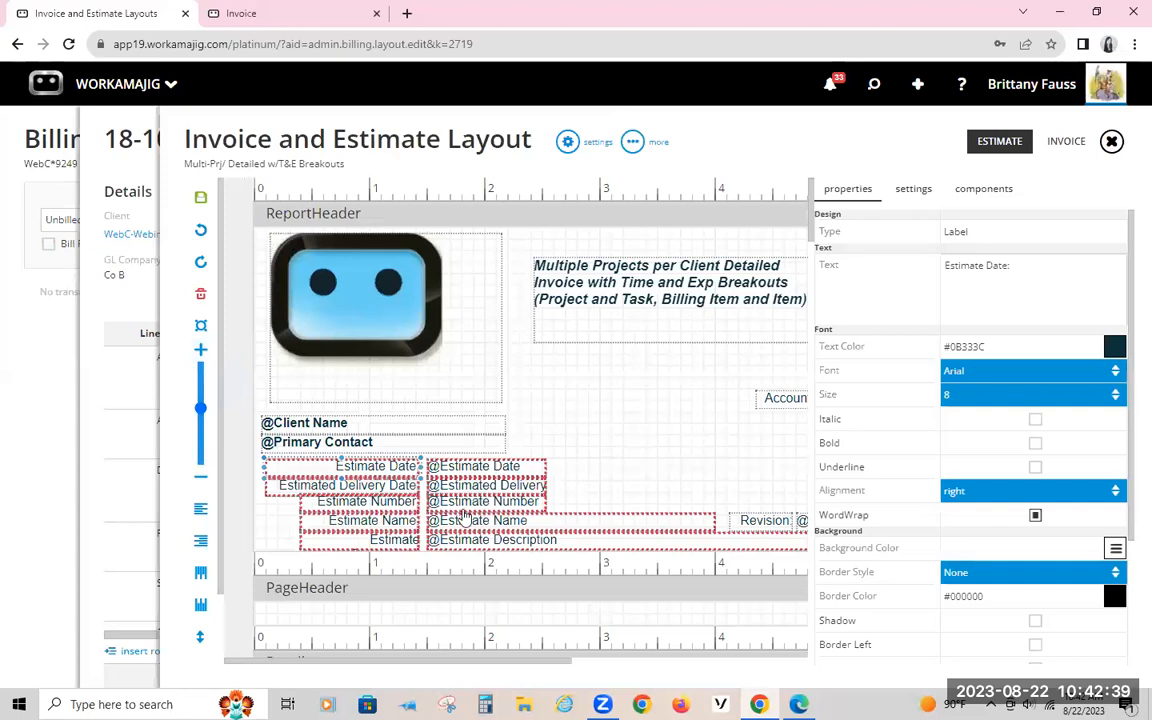
scroll(405, 556, "down", 2)
scroll(408, 550, "up", 1)
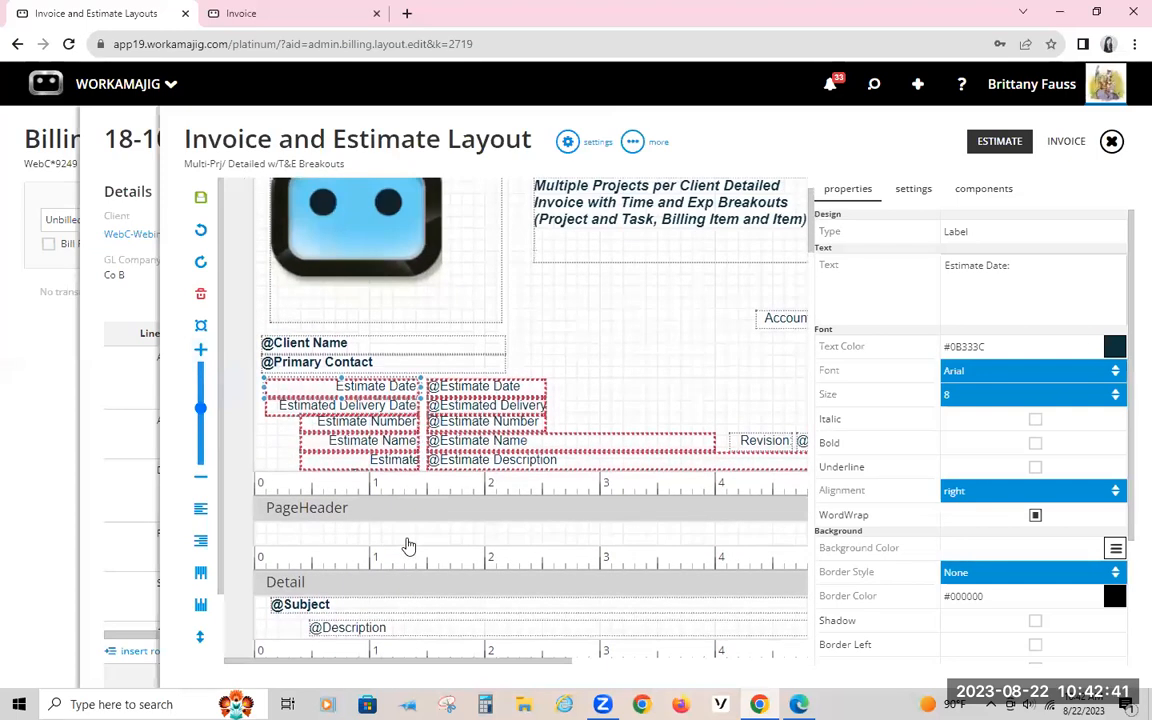
Step: Select only the Estimate Name field in the report header and review its position and size properties
left_click(656, 351)
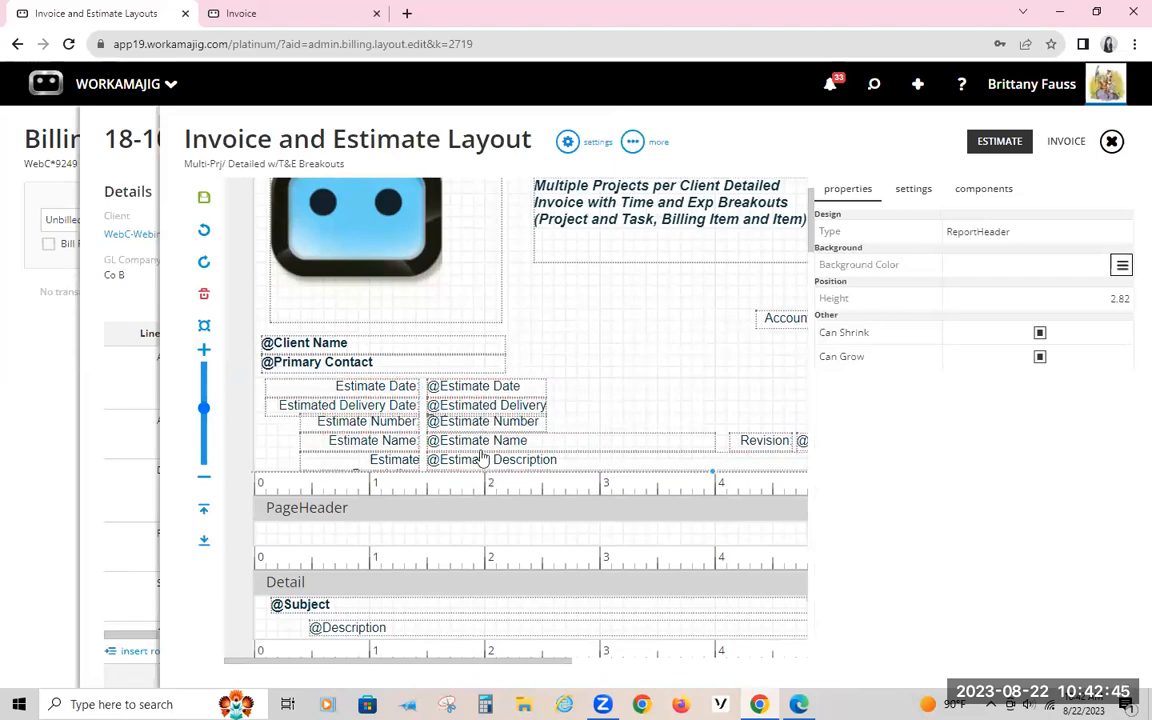
left_click(436, 440)
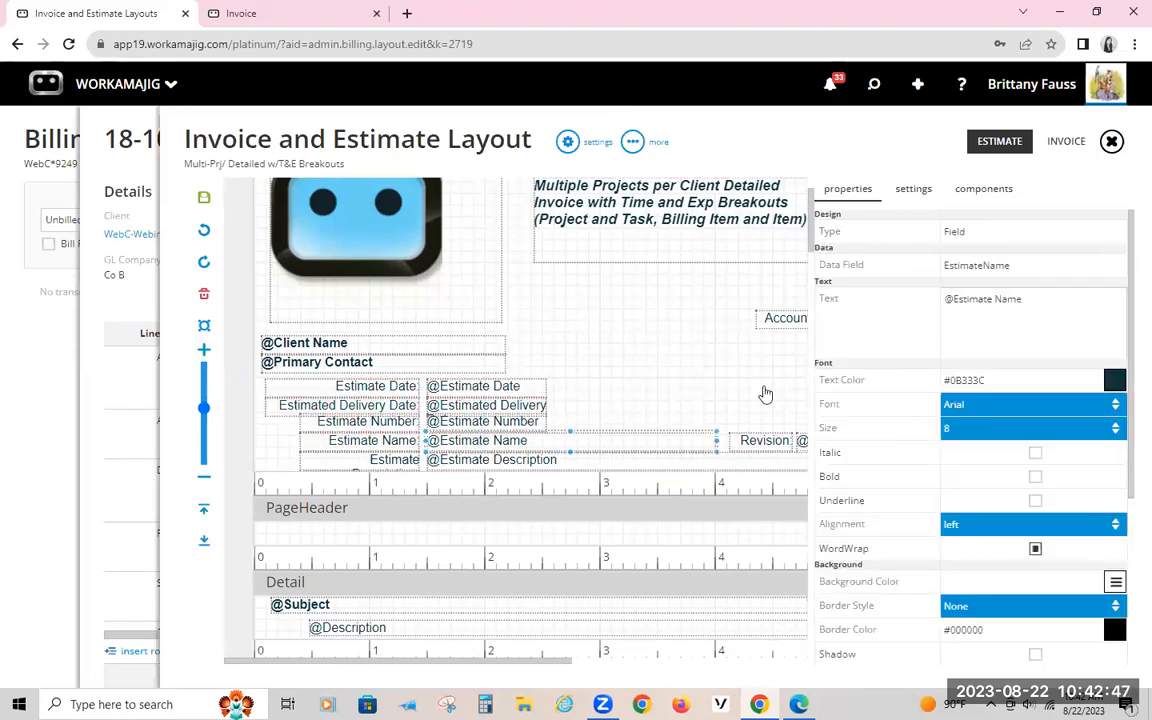
scroll(1070, 473, "down", 3)
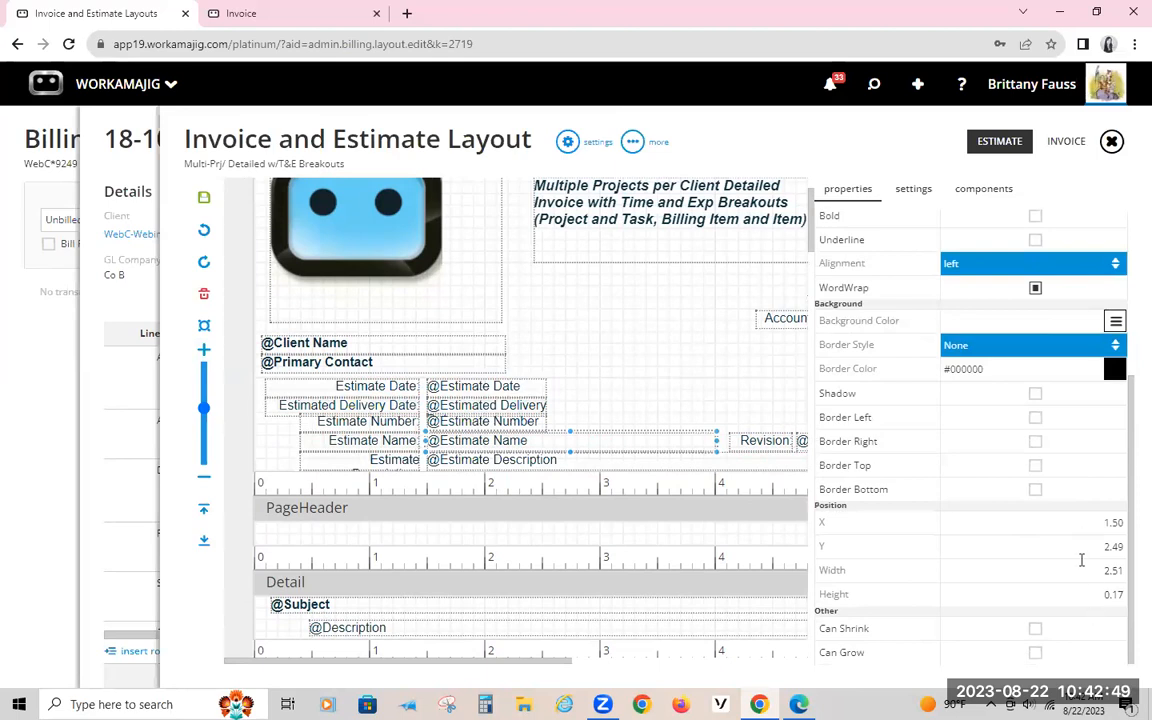
Step: Select the column of estimate value fields as a group, review their shared properties, and clear the selection
left_click(572, 390)
left_click_drag(580, 388, 498, 475)
scroll(930, 473, "down", 2)
scroll(928, 472, "down", 2)
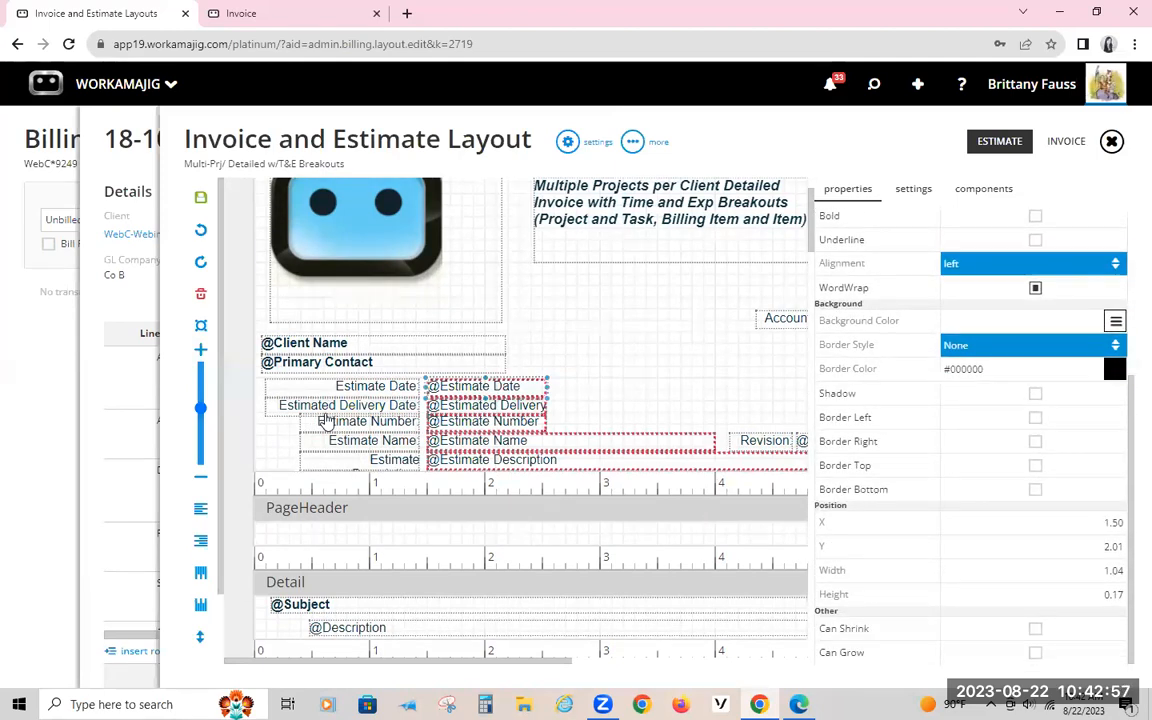
left_click(605, 357)
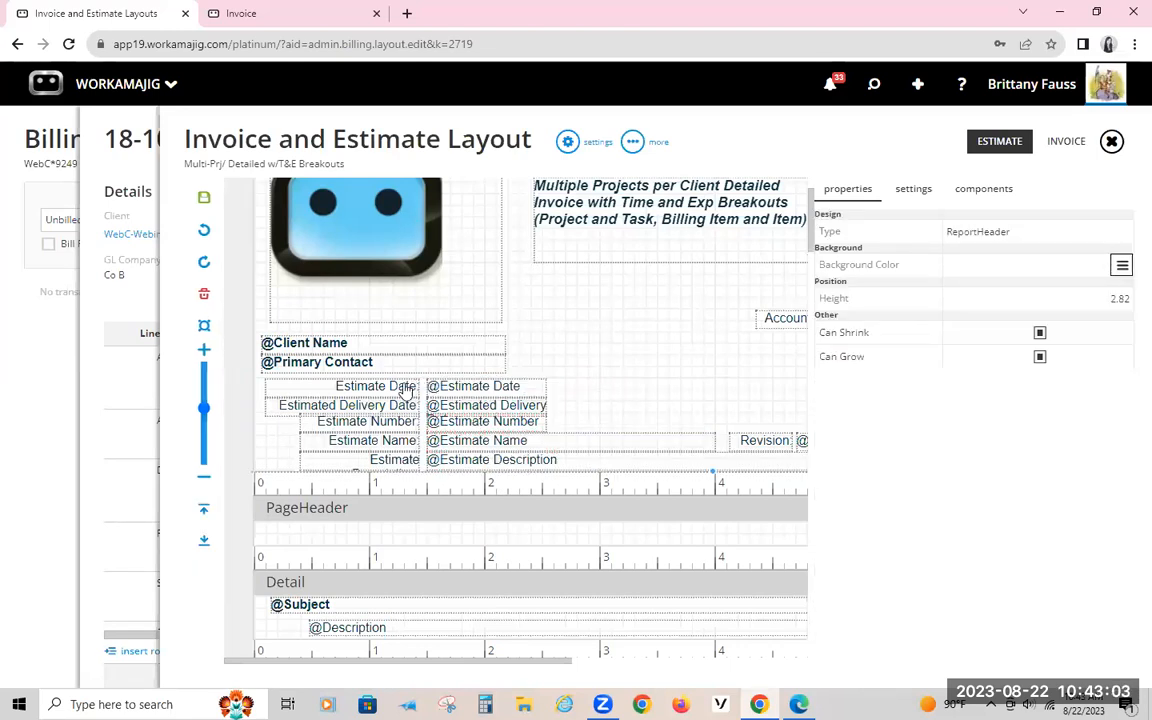
left_click(205, 479)
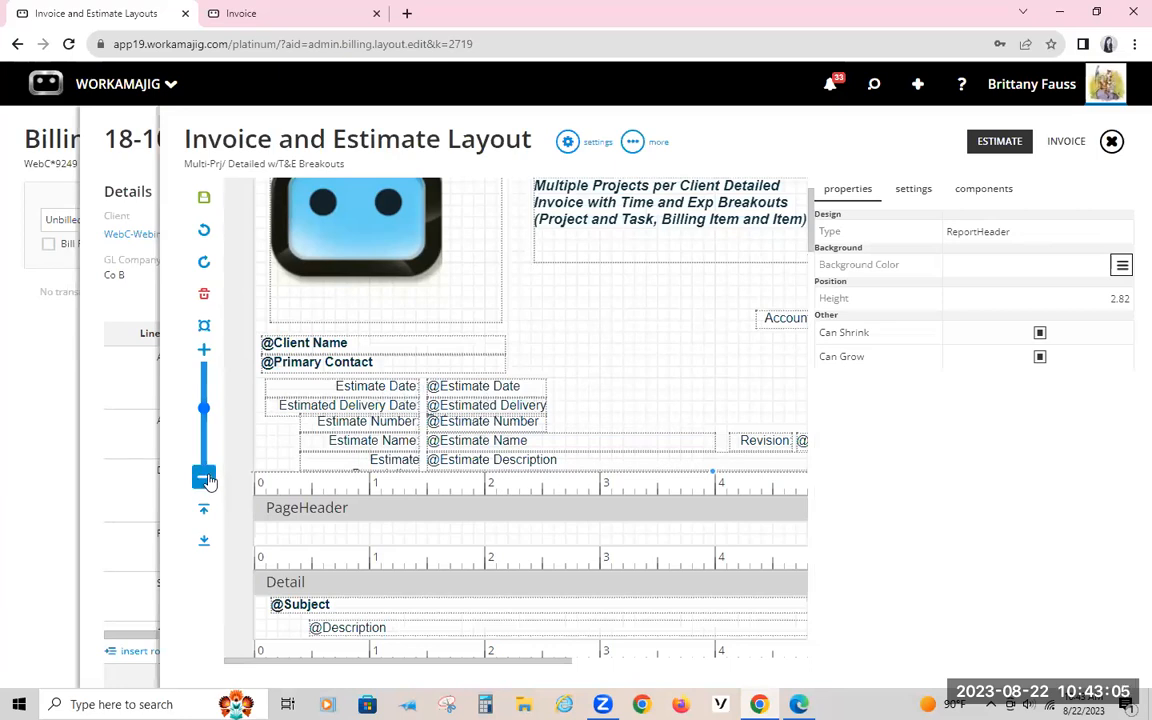
left_click(205, 350)
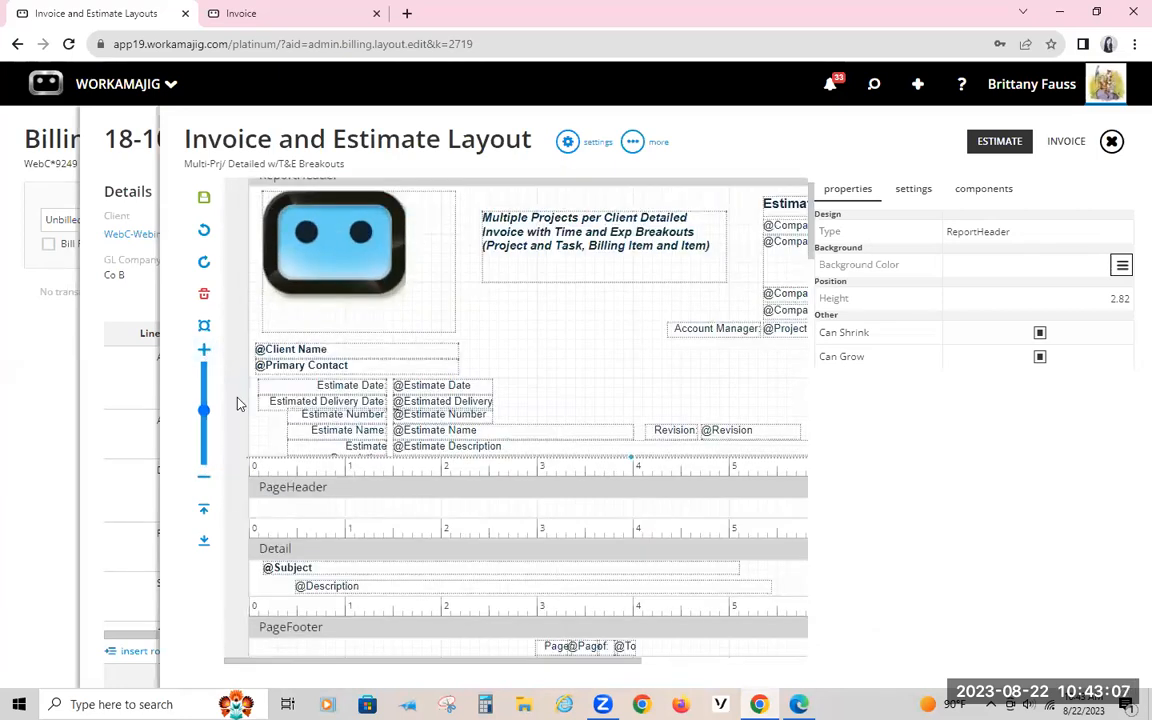
left_click(203, 328)
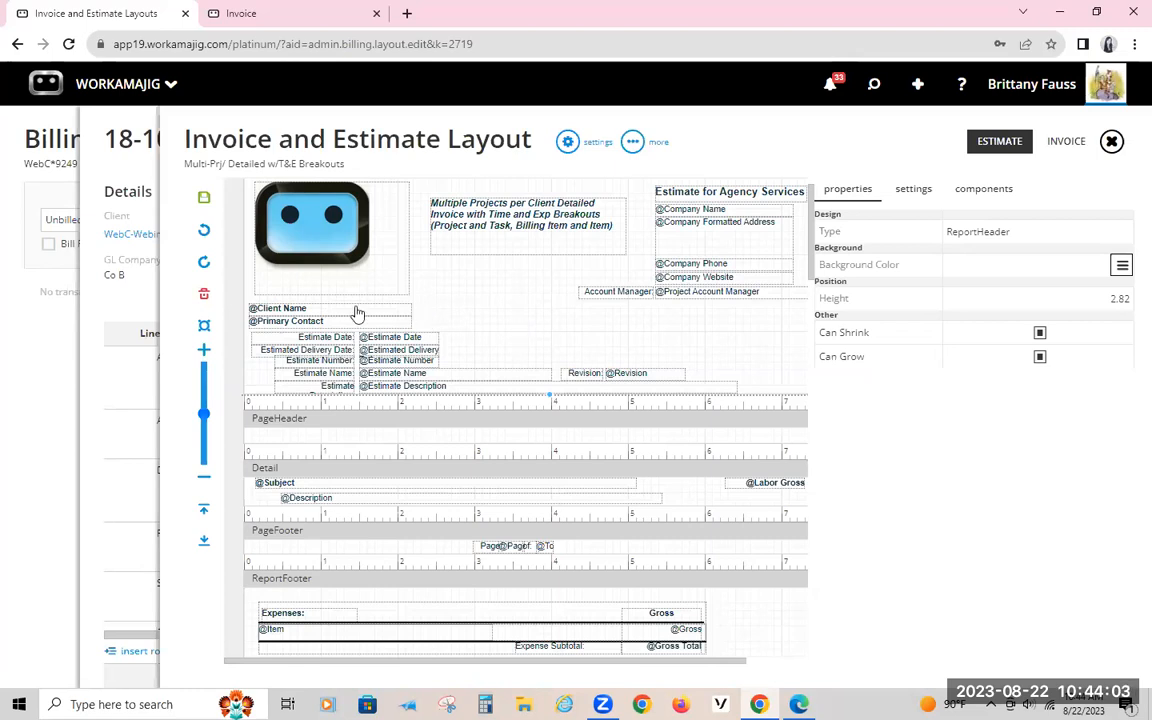
Step: Go back through the invoice to the time-and-materials project's Billing page and check the Unbilled filter's choices
left_click(118, 156)
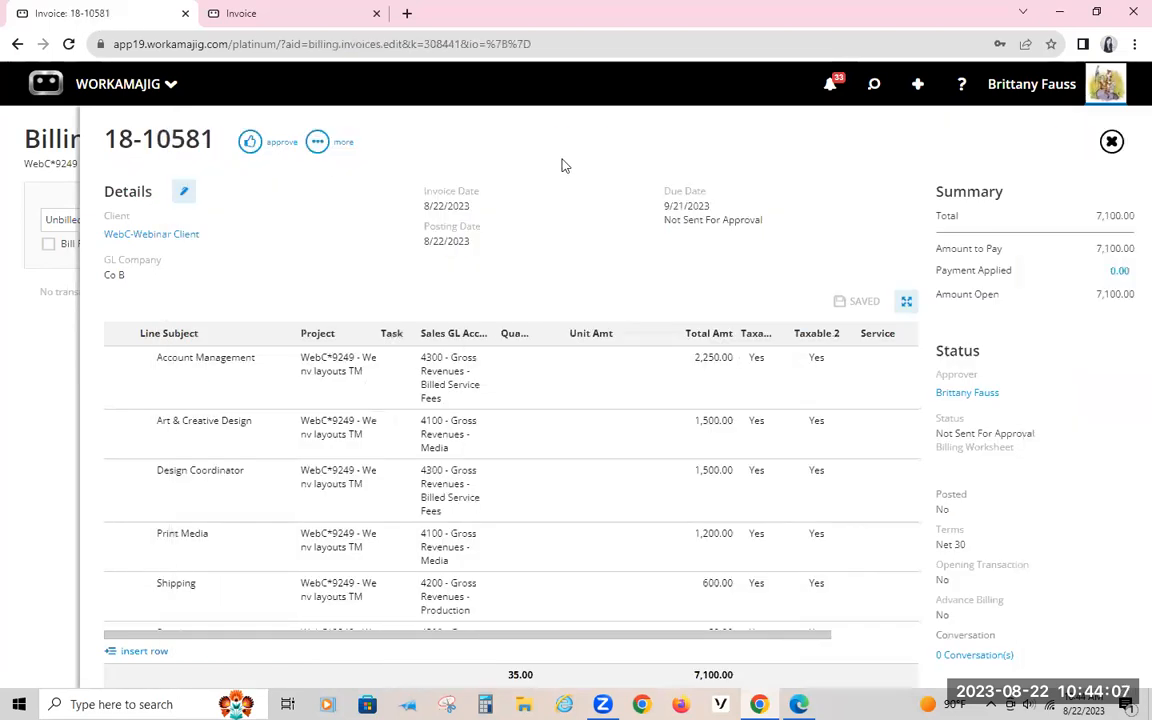
left_click(41, 151)
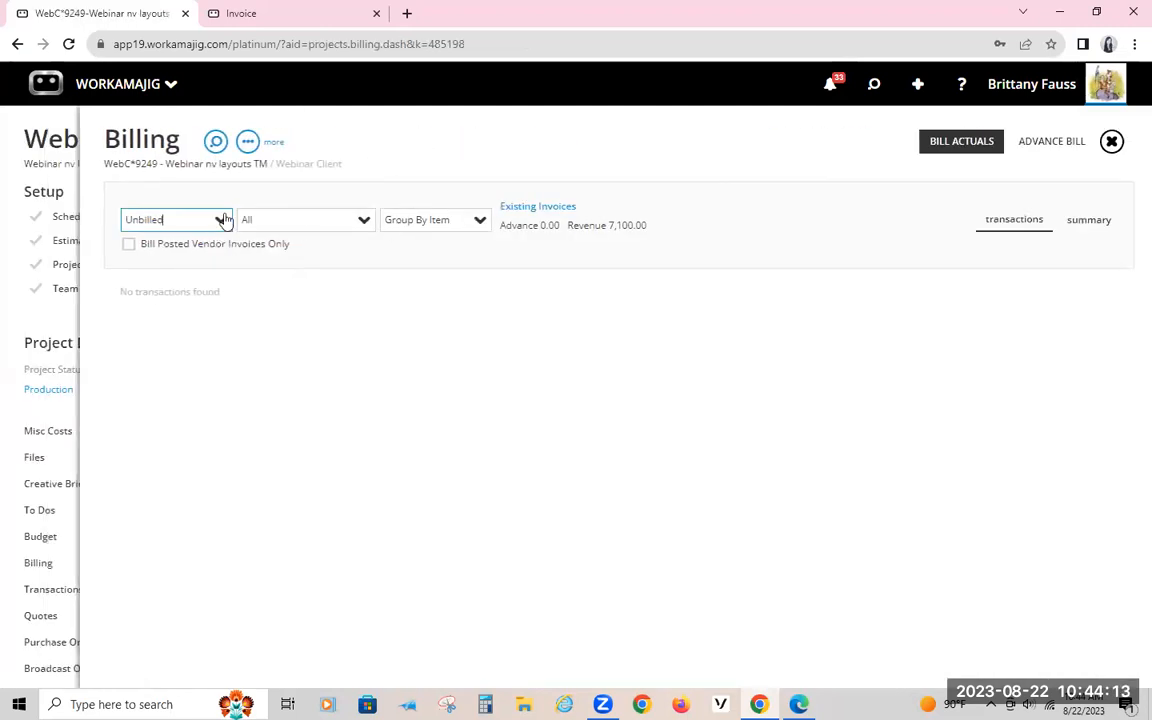
left_click(216, 220)
left_click(292, 185)
Step: Switch to the fixed-fee invoice in the other browser tab, return to its project's Billing page and review the Invoice By choices
left_click(236, 14)
left_click(44, 141)
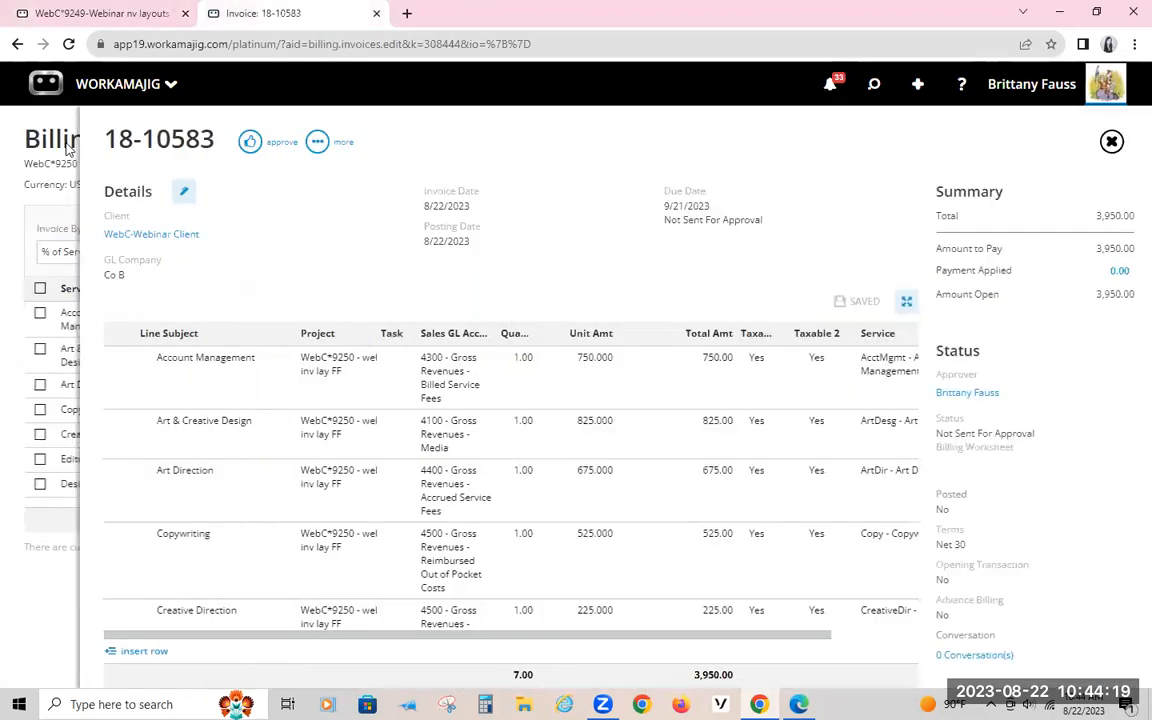
left_click(18, 152)
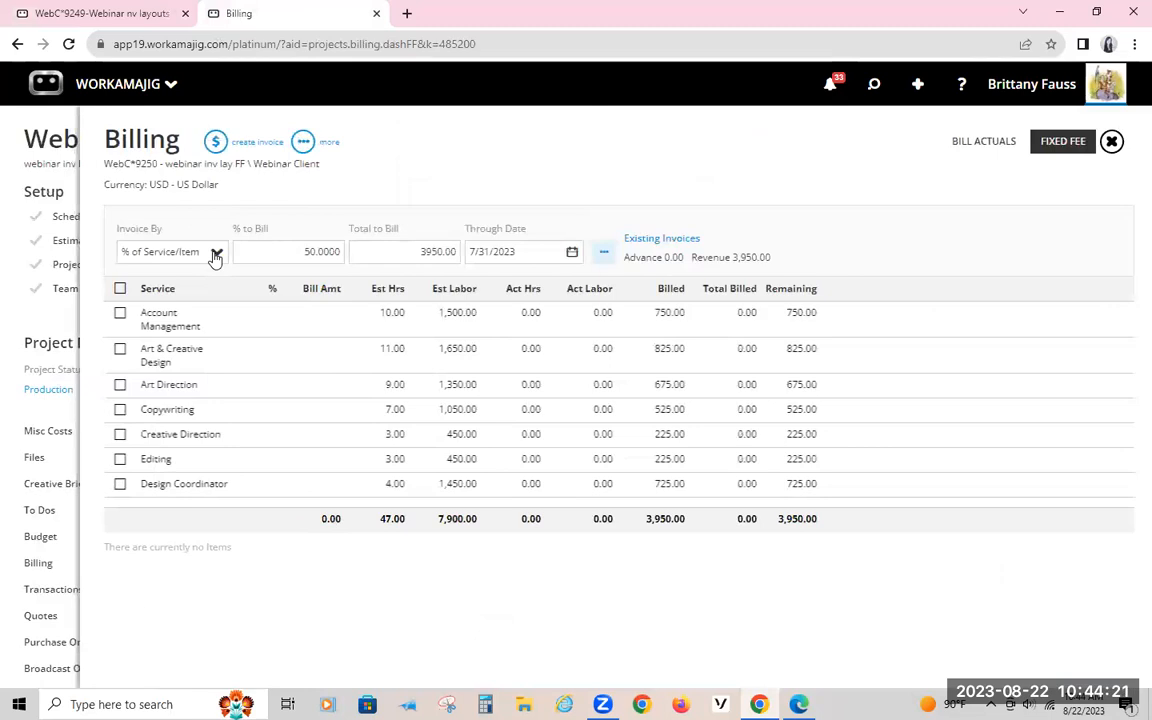
left_click(214, 255)
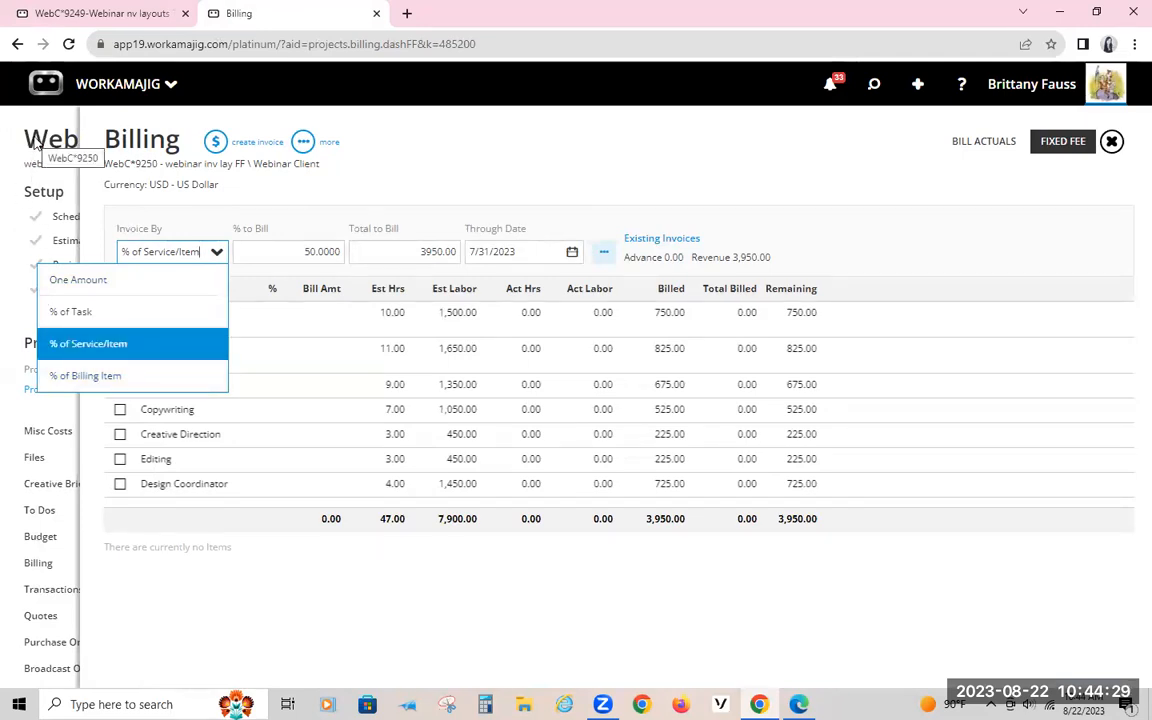
Step: Open the Time and Material mass billing from Today - Billing and select the first three projects
left_click(40, 86)
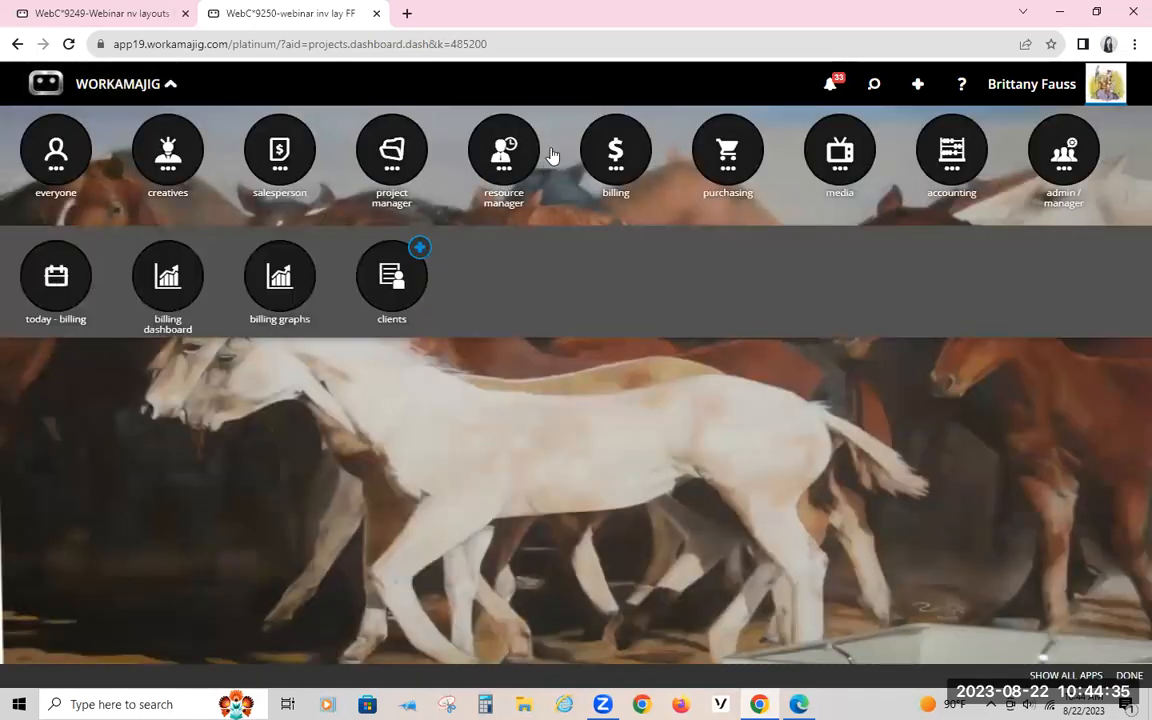
left_click(68, 283)
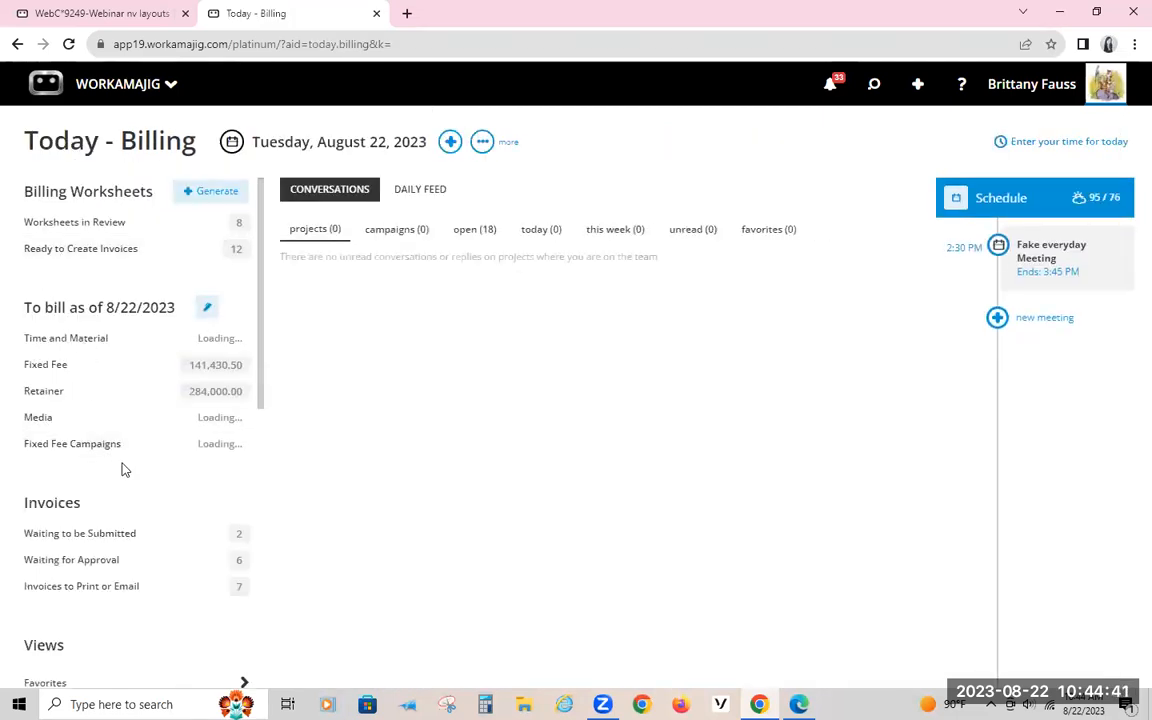
left_click(75, 345)
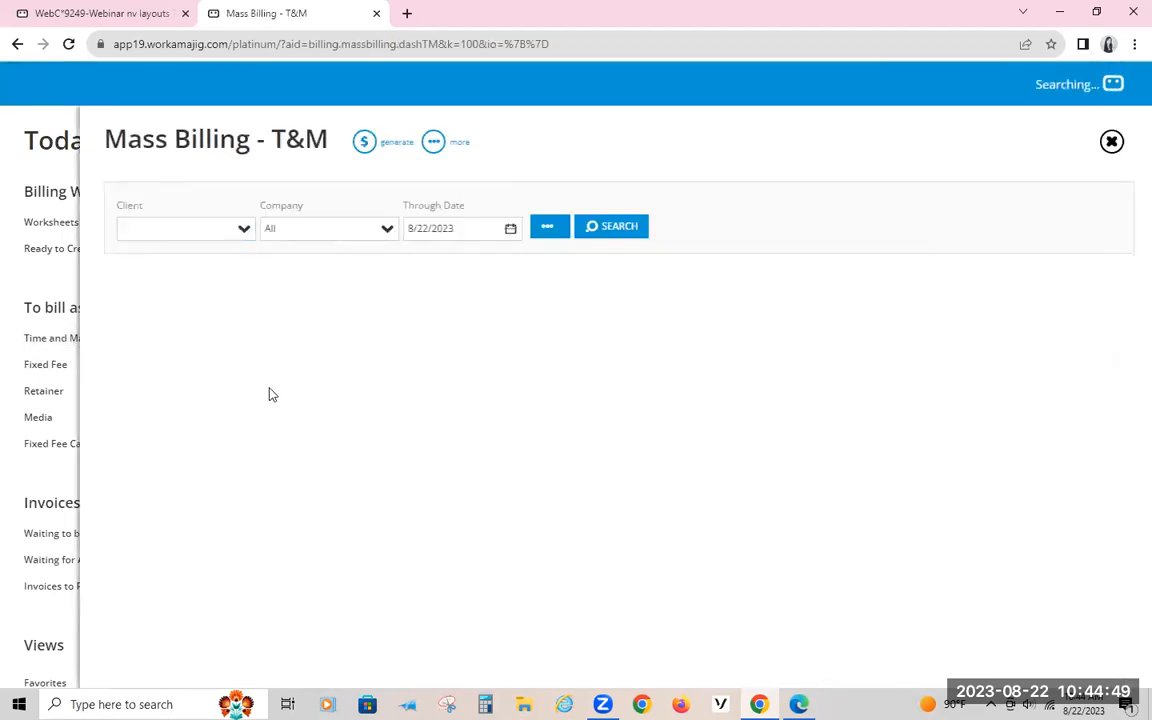
left_click(120, 315)
left_click(120, 350)
left_click(120, 386)
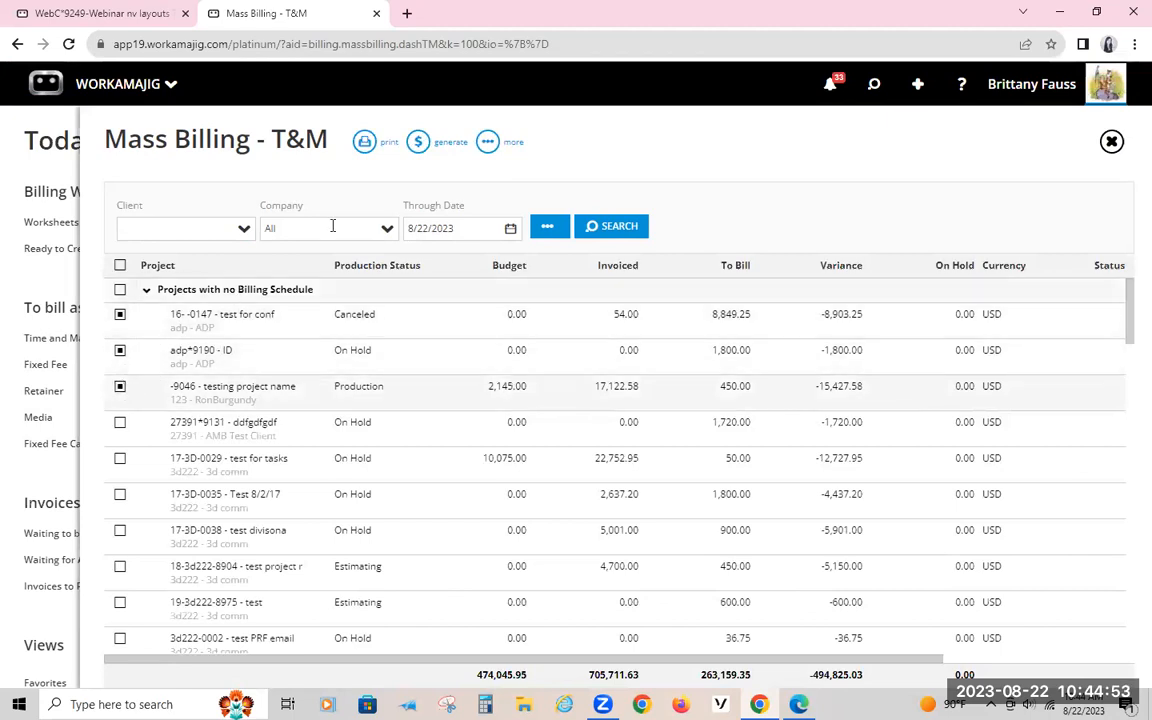
Step: Open the invoice generation options for the selected projects, keep one invoice per Client, and set One Line Item Per to Invoice
left_click(437, 144)
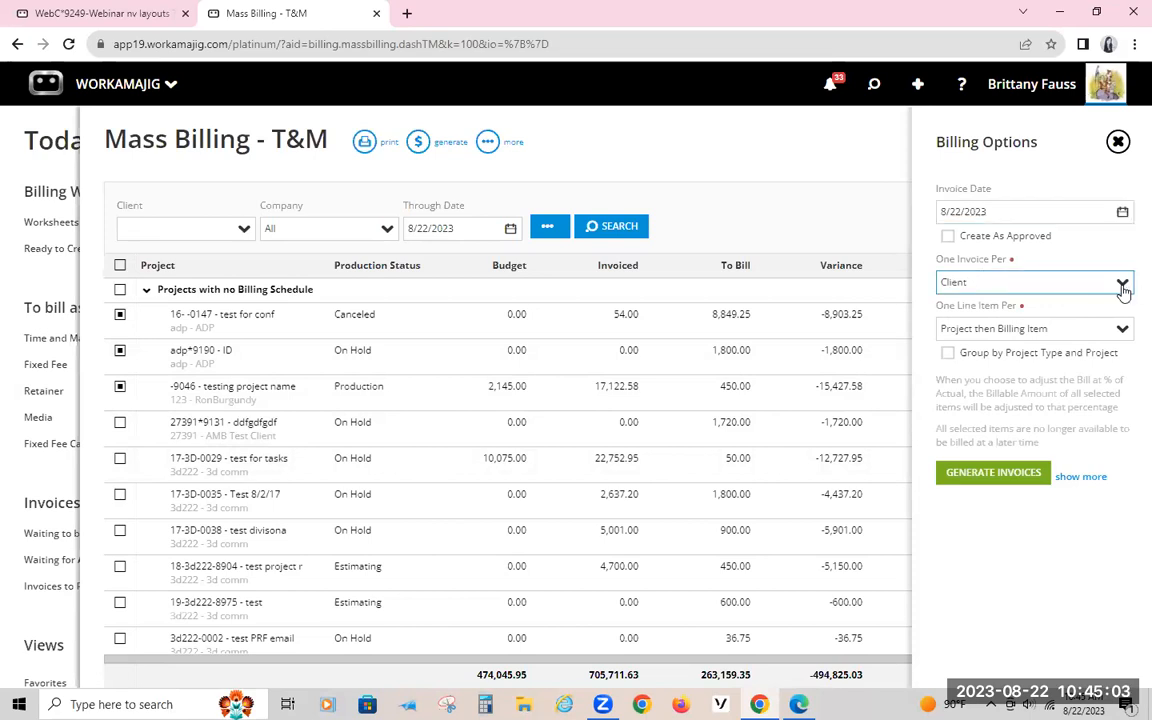
left_click(1121, 286)
left_click(1008, 276)
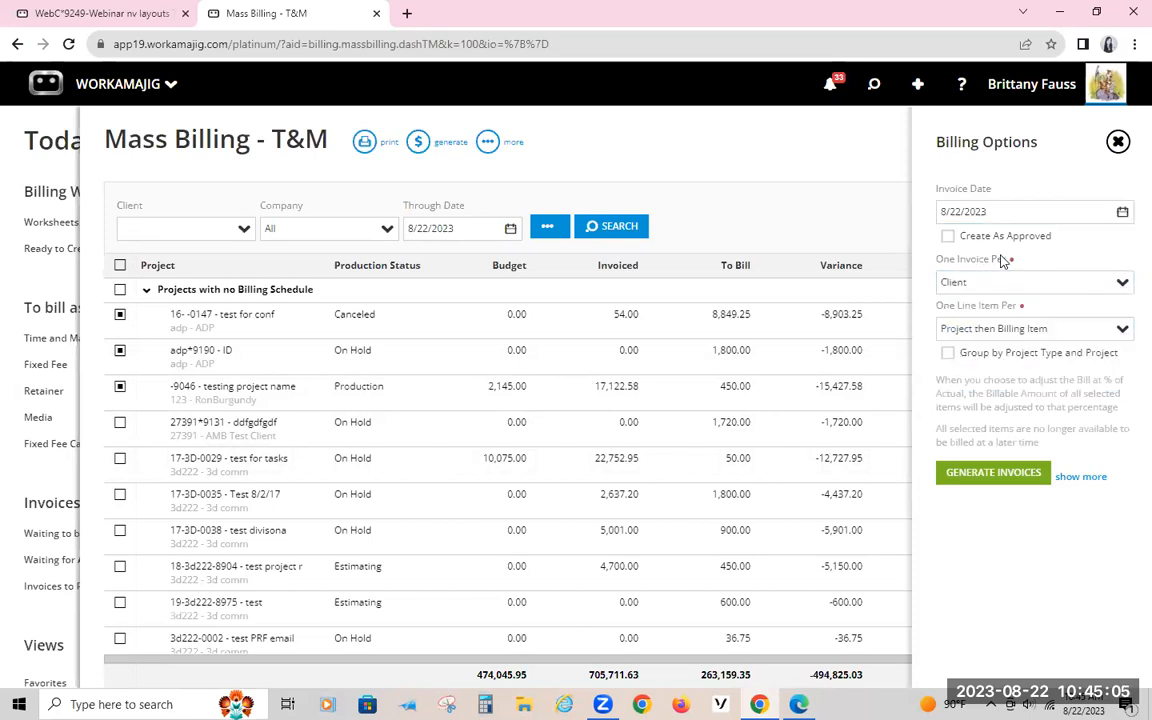
left_click(1122, 332)
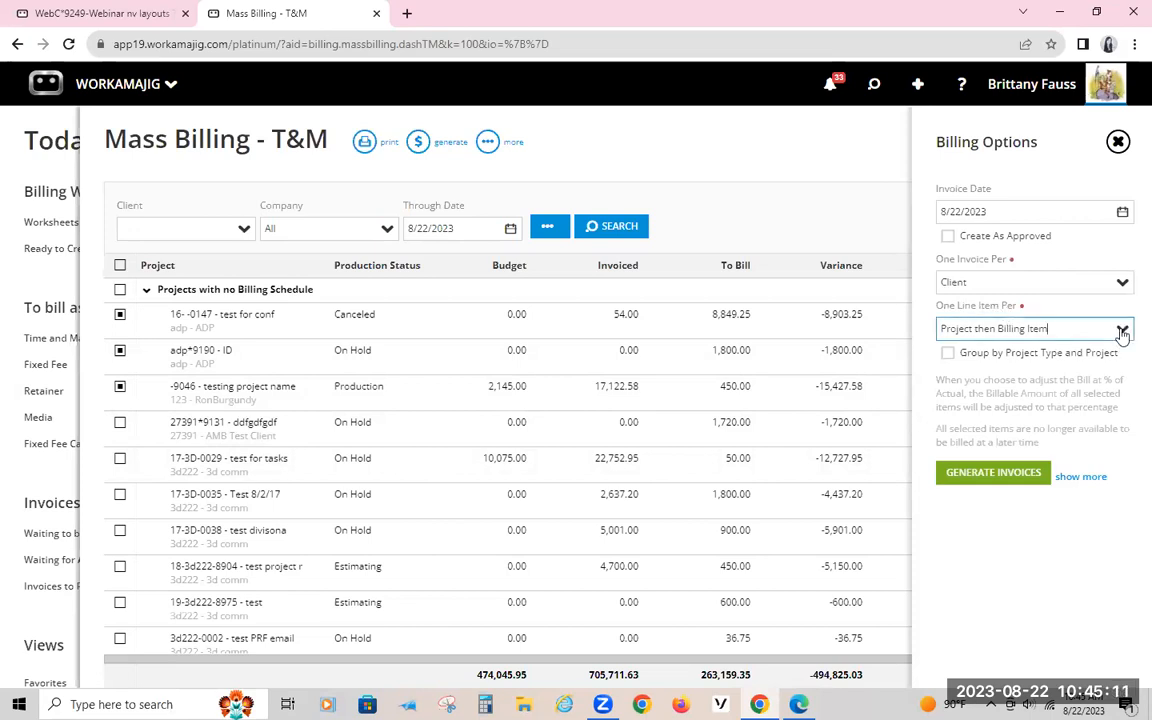
left_click(983, 362)
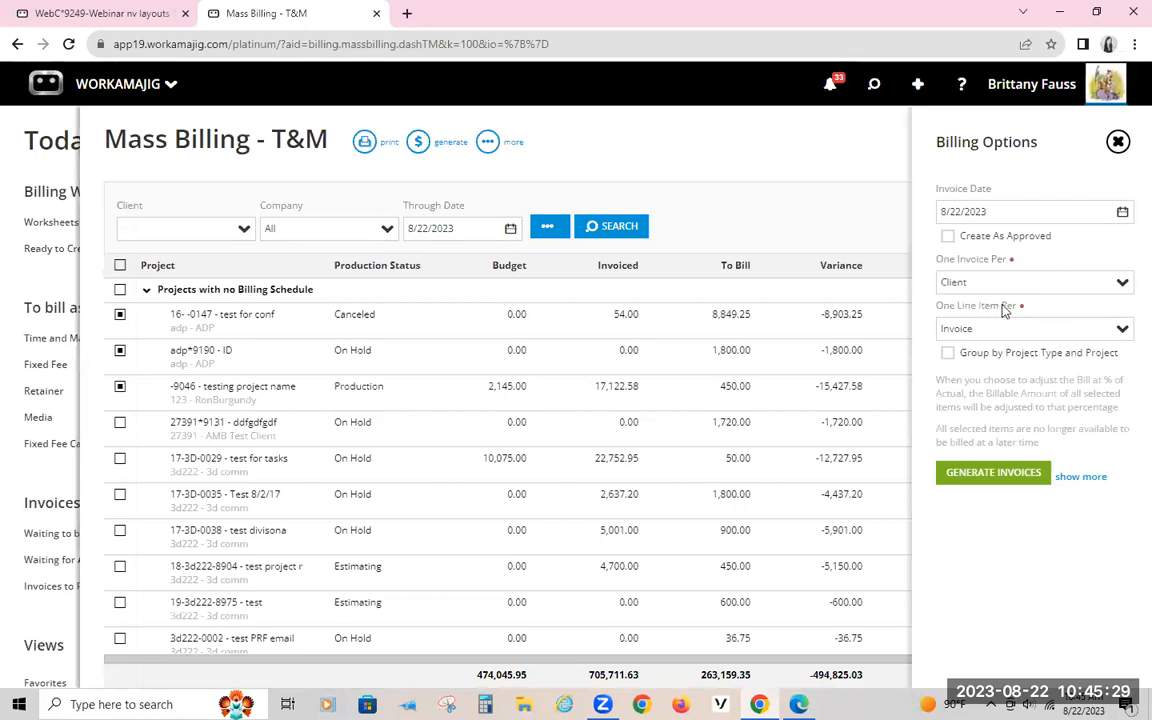
Step: Review the remaining One Line Item Per choices, and close the Billing Options without generating invoices
left_click(1121, 329)
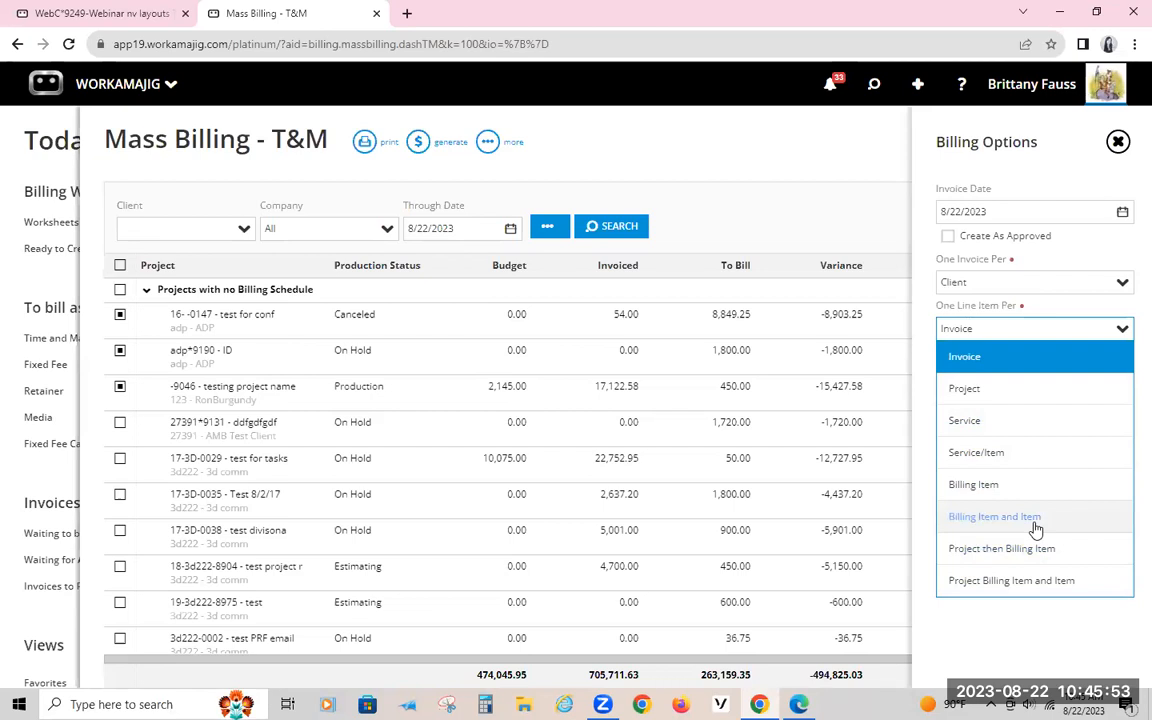
left_click(712, 126)
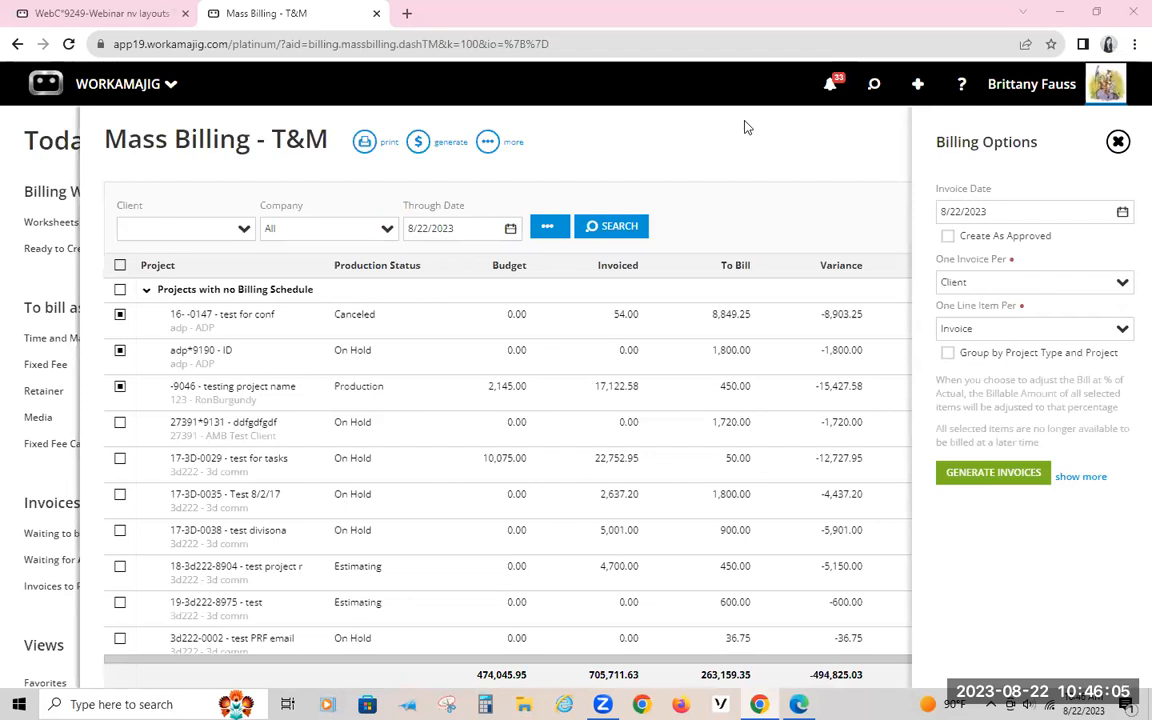
left_click(771, 167)
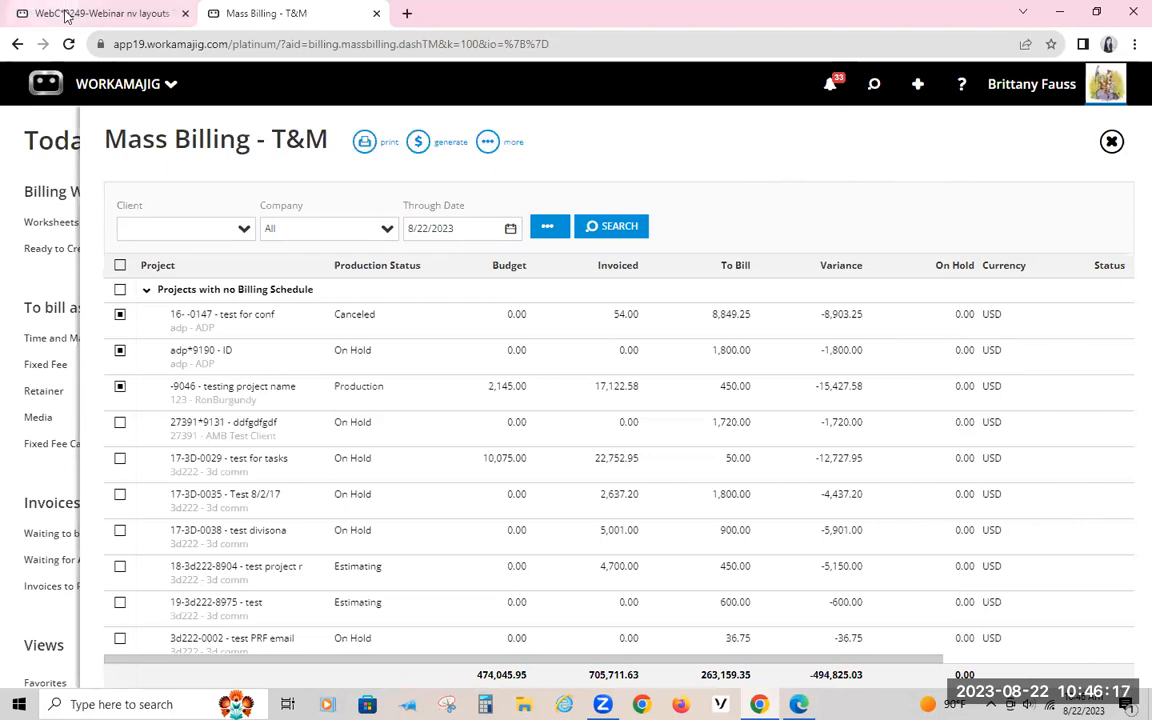
Step: Leave mass billing and open the Billing Options section of System Setup
mouse_move(100, 15)
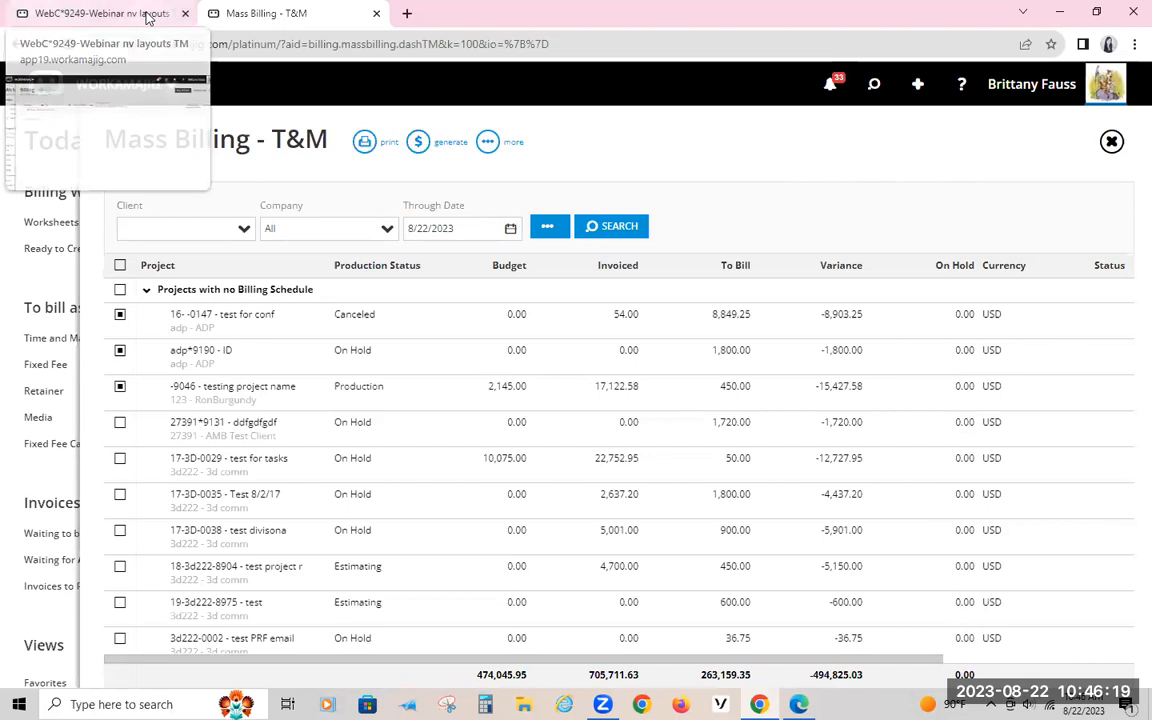
left_click(62, 150)
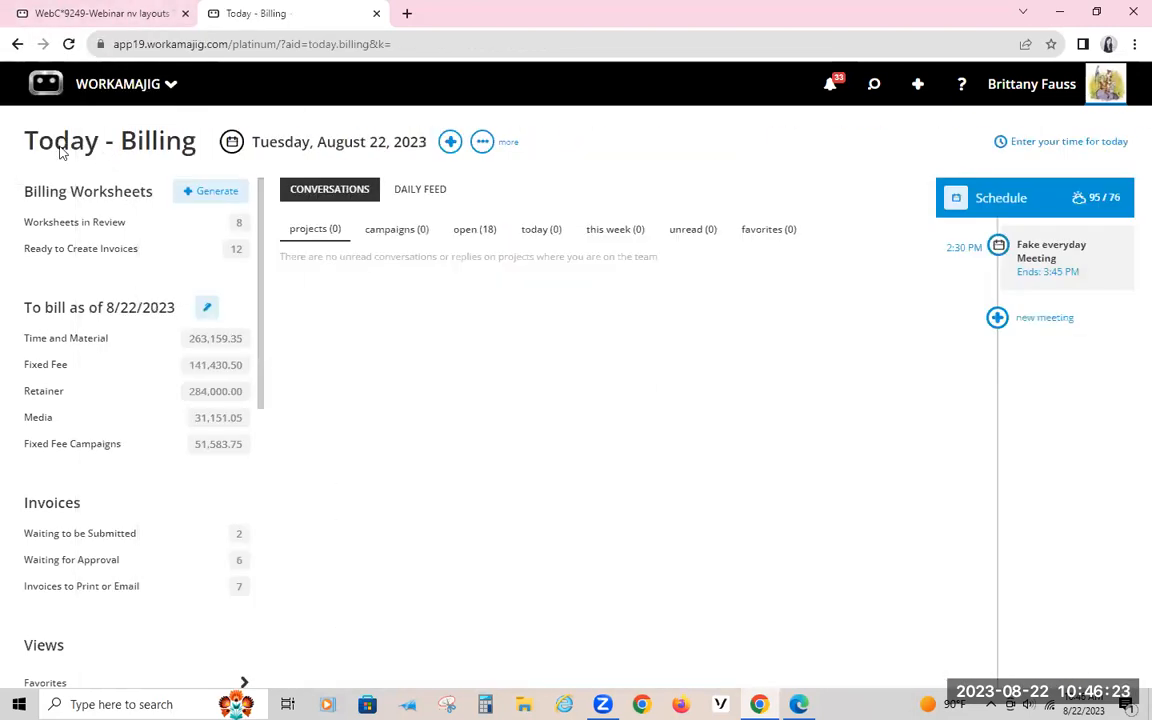
left_click(118, 95)
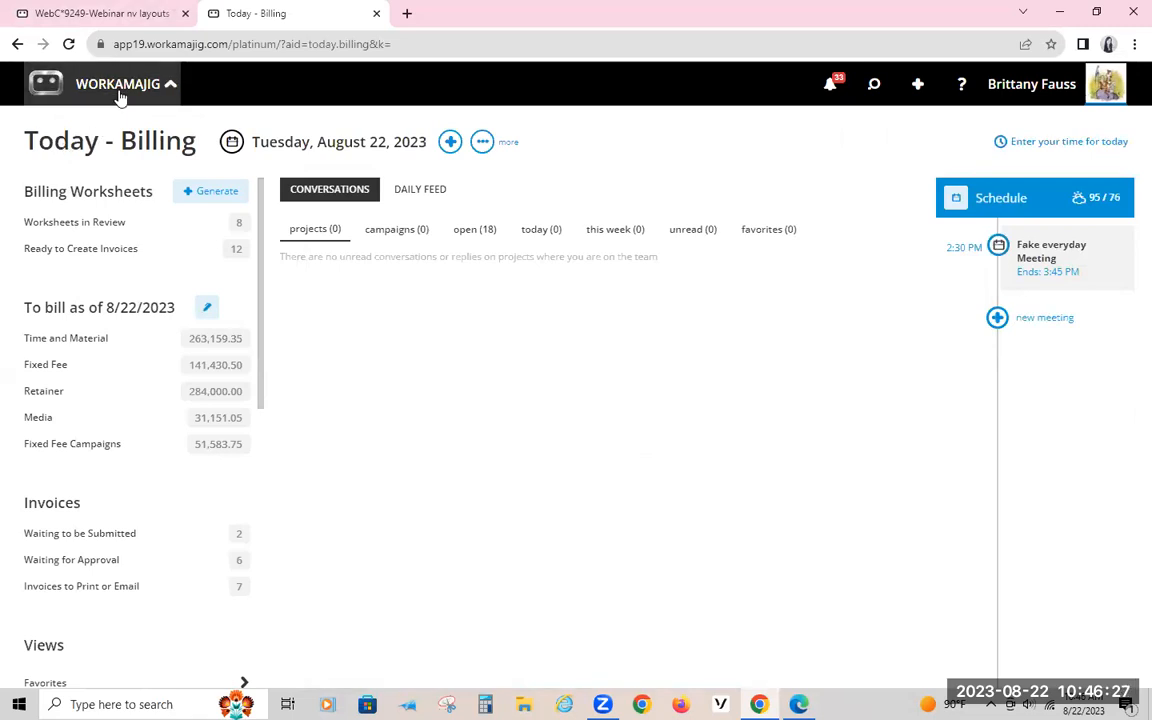
left_click(1070, 148)
left_click(630, 288)
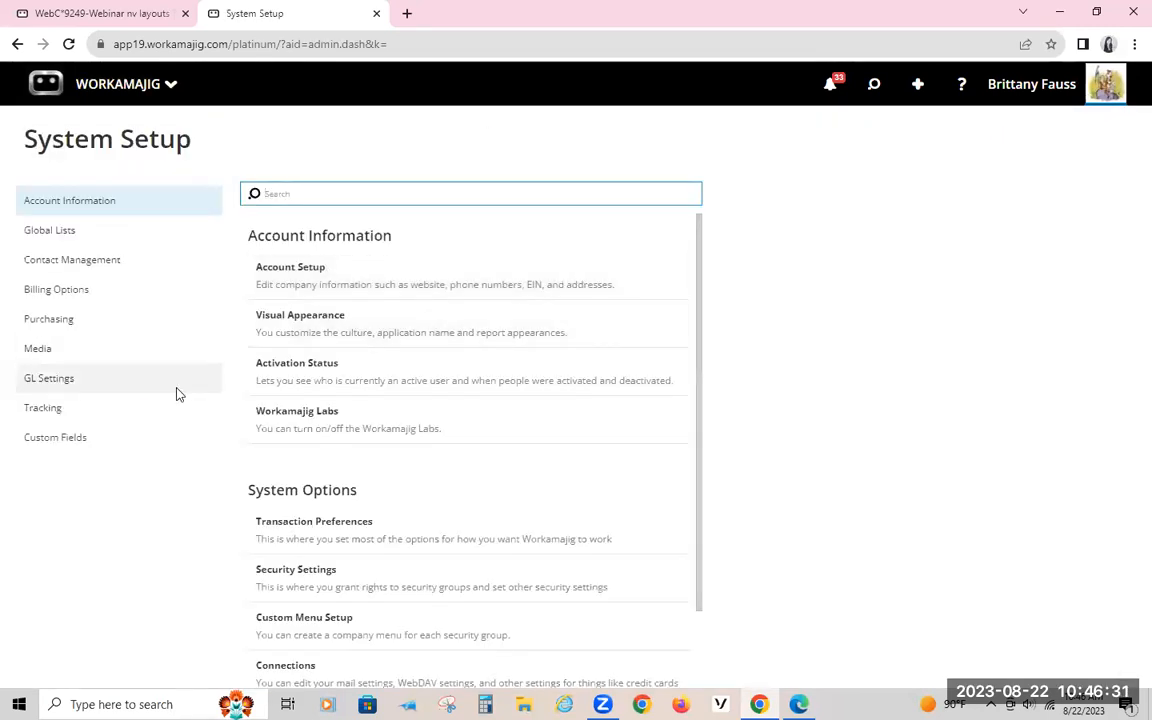
left_click(87, 298)
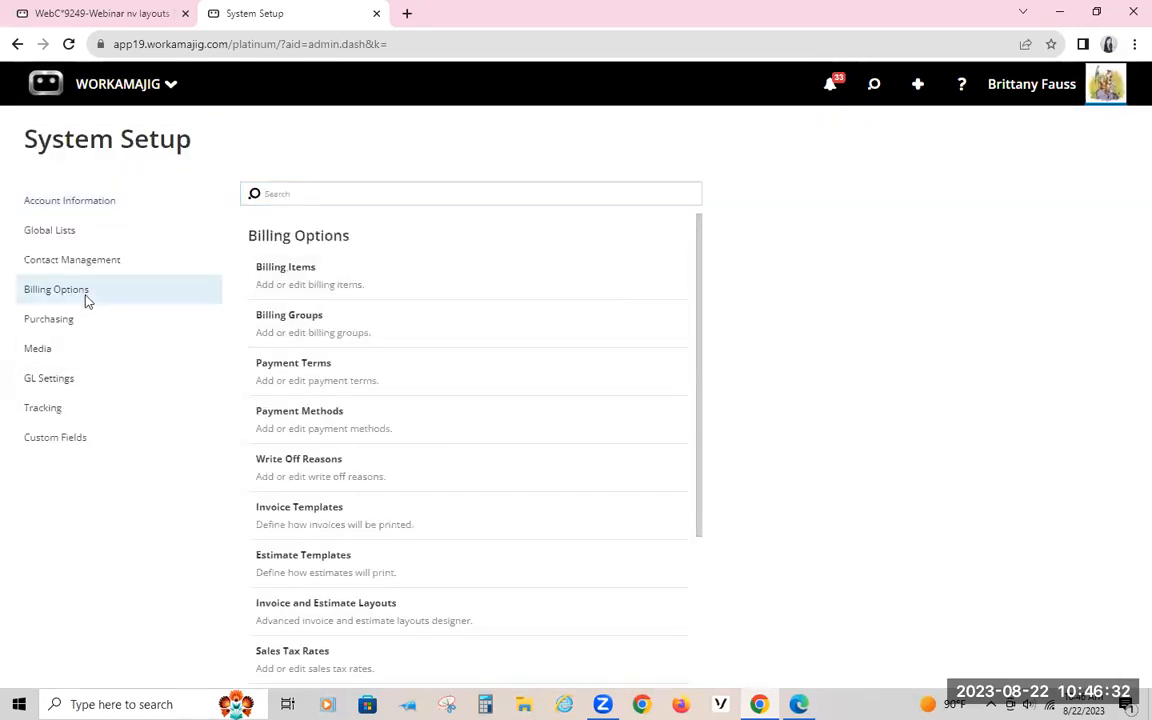
Step: Open the Invoice and Estimate Layouts list and view the Est by Service with Expense Breakout layout
left_click(309, 622)
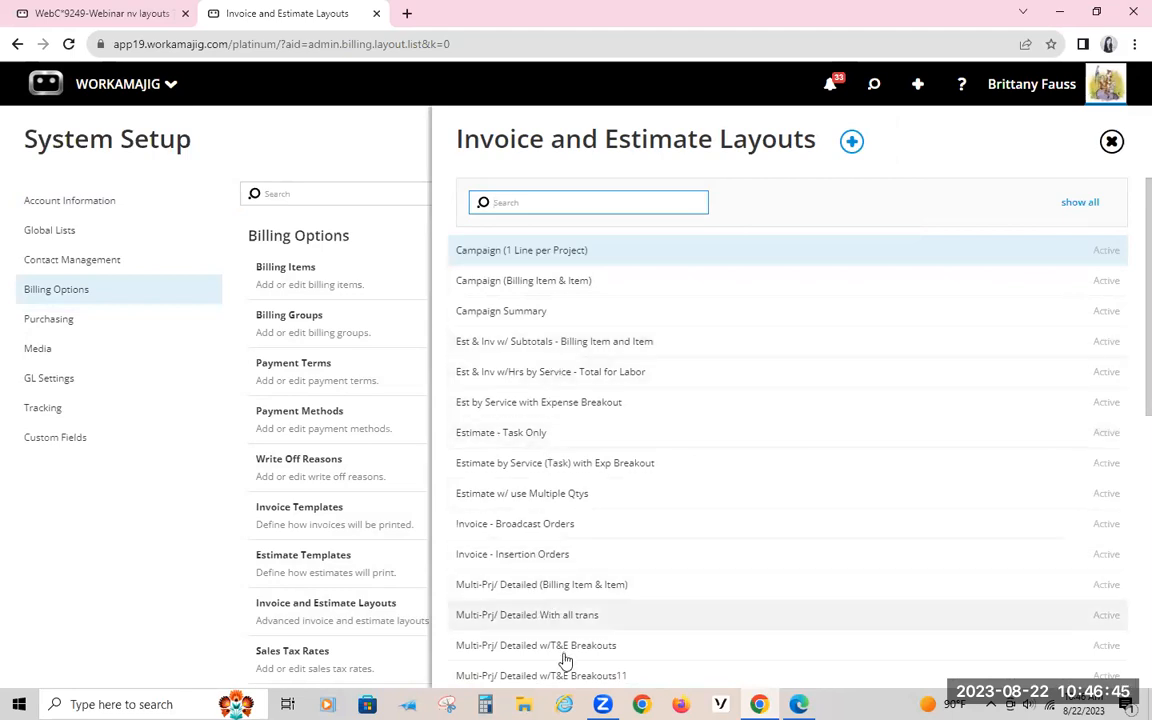
scroll(566, 655, "down", 2)
scroll(570, 652, "down", 1)
scroll(570, 652, "up", 3)
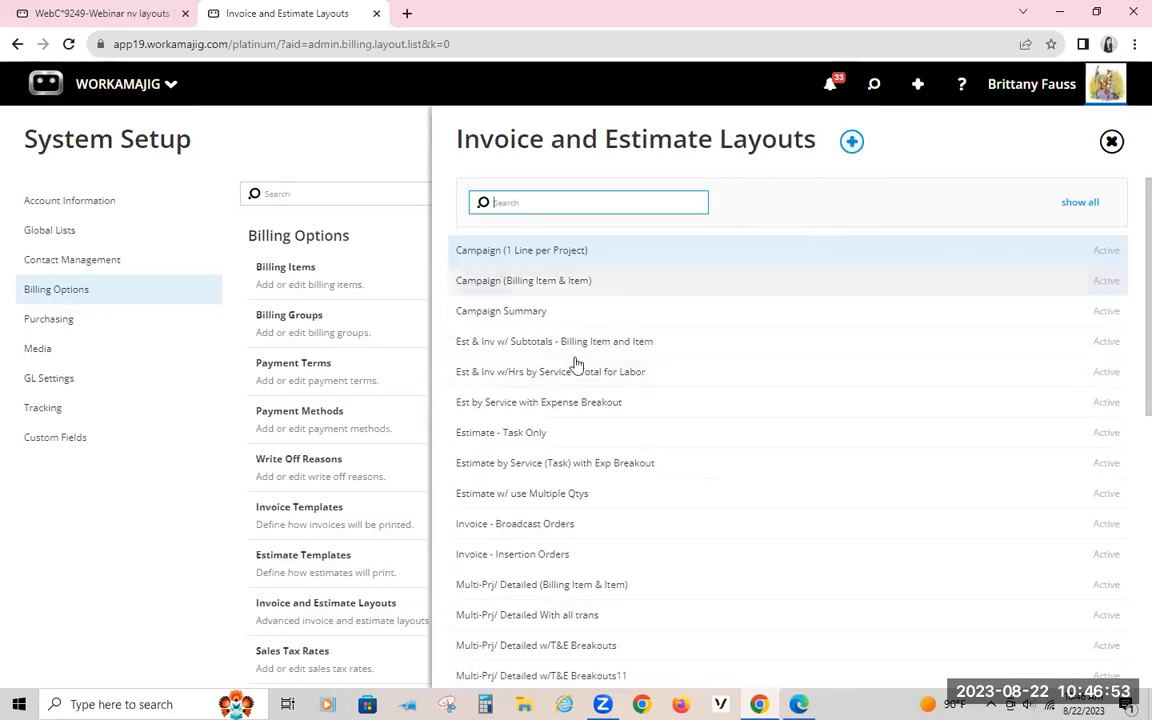
left_click(560, 406)
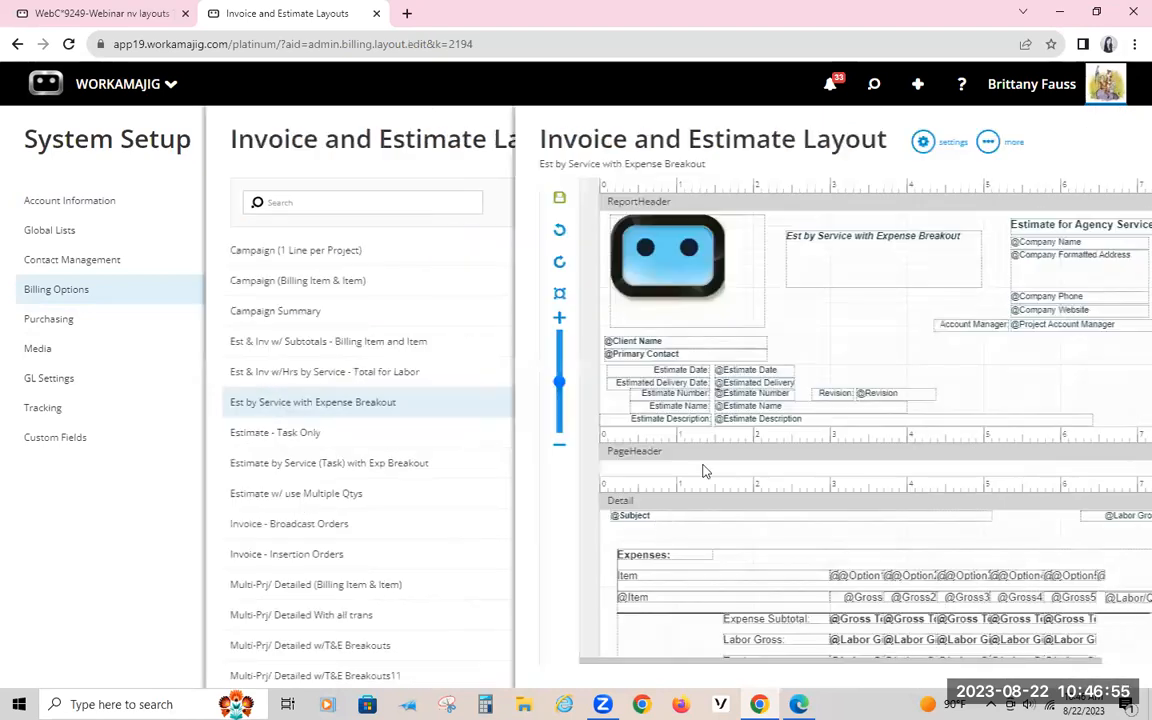
scroll(497, 457, "down", 5)
scroll(497, 457, "up", 6)
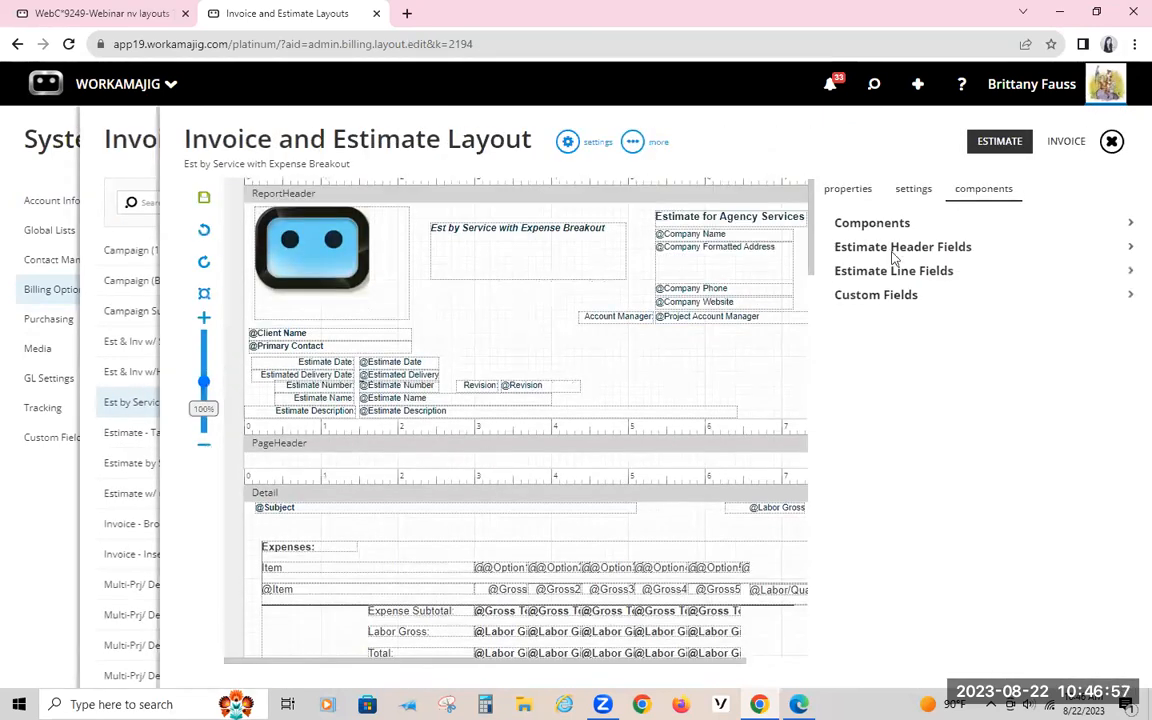
Step: Try to copy an existing layout, with Est & Inv w/Hrs by Service - Total for Labor for estimates and Est & Inv w/ Subtotals - Billing Item and Item for invoices
left_click(1110, 145)
left_click(851, 141)
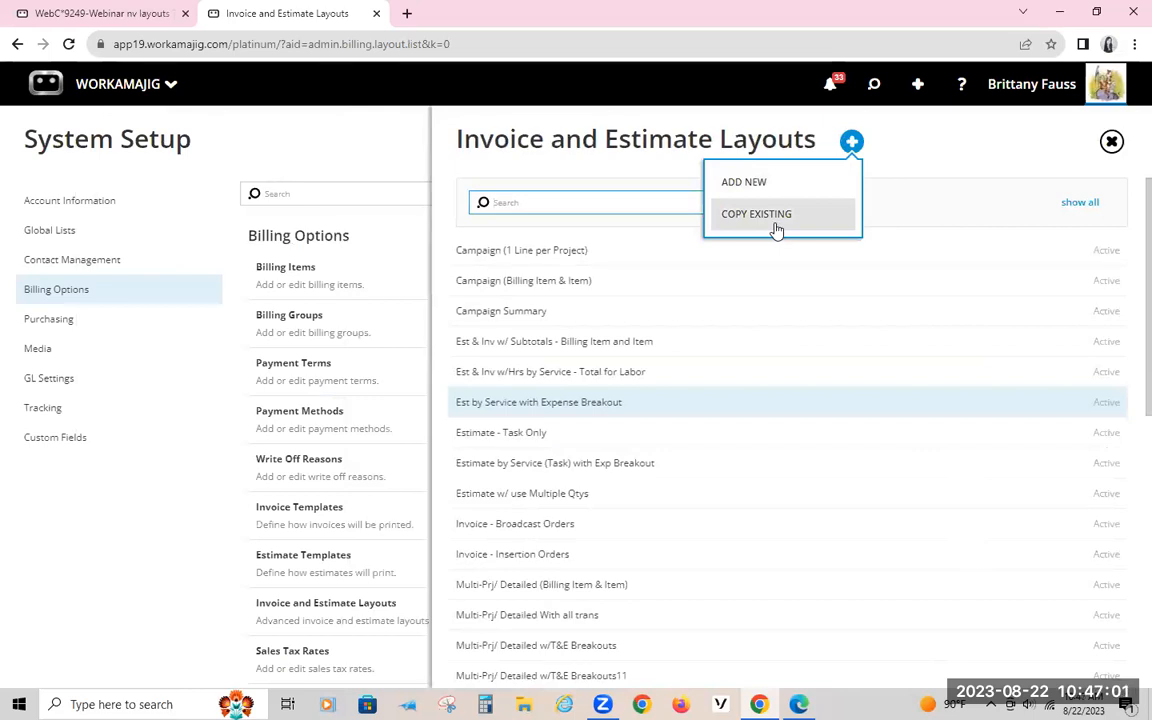
left_click(776, 216)
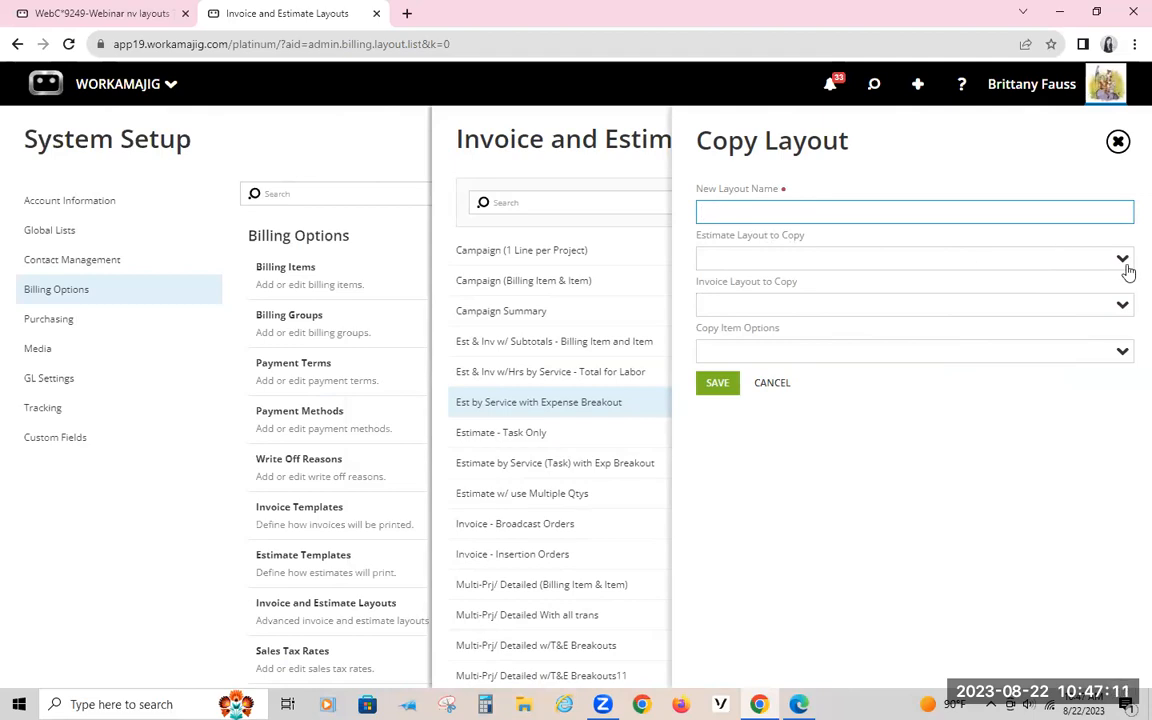
left_click(1015, 252)
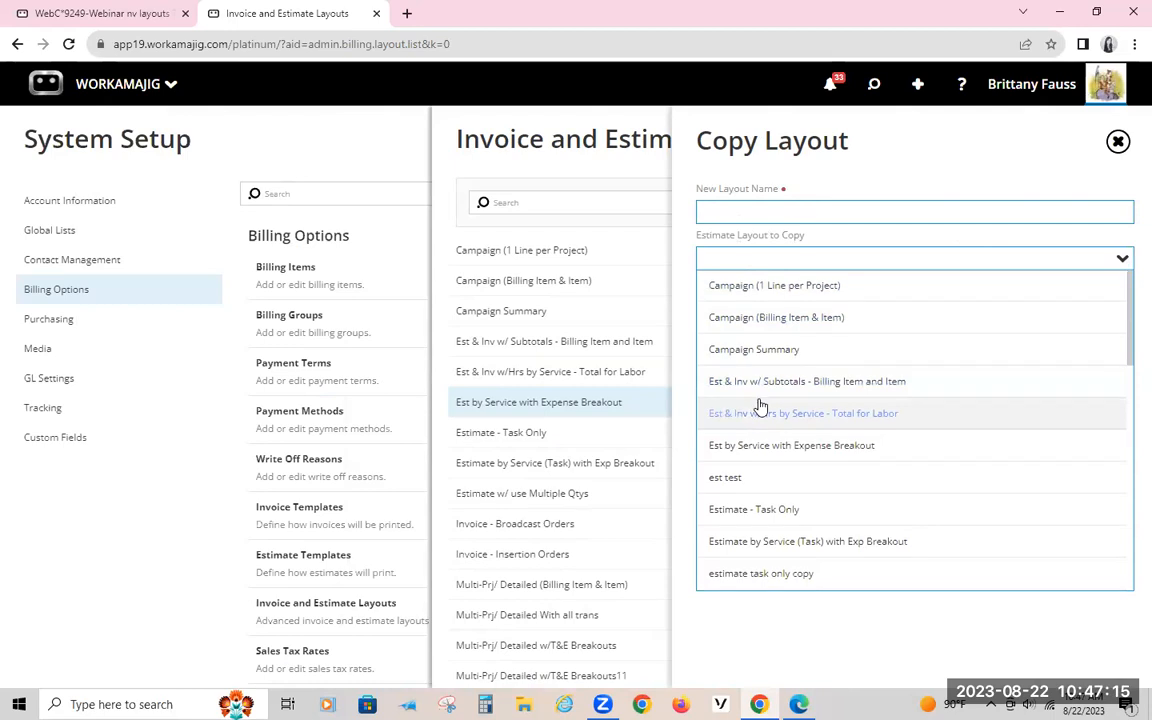
scroll(759, 406, "down", 1)
left_click(767, 341)
left_click(1108, 307)
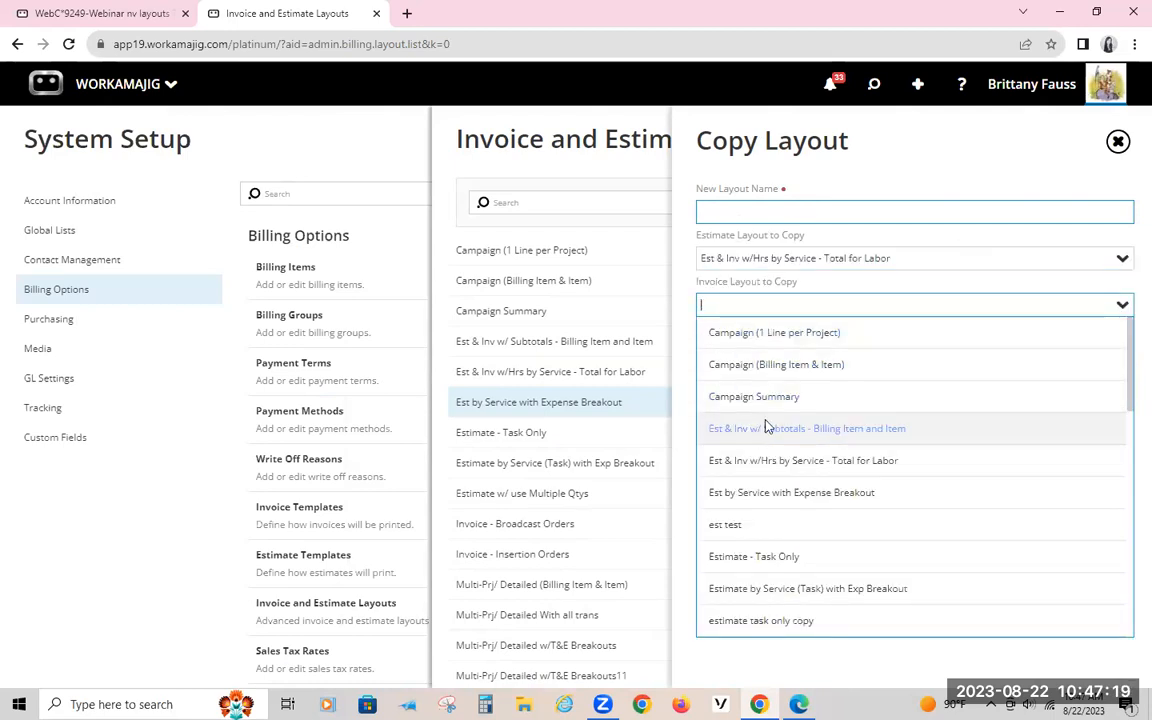
left_click(766, 427)
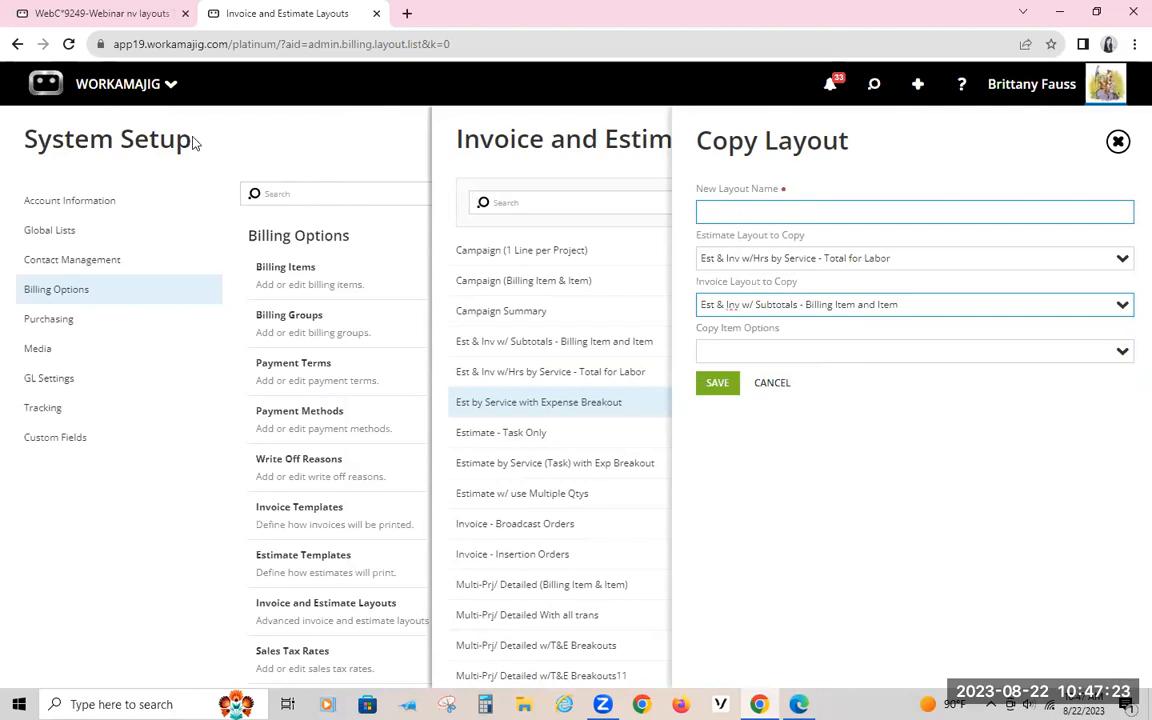
Step: Open the Billing Options in the Project Settings of the Webinar nv layouts TM project
left_click(127, 16)
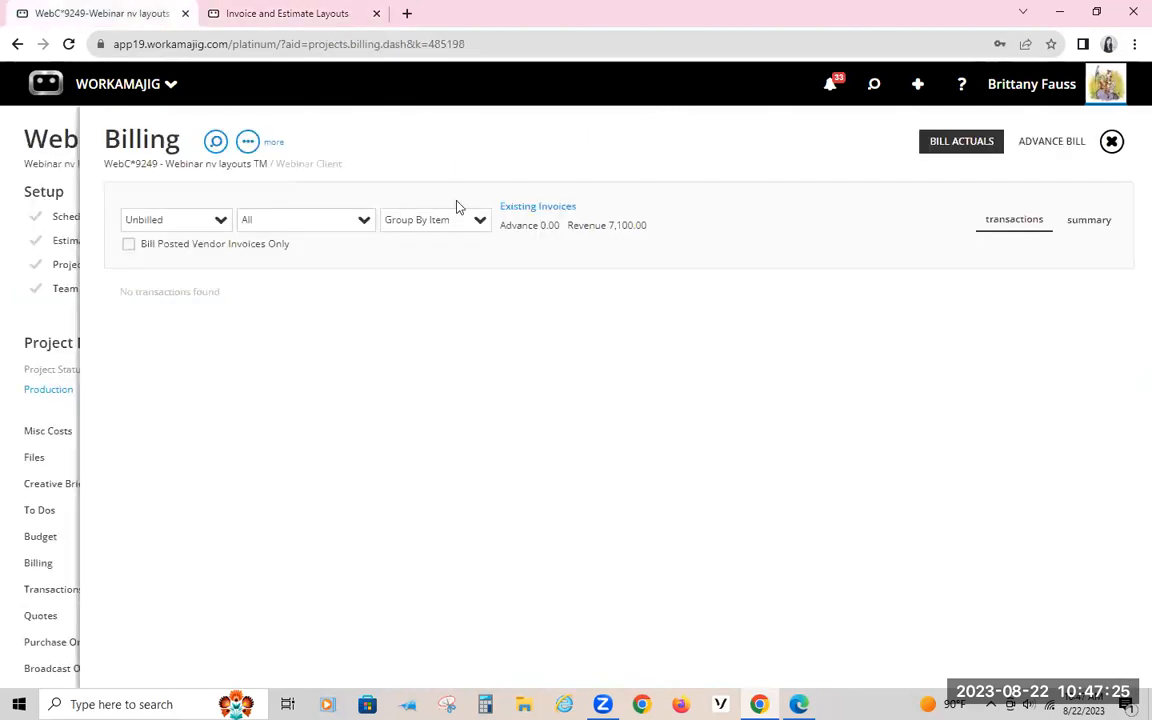
left_click(28, 150)
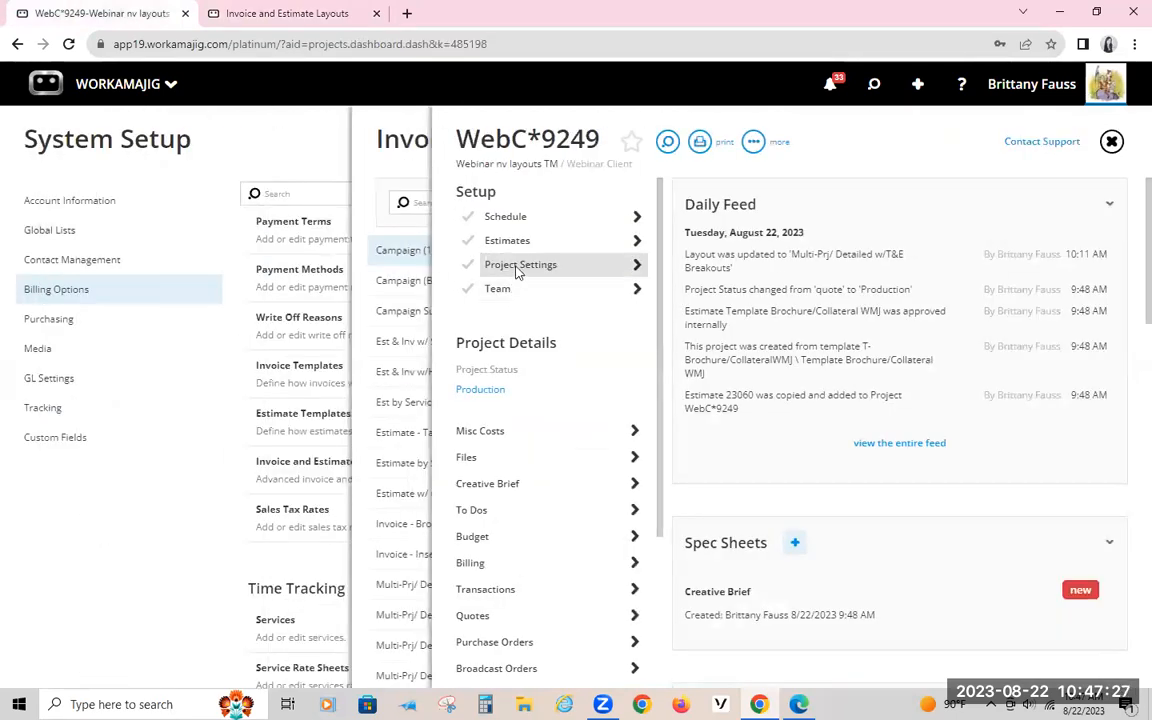
left_click(518, 266)
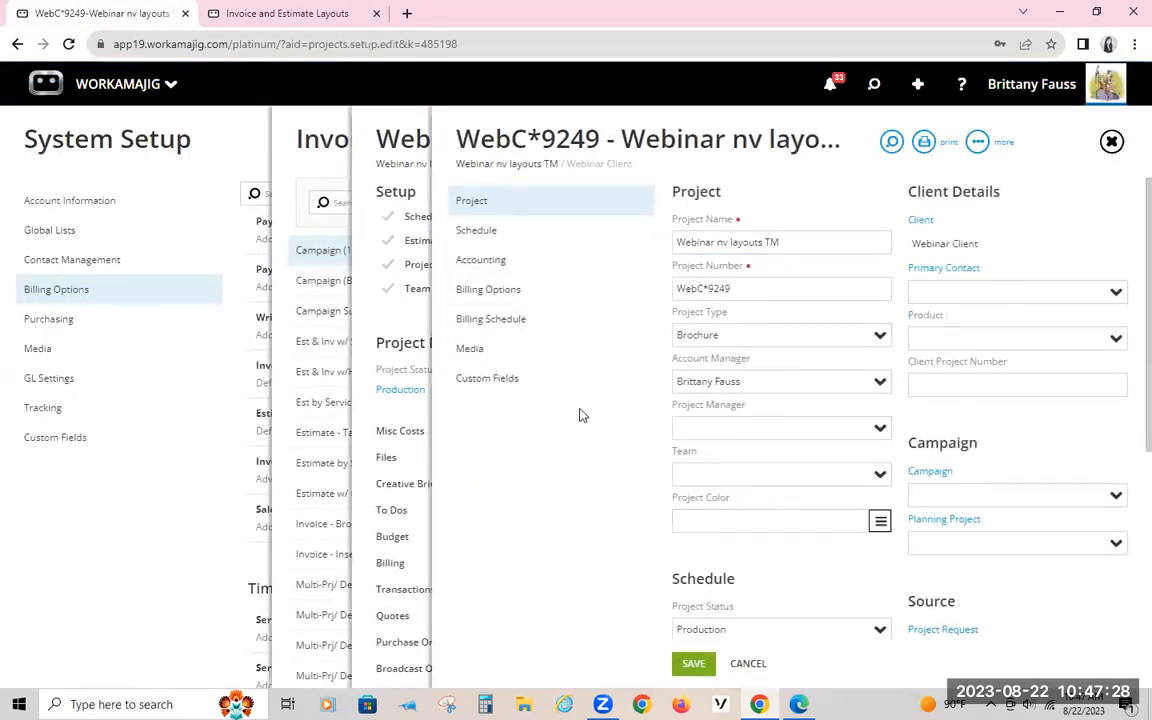
left_click(495, 292)
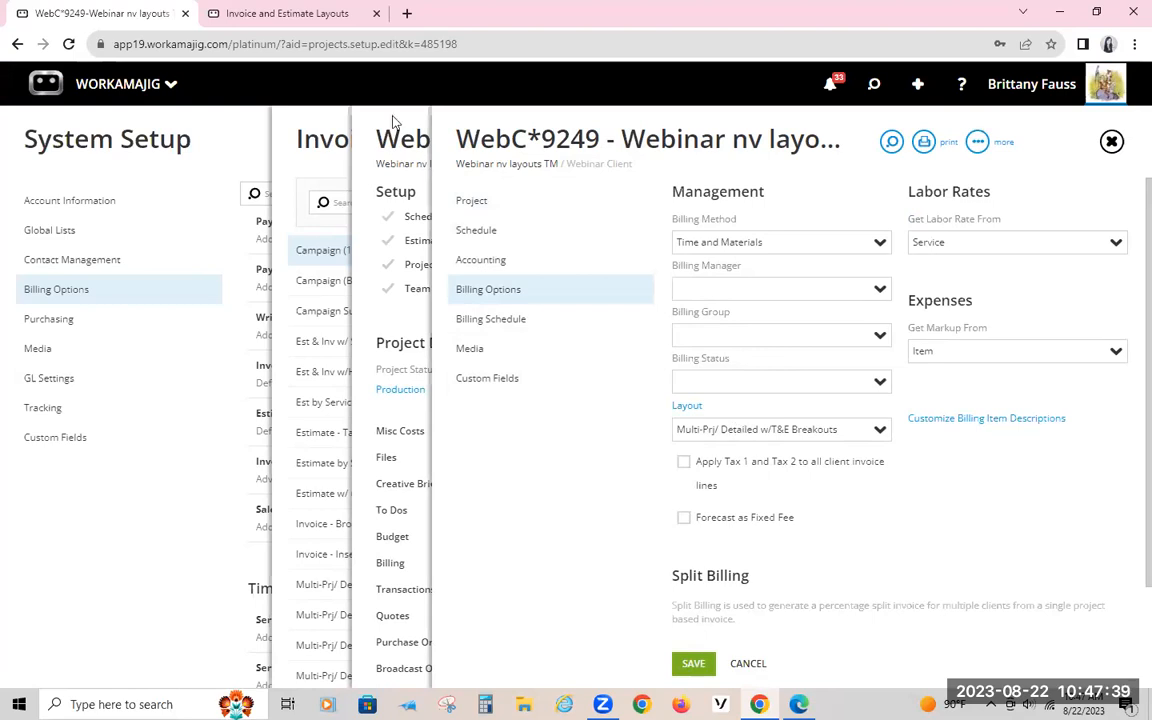
Step: Return to the layouts, discard the open copy, and view the invoice version of Est & Inv w/ Subtotals - Billing Item and Item
left_click(236, 13)
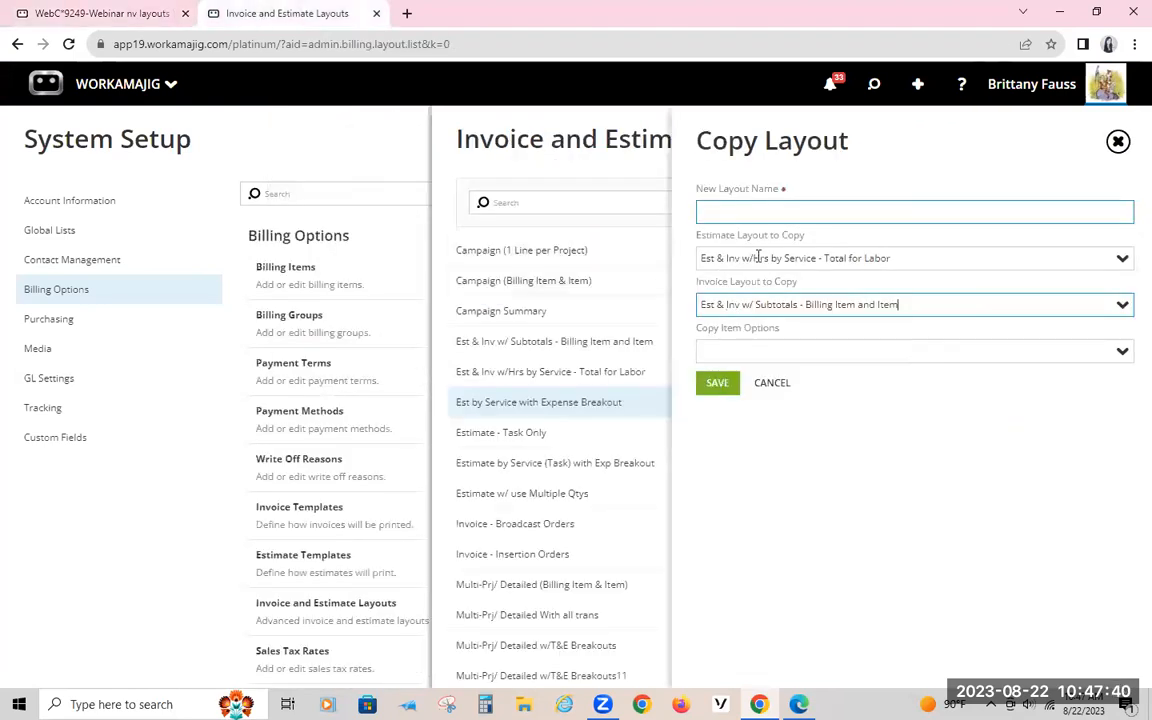
left_click(500, 372)
left_click(1036, 85)
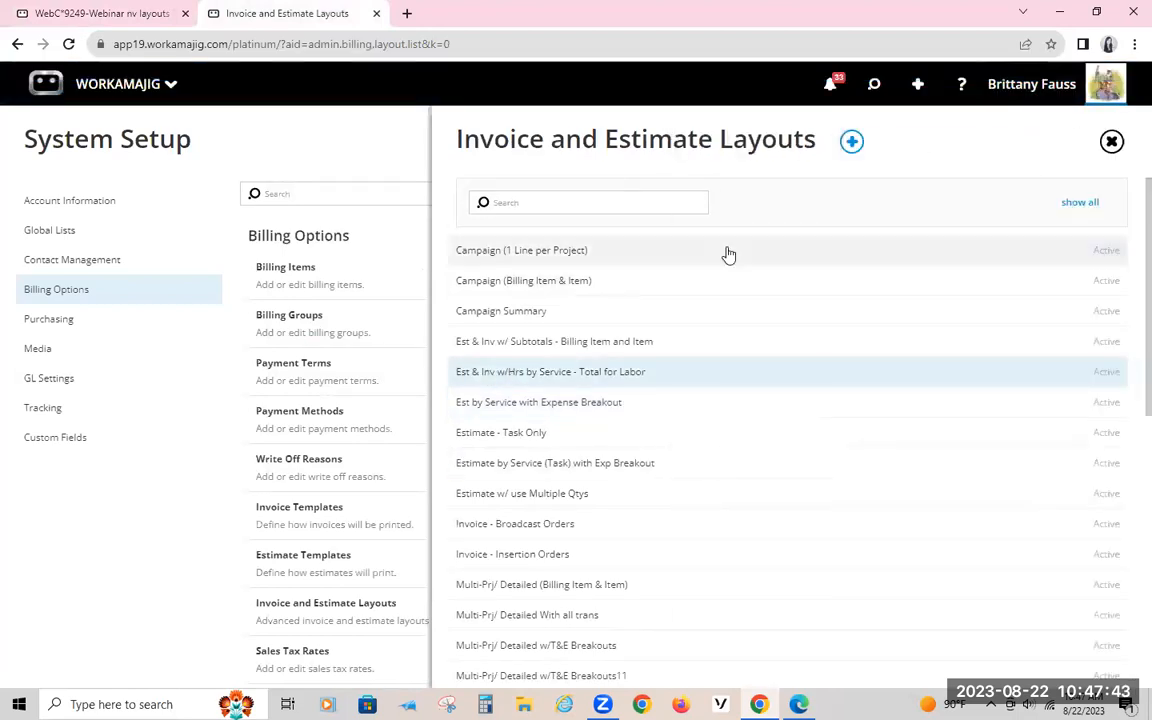
left_click(561, 342)
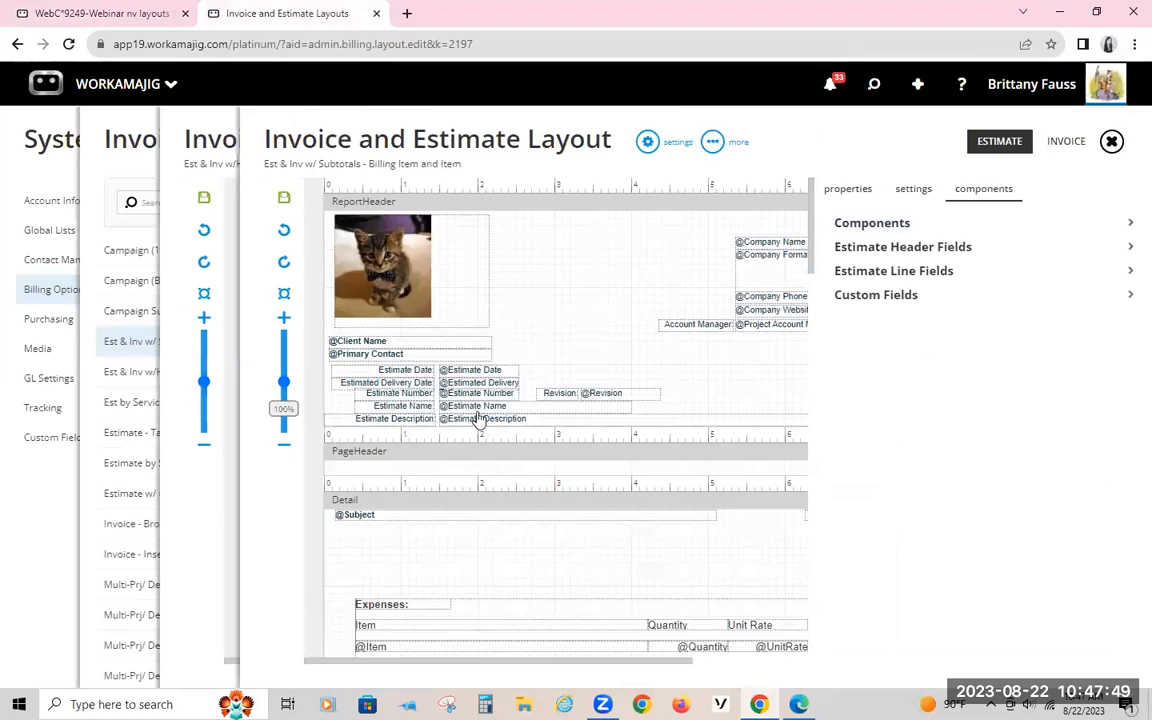
left_click(1062, 146)
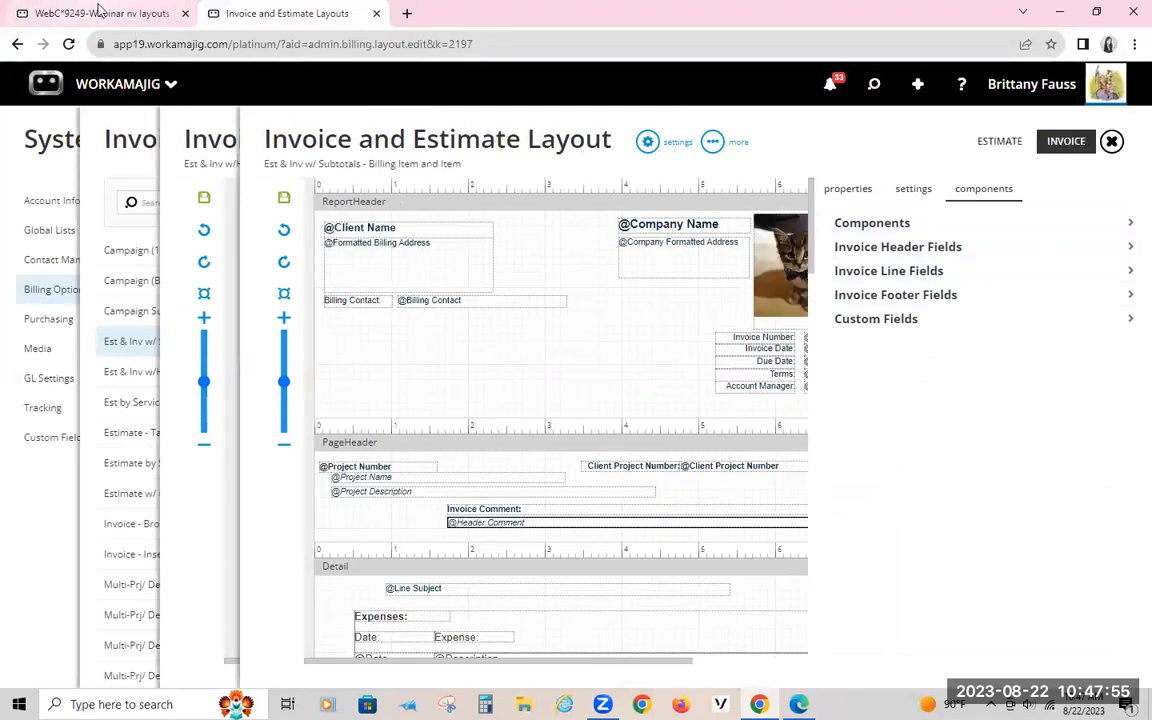
Step: Compare the layout assigned in the project's Billing Options with the invoice design open in the layout designer
left_click(196, 26)
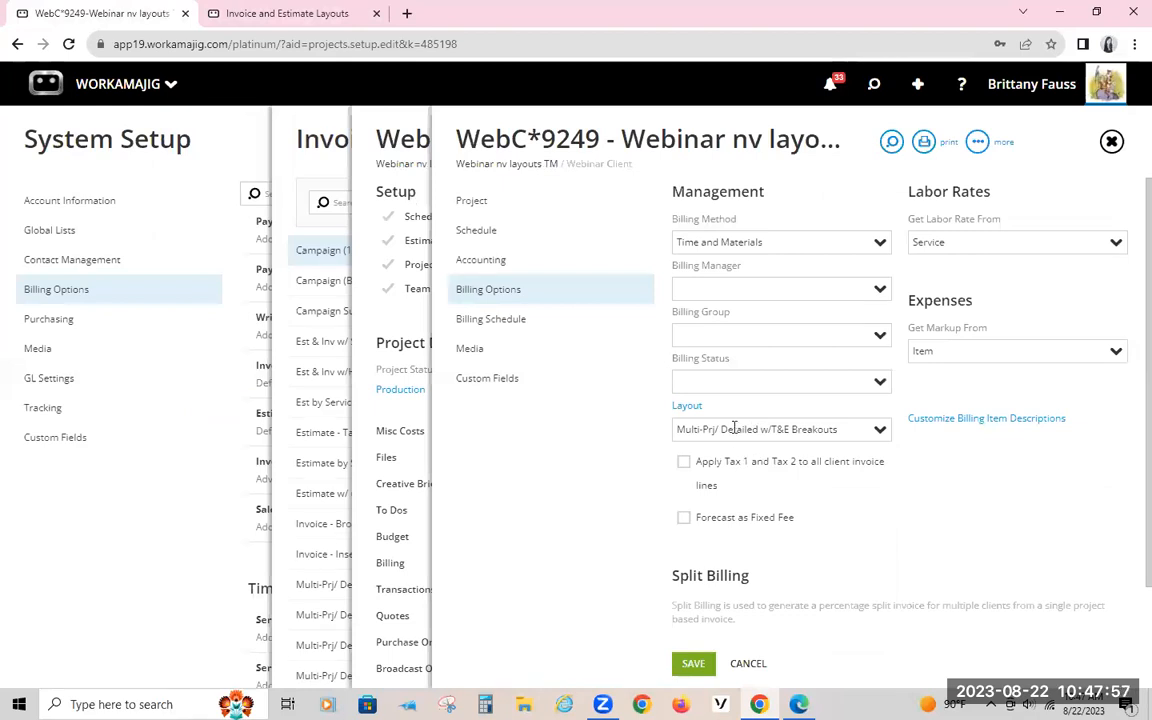
left_click(320, 12)
left_click(148, 16)
left_click(278, 16)
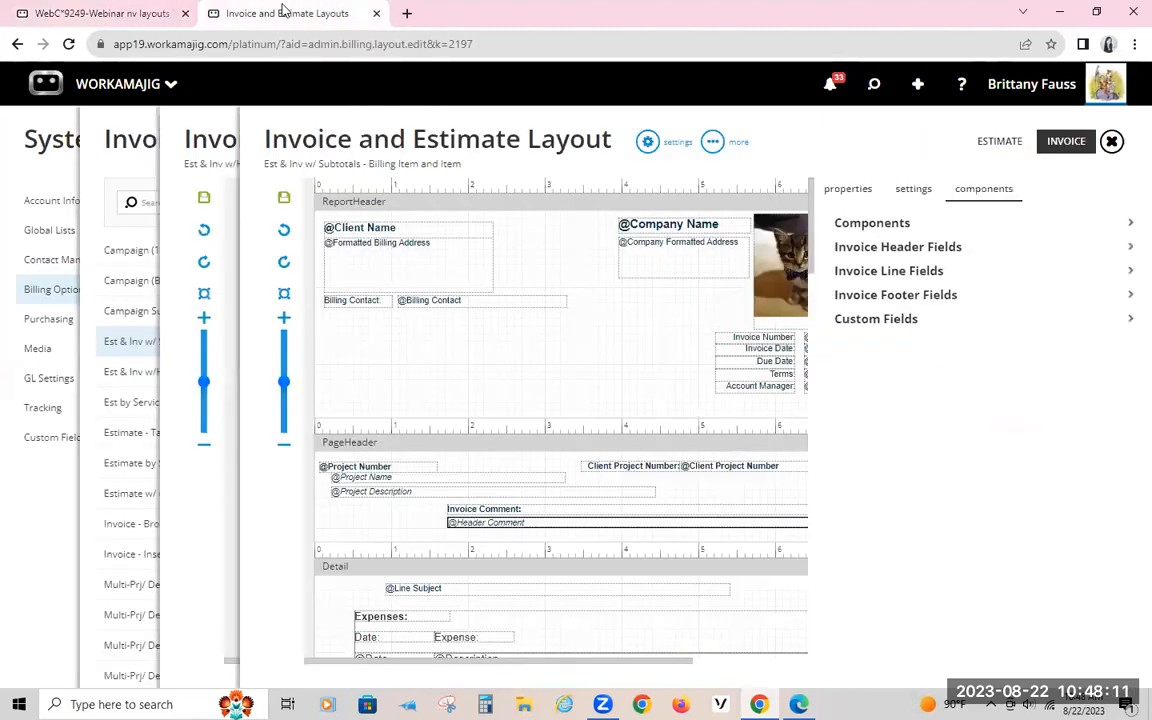
Step: View the invoice version of Multi-Prj/ Detailed w/T&E Breakouts and the Estimate w/ use Multiple Qtys layout, and return to the layouts list
left_click(194, 139)
left_click(145, 138)
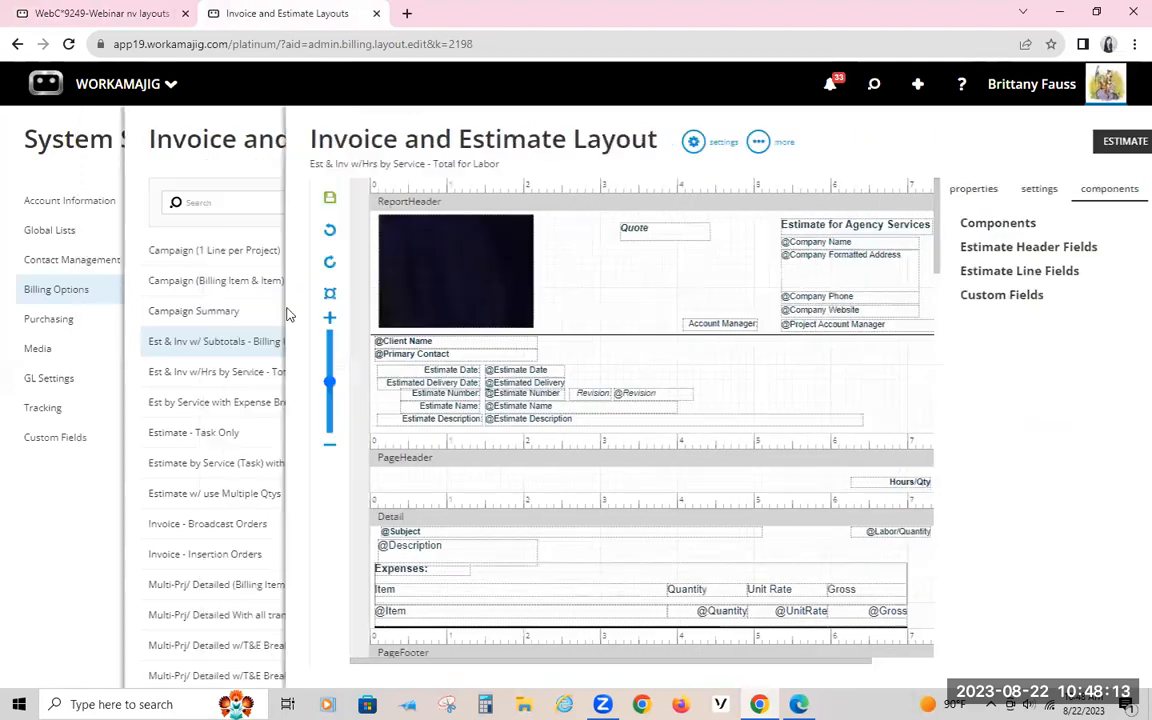
left_click(533, 657)
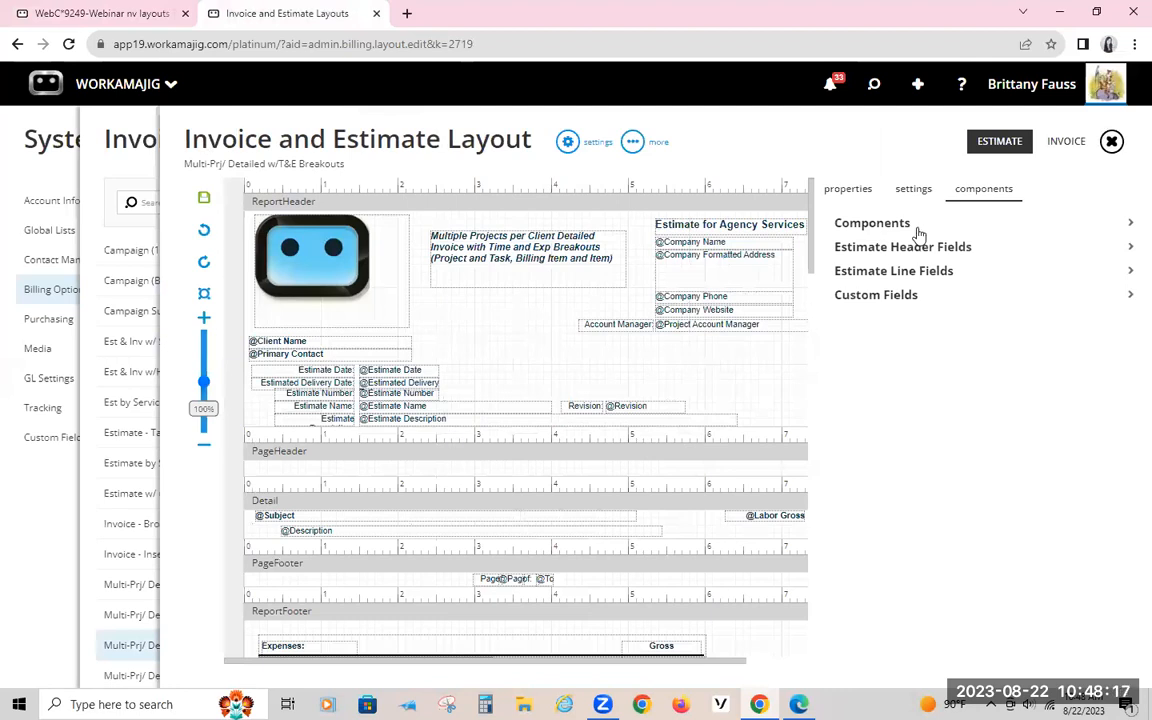
left_click(1066, 141)
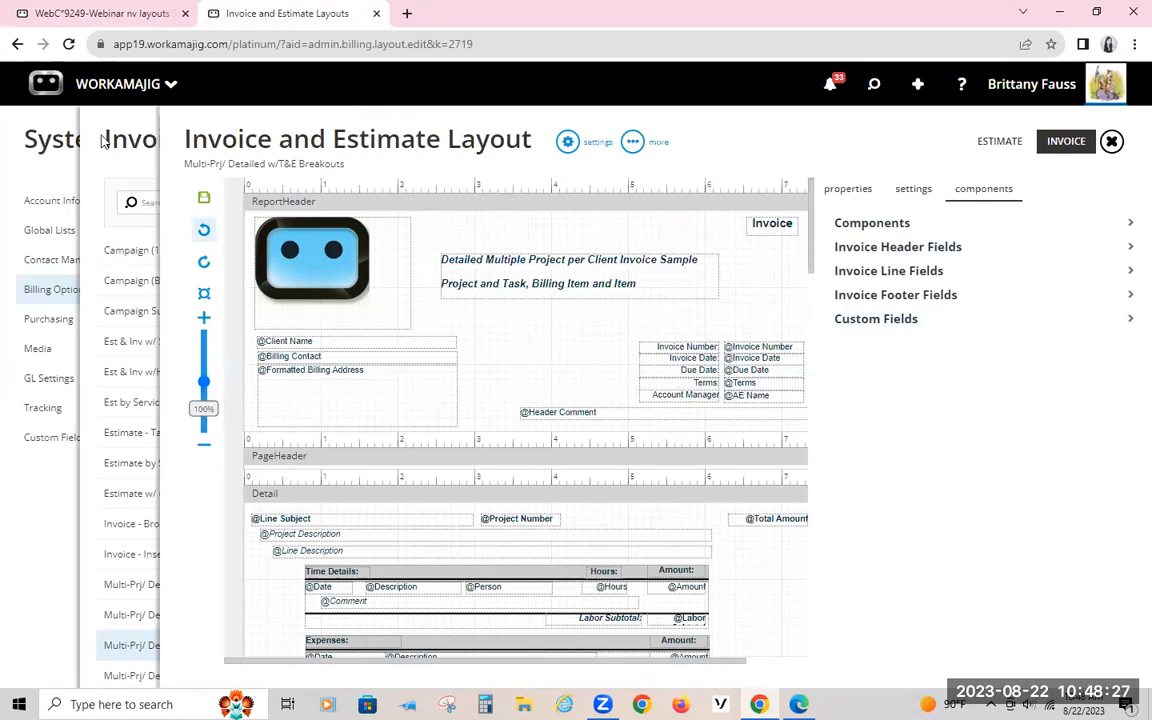
left_click(503, 500)
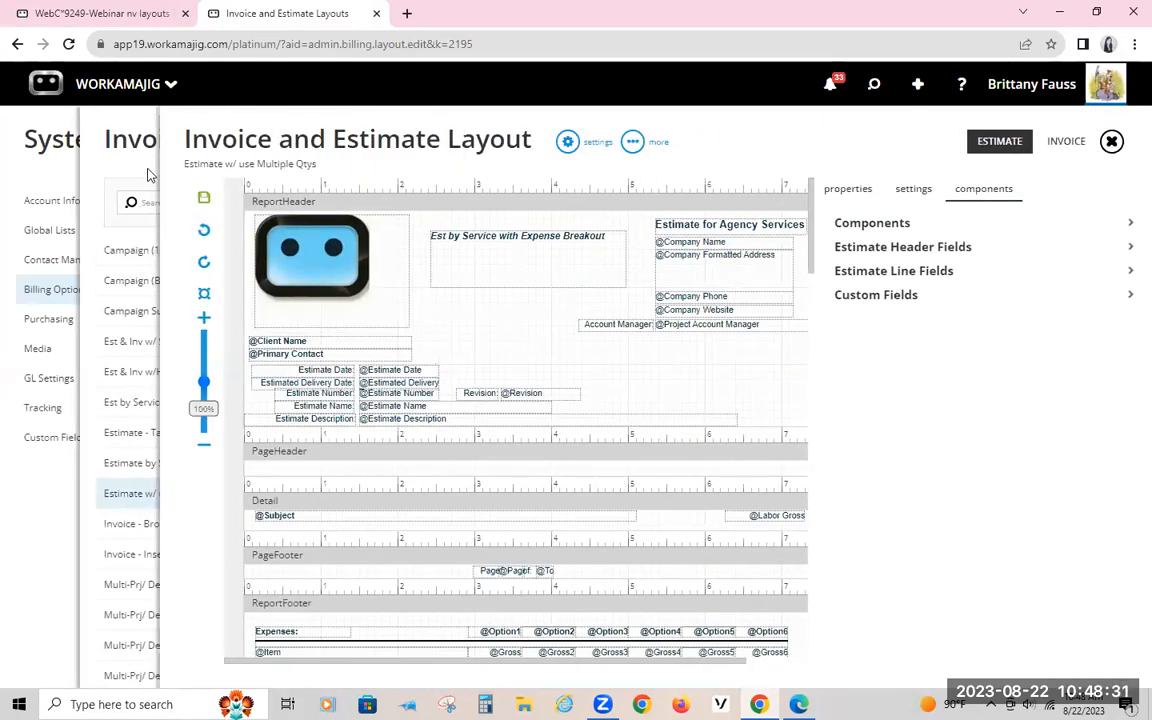
left_click(147, 172)
left_click(852, 145)
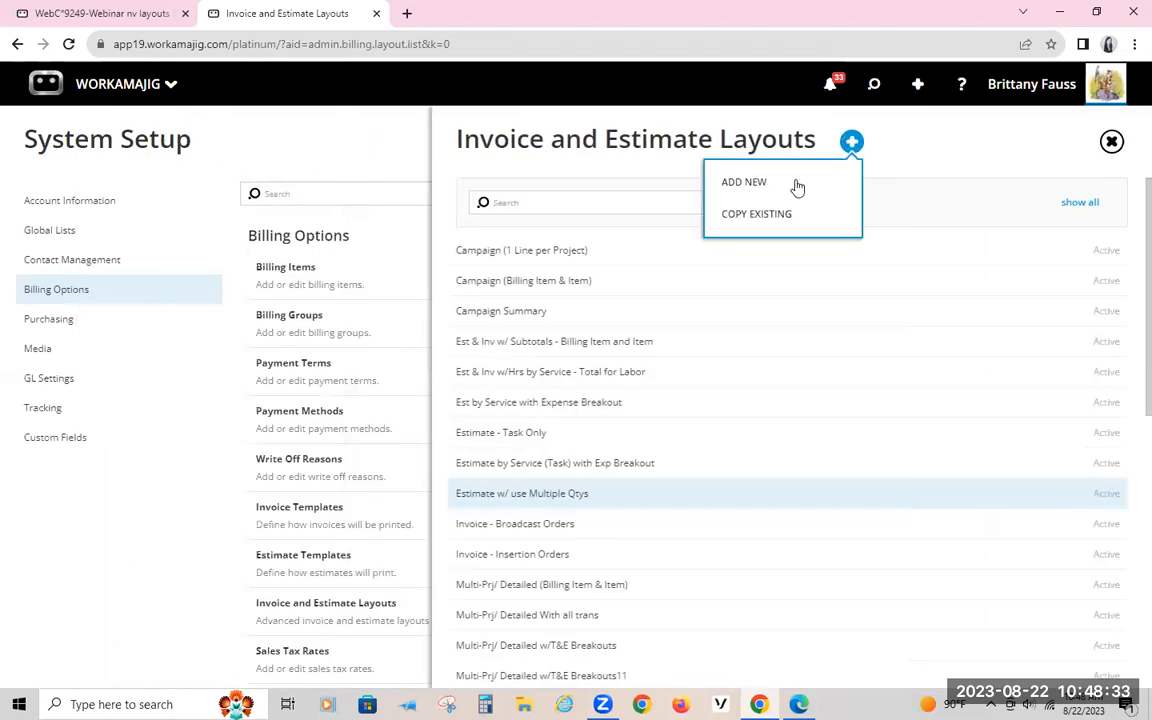
left_click(797, 185)
left_click(530, 160)
Step: Start a copy of an existing layout named test, using Est & Inv w/ Subtotals - Billing Item and Item as its estimate layout
left_click(851, 143)
left_click(789, 222)
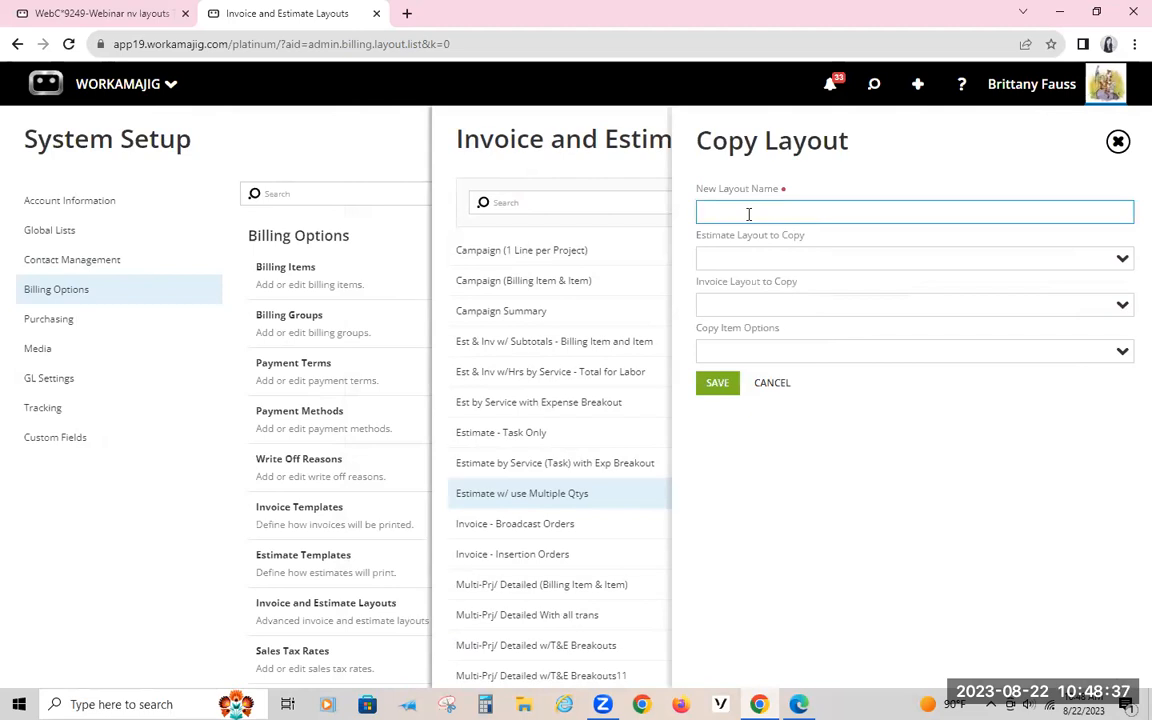
type("tes")
left_click(1122, 260)
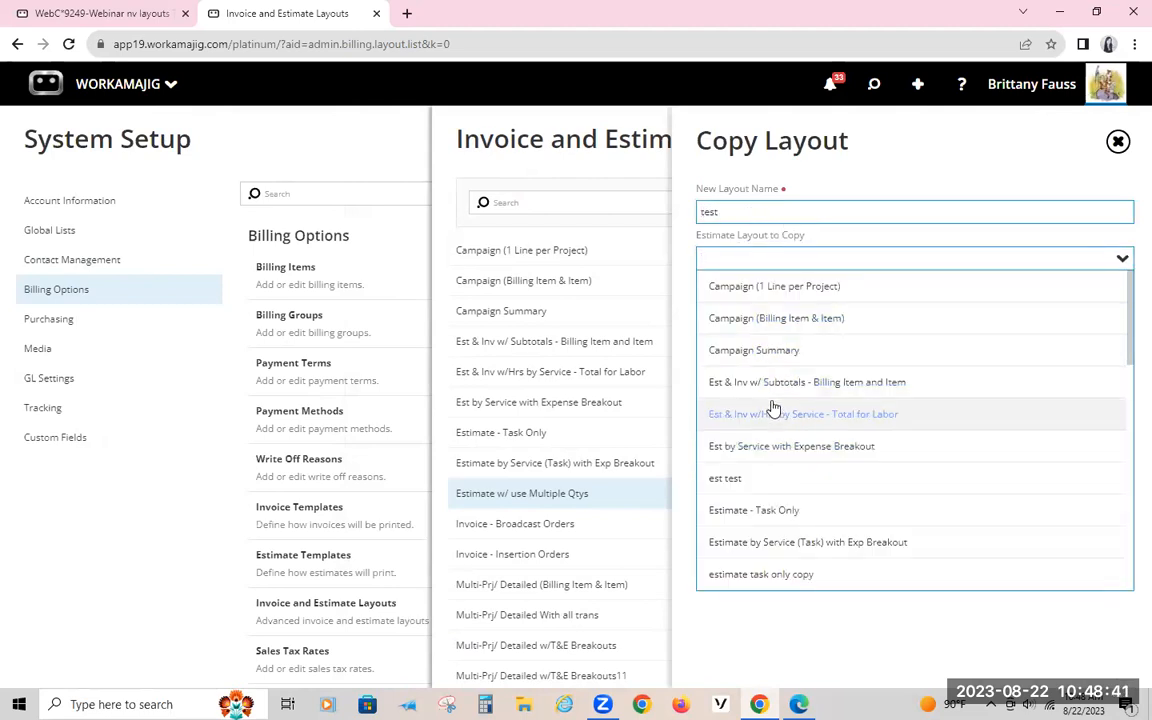
left_click(783, 381)
left_click(840, 305)
Step: Set the invoice source to Estimate by Service (Task) with Exp Breakout and item options to Est & Inv w/ Subtotals - Billing Item and Item, and save the copy
left_click(1113, 307)
scroll(861, 480, "down", 3)
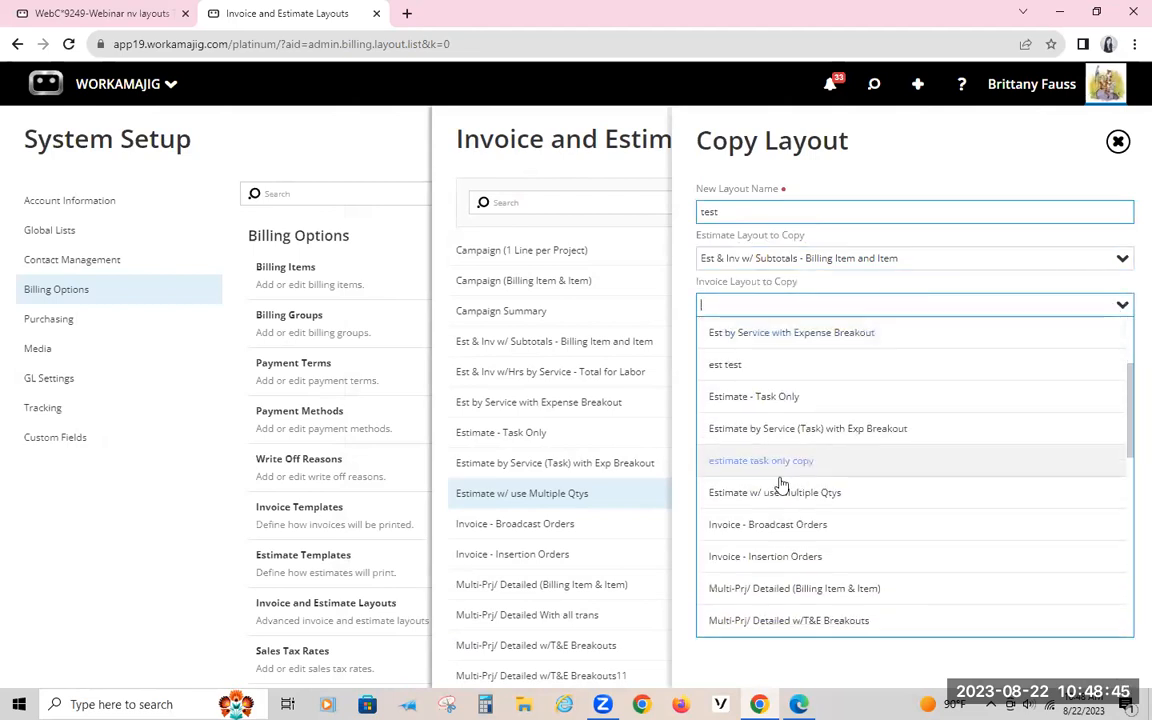
left_click(761, 437)
left_click(1120, 351)
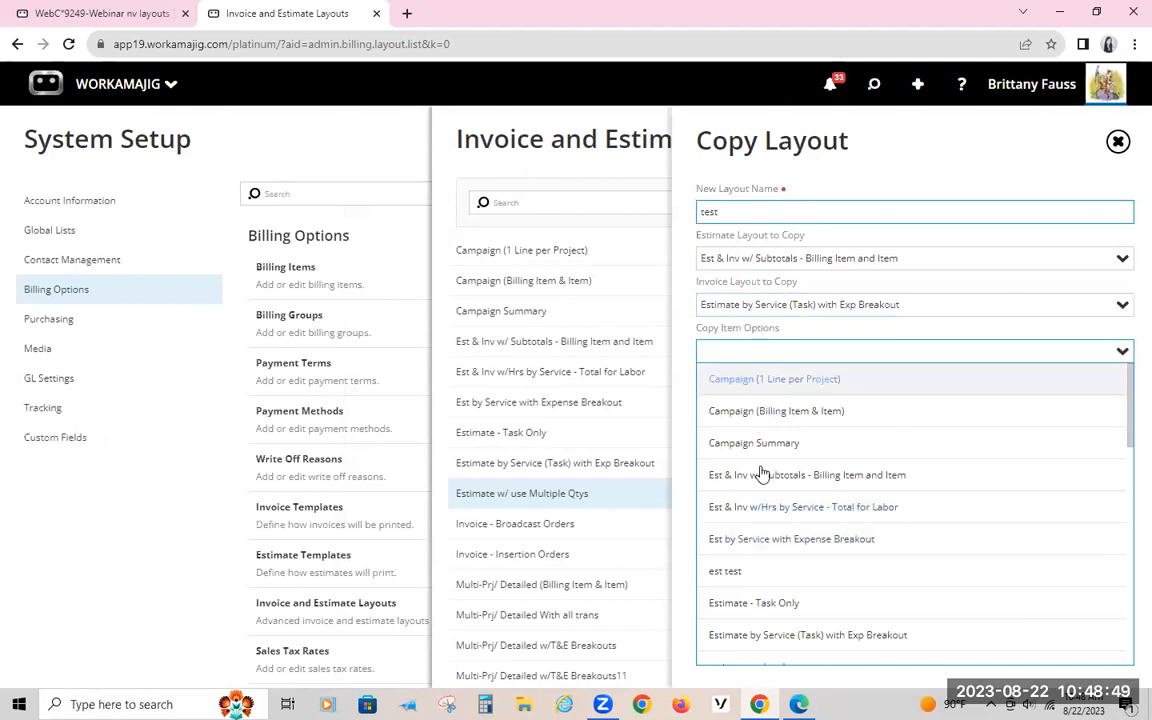
scroll(780, 520, "down", 2)
scroll(779, 520, "up", 2)
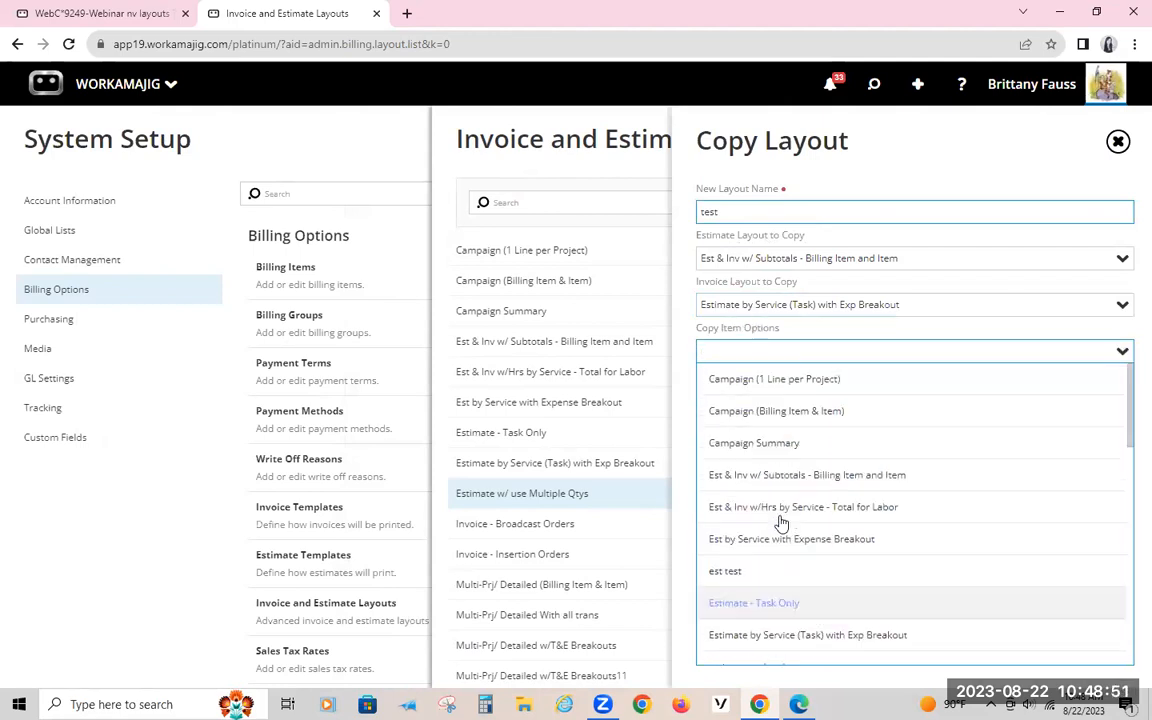
left_click(800, 475)
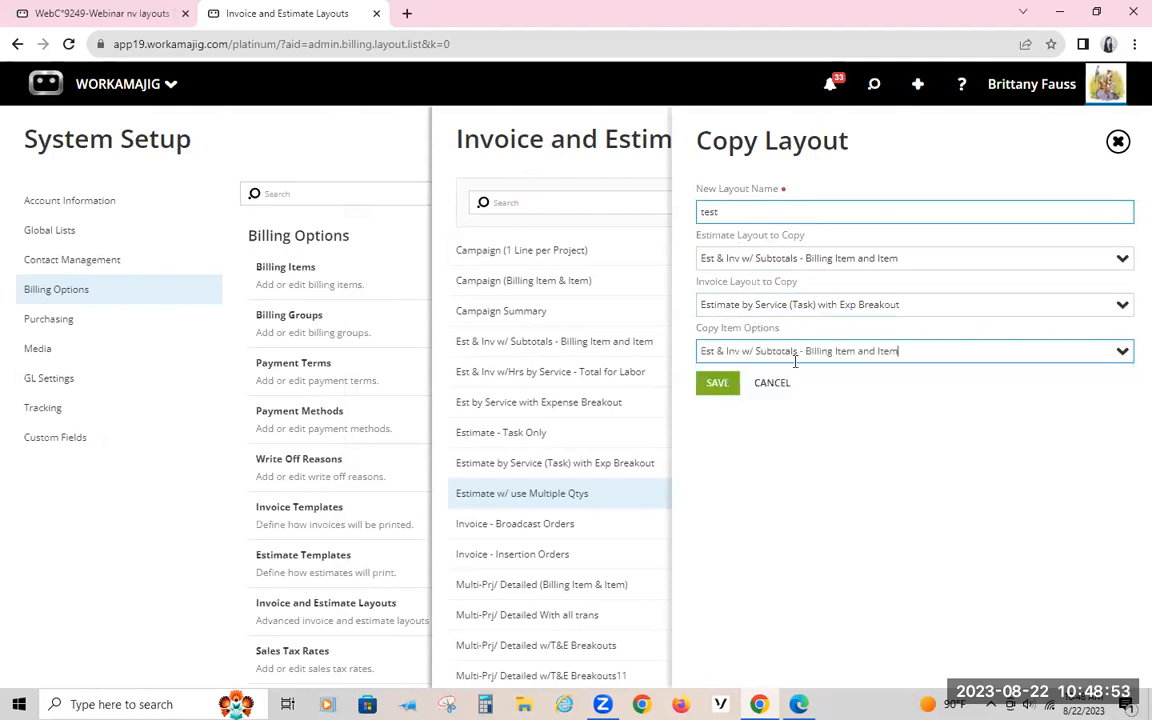
left_click(712, 389)
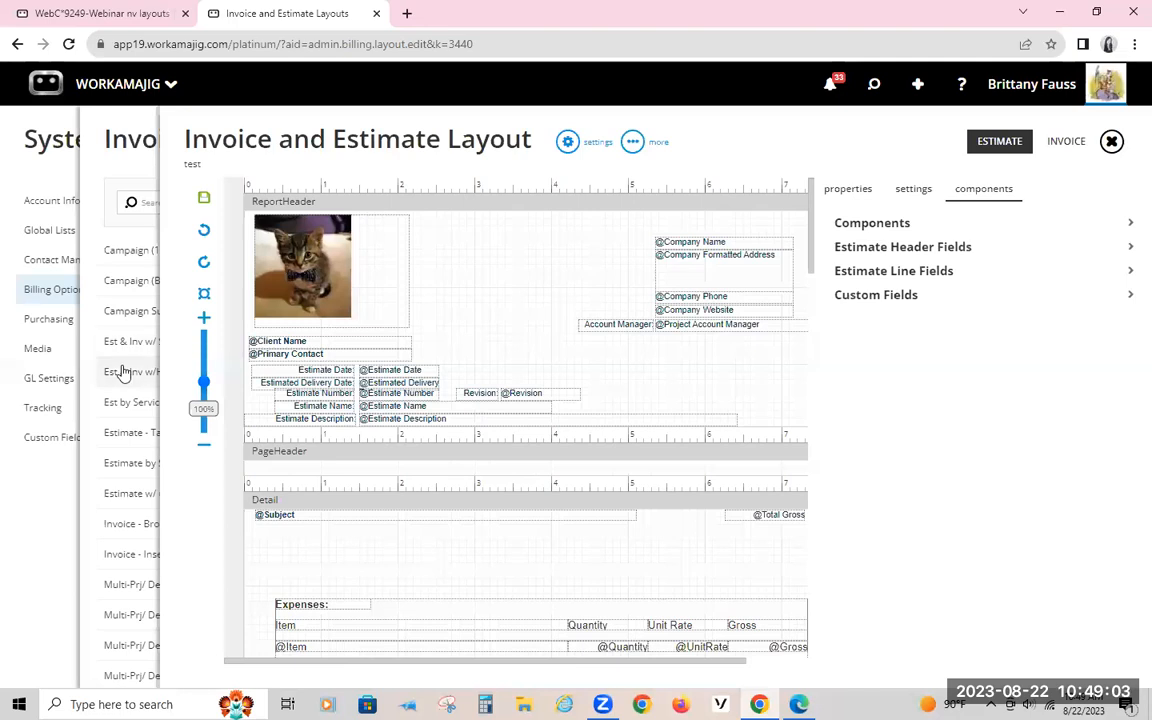
Step: Check the invoice version of the test layout, and delete the test layout
left_click(1066, 142)
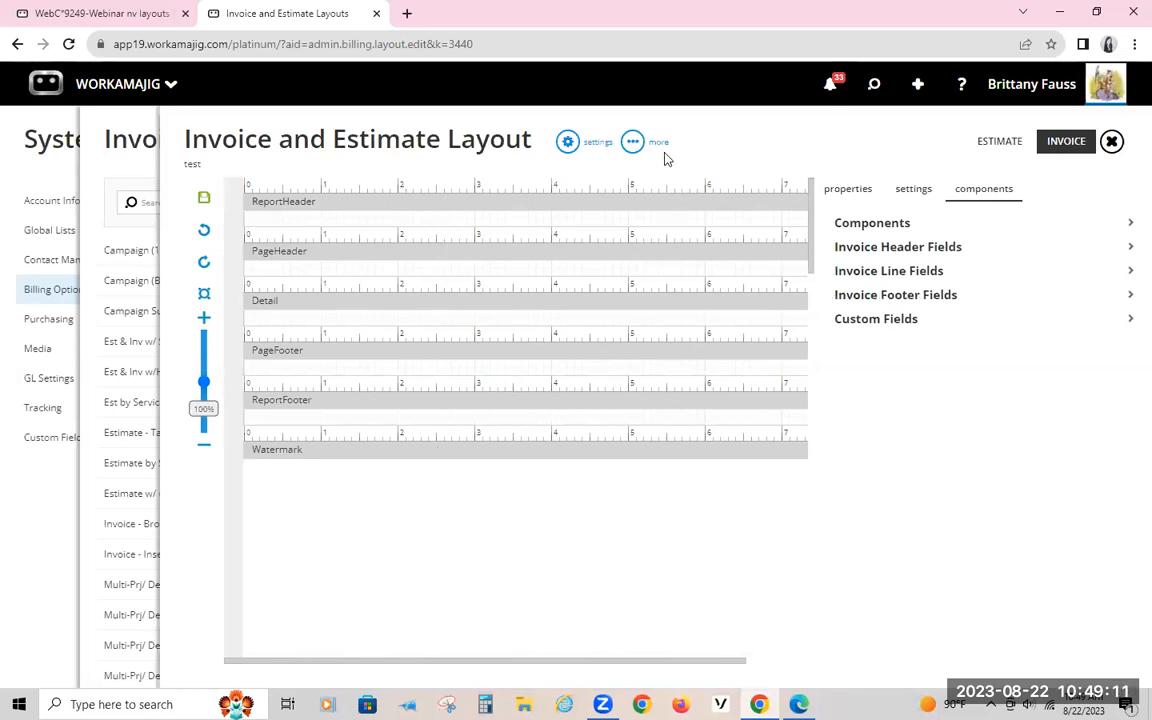
left_click(633, 141)
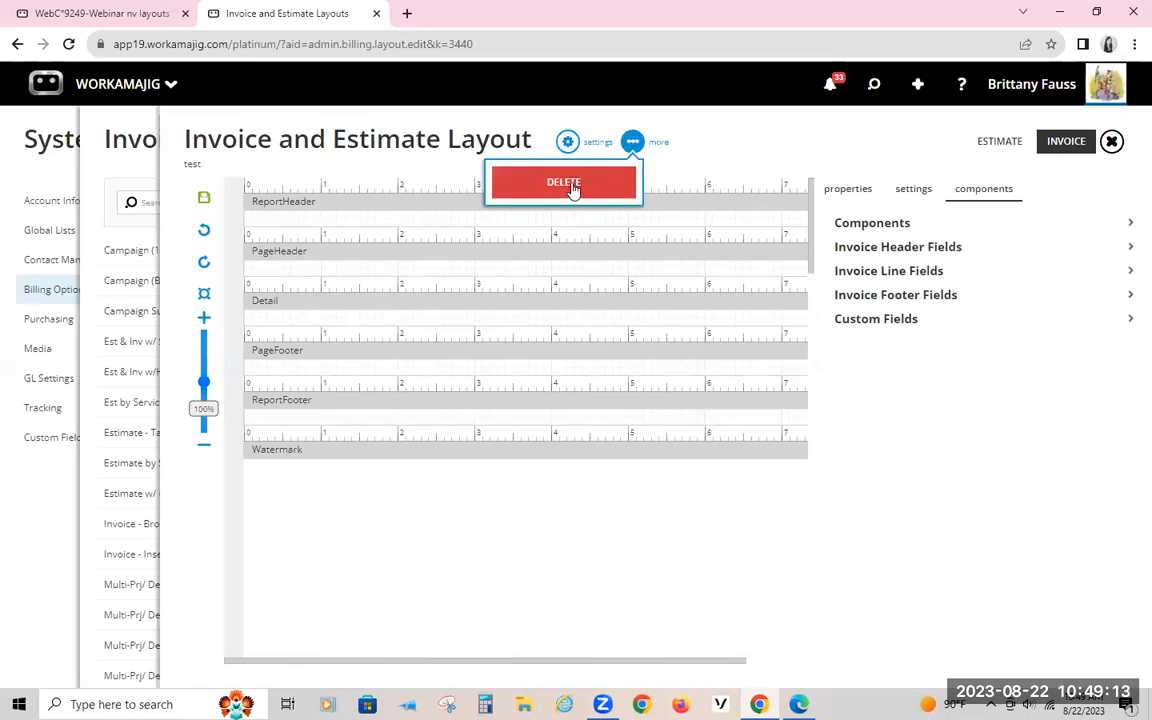
left_click(563, 183)
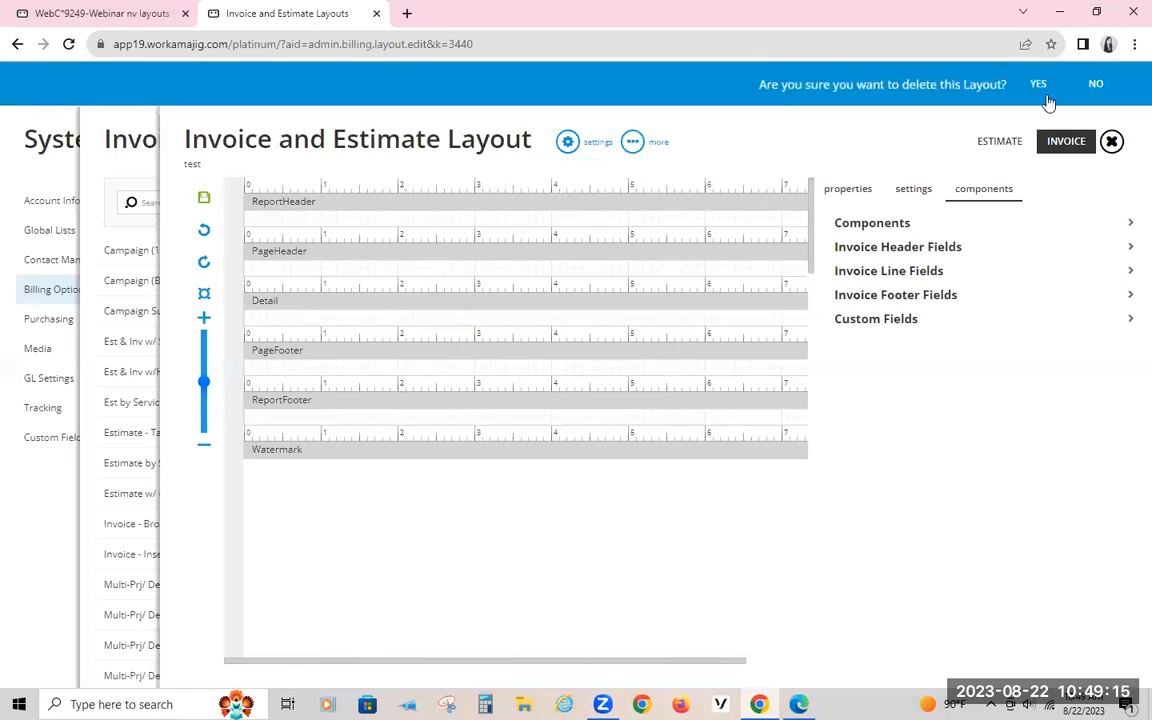
left_click(1040, 88)
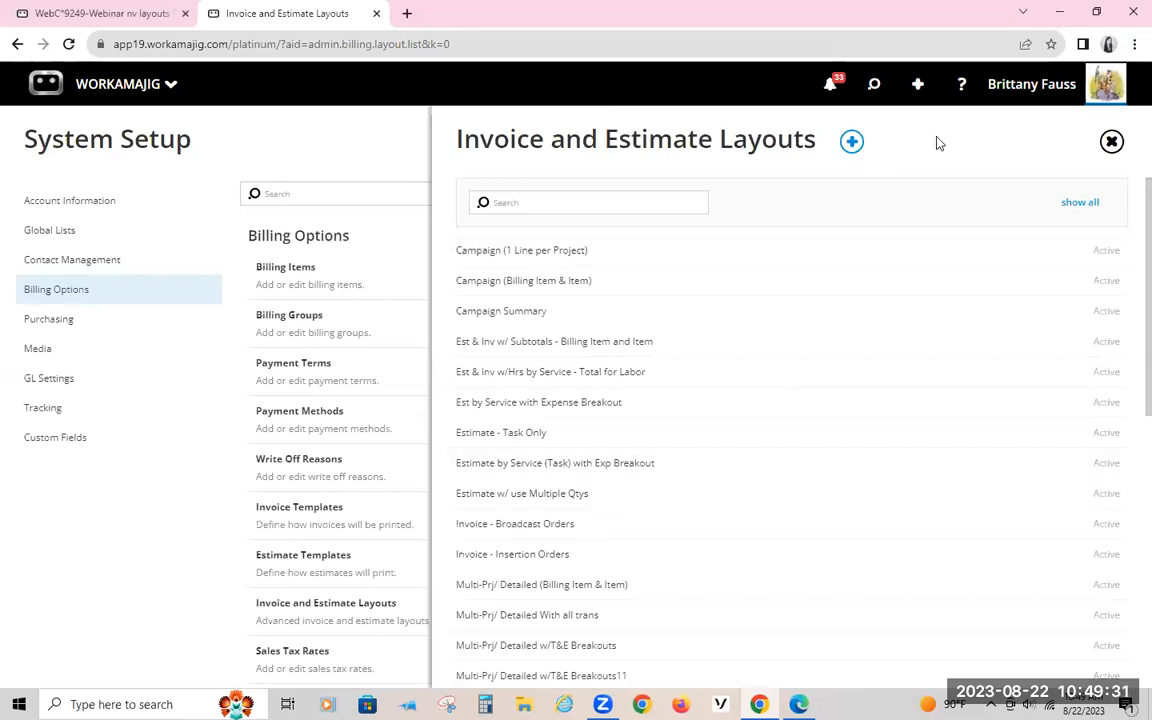
Step: In the WebC*9249 project, create a new estimate named Webinar nv layouts TM with estimate type By Service Only
left_click(270, 122)
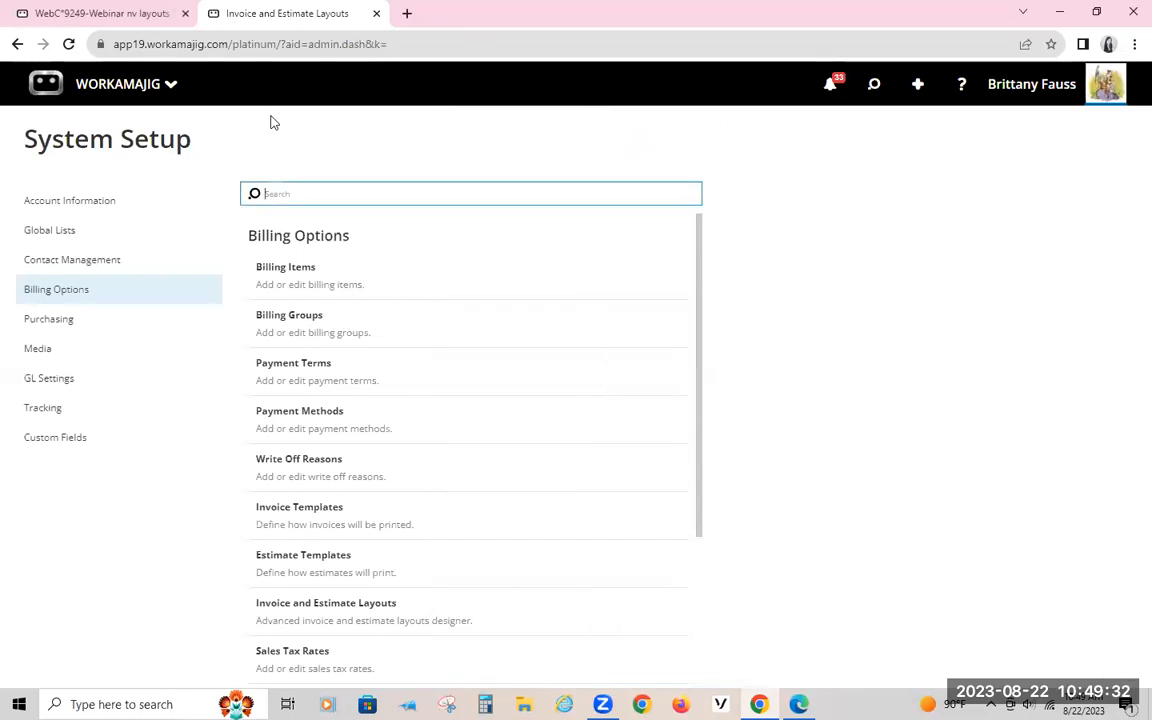
left_click(129, 15)
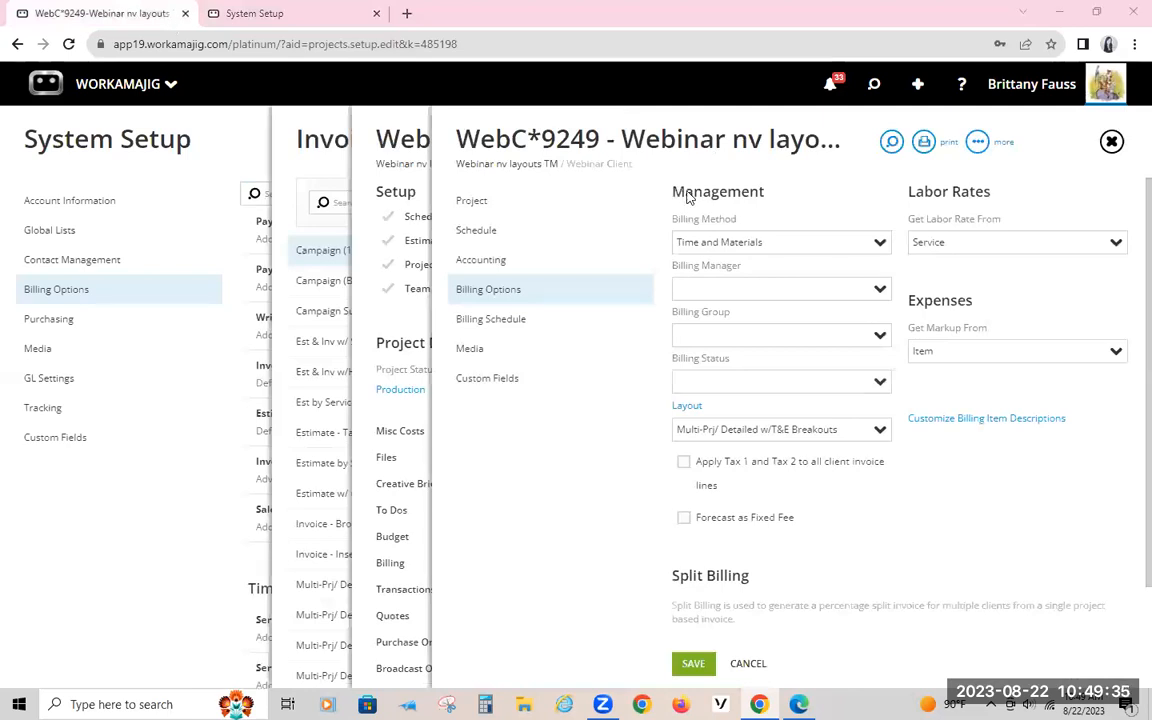
left_click(474, 168)
left_click(553, 246)
left_click(455, 142)
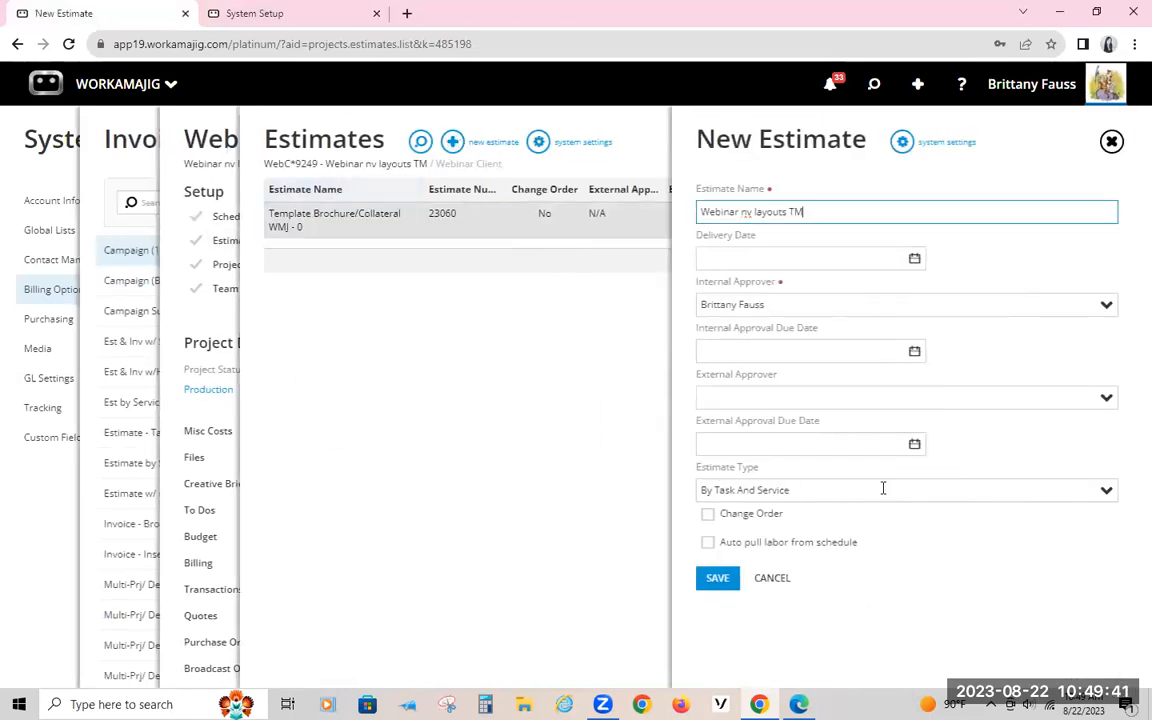
left_click(1106, 490)
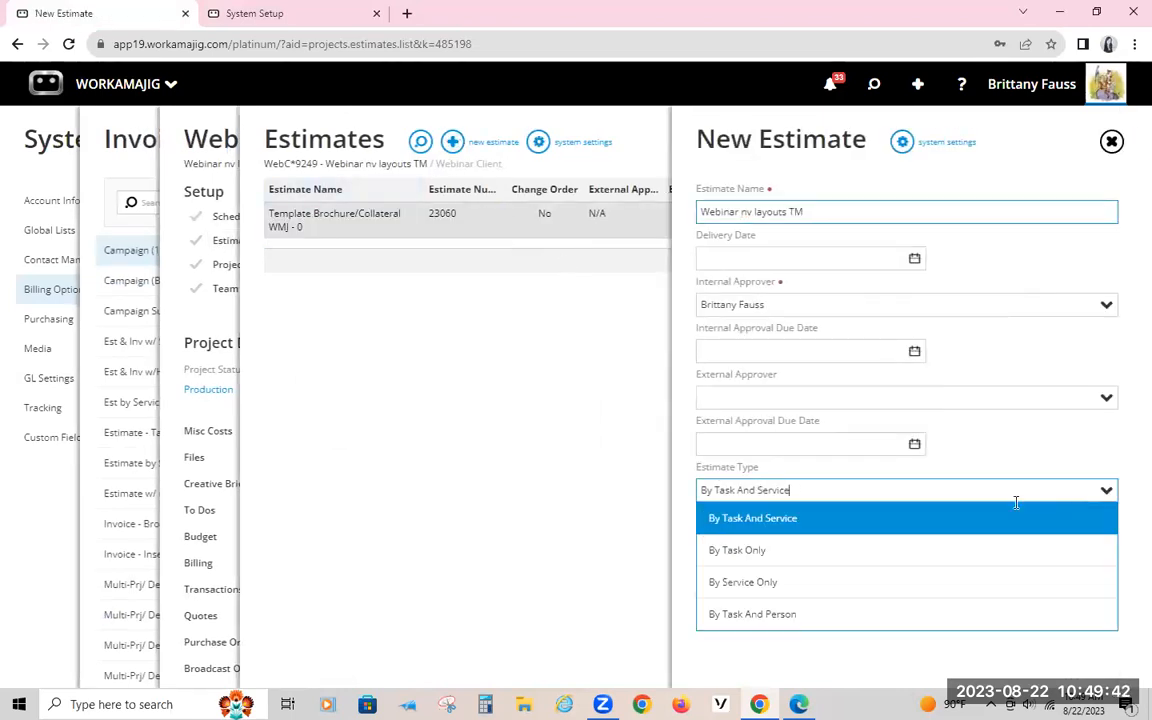
left_click(721, 583)
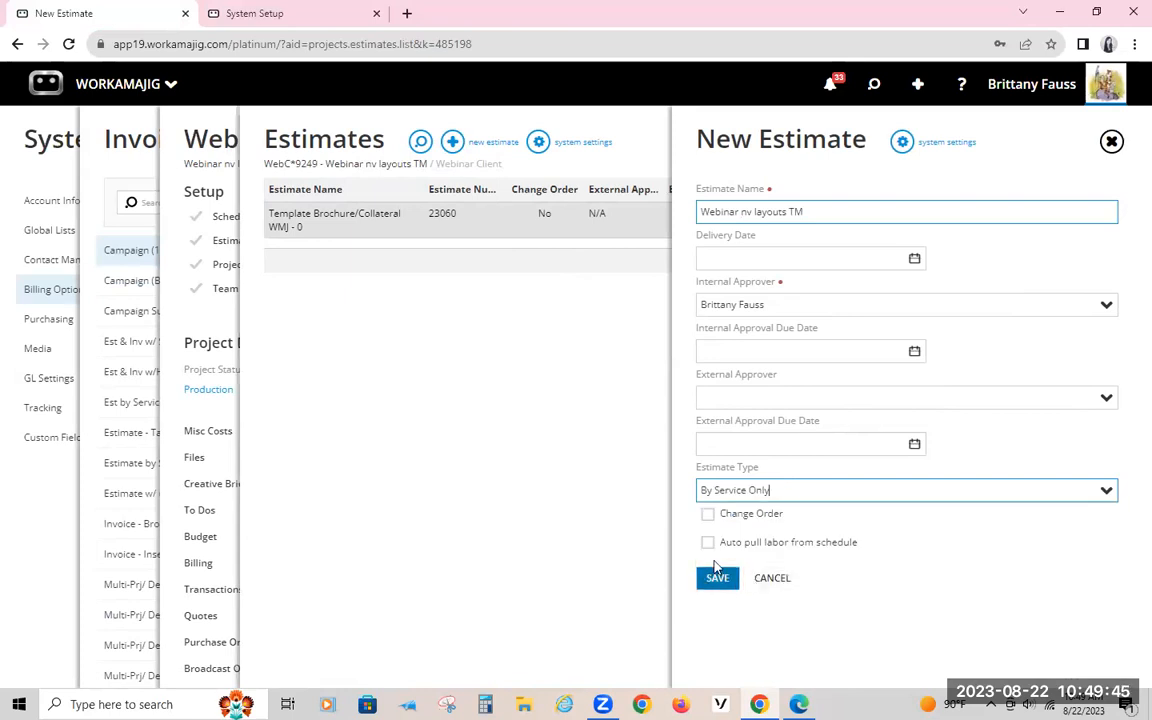
left_click(718, 578)
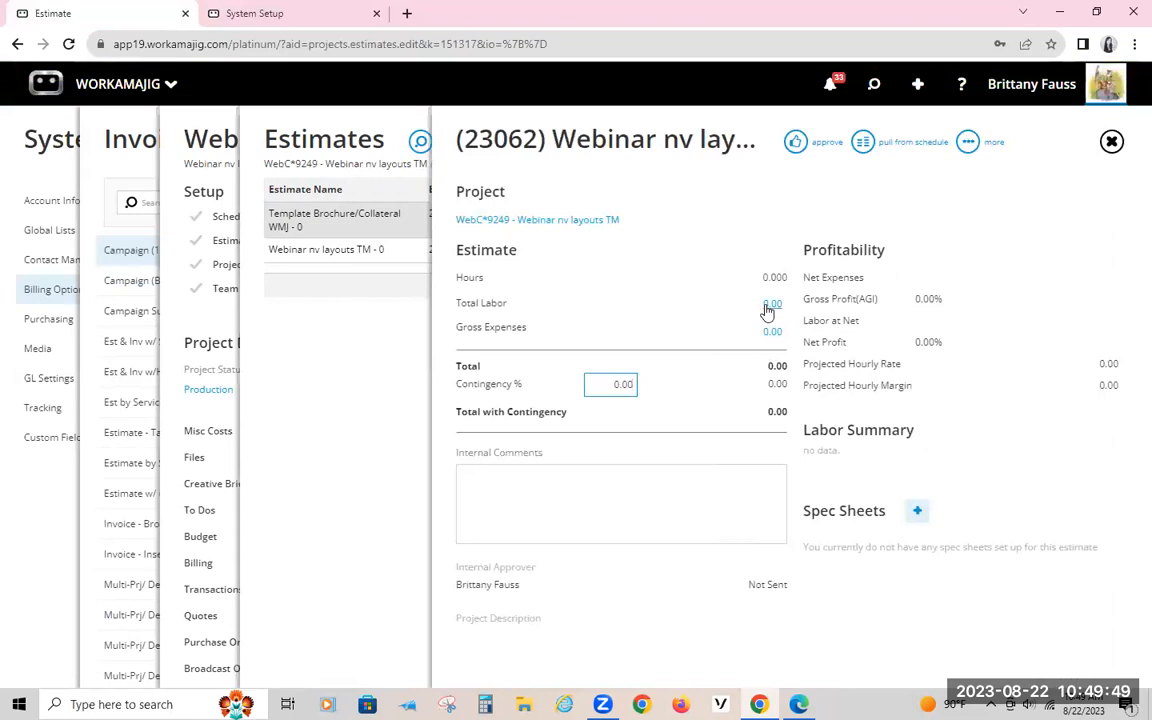
Step: Enter 6,500 gross labor for Account Management in the new estimate and approve the estimate
left_click(769, 310)
left_click(741, 249)
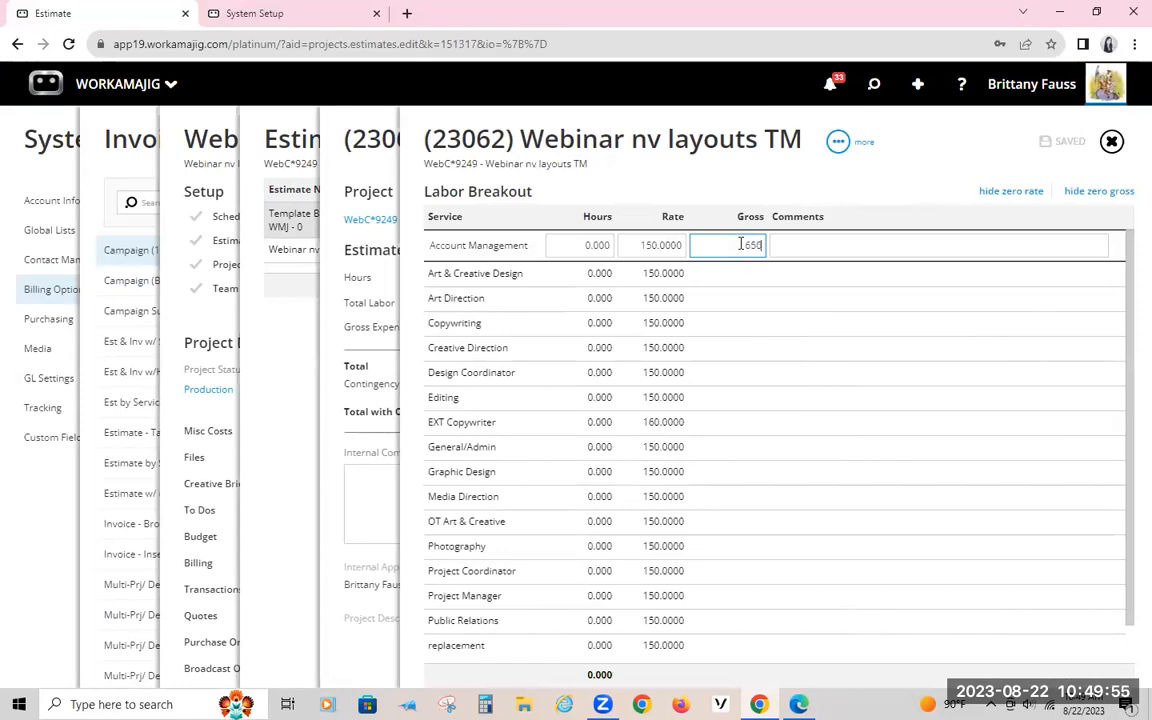
left_click(917, 182)
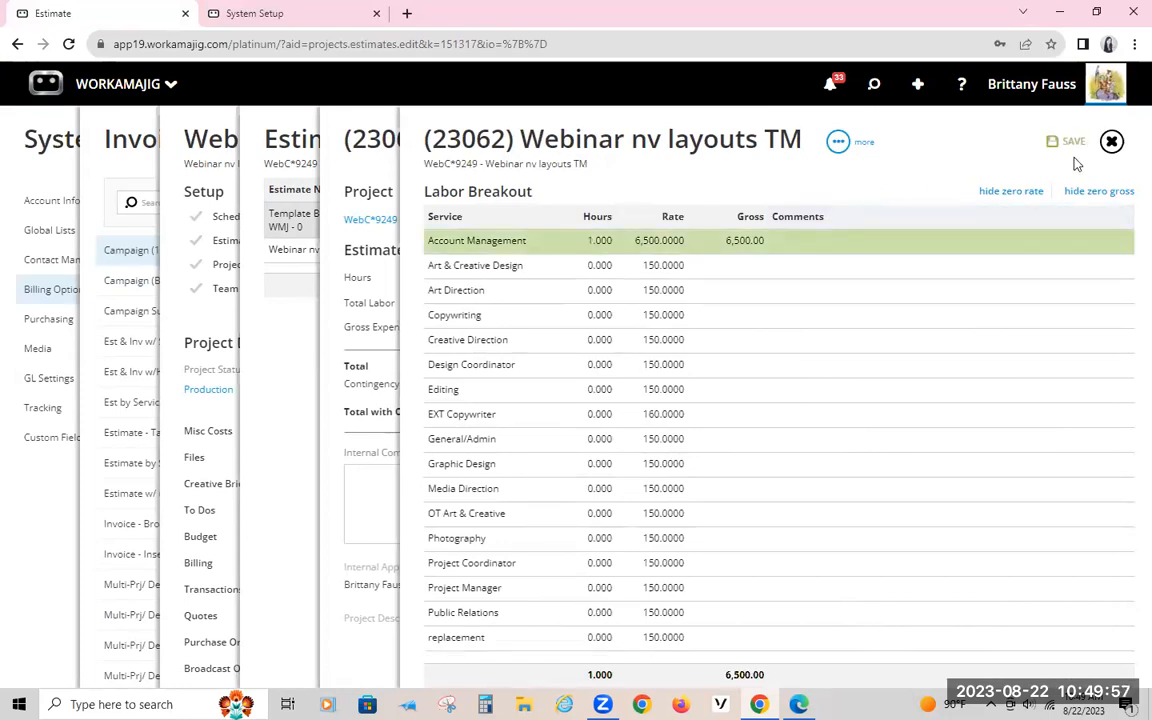
left_click(1111, 142)
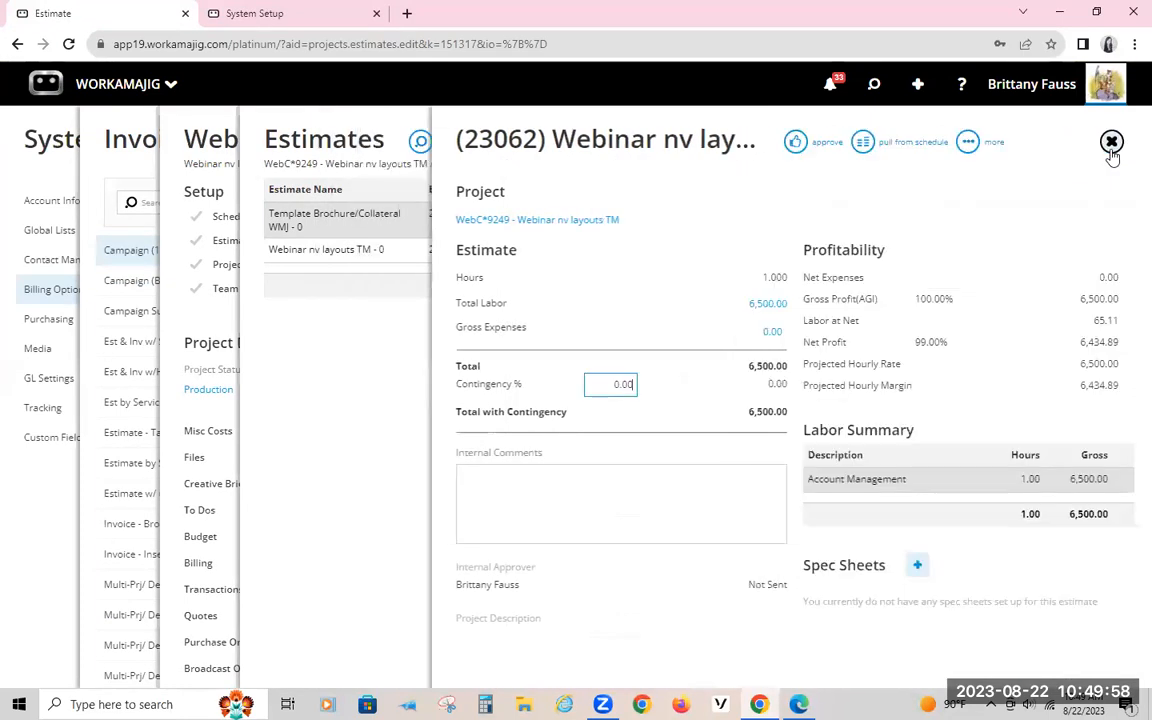
left_click(794, 142)
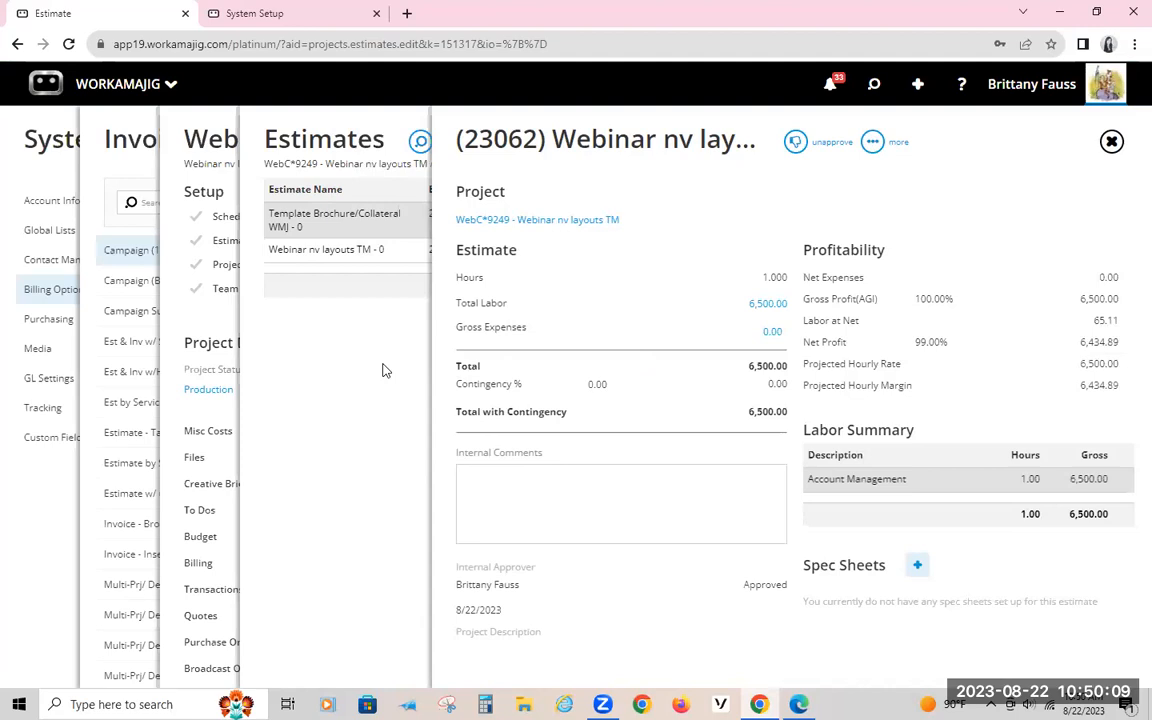
Step: Unapprove the Template Brochure/Collateral WMJ estimate and return to the project overview
left_click(382, 371)
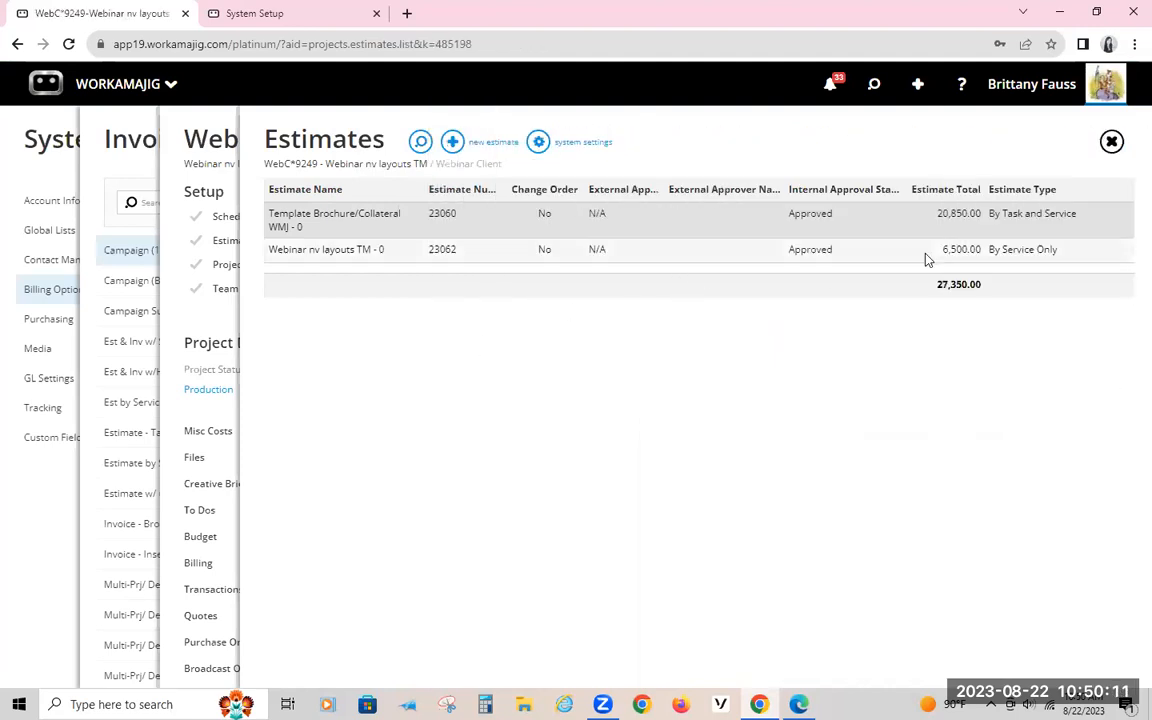
left_click(868, 220)
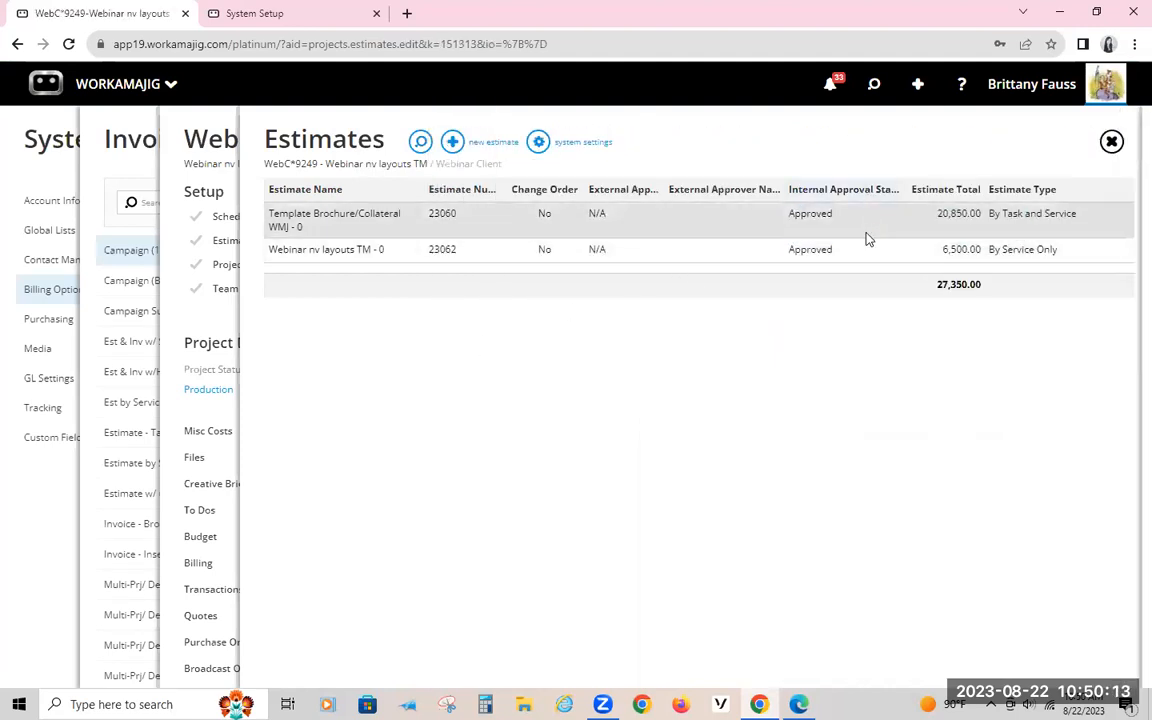
left_click(822, 148)
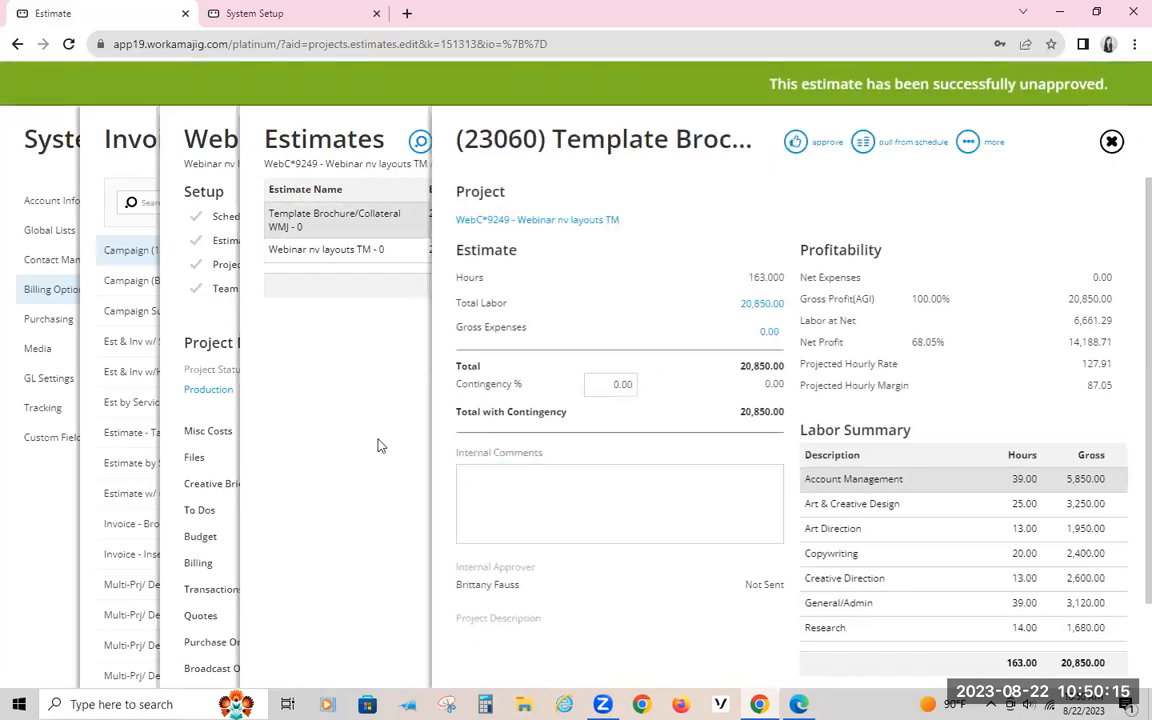
left_click(380, 445)
left_click(218, 137)
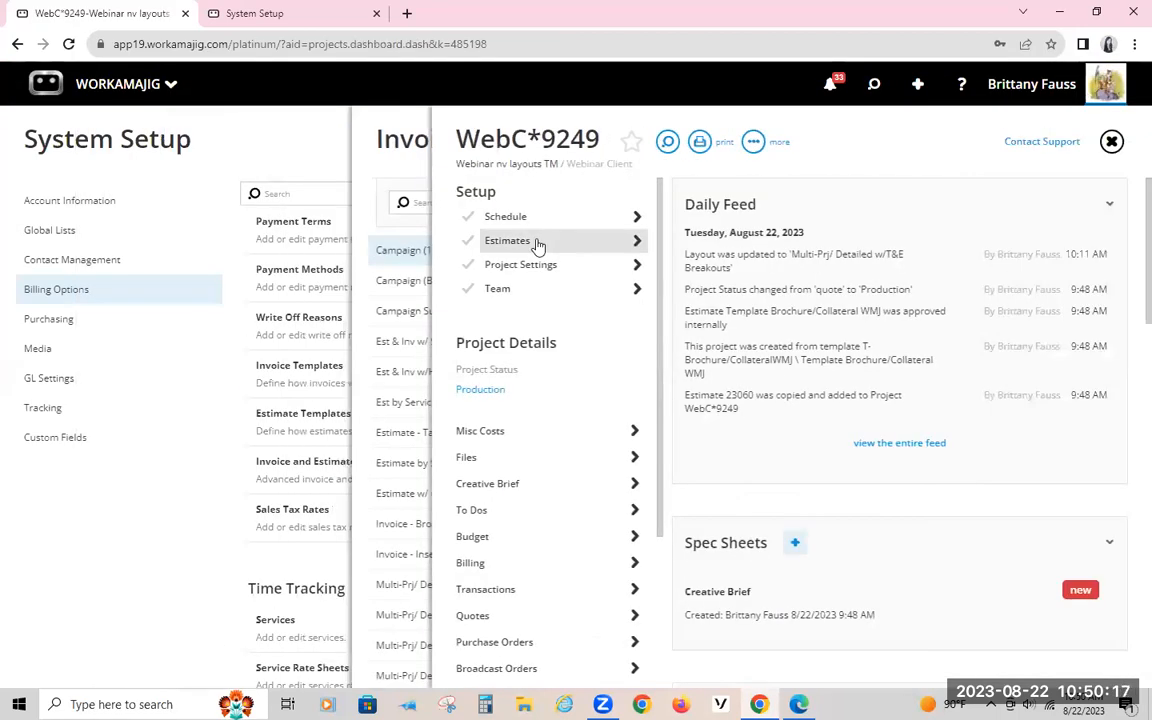
Step: Examine the full settings of the Webinar nv layouts TM estimate, including its assigned layout
left_click(538, 245)
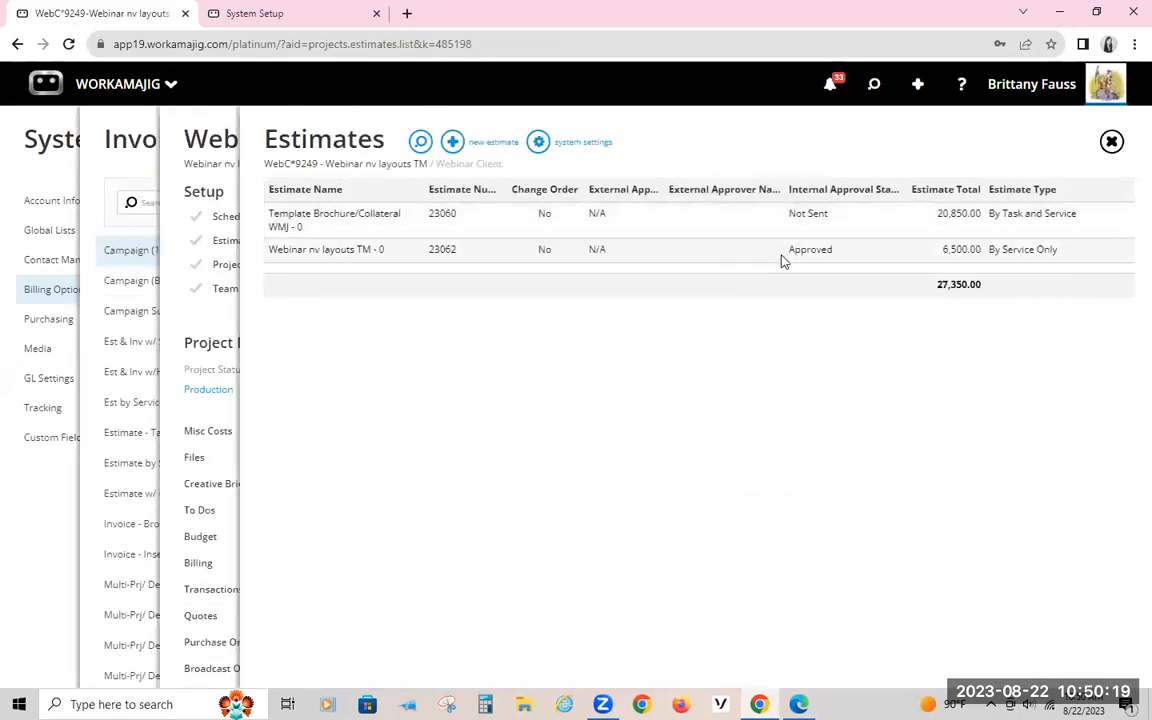
left_click(782, 252)
left_click(872, 142)
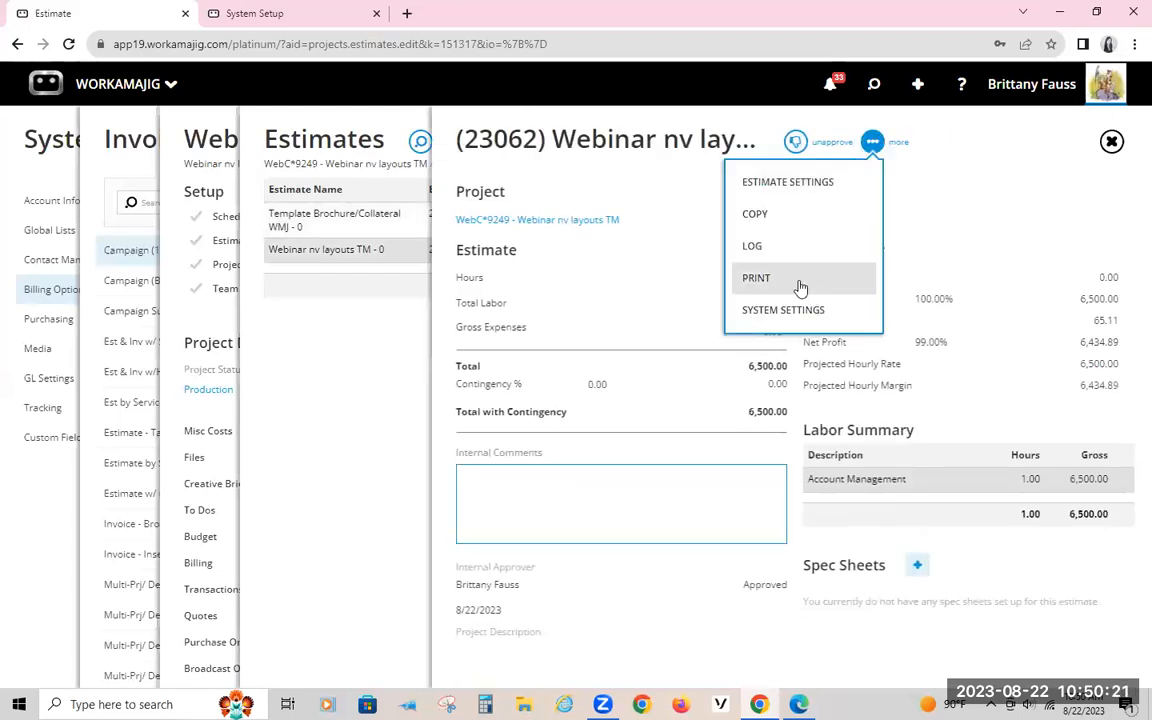
left_click(787, 183)
scroll(1020, 470, "down", 1)
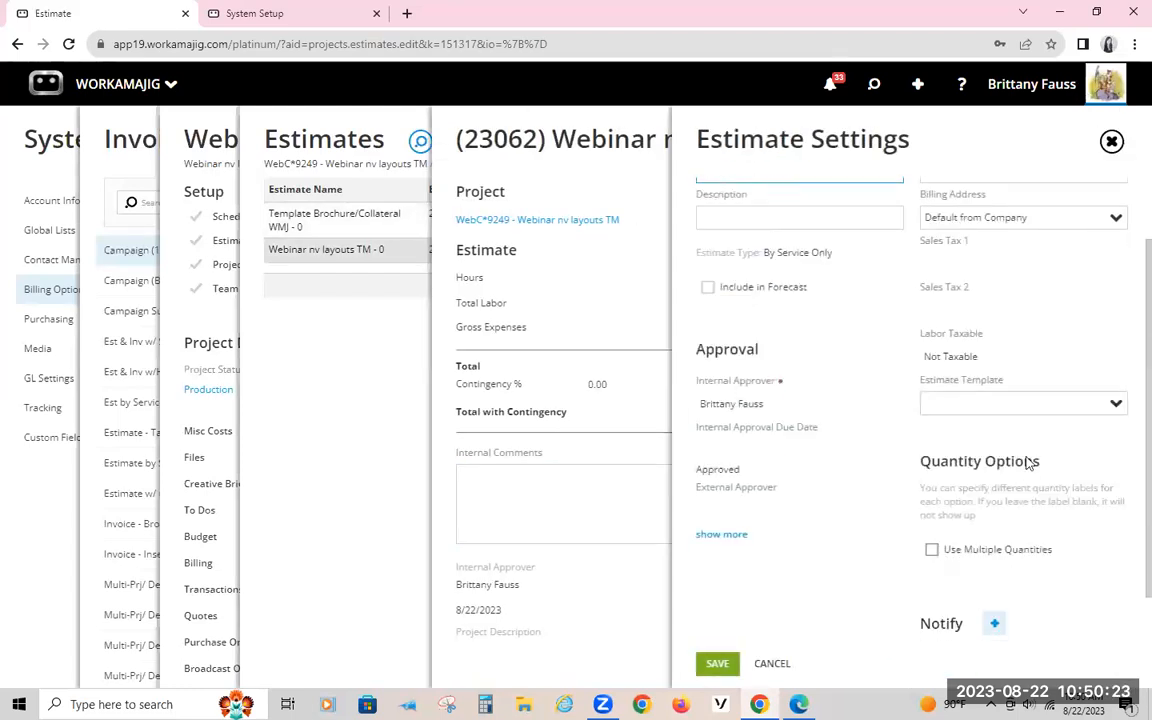
left_click(724, 534)
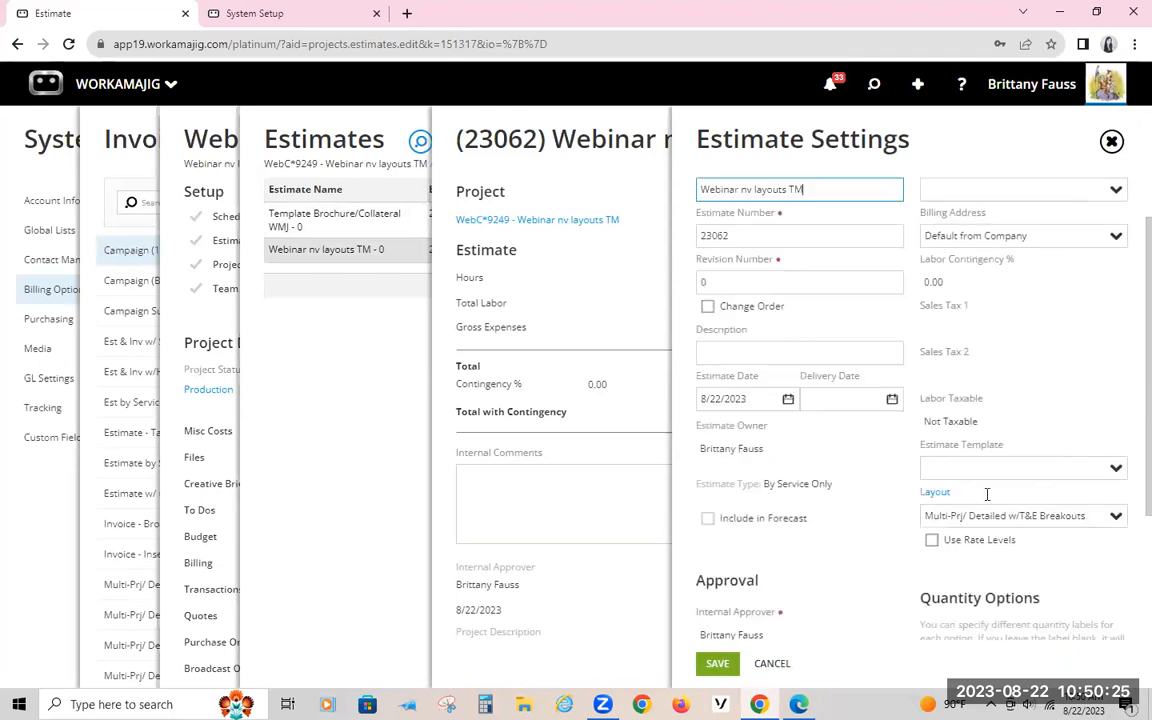
scroll(734, 609, "down", 2)
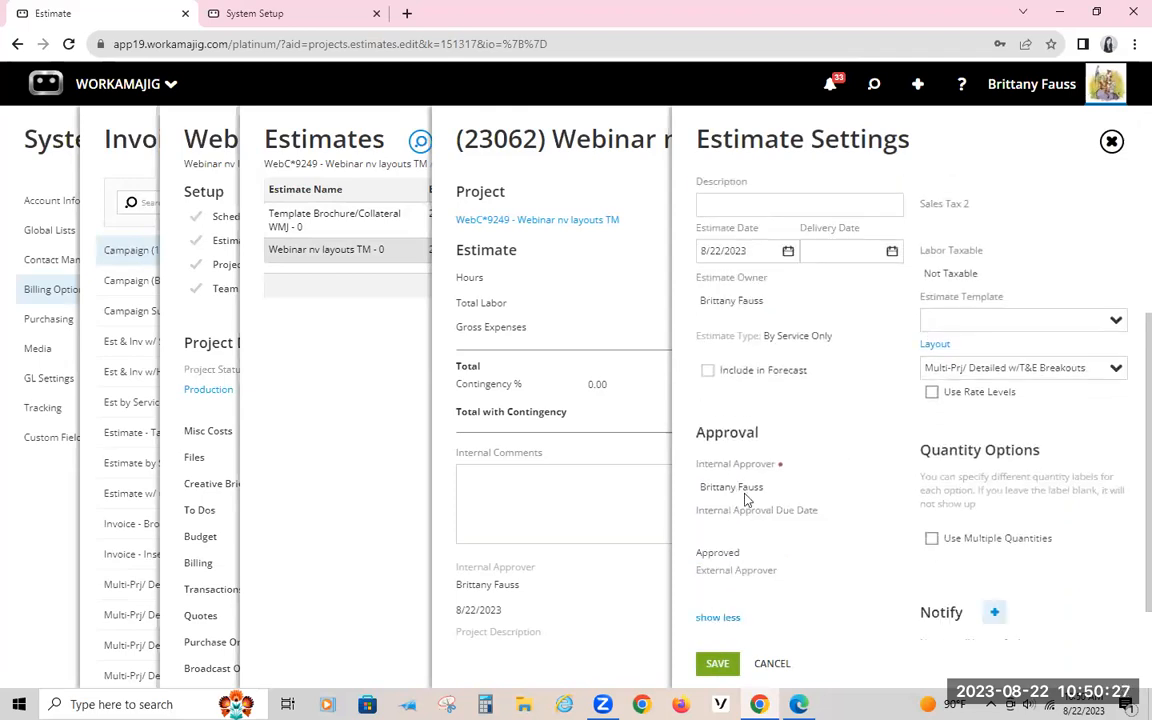
left_click(726, 576)
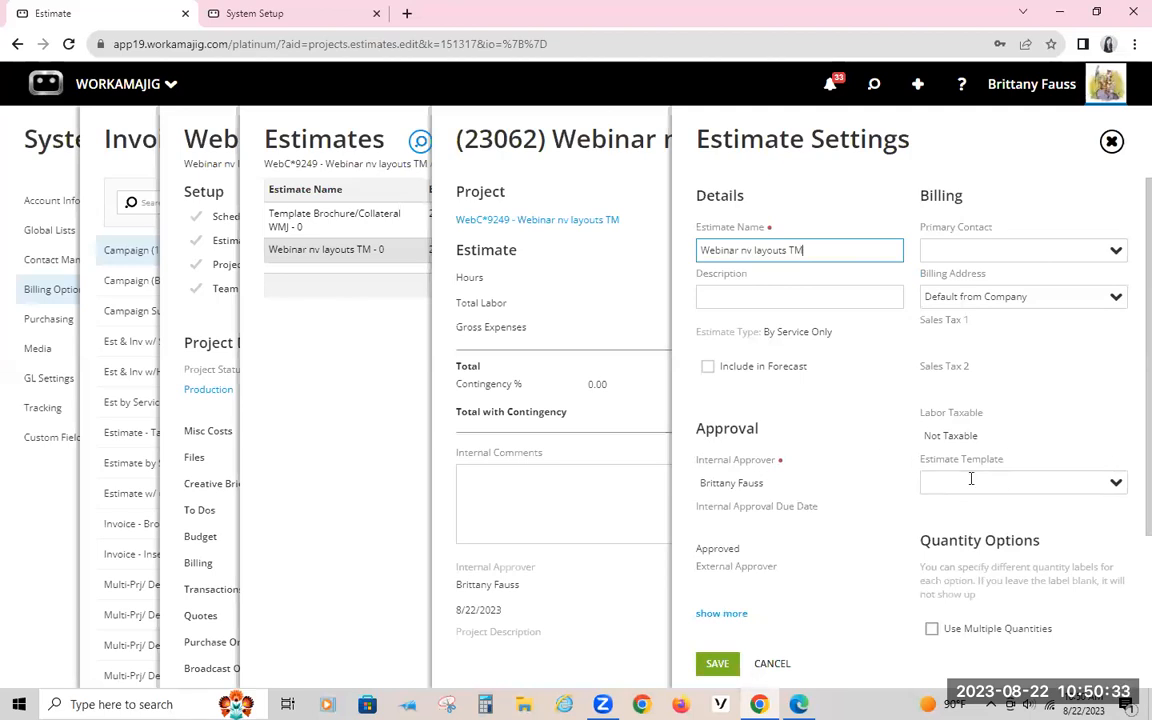
Step: Review the estimate template choices, leave the template blank, check the layout below it, and save the estimate settings
left_click(1114, 483)
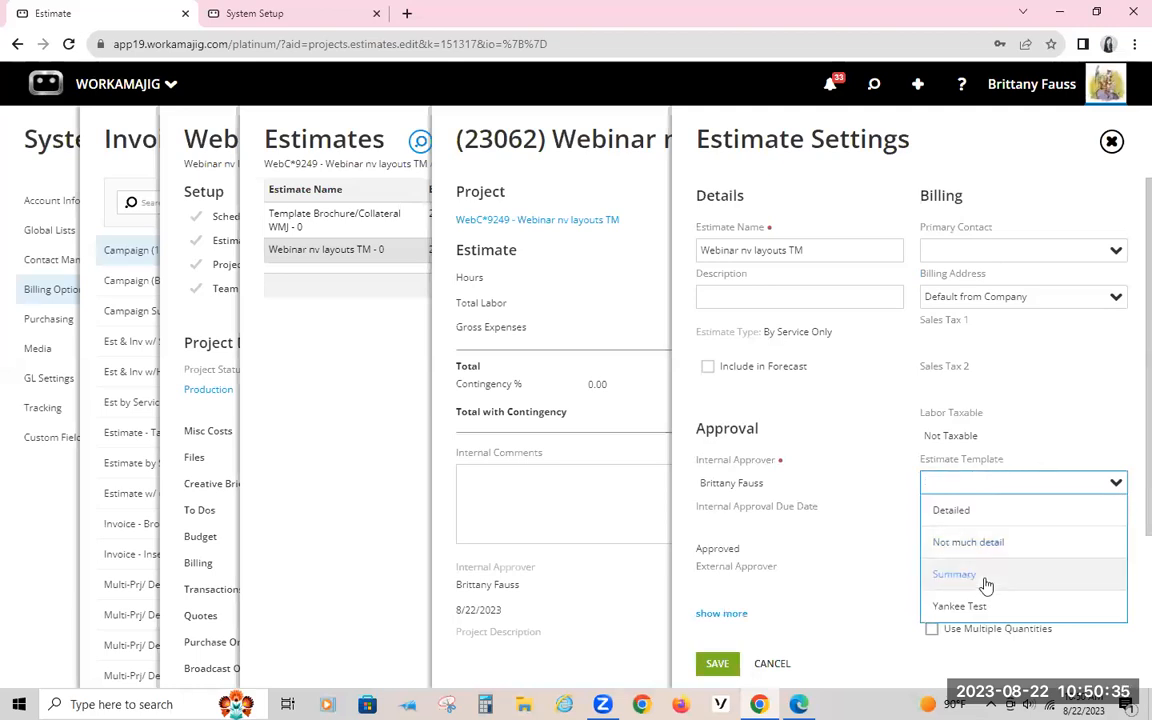
left_click(1075, 396)
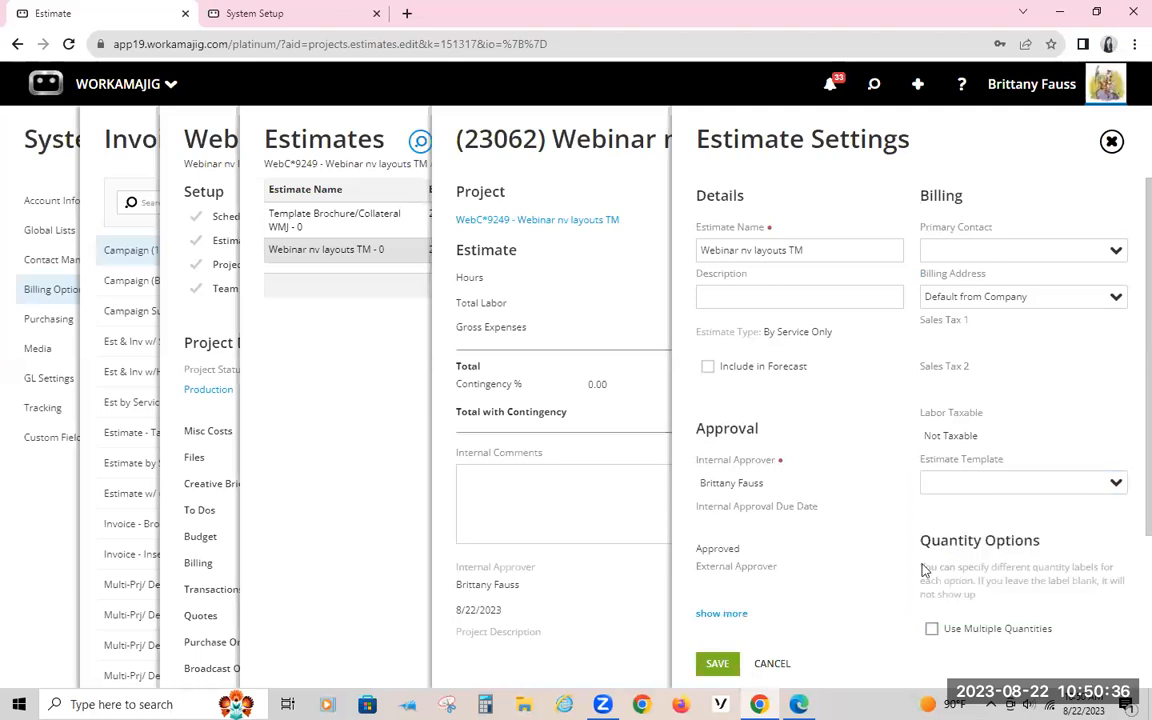
left_click(720, 616)
scroll(1079, 483, "down", 2)
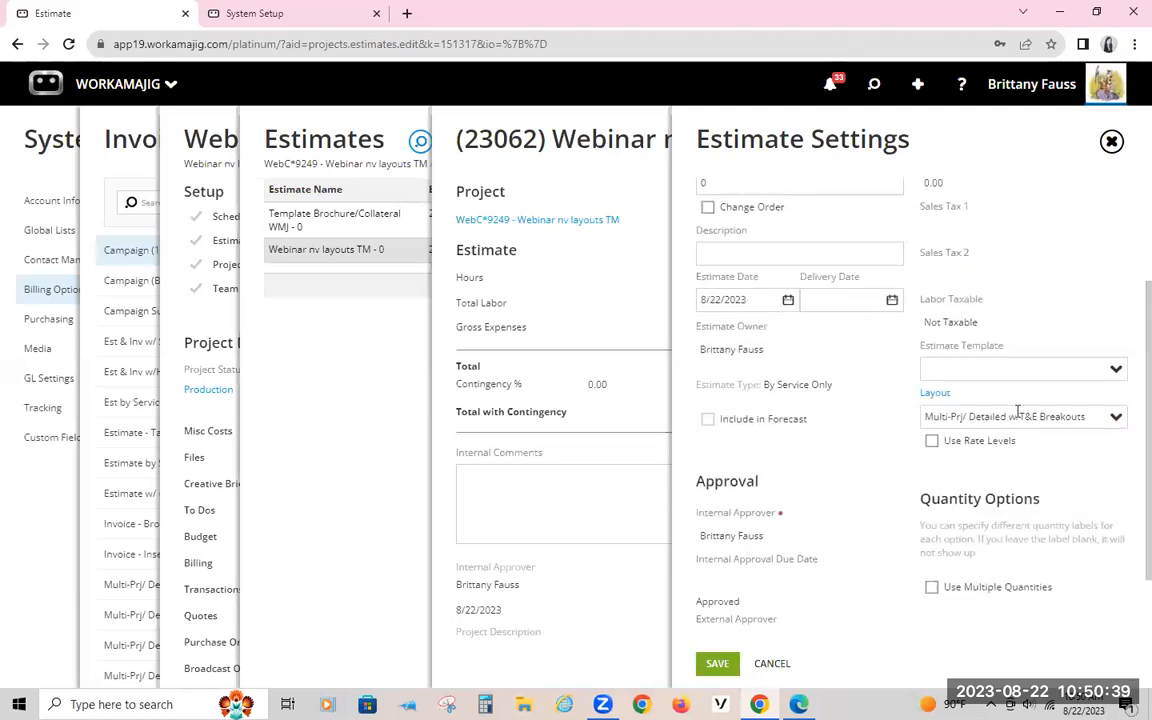
left_click(717, 663)
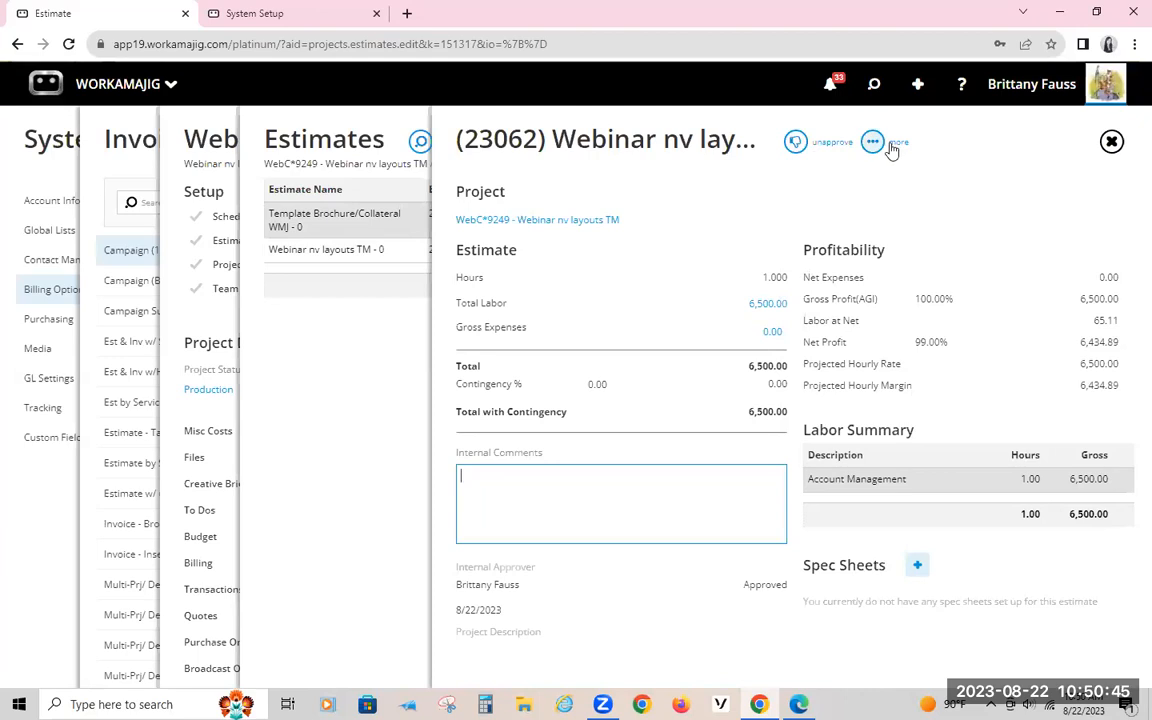
Step: Open the print preview of the Webinar nv layouts TM estimate and examine its Account Management line
left_click(872, 142)
left_click(770, 277)
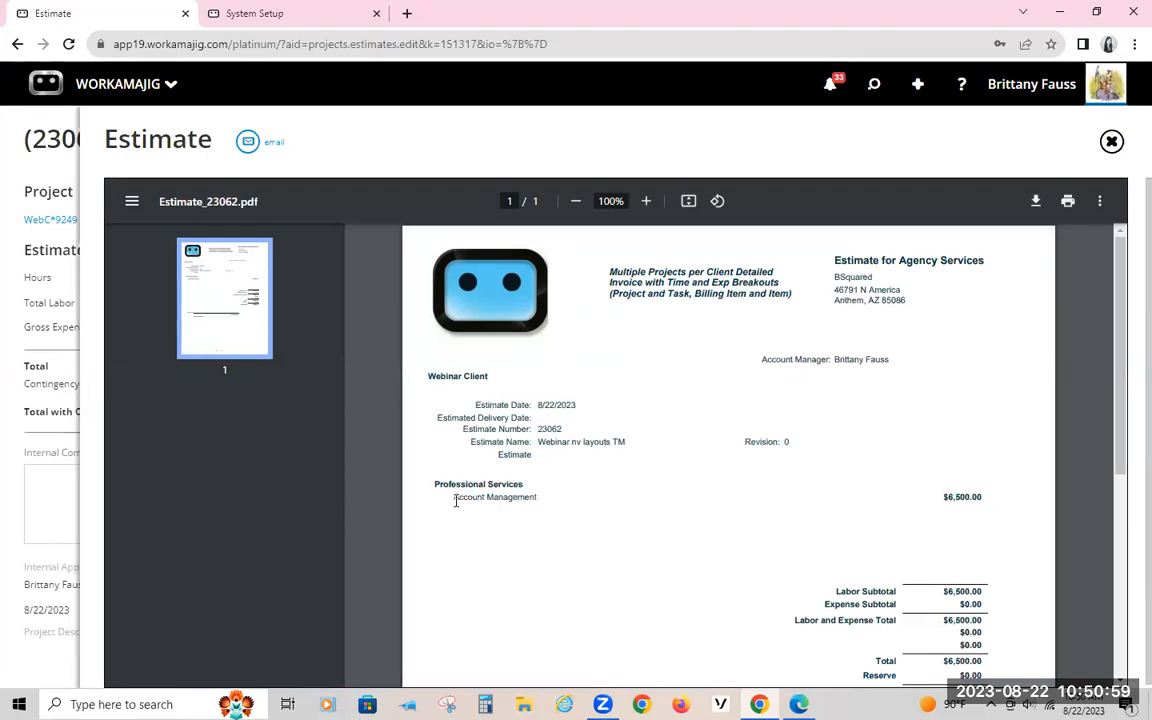
left_click_drag(450, 497, 546, 495)
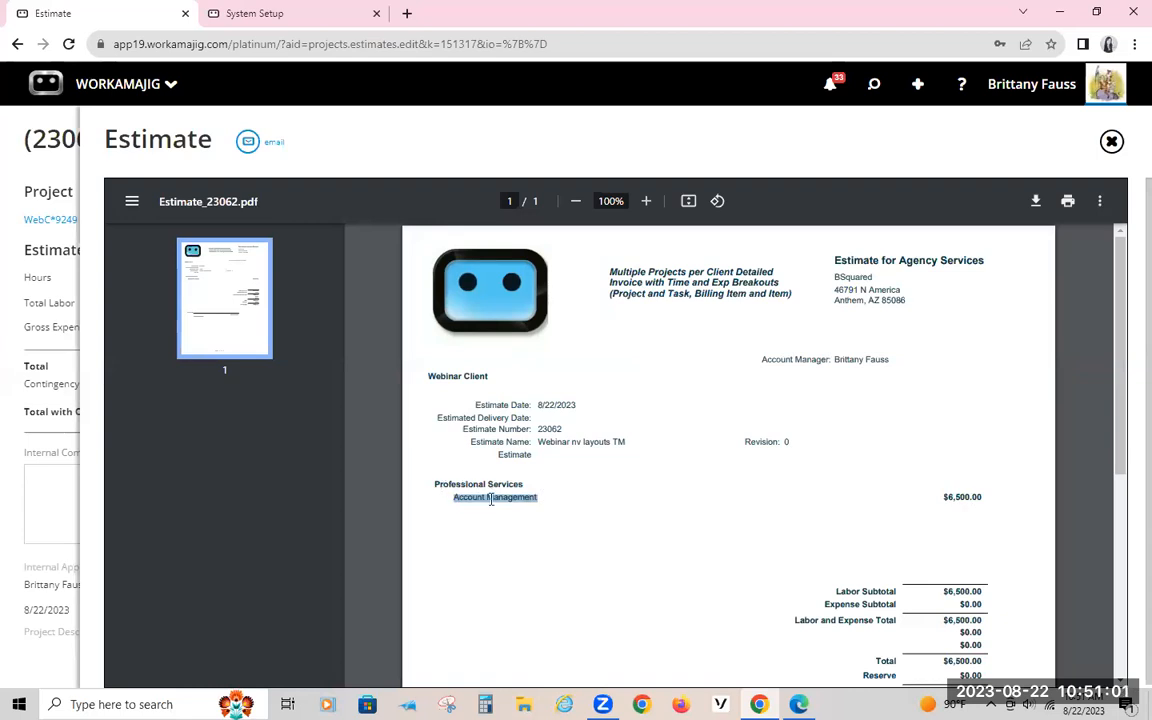
left_click(1008, 497)
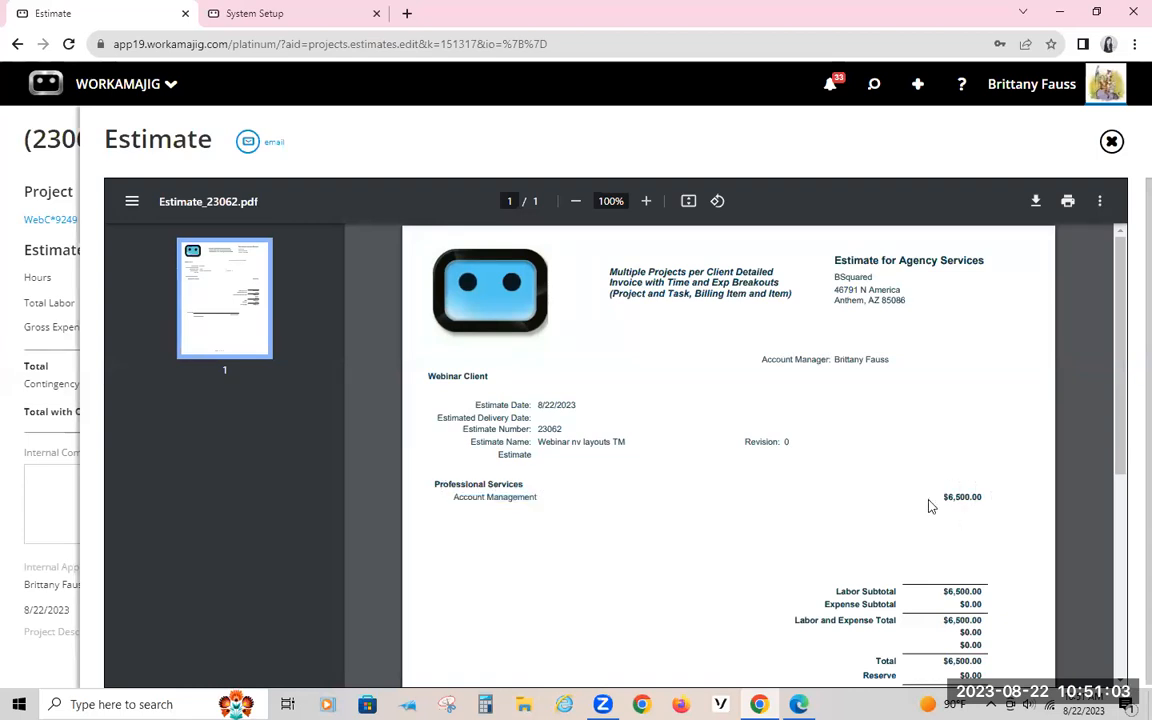
left_click(1112, 142)
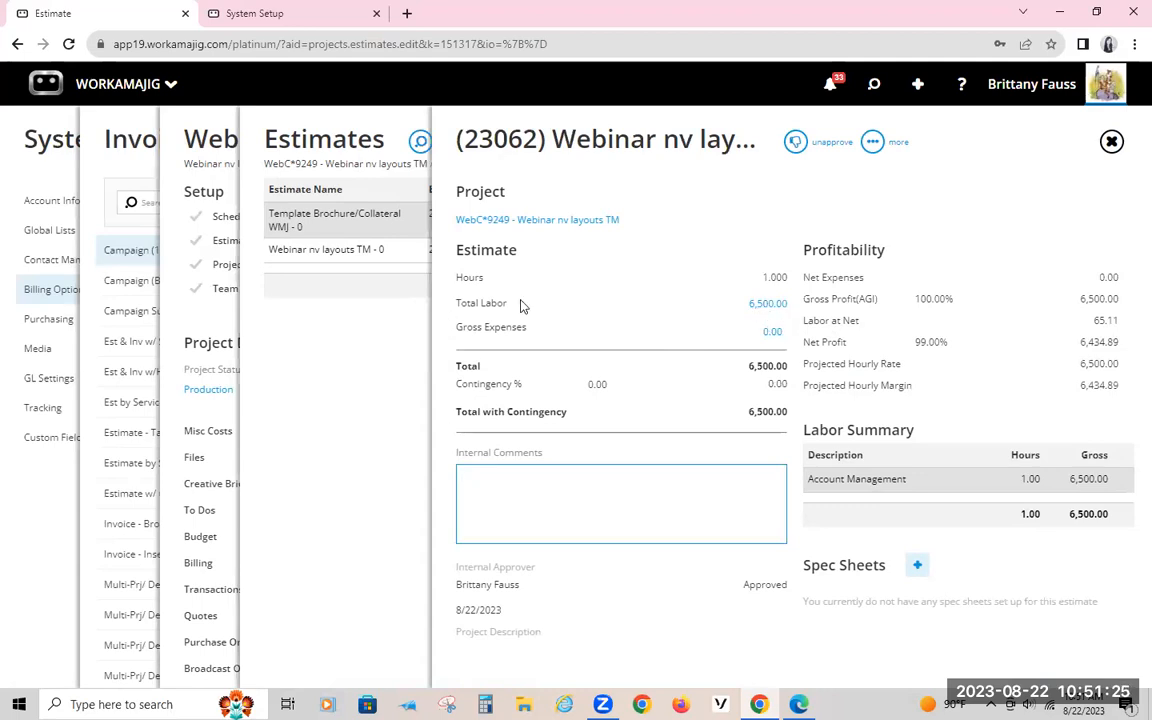
Step: Leave the estimate and the project, and return to the Invoice and Estimate Layouts list
left_click(367, 394)
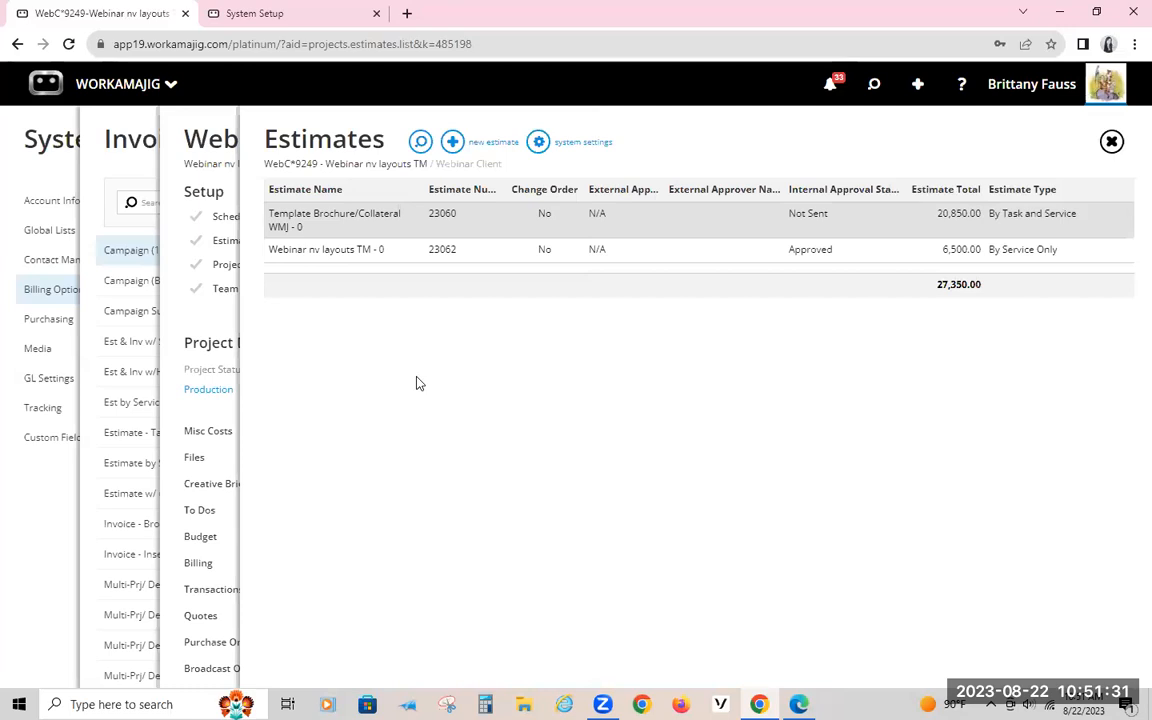
left_click(195, 130)
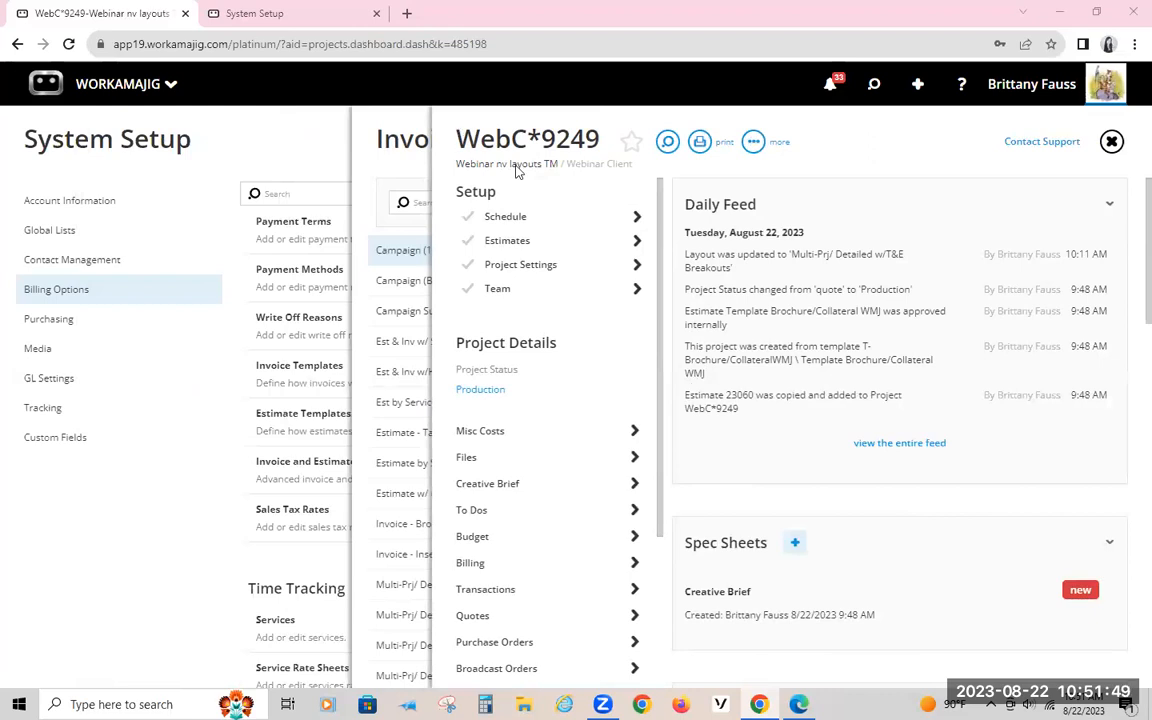
left_click(399, 149)
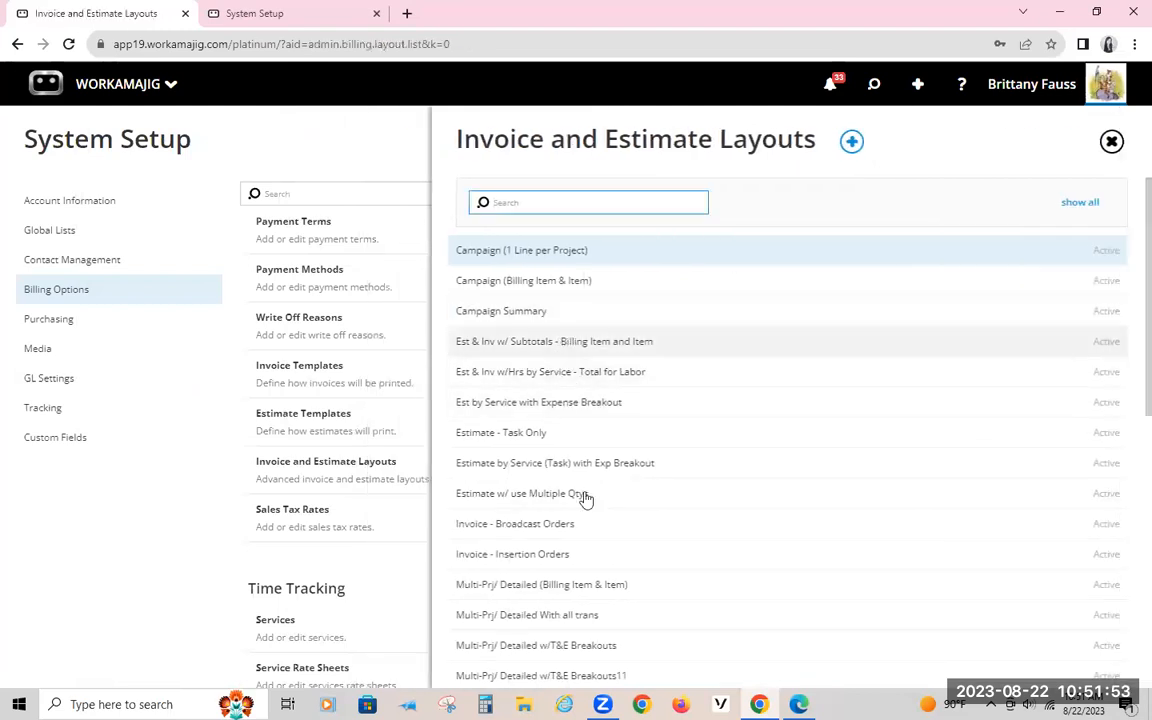
Step: Rename the Est & Inv w/ Subtotals - Billing Item and Item layout by appending ZZZ, save, and return to the layouts list
scroll(586, 496, "down", 3)
scroll(586, 496, "up", 3)
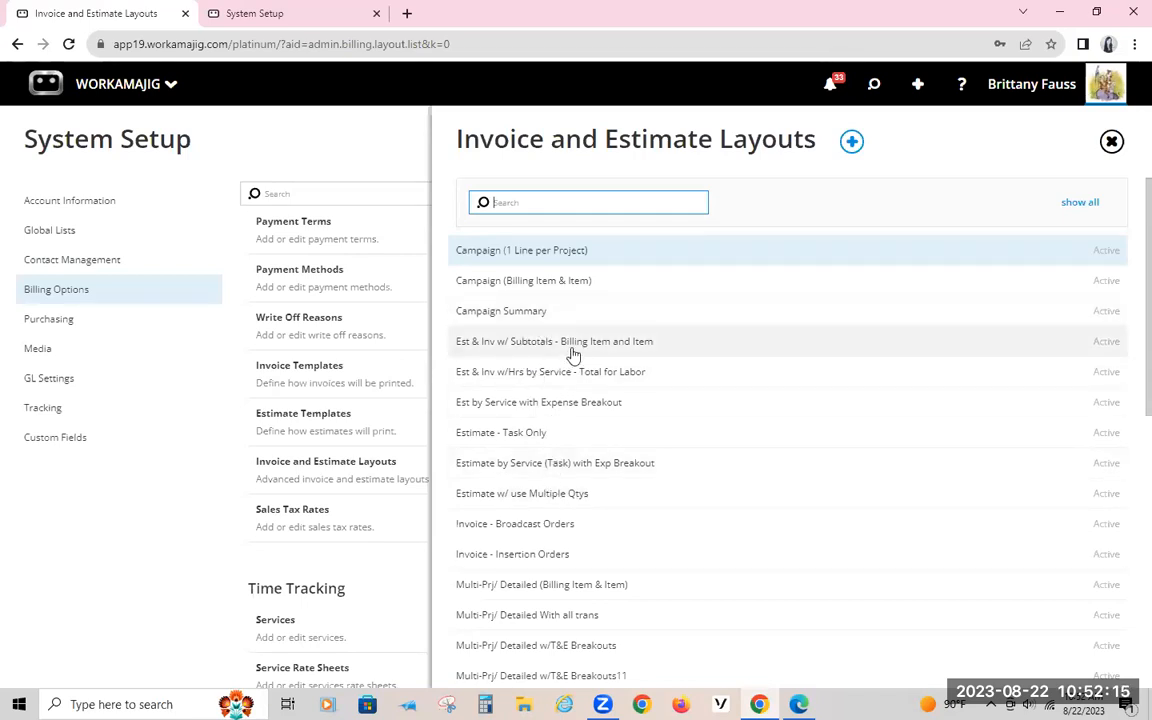
left_click(655, 340)
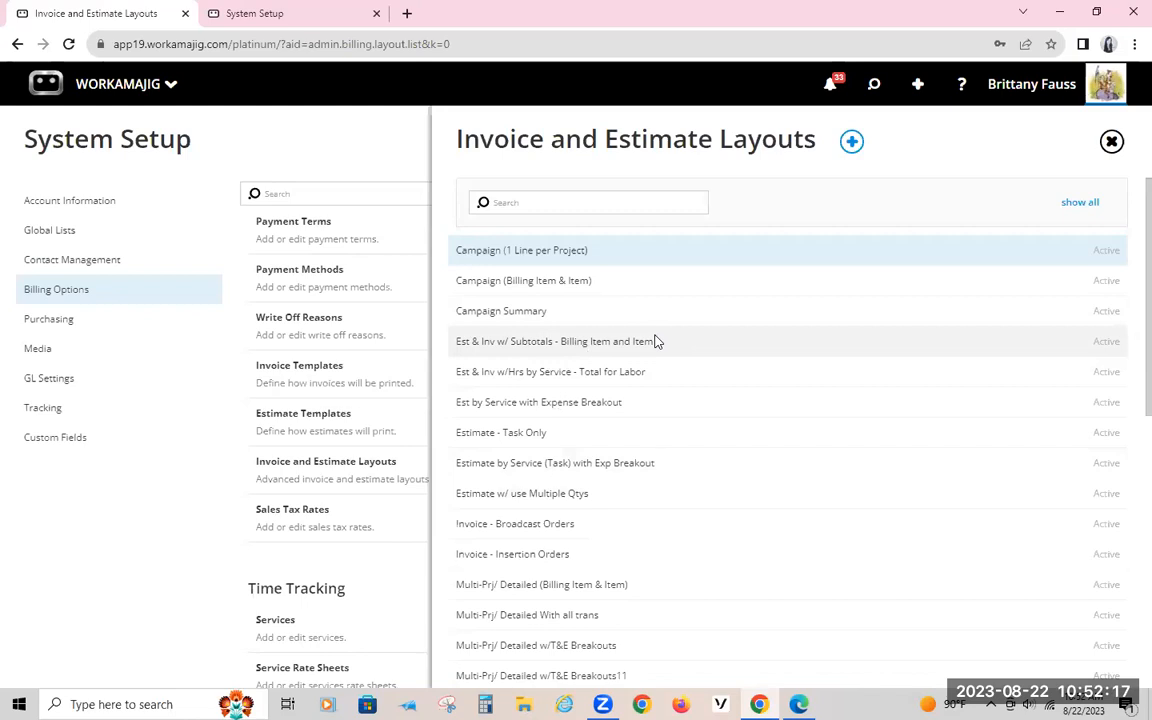
left_click(568, 142)
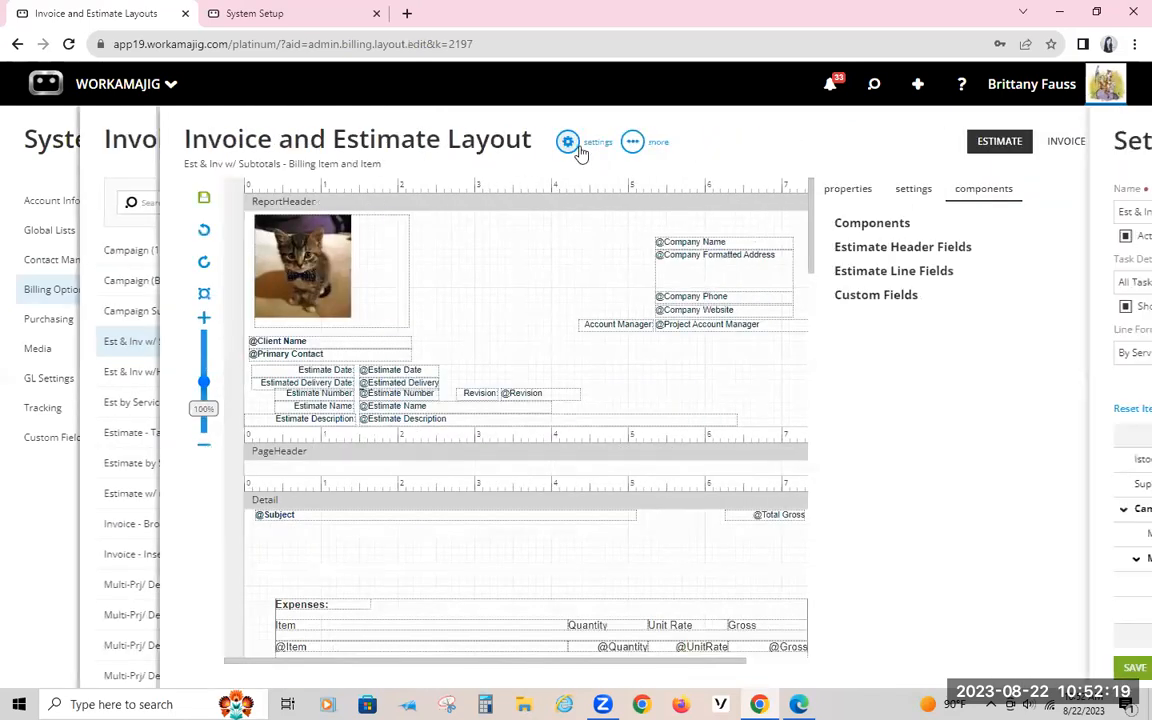
type("ZZZ")
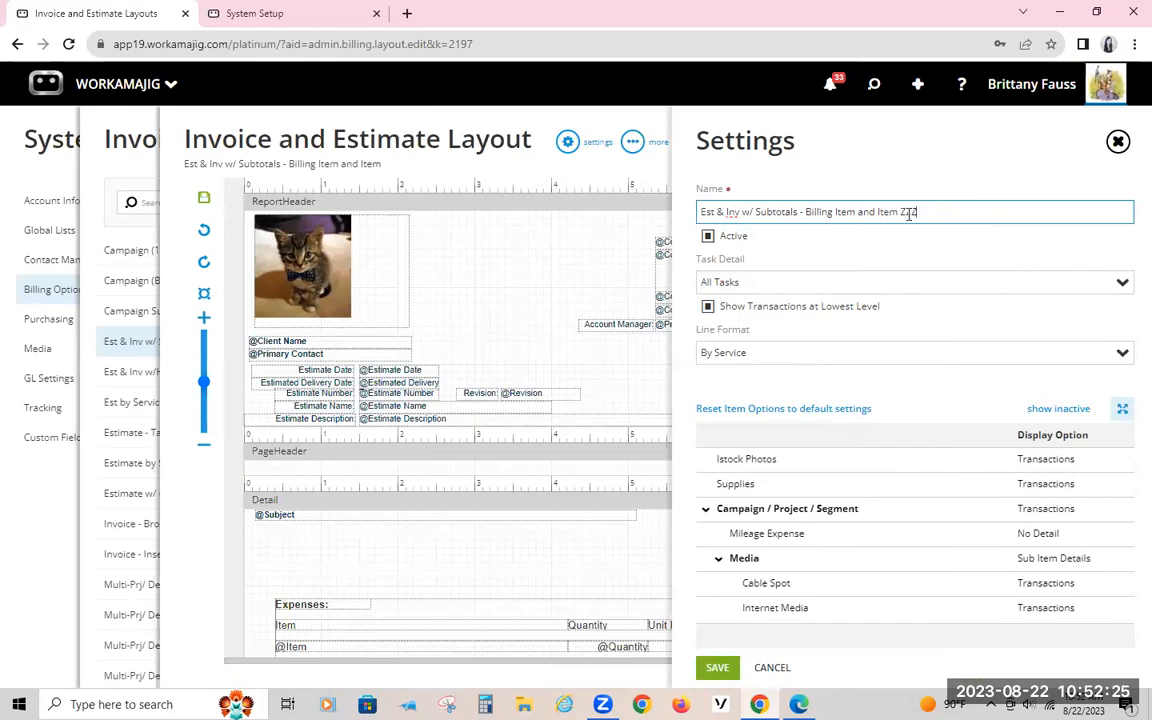
left_click(716, 667)
left_click(97, 146)
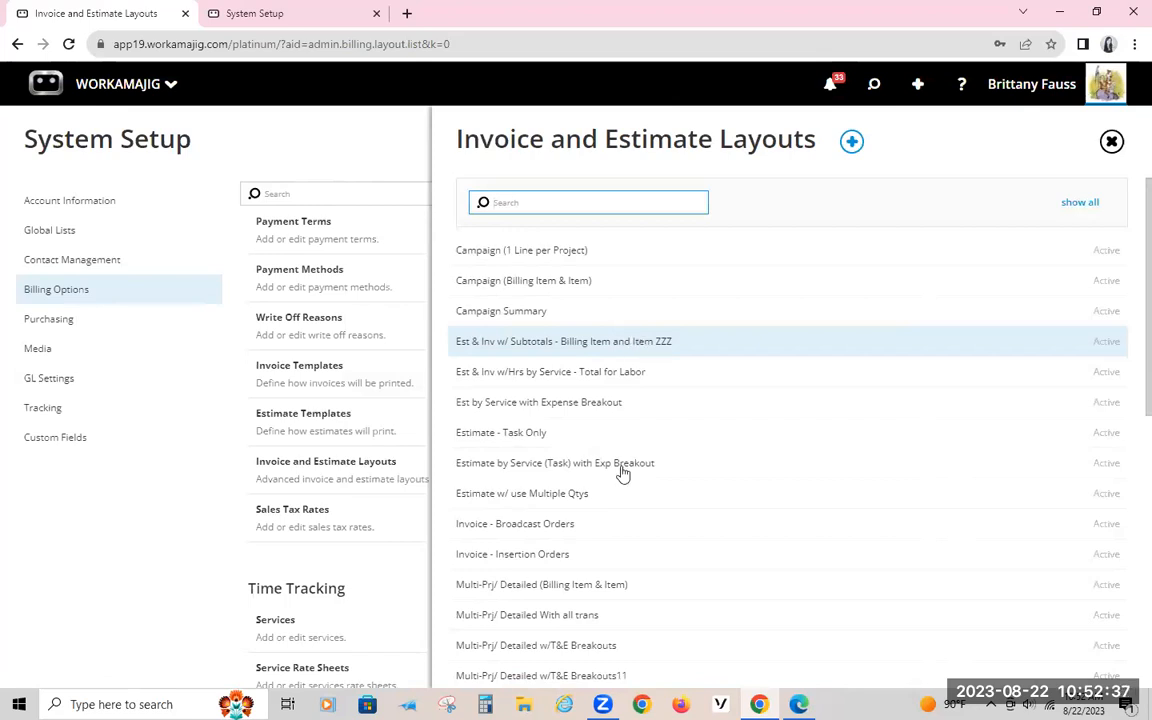
scroll(550, 460, "down", 3)
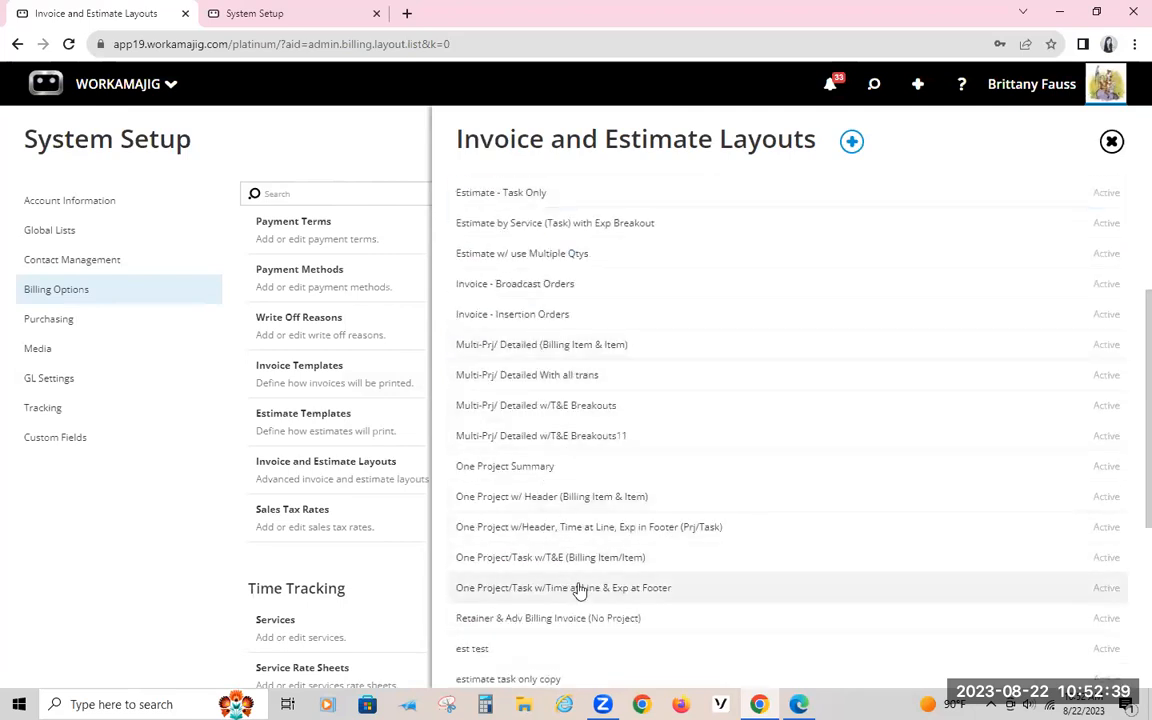
scroll(602, 560, "up", 3)
scroll(615, 570, "down", 2)
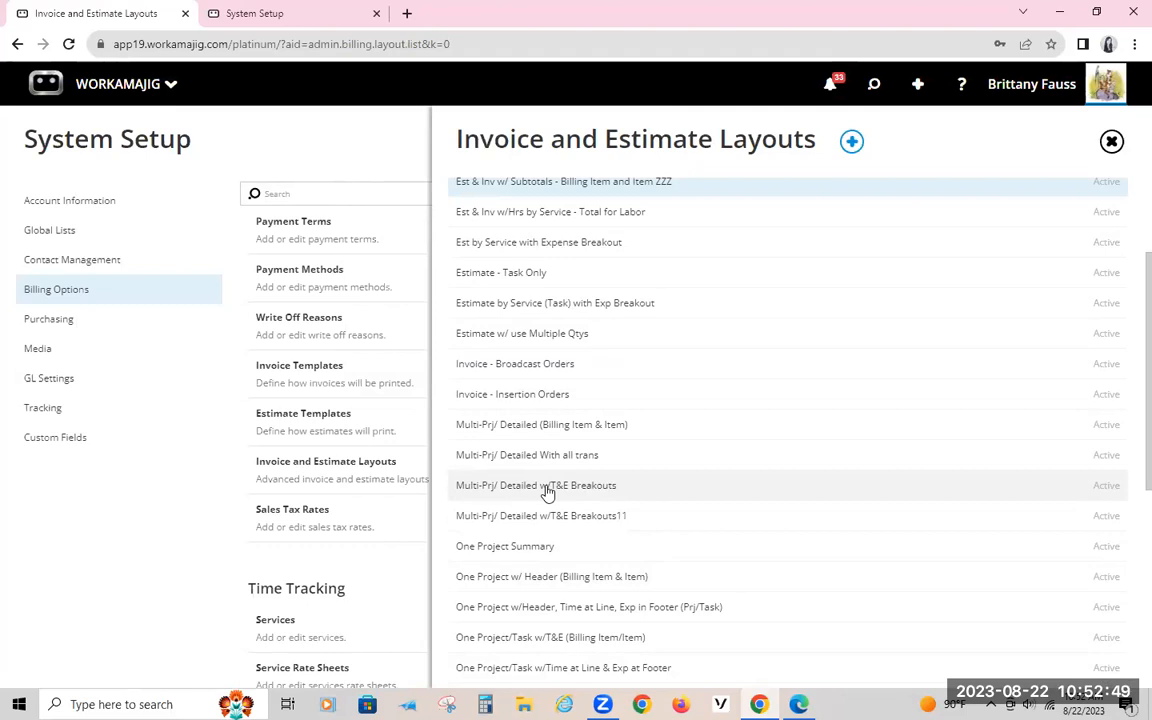
scroll(547, 492, "up", 3)
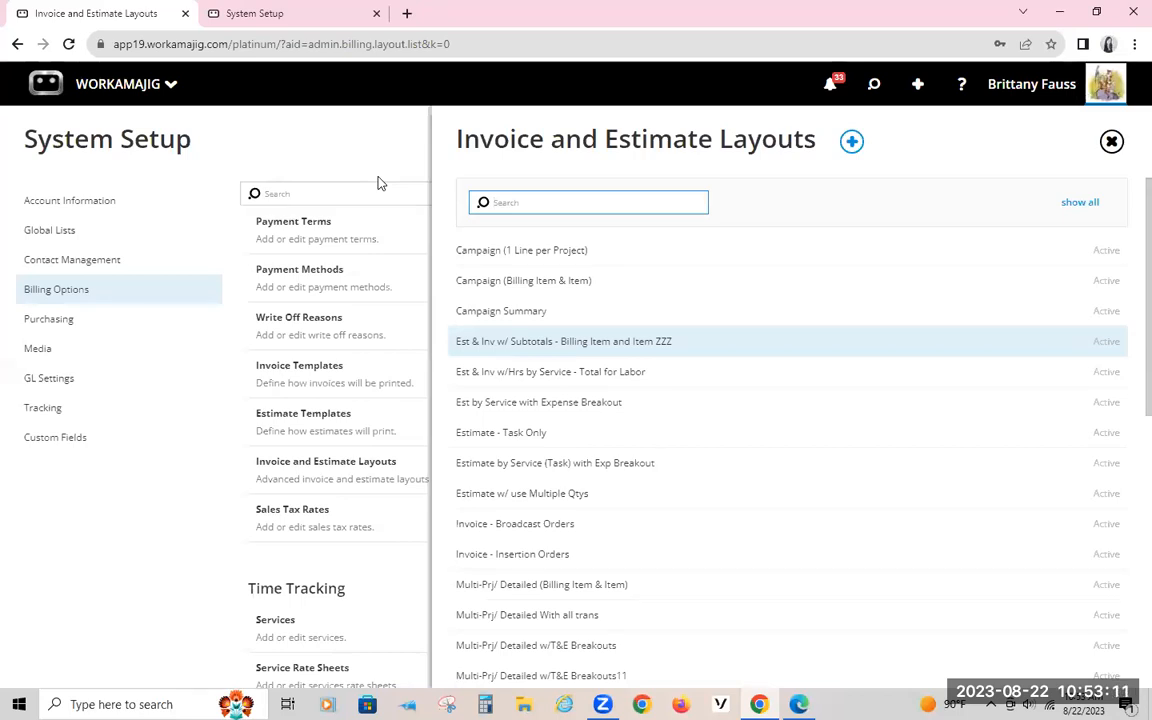
Step: Open the Webinar nv layouts TM estimate, review its totals and labor summary, and close it back to System Setup
left_click(268, 22)
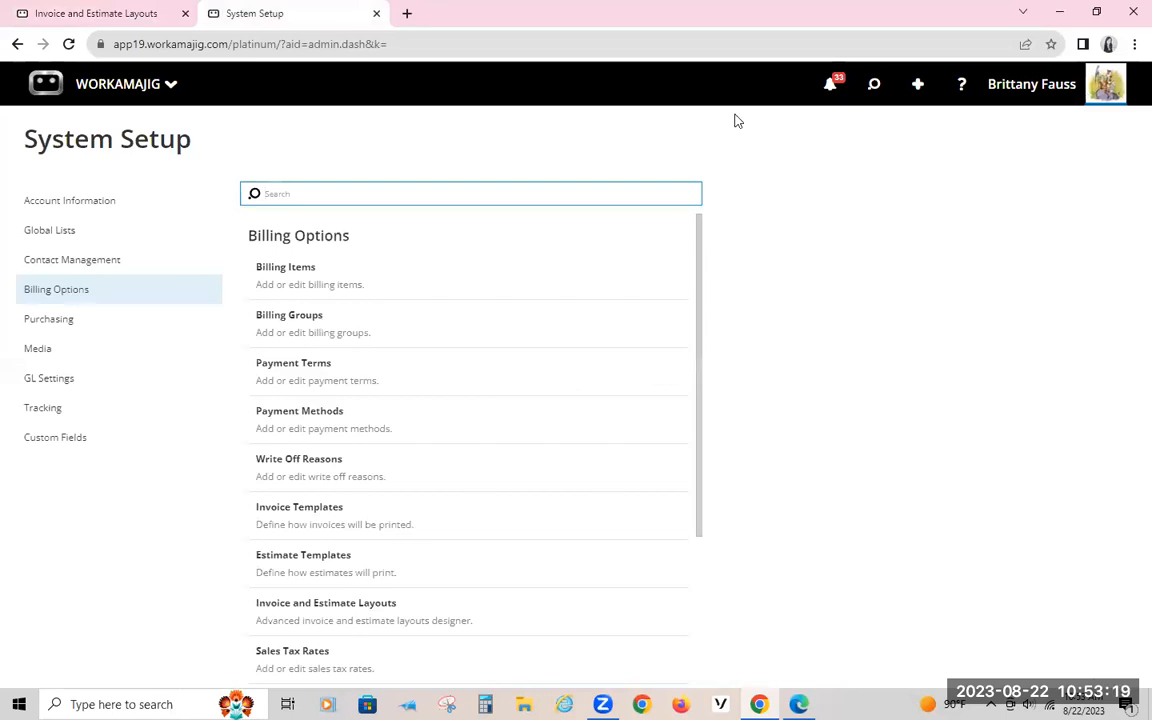
left_click(874, 84)
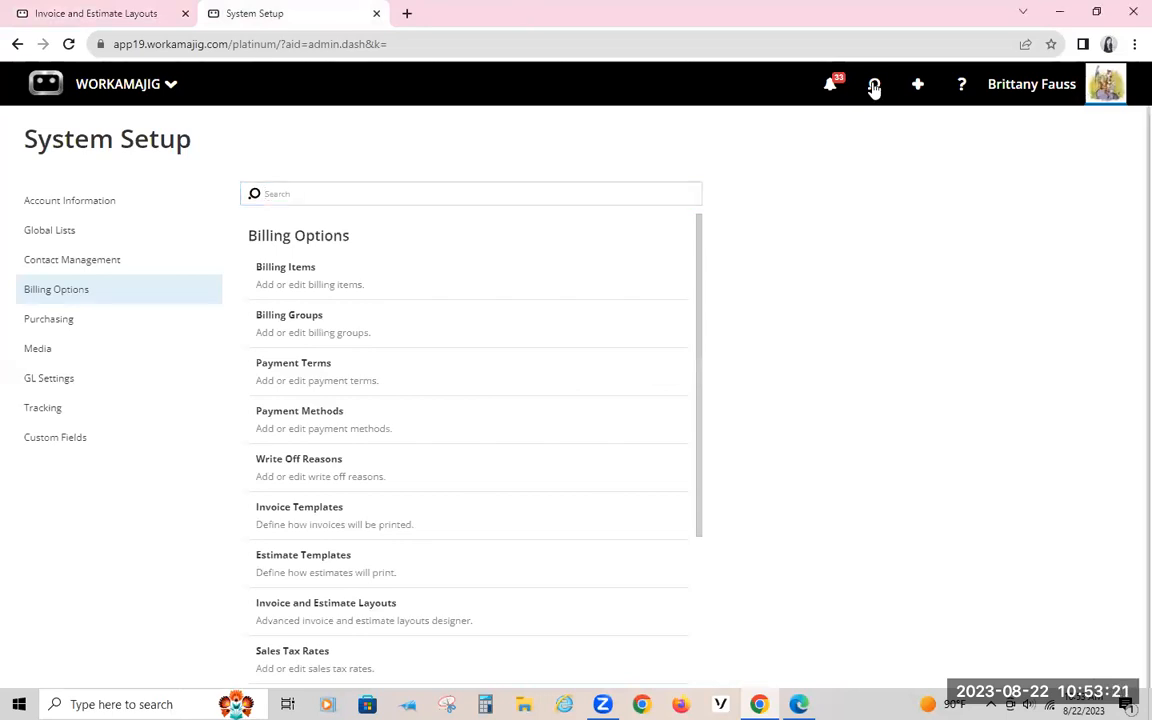
left_click(803, 255)
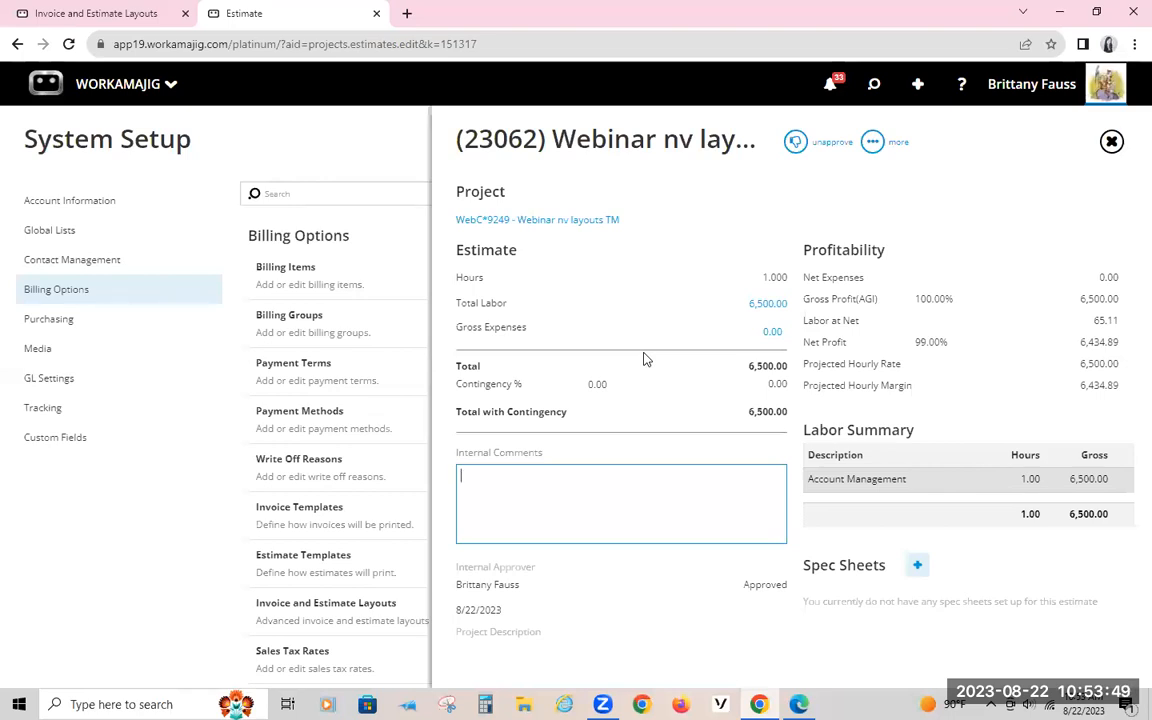
left_click(264, 160)
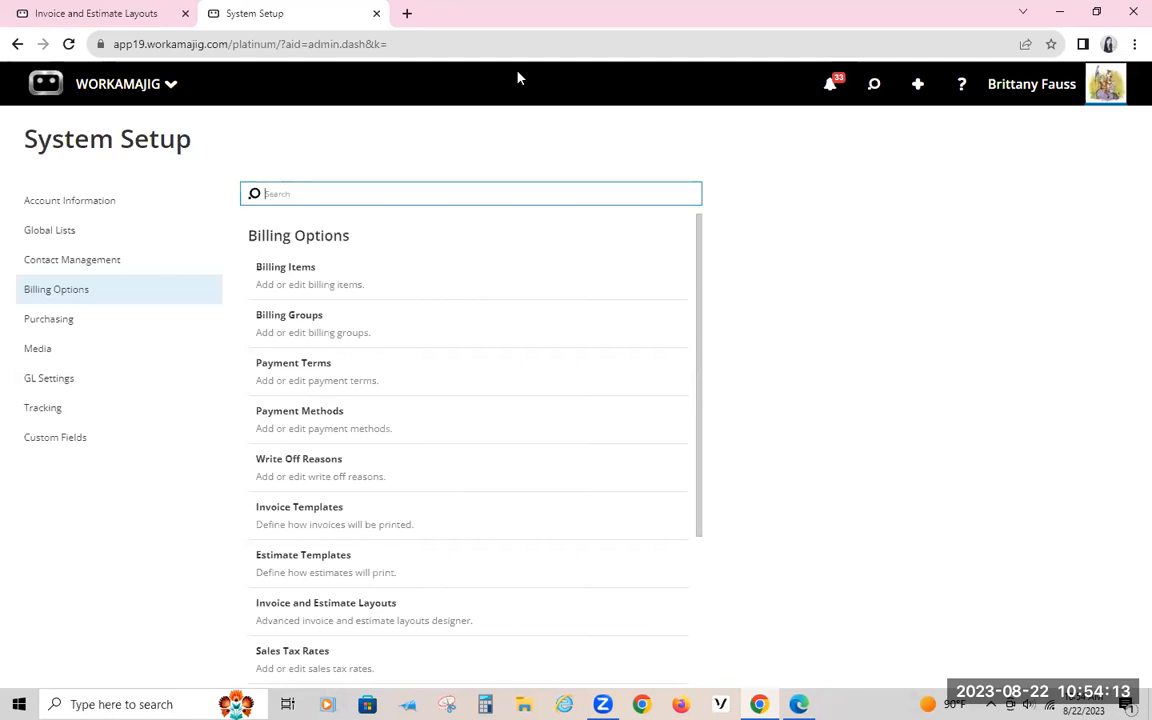
left_click(559, 163)
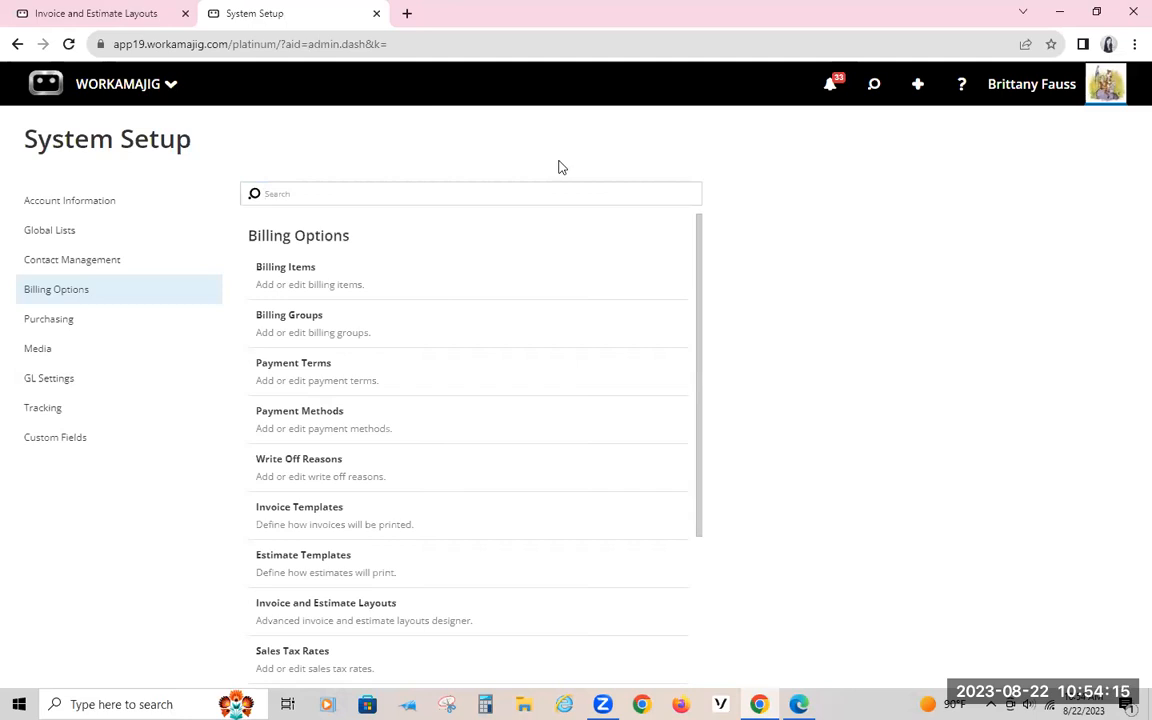